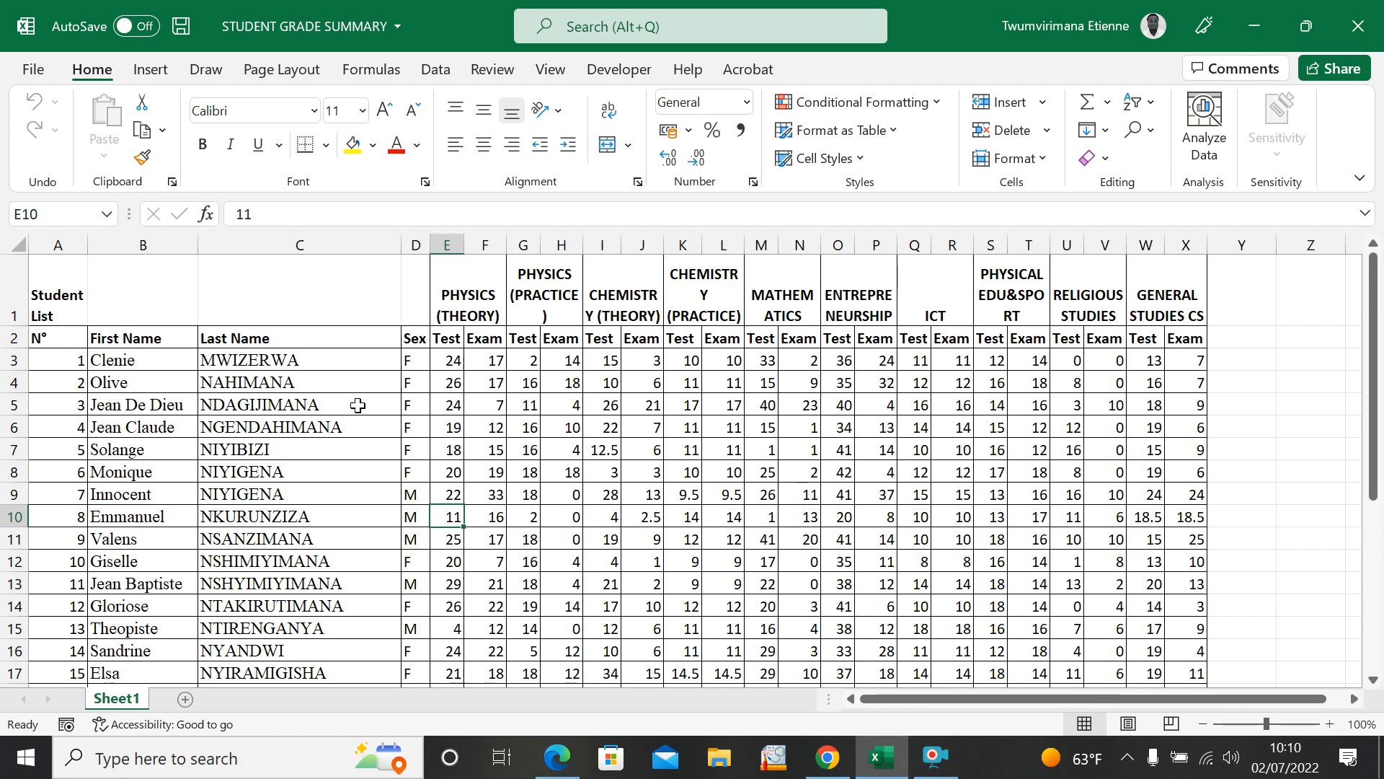
Step: Examine the student list's first names, last names, sex entries and Physics (Theory) marks in the grade summary
left_click(409, 404)
left_click(484, 408)
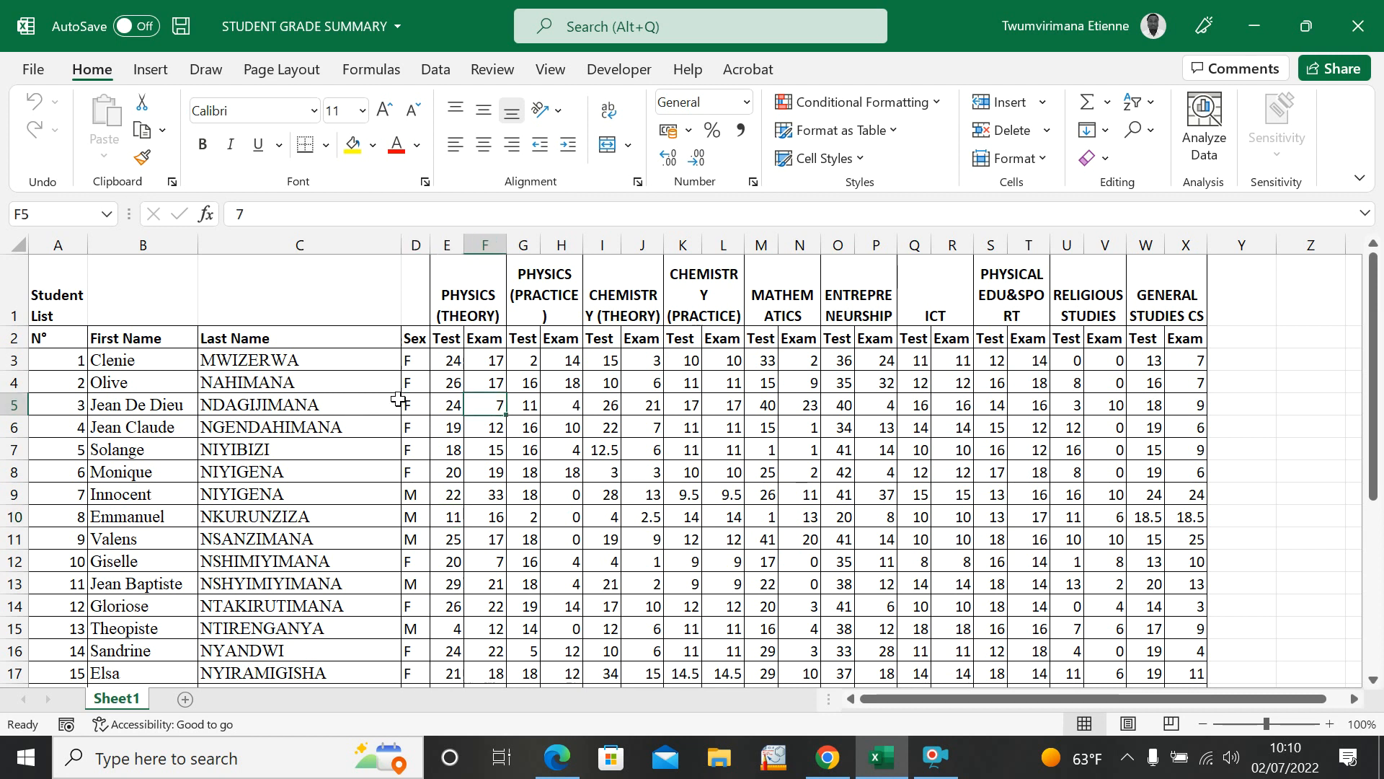
left_click(115, 360)
left_click(245, 382)
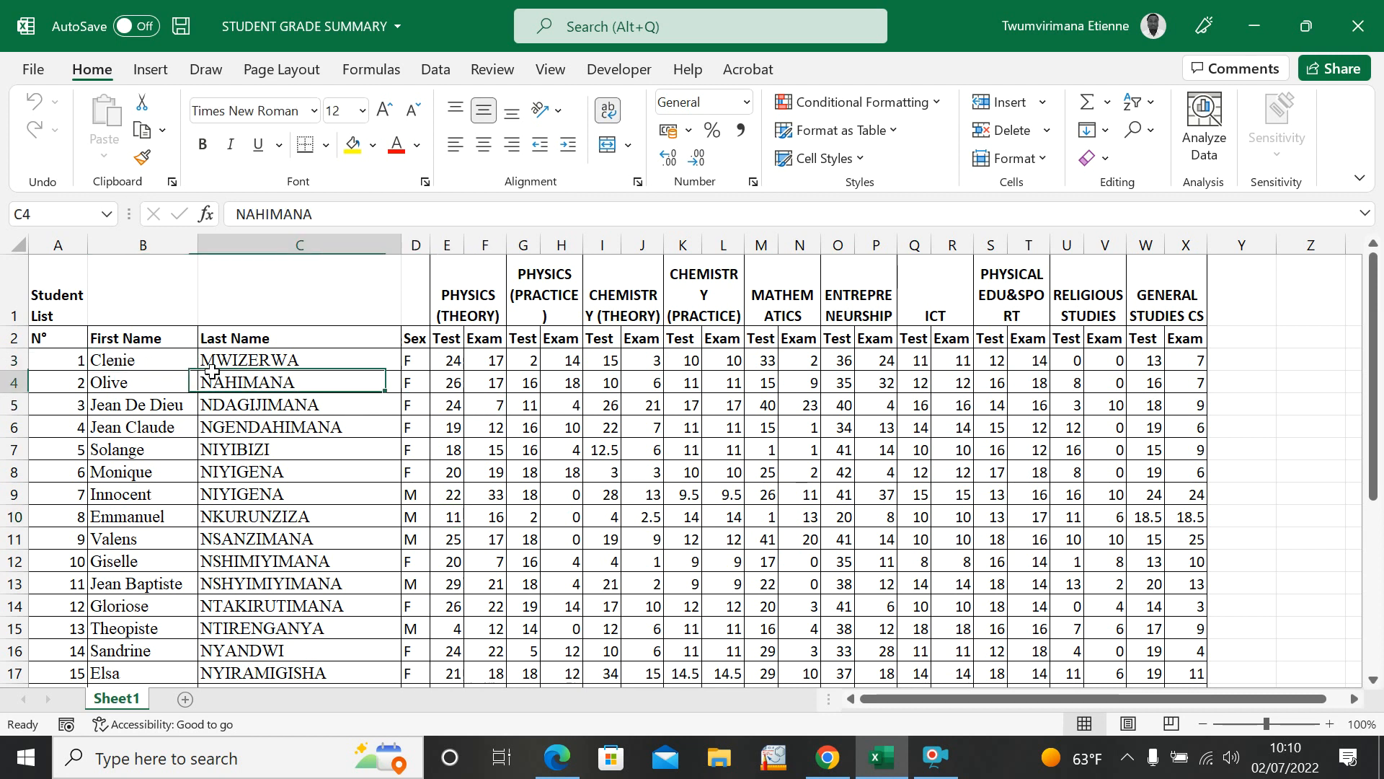
left_click(417, 352)
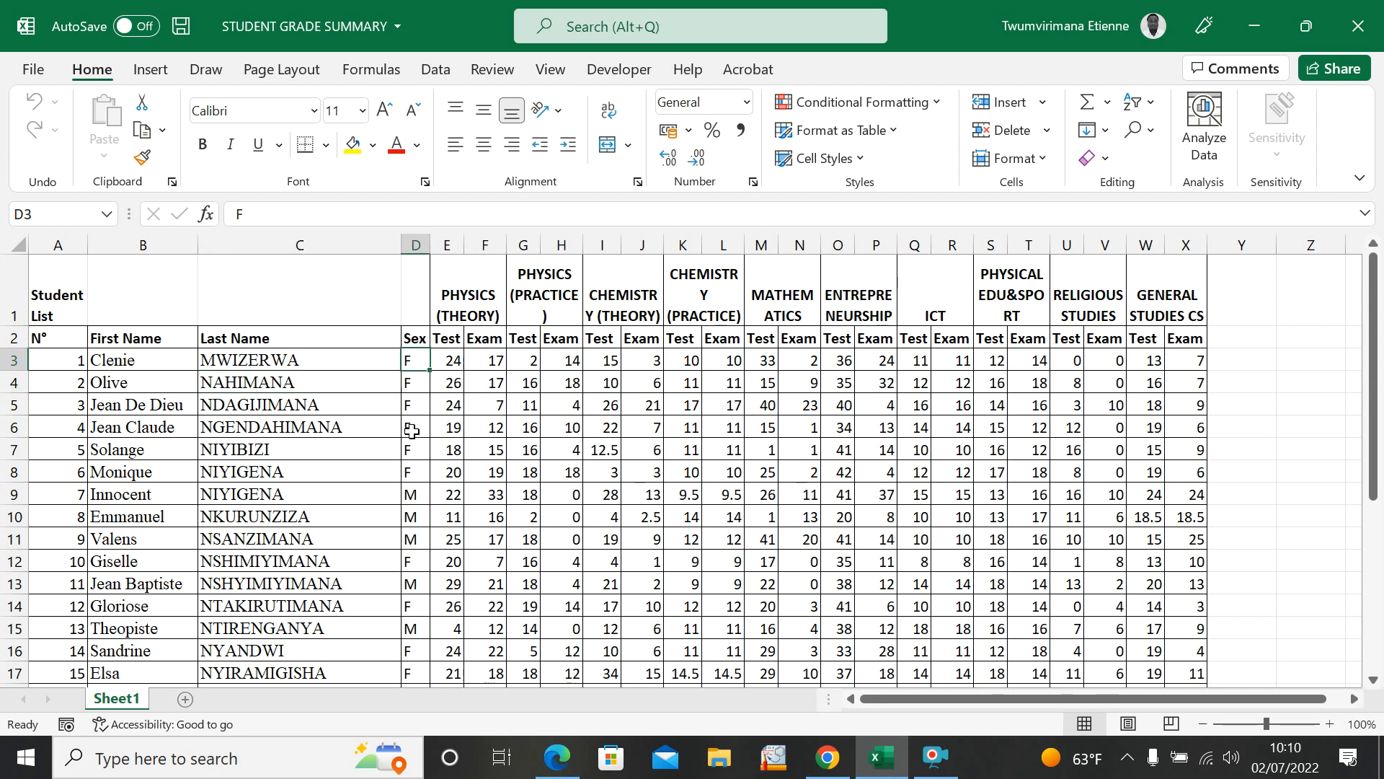
left_click(409, 383)
left_click(420, 429)
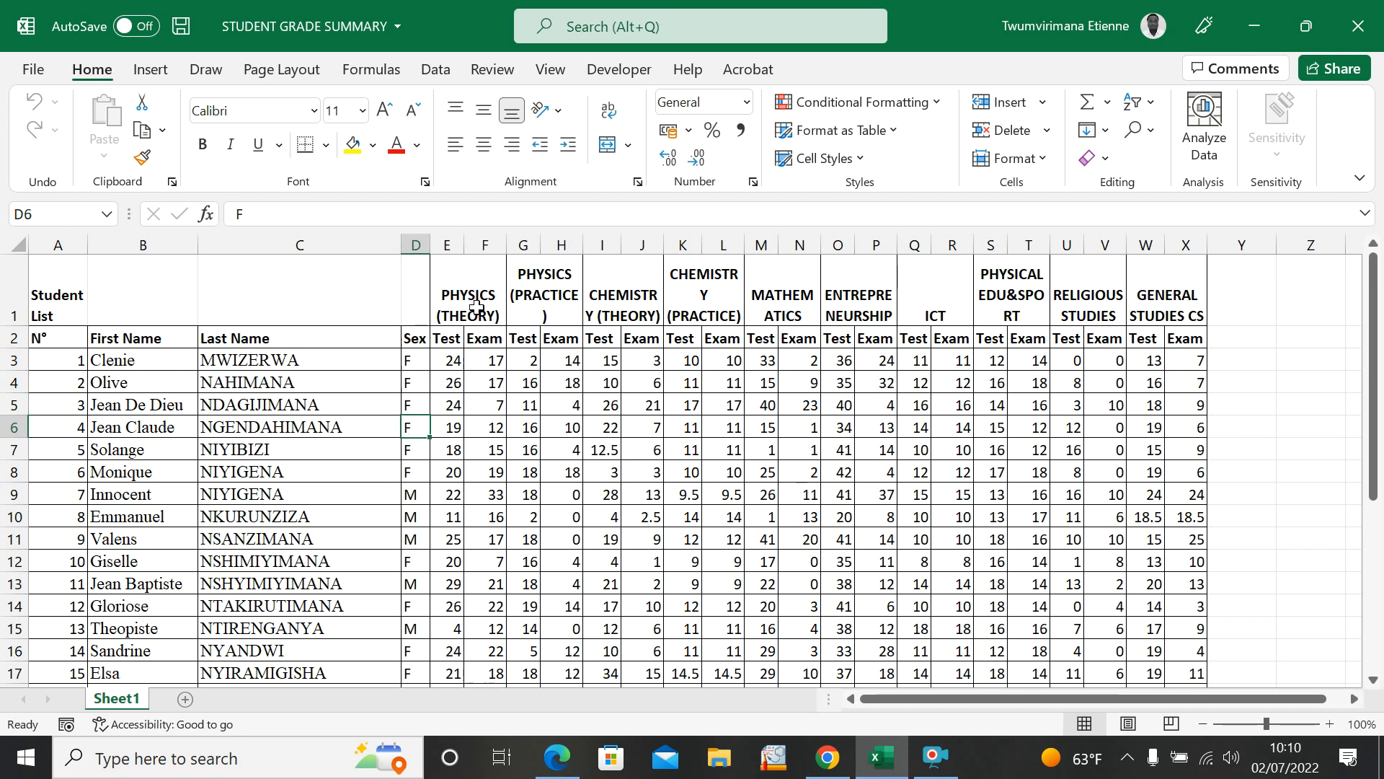
left_click(448, 381)
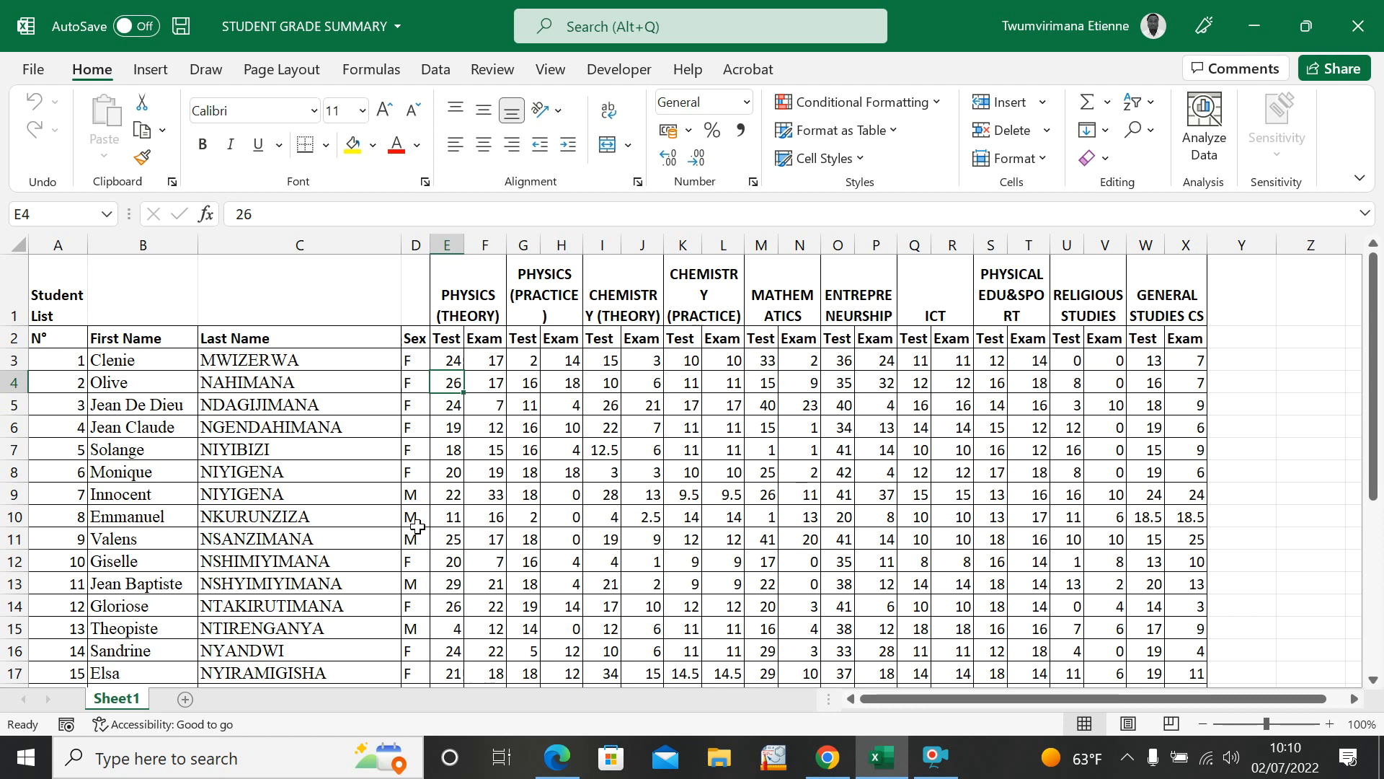
Step: Examine the test and exam marks of every subject across the student rows, from Physics to General Studies
scroll(417, 525, "down", 5)
scroll(417, 526, "up", 5)
left_click(537, 382)
left_click(651, 427)
left_click(683, 427)
left_click(839, 424)
left_click_drag(876, 424, 997, 425)
left_click(1037, 429)
left_click(1075, 426)
left_click(1106, 425)
left_click(1147, 422)
left_click(1186, 427)
left_click(838, 472)
left_click(693, 475)
left_click(610, 475)
left_click(573, 472)
left_click(493, 452)
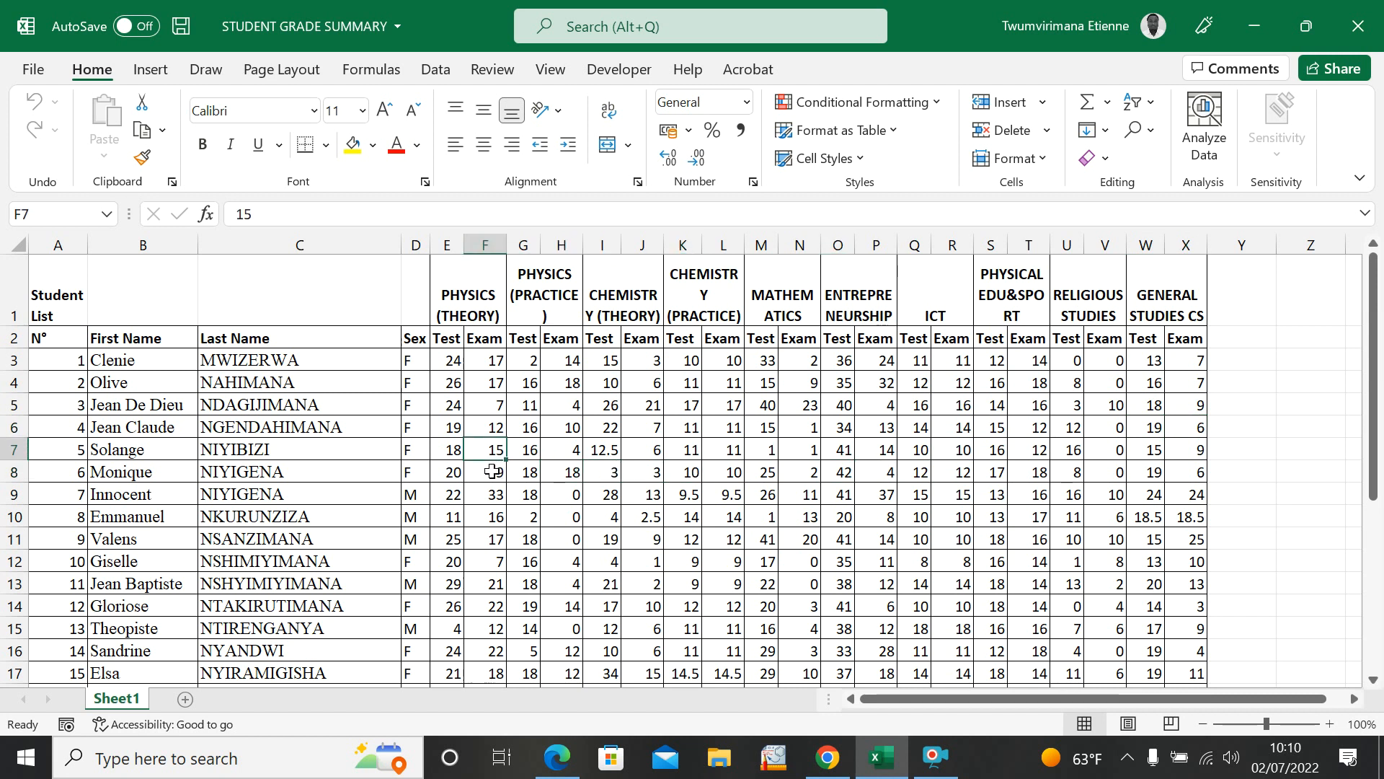
left_click(493, 472)
left_click(604, 493)
left_click(560, 536)
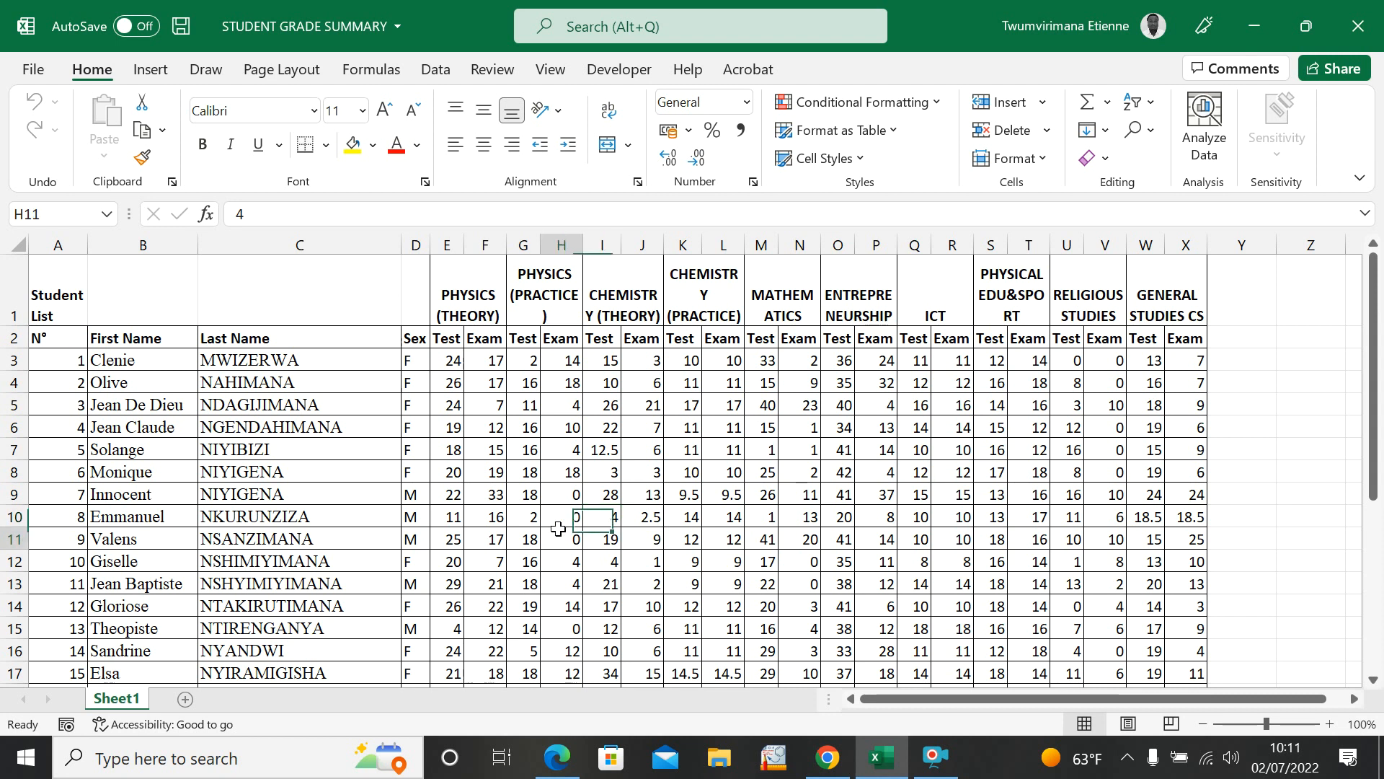
left_click(649, 536)
left_click(749, 544)
left_click(696, 538)
left_click(717, 533)
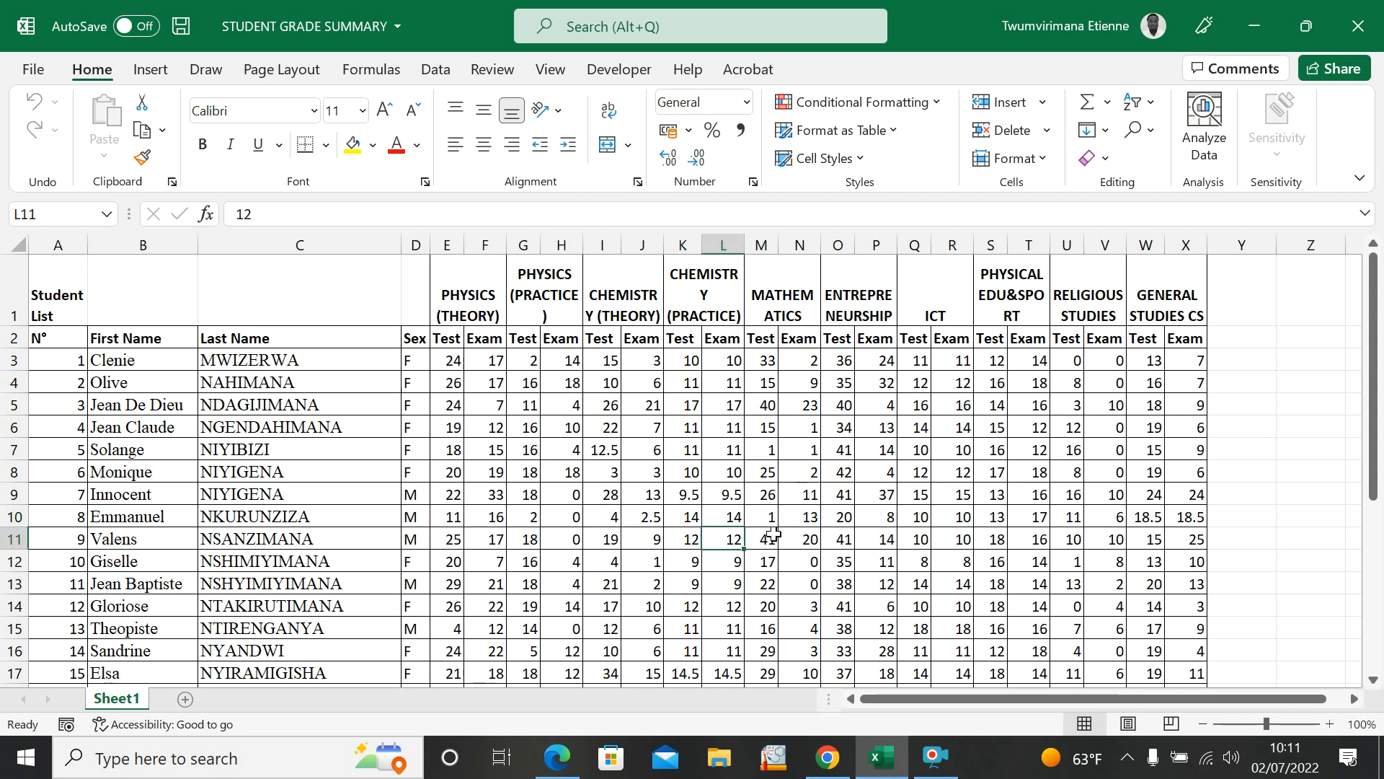
left_click(563, 453)
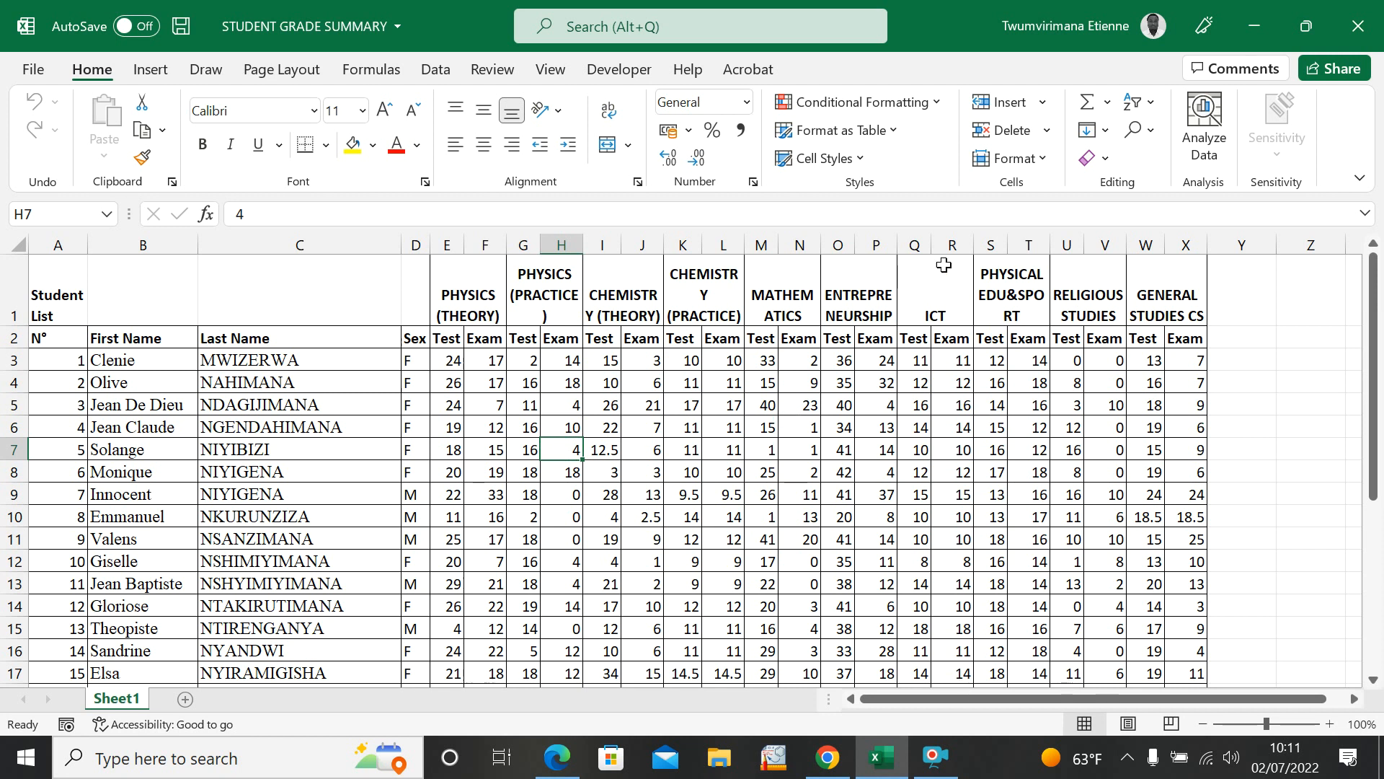
Step: Minimize the grade summary workbook, refresh the desktop and open the RwandaV5-02-Best-Grade-installer workbook
left_click(1255, 27)
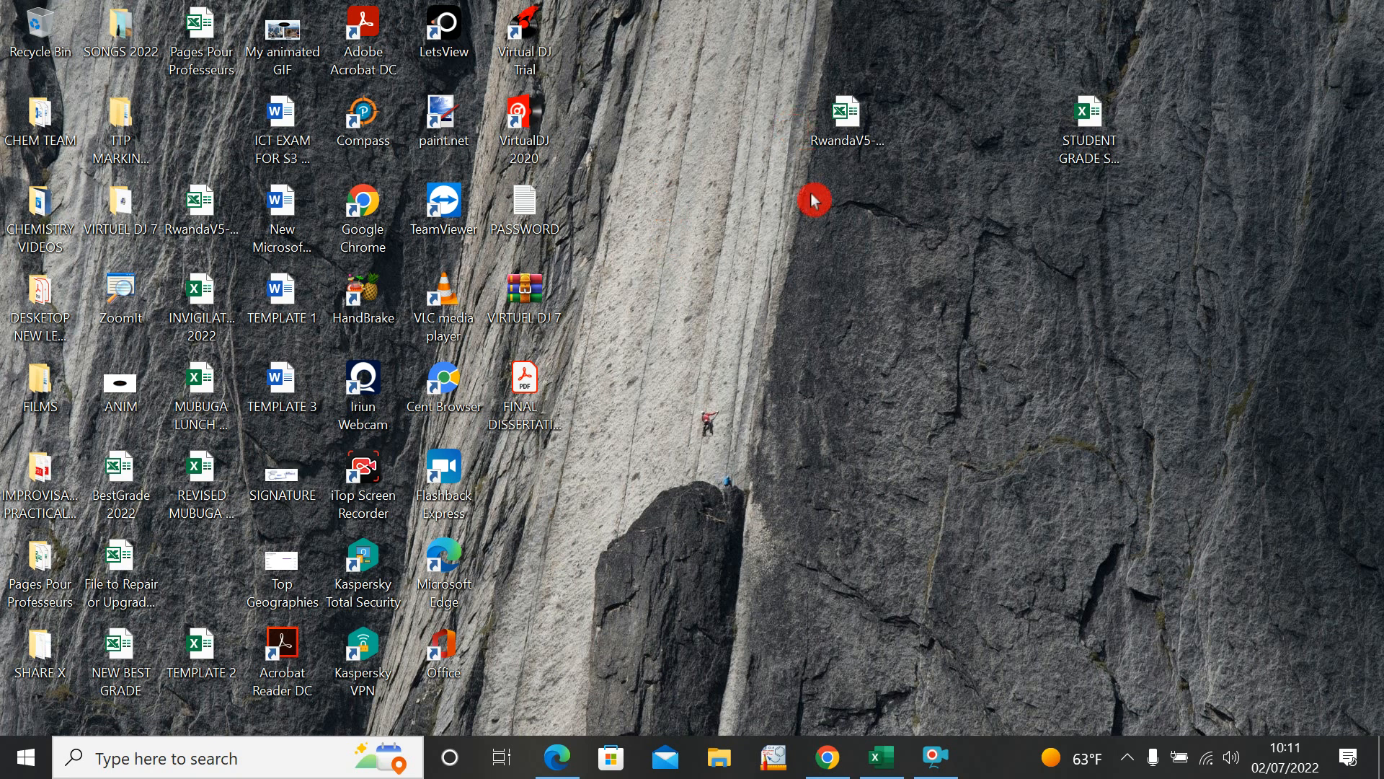
left_click(851, 155)
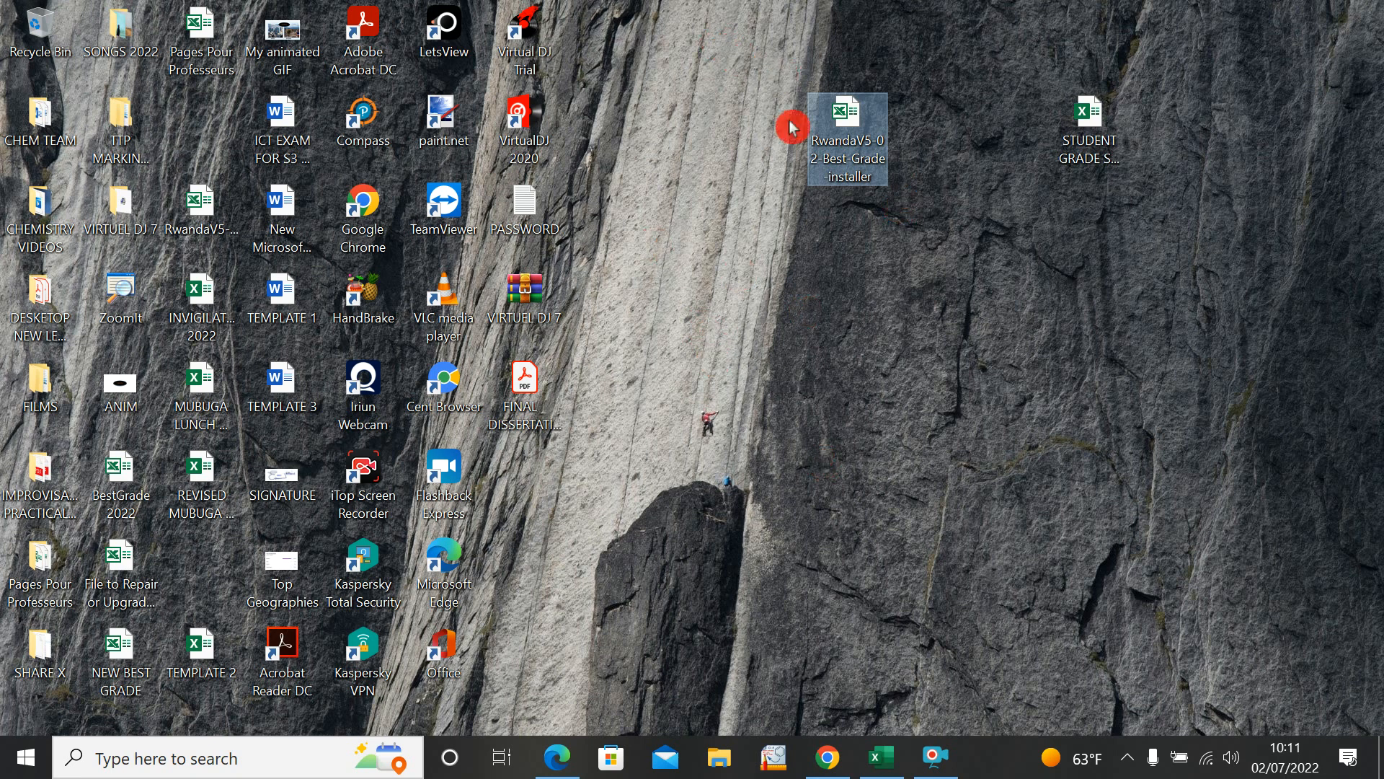
left_click(893, 237)
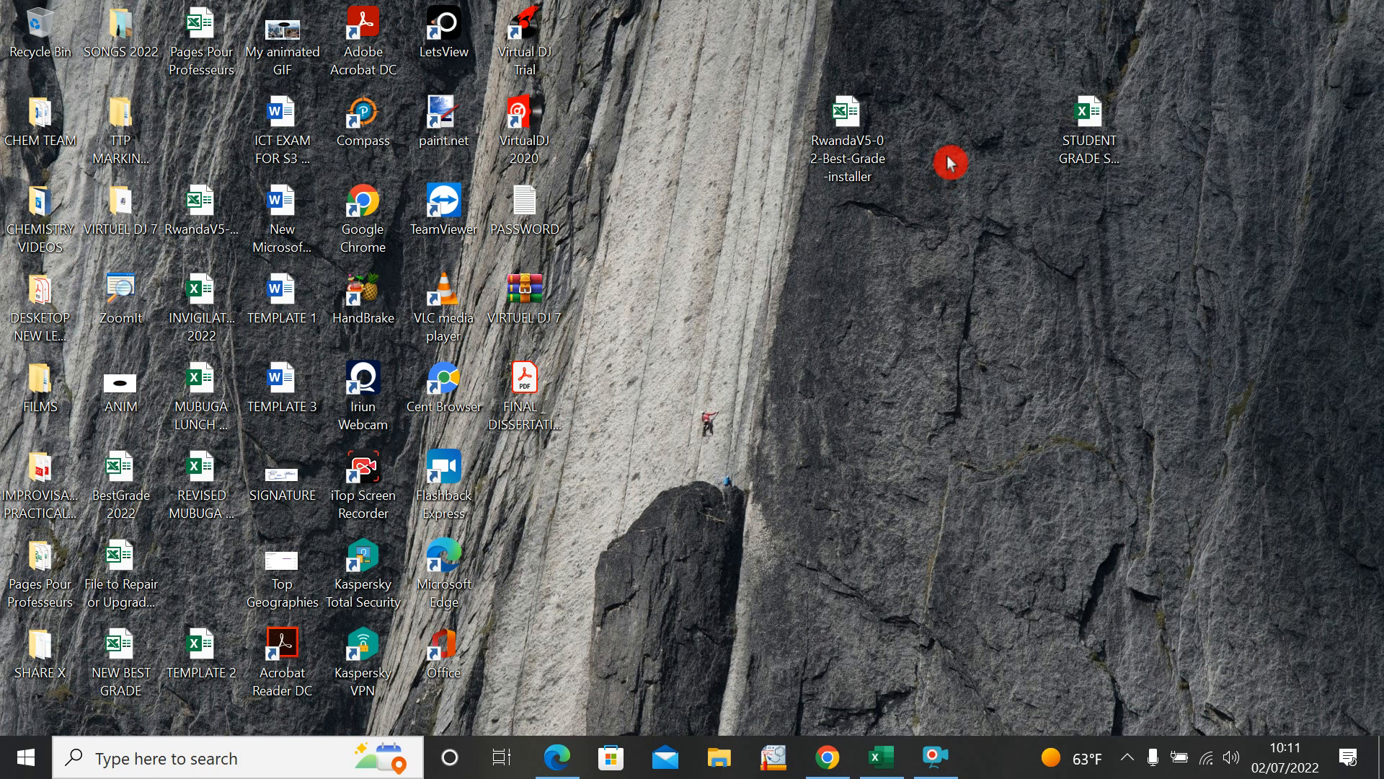
right_click(935, 212)
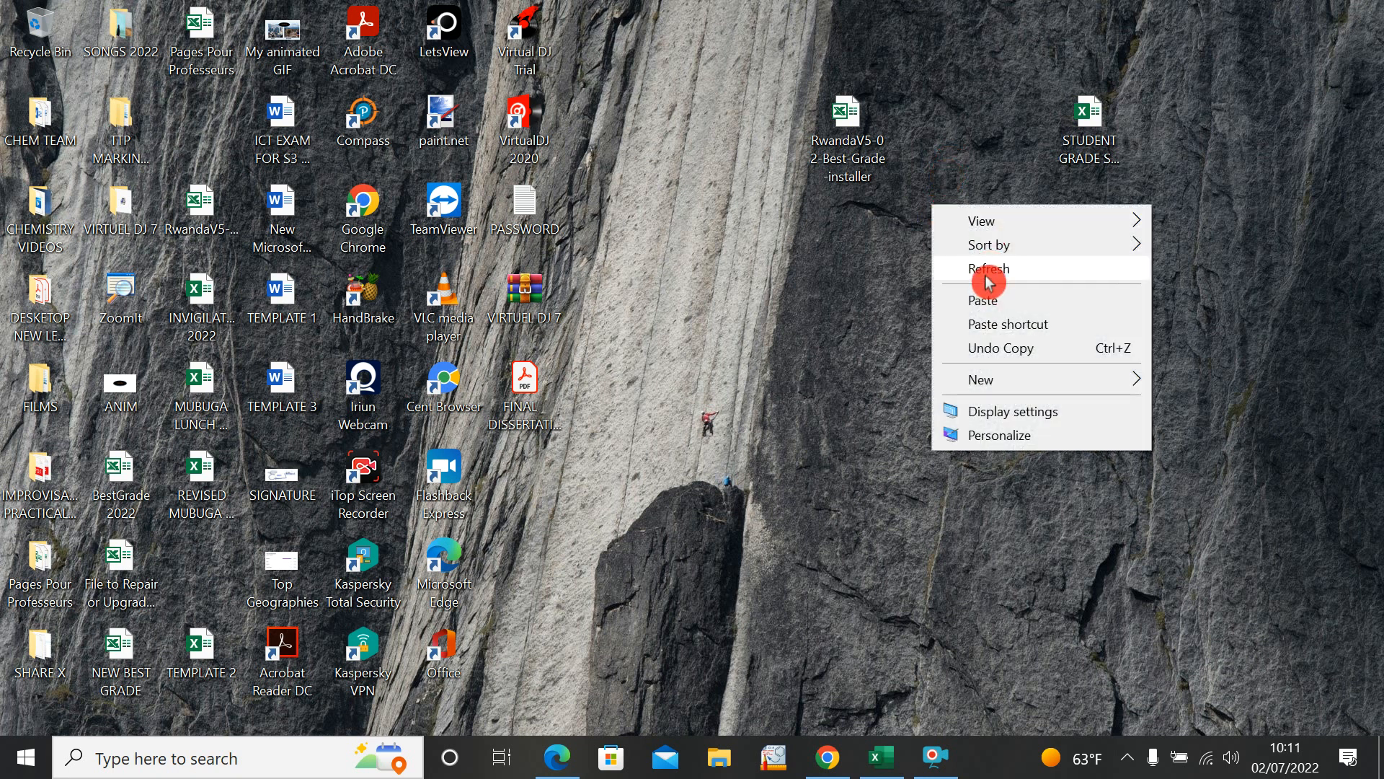
left_click(984, 273)
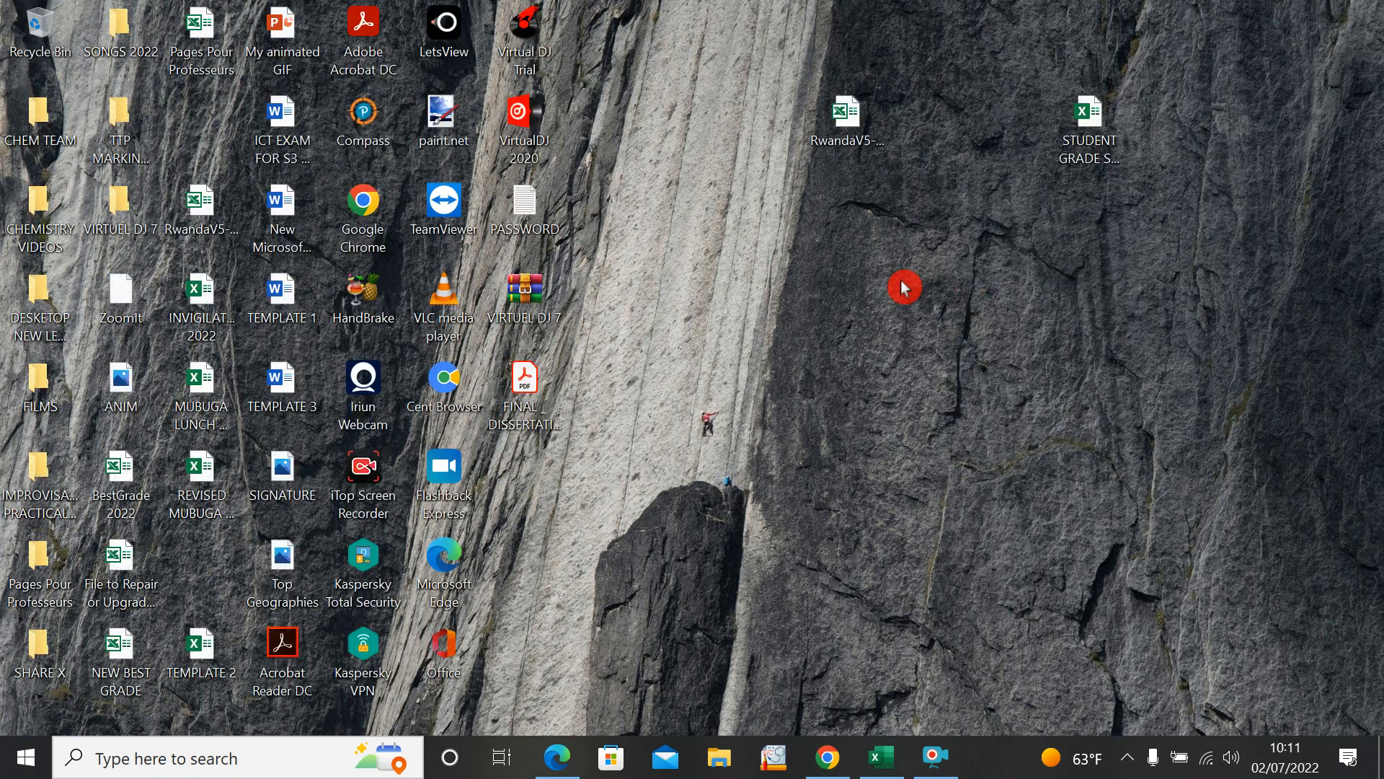
left_click(851, 113)
double_click(852, 116)
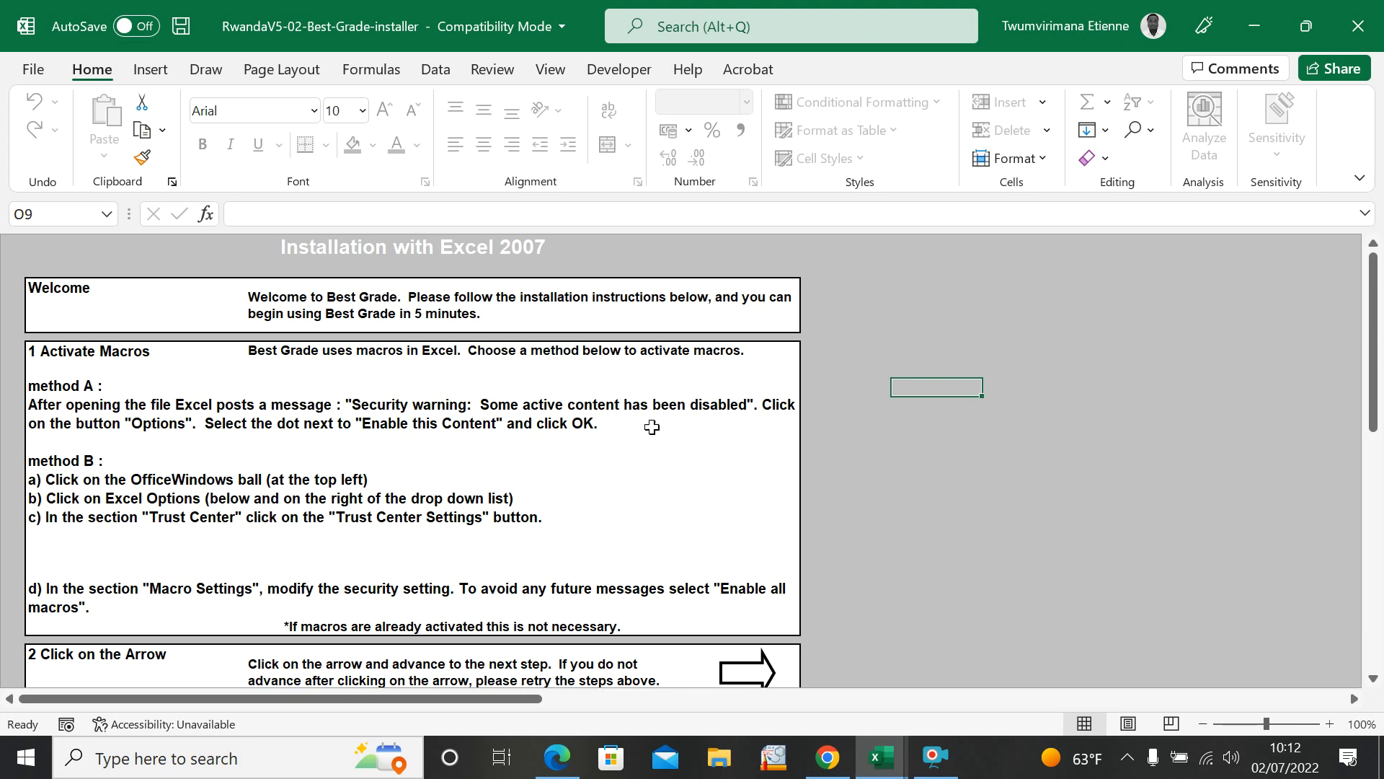
Step: Advance the installer past the macro instructions and create a single file for all classes named GS ST MM
left_click_drag(1372, 323, 1377, 355)
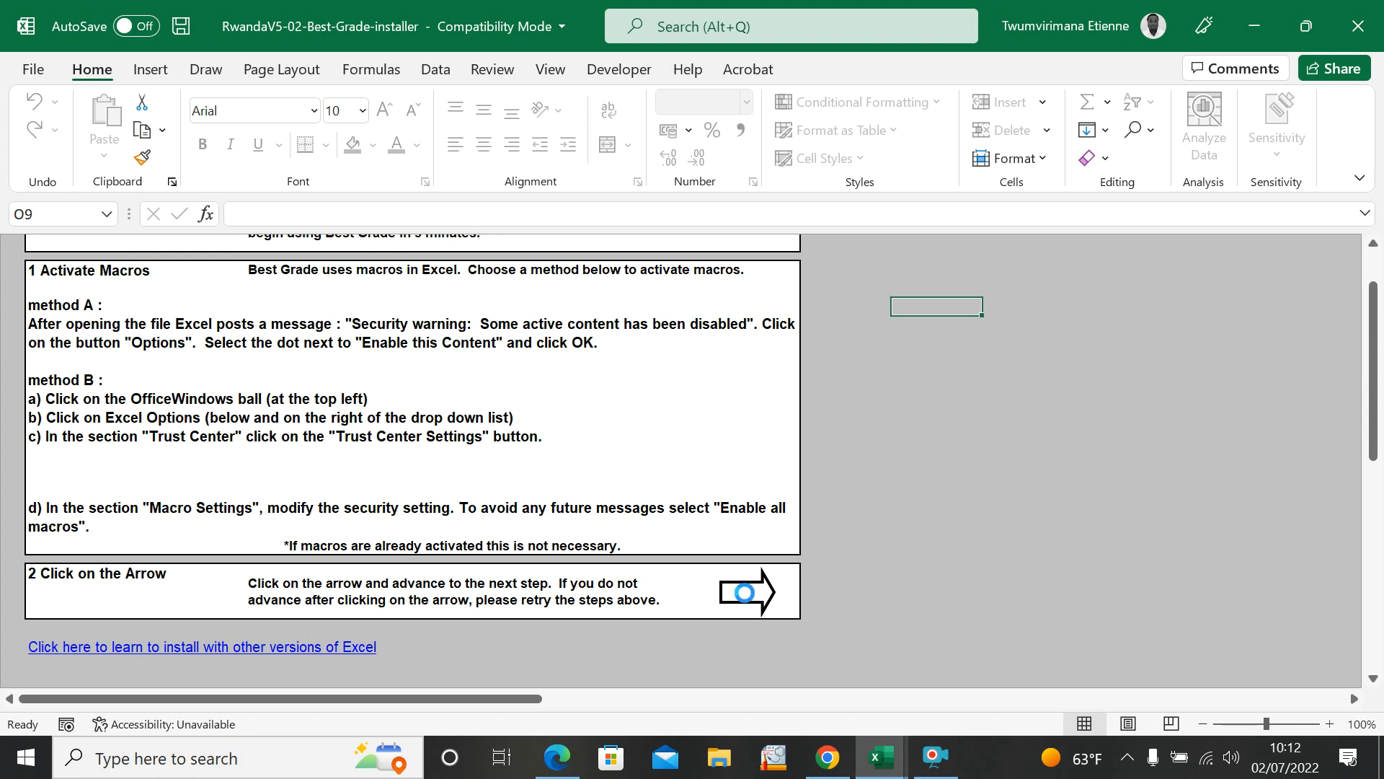
left_click(745, 592)
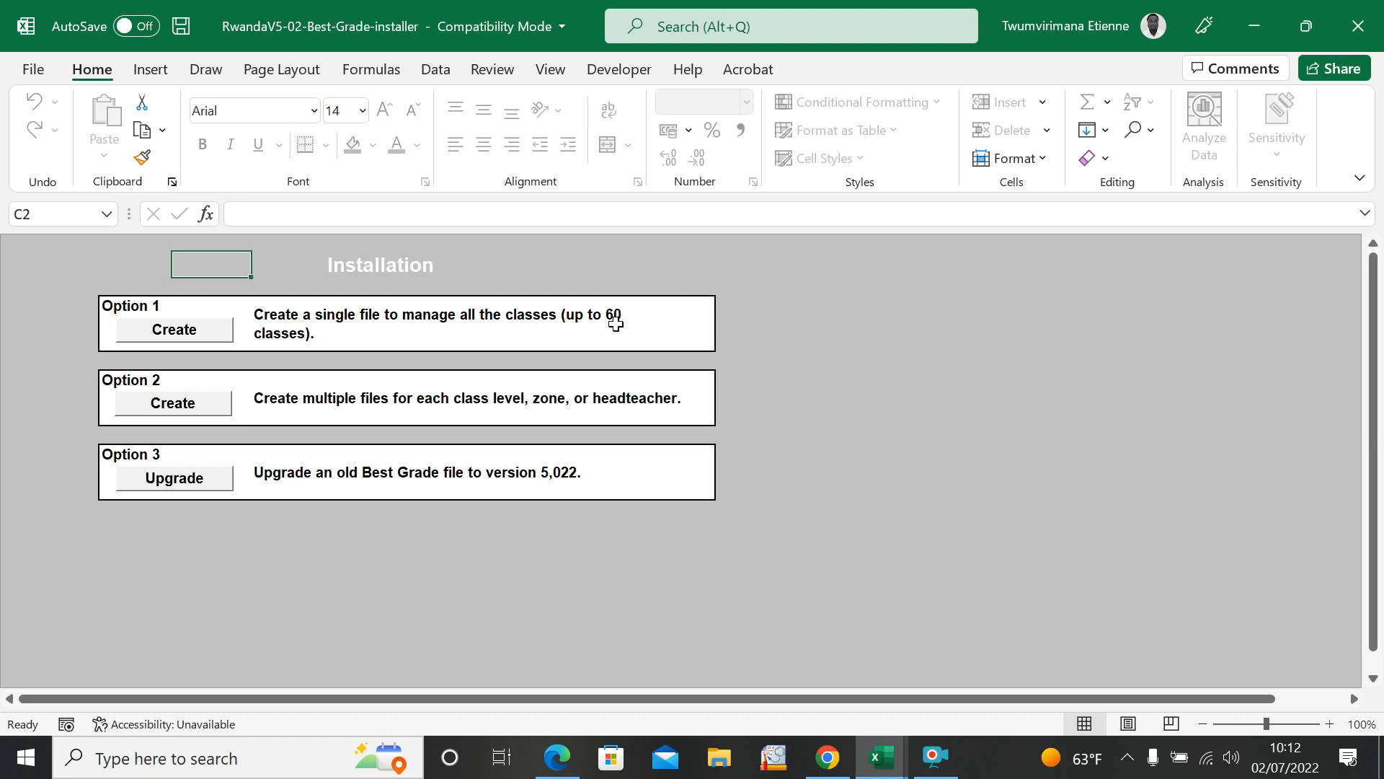
left_click(177, 331)
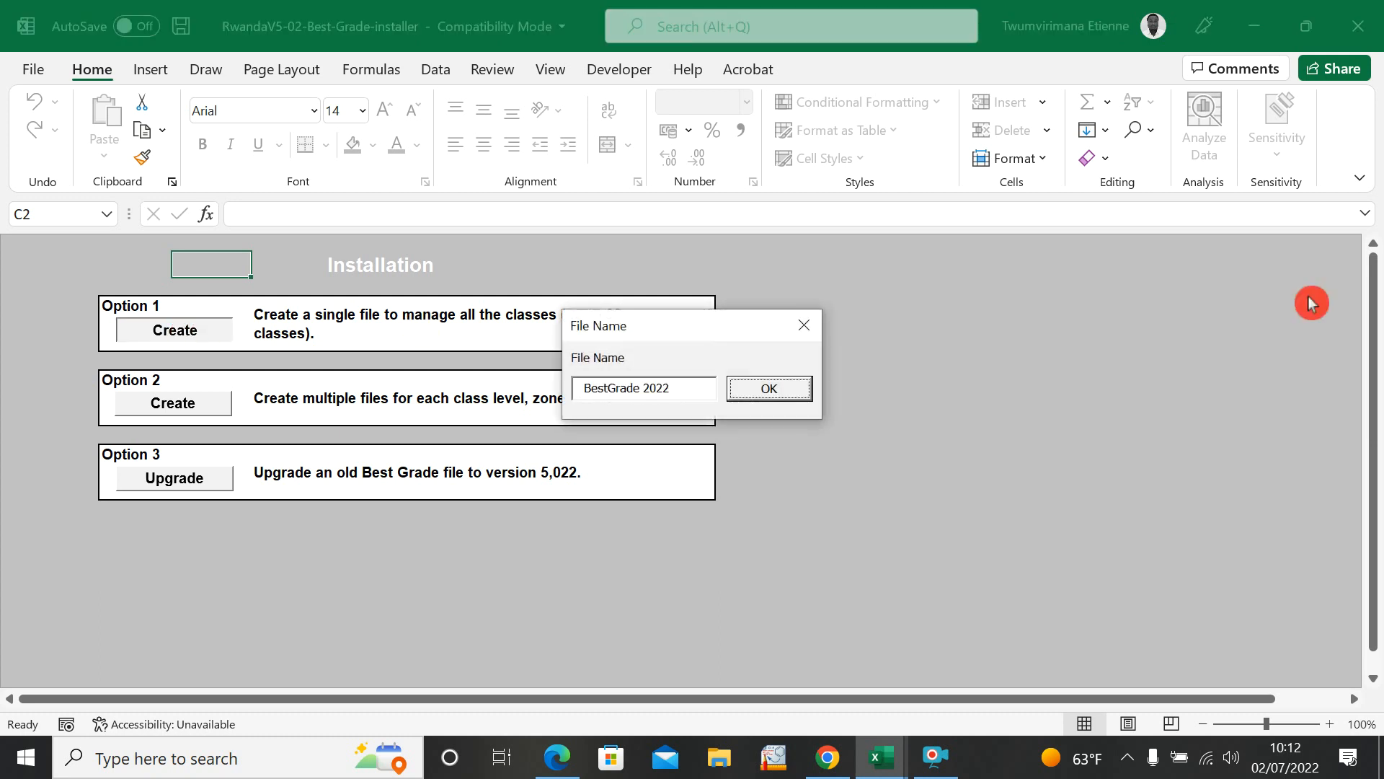
left_click_drag(674, 389, 604, 407)
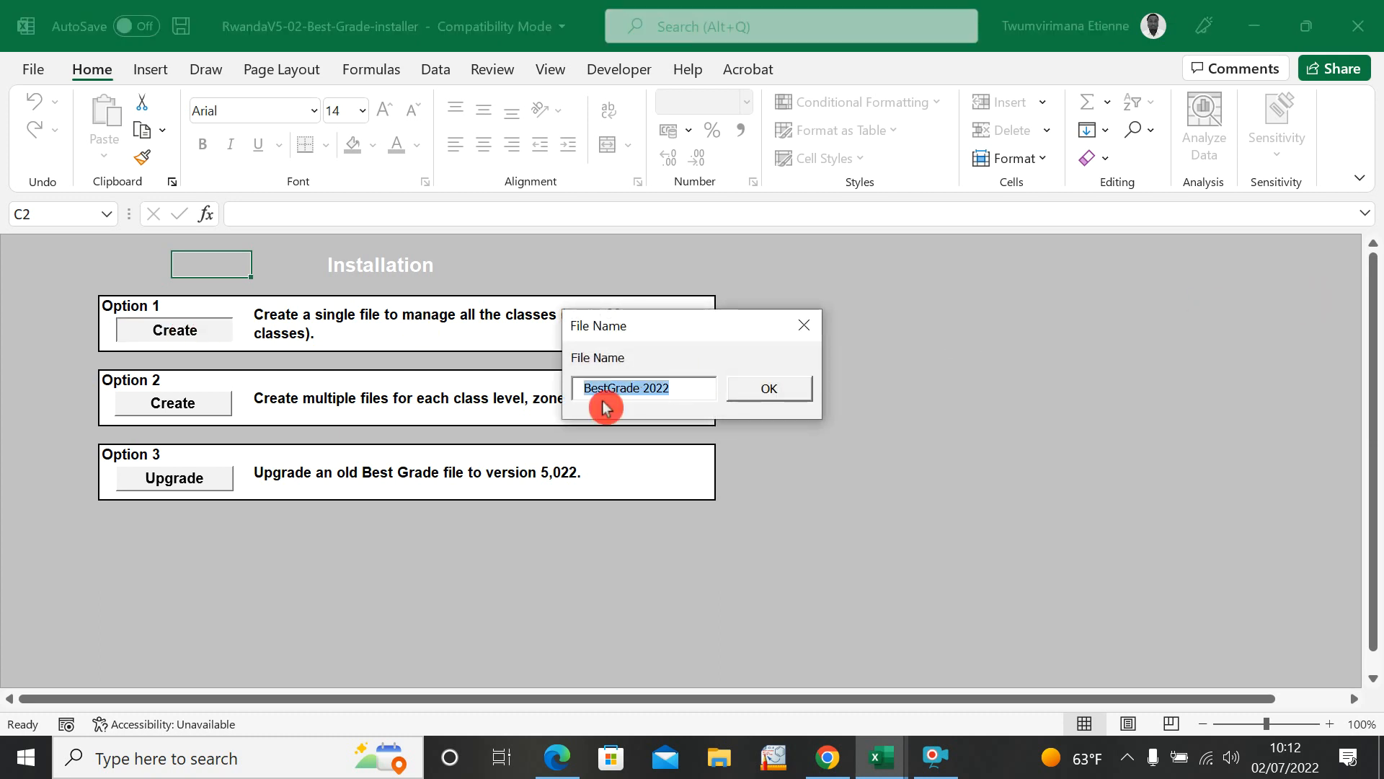
key("BackSpace")
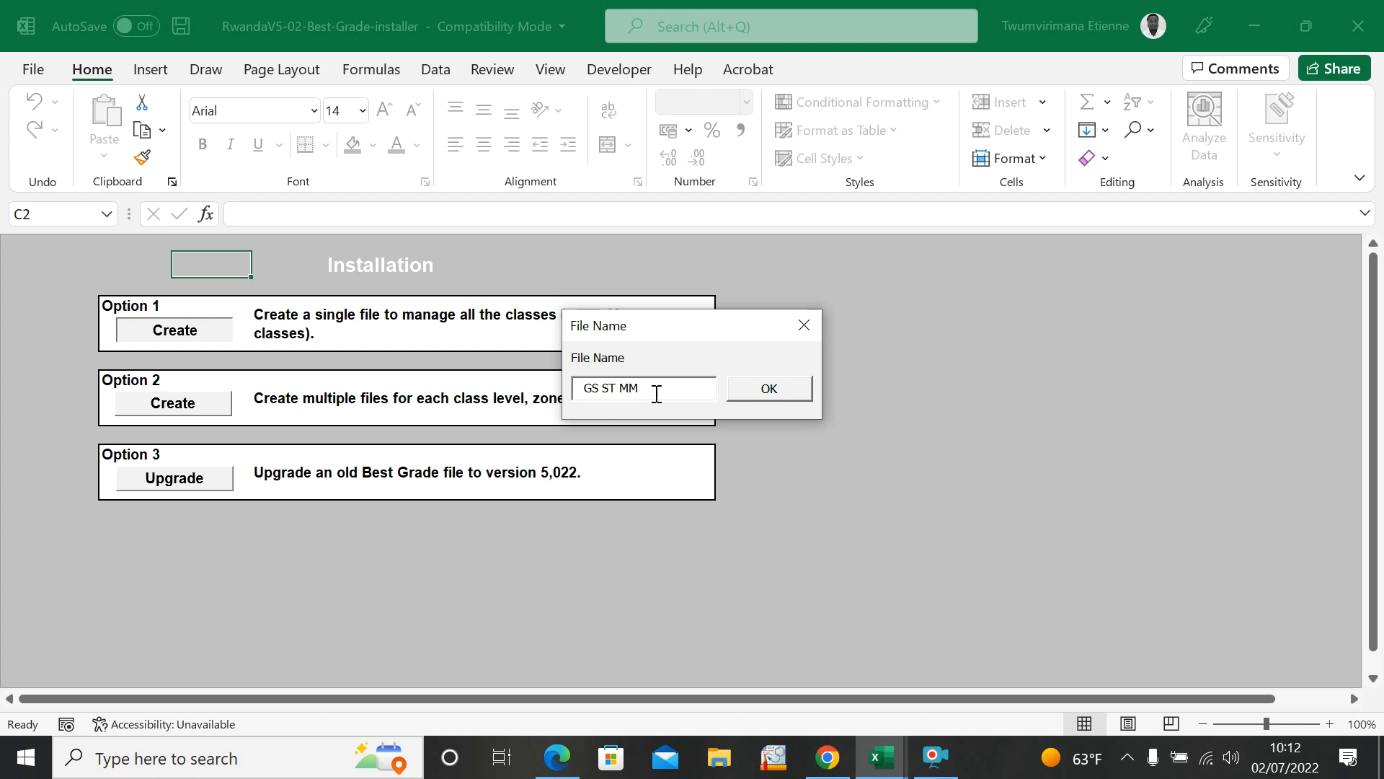
left_click(778, 390)
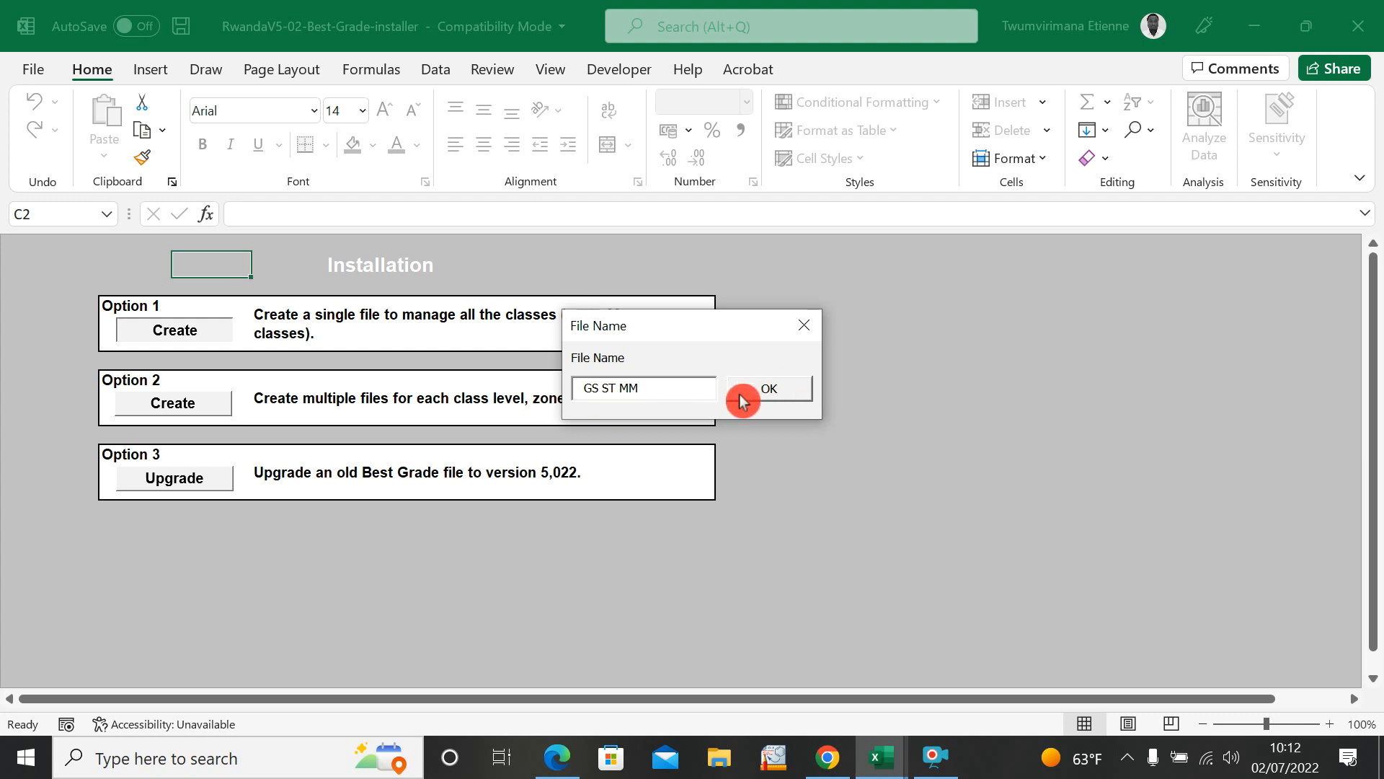
left_click(756, 399)
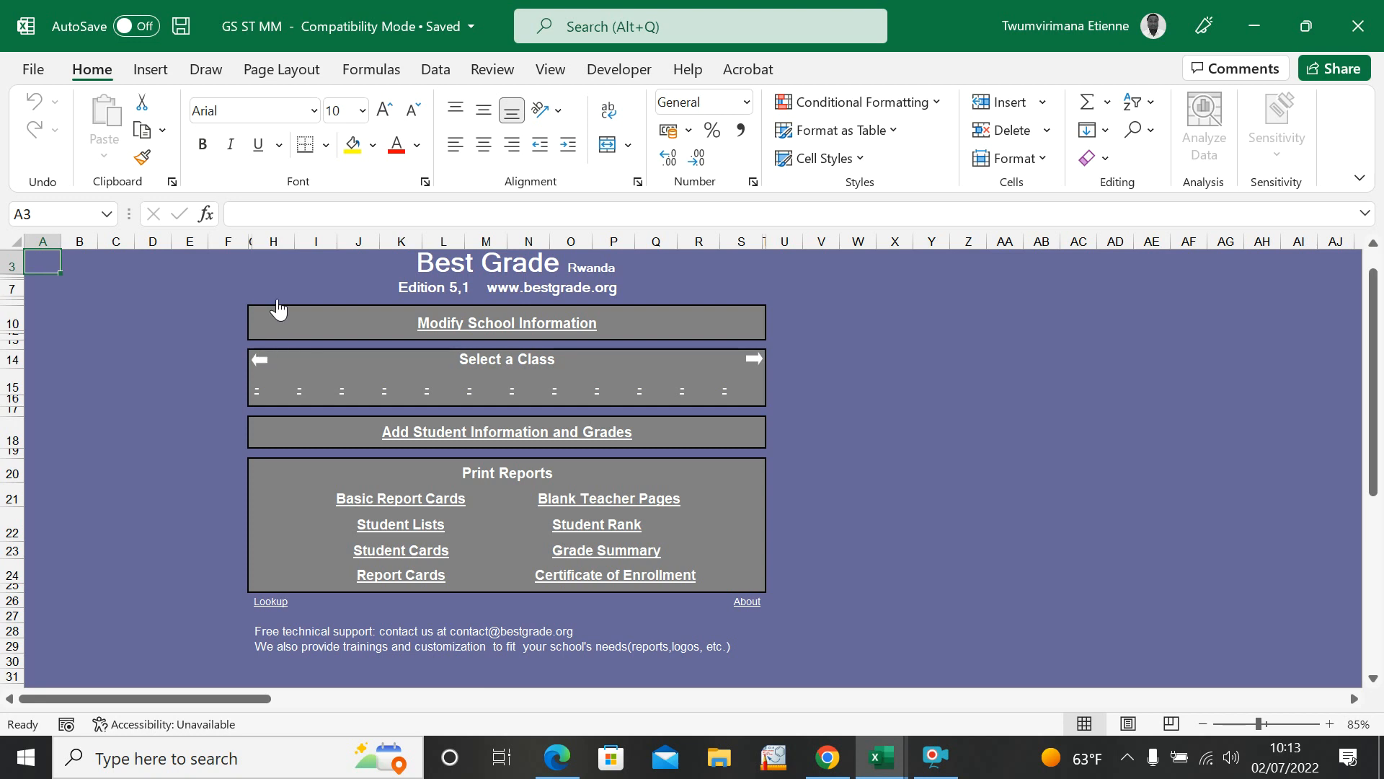
Step: Close GS ST MM, minimize the grade summary and move the GS ST MM file to an empty desktop area below the installer
left_click(1377, 40)
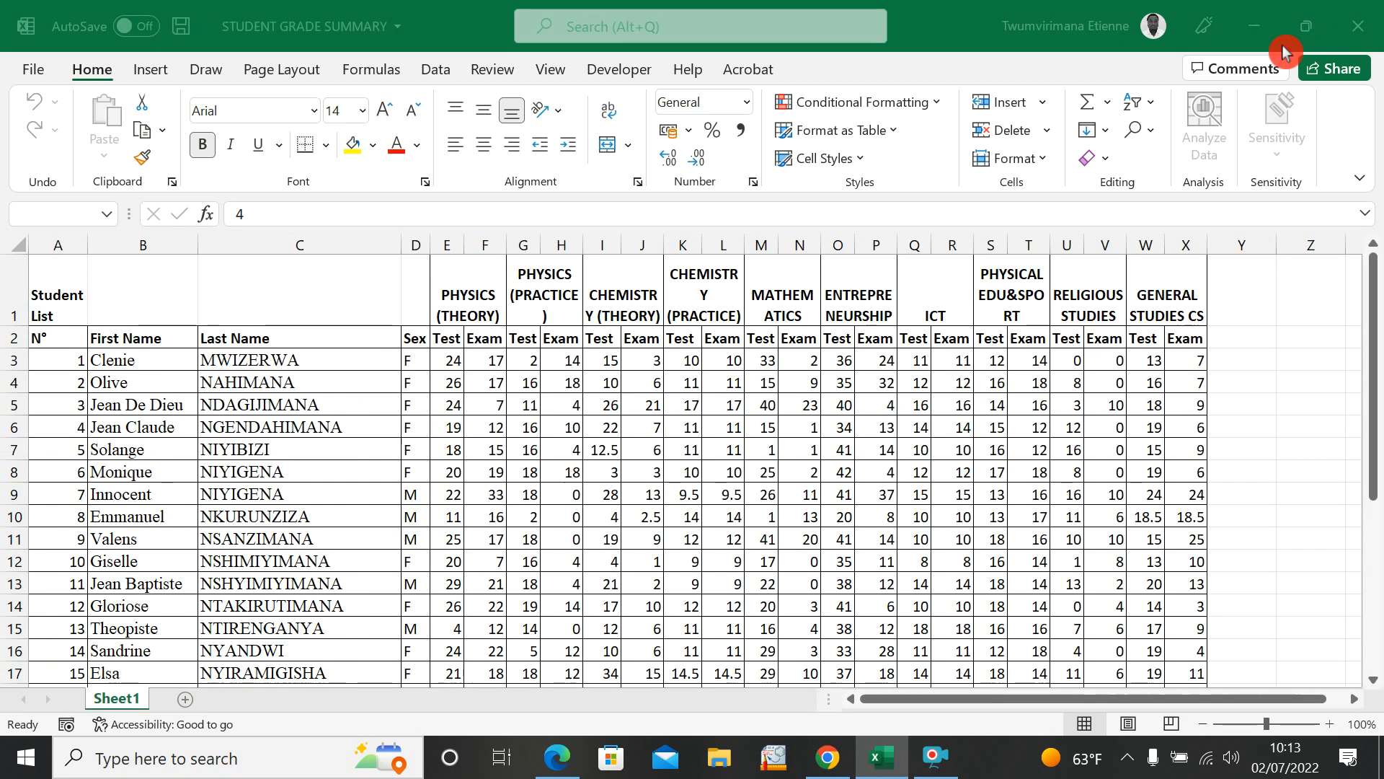
left_click(1254, 26)
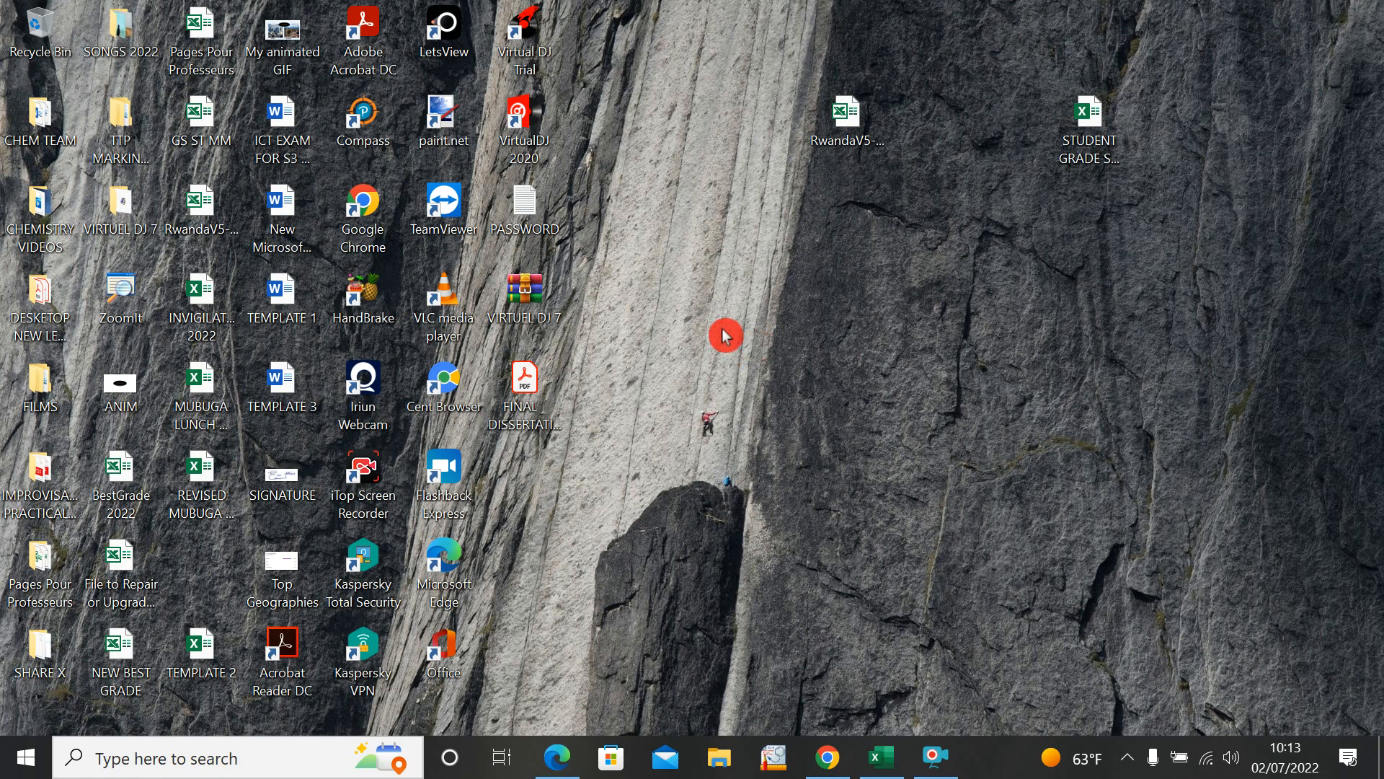
left_click_drag(185, 123, 907, 256)
left_click(899, 368)
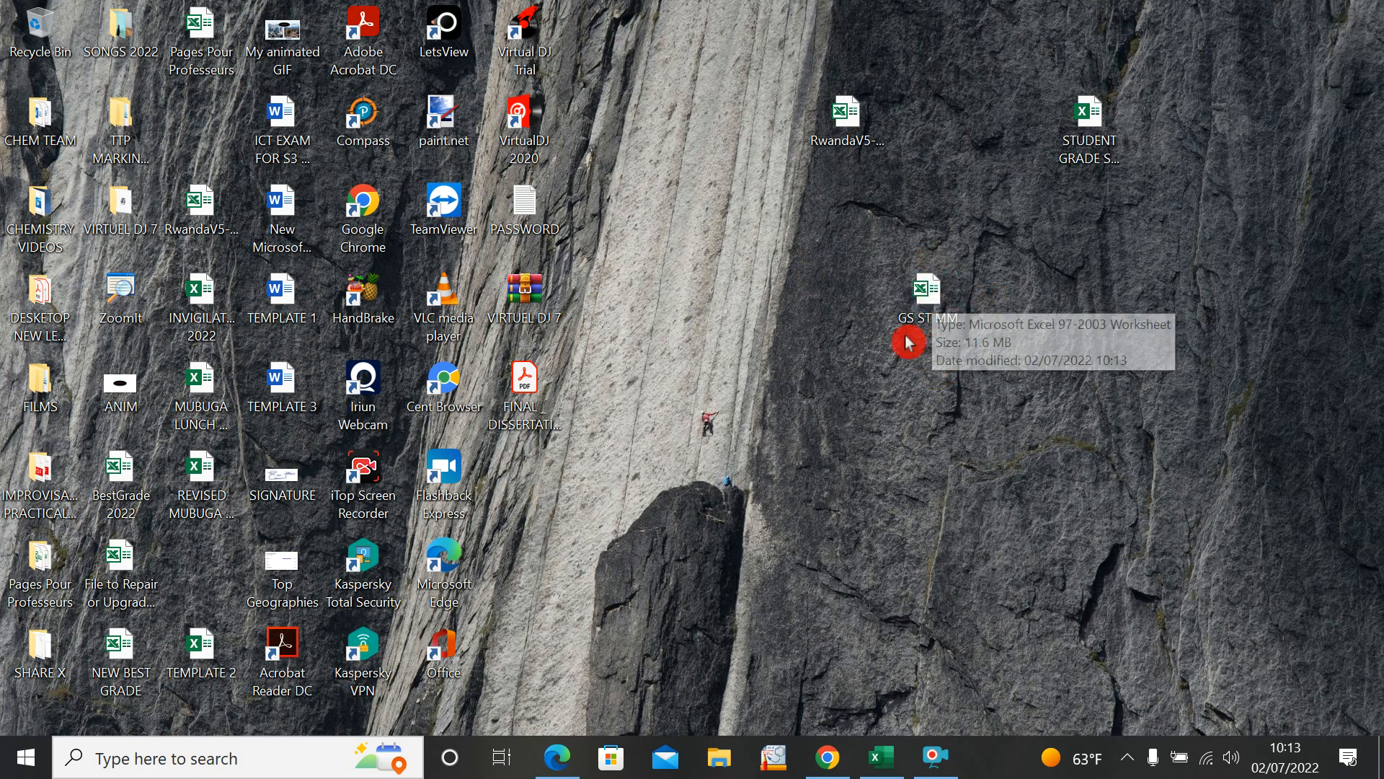
Step: Reopen the GS ST MM workbook from the desktop and enable its macro content
left_click(921, 279)
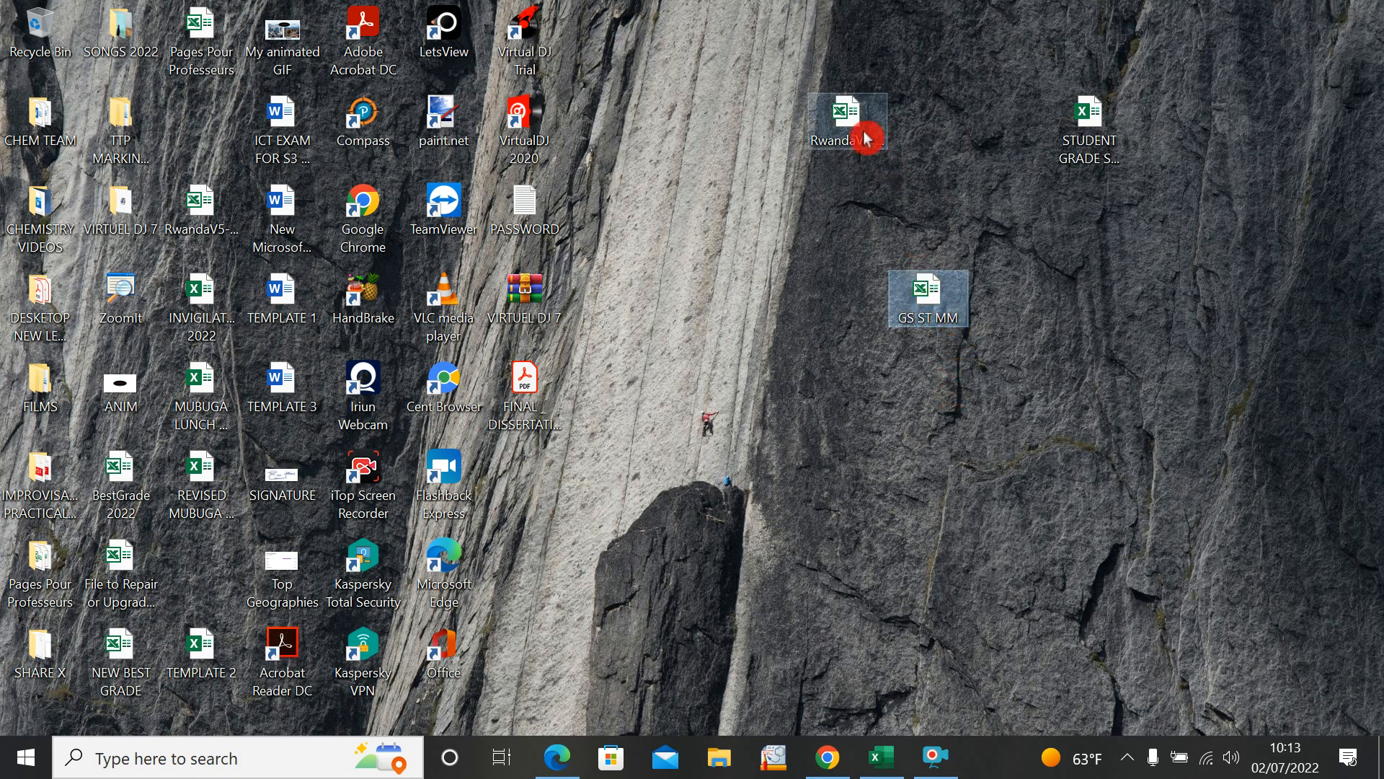
left_click(851, 137)
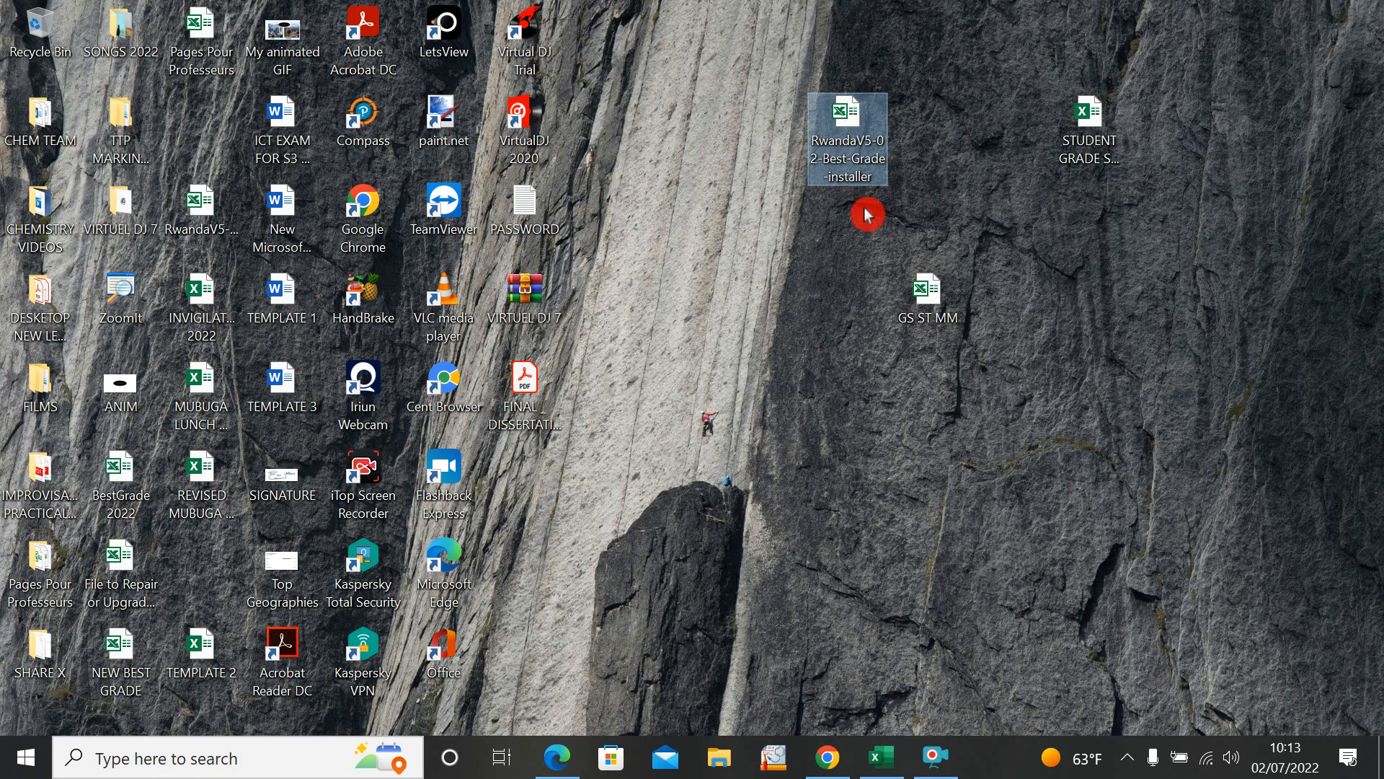
left_click(941, 303)
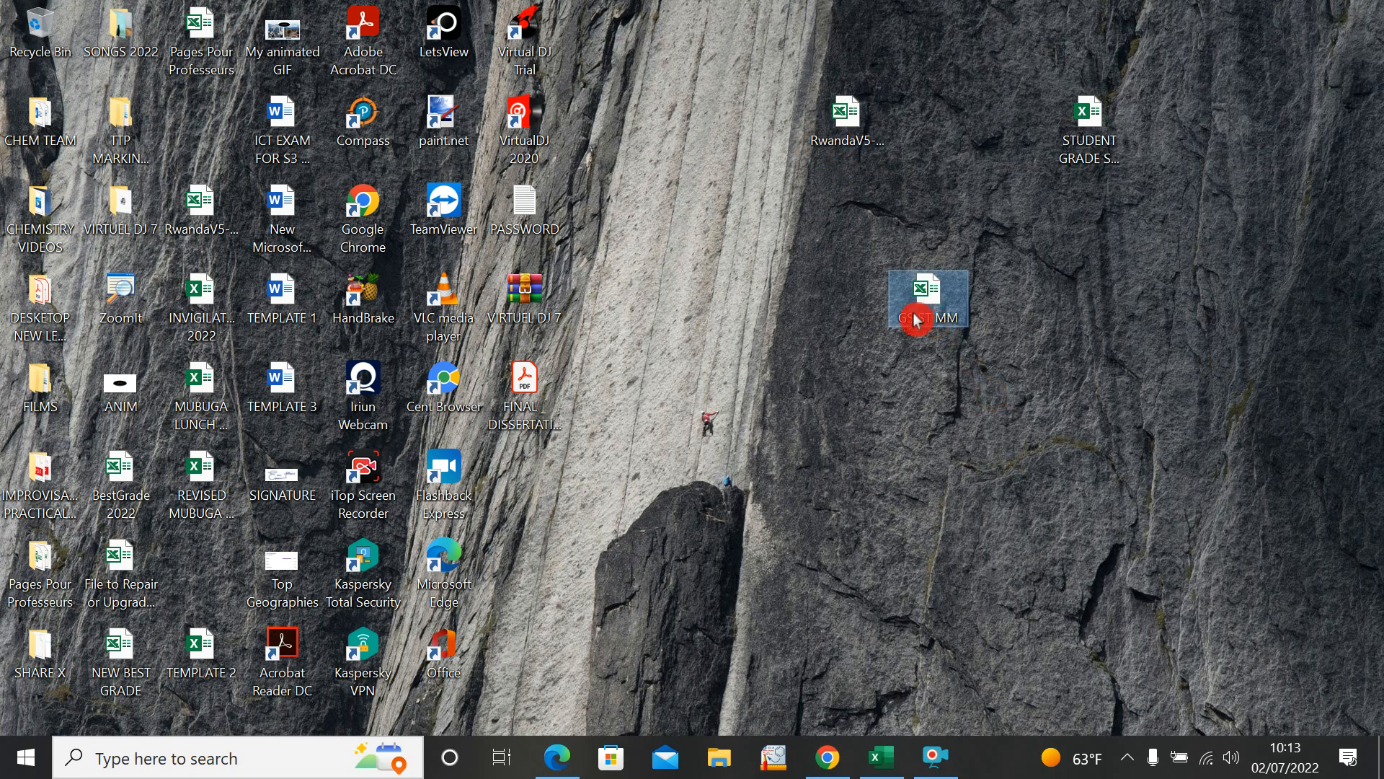
left_click(845, 128)
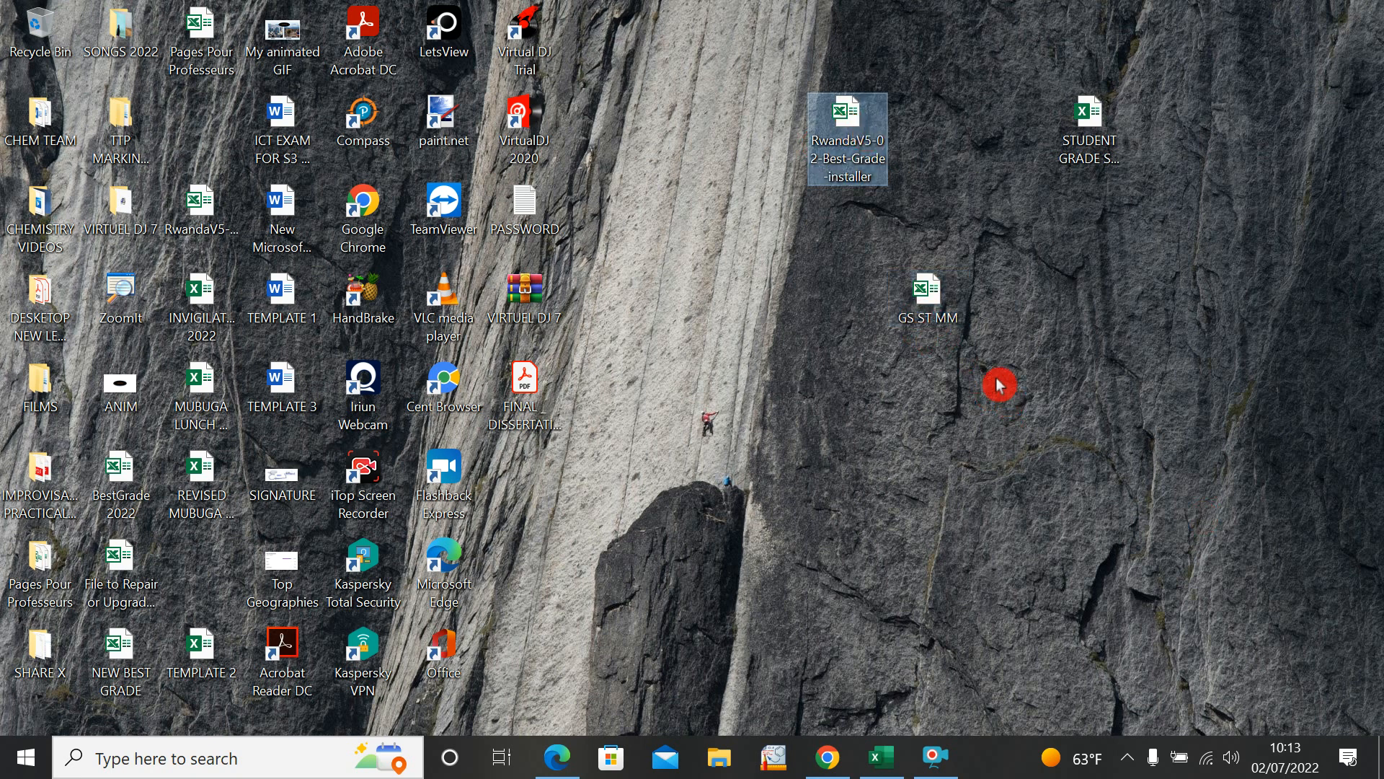
left_click(936, 297)
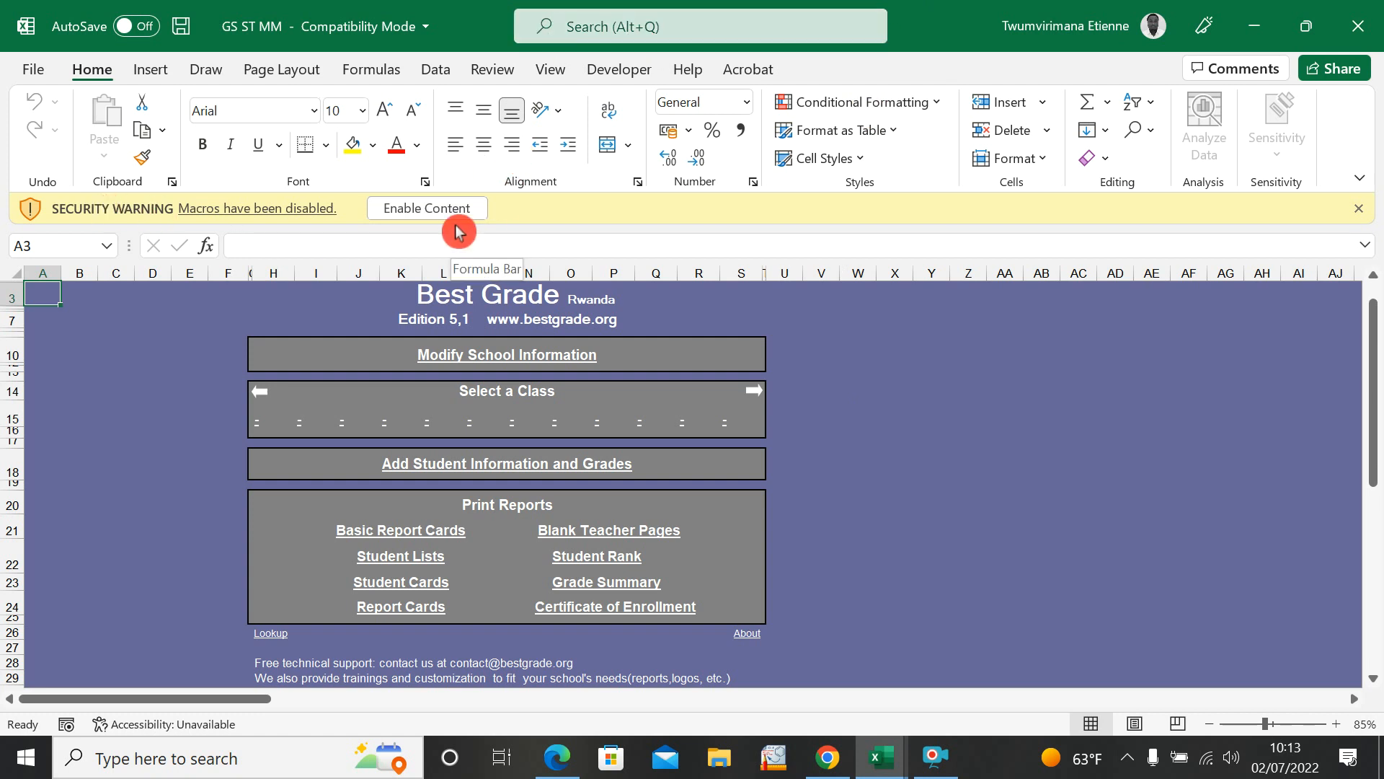
left_click(438, 208)
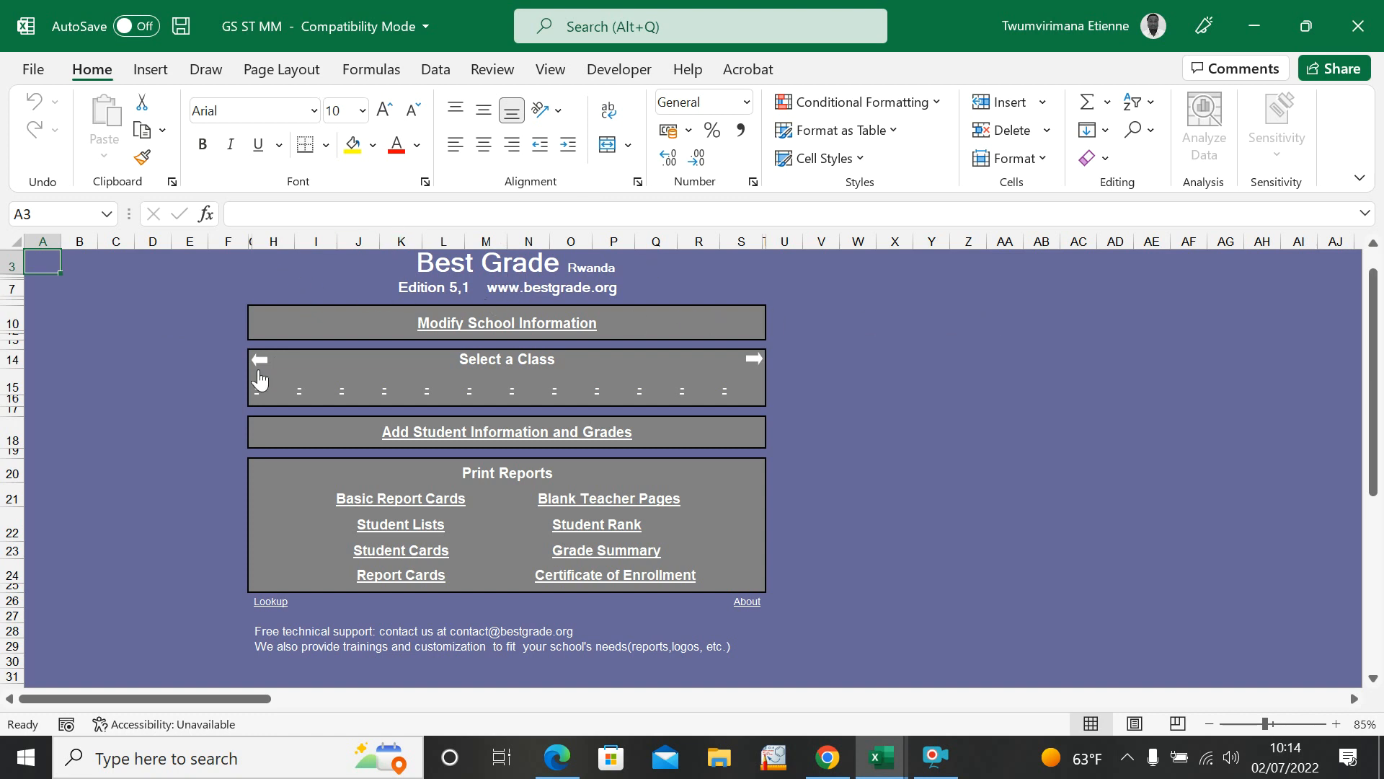
Step: Switch to the STUDENT GRADE SUMMARY workbook to review its student data, and minimize it to return to GS ST MM
left_click(519, 187)
left_click(884, 708)
mouse_move(881, 755)
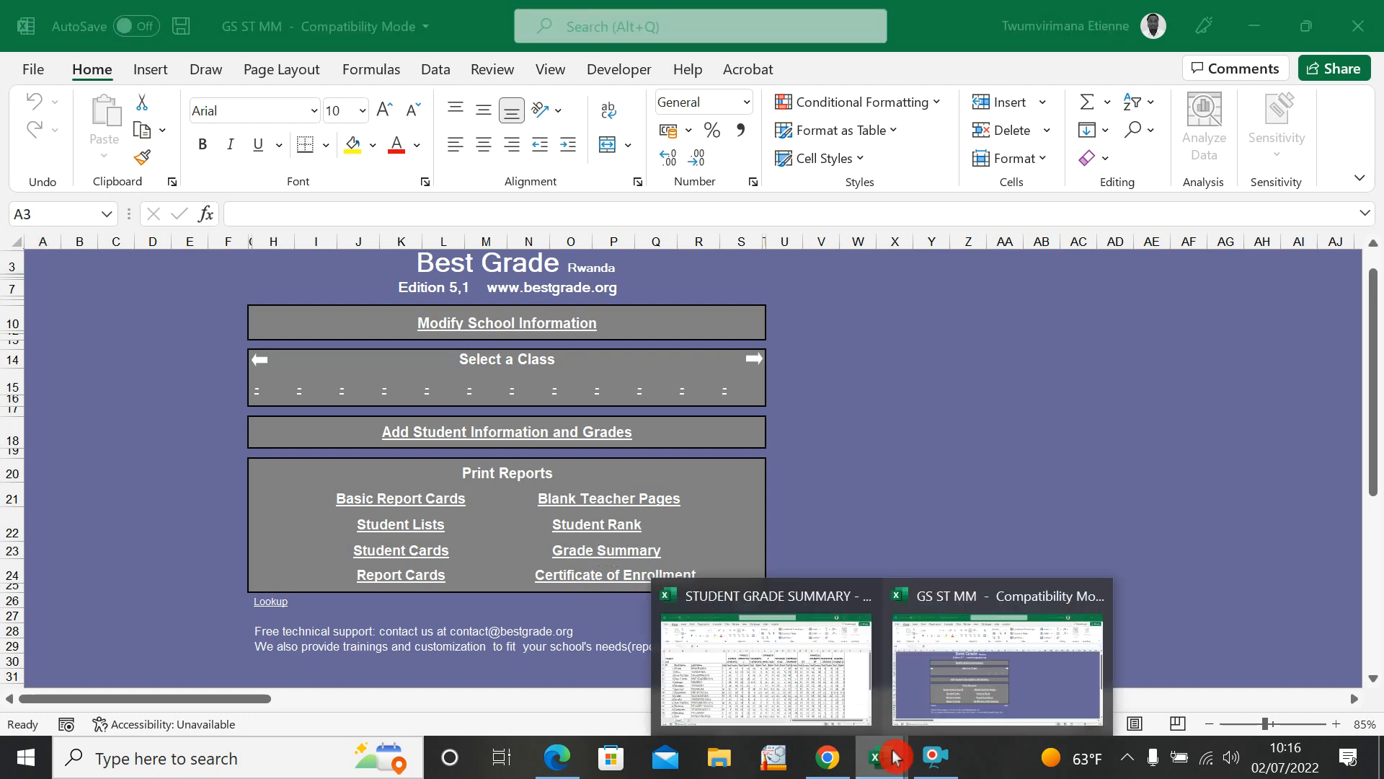
left_click(789, 670)
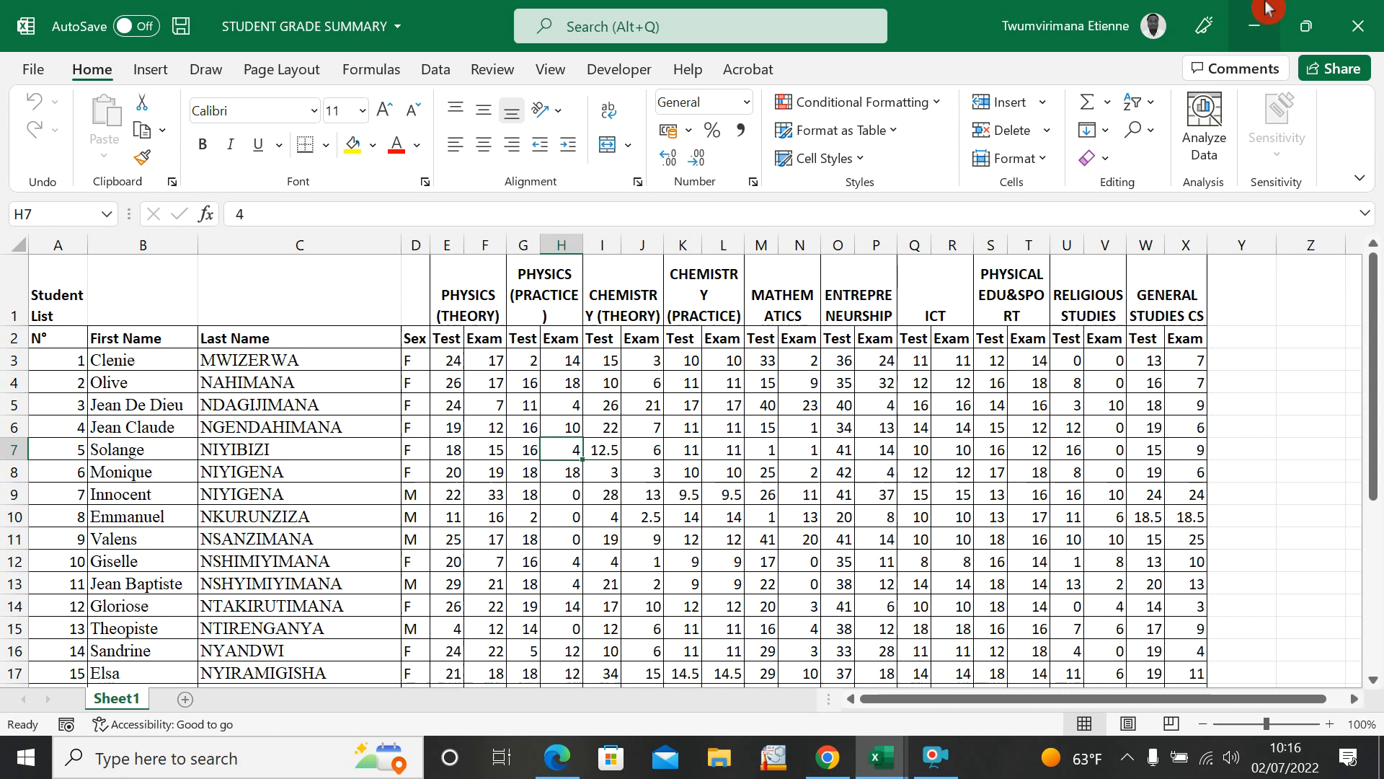
left_click(1254, 26)
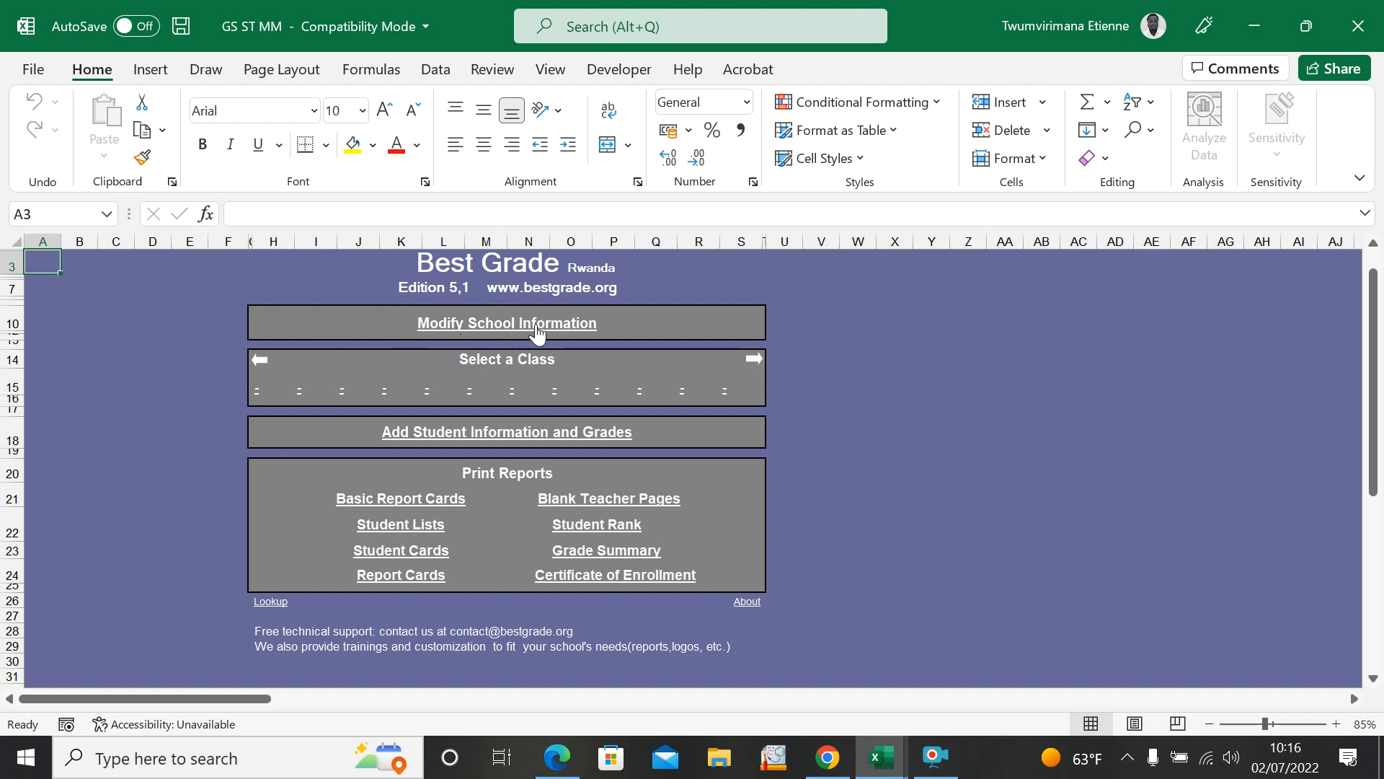
Step: Open the school information page from the Best Grade main menu
left_click(490, 325)
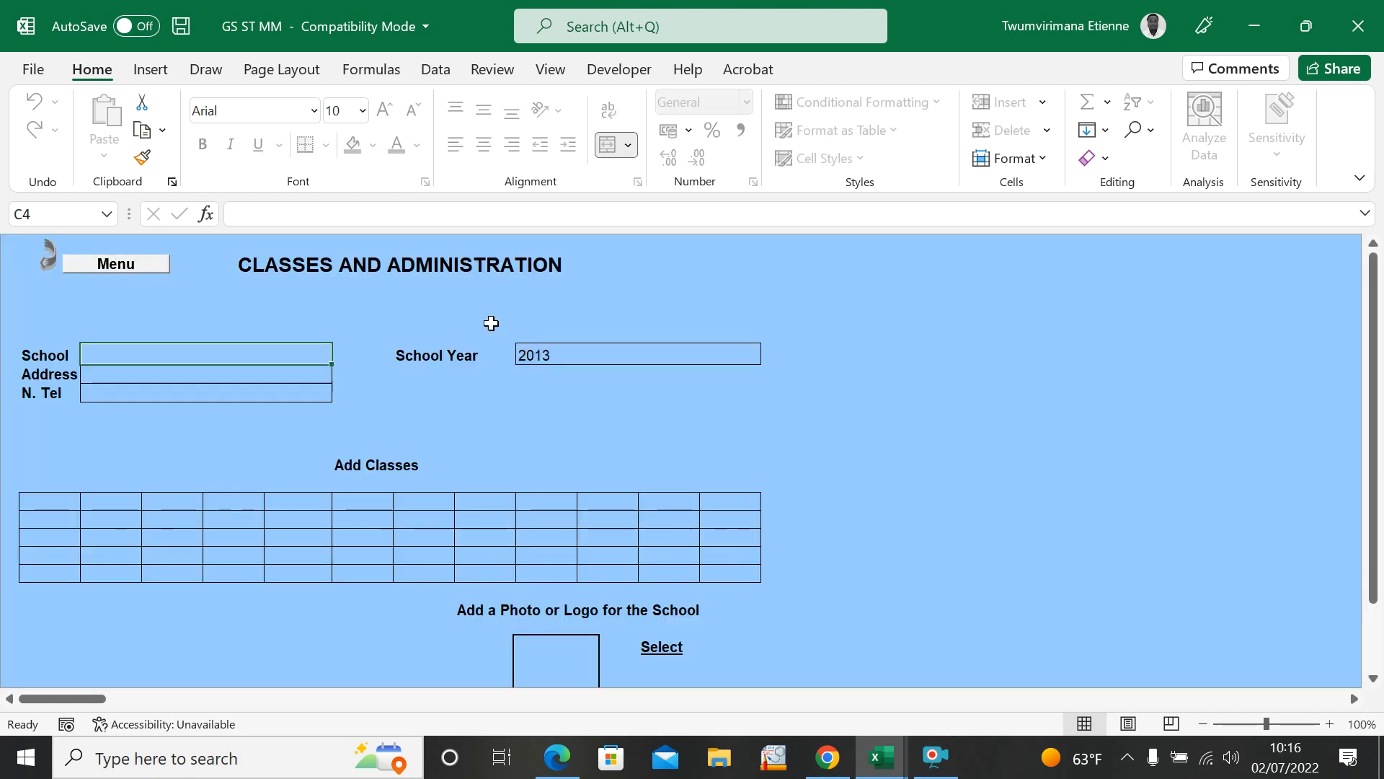
Step: Enter GS ST MM as the school name and fill in the school's address and telephone number
left_click(175, 363)
type("GS ST MM")
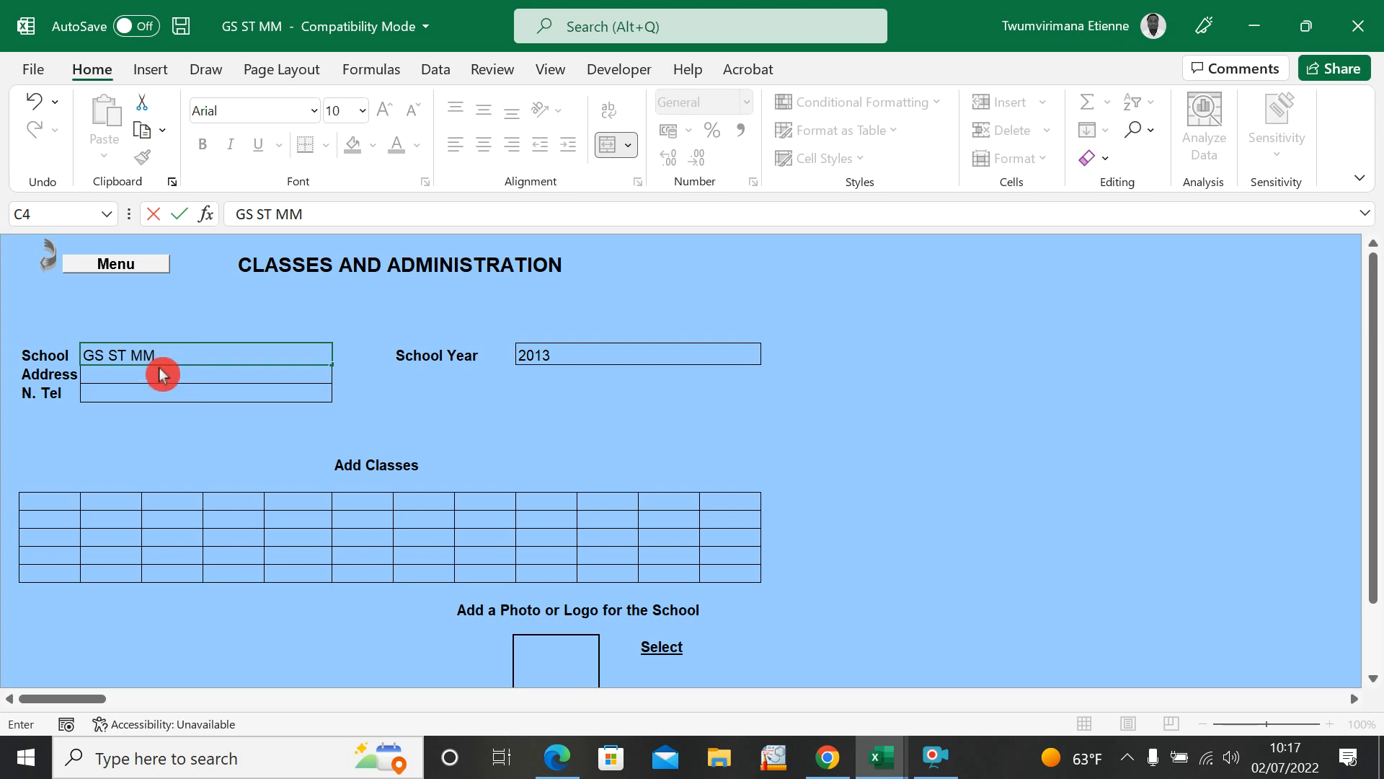
left_click(166, 375)
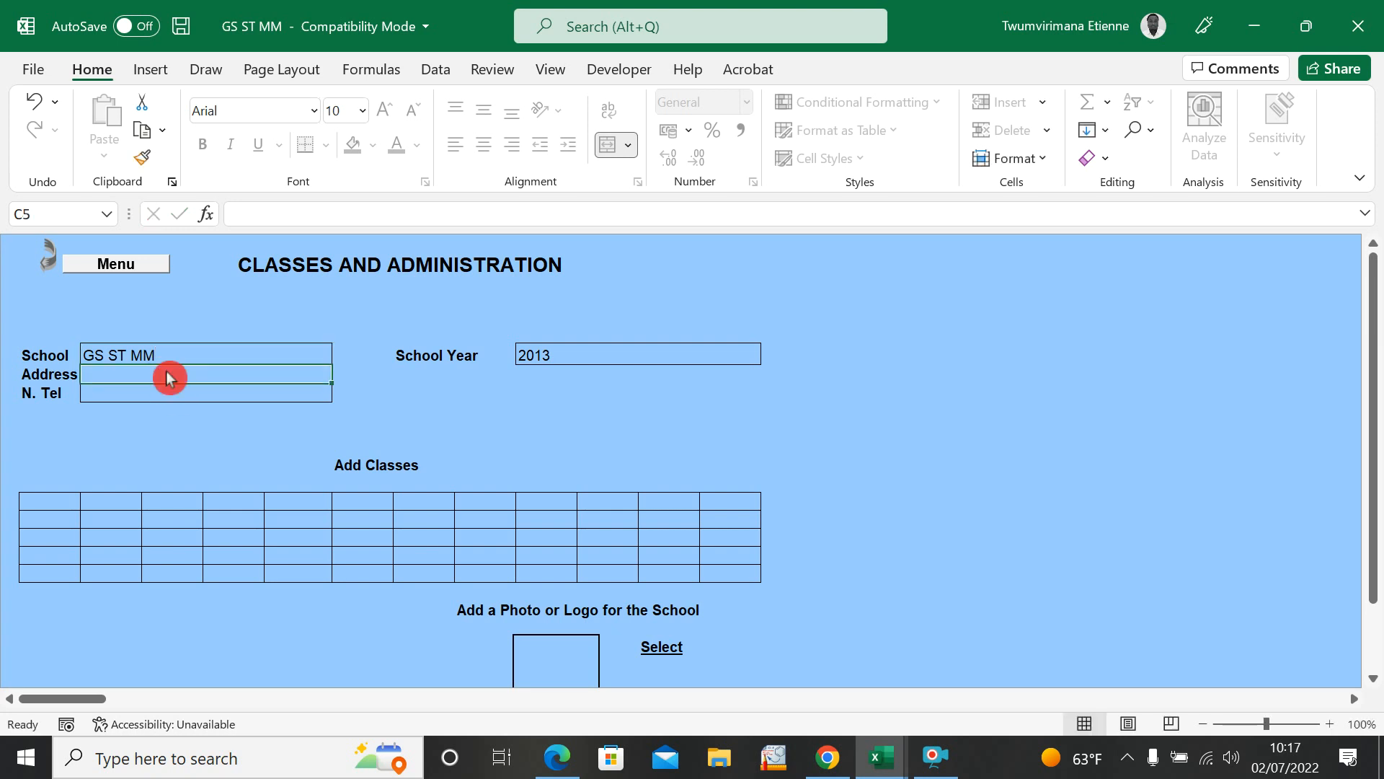
type("KA")
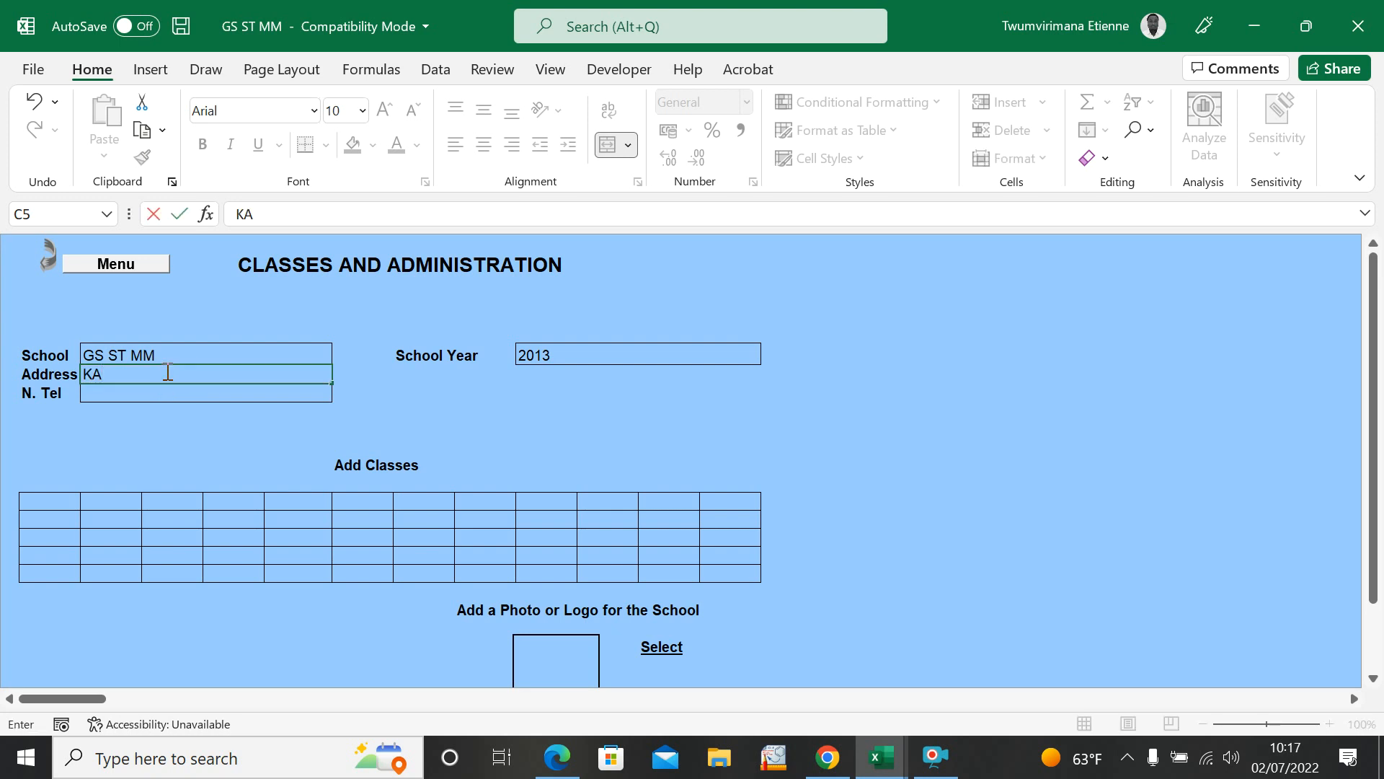
type("RONGI")
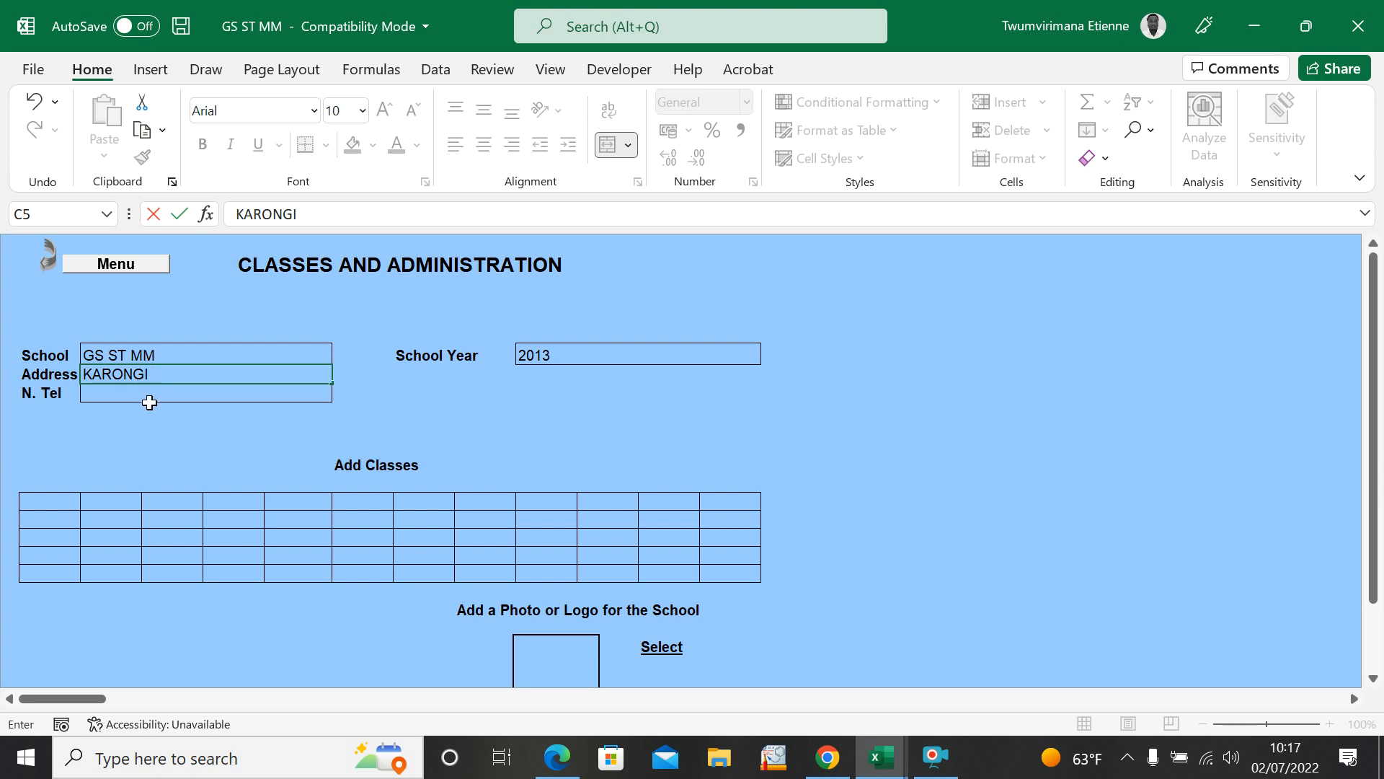
left_click(150, 400)
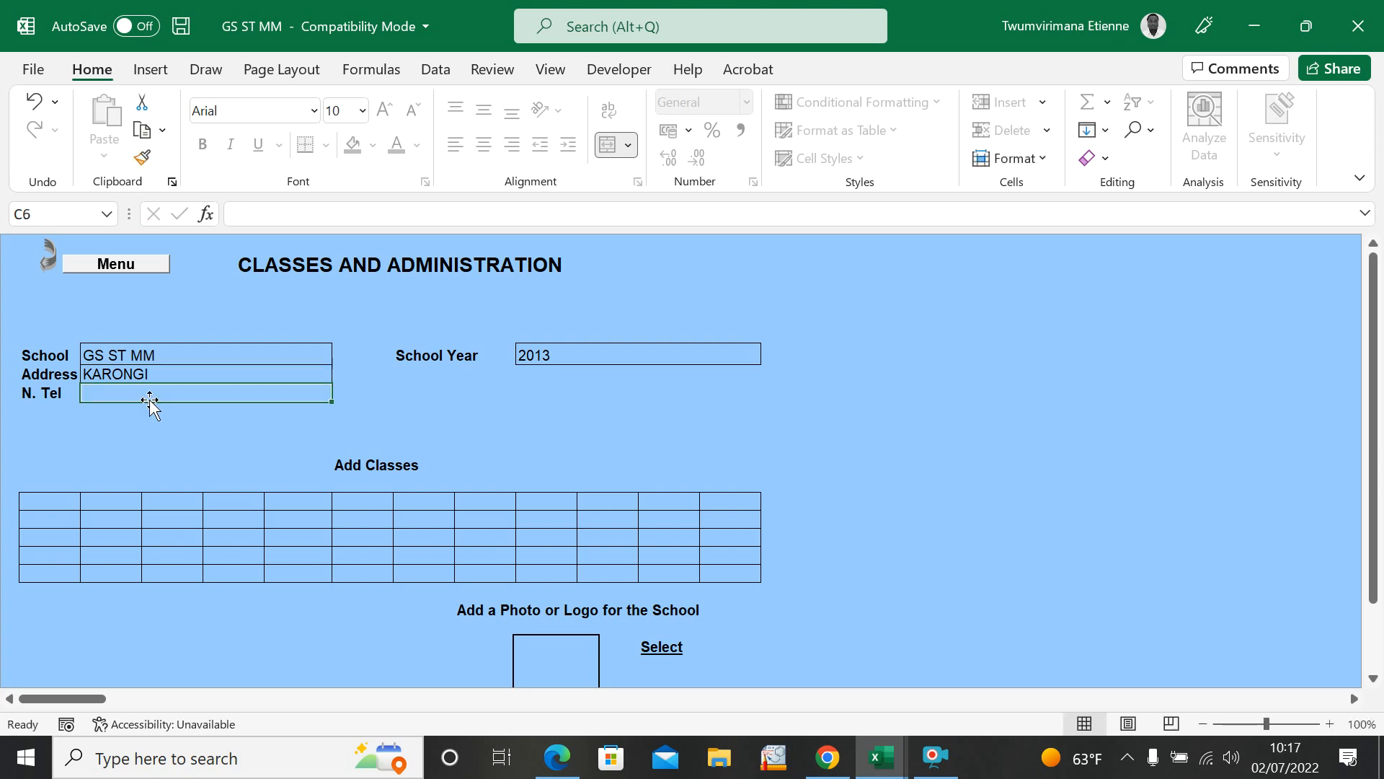
type("+25079")
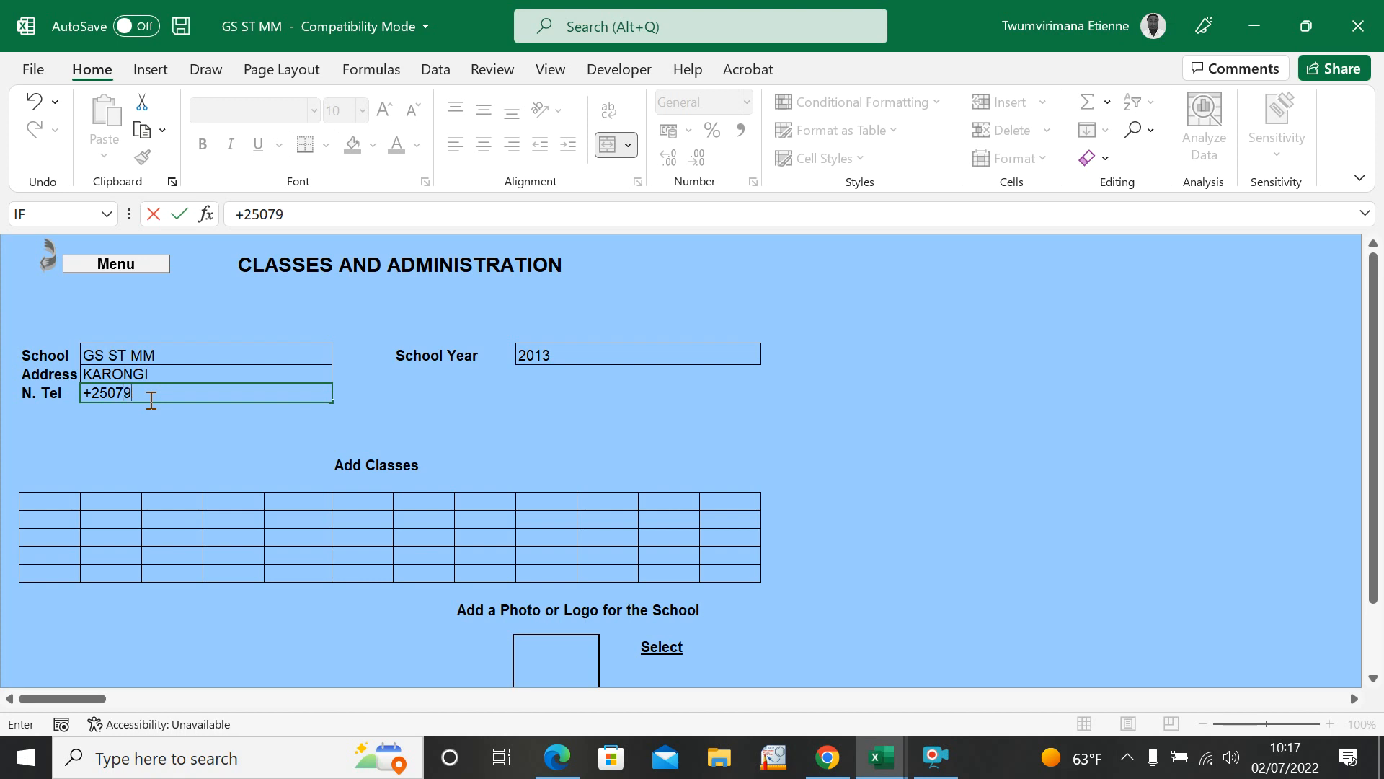
left_click(134, 453)
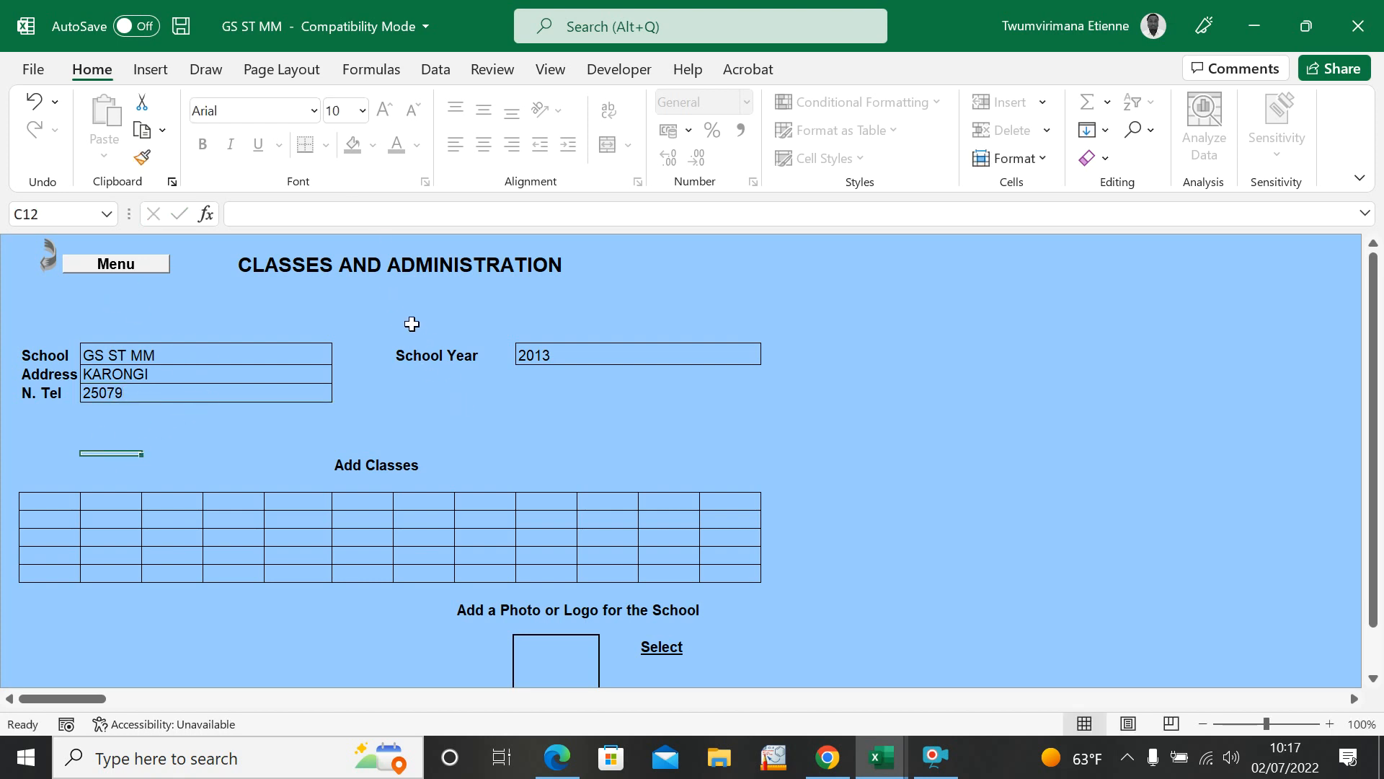
Step: Set the school year to 2022
left_click(552, 350)
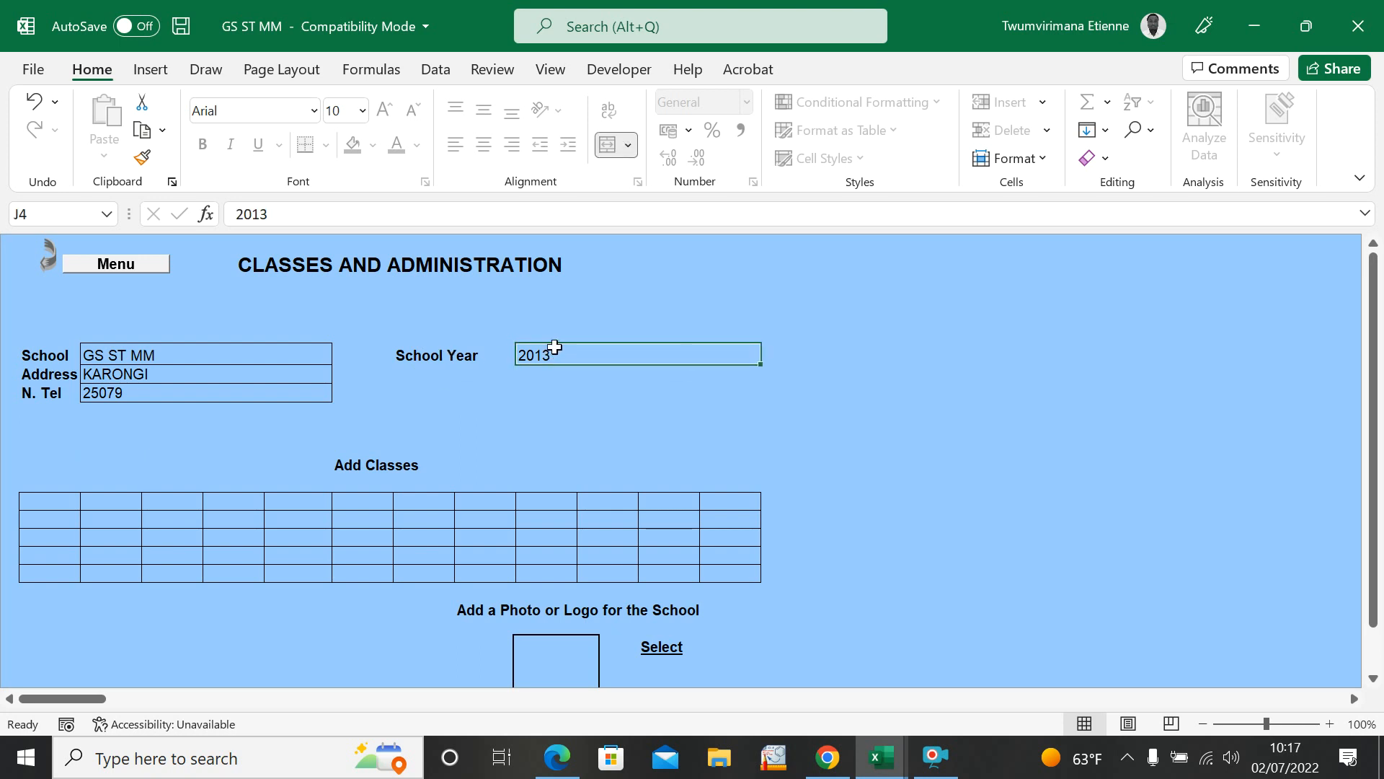
type("22")
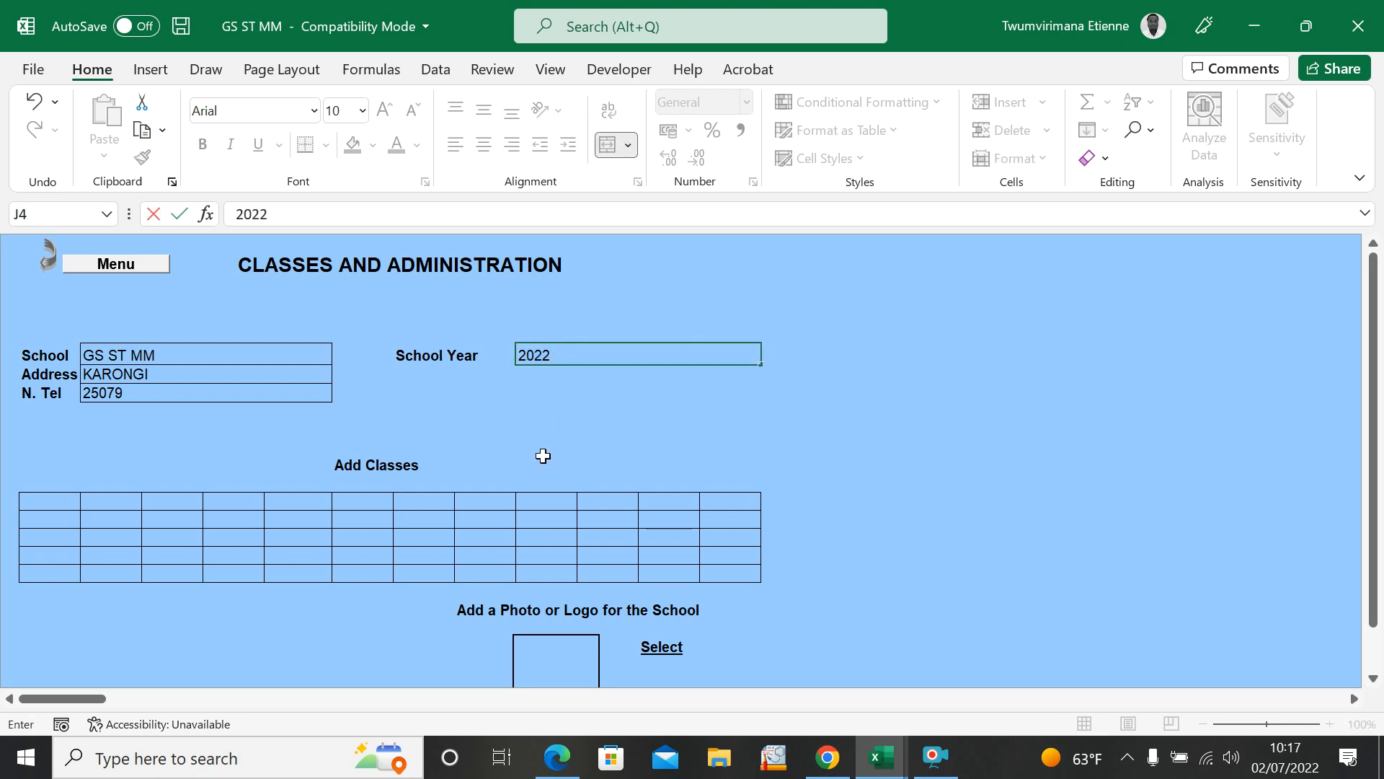
key("Return")
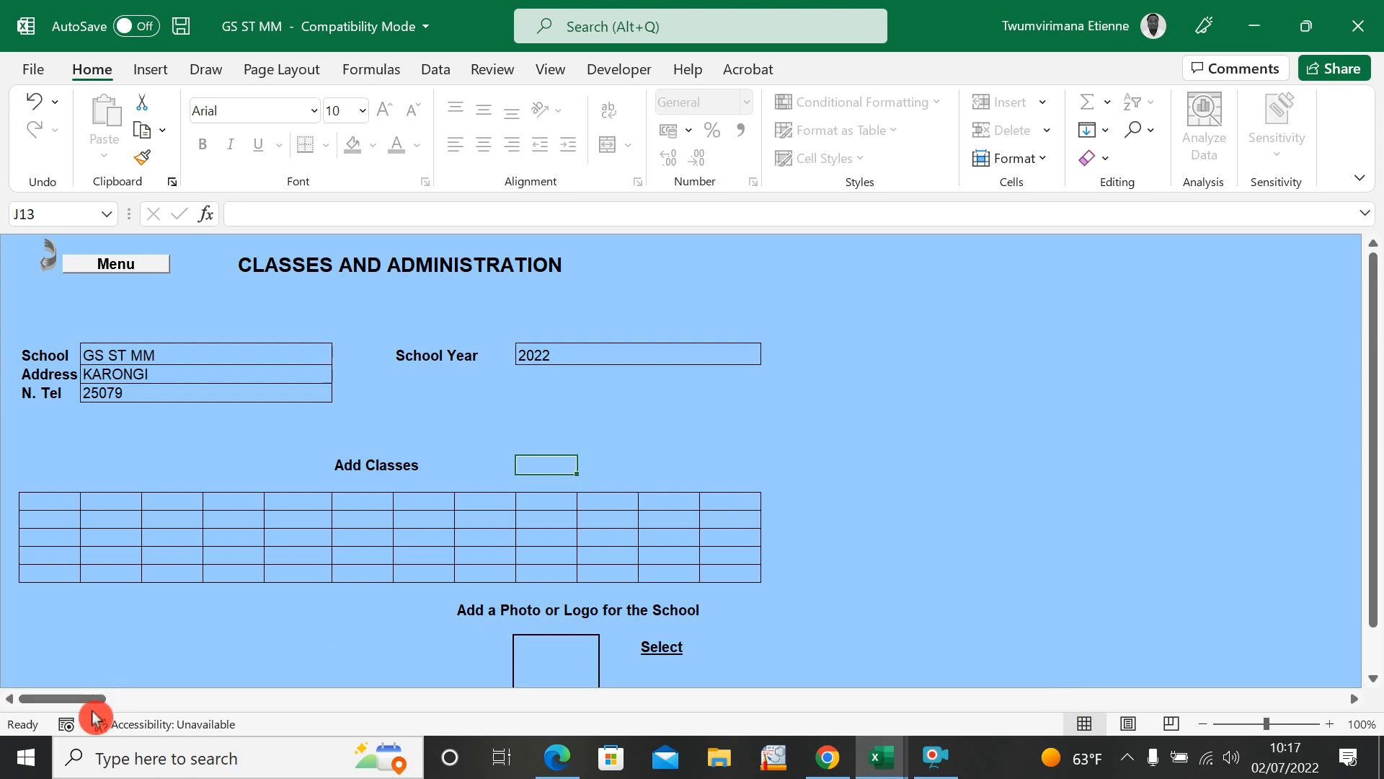
left_click_drag(76, 702, 32, 703)
left_click(45, 502)
left_click(111, 502)
left_click(167, 501)
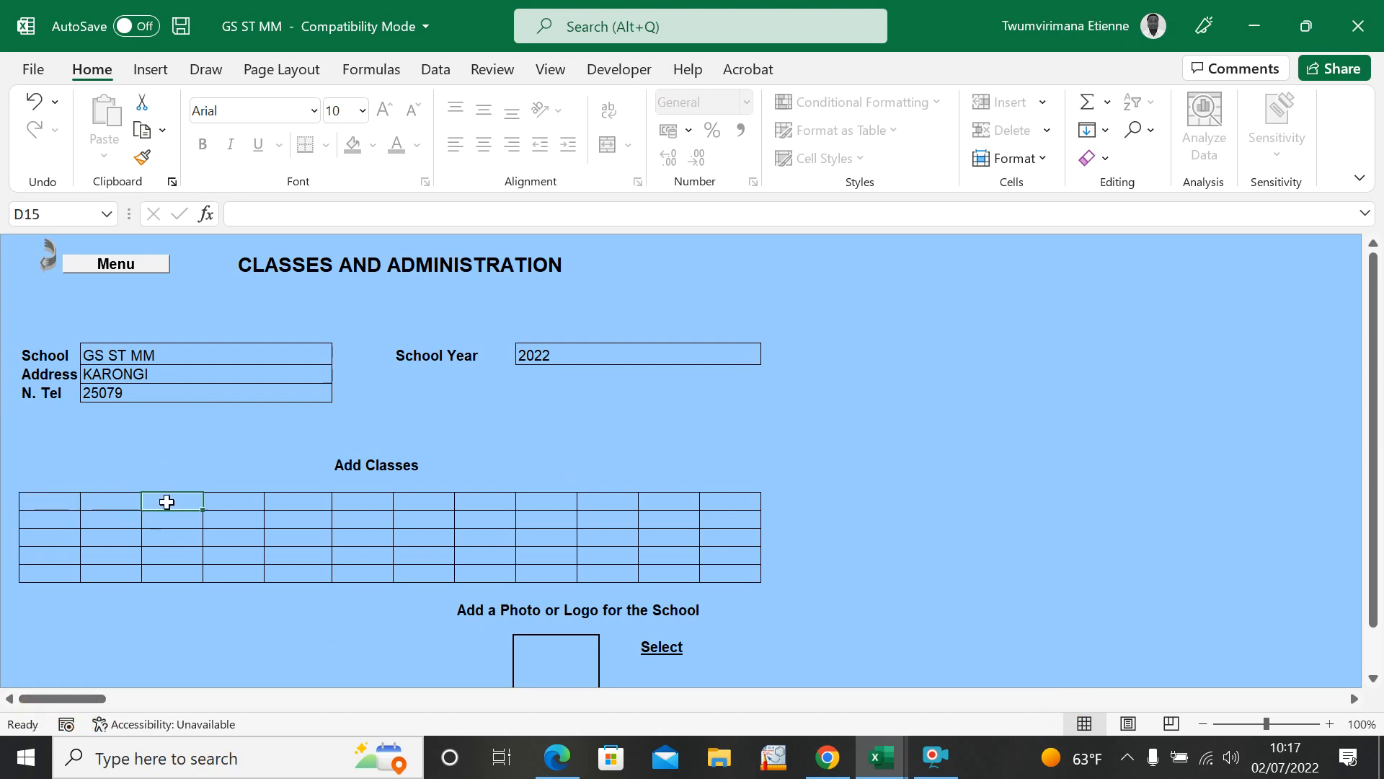
left_click(51, 513)
left_click(50, 502)
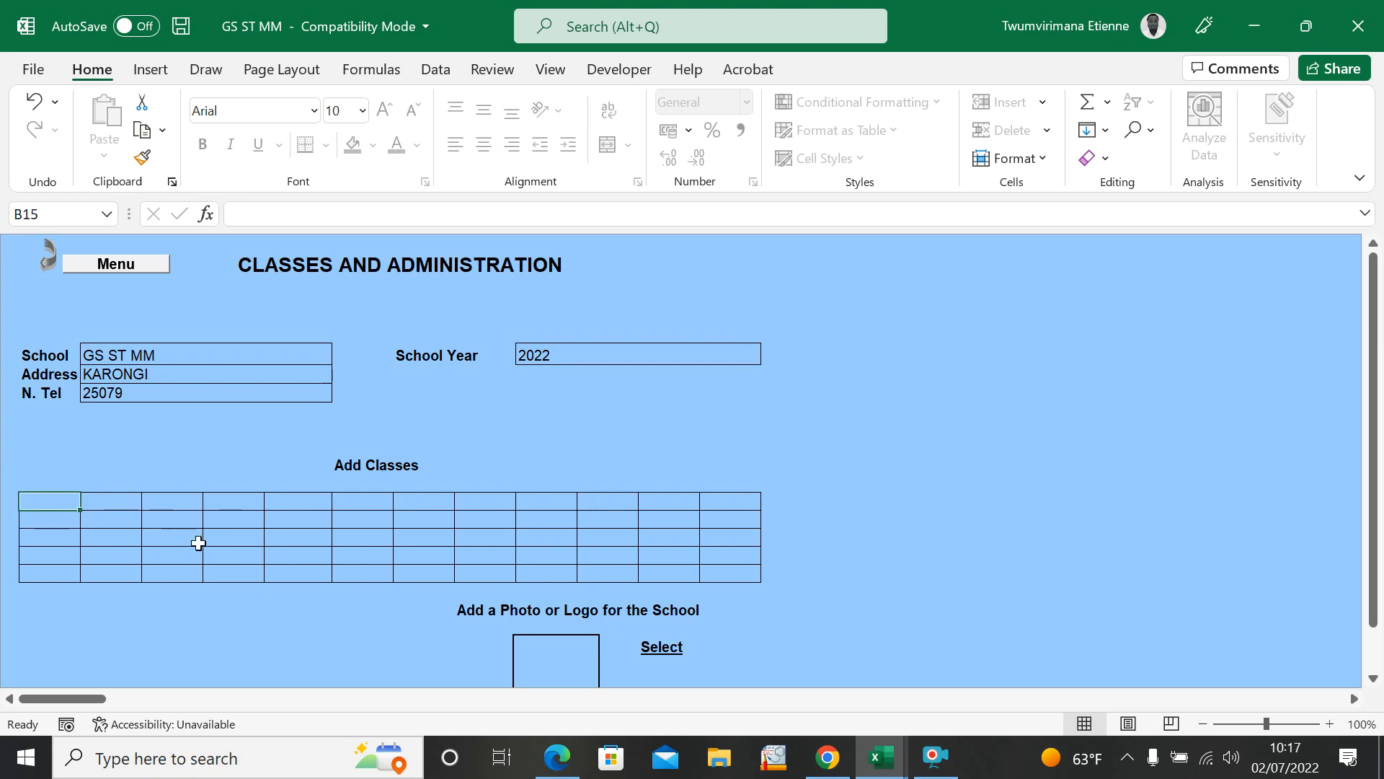
left_click(108, 506)
left_click(183, 509)
left_click(216, 500)
left_click(300, 496)
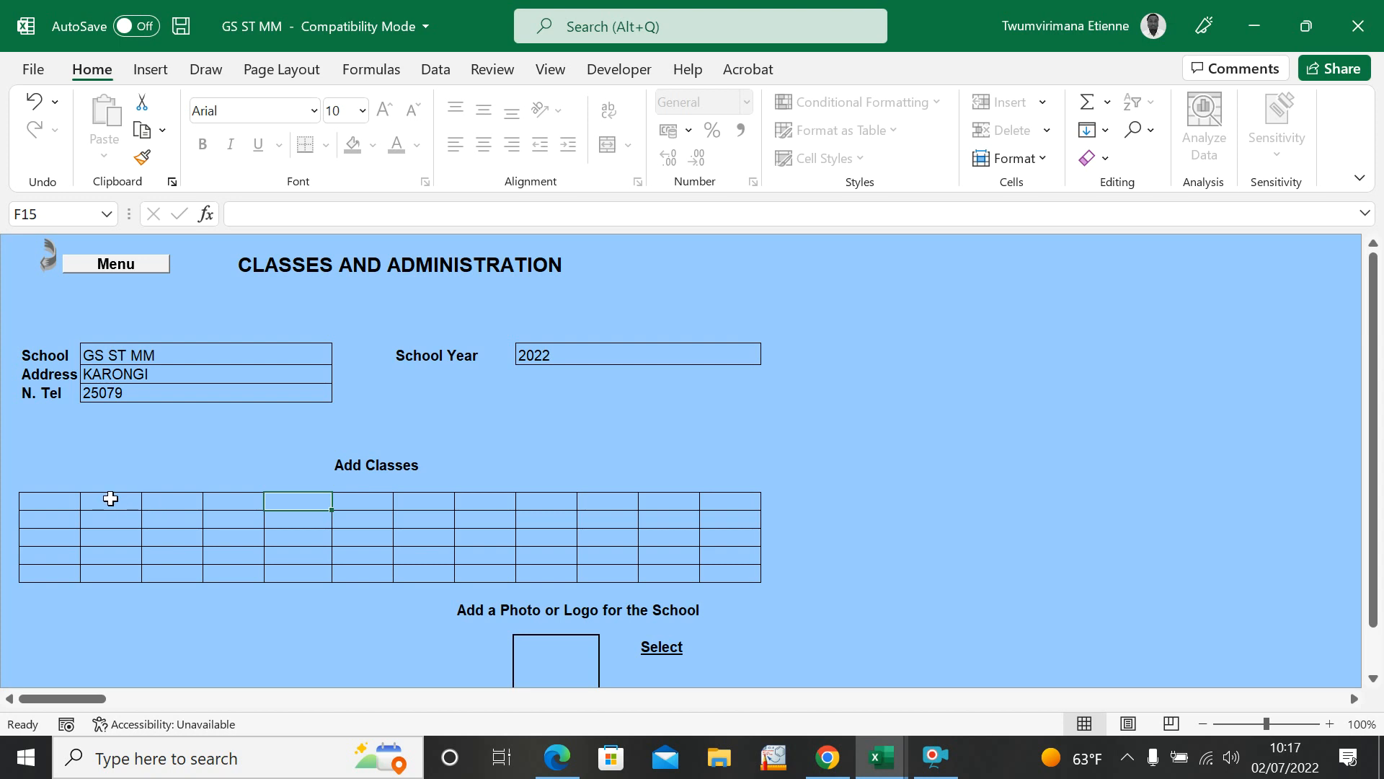
Step: Add the class S5PCM in the fourth cell of the first row of the Add Classes table
left_click(189, 500)
left_click(225, 501)
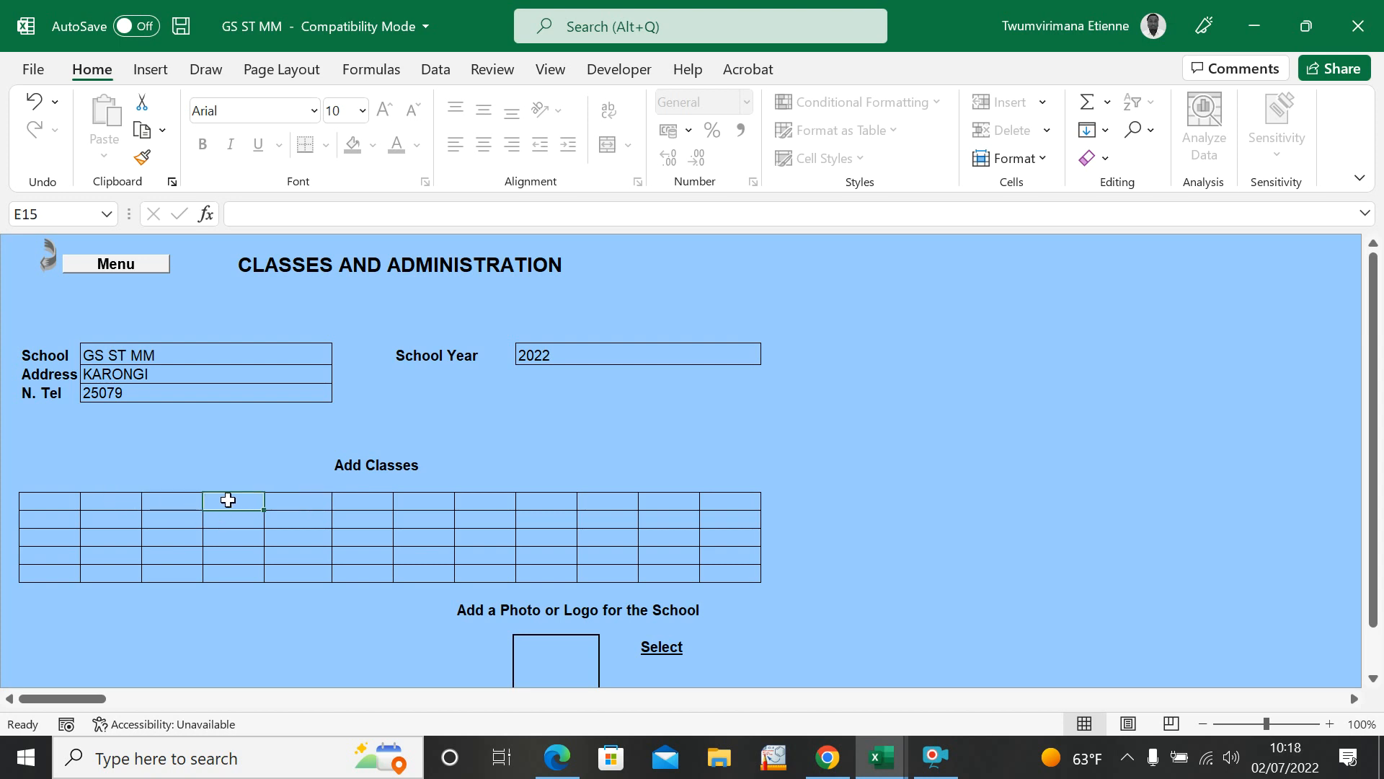
type("S5PCM")
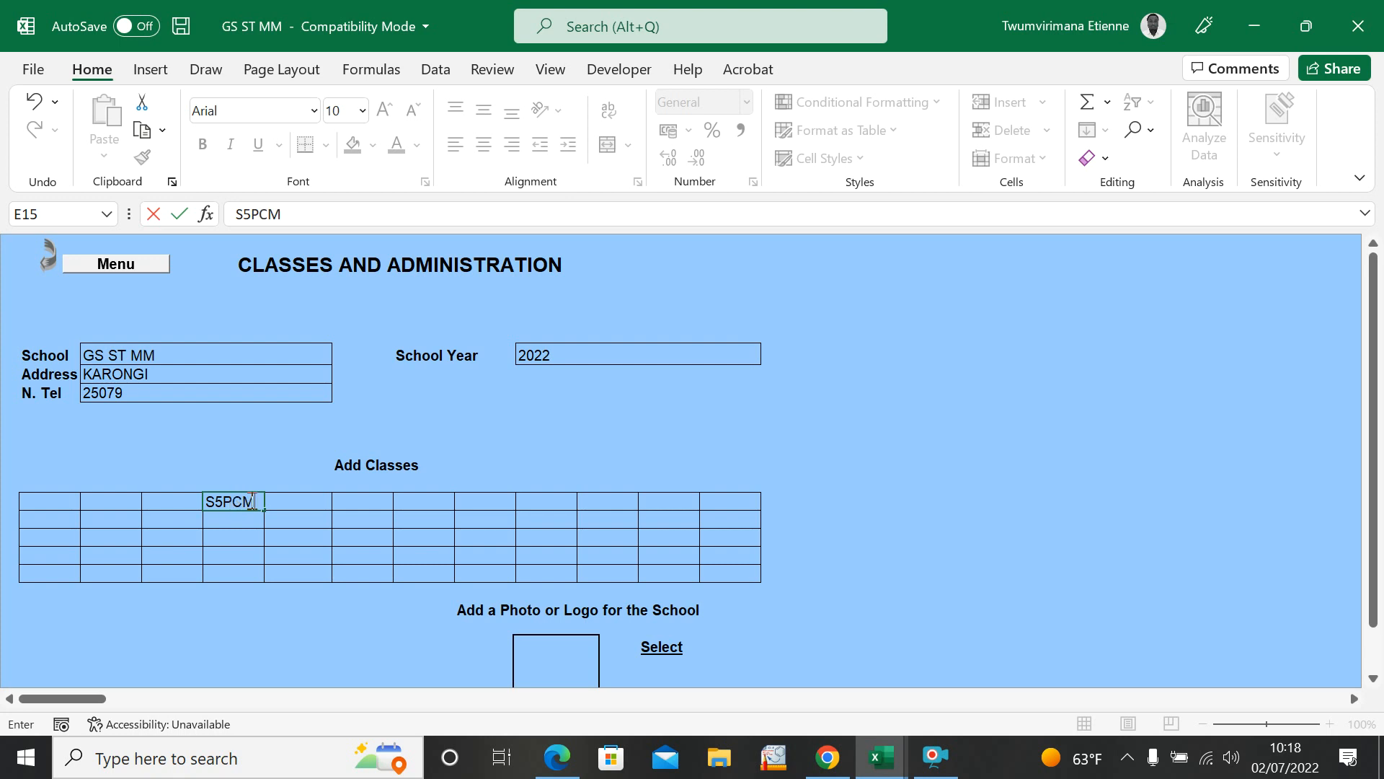
left_click(533, 428)
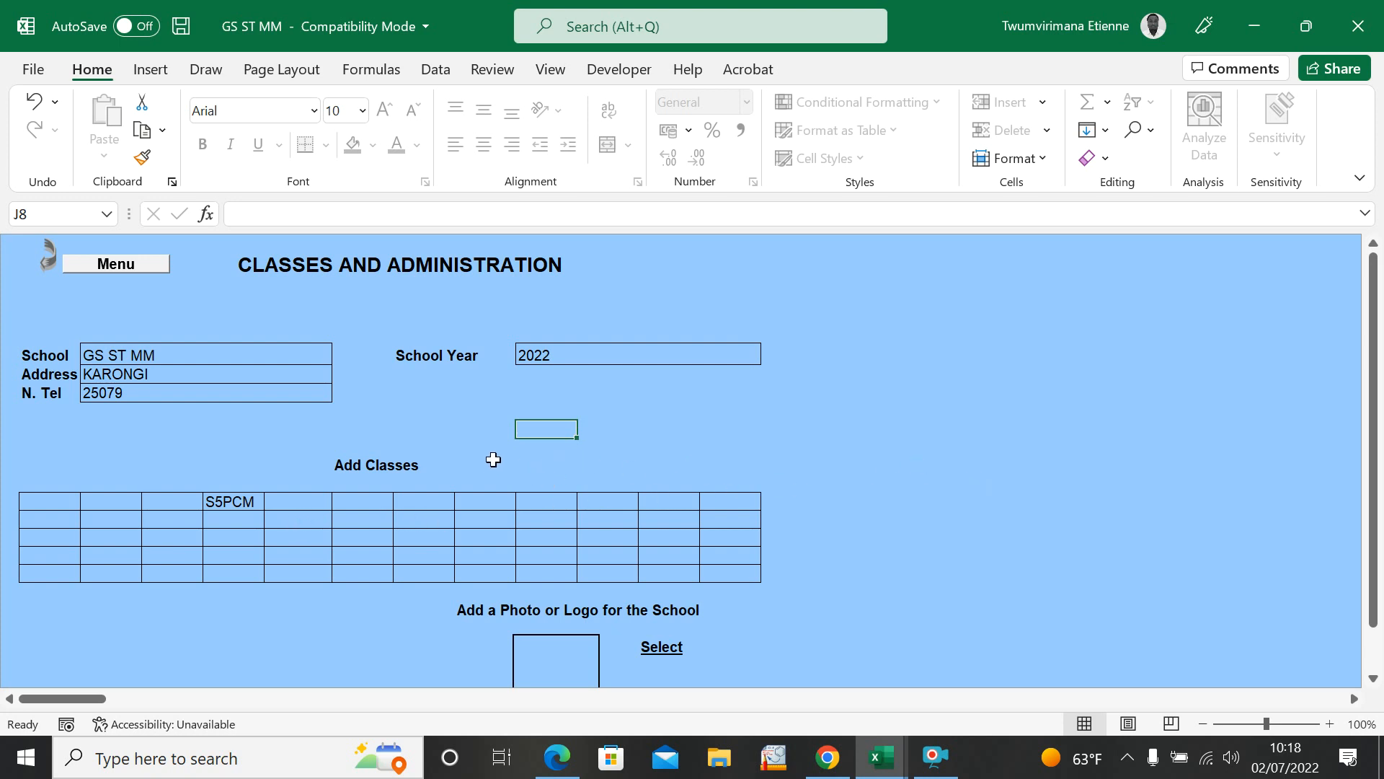
left_click(842, 577)
left_click_drag(1382, 412, 1376, 410)
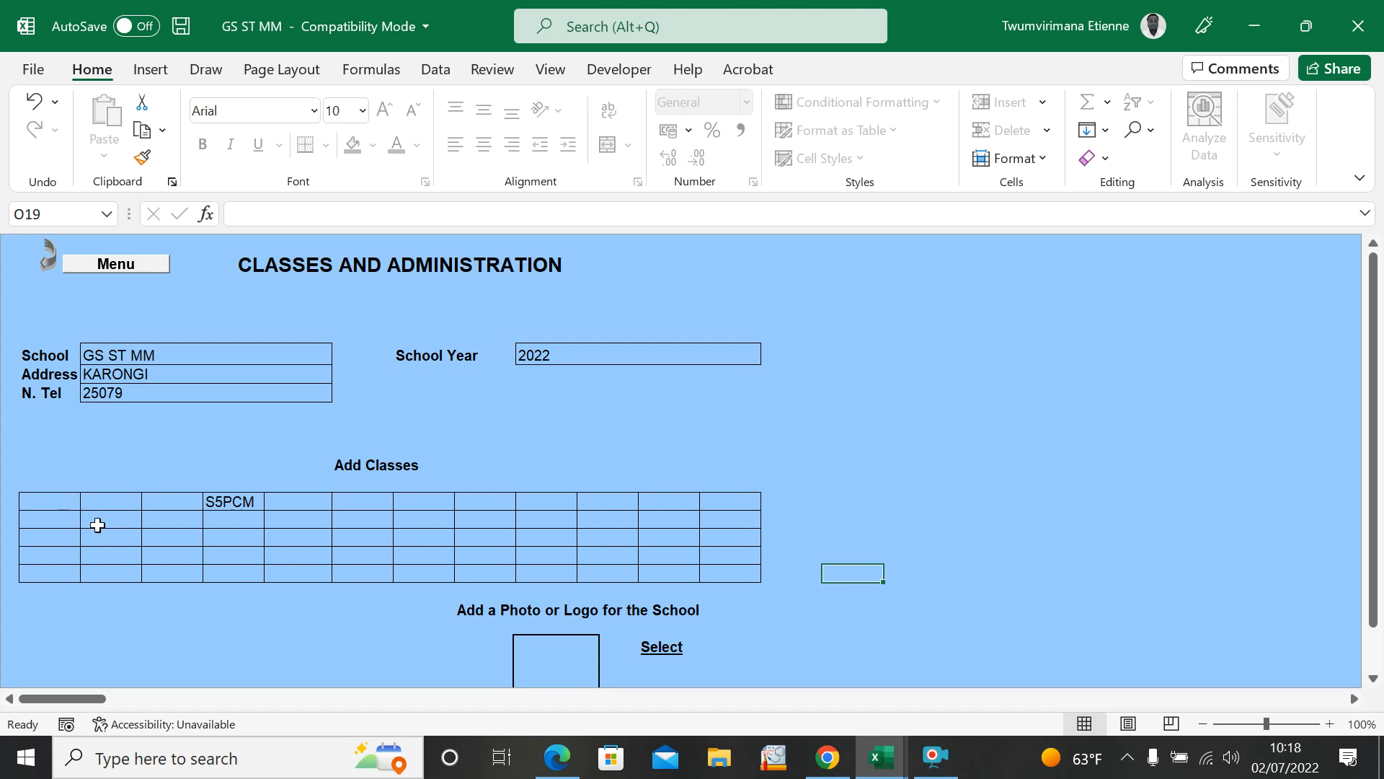
left_click_drag(1377, 490, 1378, 544)
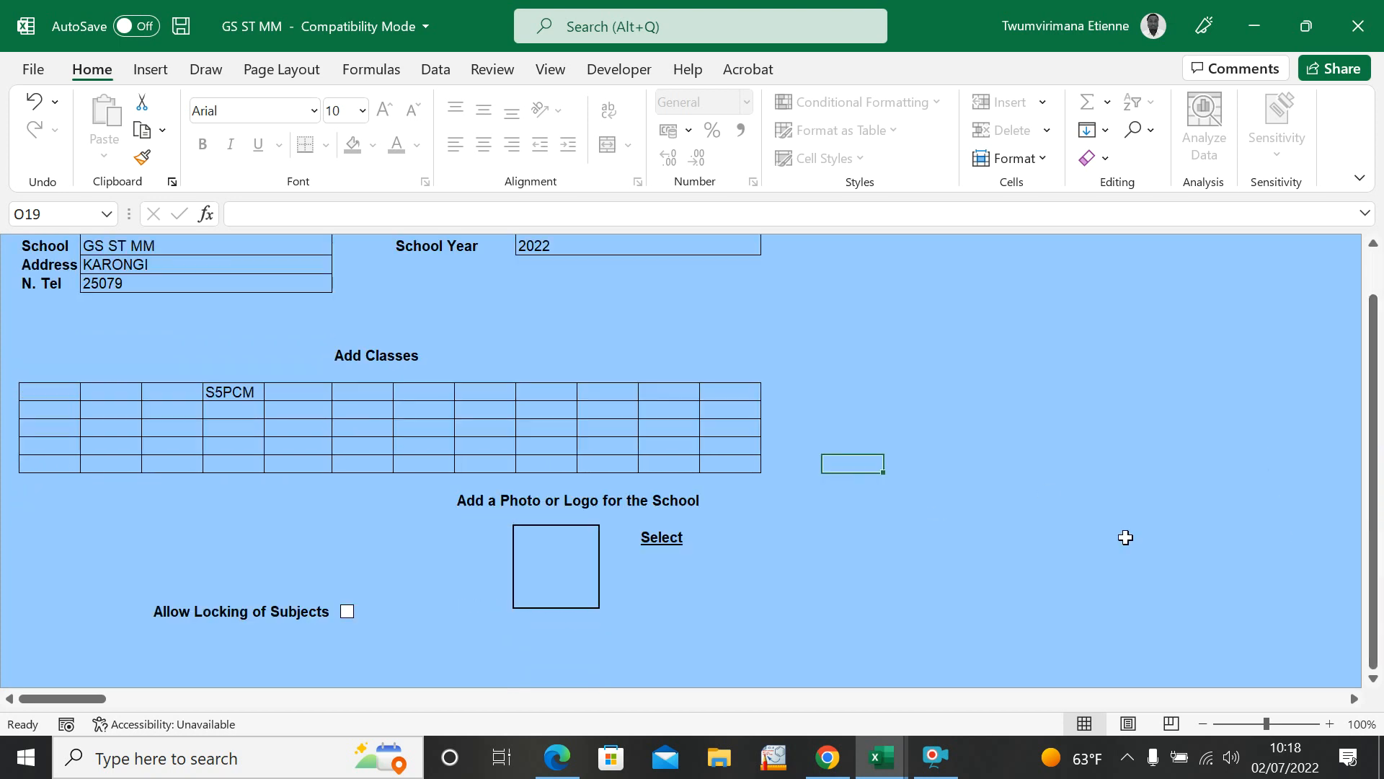
left_click(513, 539)
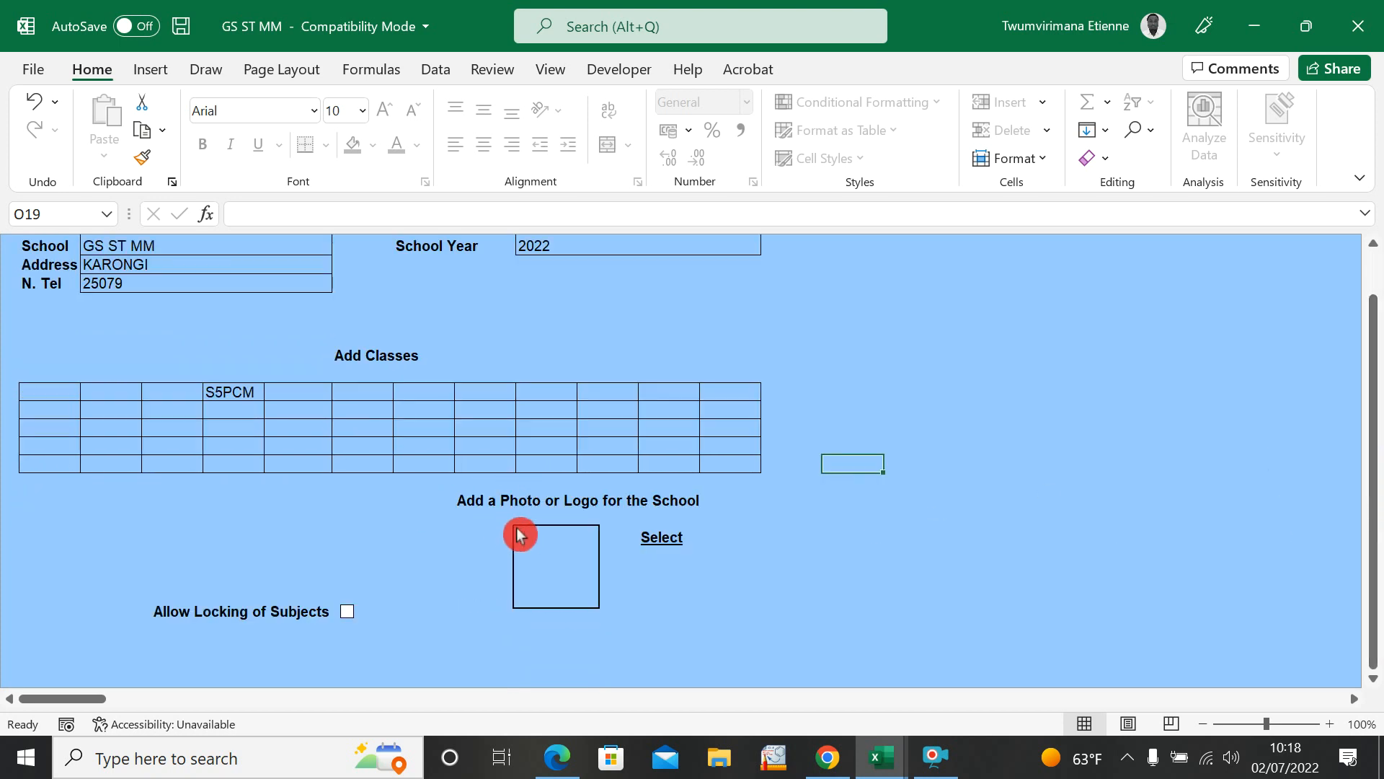
left_click(516, 531)
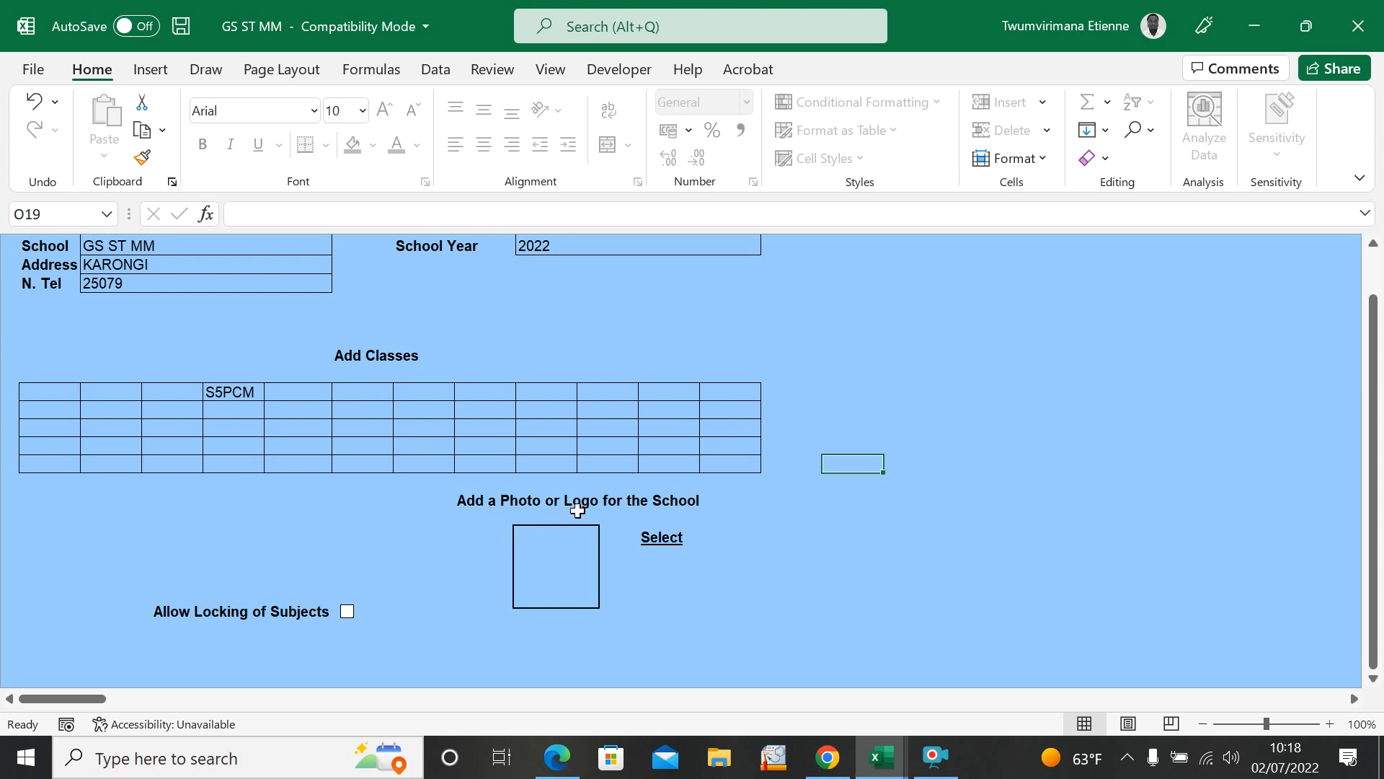
left_click(542, 531)
left_click(667, 537)
left_click(39, 214)
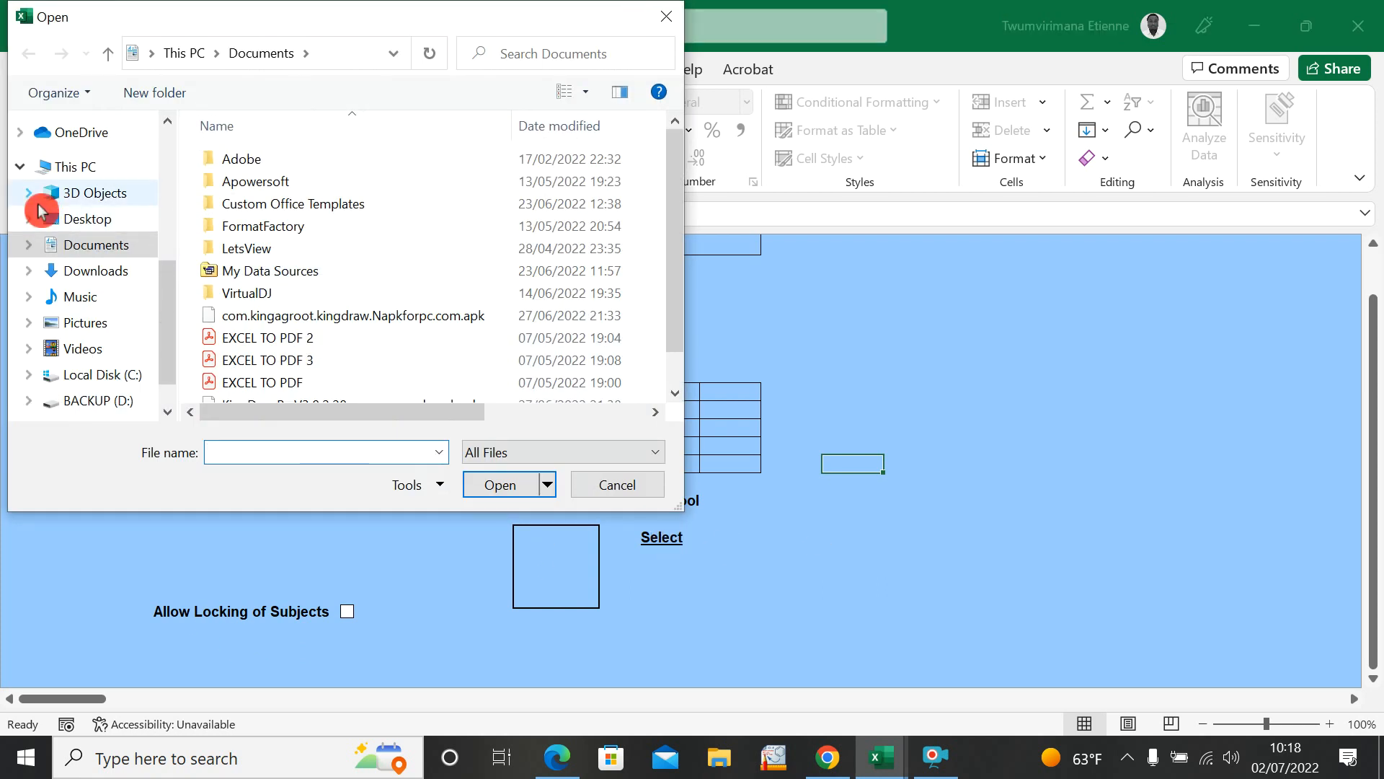
left_click(664, 17)
left_click(746, 448)
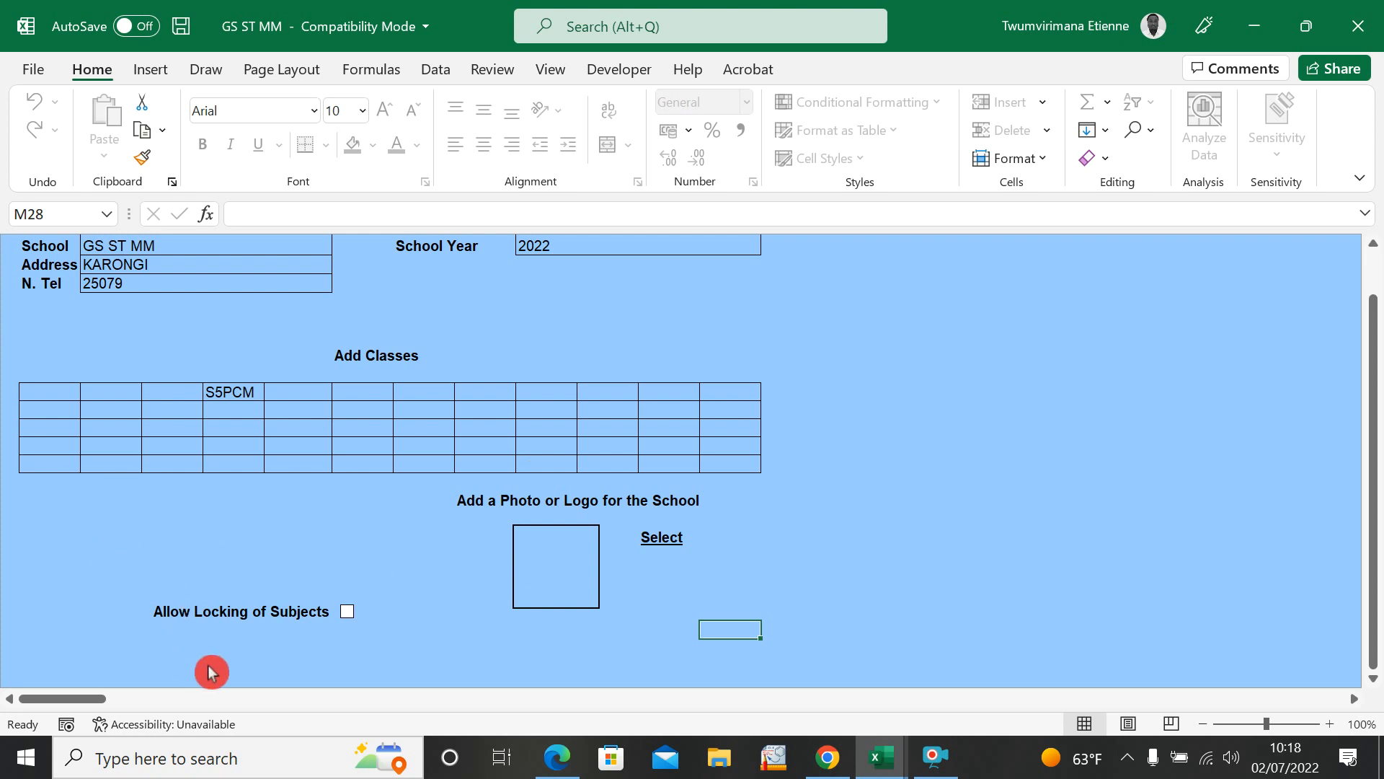
Step: Return to the Best Grade main menu and open the page for adding student information and grades
scroll(995, 558, "up", 2)
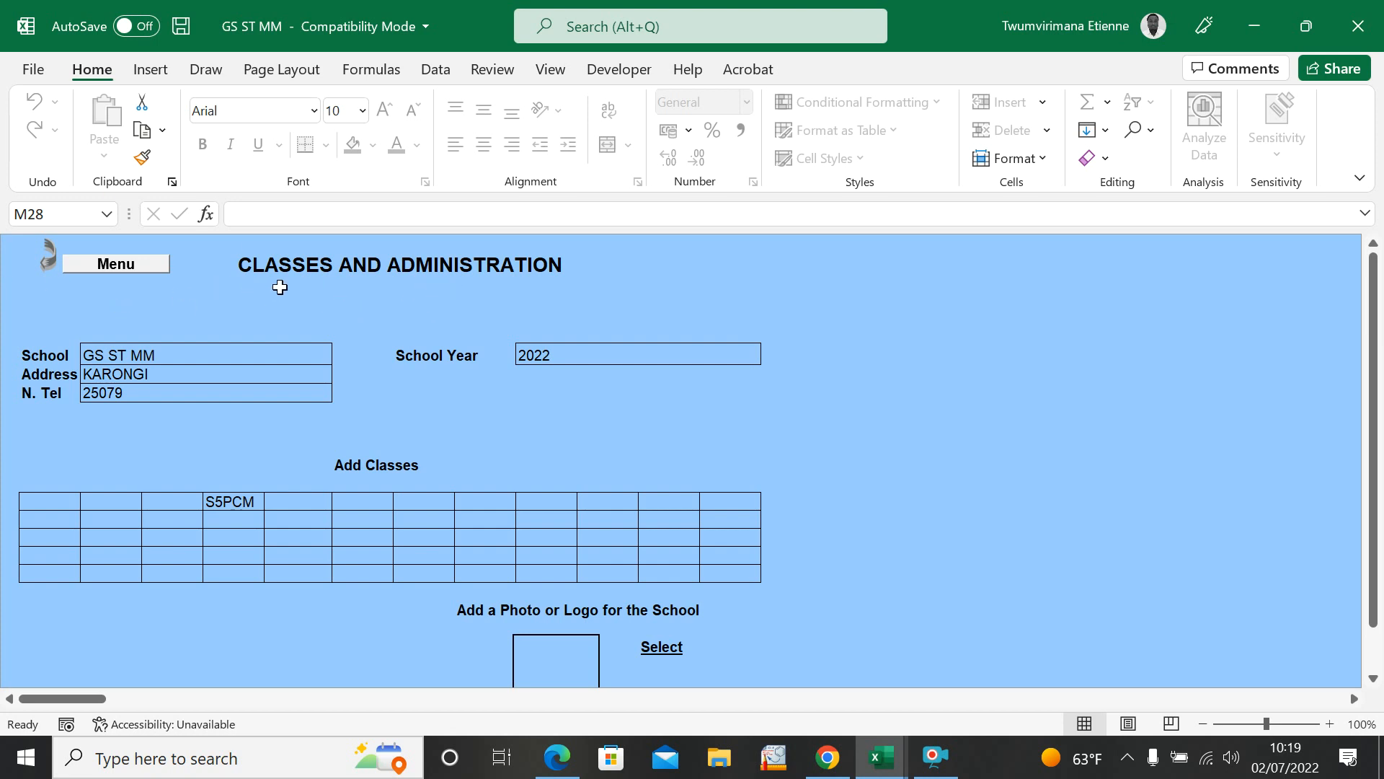
left_click(273, 396)
left_click(110, 267)
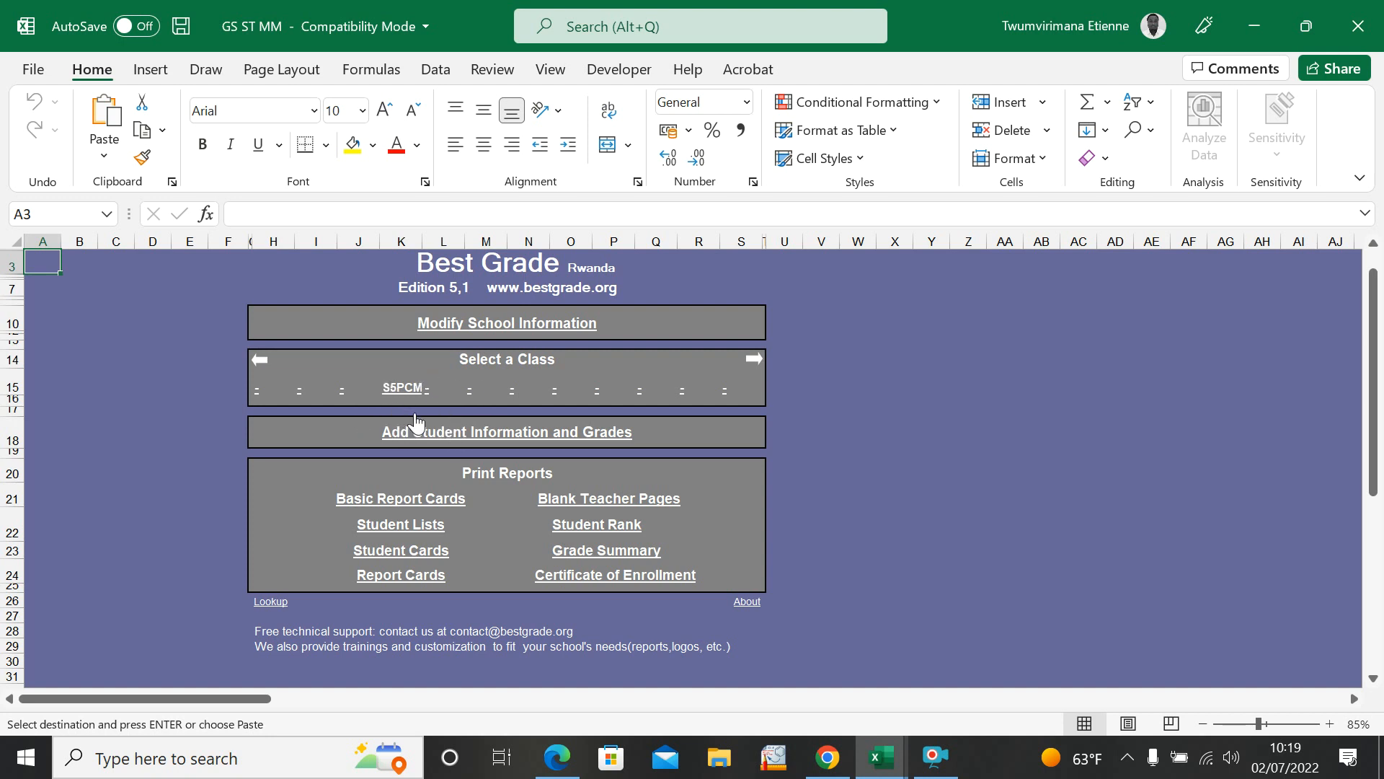
left_click(504, 433)
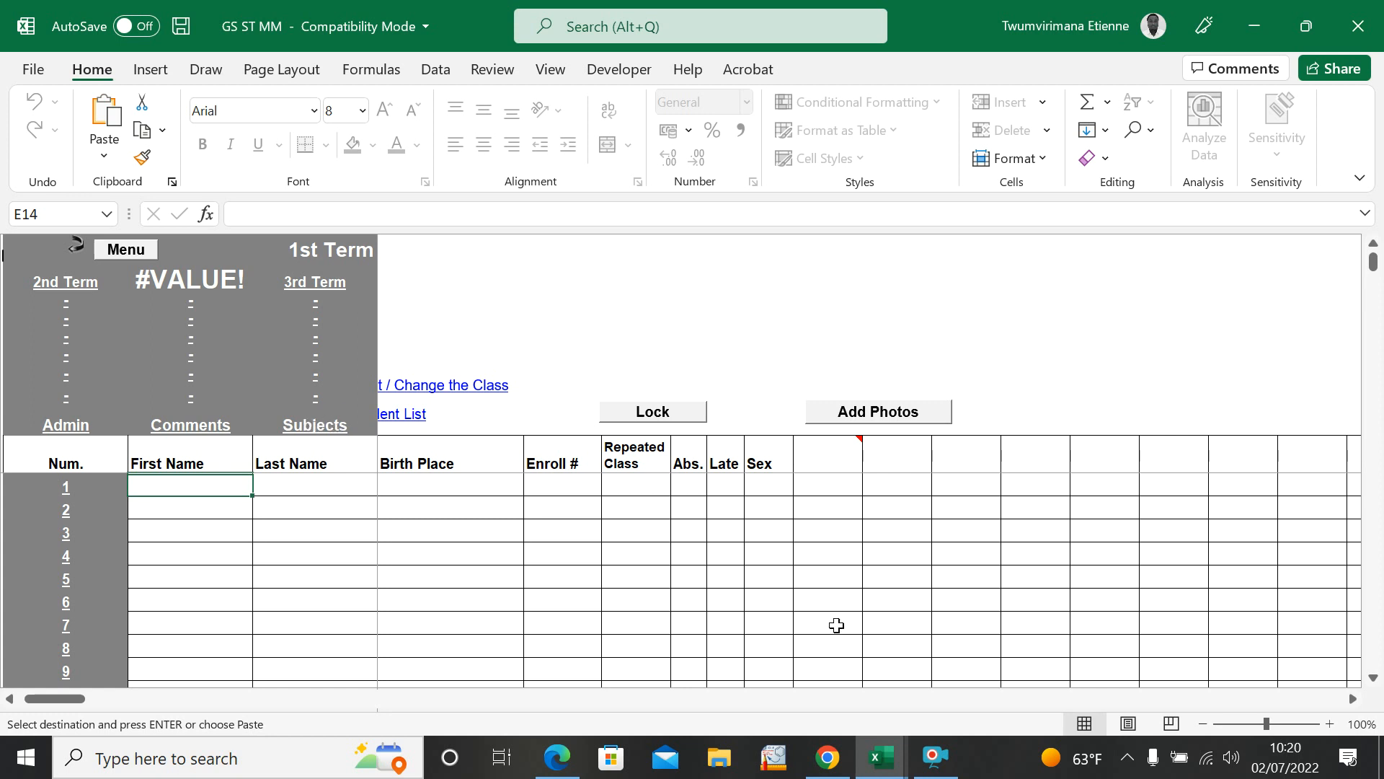
Step: Look across the first-term student and grade columns and open the Subjects form
left_click(297, 488)
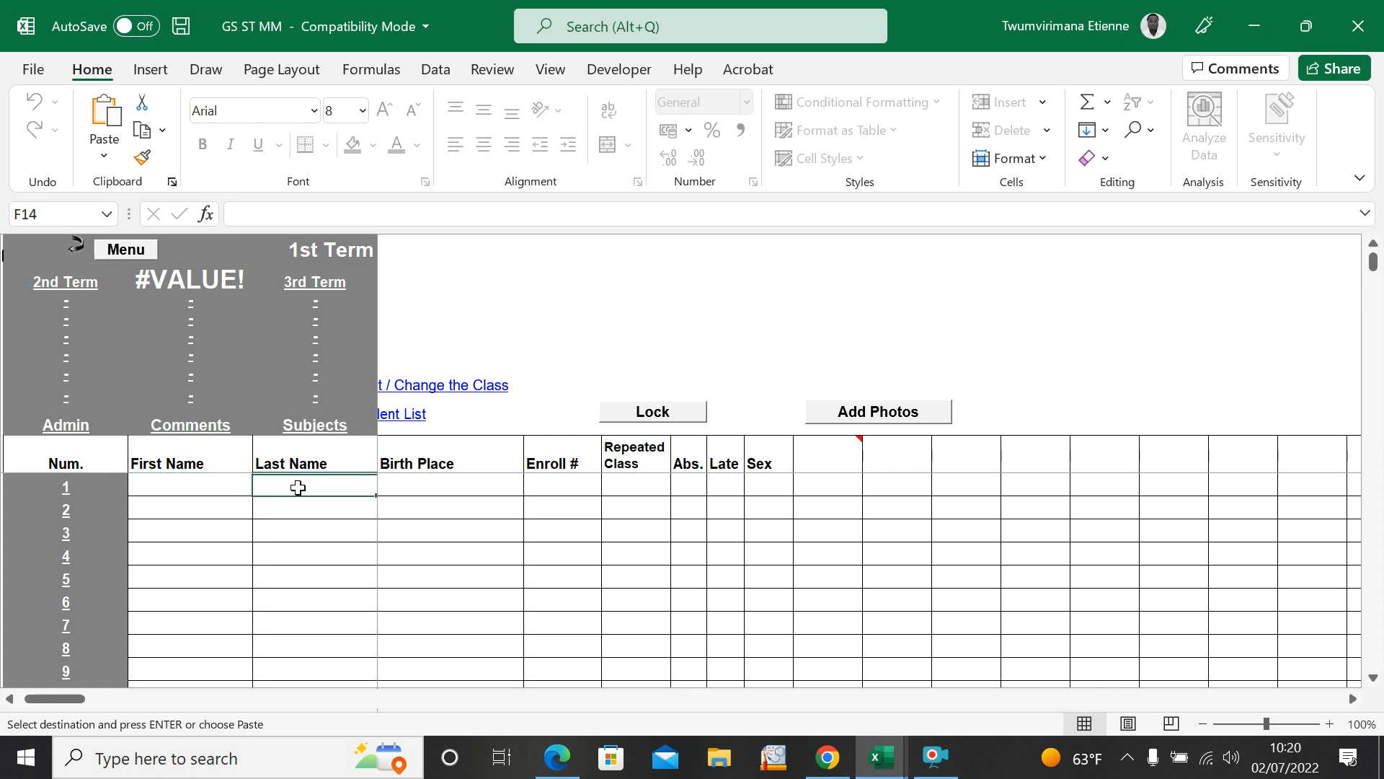
left_click_drag(50, 698, 8, 709)
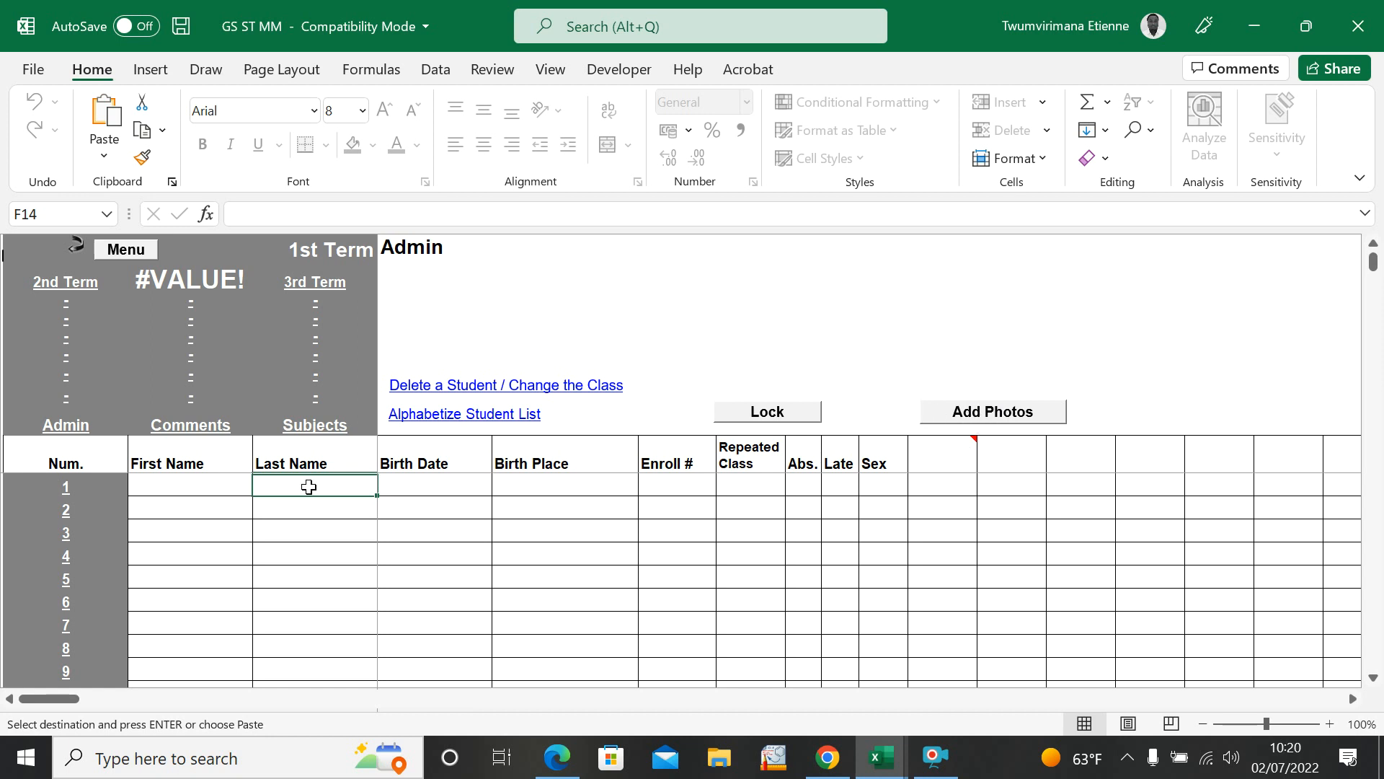
left_click_drag(30, 707, 153, 698)
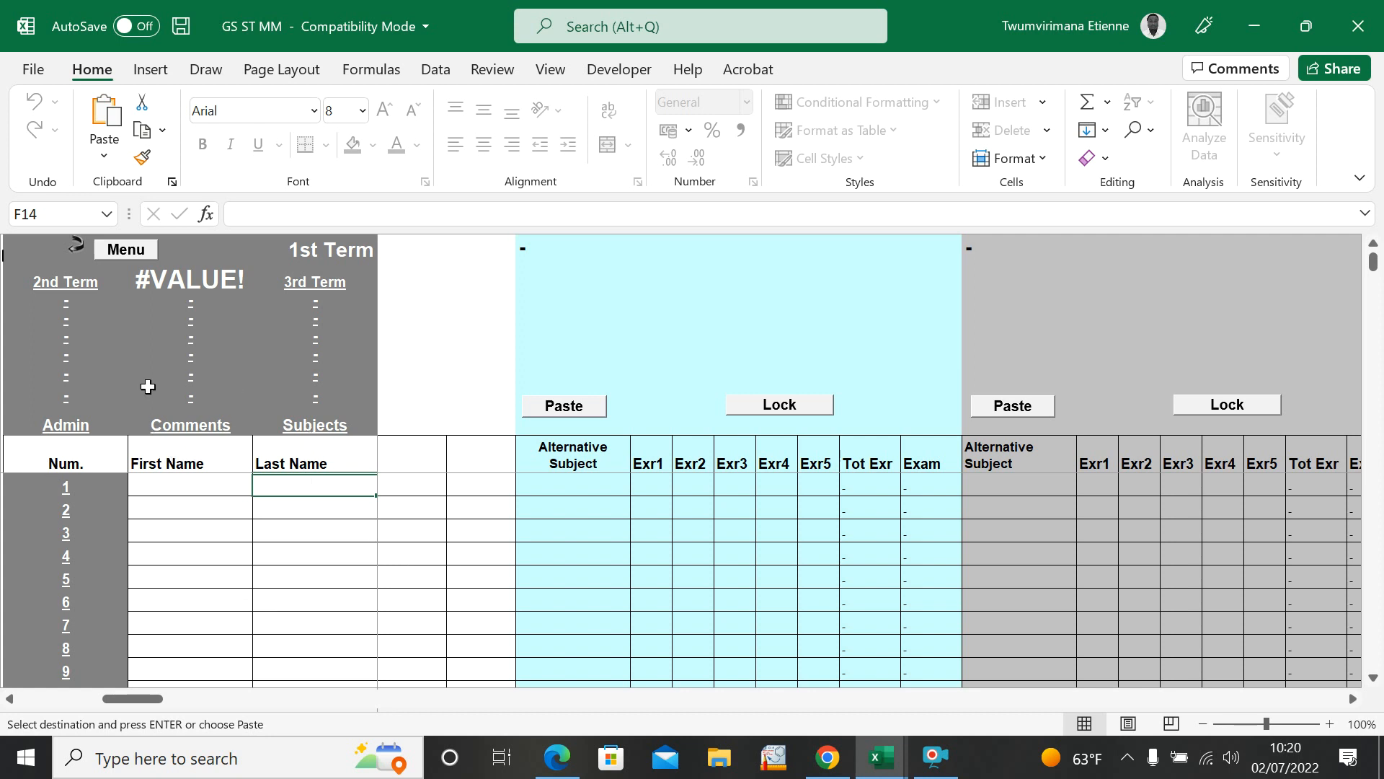
left_click(315, 429)
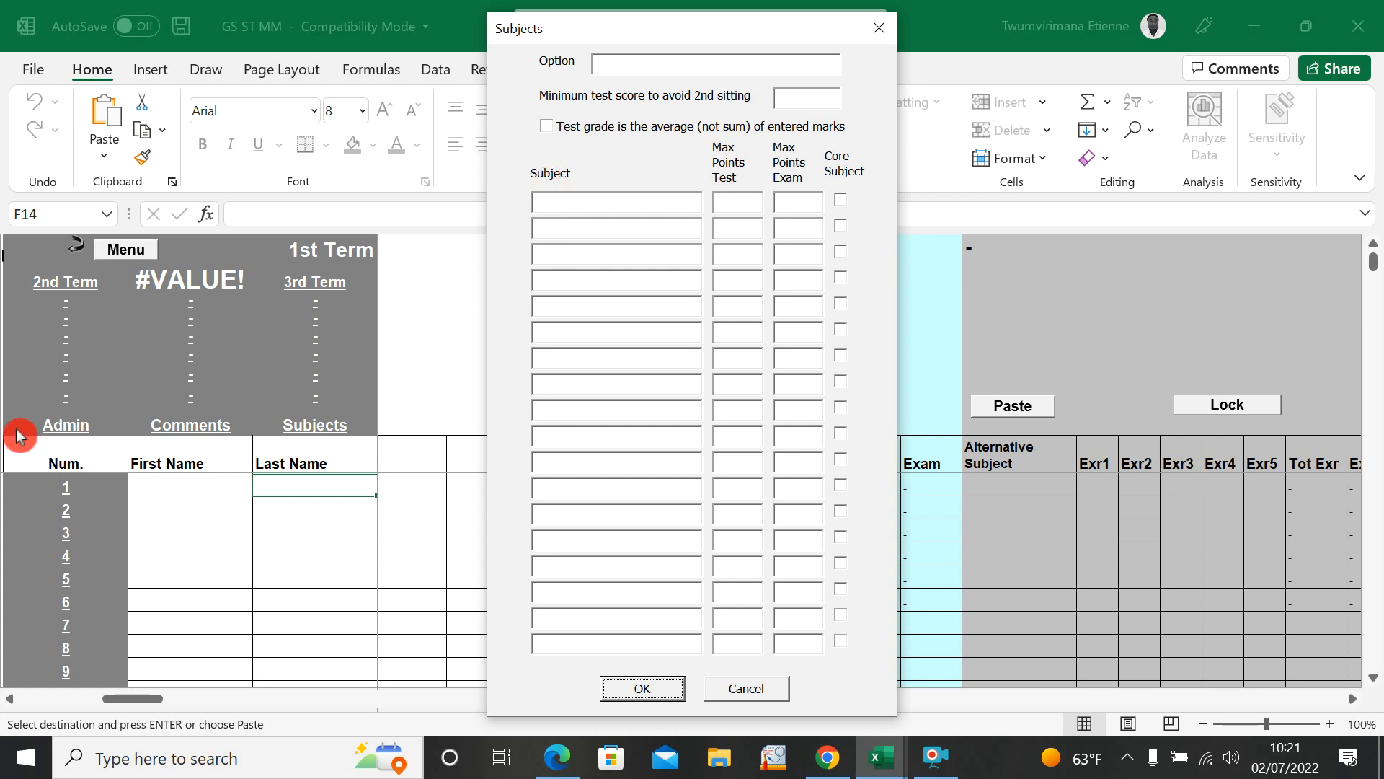
left_click(745, 193)
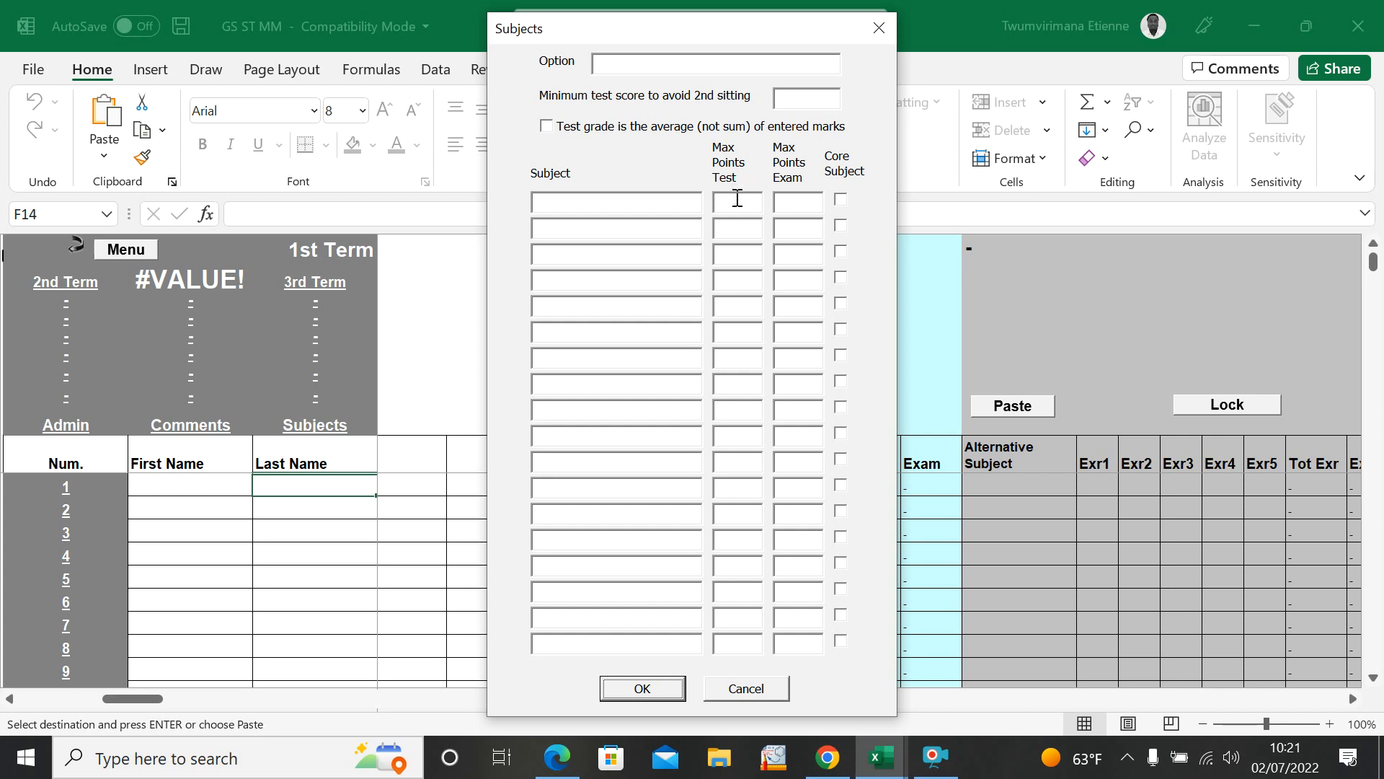
left_click(739, 170)
left_click(738, 188)
left_click(817, 145)
left_click(813, 186)
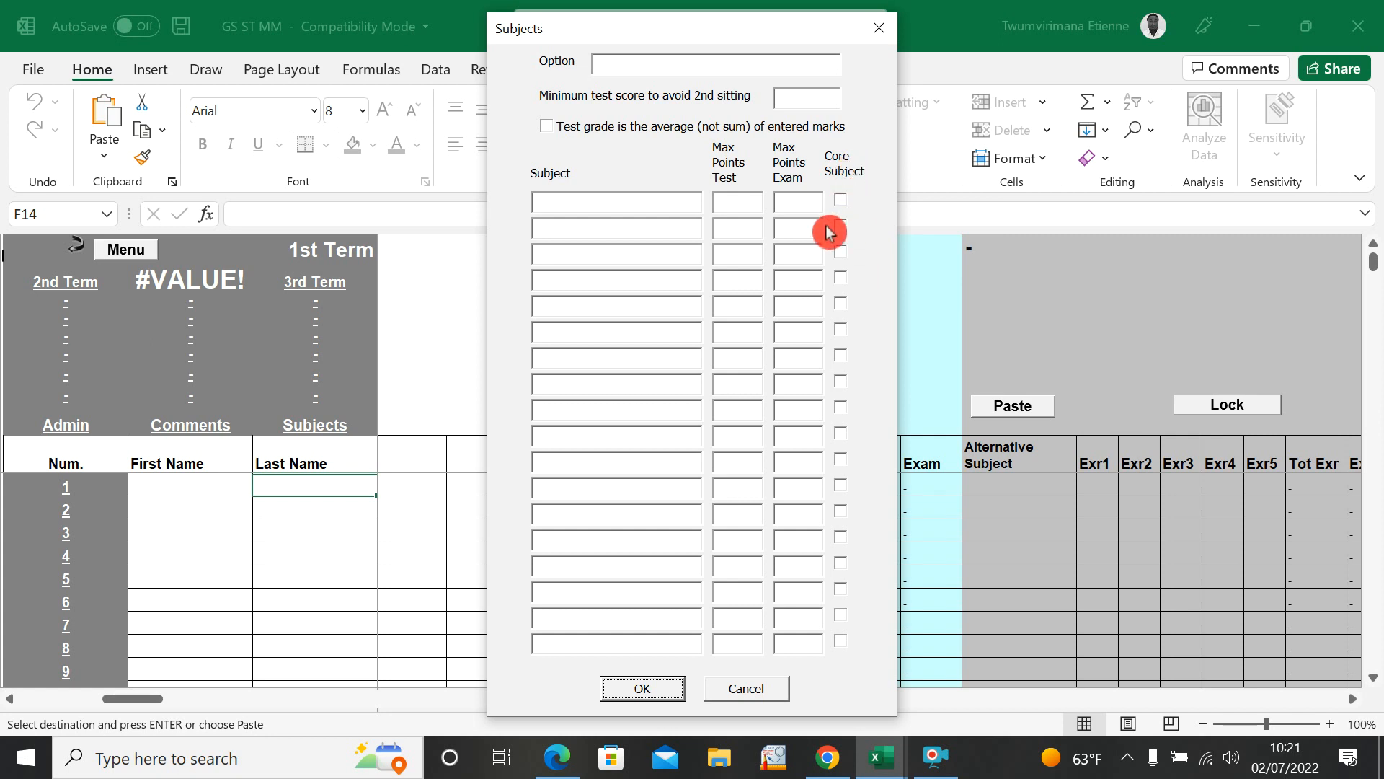
Step: Add PHYSICS (THEORY) as the first subject with 50 maximum test points and 50 maximum exam points
left_click(553, 207)
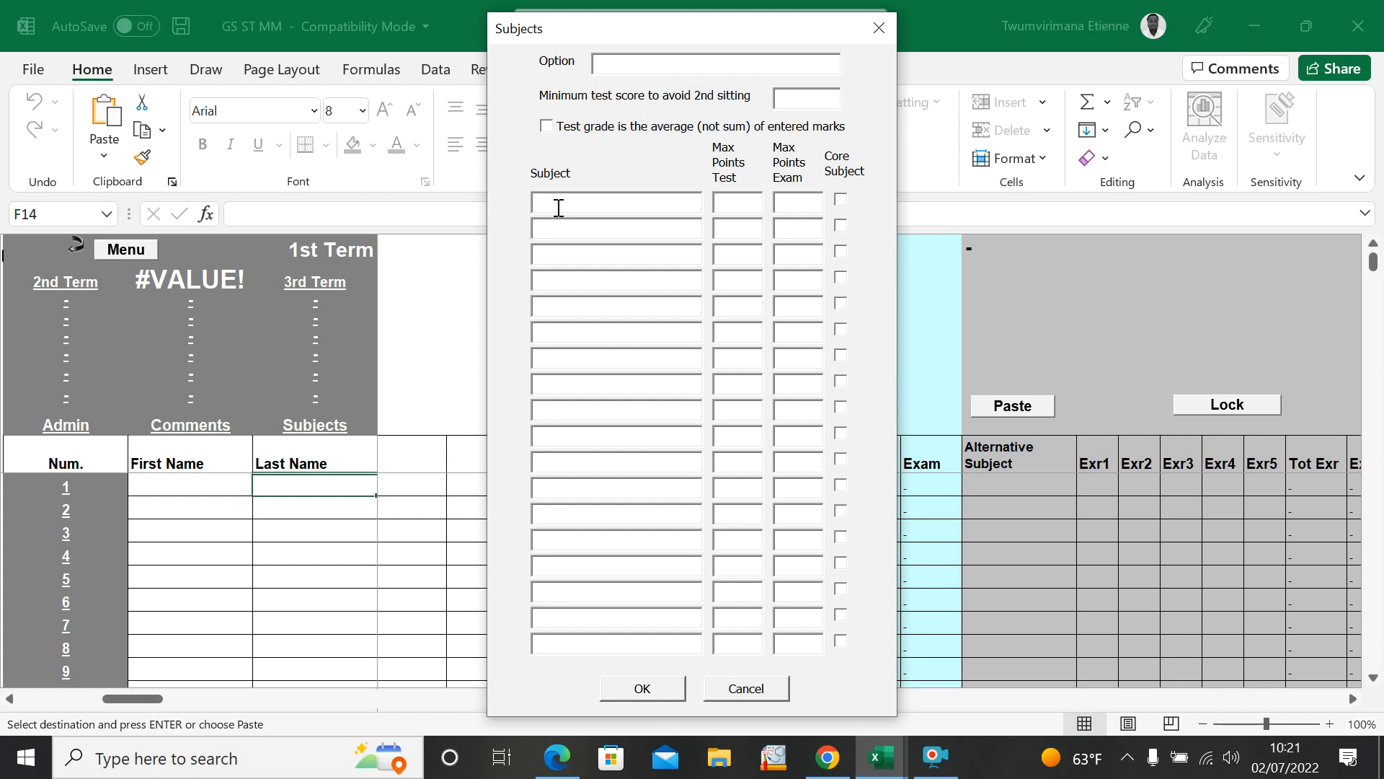
type("PHYS")
key("BackSpace")
type("(THEORY")
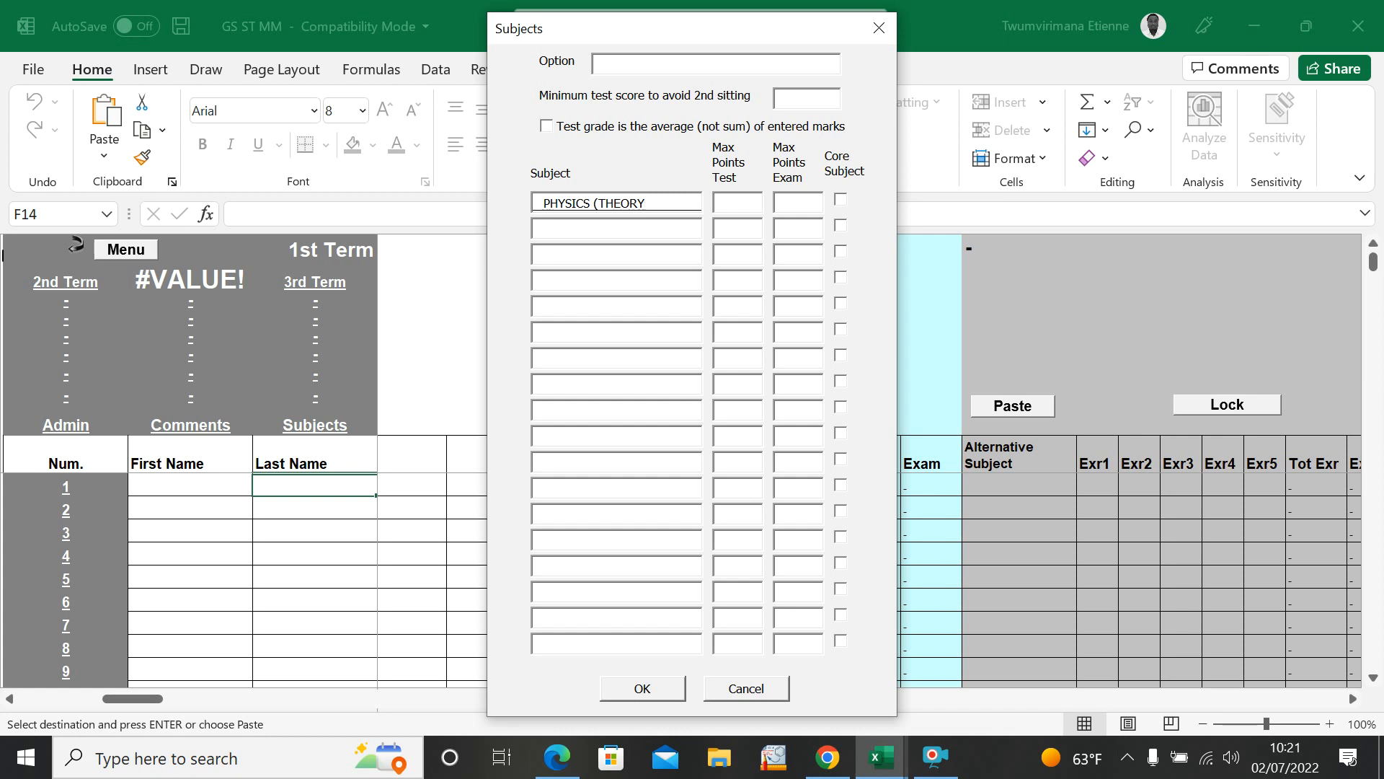
type(")")
left_click(748, 195)
type("50")
left_click(802, 196)
type("50")
Step: Add PHYSICS (PRACTICE) as the second subject with 20 maximum test points and 20 maximum exam points
left_click(674, 225)
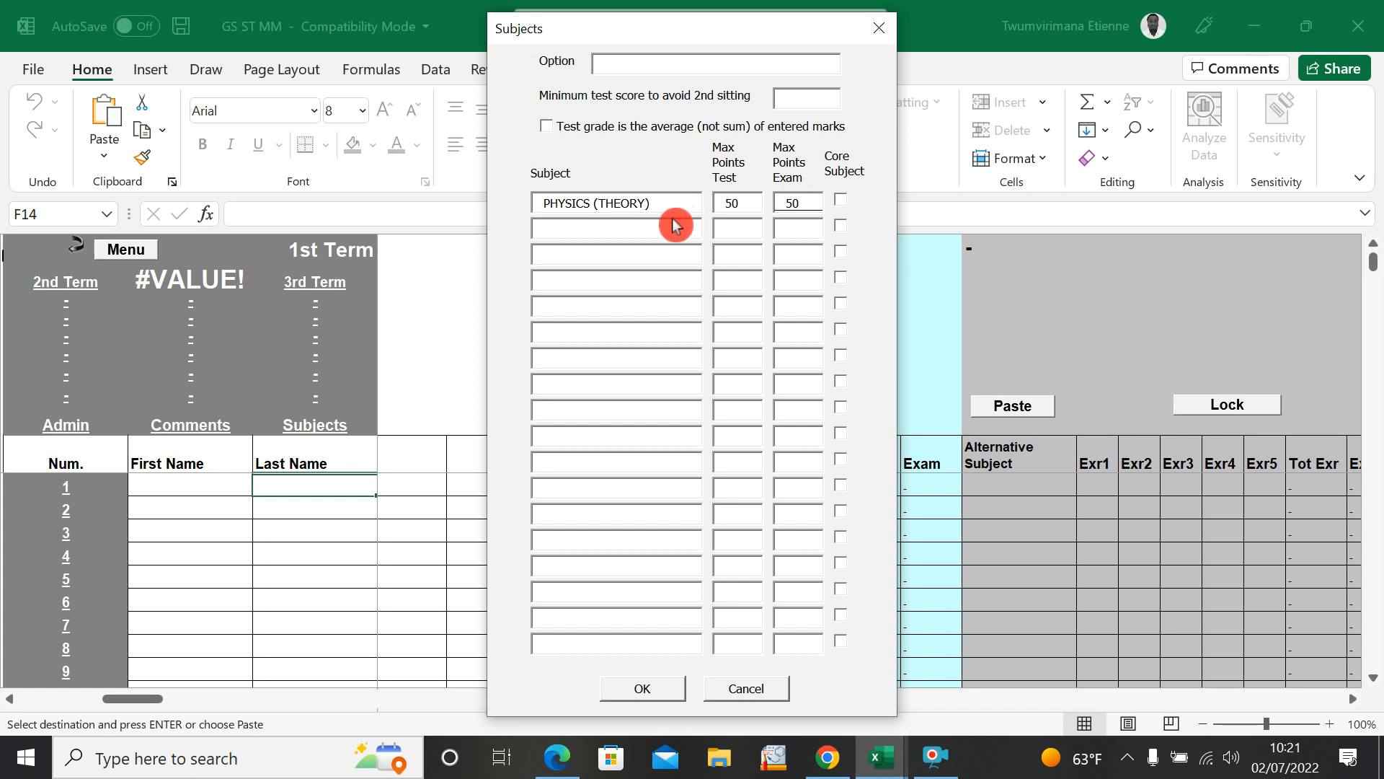
type("PHY")
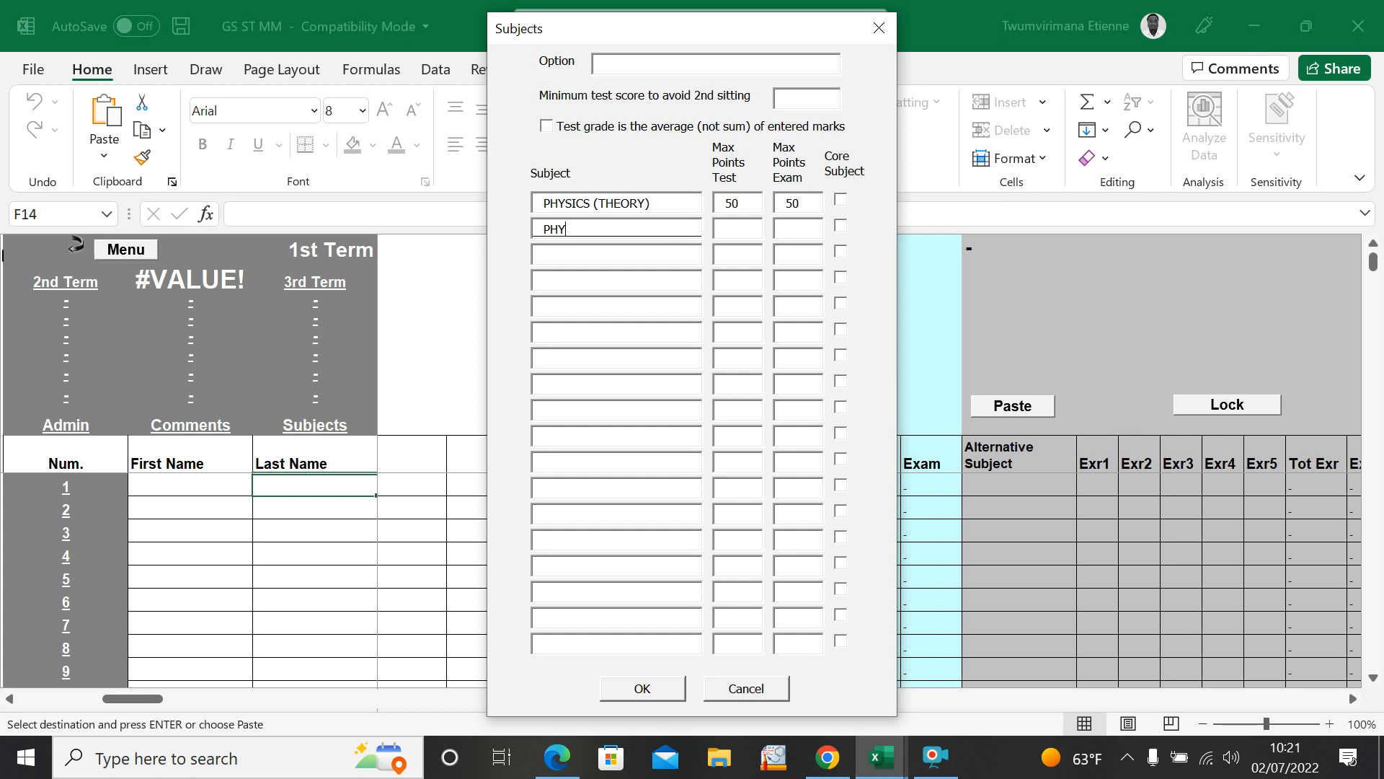
type("D")
key("BackSpace")
type("SICS (PRACTICE)")
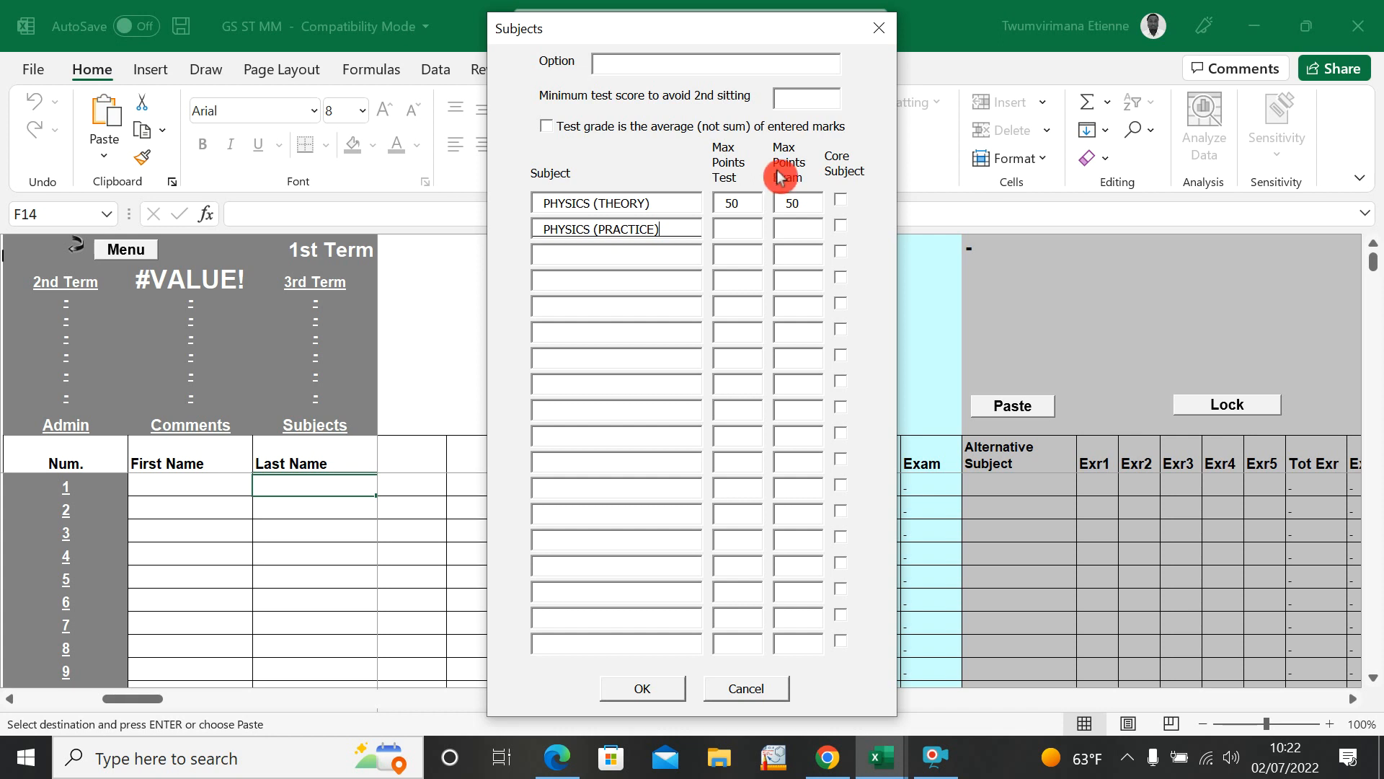
left_click(752, 230)
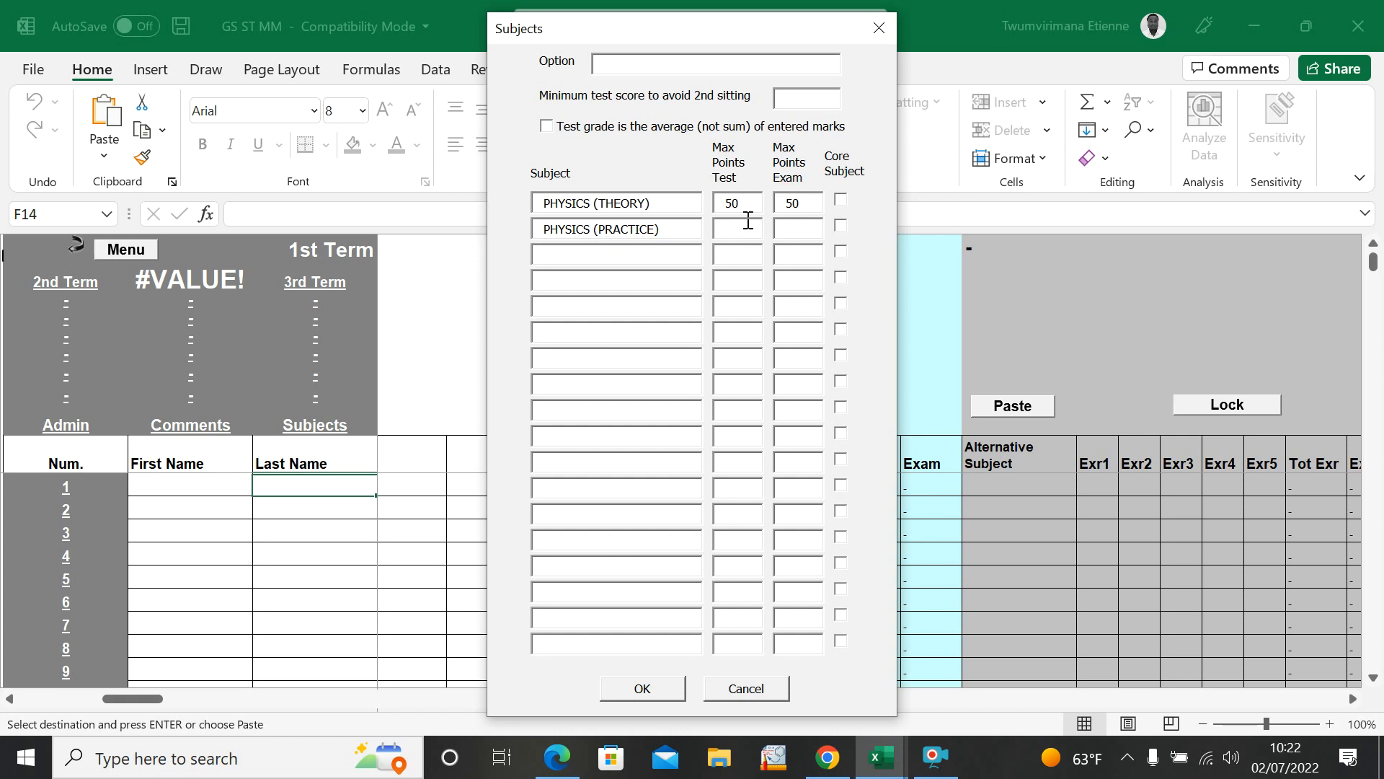
type("20")
left_click(793, 228)
type("2")
Step: Enter CHEMISTRY (THEORY) as the name of the third subject
left_click(597, 251)
type("CHEMISTRY (")
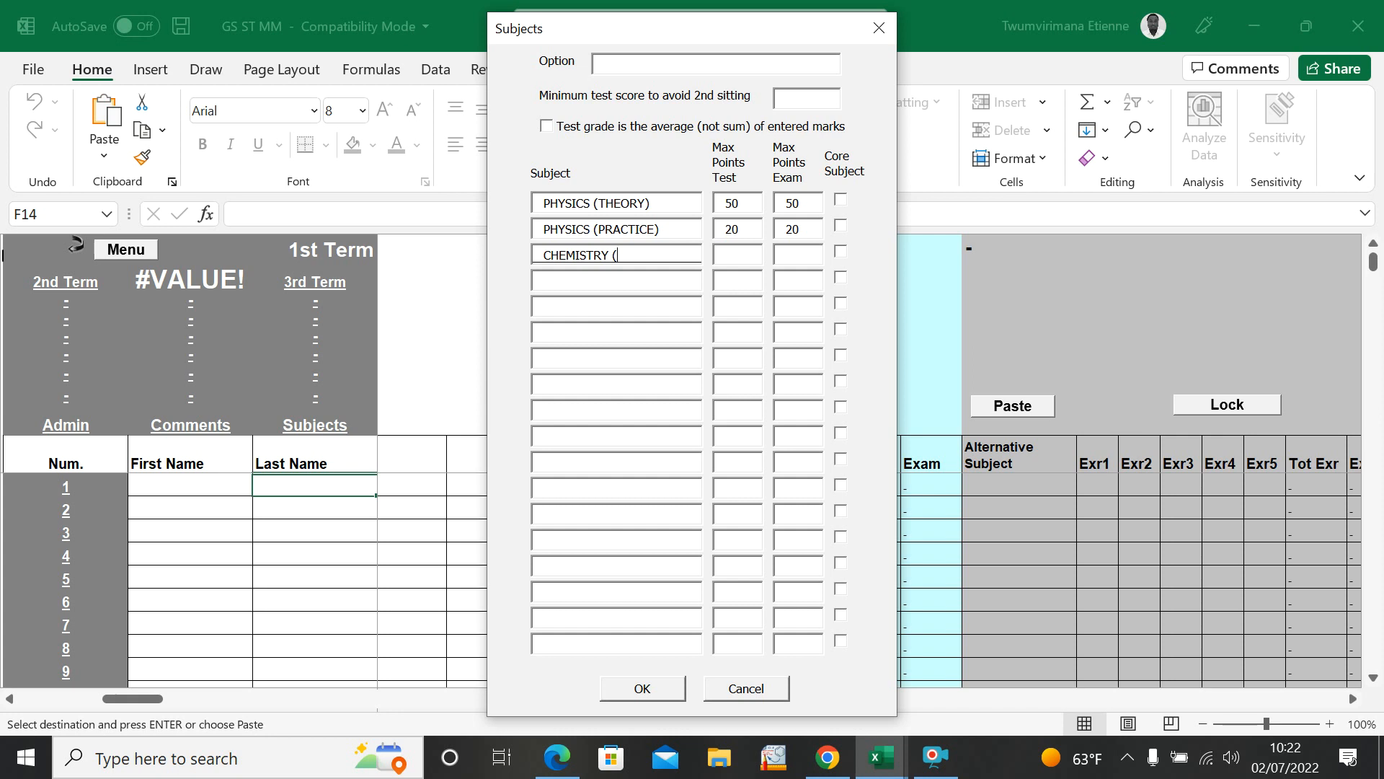
type("THEORY")
Step: Enter CHEMISTRY (PRACTICE) as the name of the fourth subject
left_click(629, 279)
type("P")
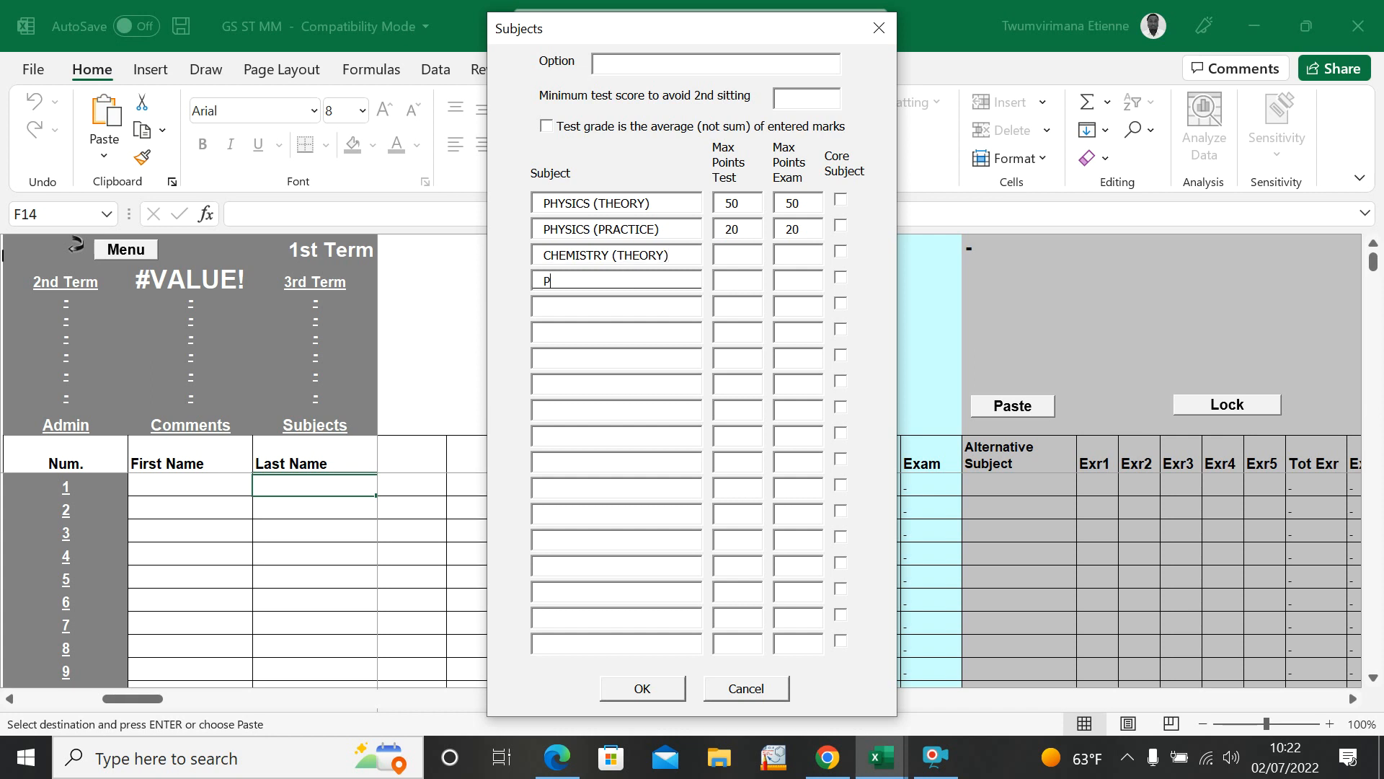
type("RA")
key("BackSpace")
key("BackSpace")
key("BackSpace")
type("CHEMISTRY (PRACTICE")
Step: Set the maximum test and exam points to 50 each for CHEMISTRY (THEORY) and 20 each for CHEMISTRY (PRACTICE)
left_click(740, 250)
type("50")
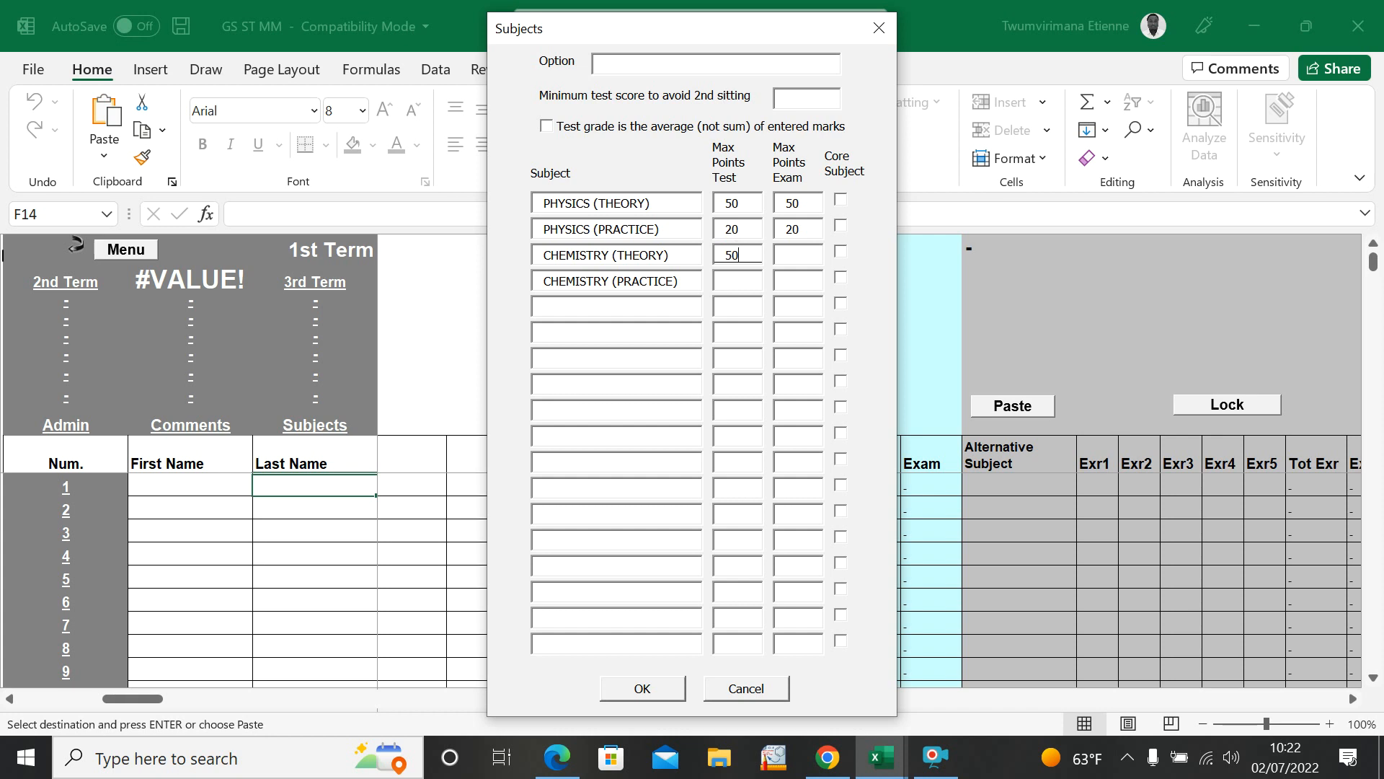
left_click(798, 250)
type("5")
type("20")
left_click(799, 281)
type("20")
Step: Mark the two physics and two chemistry subjects as core subjects
left_click(840, 199)
left_click(840, 225)
left_click(840, 251)
left_click(830, 282)
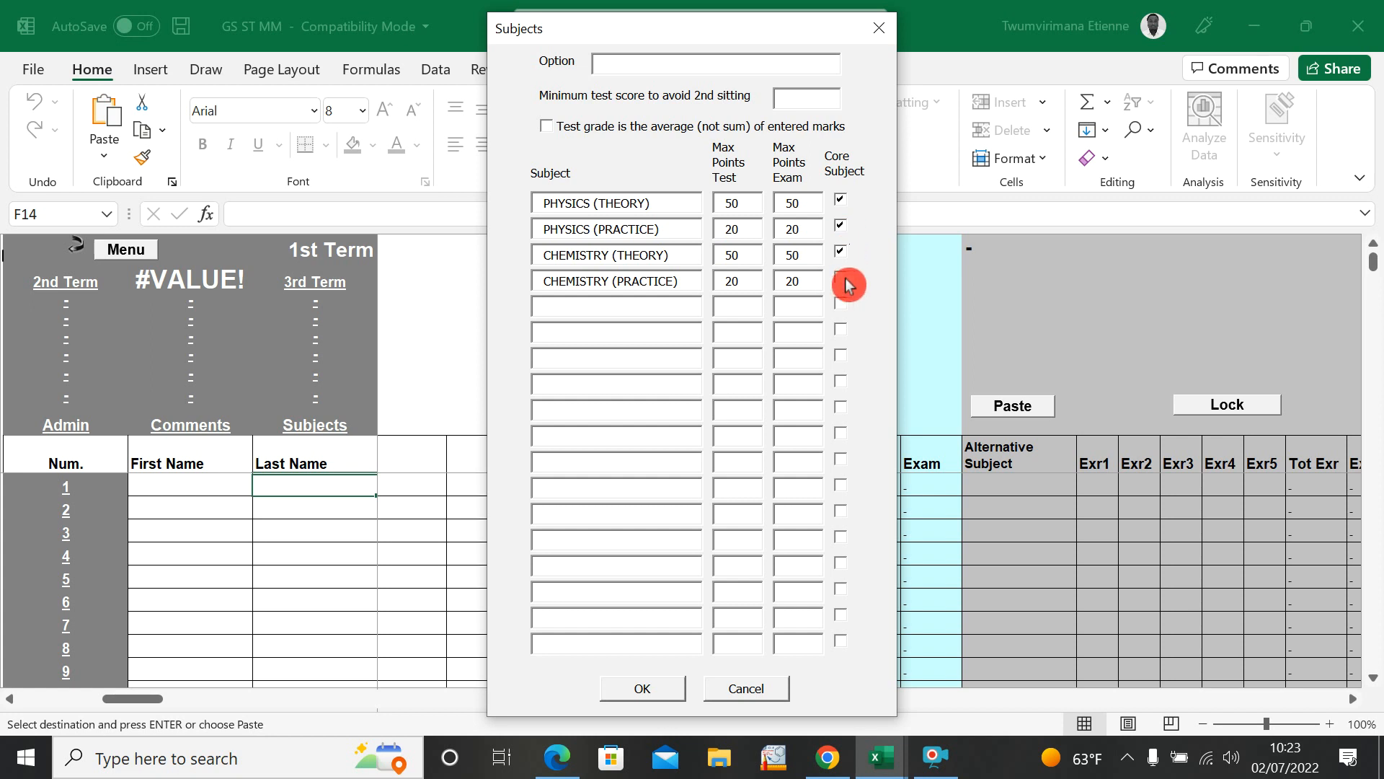
Step: Add MATHEMATICS as the fifth subject with 70 maximum test points and 70 maximum exam points, marked as core
left_click(653, 310)
type("MATHEMATICS")
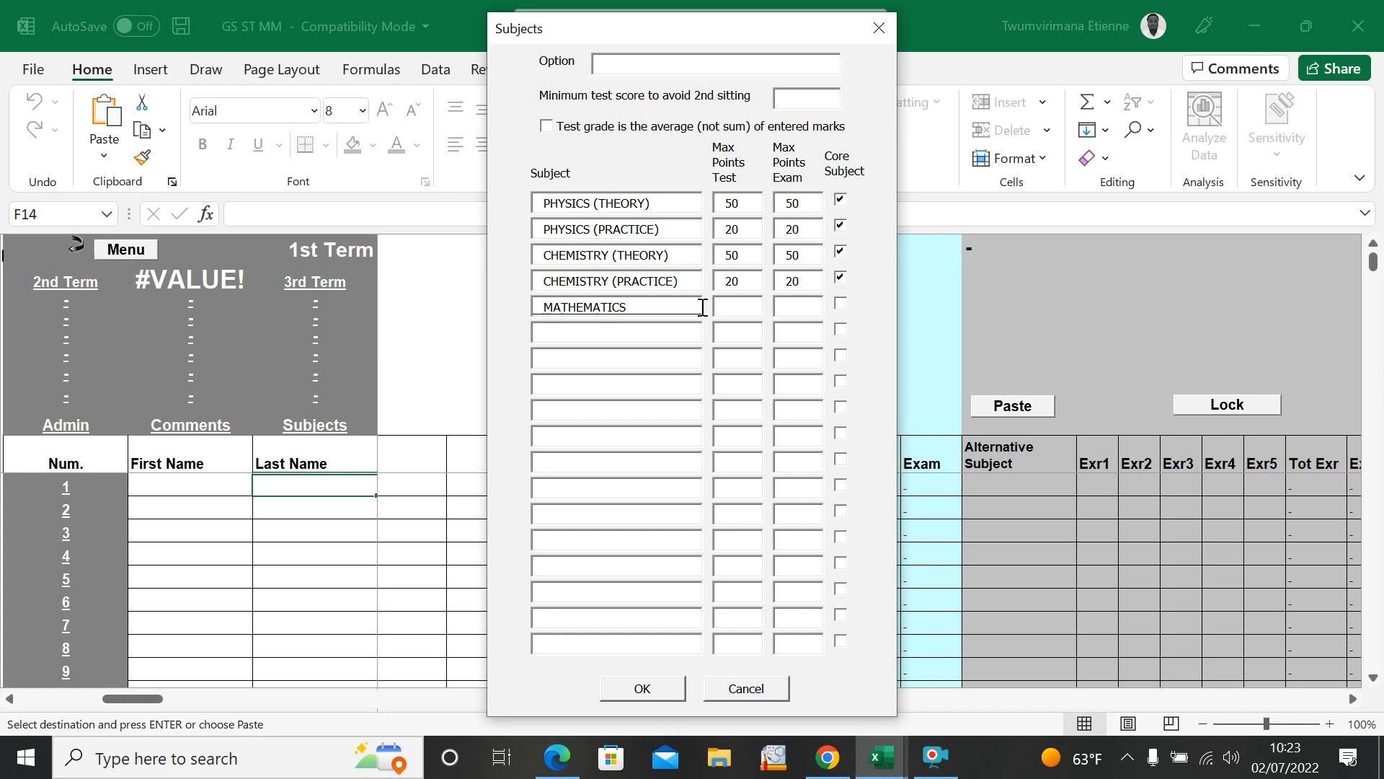
left_click(730, 307)
type("7")
left_click(790, 306)
type("70")
left_click(841, 303)
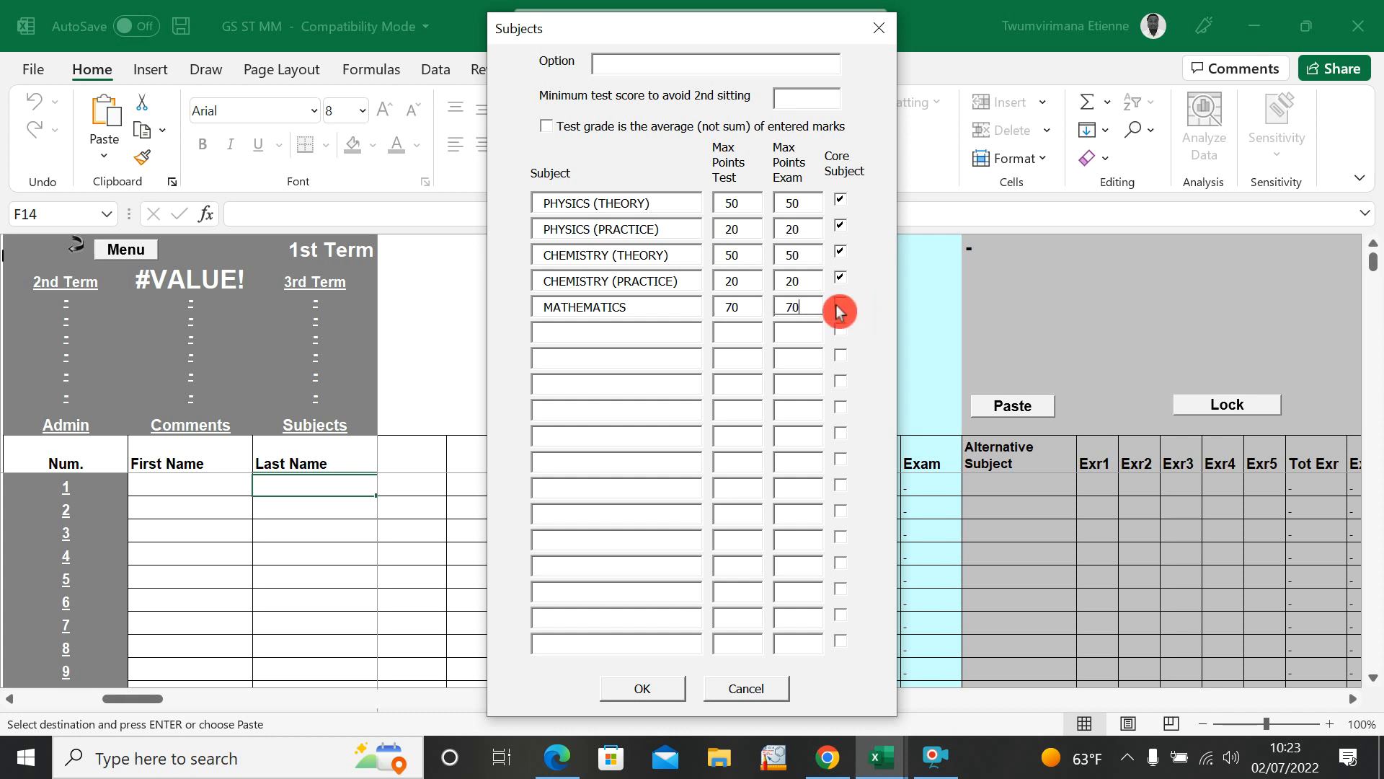
Step: Add ENTREPRENEURSHIP as the sixth subject with 50 maximum test points and 50 maximum exam points
left_click(658, 336)
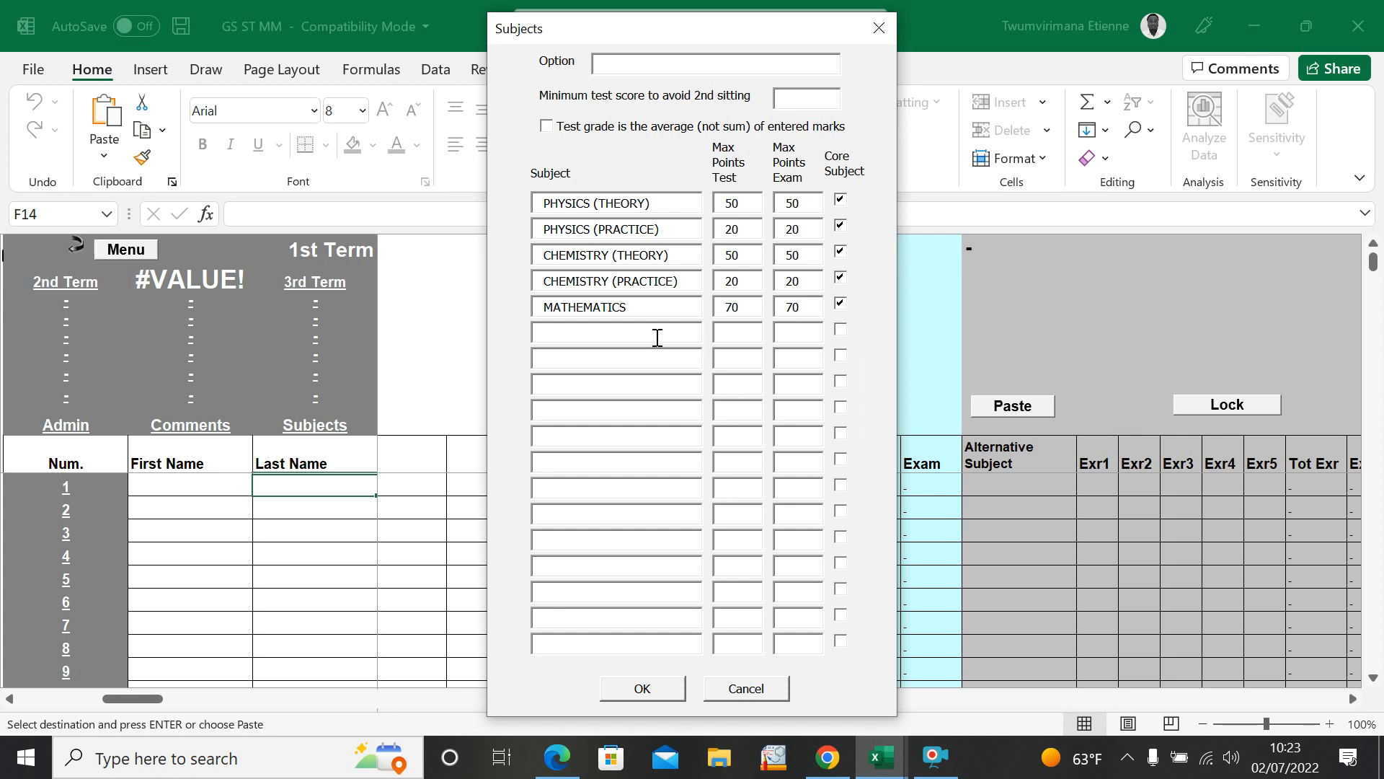
type("ENTREPRENEURSHIP")
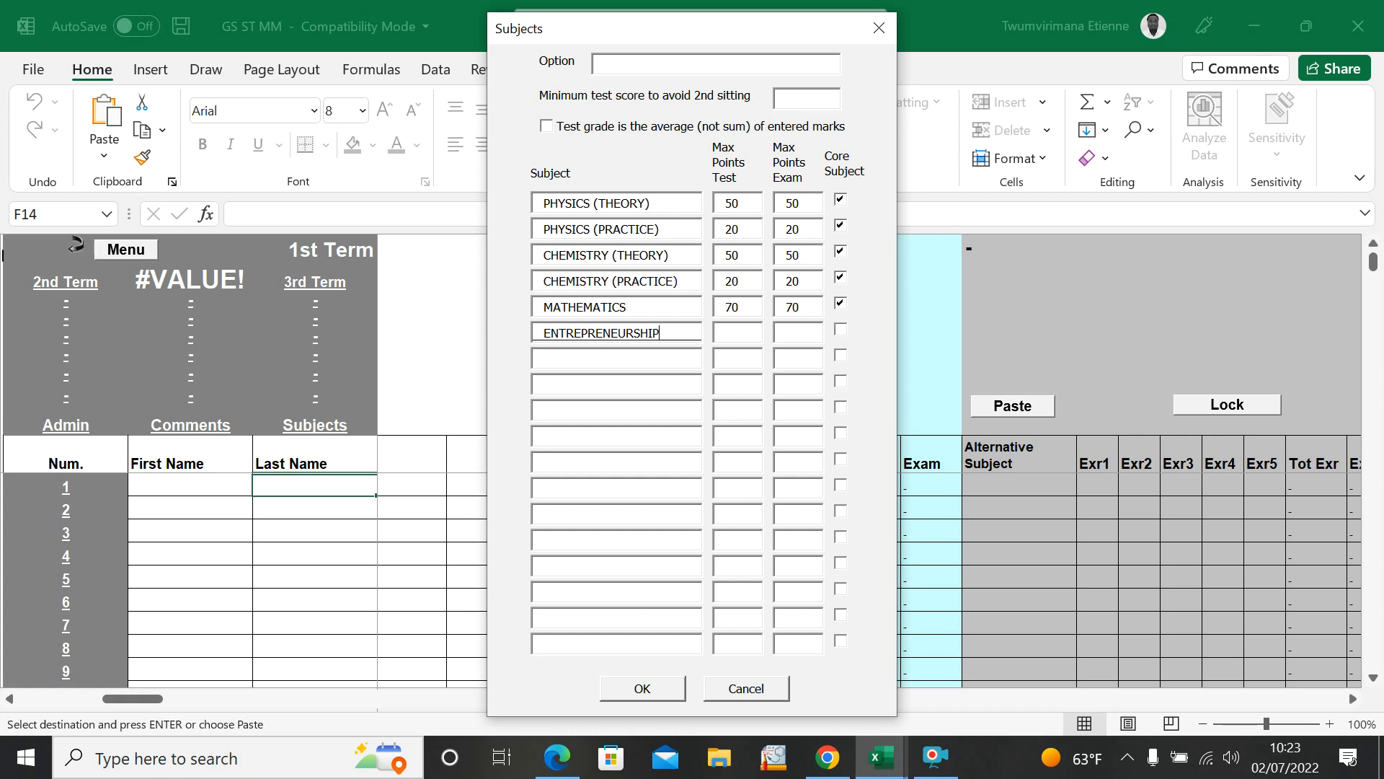
left_click(728, 336)
type("5")
Step: Add ICT as the seventh subject with 20 maximum test points and 20 maximum exam points
type("ICT")
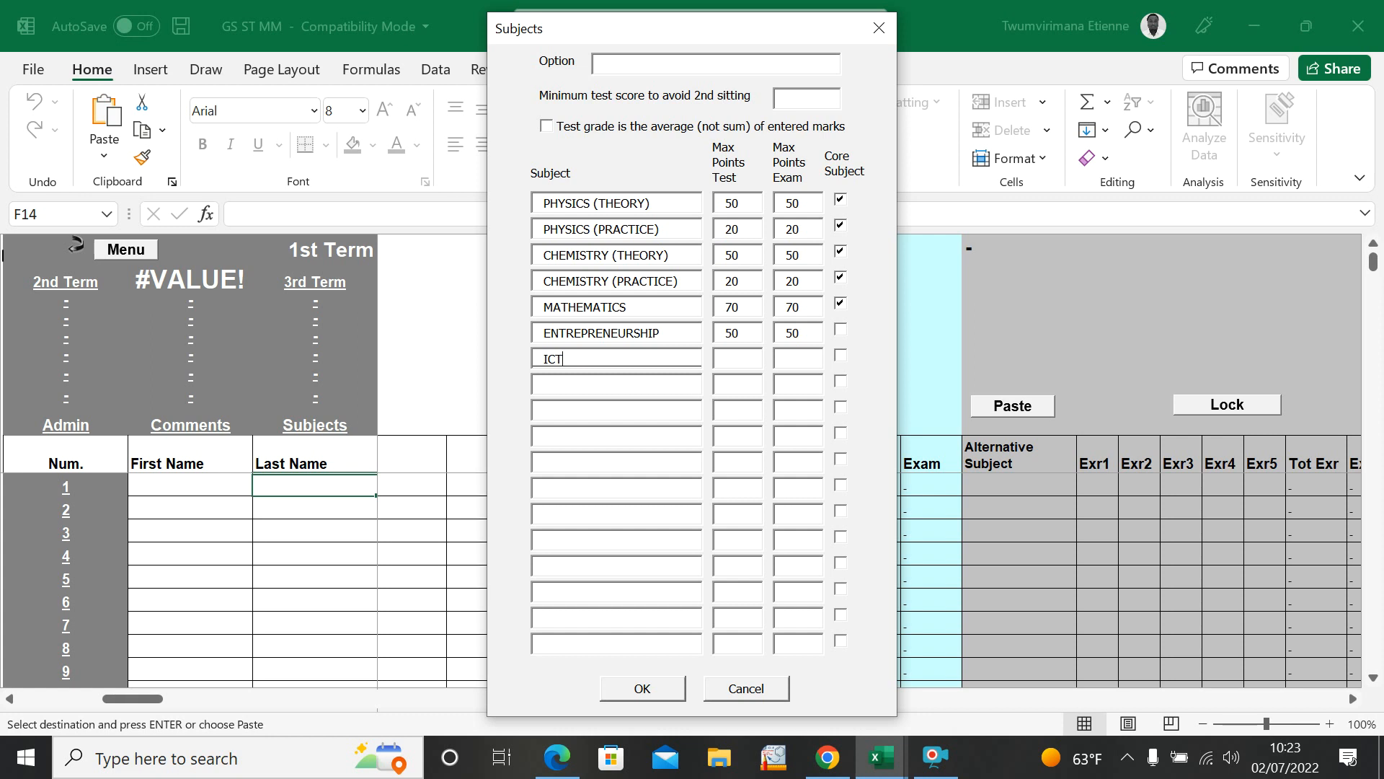
left_click(739, 358)
left_click(811, 360)
Step: Add PES as the eighth subject with 20 maximum test and 20 maximum exam points, and mark ENTREPRENEURSHIP as core
type("PES")
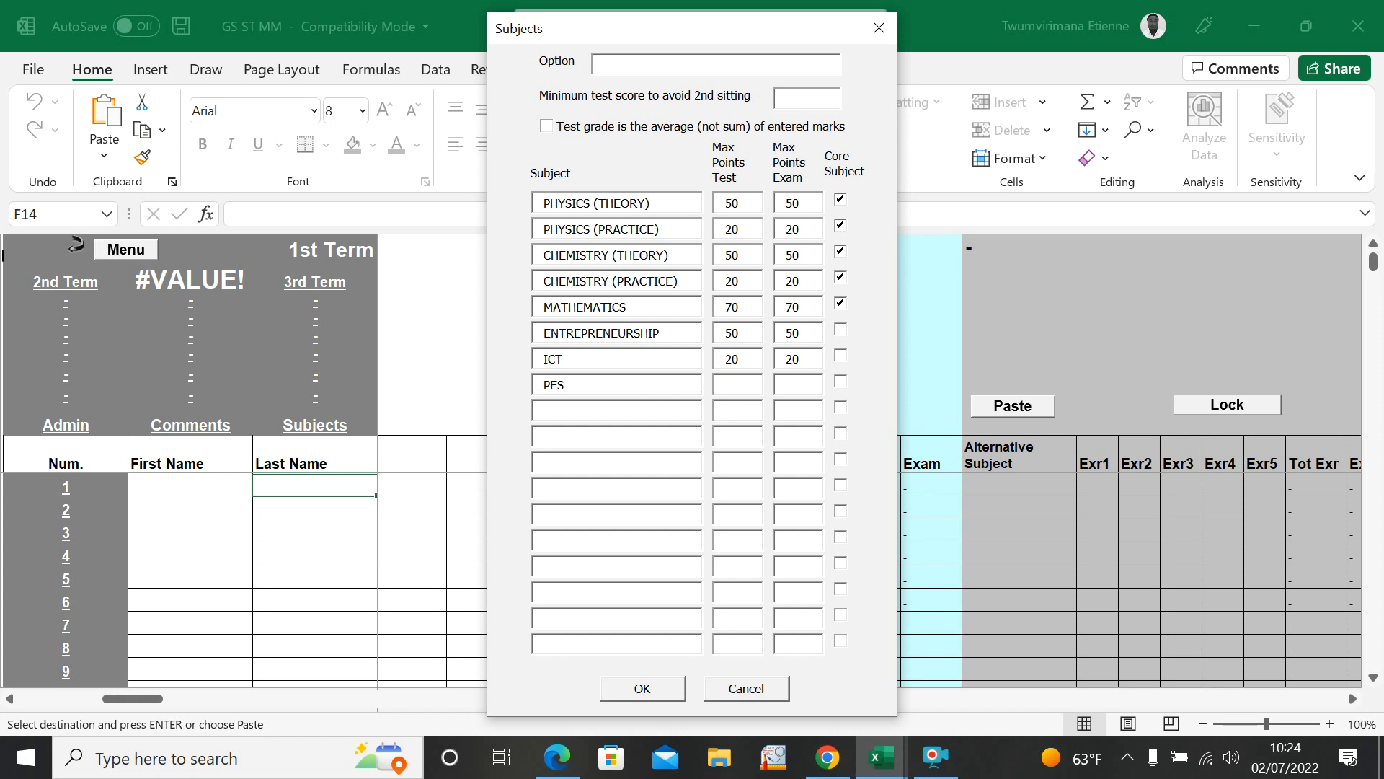
left_click(740, 385)
type("202")
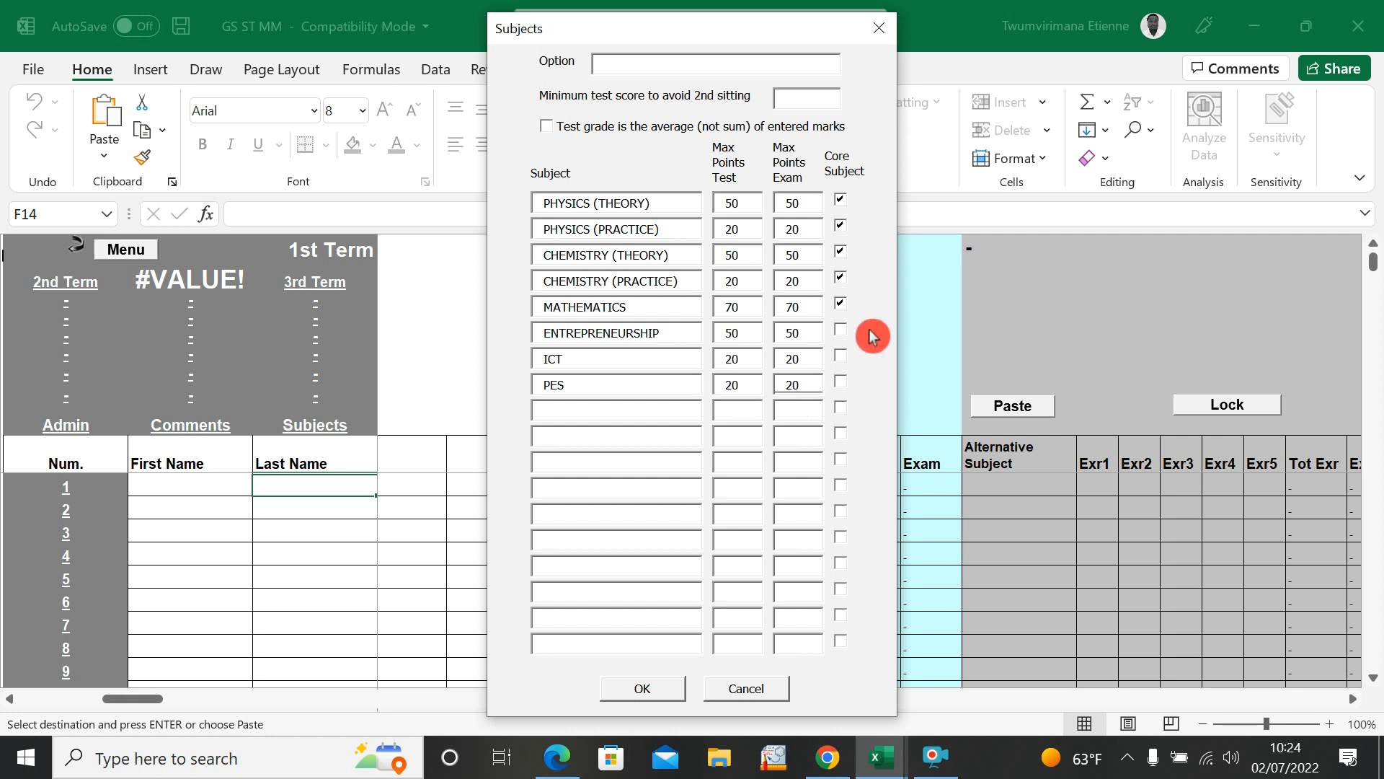
left_click(840, 328)
Step: Add RELIGIOUS STUDIES as the ninth subject with 20 maximum test points and 20 maximum exam points
left_click(581, 409)
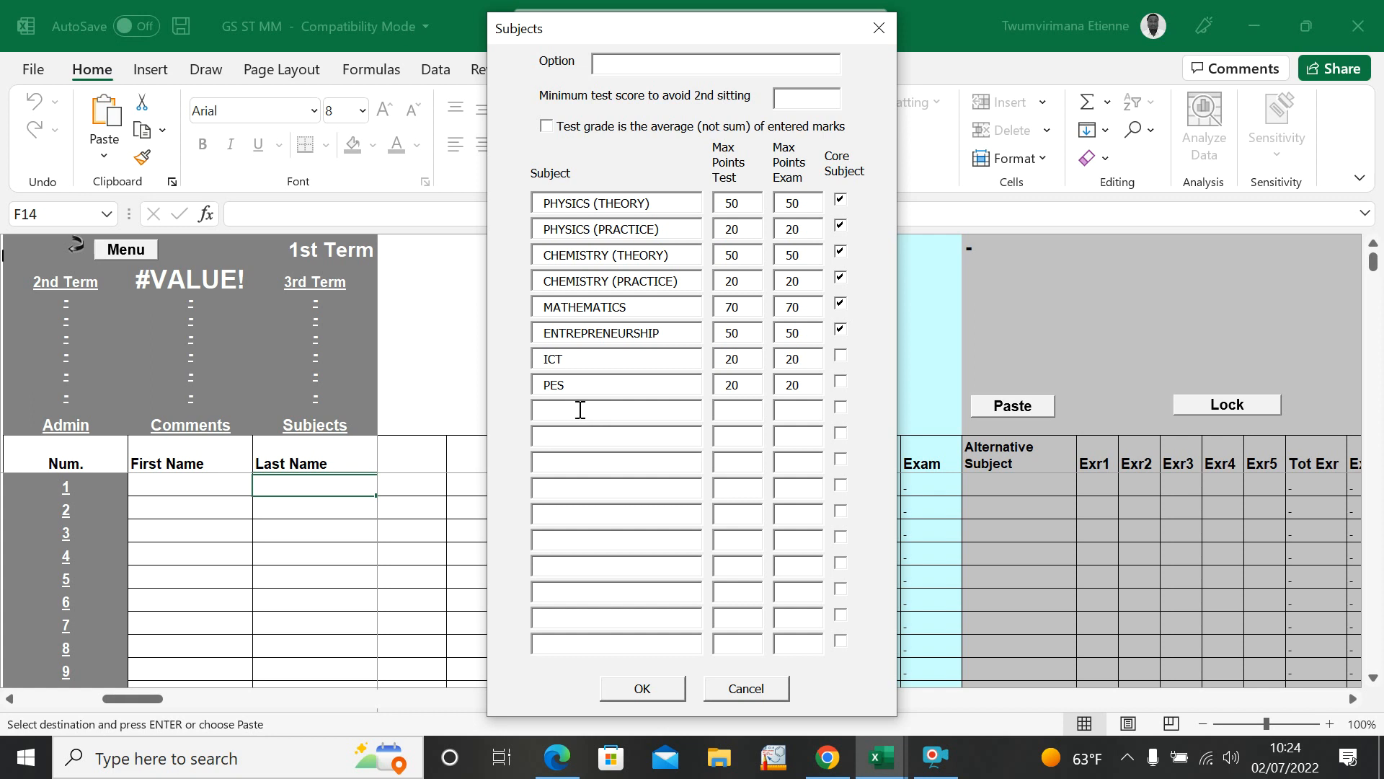
type("RELIGIOUS STUDIES")
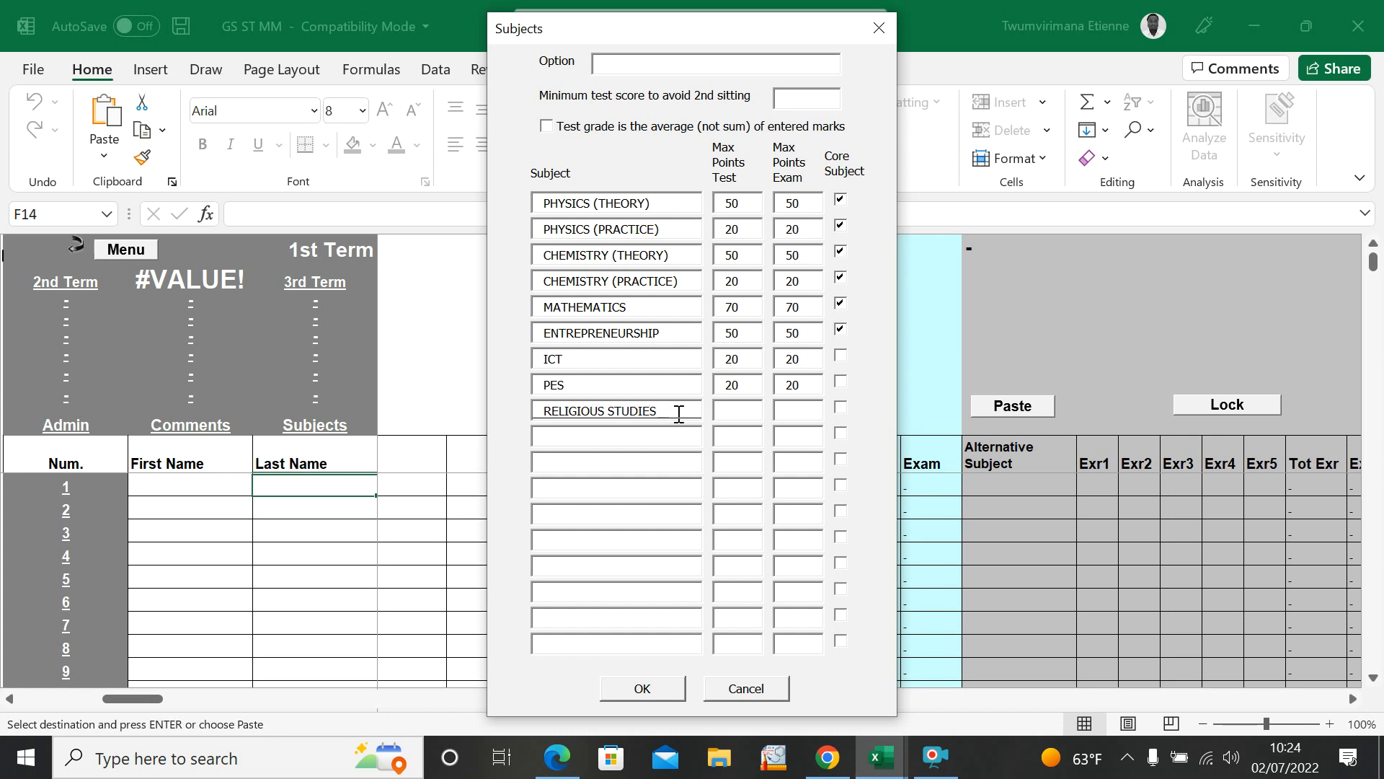
left_click(731, 409)
left_click(791, 411)
Step: Add GSCS as the tenth subject with 20 maximum test and 20 maximum exam points, and confirm the Subjects form
left_click(658, 435)
type("GSCS")
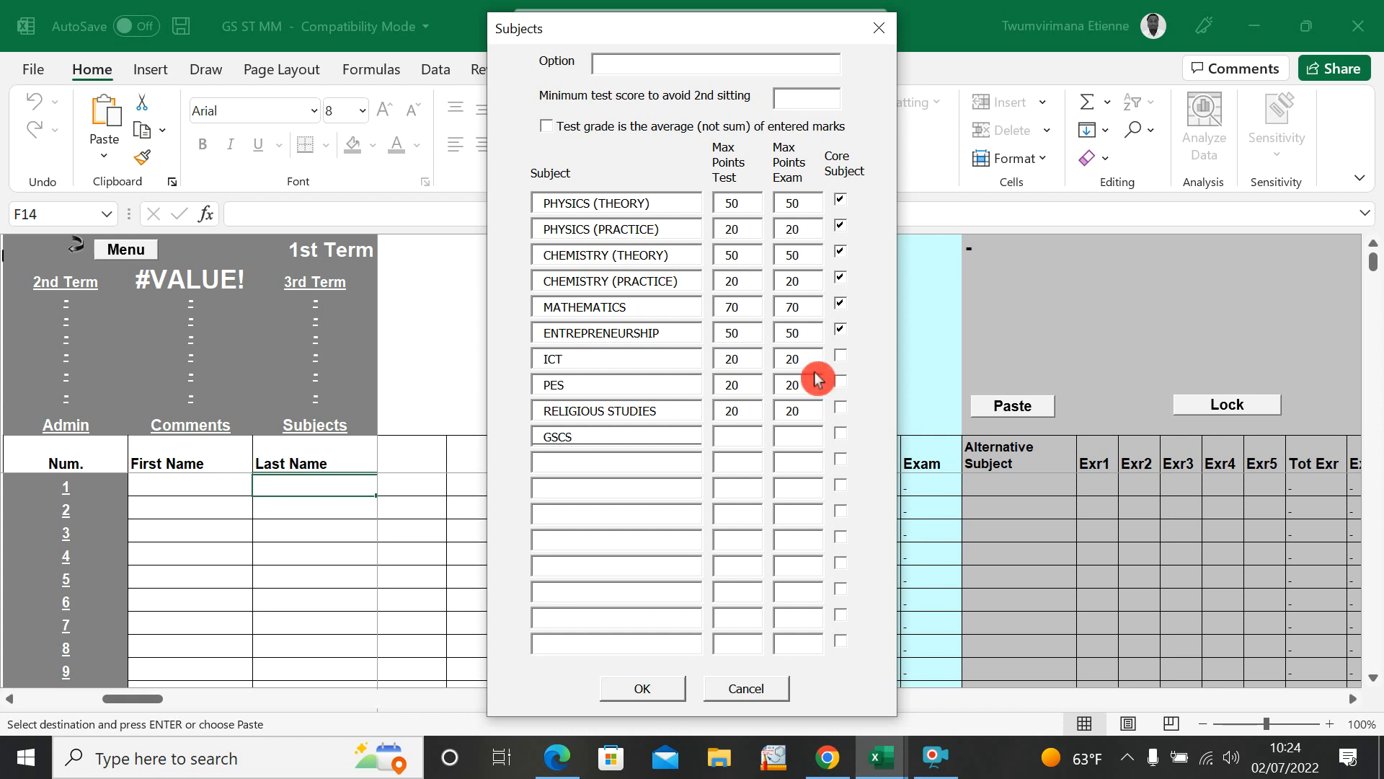
left_click(747, 431)
type("20")
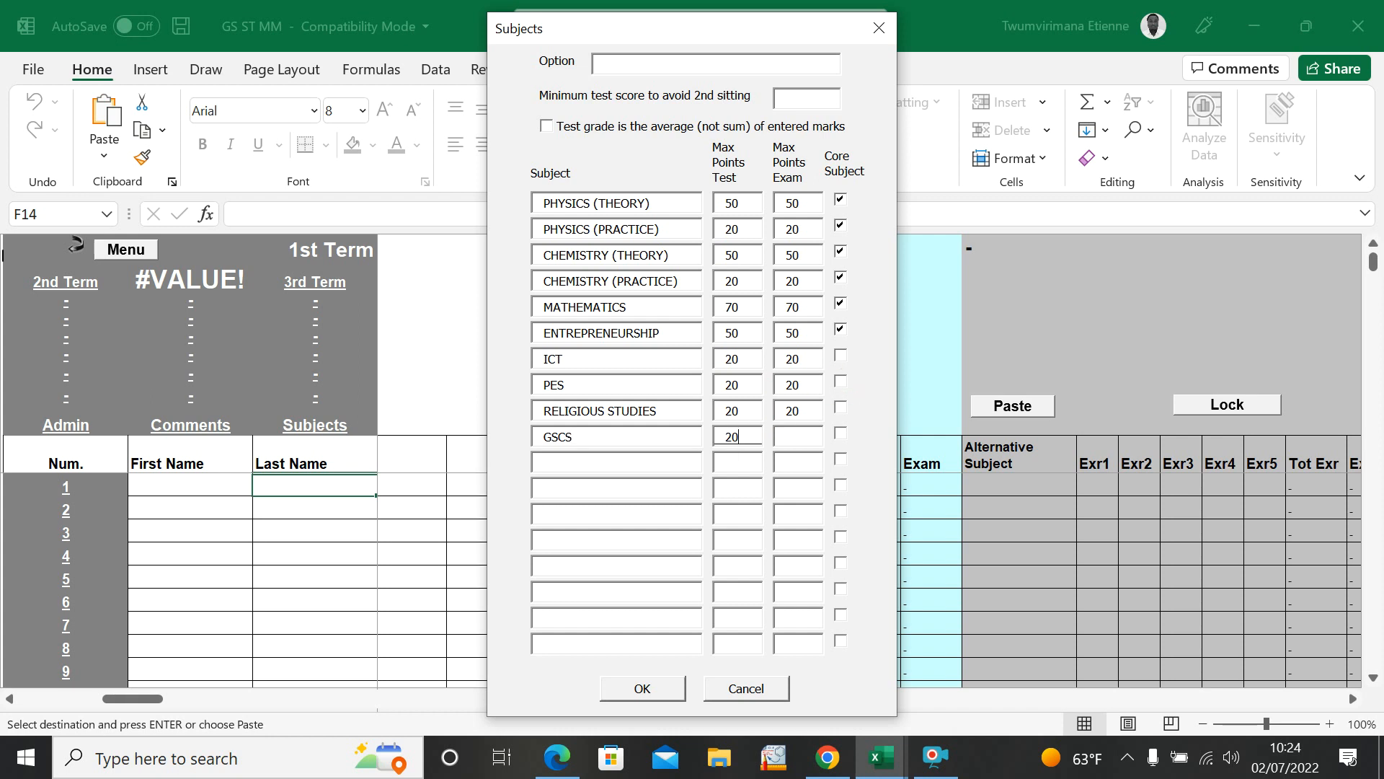
left_click(777, 436)
type("20")
left_click(641, 700)
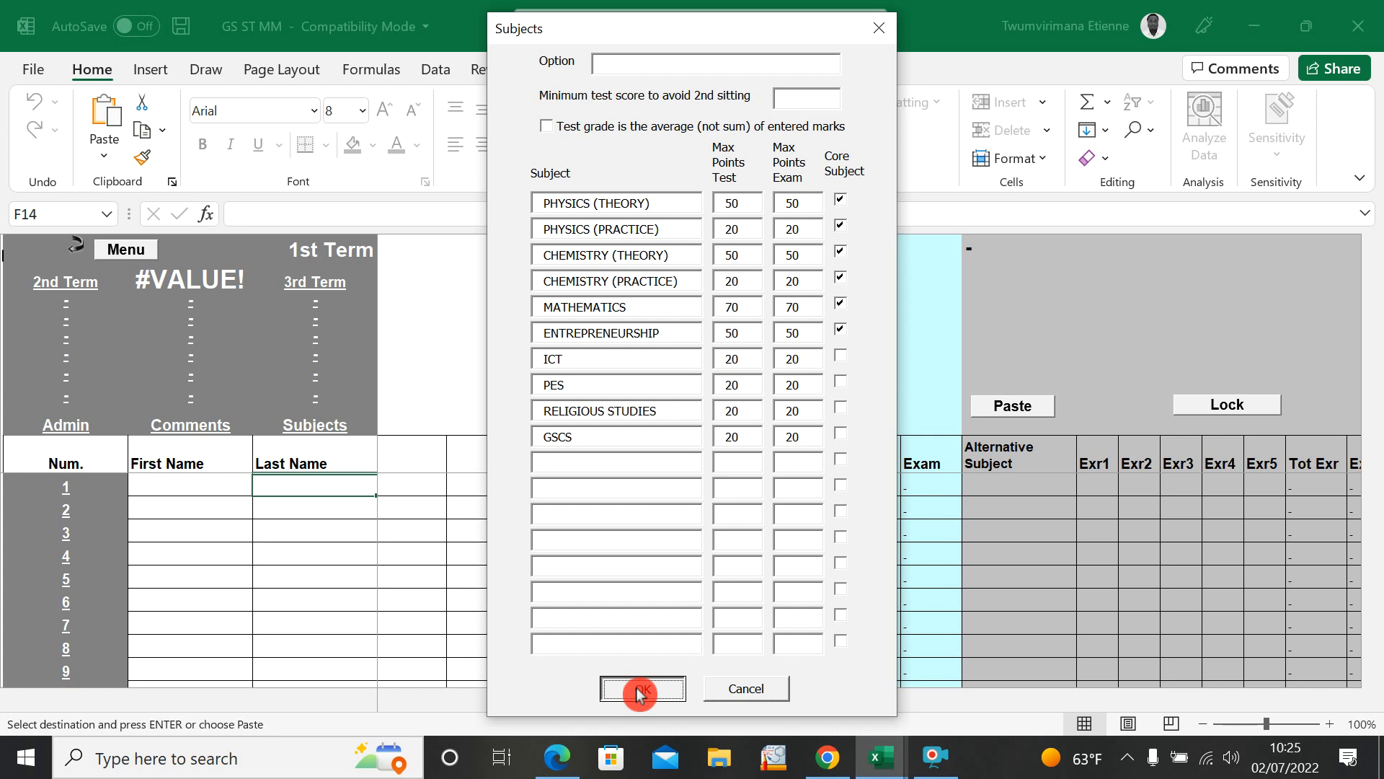
left_click(641, 692)
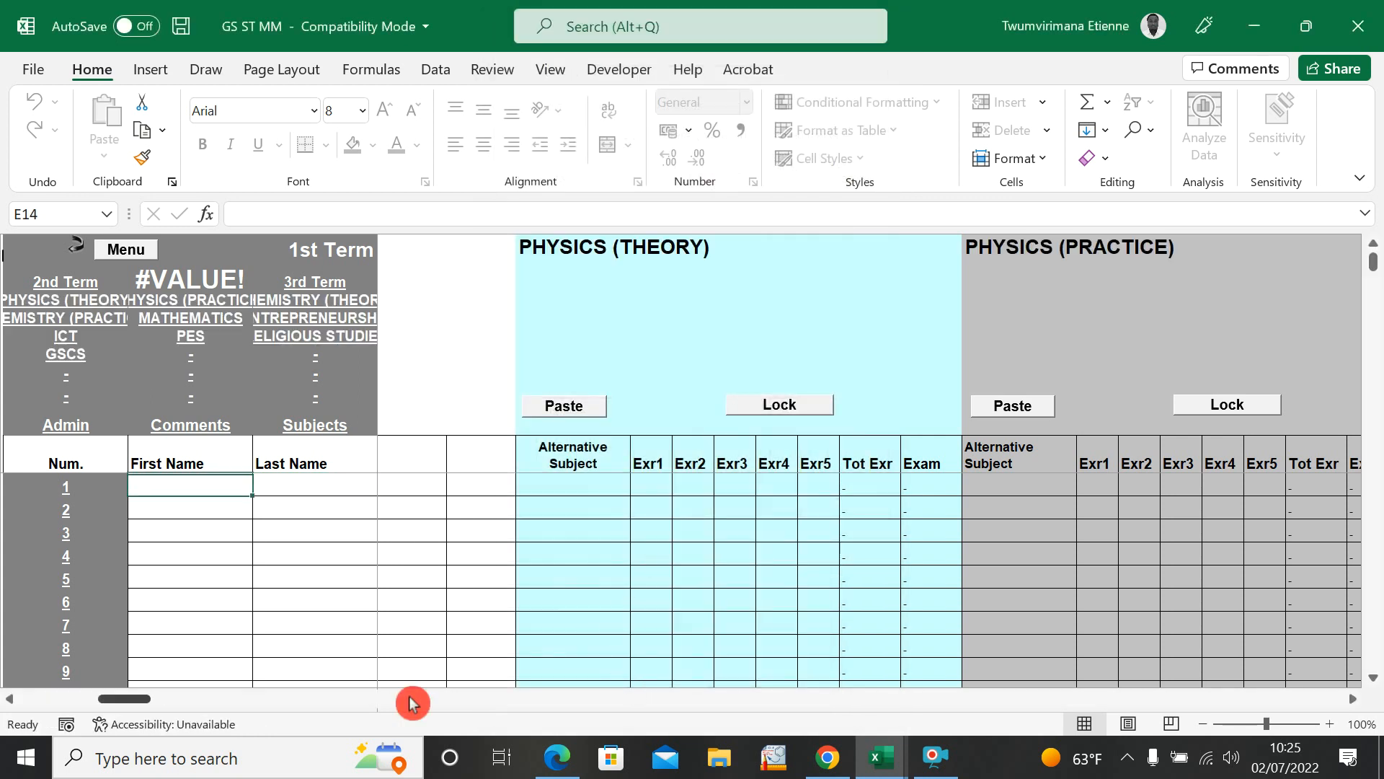
Step: Switch to the STUDENT GRADE SUMMARY workbook and copy the first and last names of all 30 students, cells B3 to C32
mouse_move(125, 699)
left_mouse_down()
mouse_move(2, 720)
mouse_move(135, 716)
left_mouse_up()
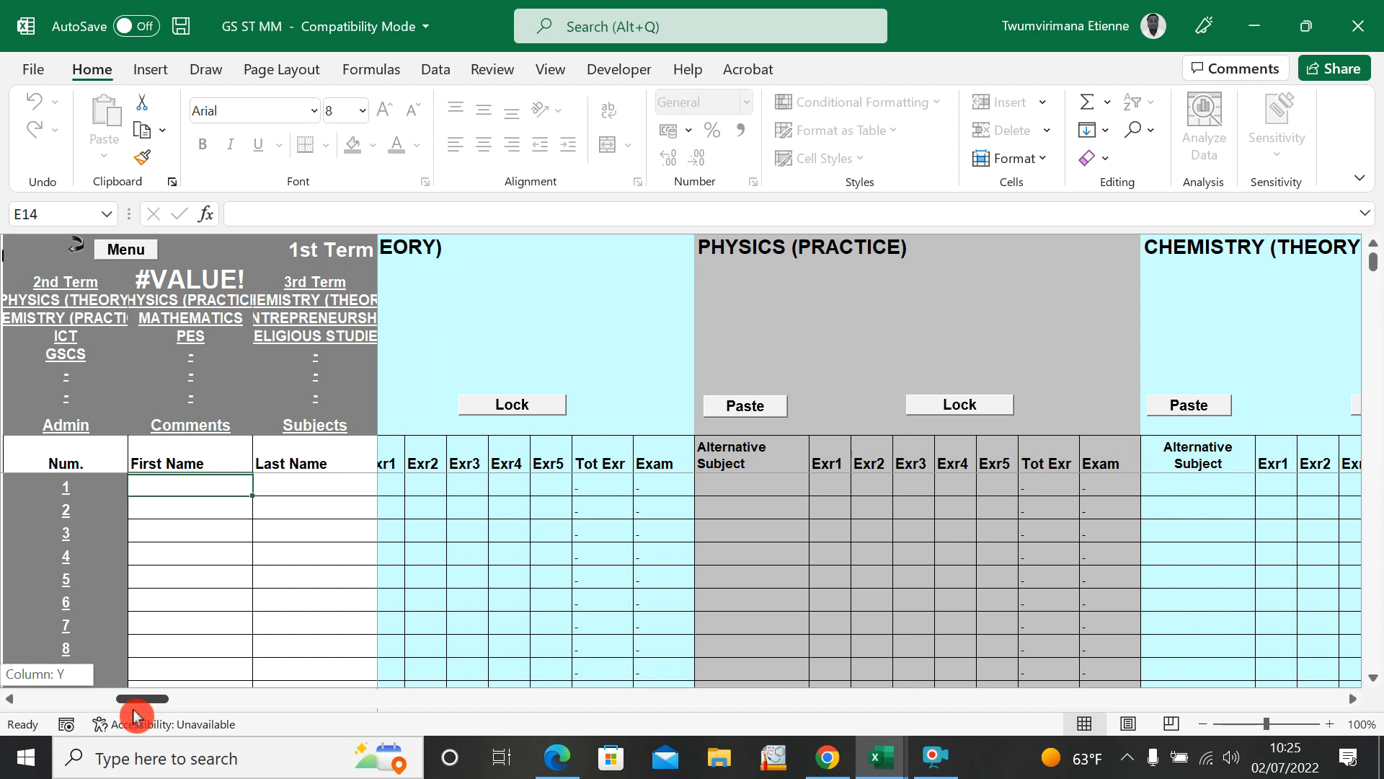
left_click_drag(135, 716, 29, 728)
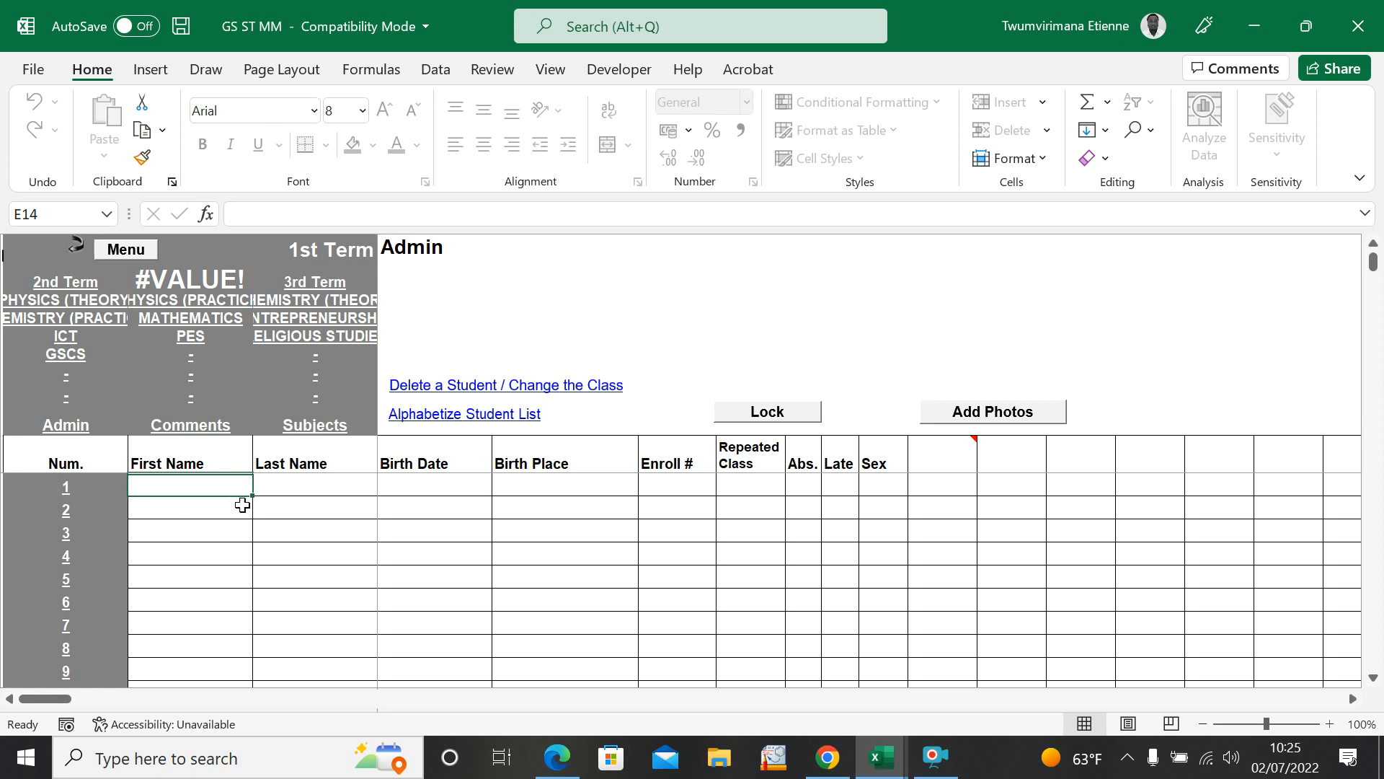
left_click(882, 756)
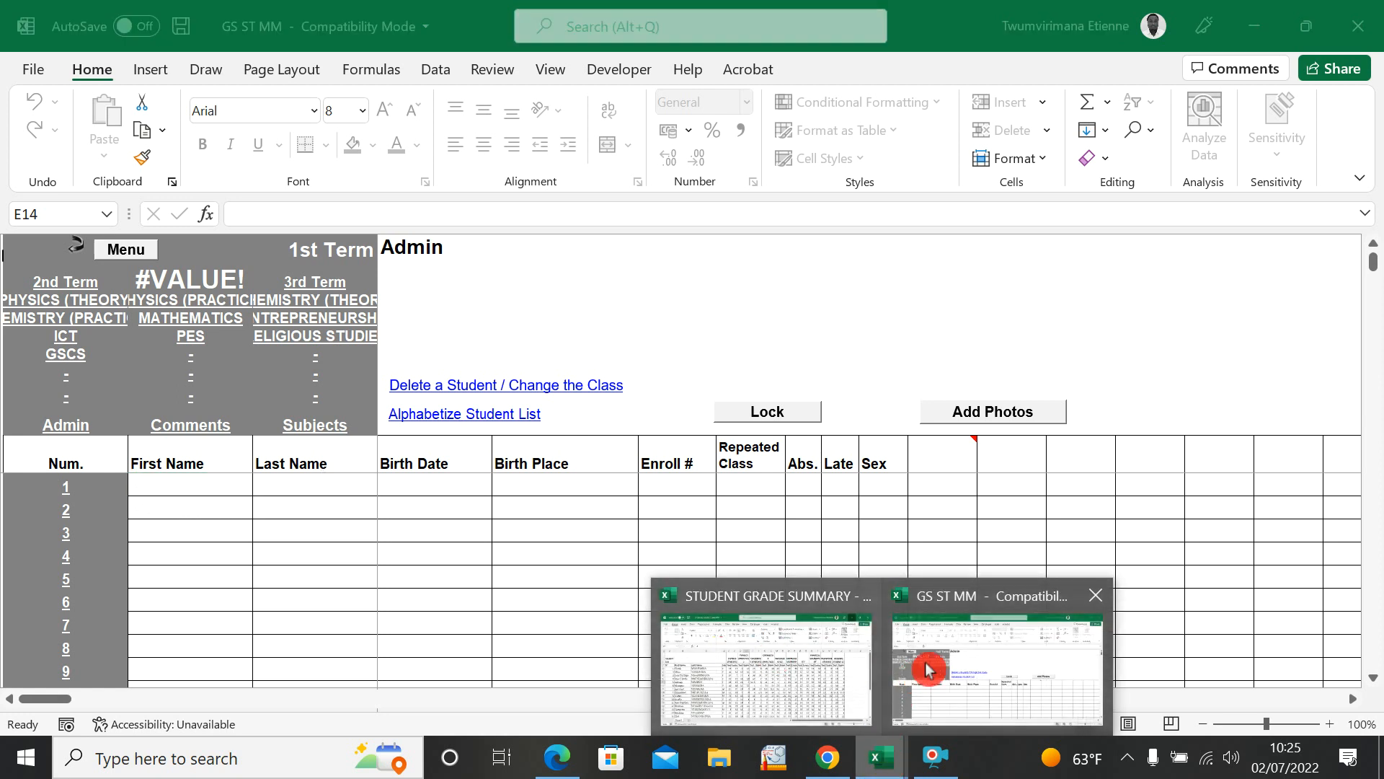
left_click(699, 668)
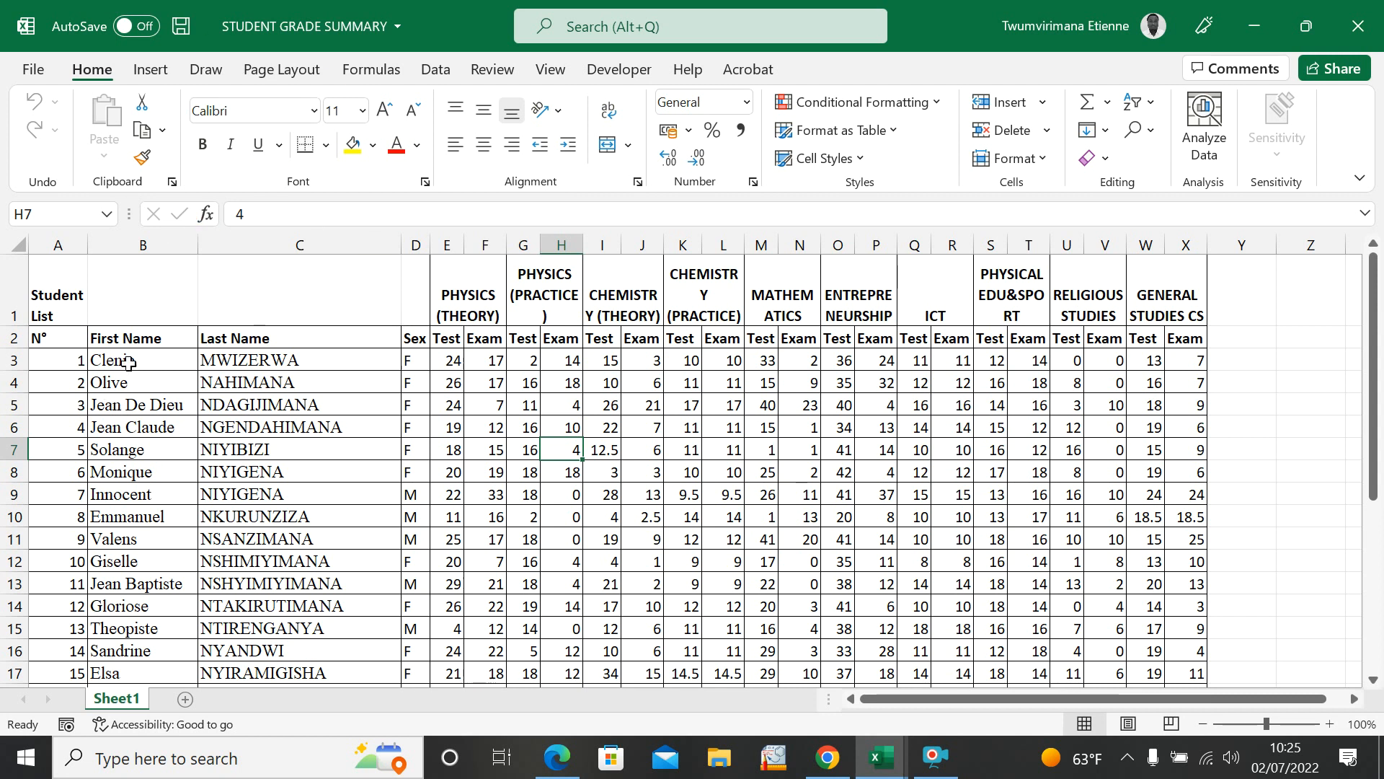
left_click_drag(111, 364, 251, 645)
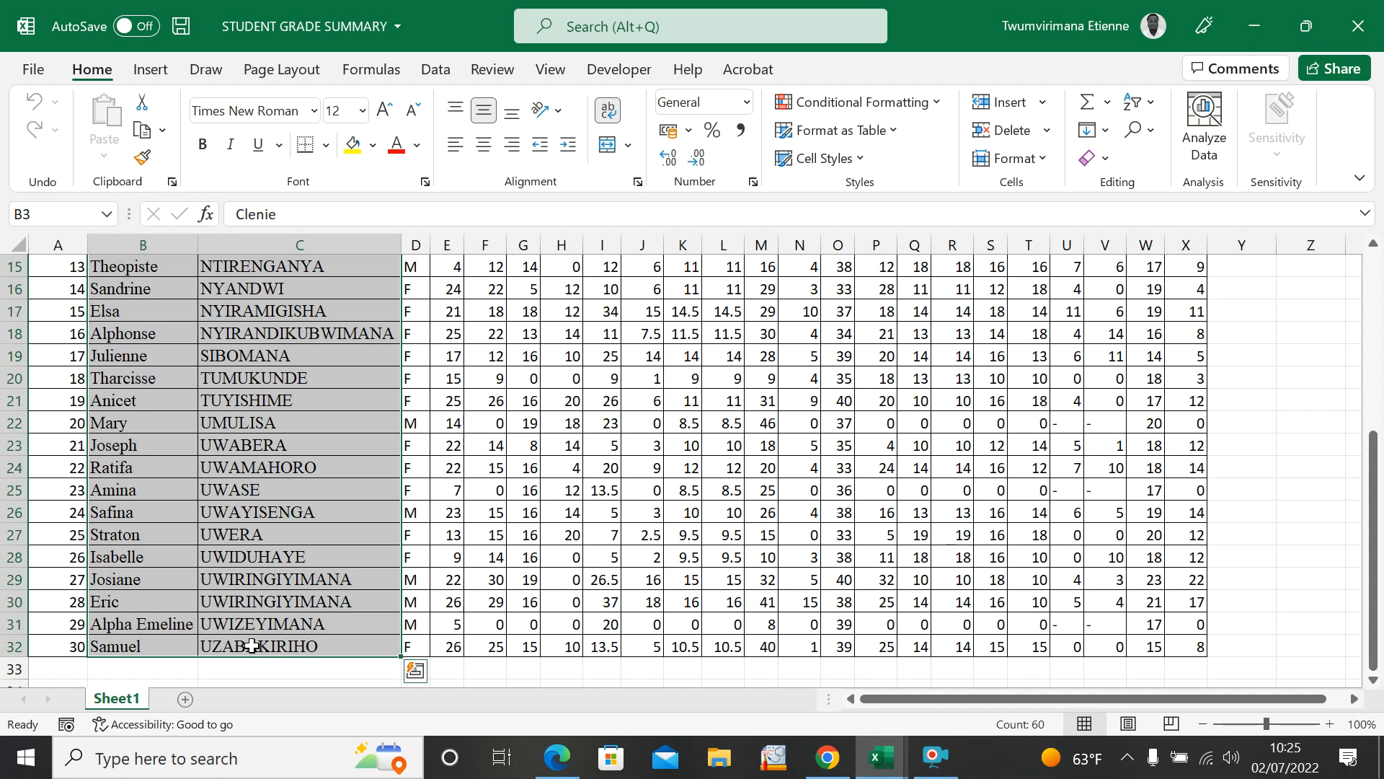
key("ctrl+c")
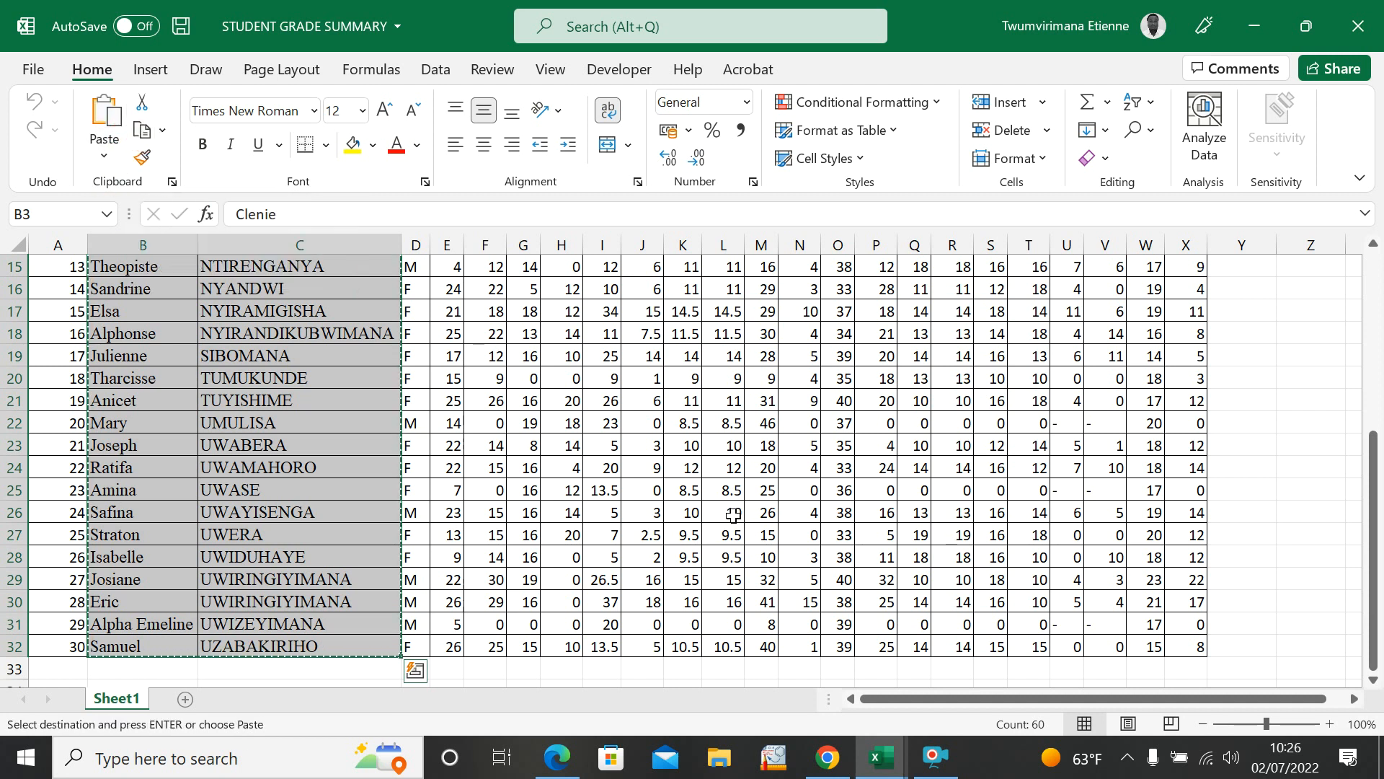
Step: Paste the copied names into the GS ST MM workbook, starting at the First Name cell of student 1
left_click(881, 757)
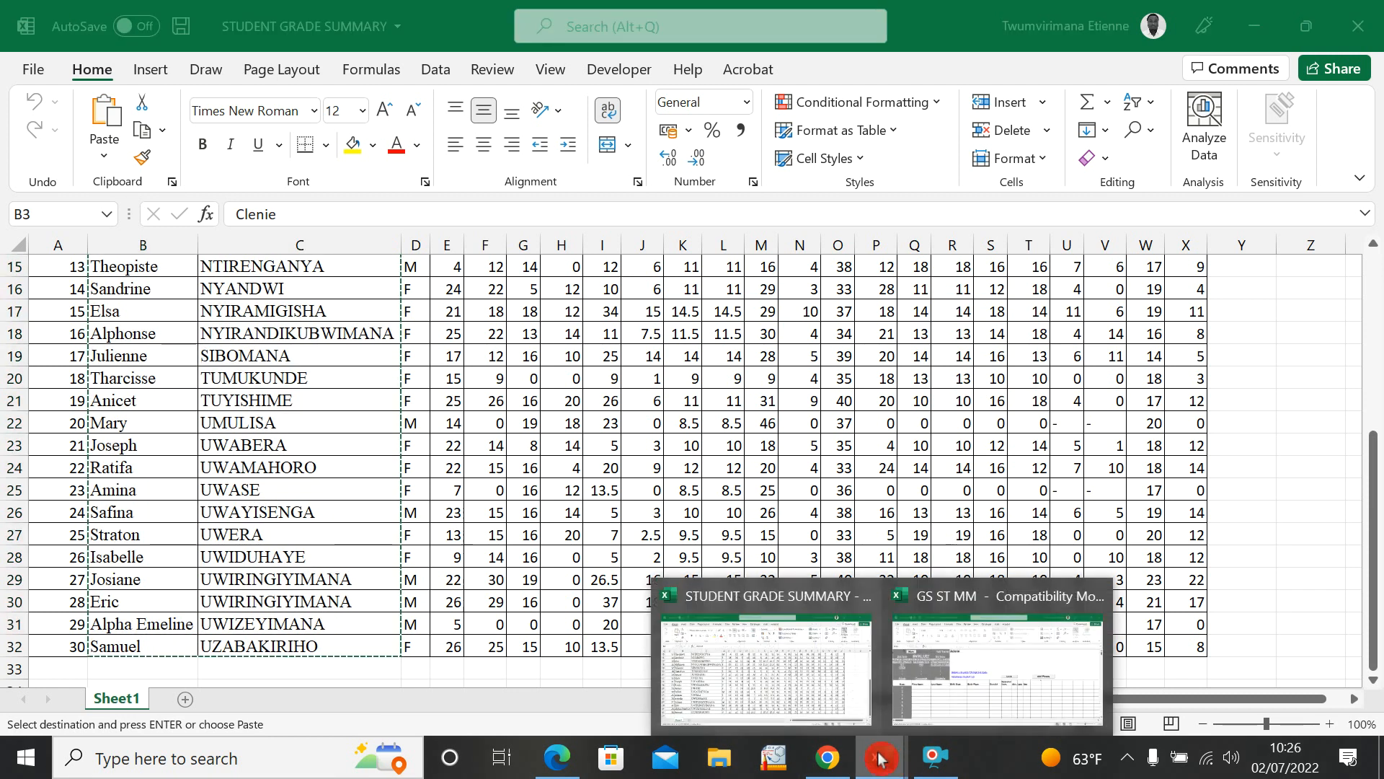
left_click(926, 672)
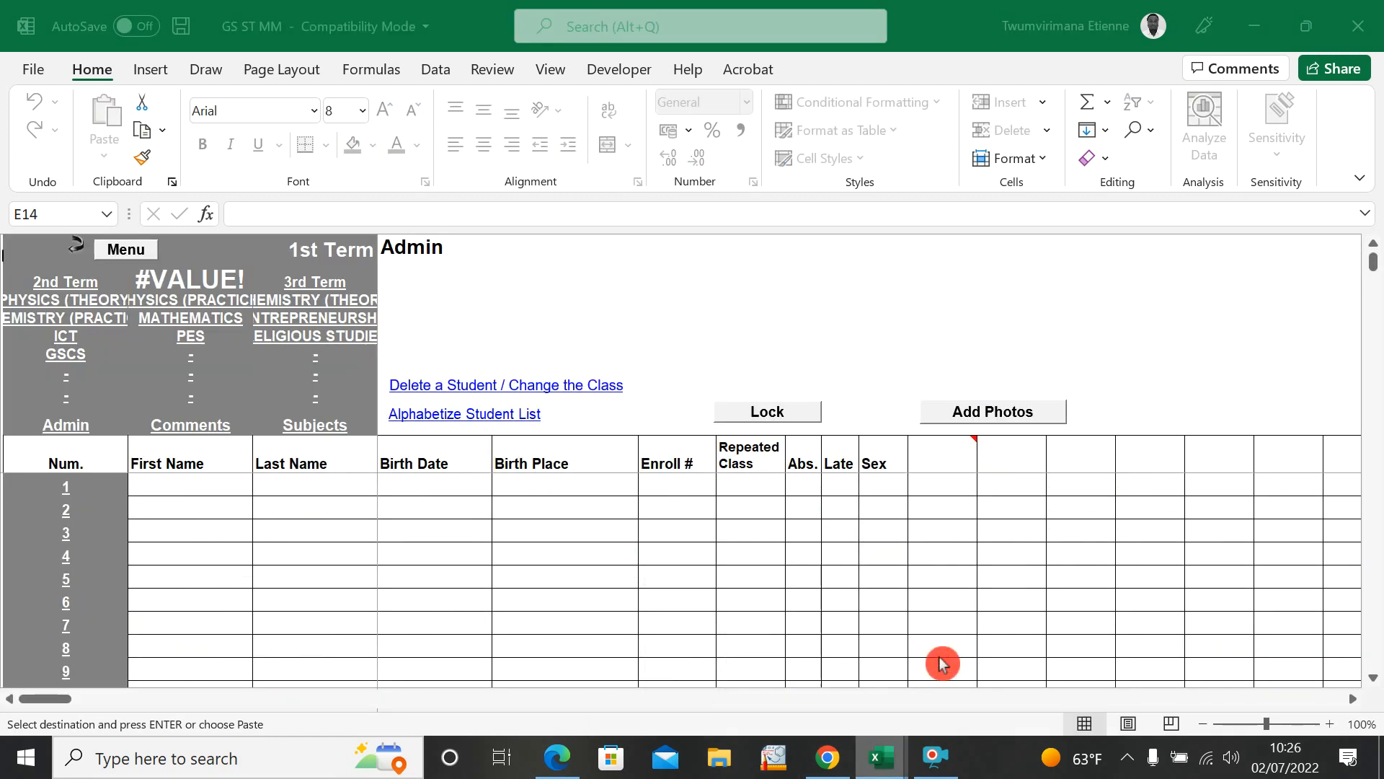
right_click(166, 482)
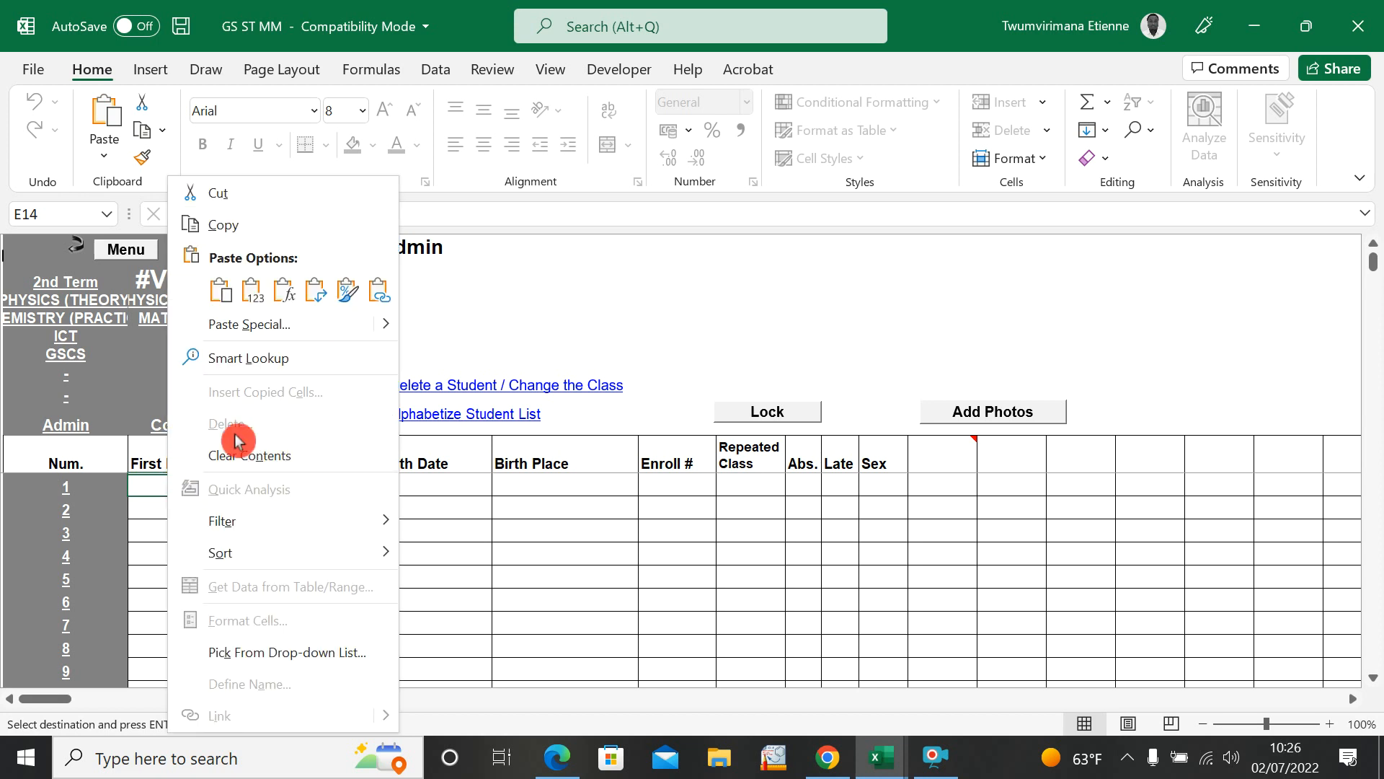
left_click(225, 292)
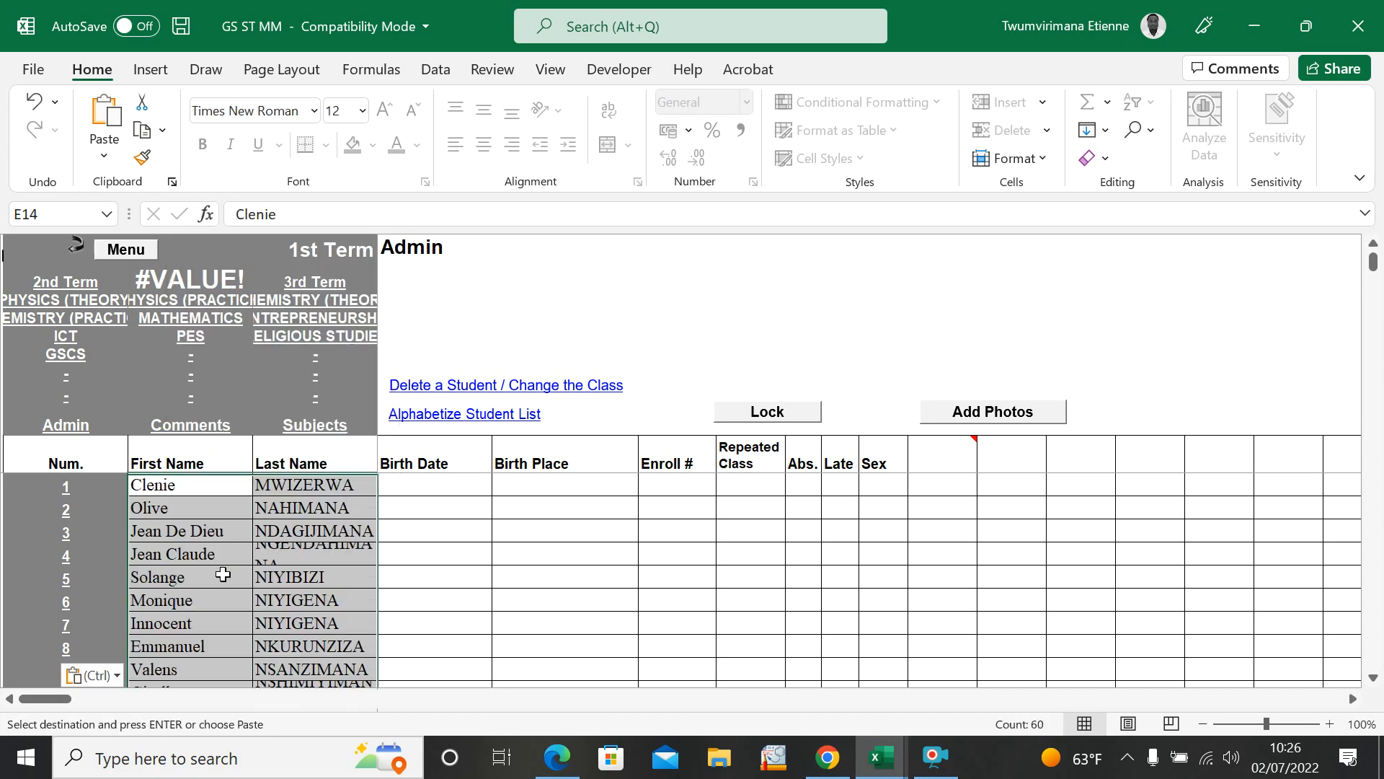
scroll(223, 573, "down", 10)
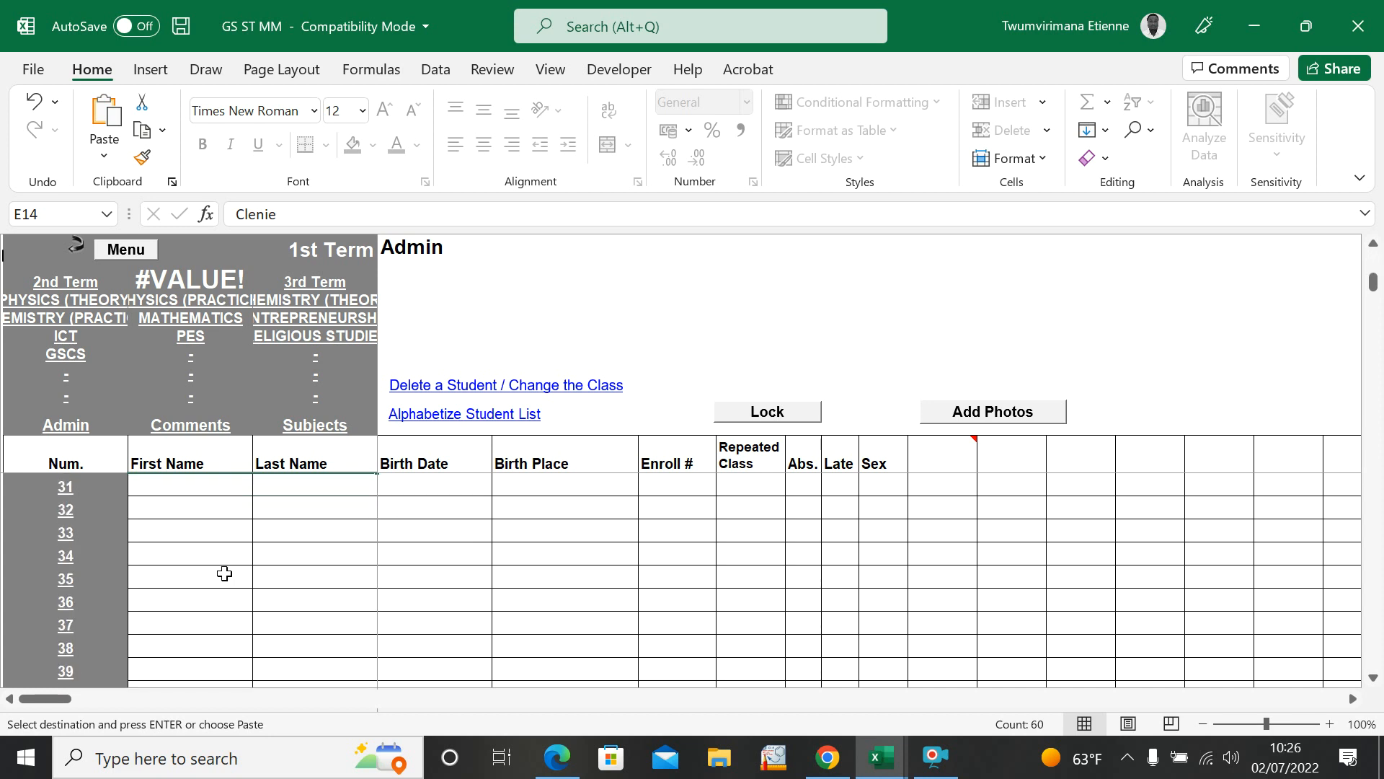
scroll(225, 573, "up", 5)
mouse_move(1378, 274)
left_mouse_down()
mouse_move(1377, 289)
mouse_move(1377, 264)
left_mouse_up()
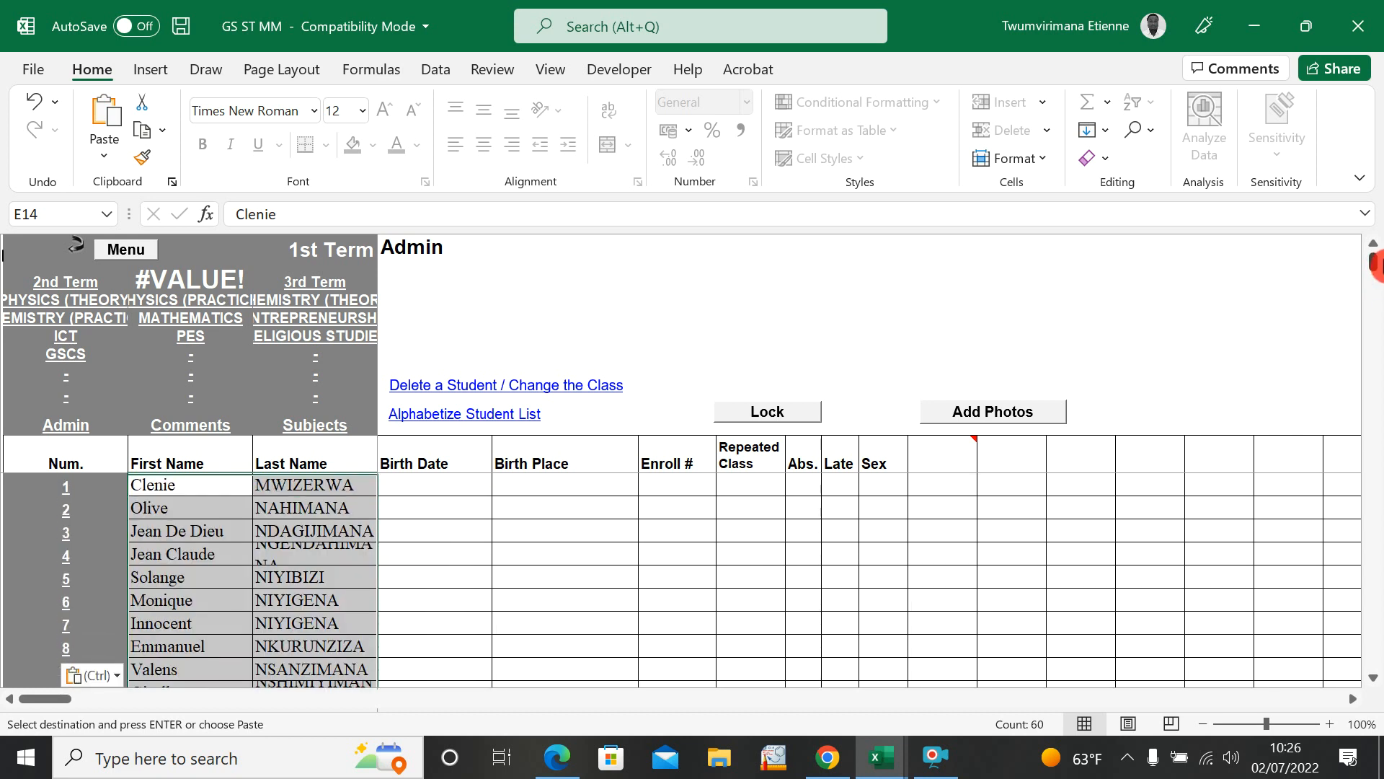
left_click(259, 551)
left_click(390, 490)
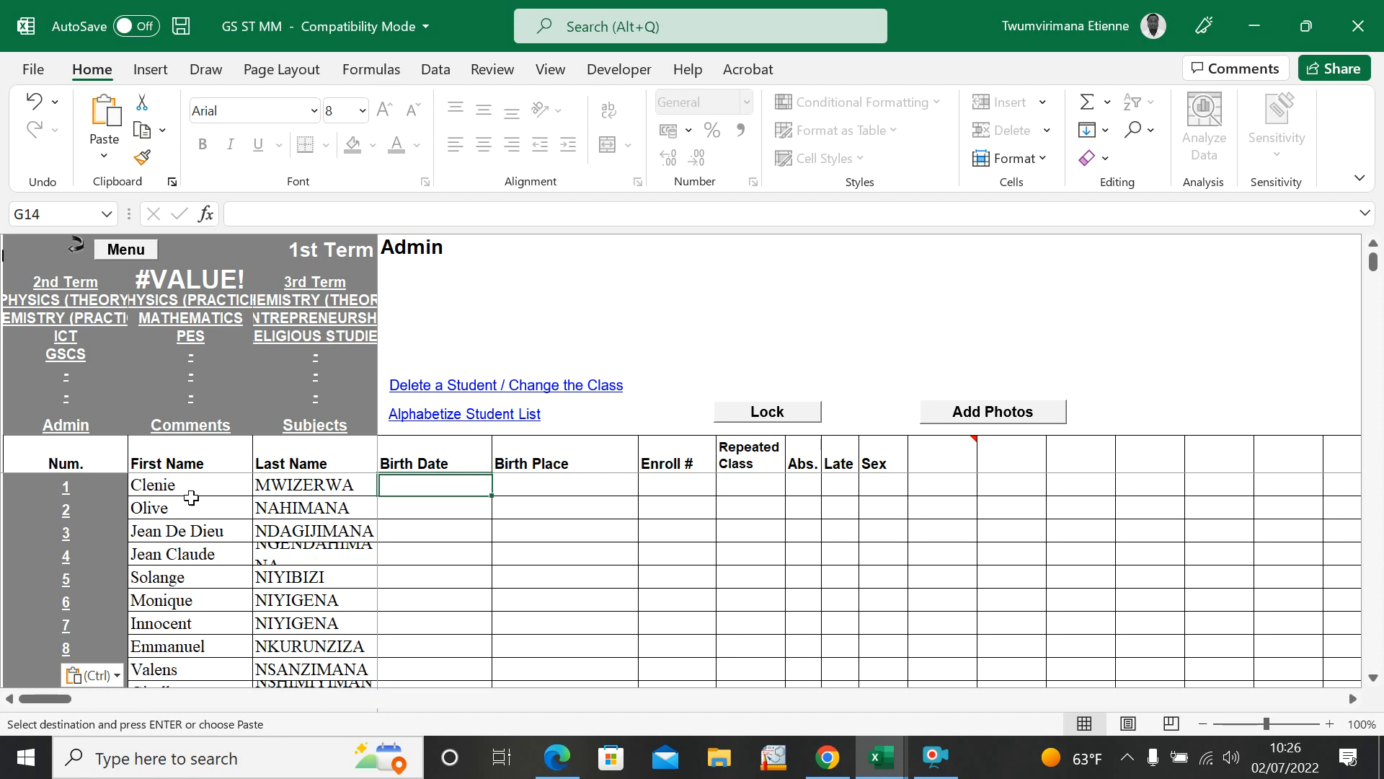
Step: Copy the Sex values of all 30 students, D3 to D32, from STUDENT GRADE SUMMARY into the Sex column of GS ST MM
left_click(514, 479)
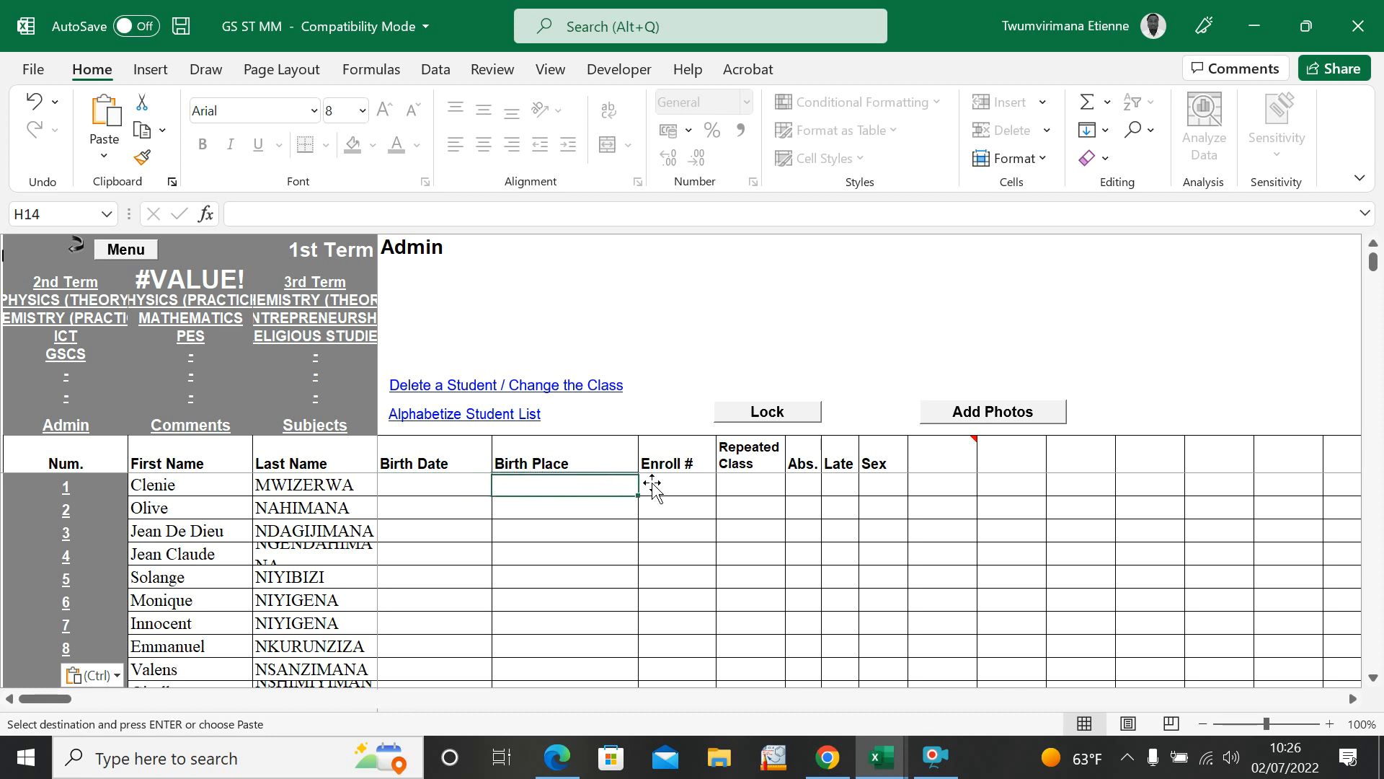
left_click(885, 481)
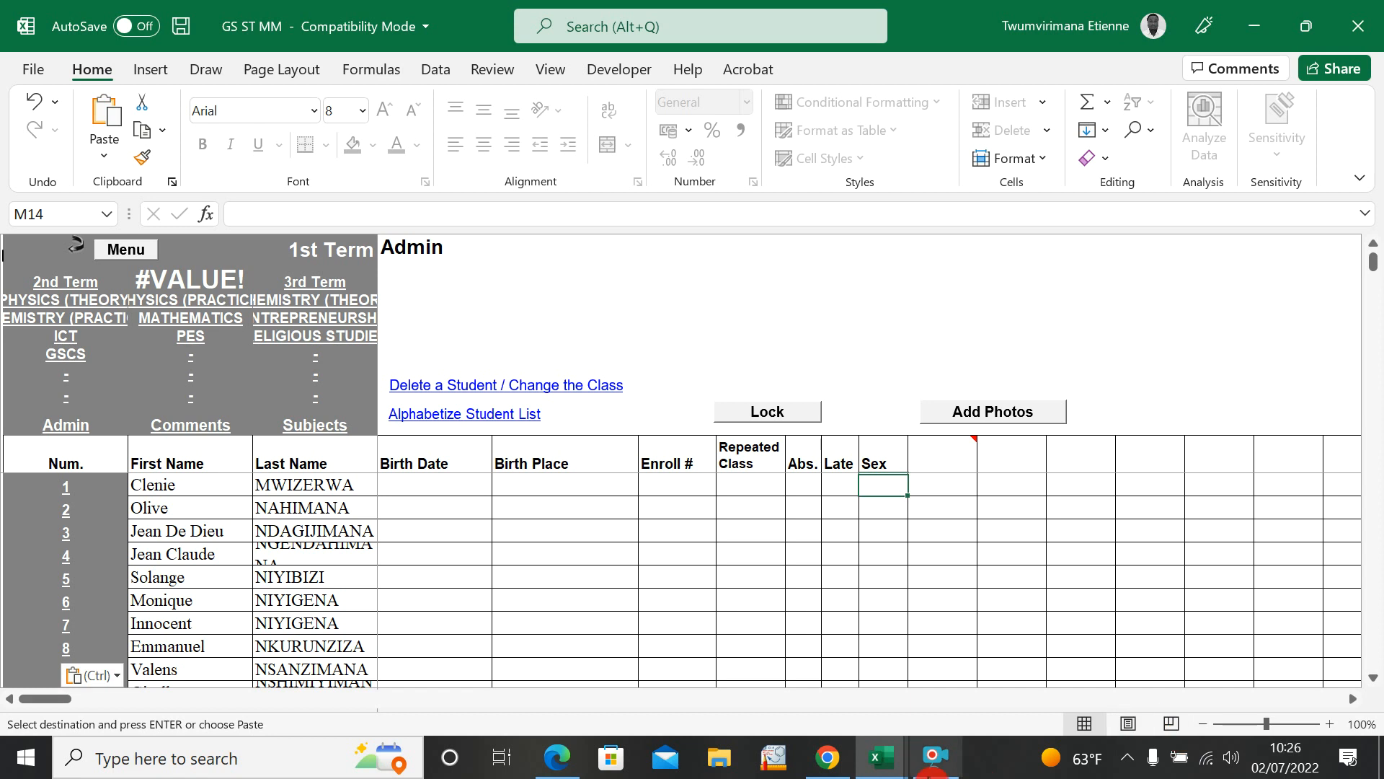
left_click(881, 757)
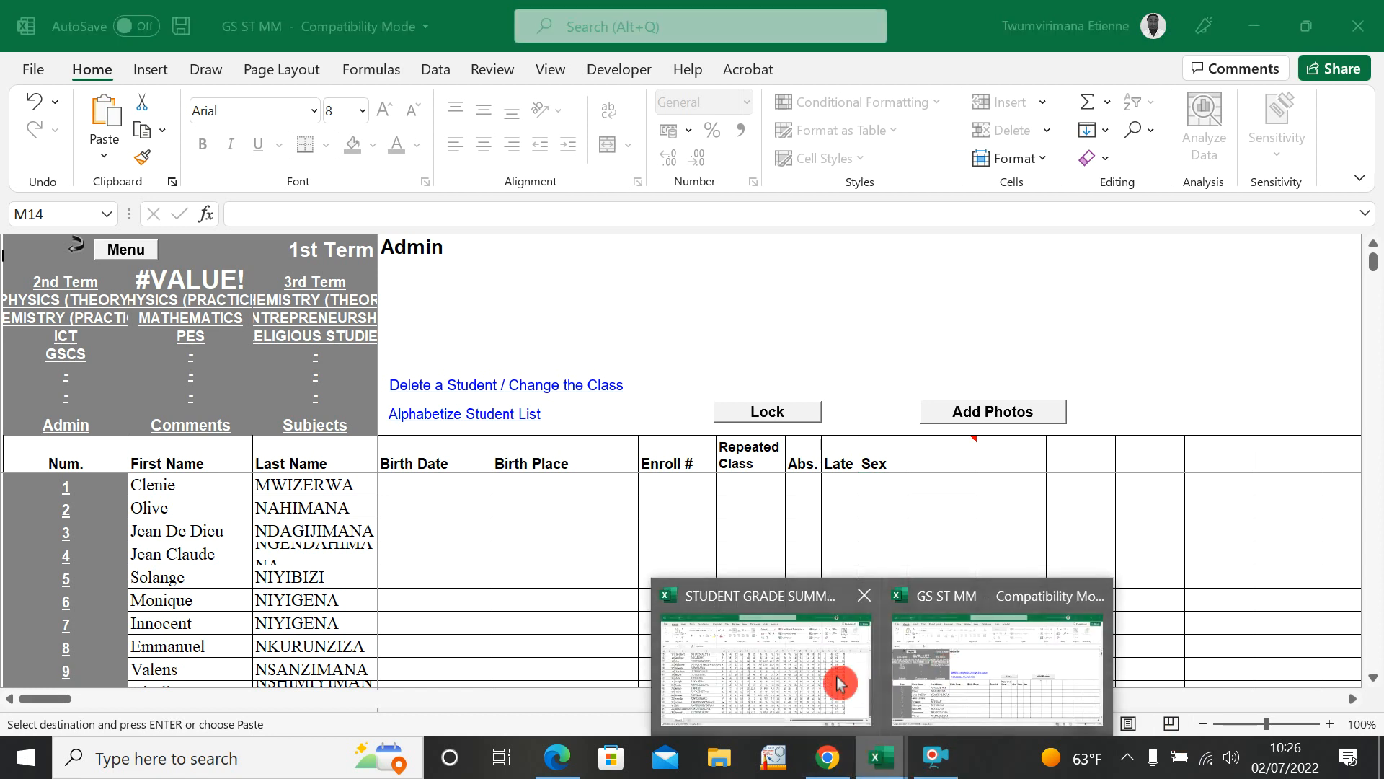
left_click(809, 661)
scroll(557, 360, "up", 5)
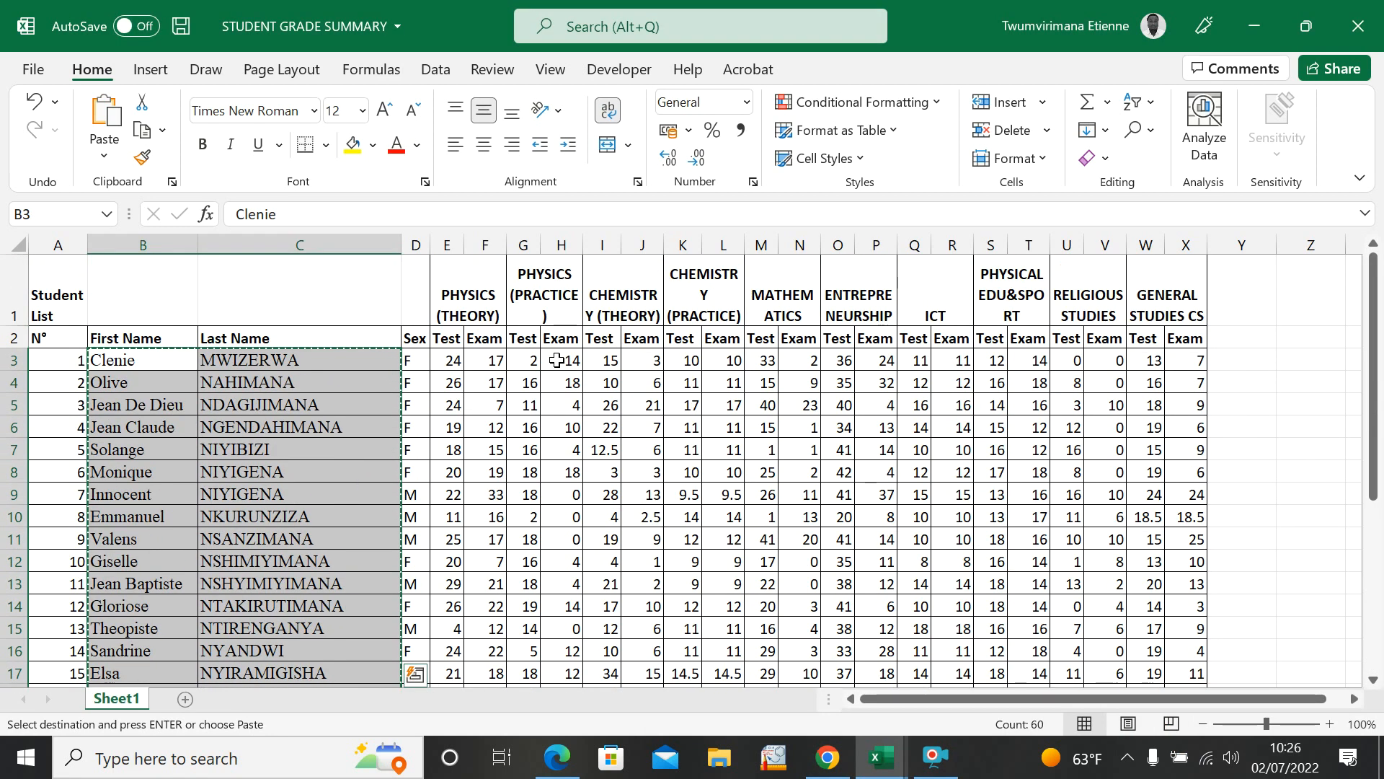
left_click_drag(414, 360, 407, 642)
key("ctrl+c")
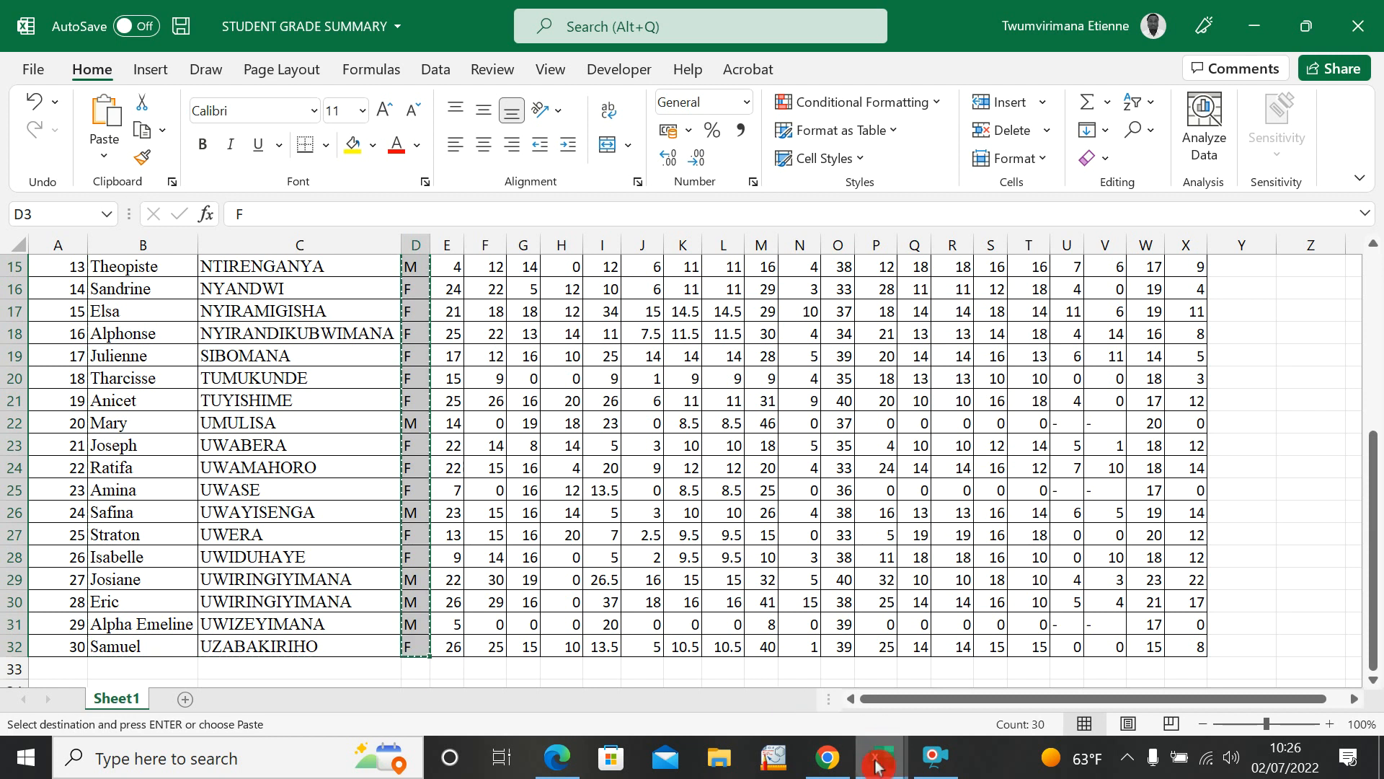
left_click(877, 764)
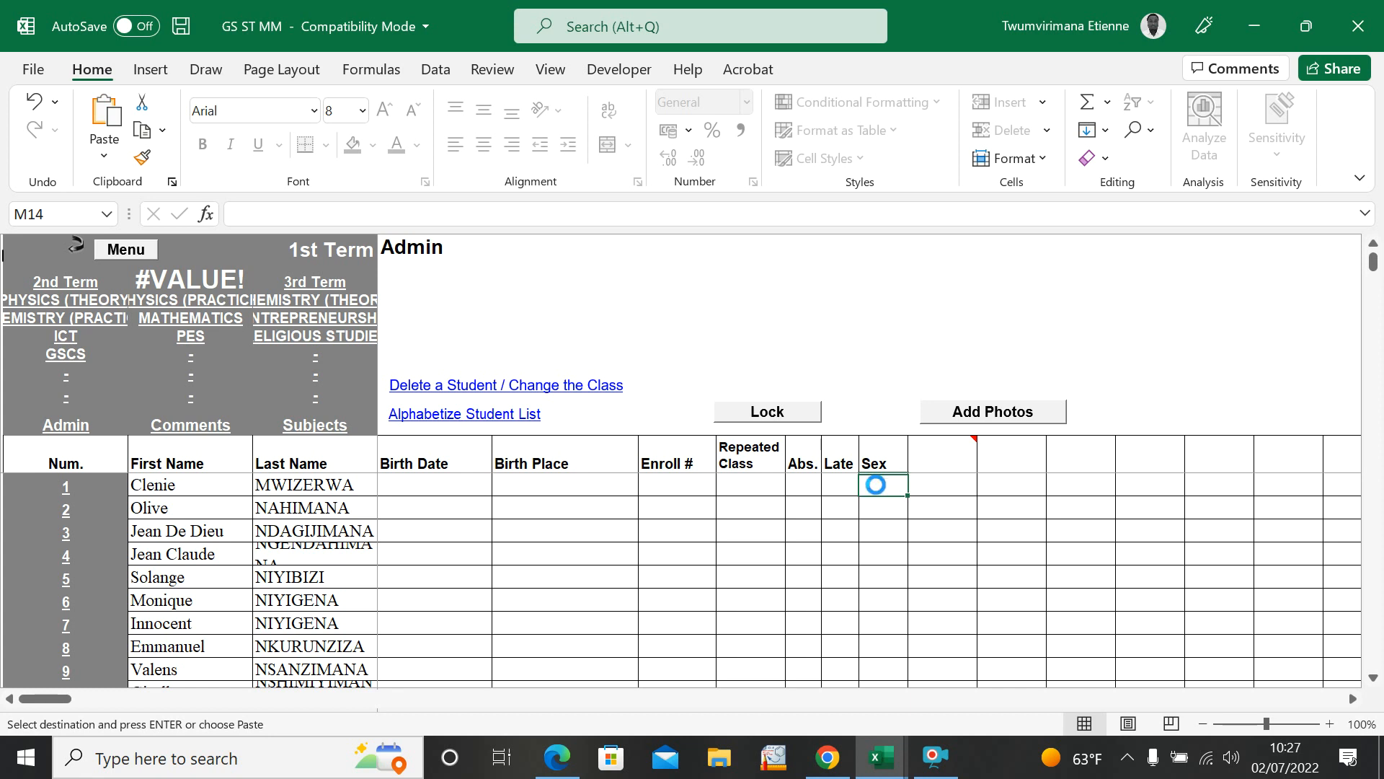
left_click(949, 493)
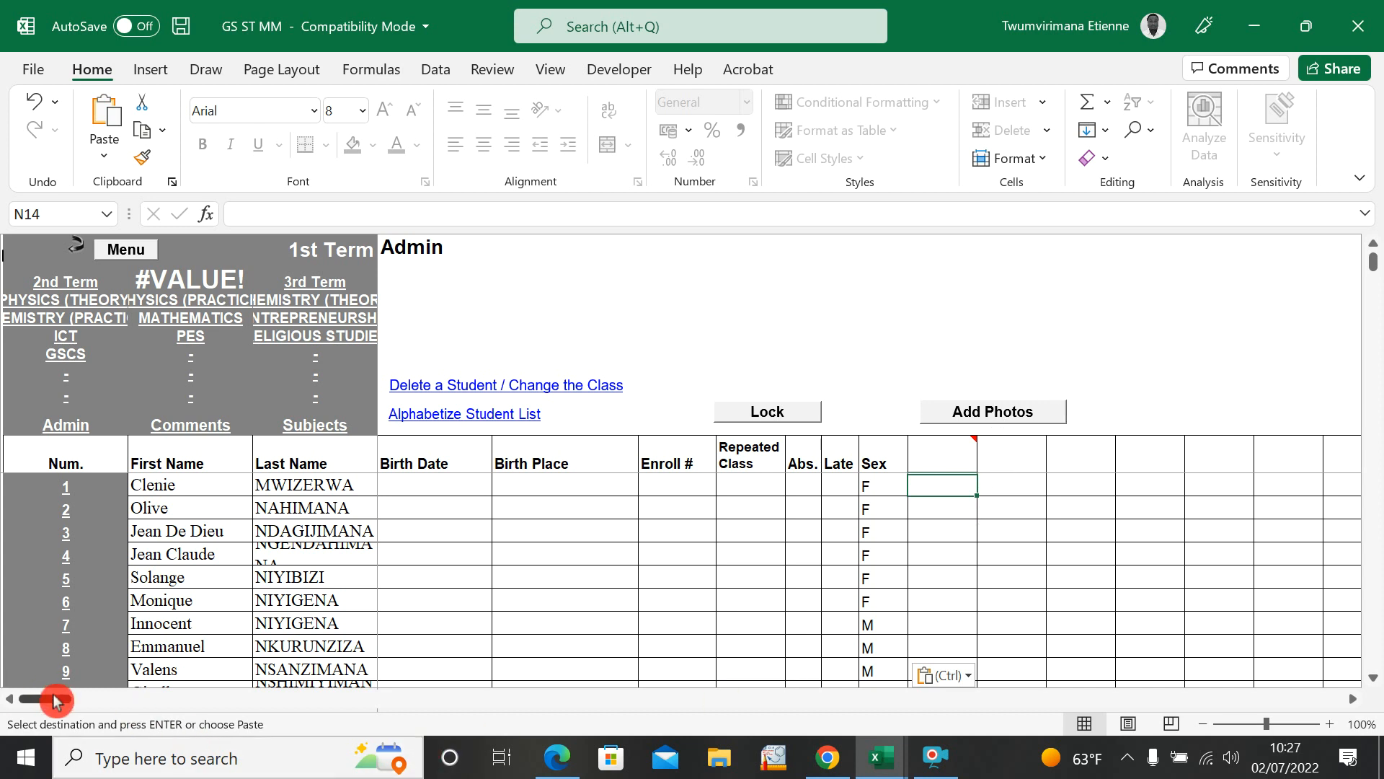
Step: Look at the Add Photos page and the photo file selection for student 1, and return to the Admin list without choosing a file
left_click(1000, 425)
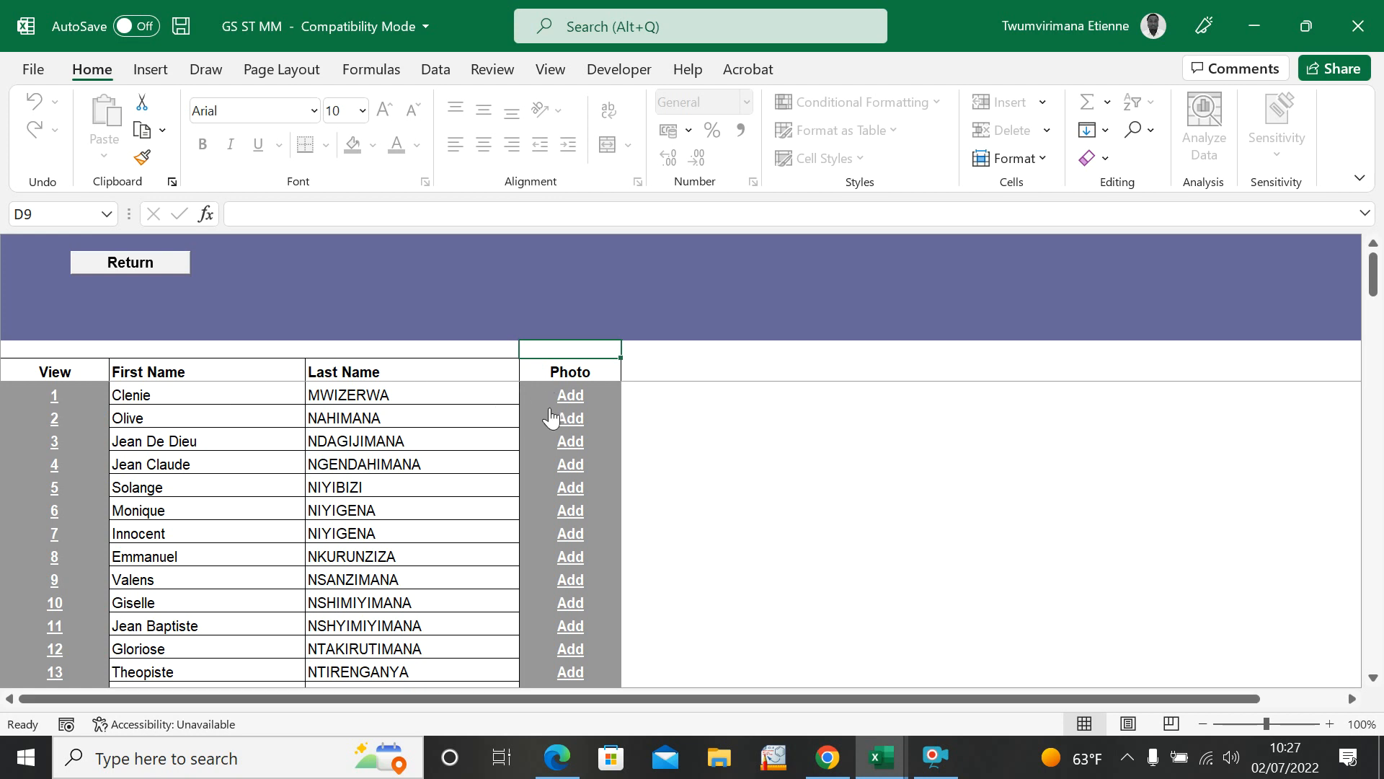
left_click(574, 398)
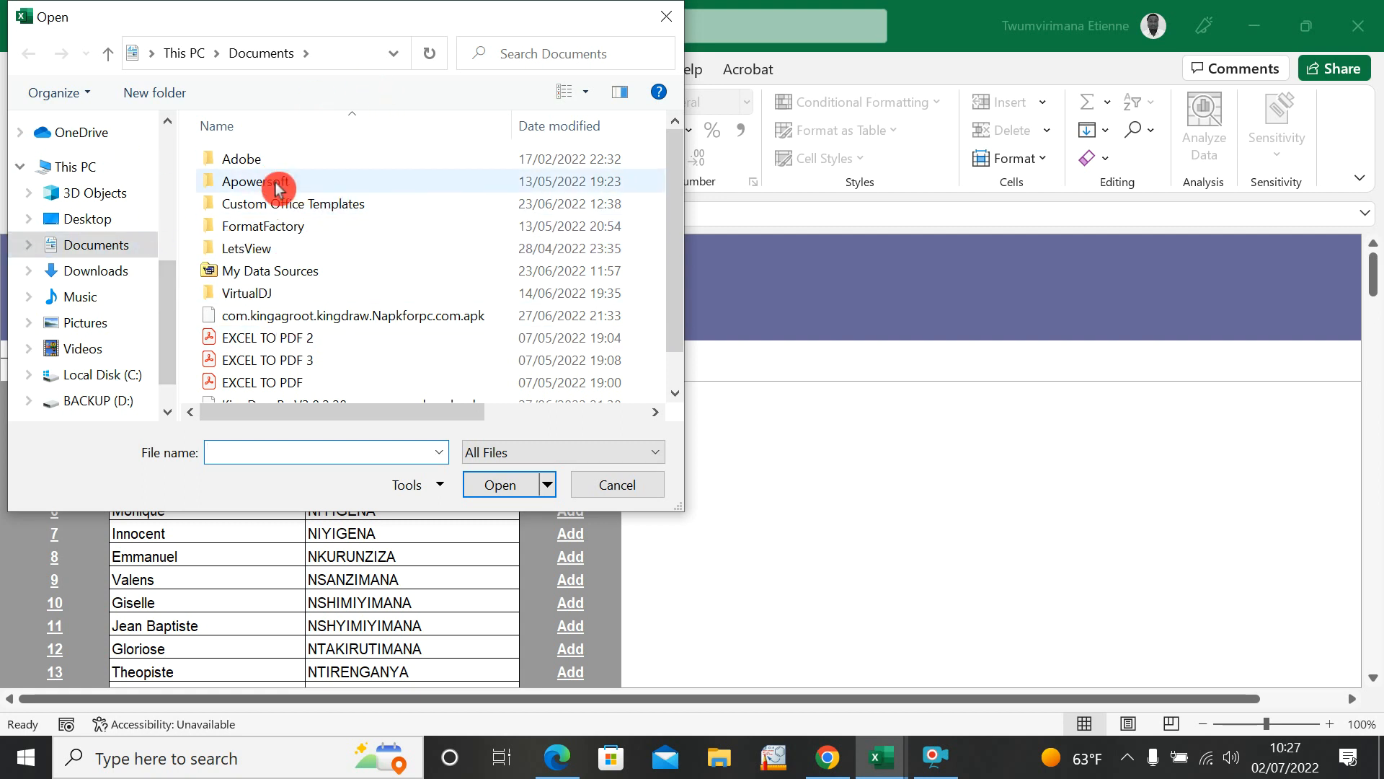
left_click(603, 496)
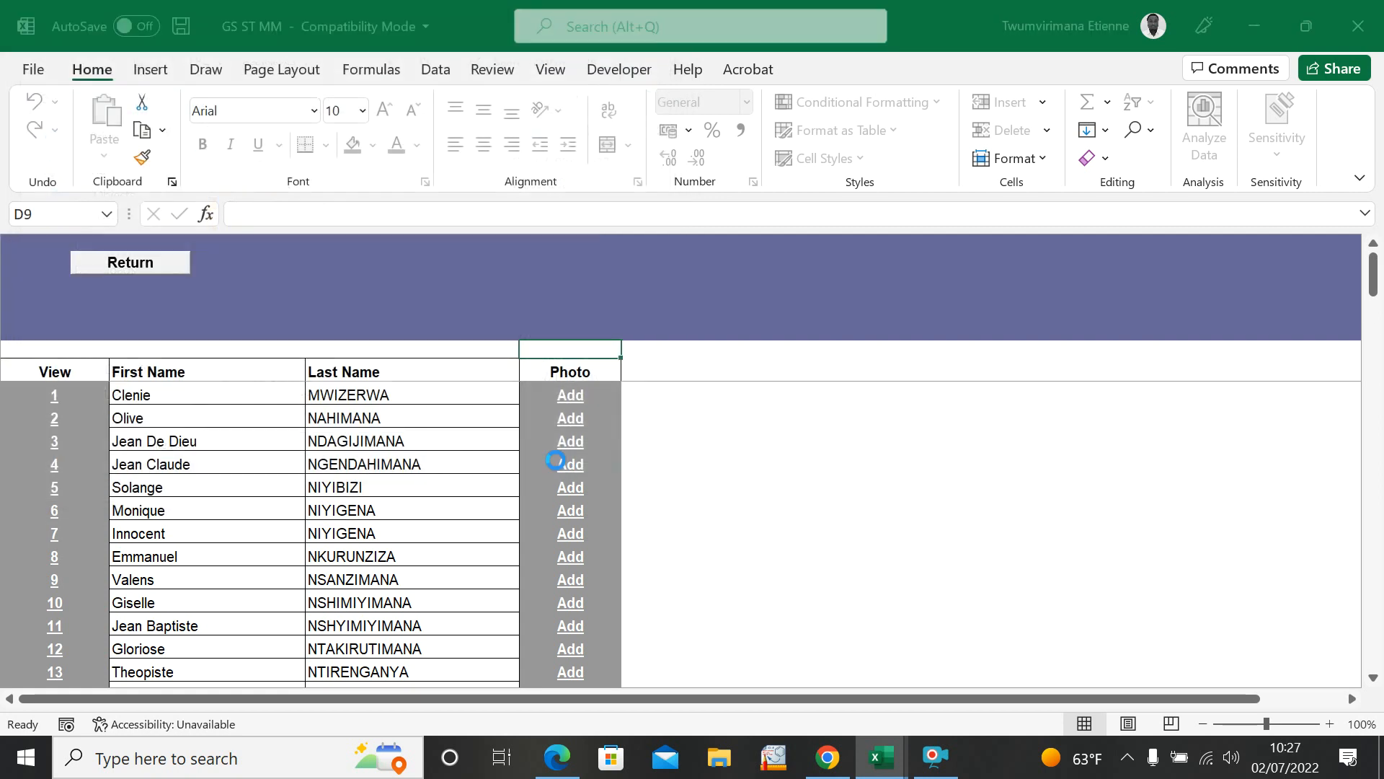
left_click(730, 448)
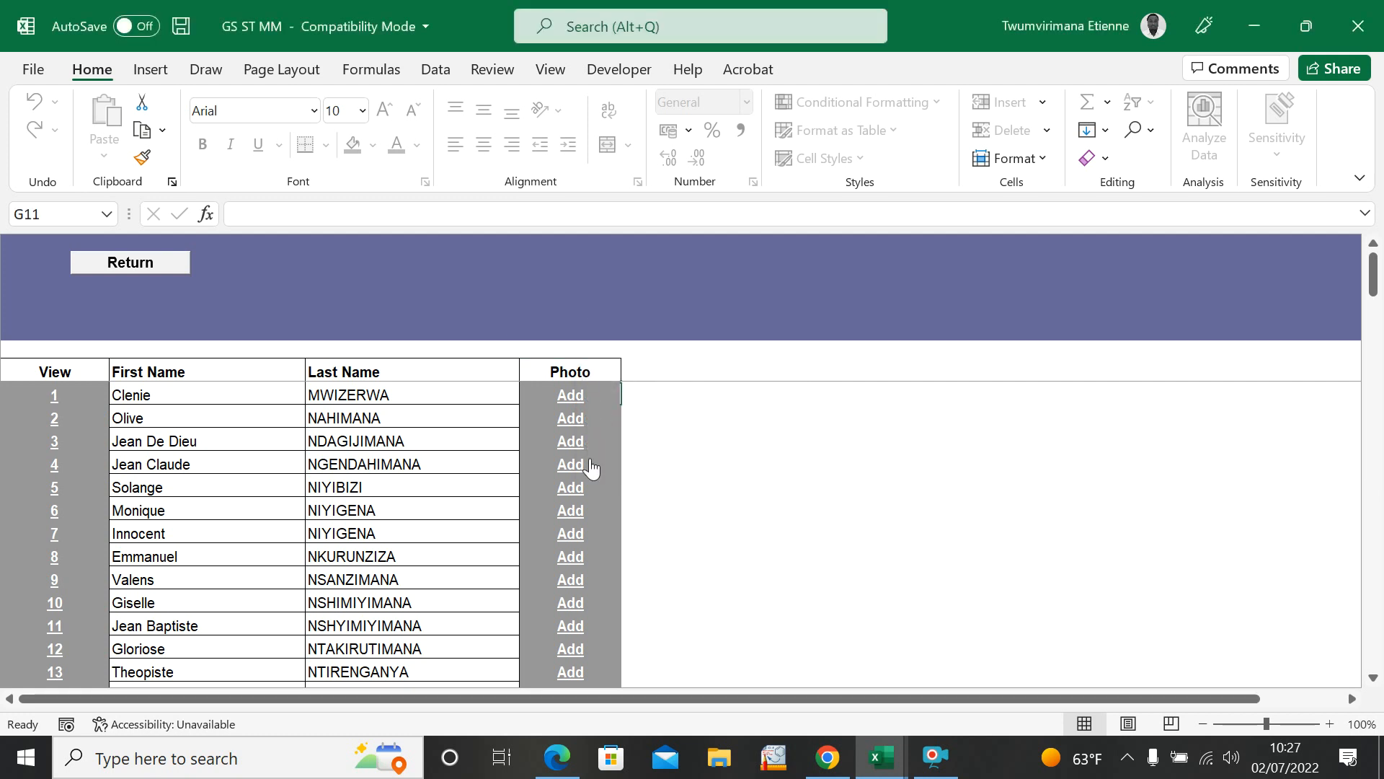
left_click(151, 274)
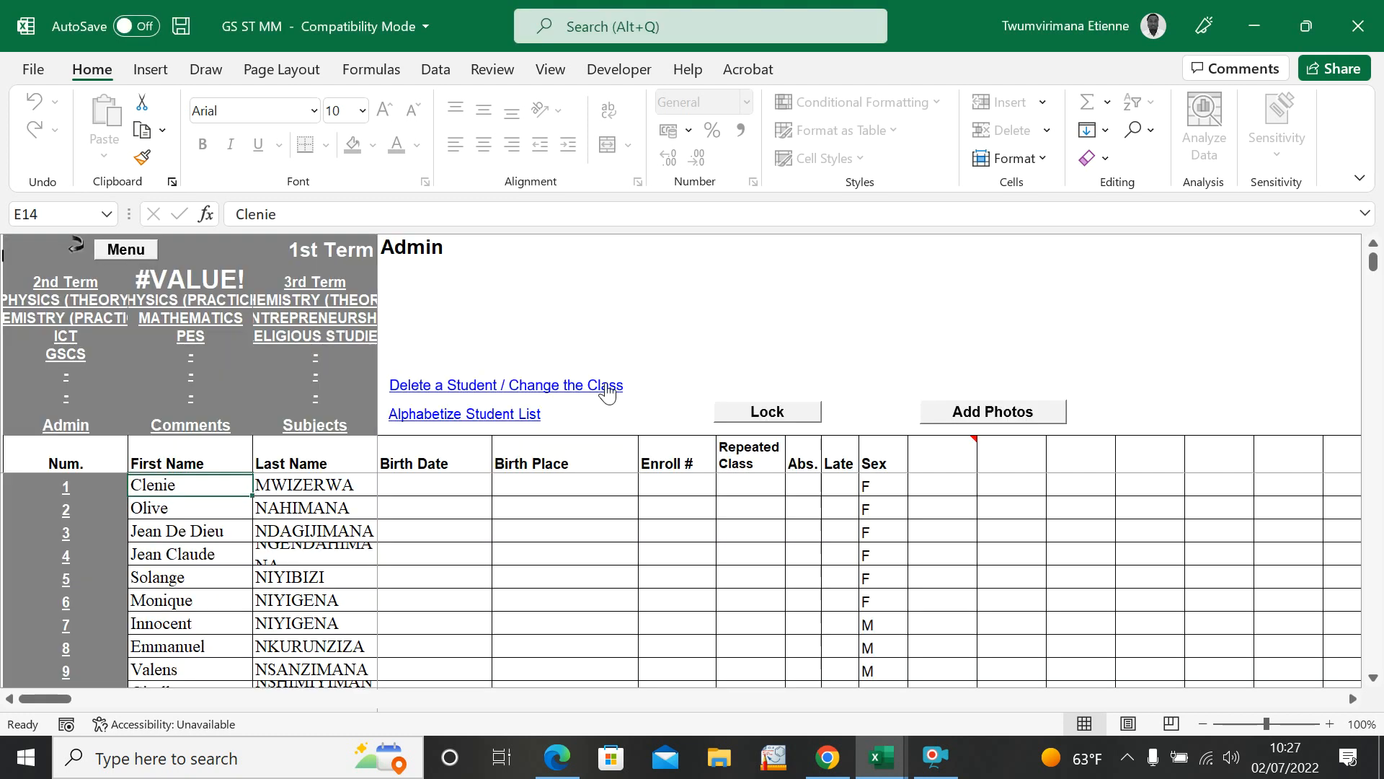
Step: Examine the PHYSICS (THEORY) mark columns in the 1st Term sheet, especially Exr1 to Exr5 for student 1
left_click_drag(46, 700, 137, 733)
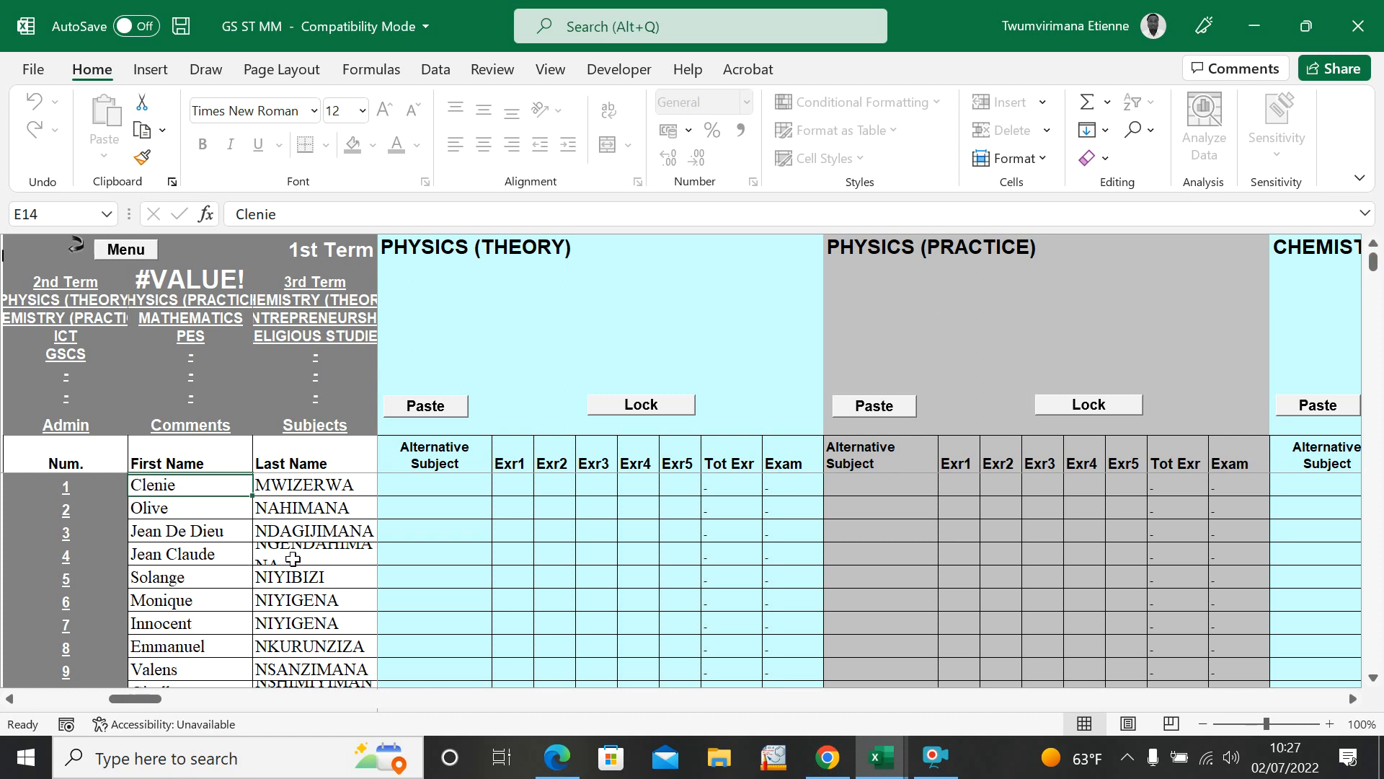
left_click(548, 508)
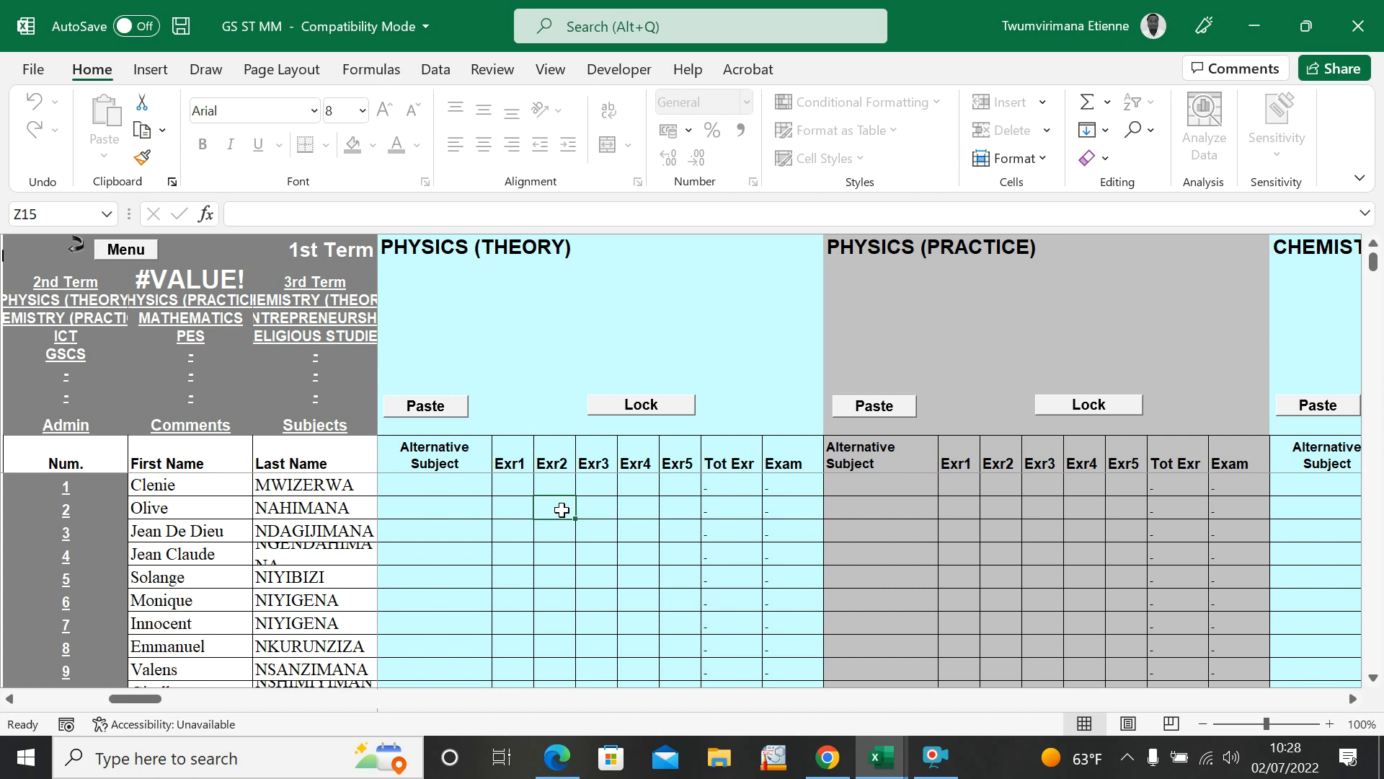
left_click(1098, 434)
left_click(9, 698)
left_click(524, 487)
left_click(566, 484)
left_click(601, 483)
left_click(627, 480)
left_click(673, 482)
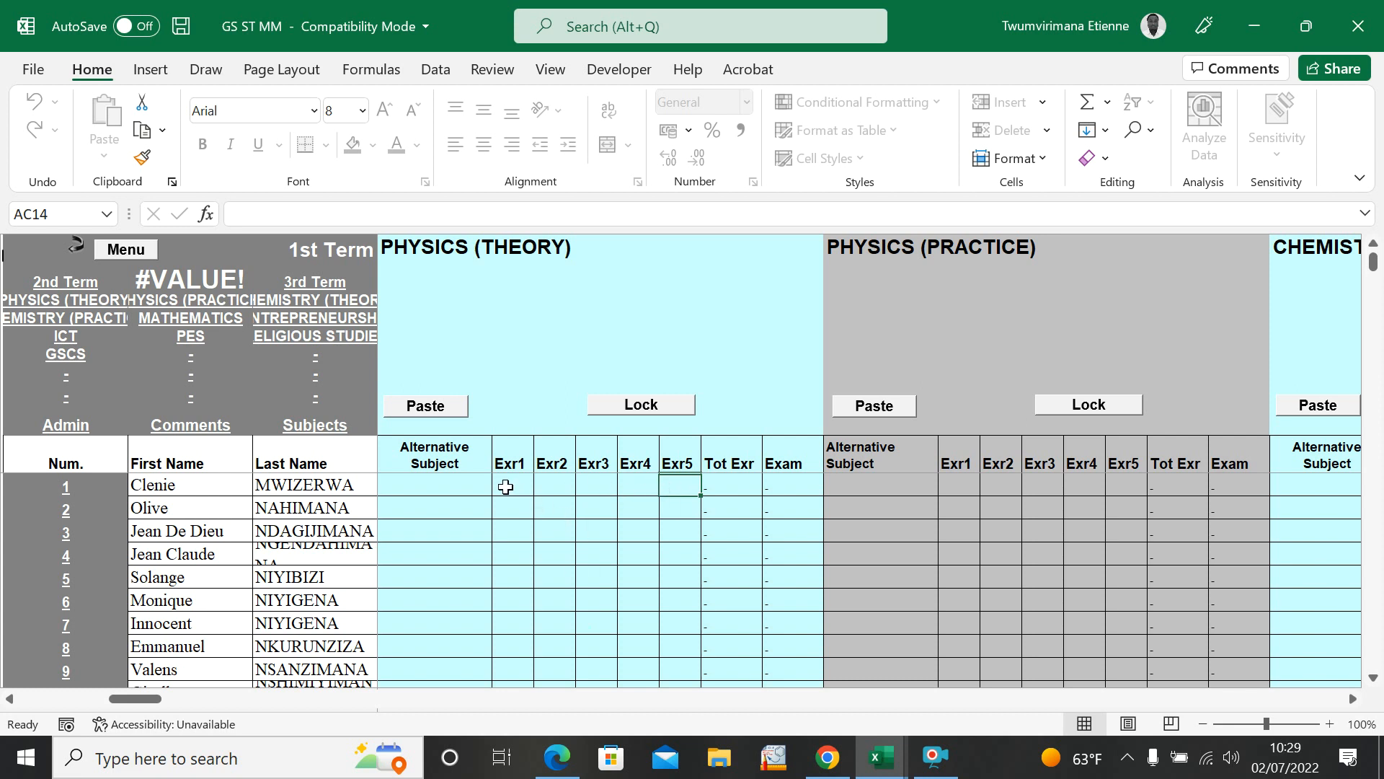
left_click(585, 482)
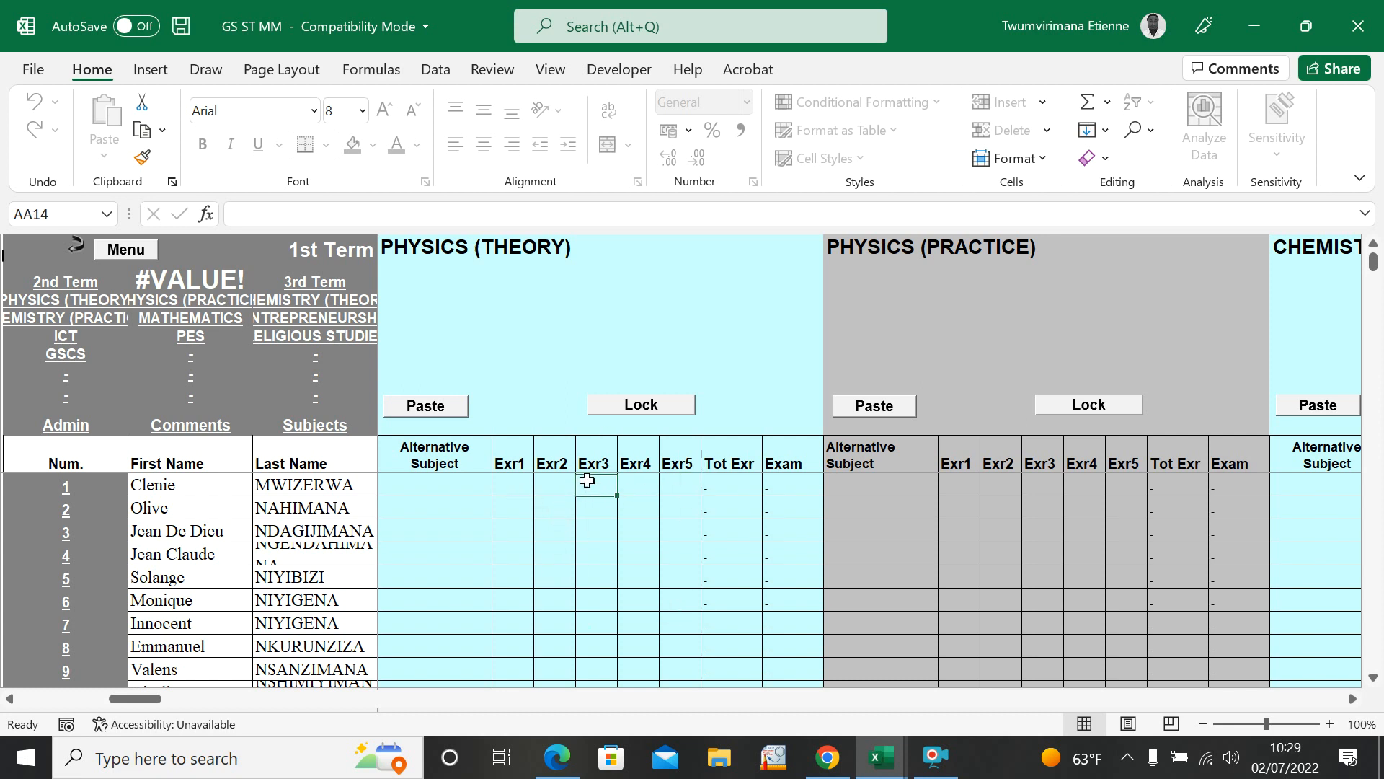
left_click(639, 482)
left_click(673, 486)
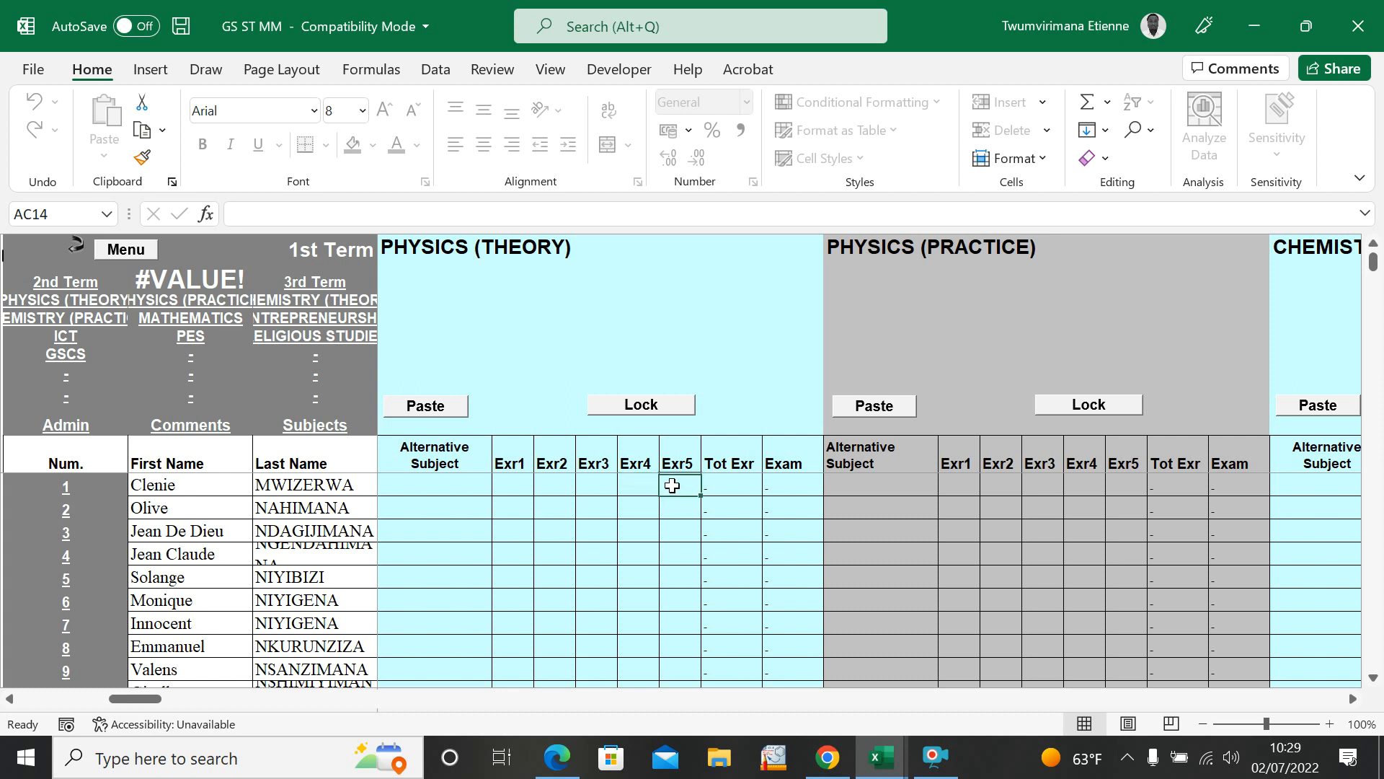
left_click(531, 490)
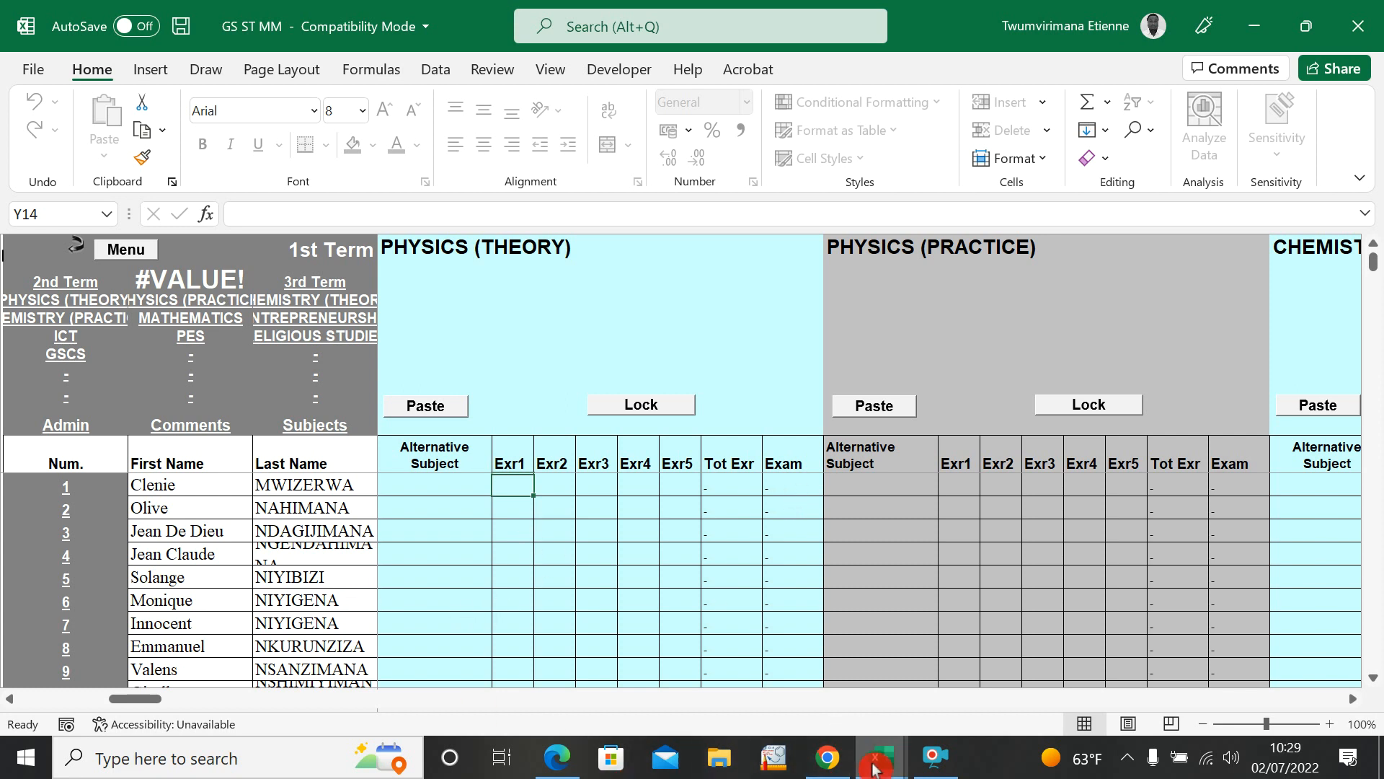
Step: Copy the PHYSICS (THEORY) test marks, E3 to E32, from STUDENT GRADE SUMMARY into the subject's Exr5 column in GS ST MM
mouse_move(874, 767)
left_click(803, 689)
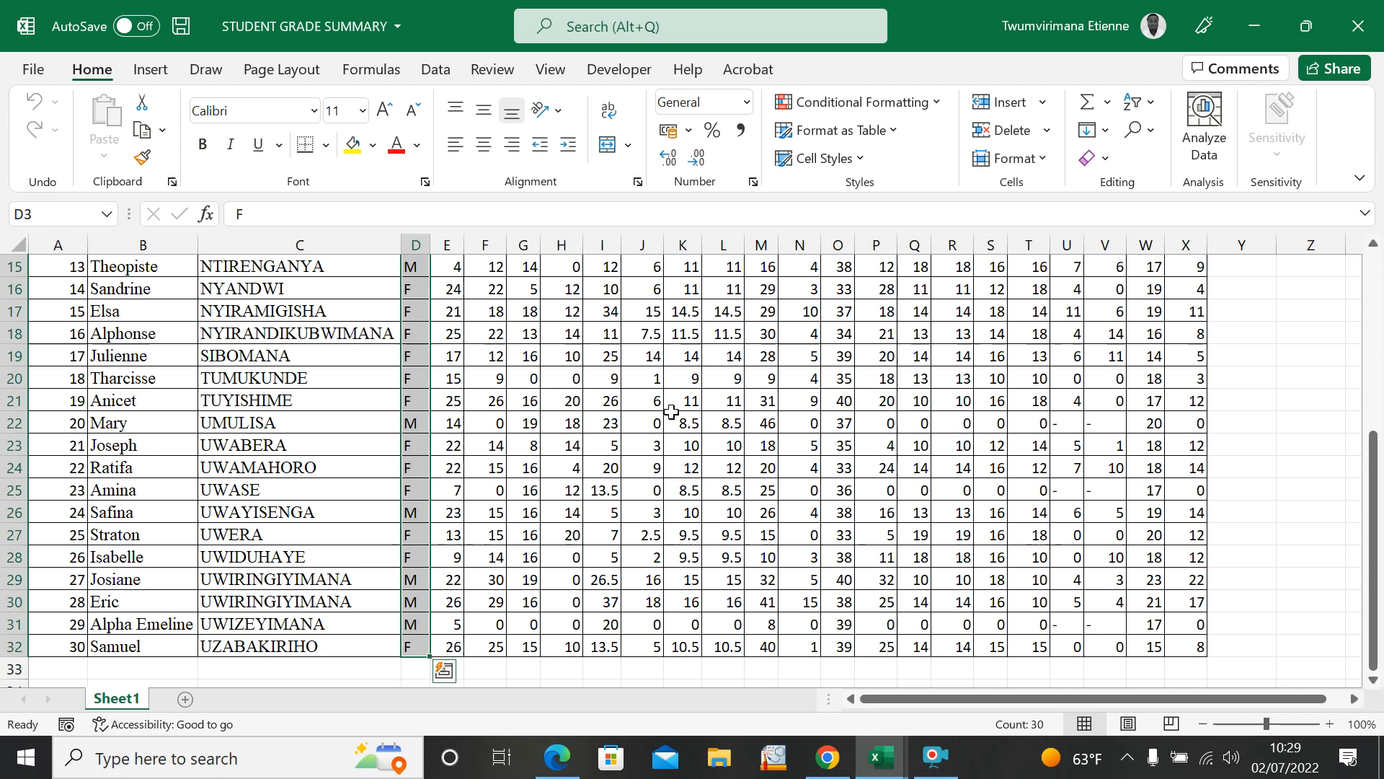
scroll(670, 411, "up", 5)
left_click_drag(442, 357, 441, 653)
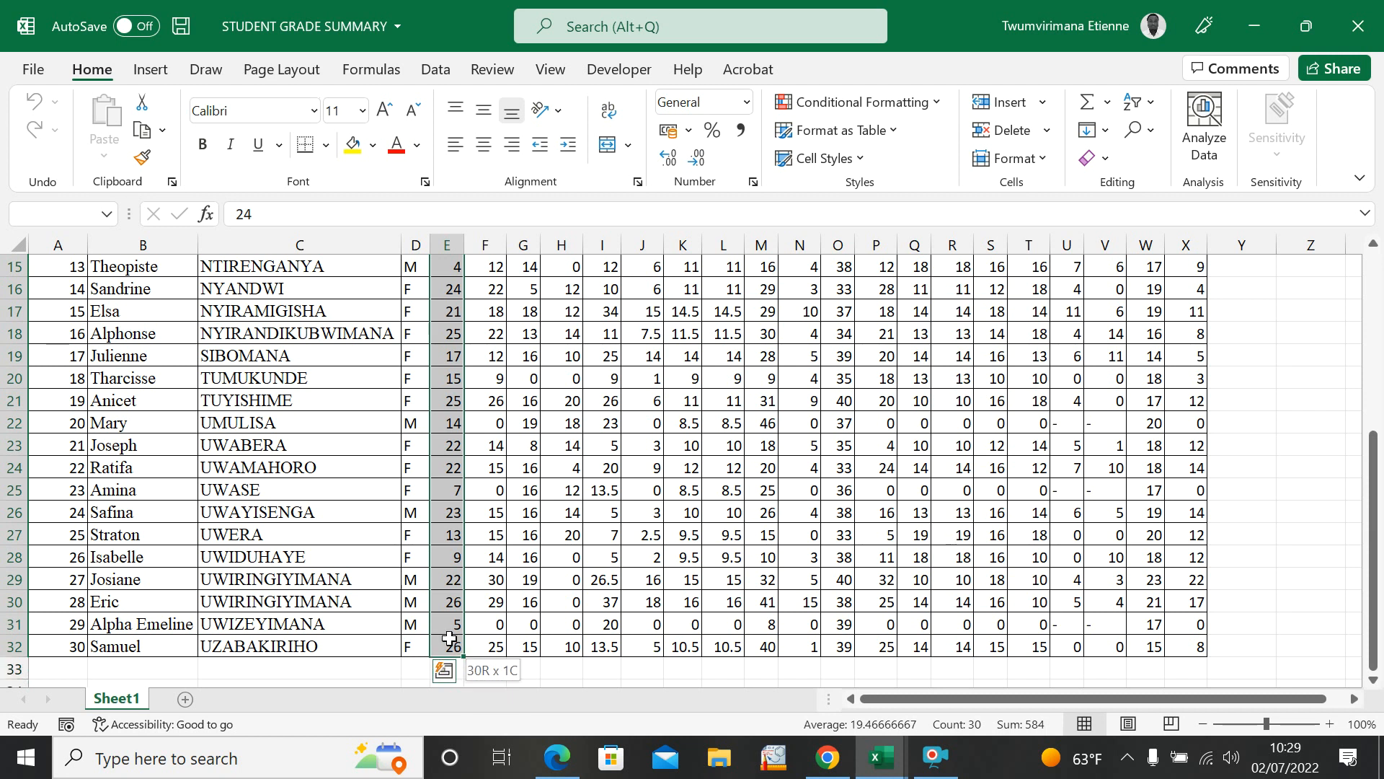
key("ctrl+c")
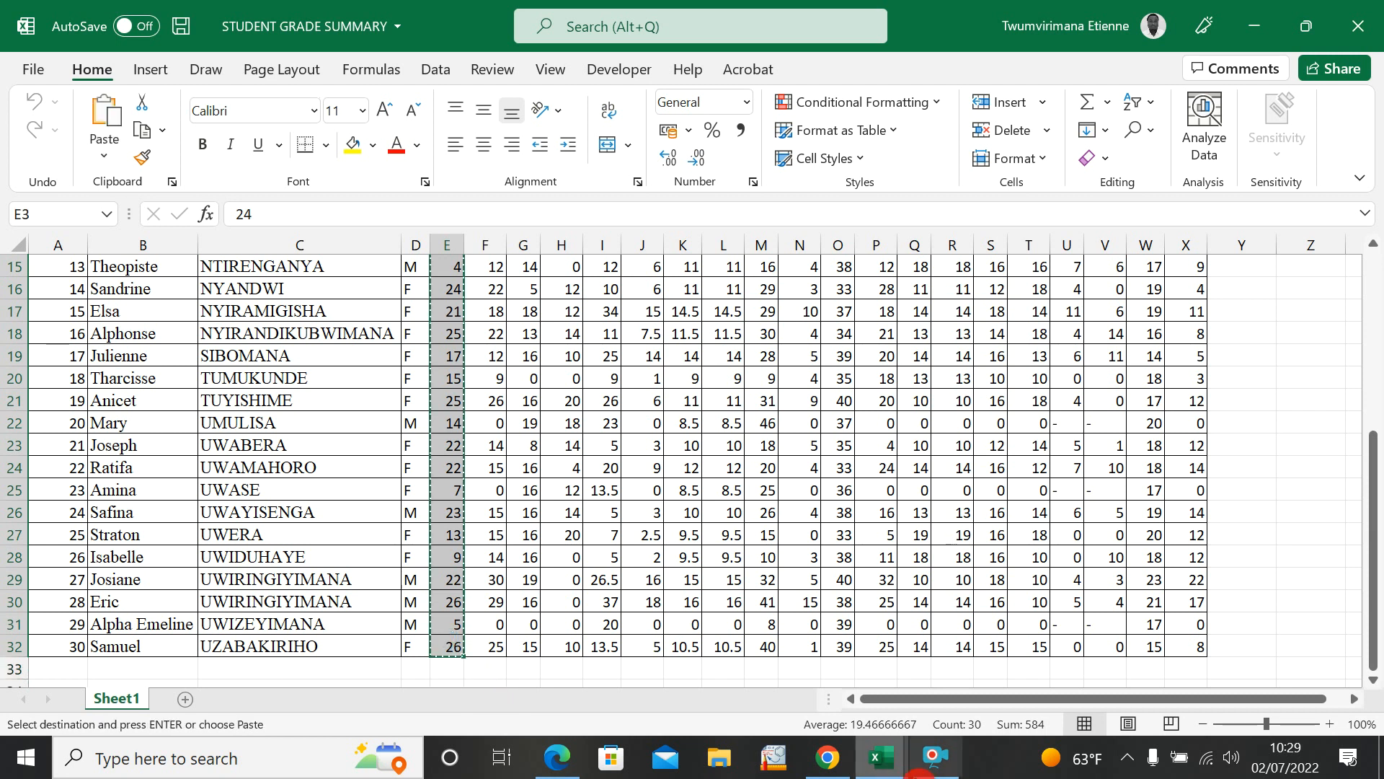
mouse_move(879, 768)
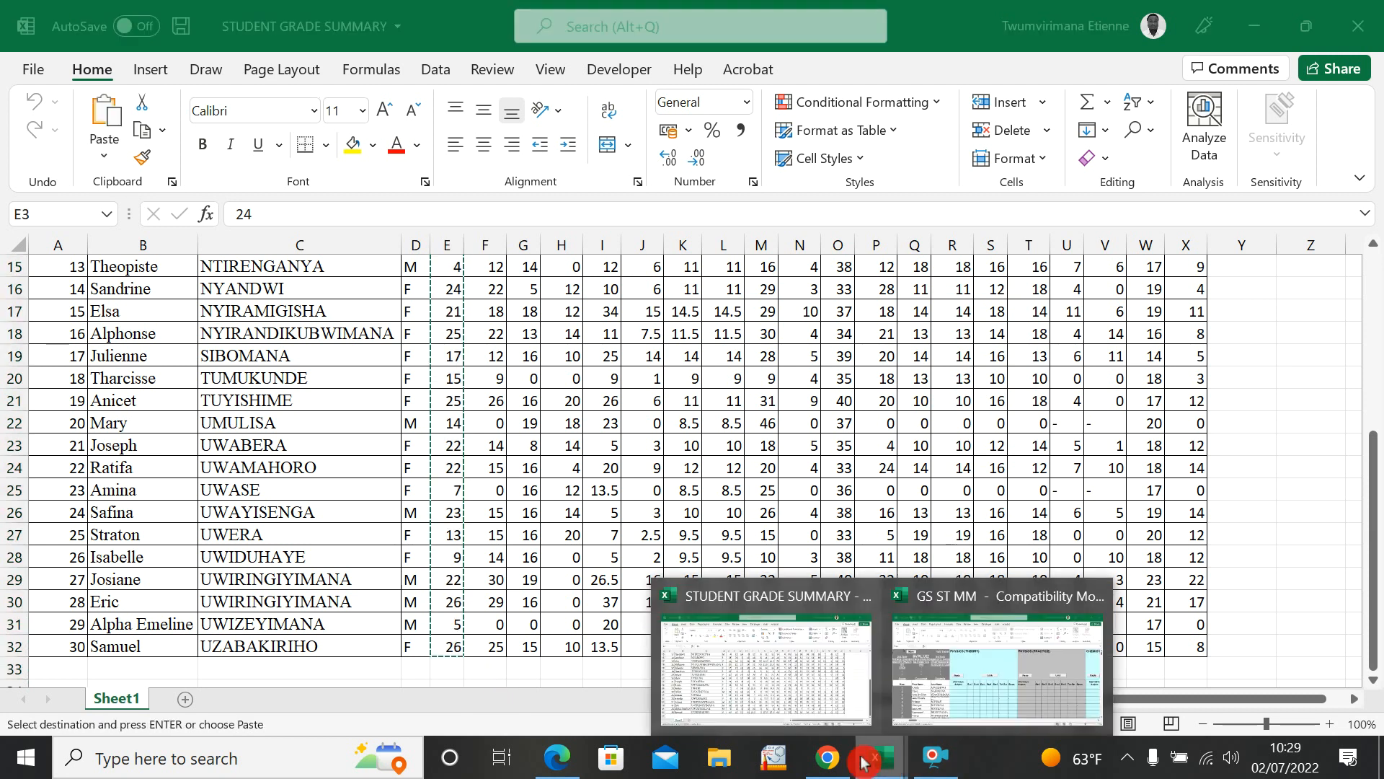
left_click(923, 663)
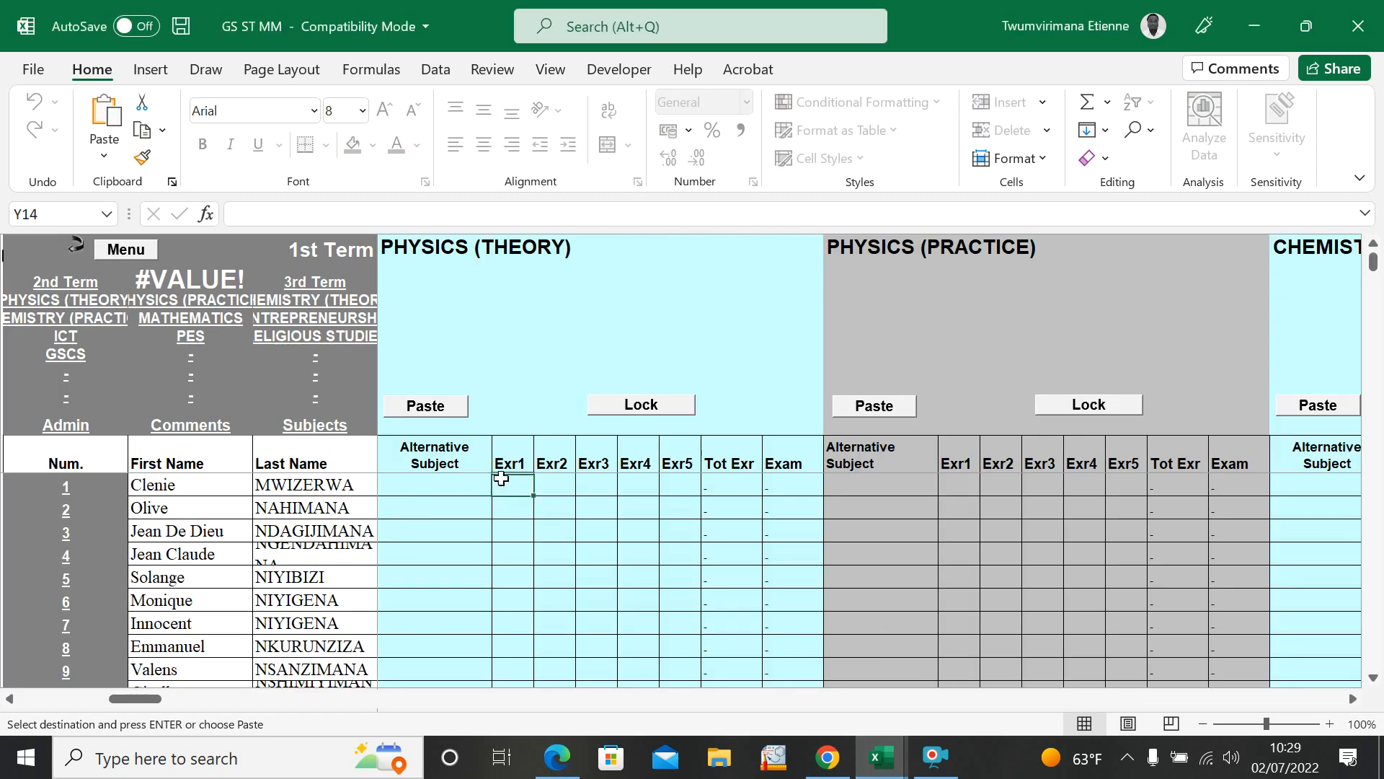
left_click(671, 487)
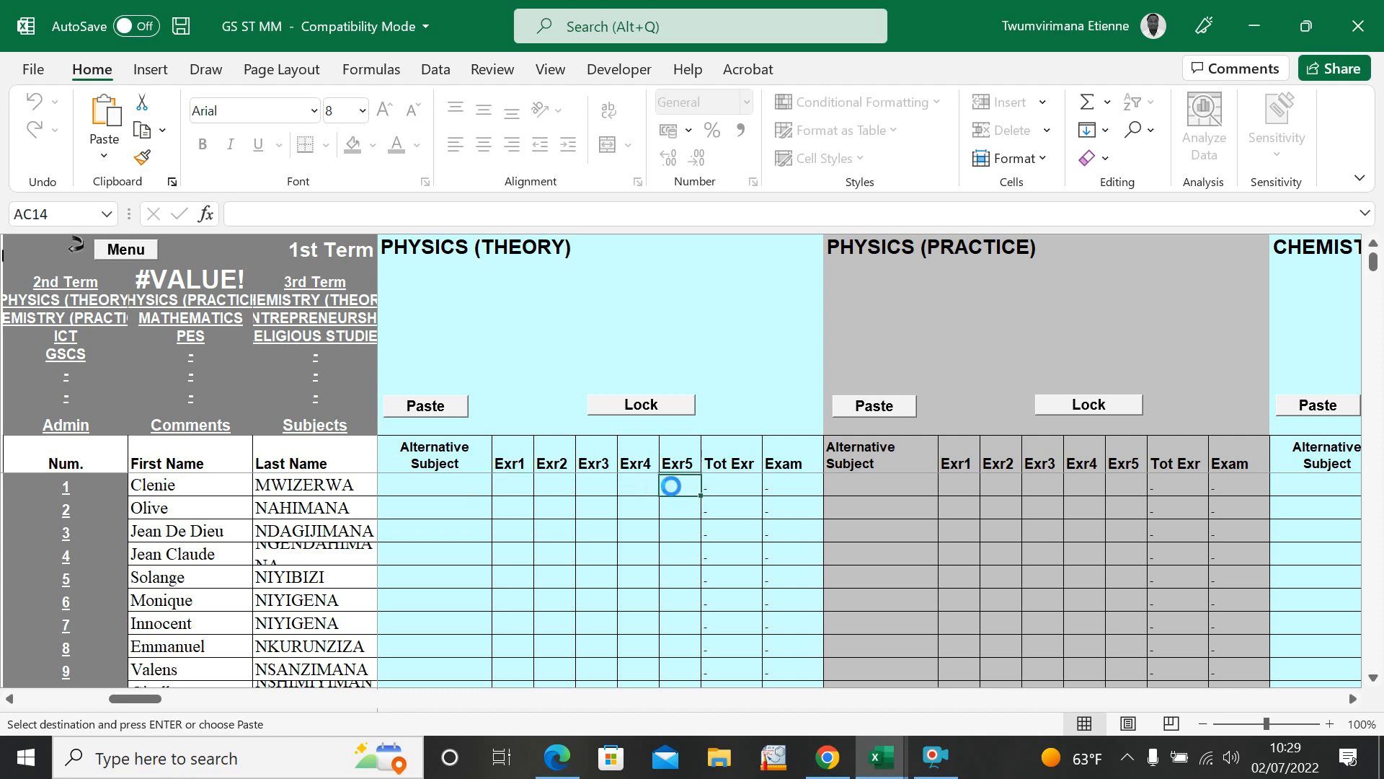
key("ctrl+v")
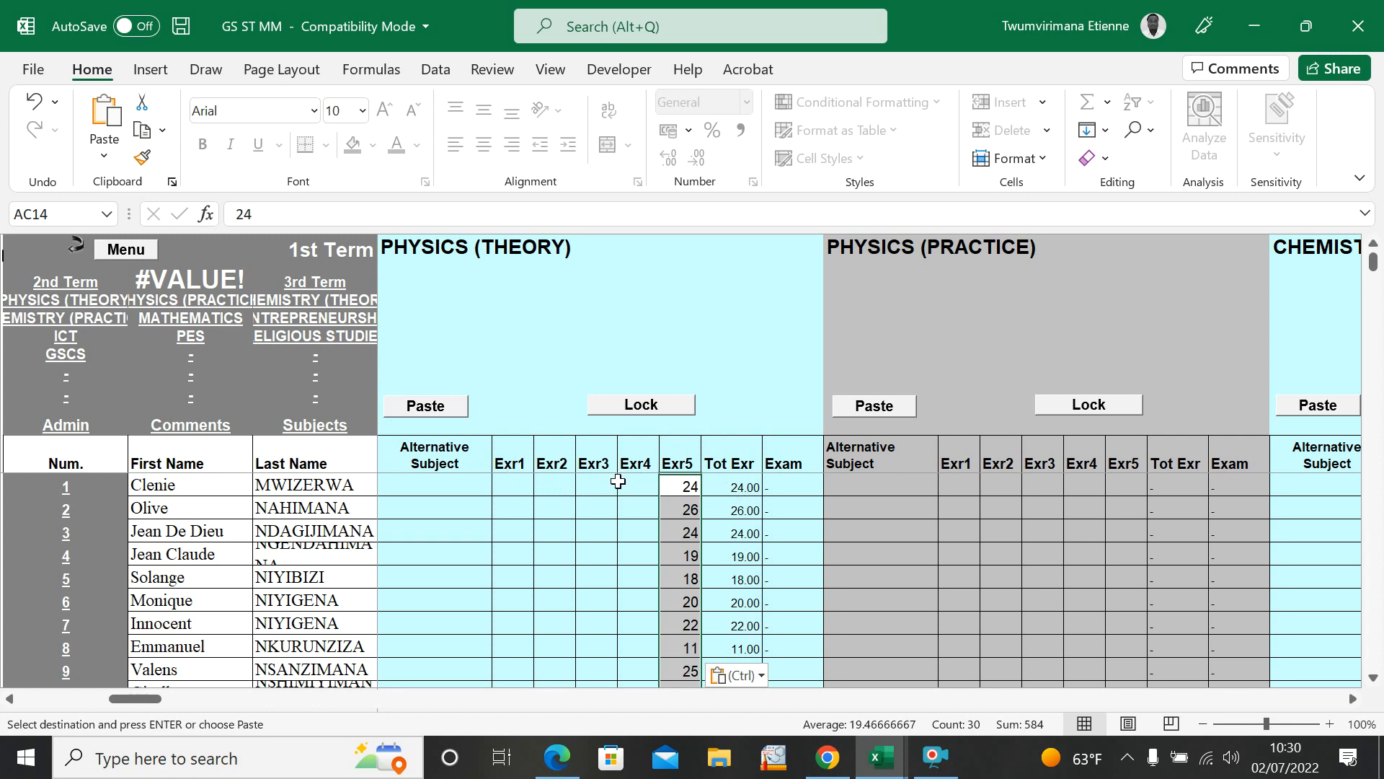
Step: Enter a trial mark of 2 in student 1's Exr2 cell for PHYSICS (THEORY), and clear it again
left_click(556, 482)
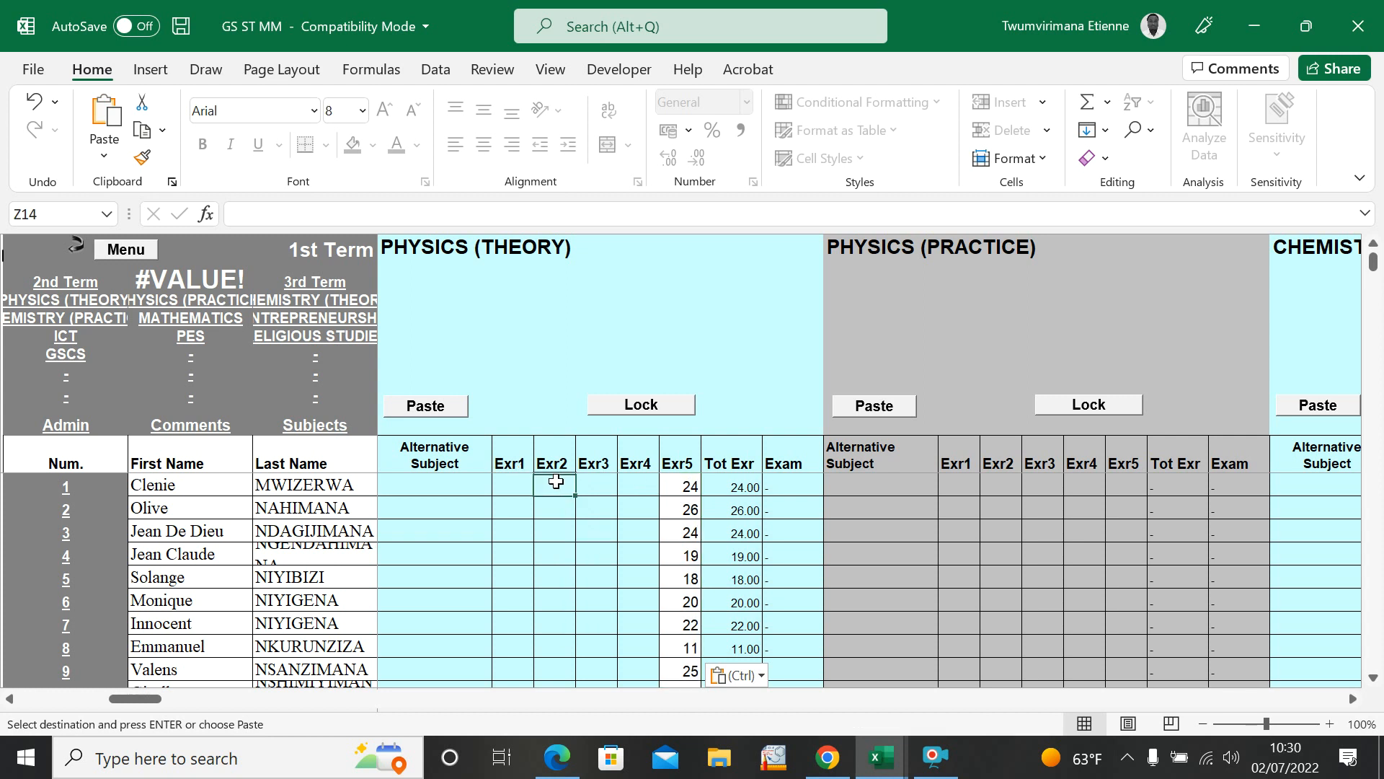
left_click(502, 554)
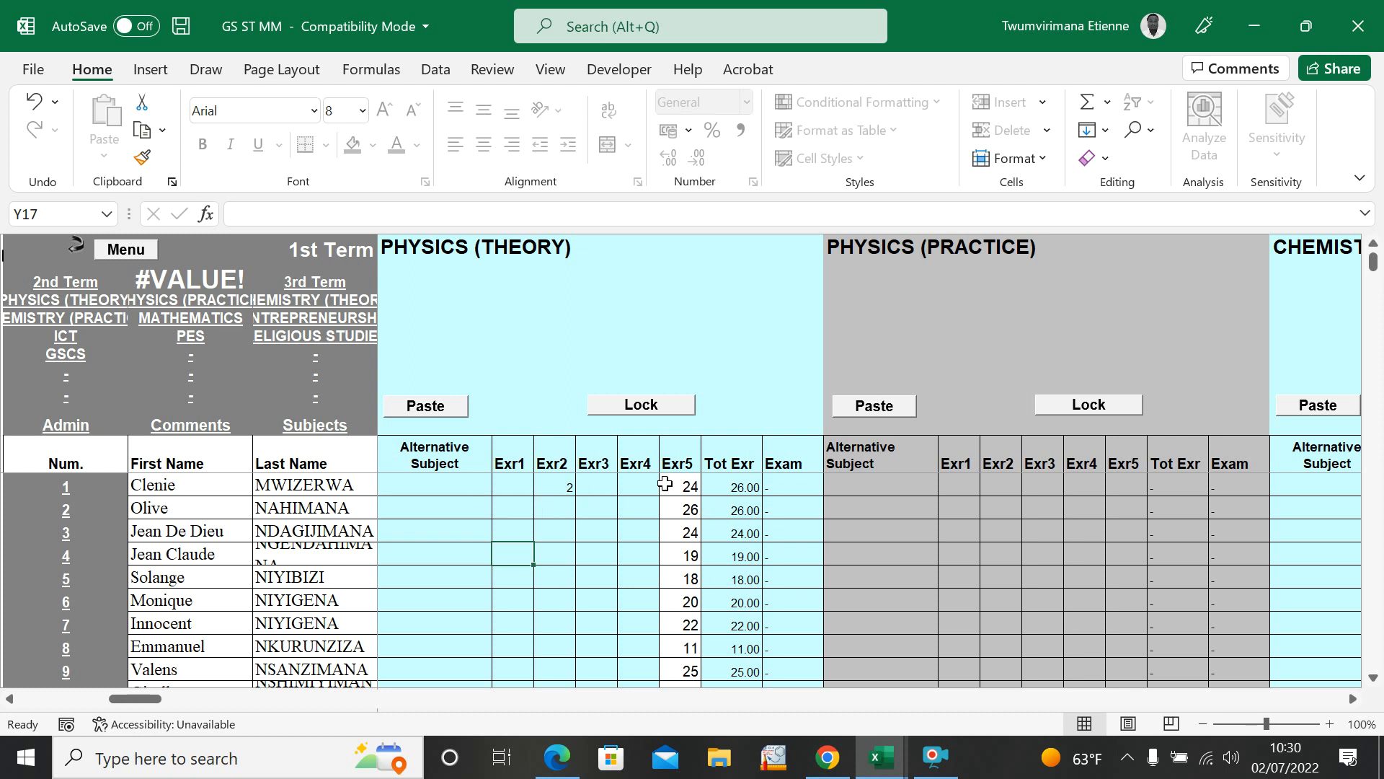
left_click(569, 485)
key("BackSpace")
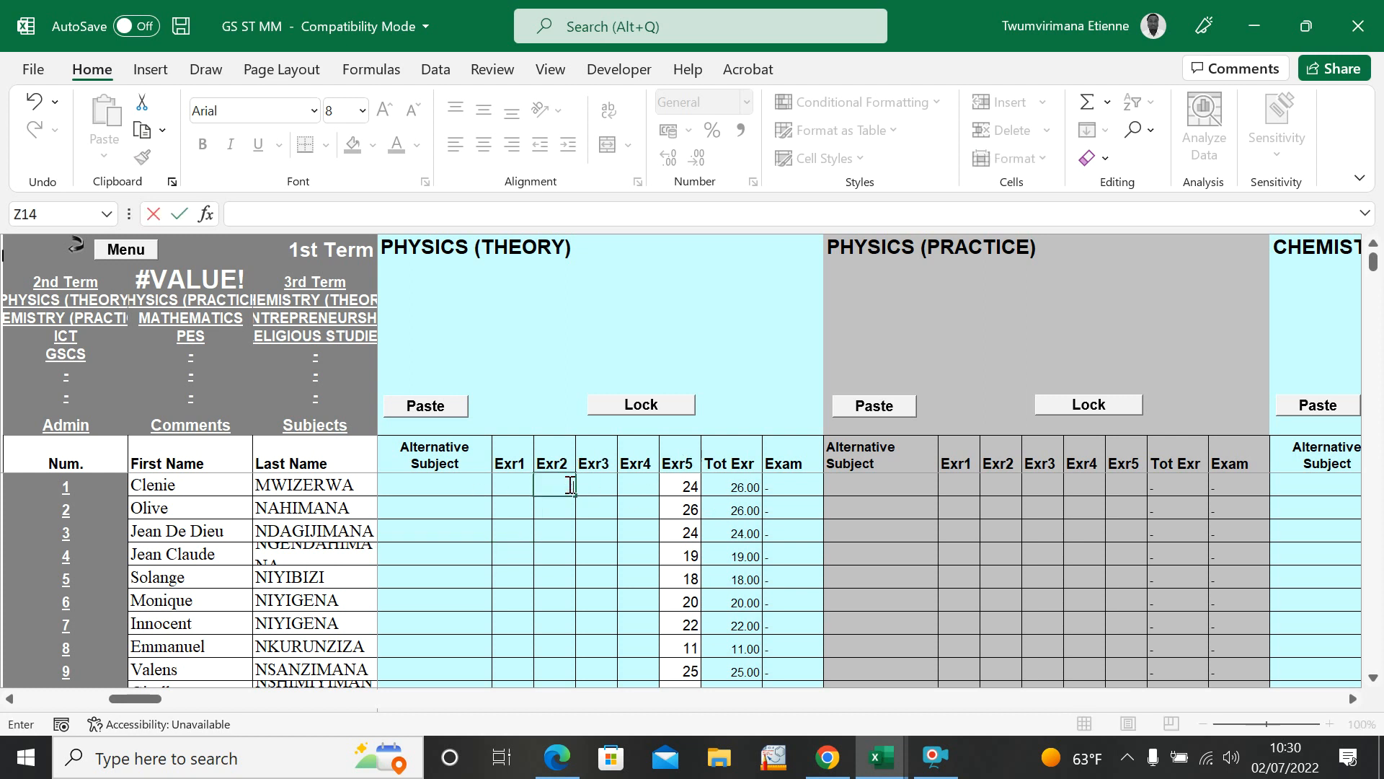
left_click(568, 548)
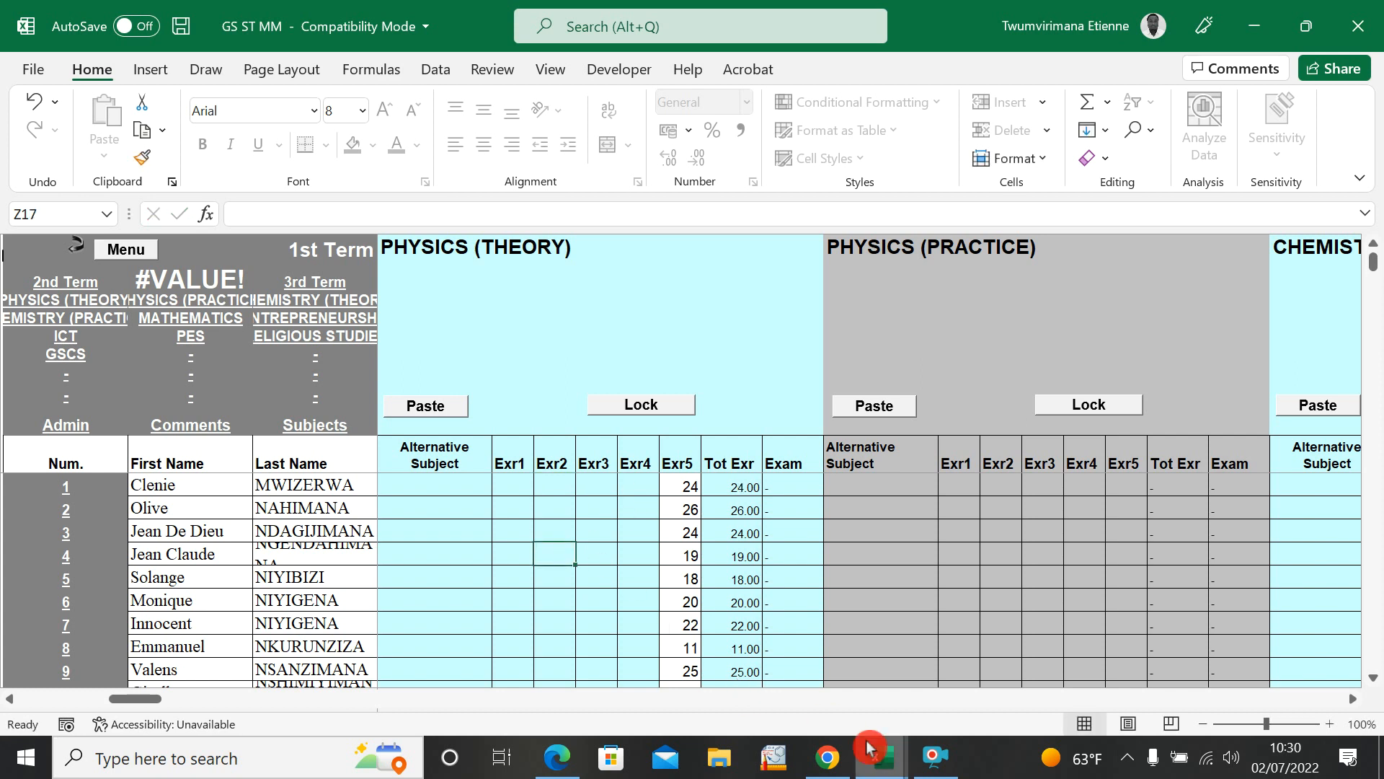
Step: Copy the PHYSICS (THEORY) exam marks, F3 to F32, from STUDENT GRADE SUMMARY into the subject's Exam column in GS ST MM
left_click(881, 757)
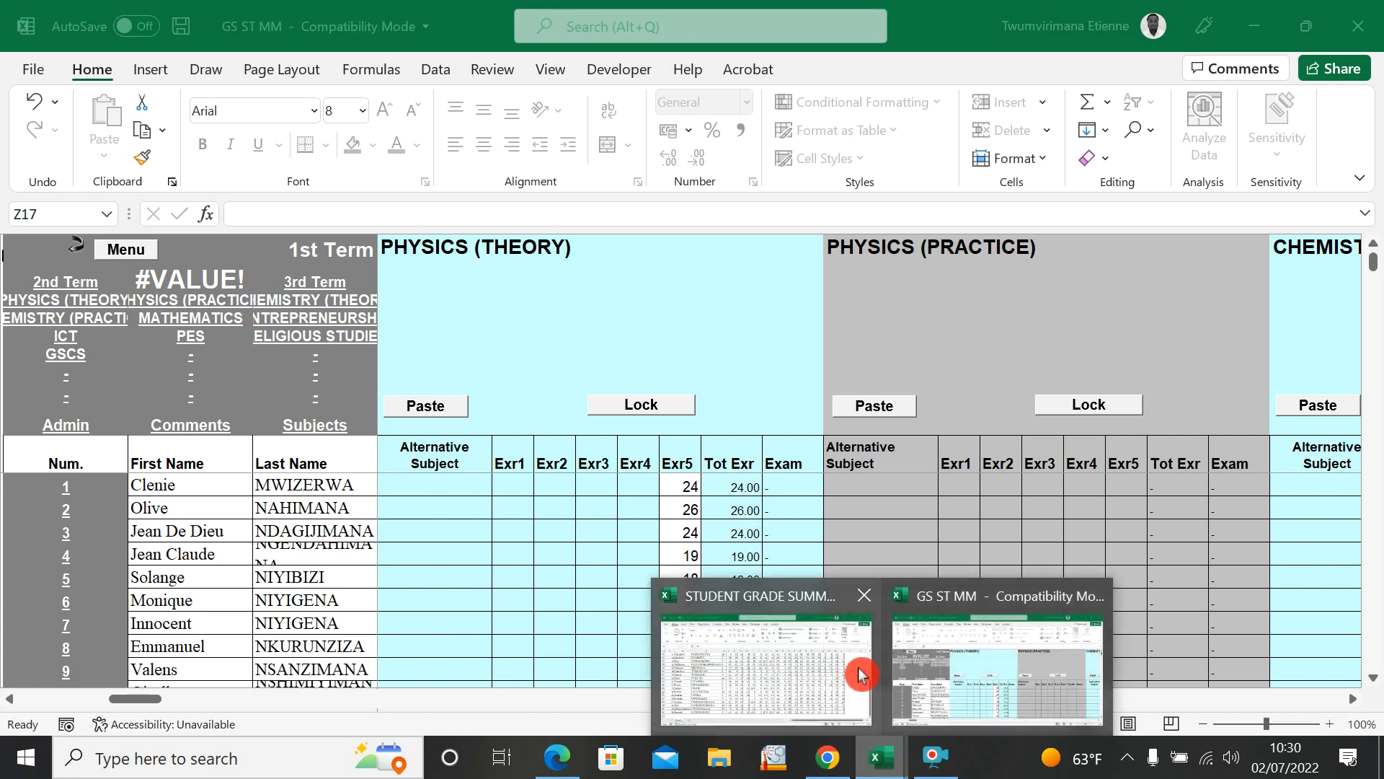
left_click(790, 669)
scroll(617, 455, "up", 5)
left_click_drag(473, 362, 495, 660)
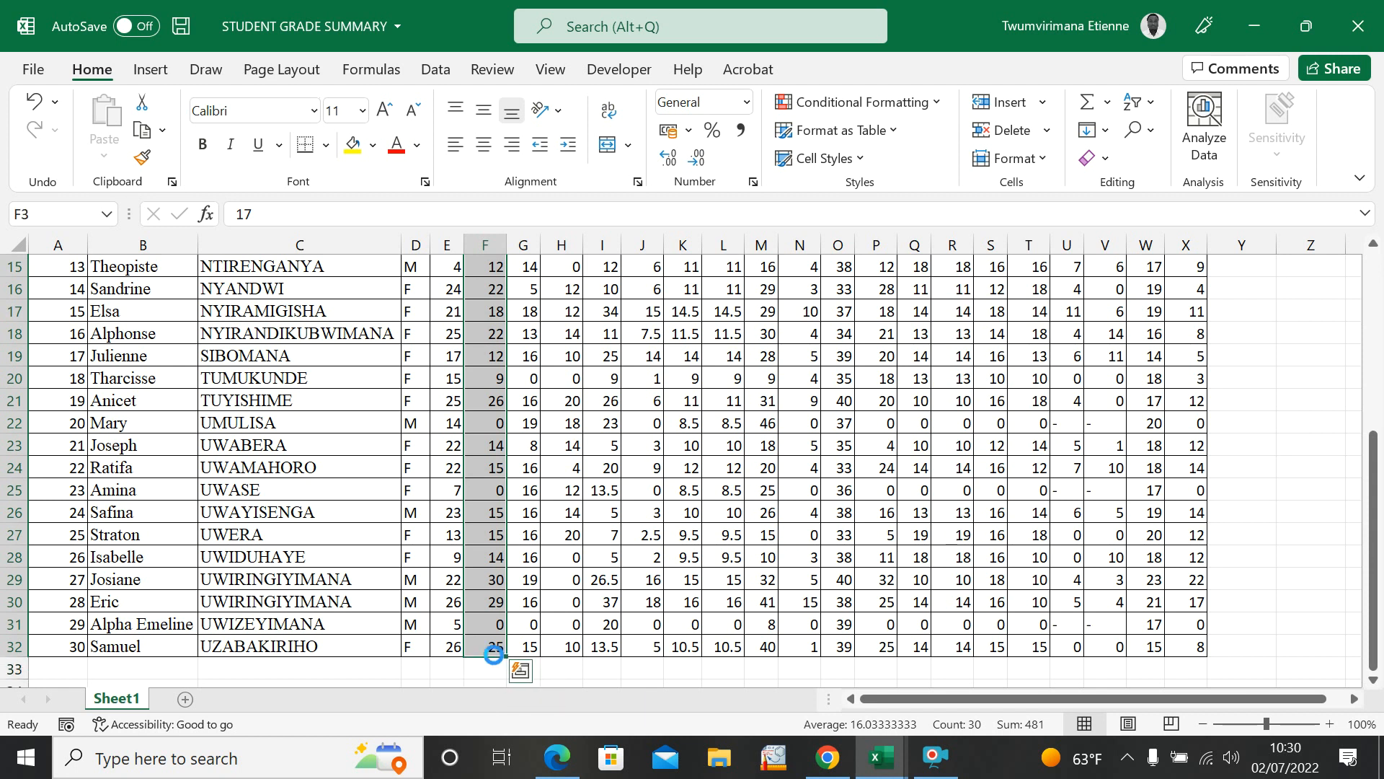
key("ctrl+c")
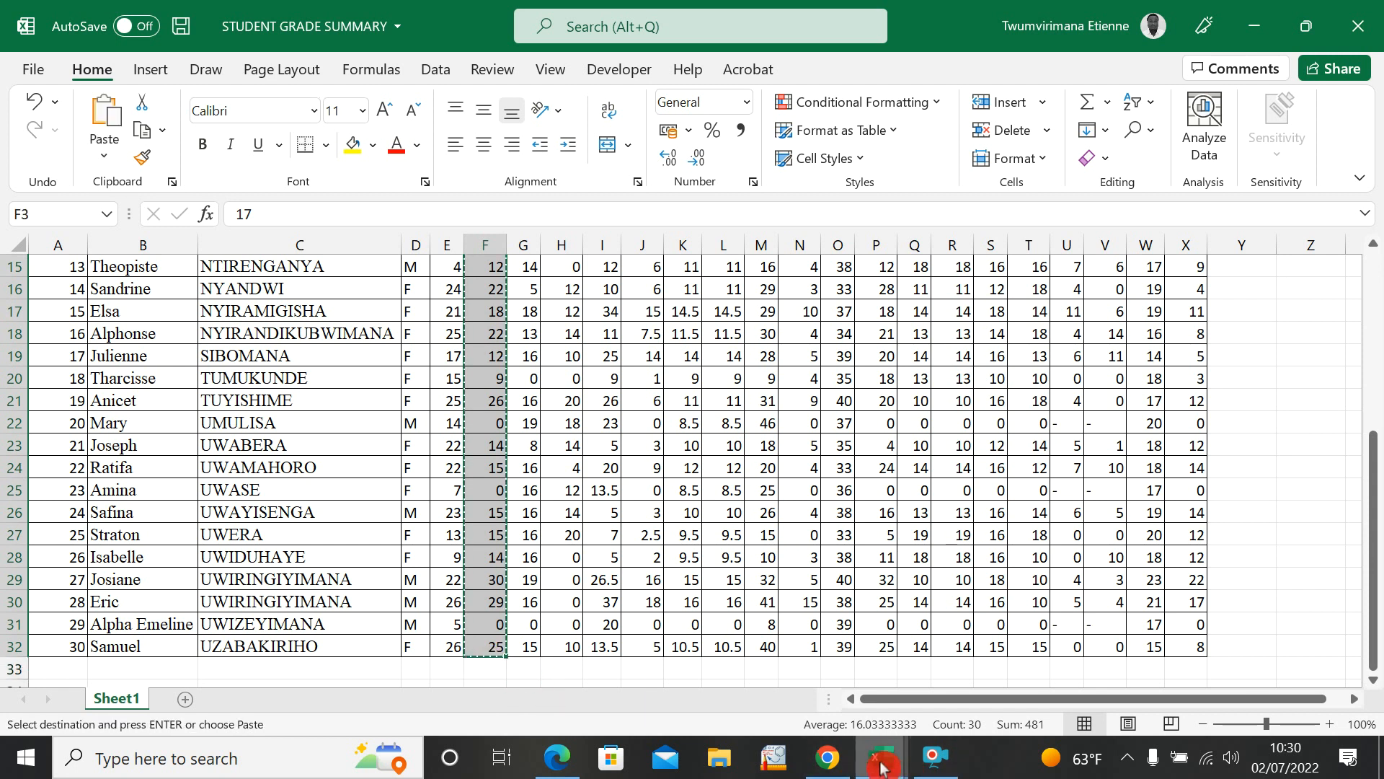
mouse_move(883, 764)
left_click(918, 669)
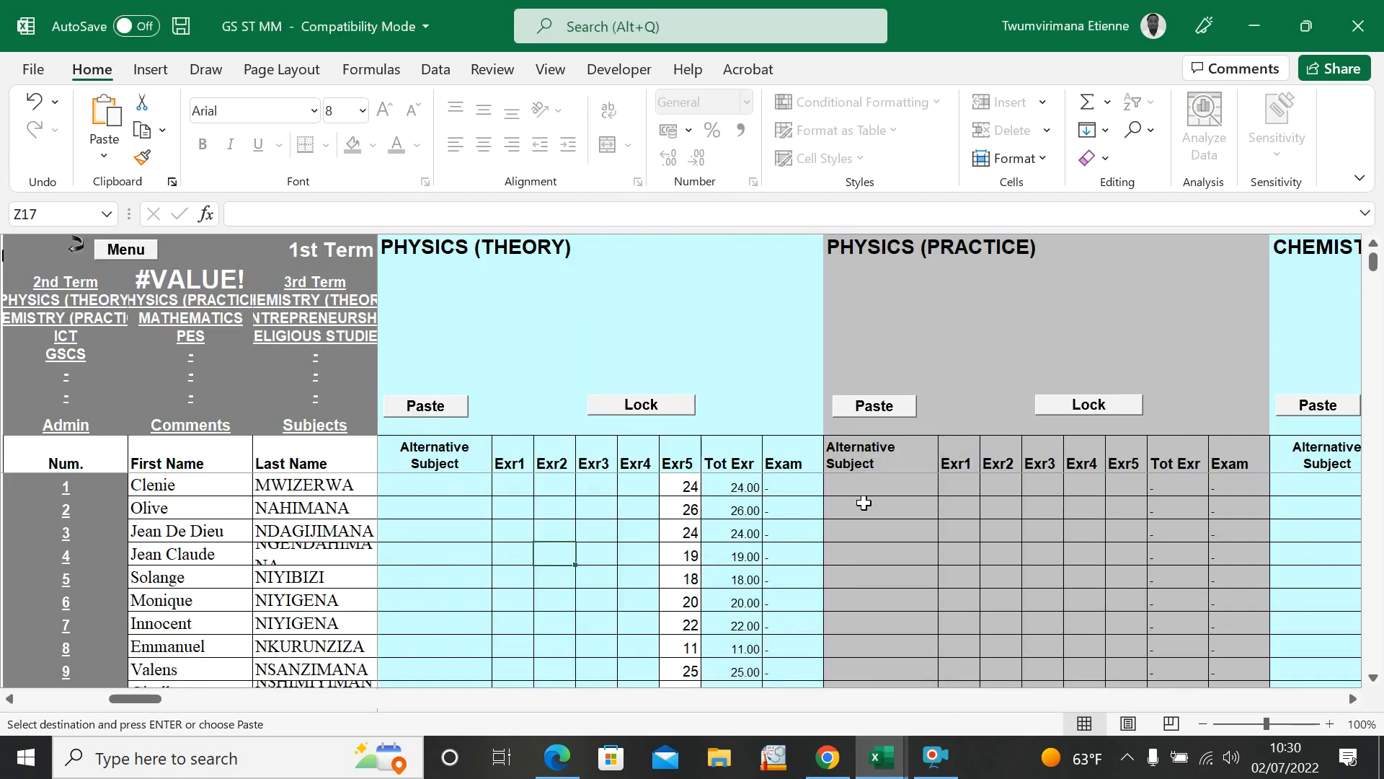
left_click(782, 484)
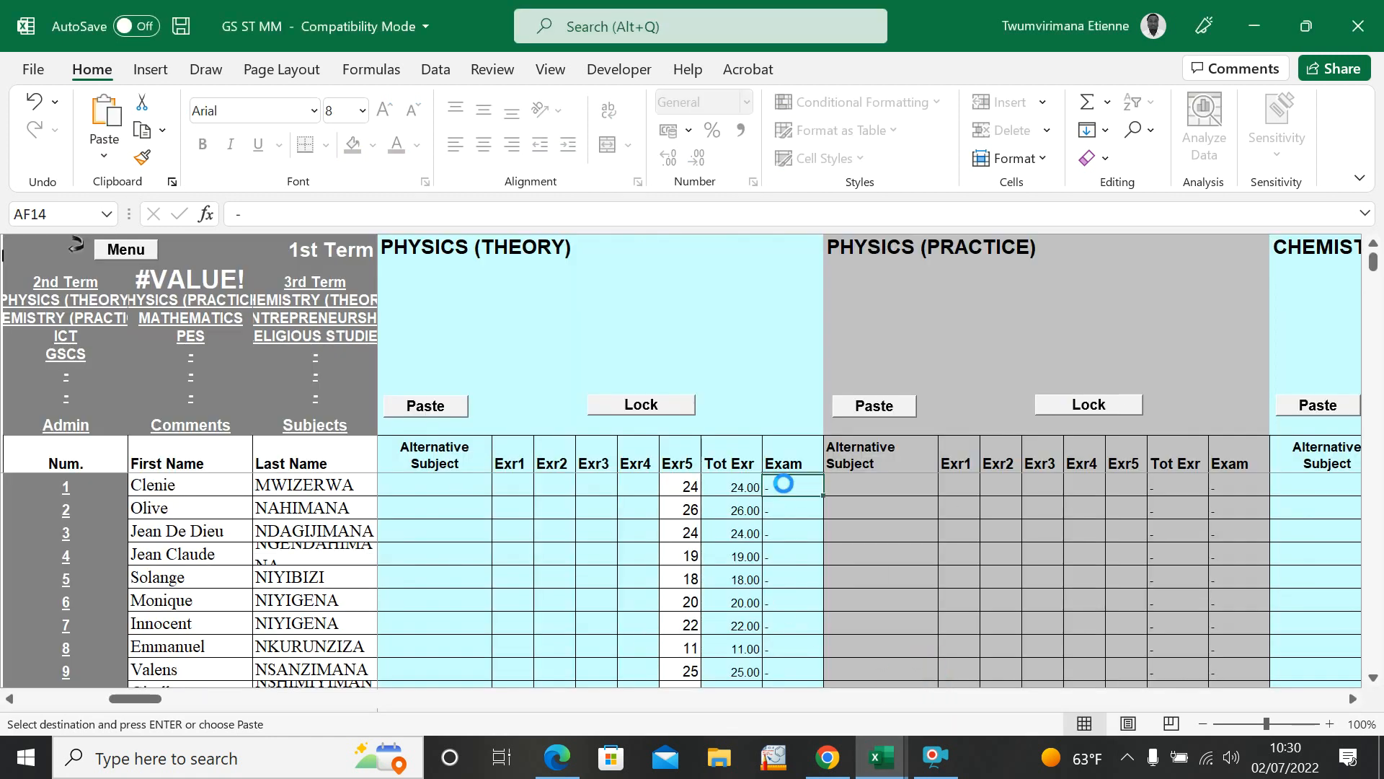
key("ctrl+v")
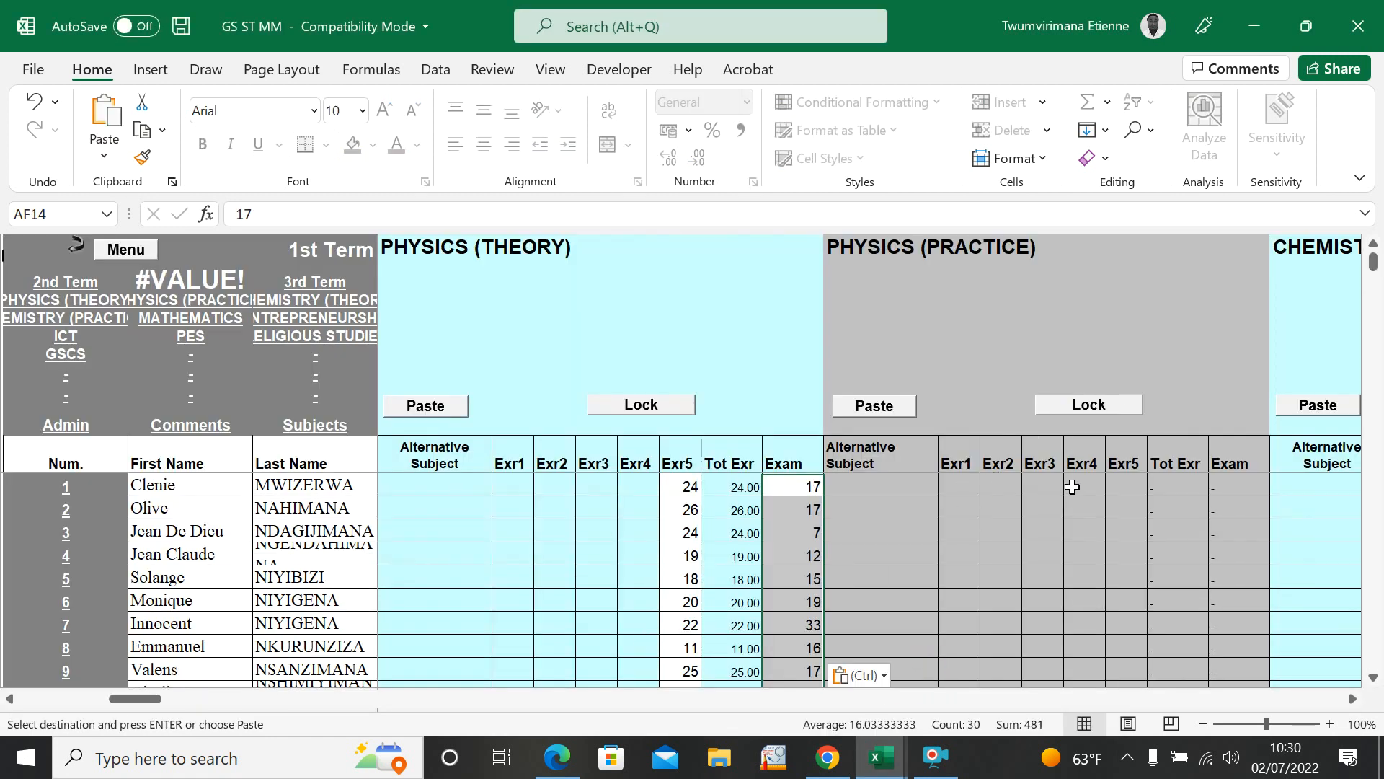
Step: Copy the PHYSICS (PRACTICE) test marks, G3 to G32, from STUDENT GRADE SUMMARY into the subject's Exr5 column in GS ST MM
left_click(1126, 483)
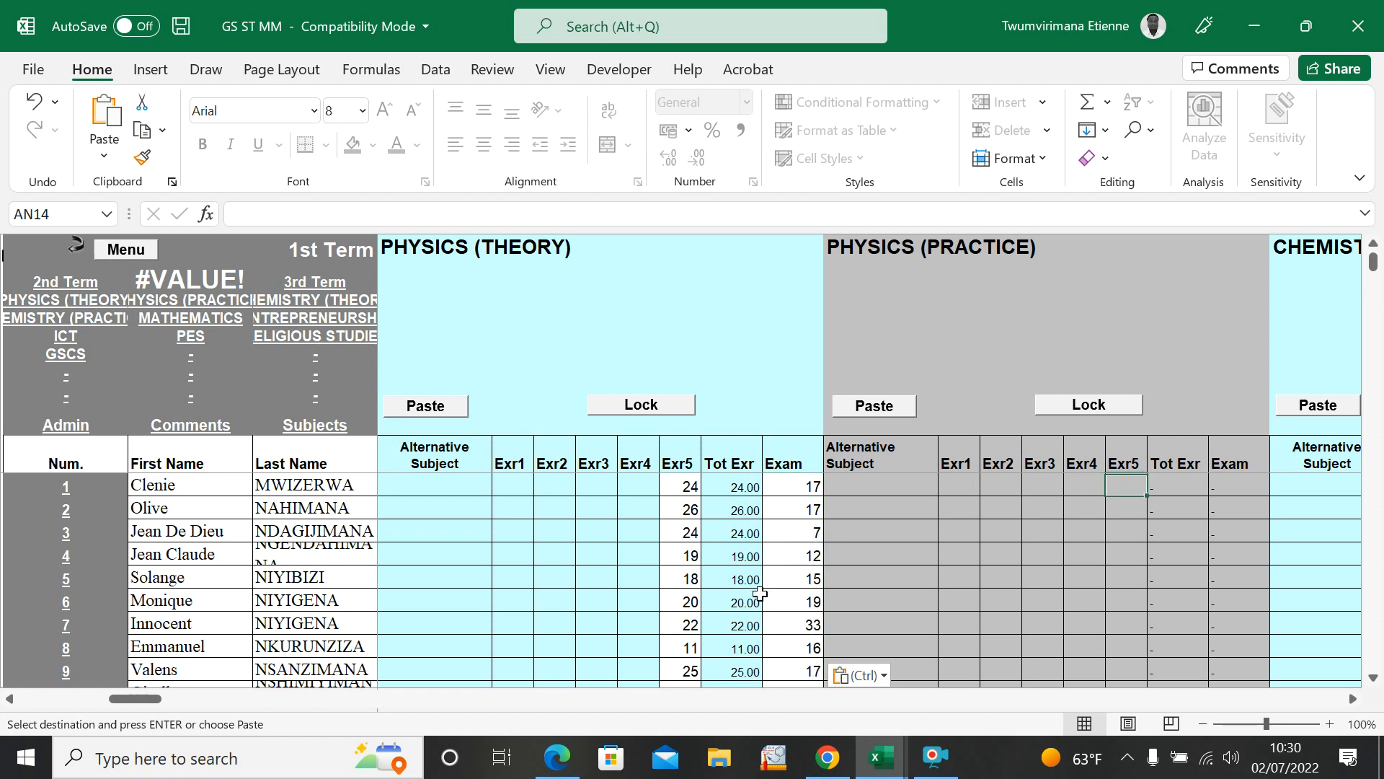
left_click(880, 757)
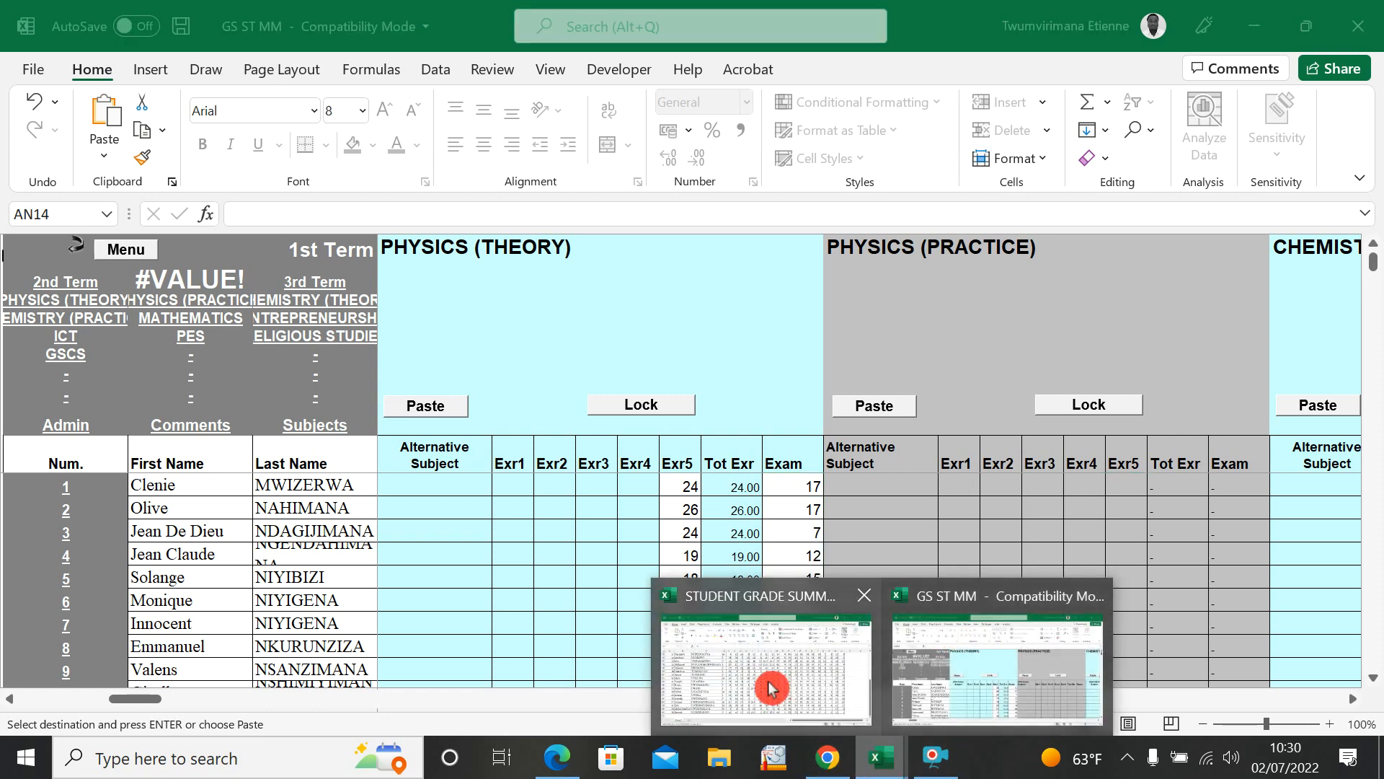
left_click(773, 688)
scroll(525, 673, "up", 5)
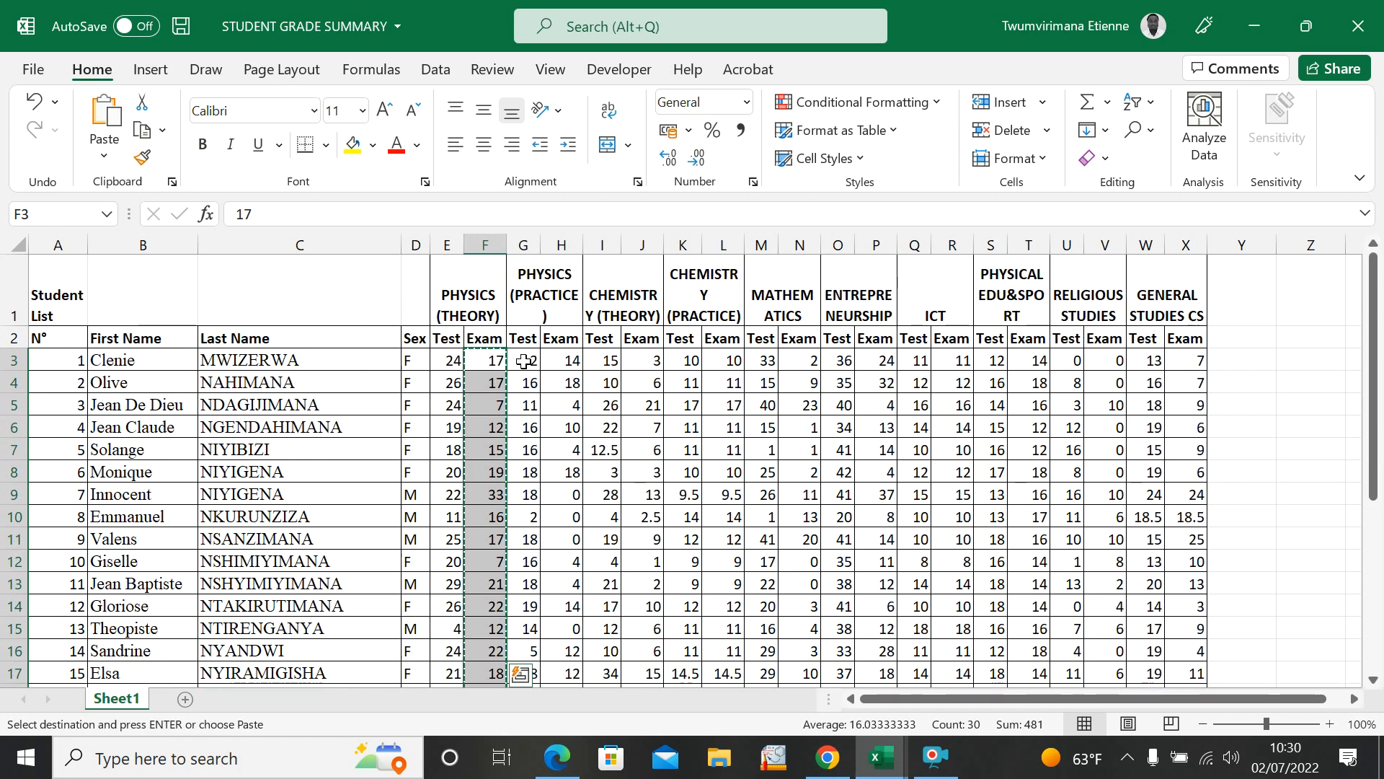
left_click_drag(524, 361, 538, 646)
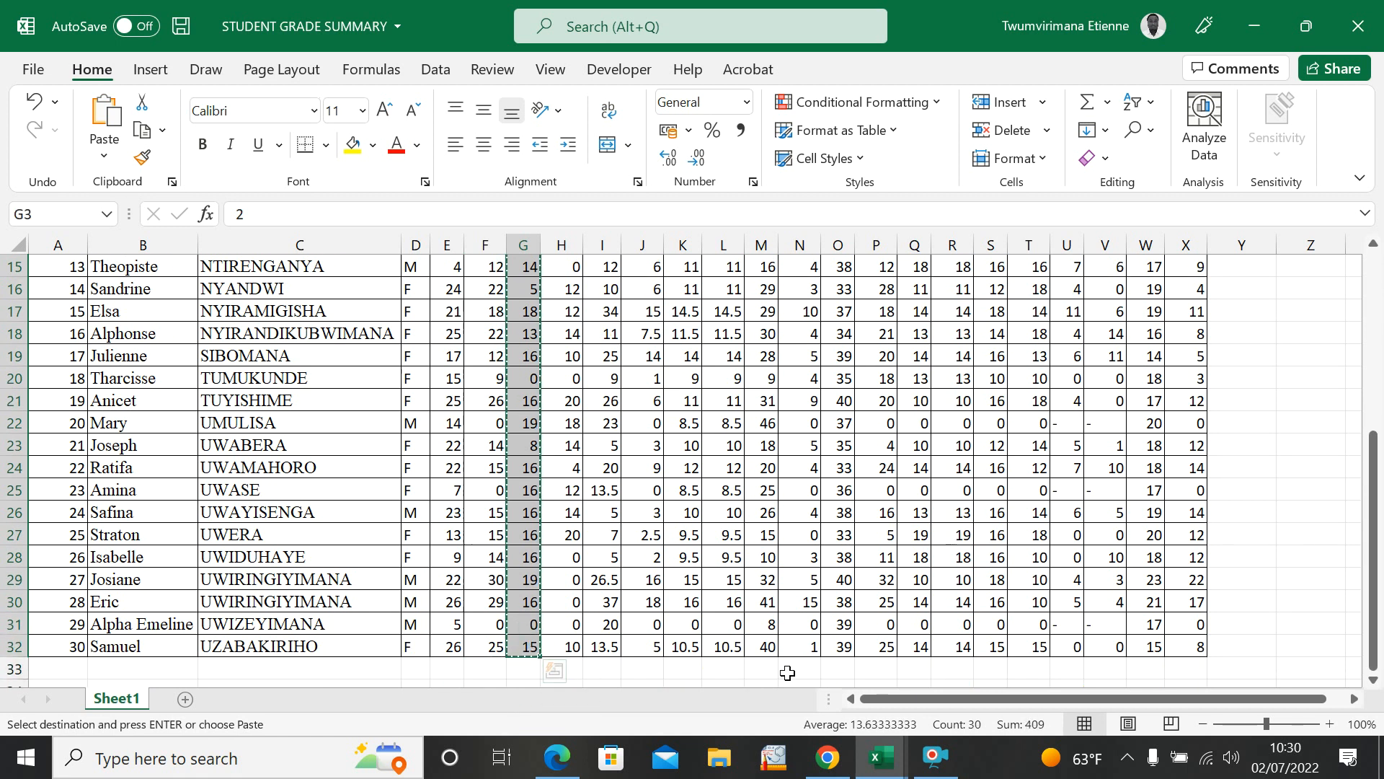
left_click(880, 757)
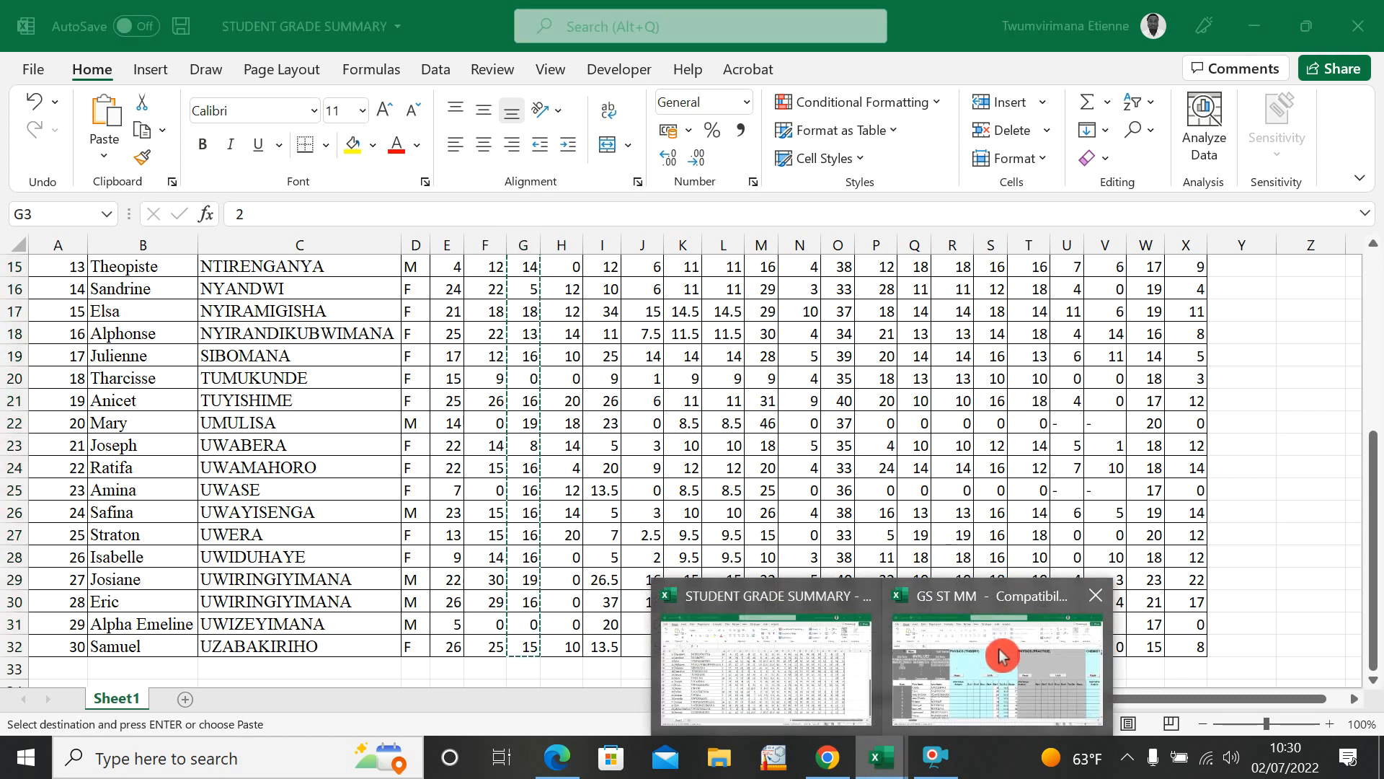
left_click(984, 667)
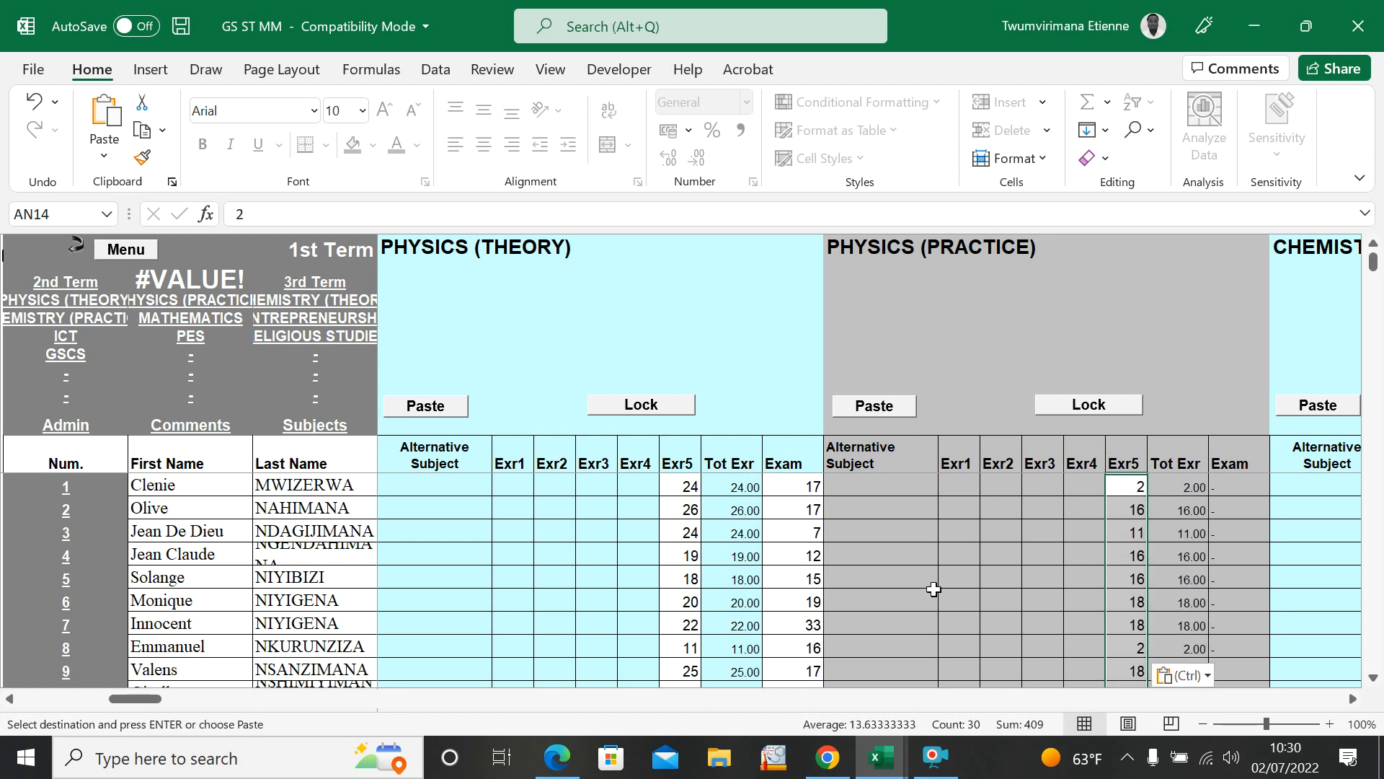
Step: Copy the PHYSICS (PRACTICE) exam marks, H3 to H32, from STUDENT GRADE SUMMARY into the subject's Exam column in GS ST MM
left_click(881, 757)
left_click(819, 673)
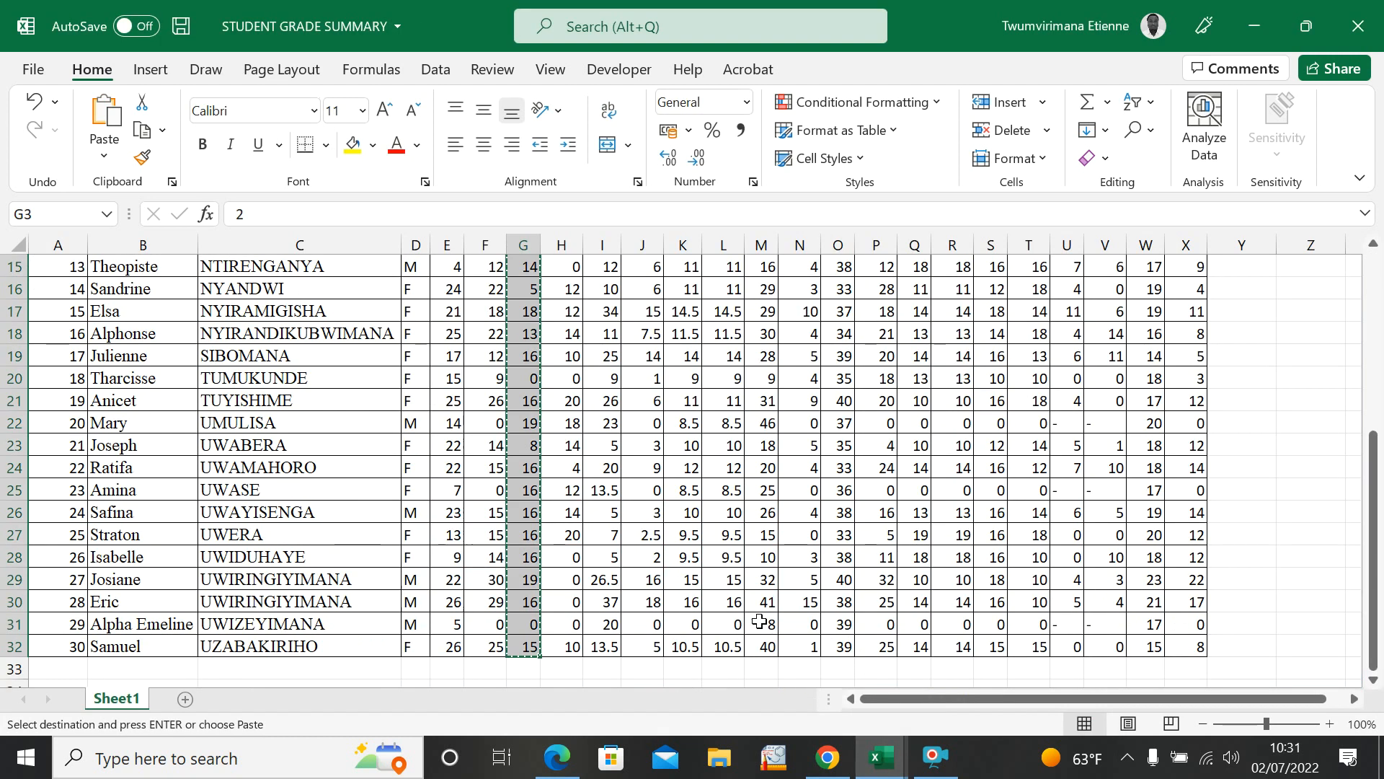
scroll(544, 382, "up", 5)
left_click_drag(561, 360, 556, 515)
key("ctrl+c")
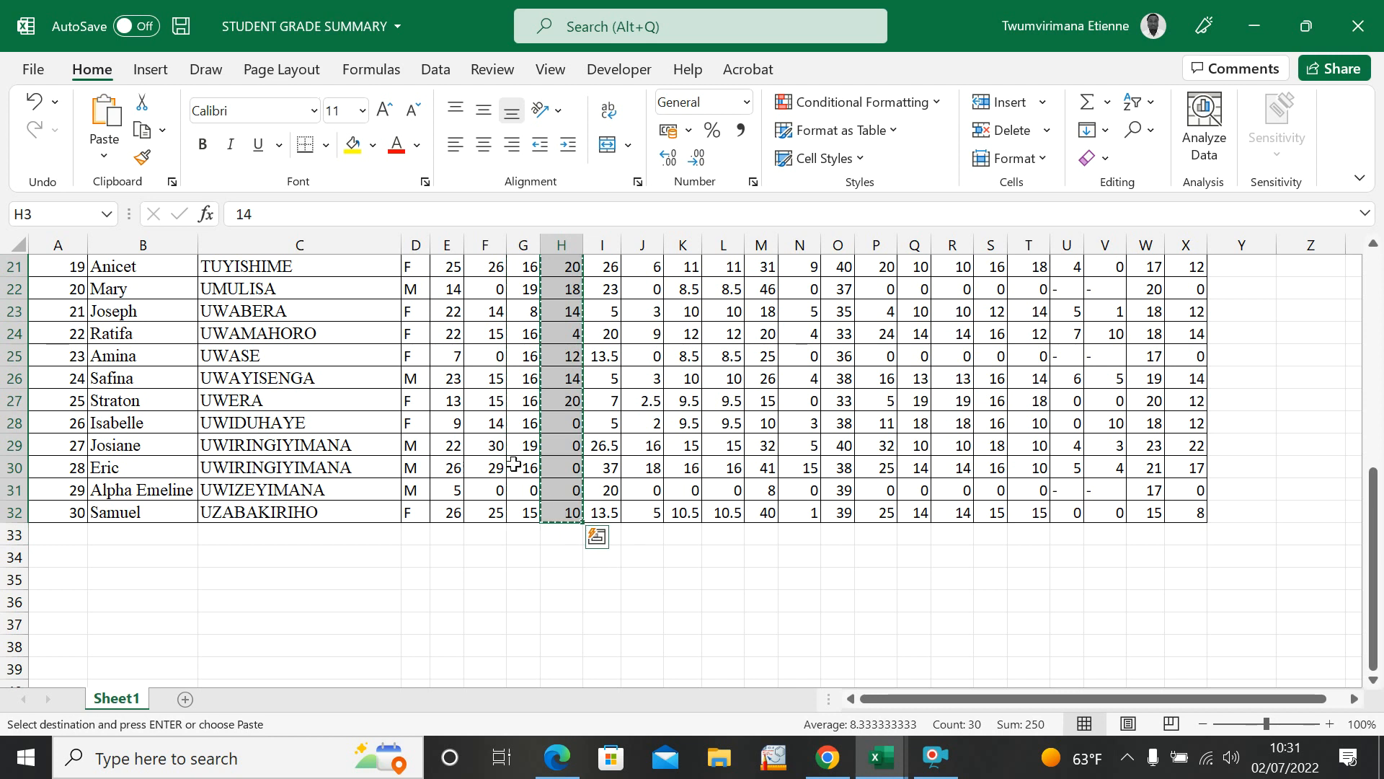
mouse_move(888, 766)
left_click(985, 691)
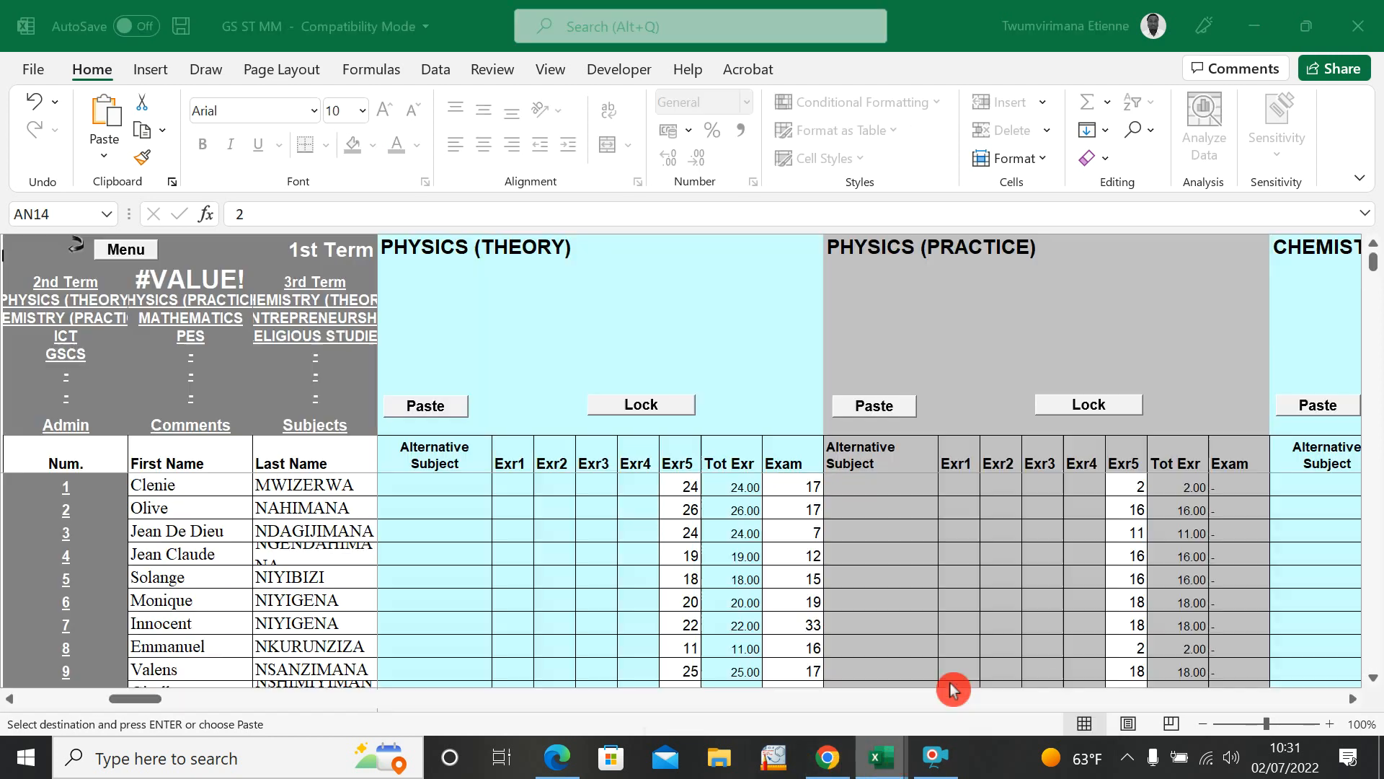
left_click(1233, 481)
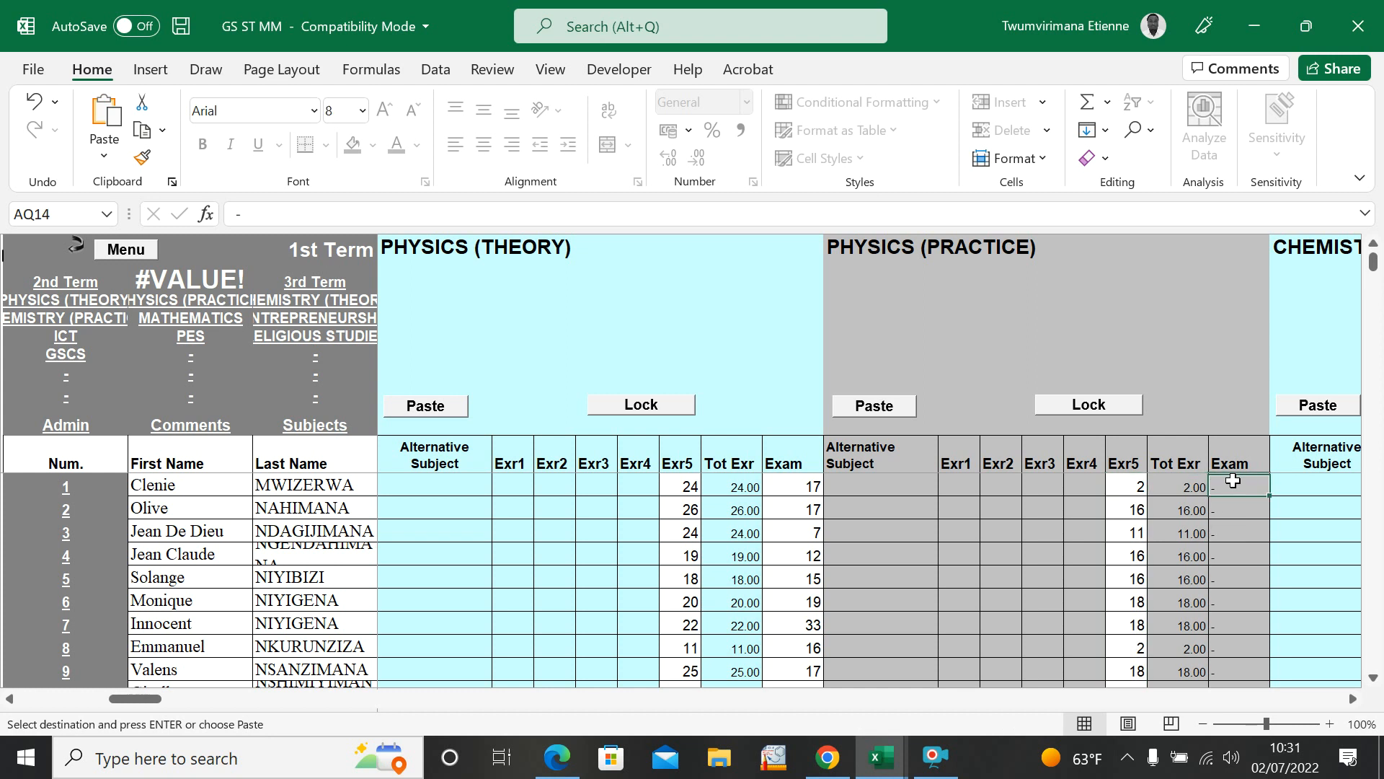
key("ctrl+v")
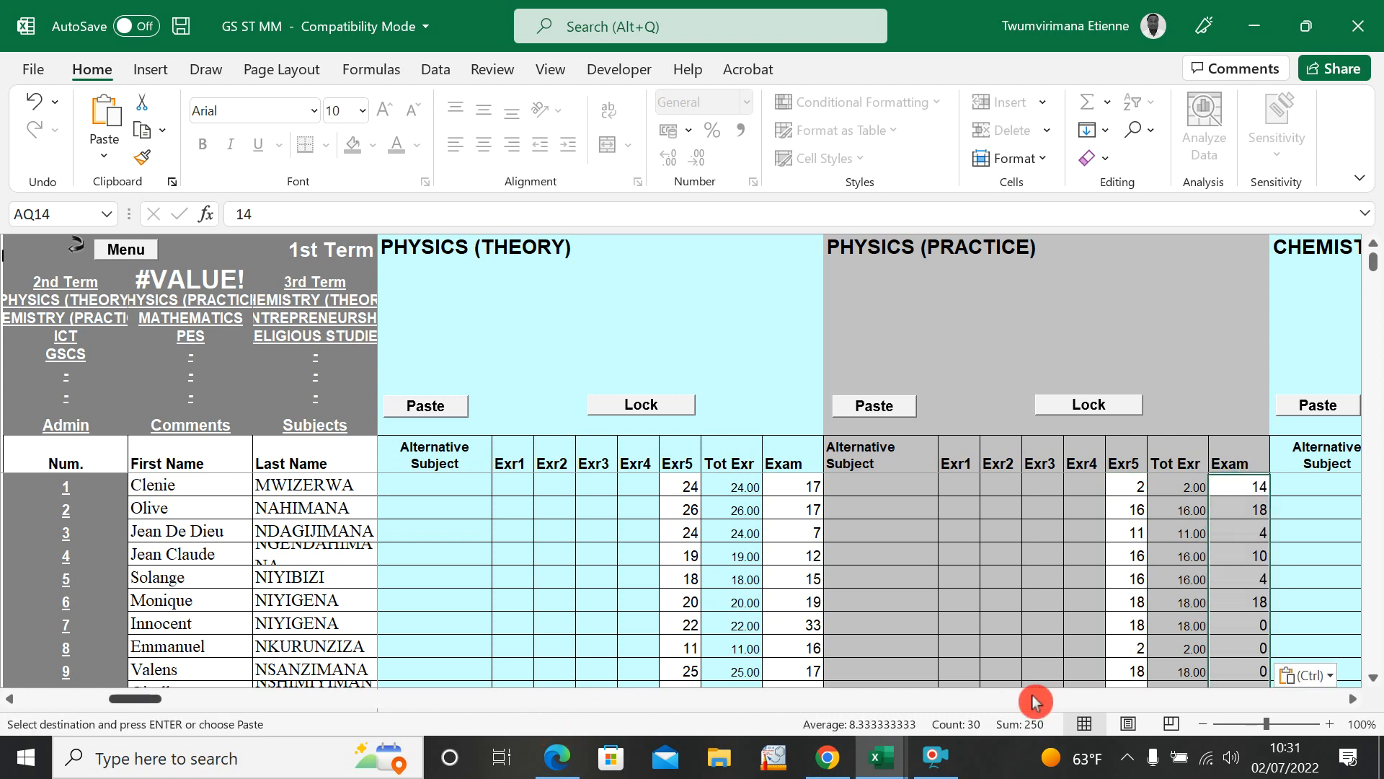
Step: Copy the CHEMISTRY (THEORY) test marks, I3 to I32, from STUDENT GRADE SUMMARY into the subject's Exr5 column in GS ST MM
left_click(1354, 700)
left_click(1354, 700)
left_click(1354, 699)
left_click(1354, 699)
left_click(1354, 700)
left_click(1353, 699)
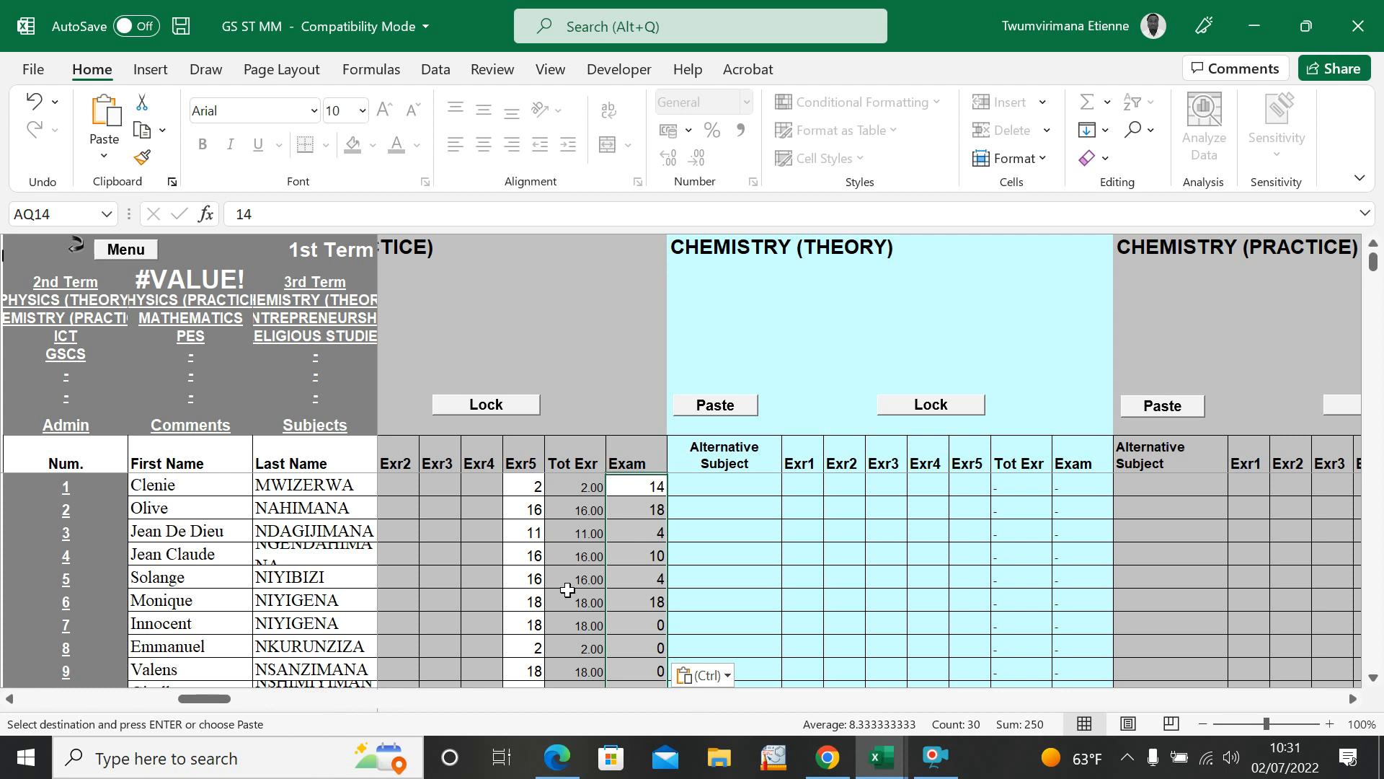
mouse_move(880, 757)
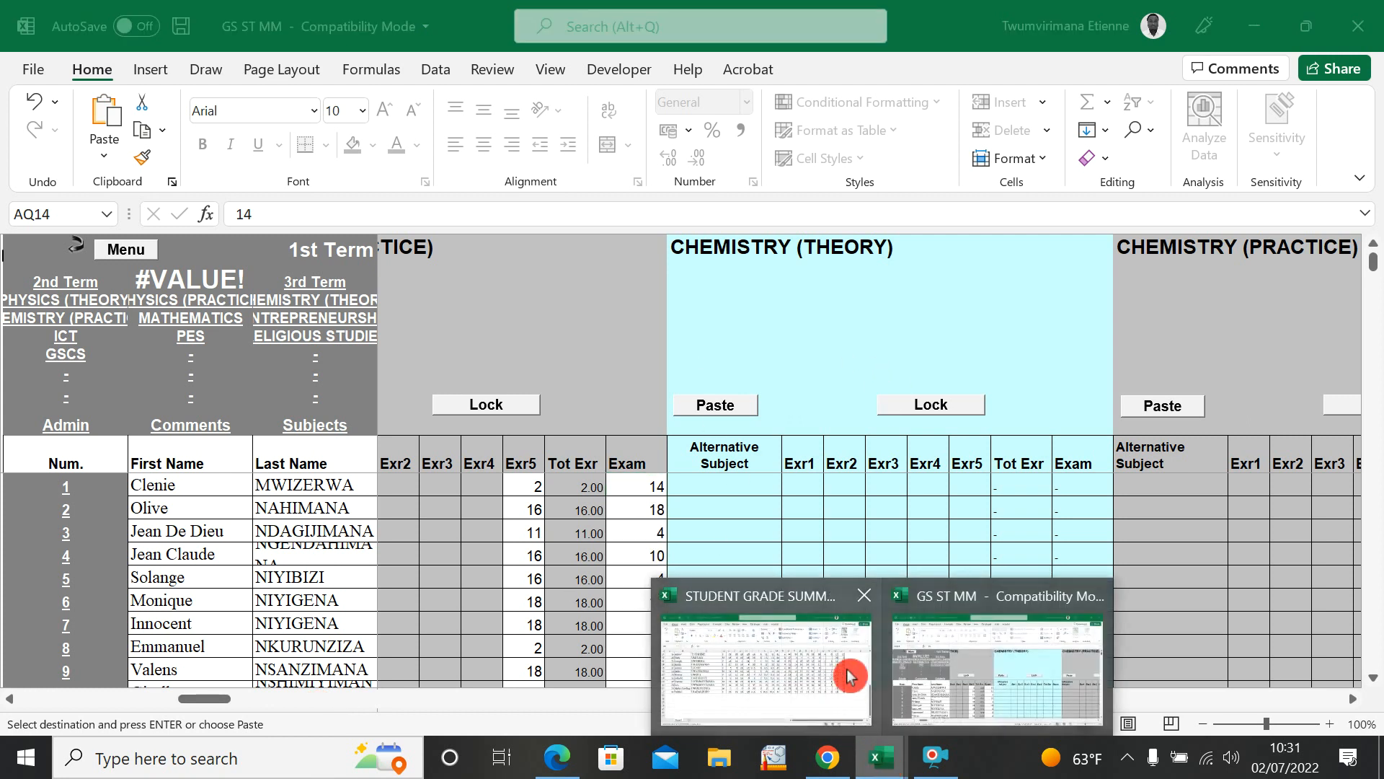
left_click(730, 653)
scroll(780, 506, "up", 7)
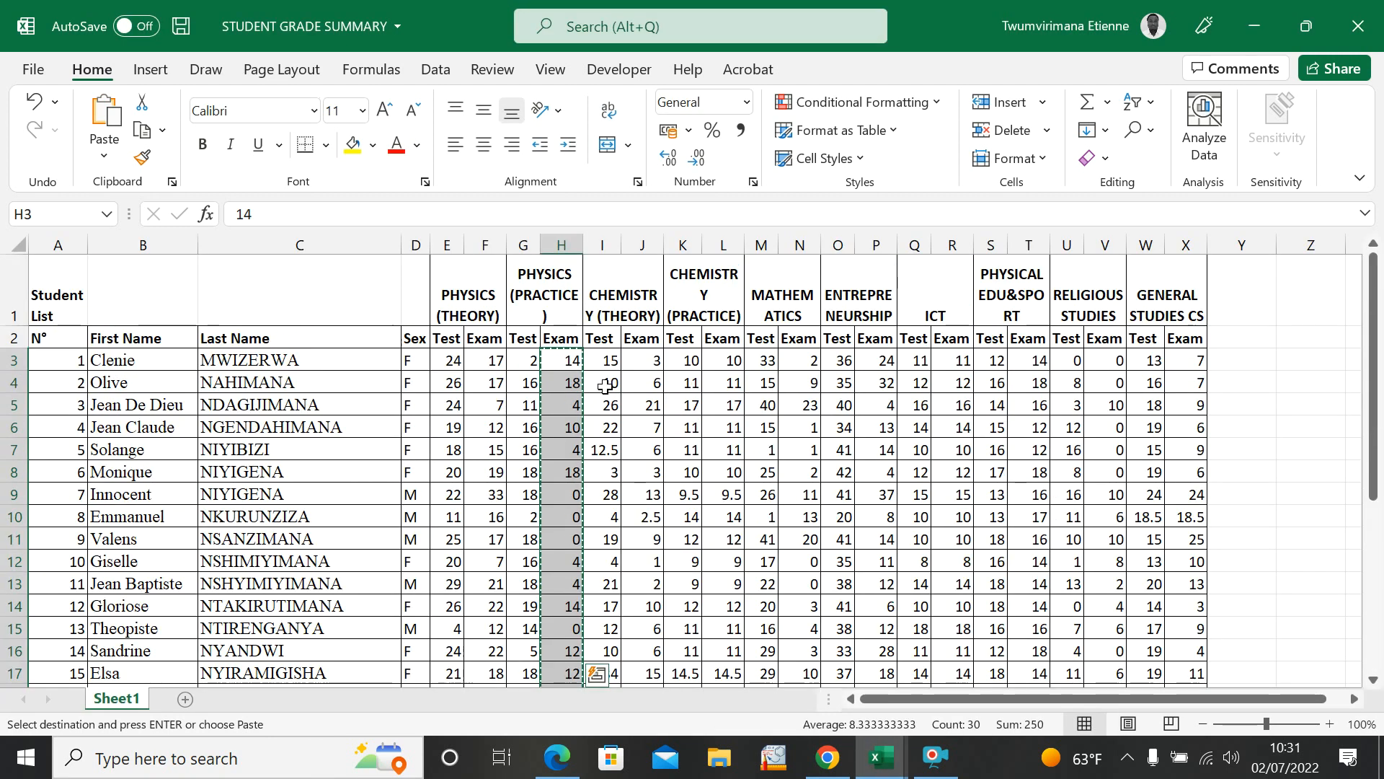
left_click_drag(604, 363, 615, 687)
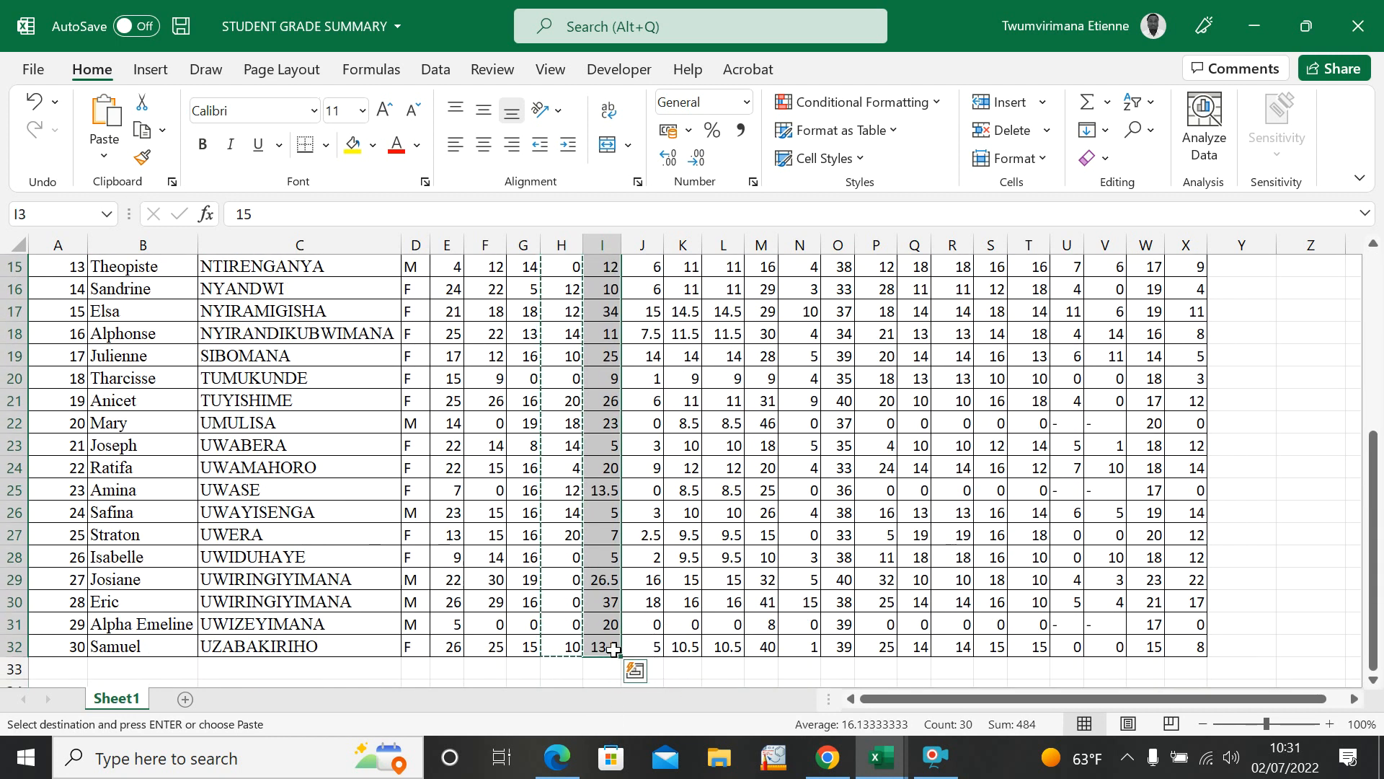
key("ctrl+c")
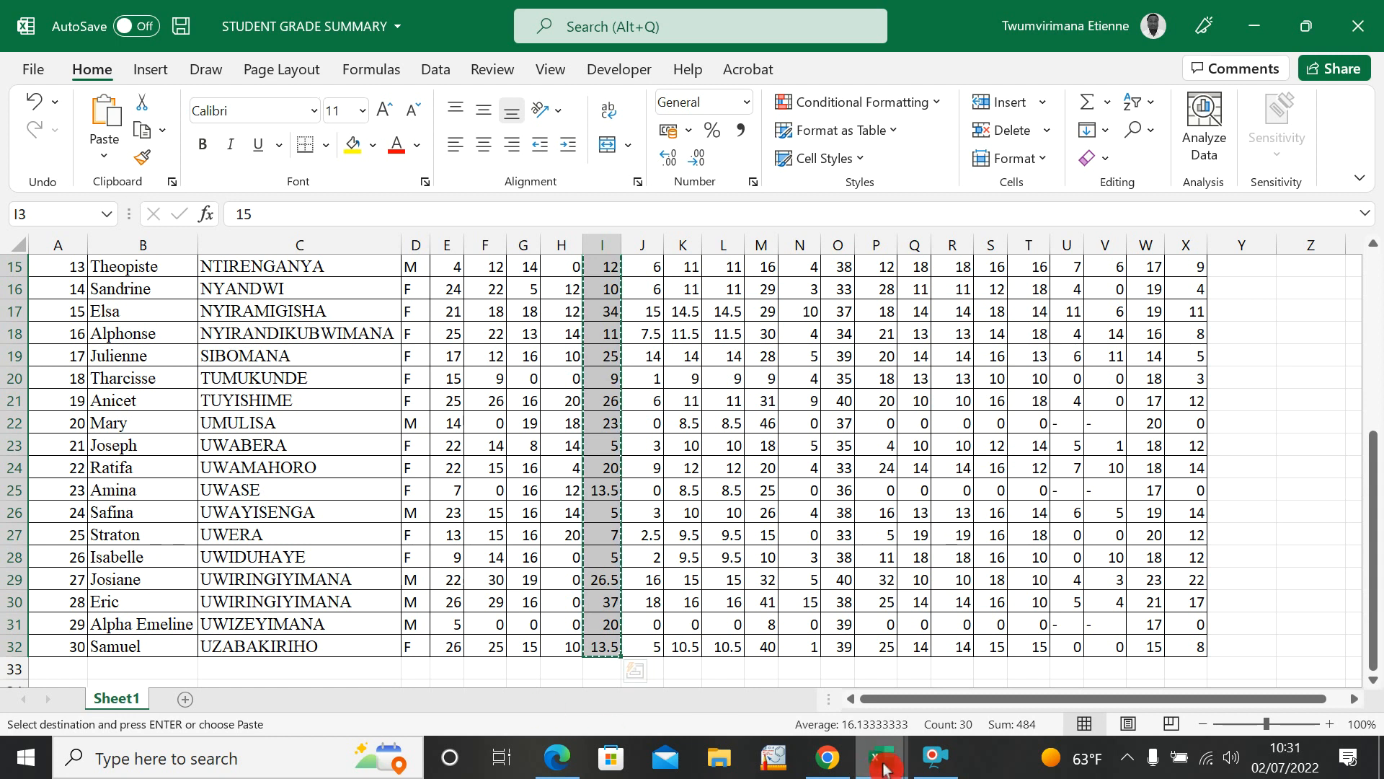
mouse_move(885, 768)
left_click(995, 634)
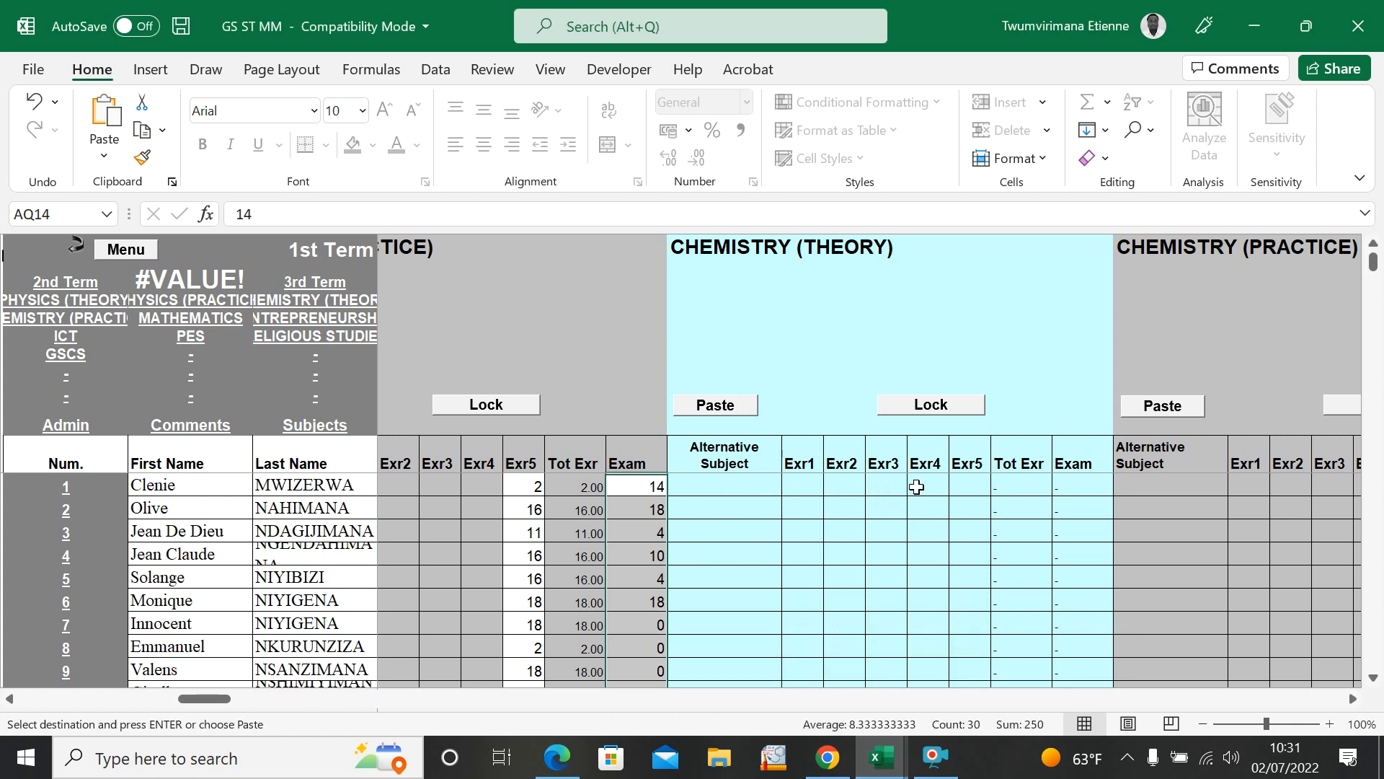
left_click(973, 483)
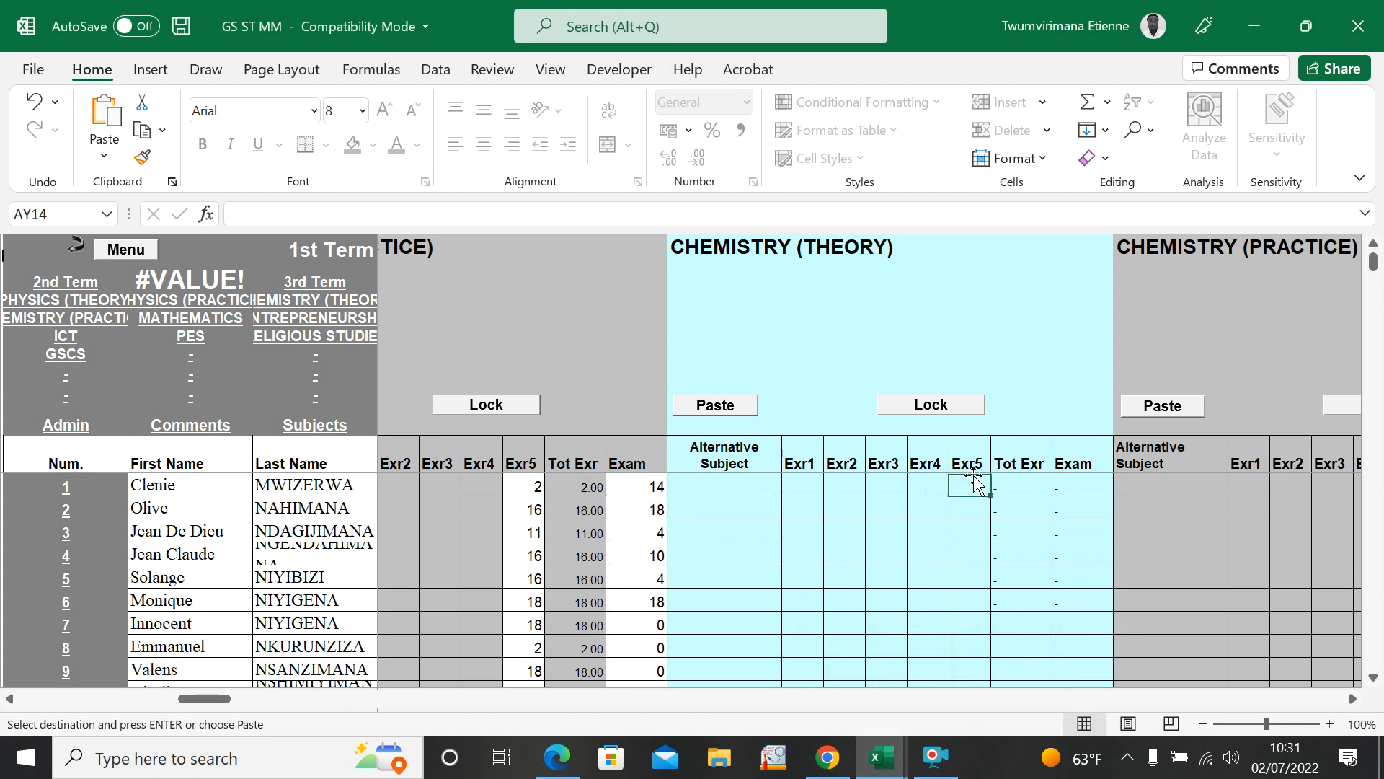
key("ctrl+v")
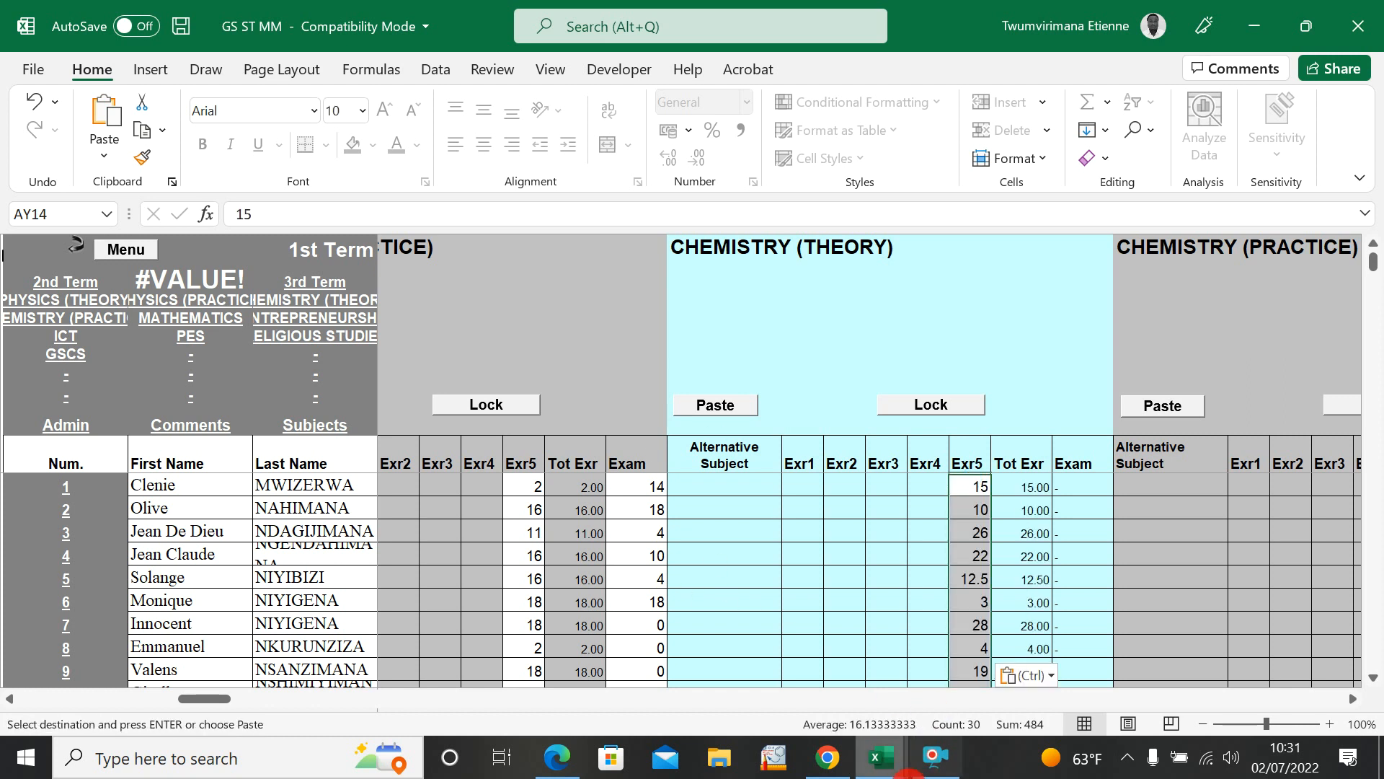
Step: Copy the CHEMISTRY (THEORY) exam marks, J3 to J32, from STUDENT GRADE SUMMARY into the subject's Exam column in GS ST MM
mouse_move(889, 772)
left_click(828, 642)
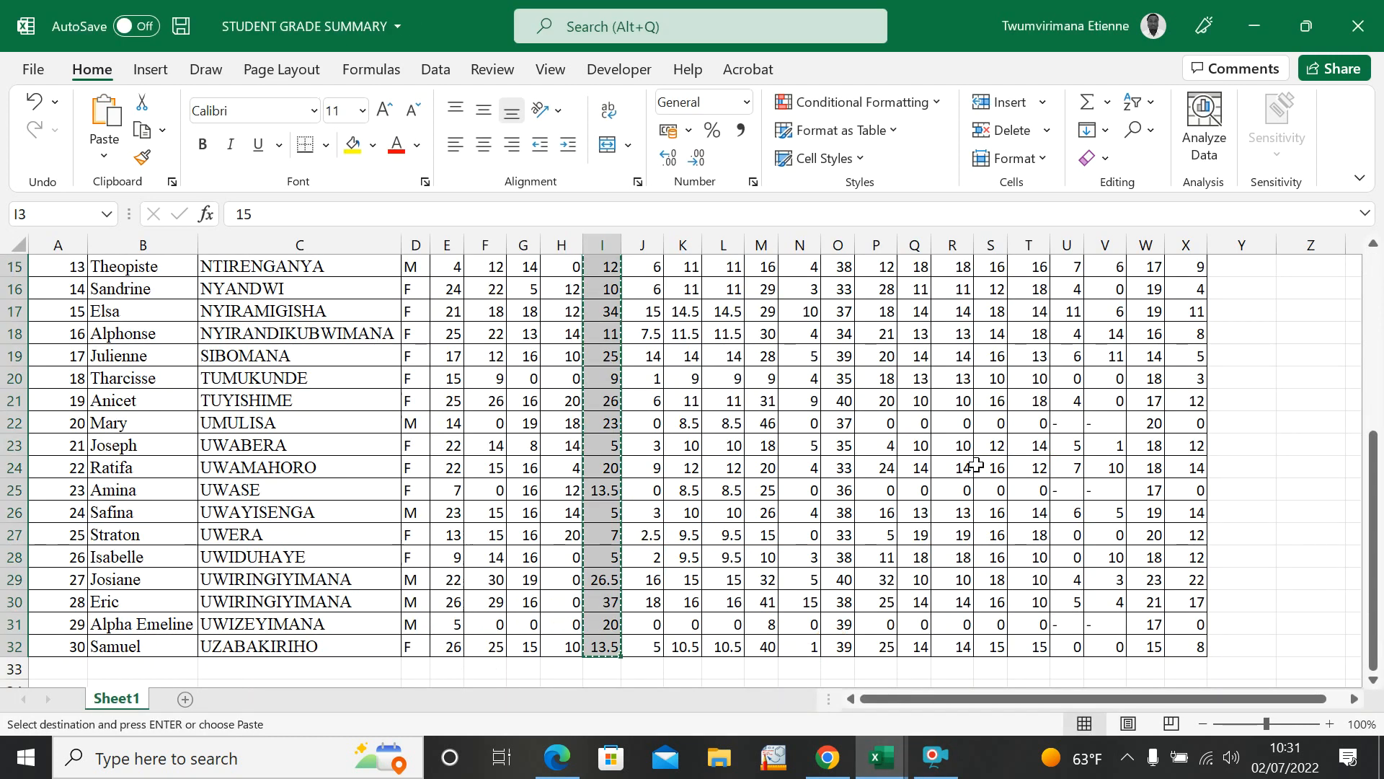
scroll(831, 418, "up", 5)
left_click_drag(643, 358, 655, 638)
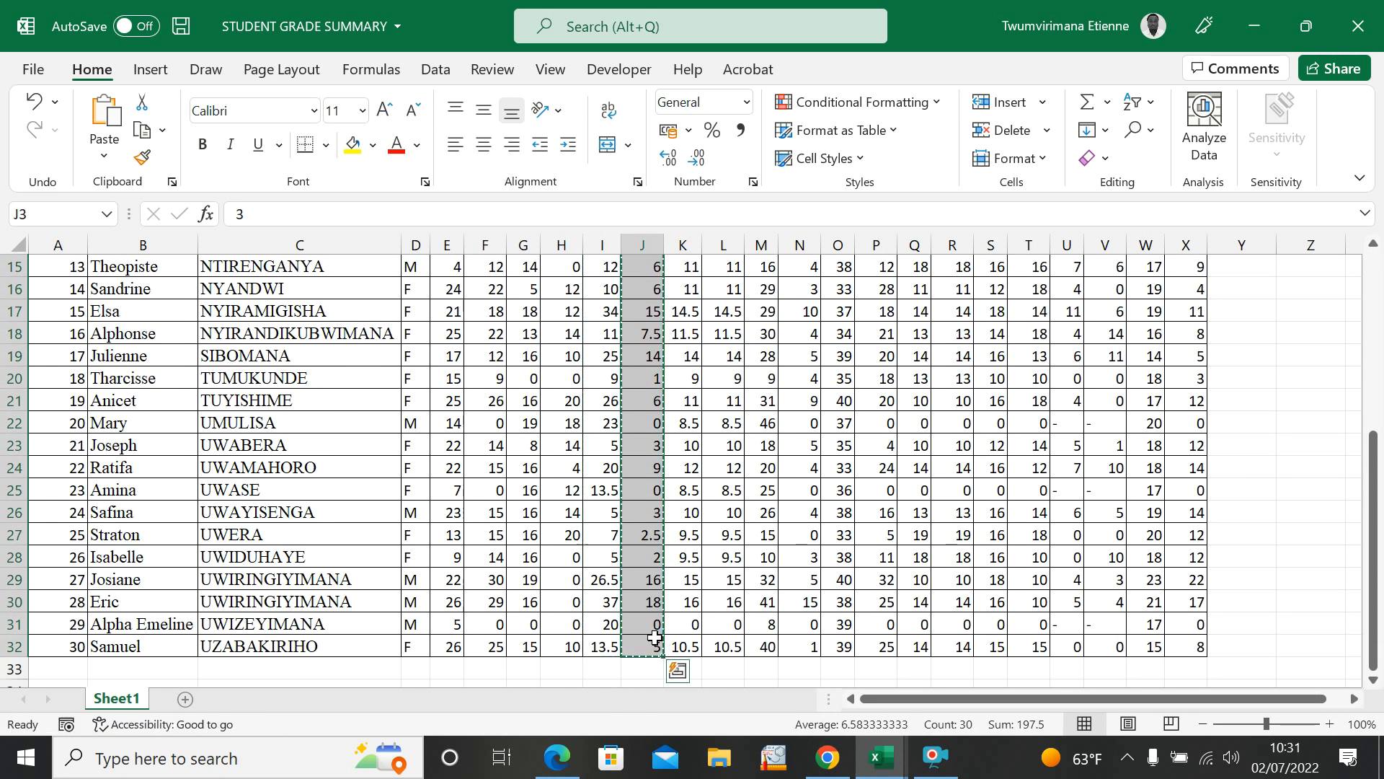
left_click(881, 757)
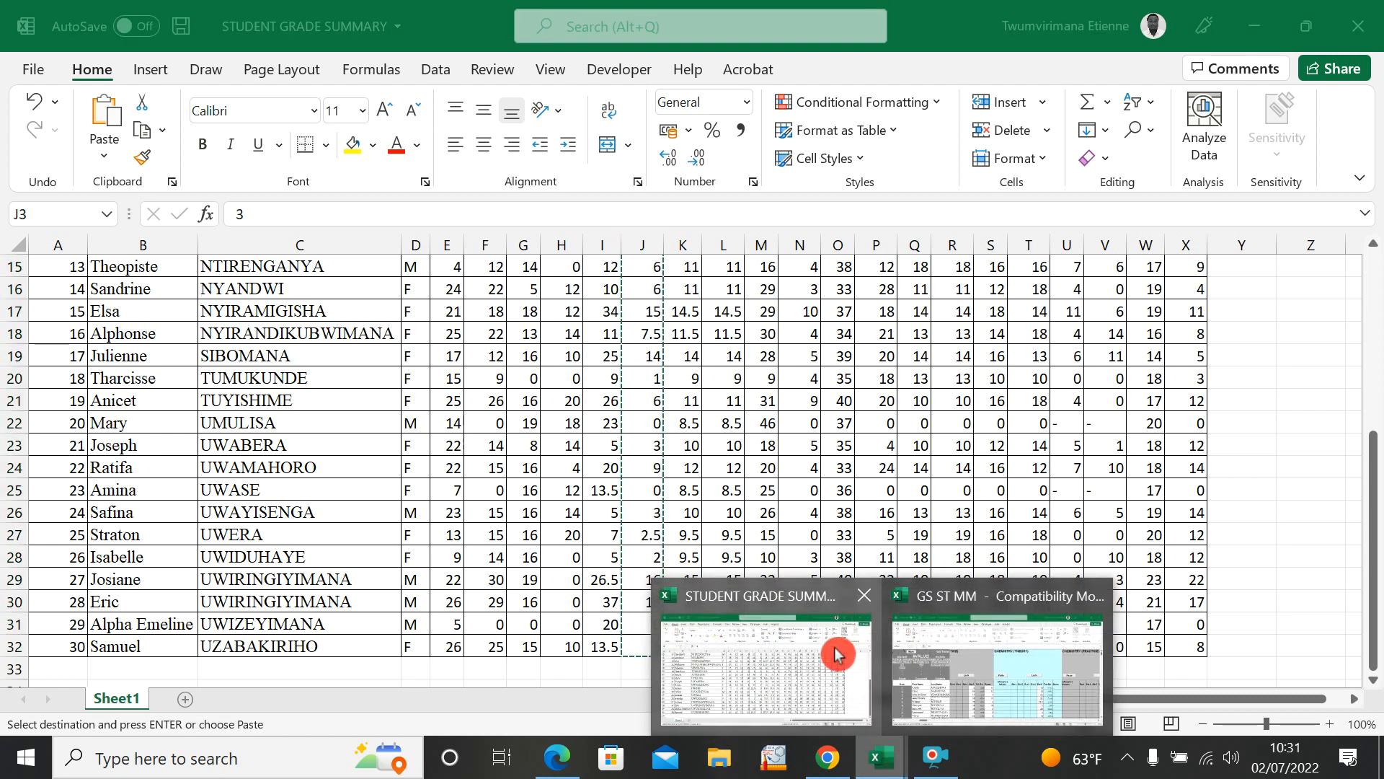
left_click(940, 670)
left_click(1061, 482)
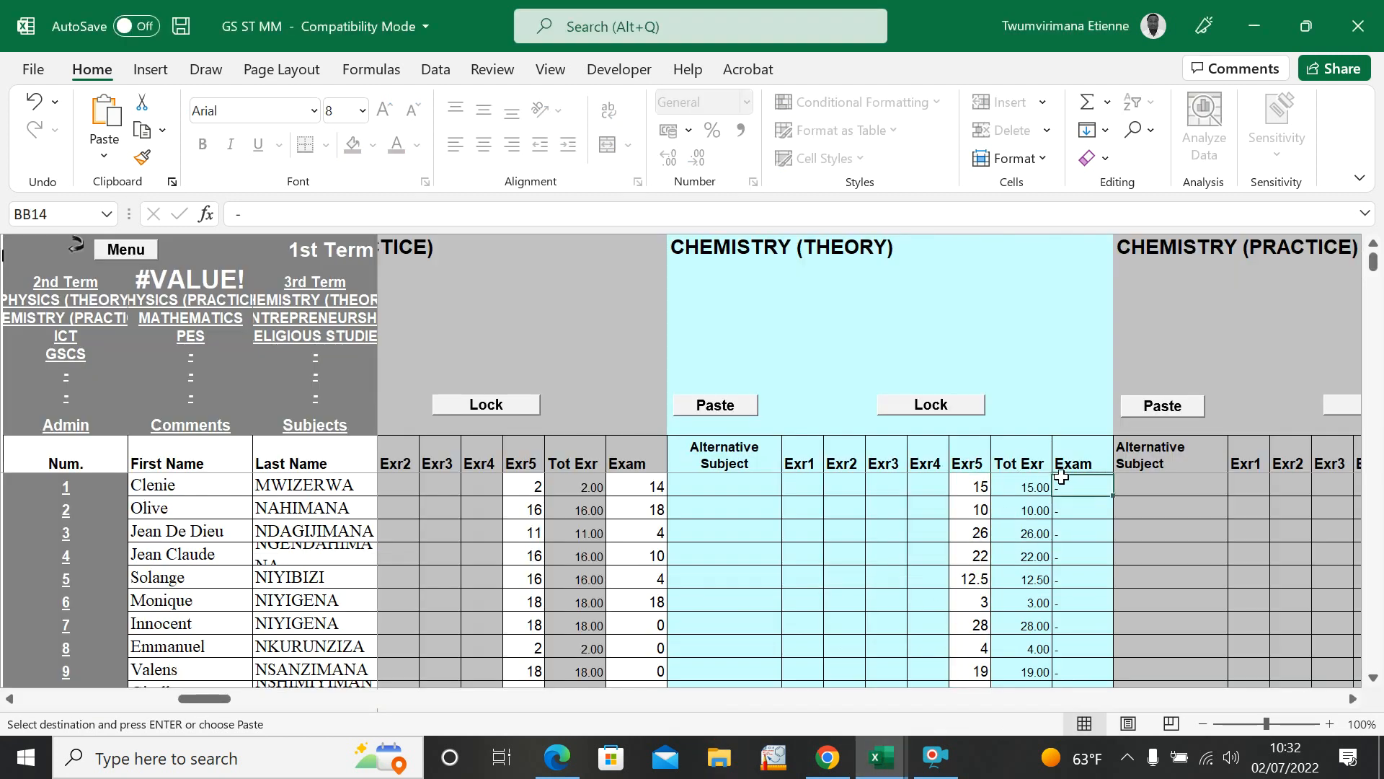
key("ctrl+v")
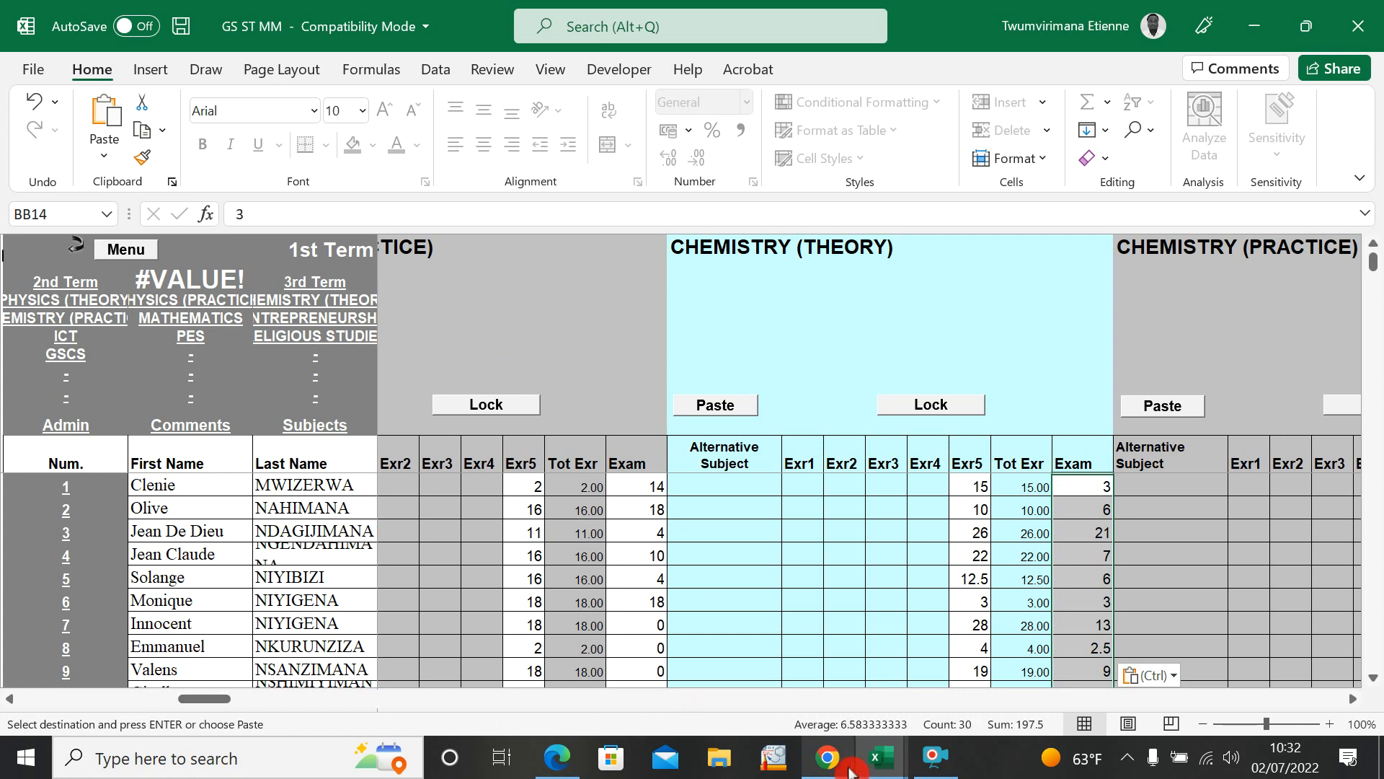
Step: Copy the CHEMISTRY (PRACTICE) test marks, K3 to K32, from STUDENT GRADE SUMMARY into the subject's Exr5 column in GS ST MM
left_click(898, 768)
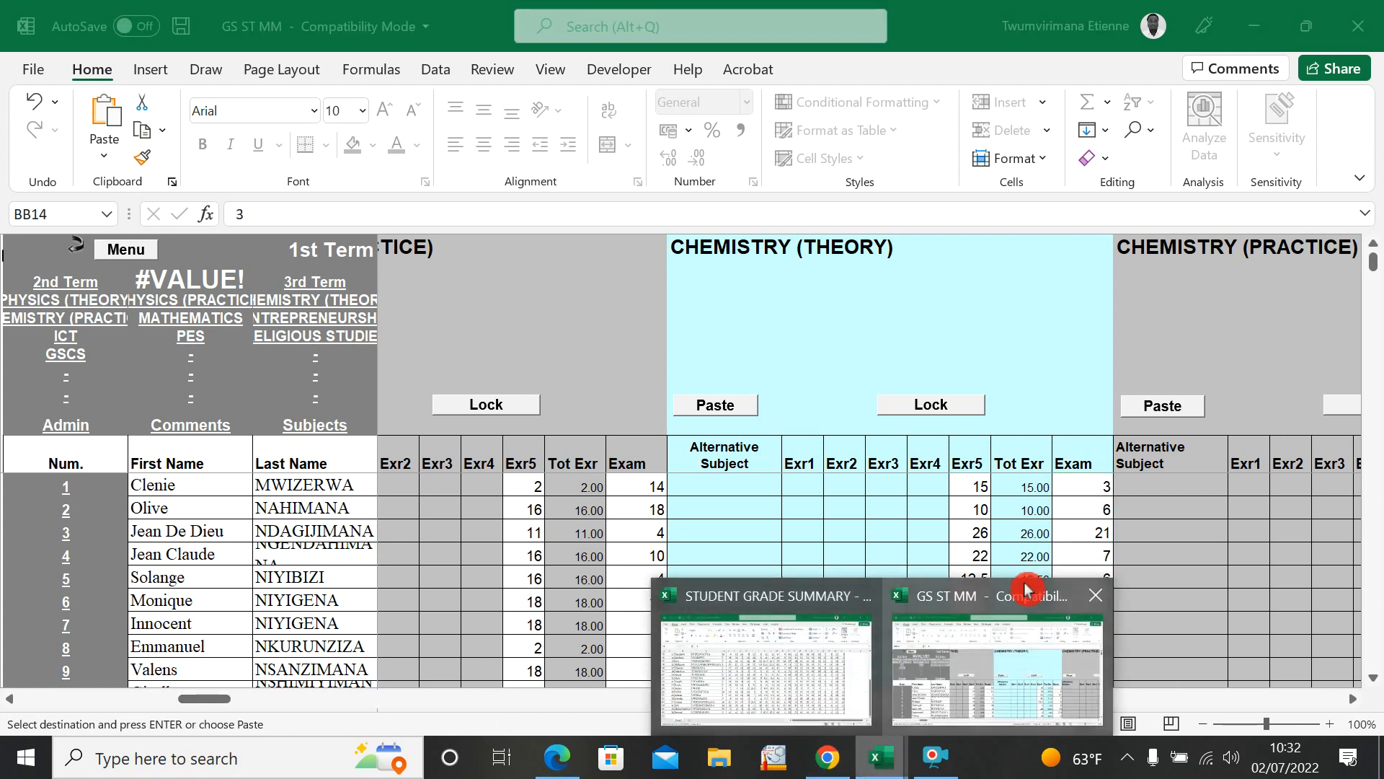
left_click(800, 669)
scroll(693, 427, "up", 5)
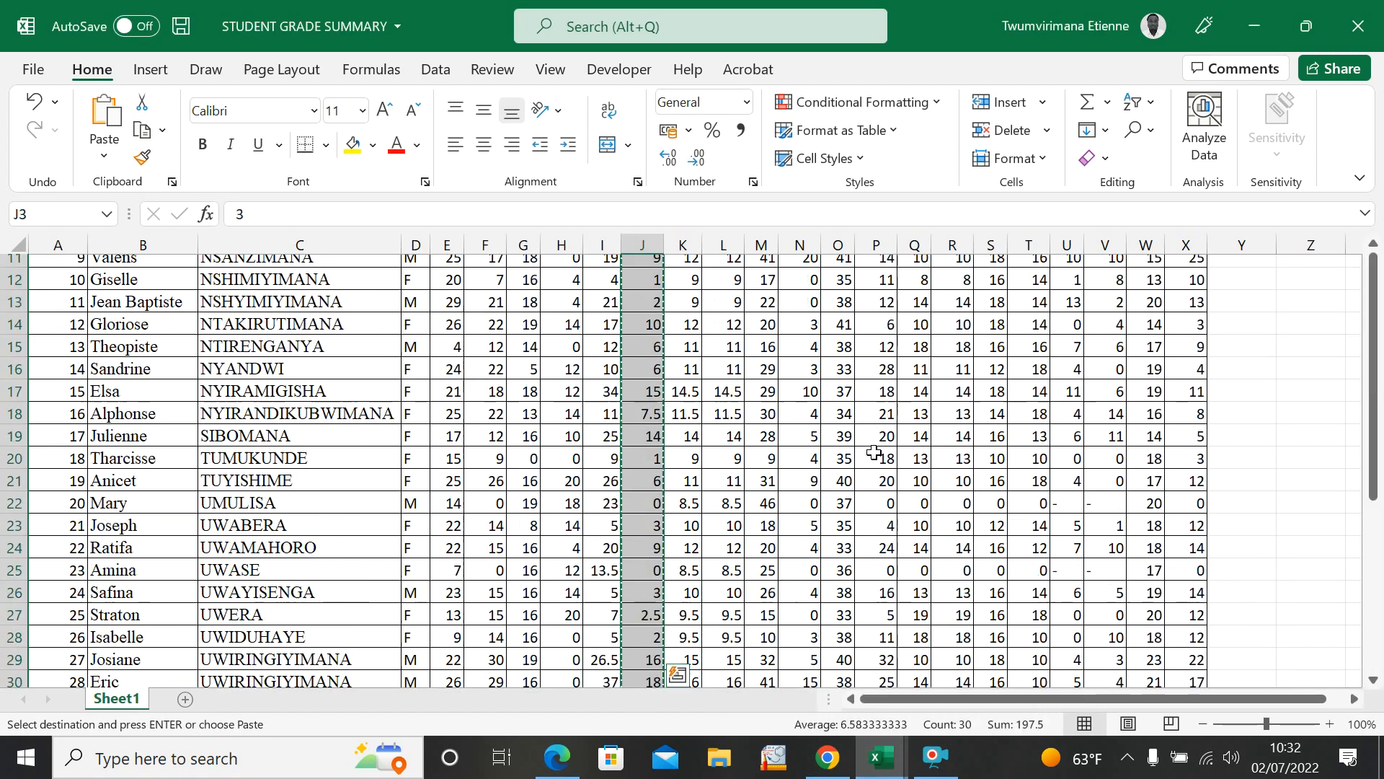
left_click_drag(680, 358, 681, 661)
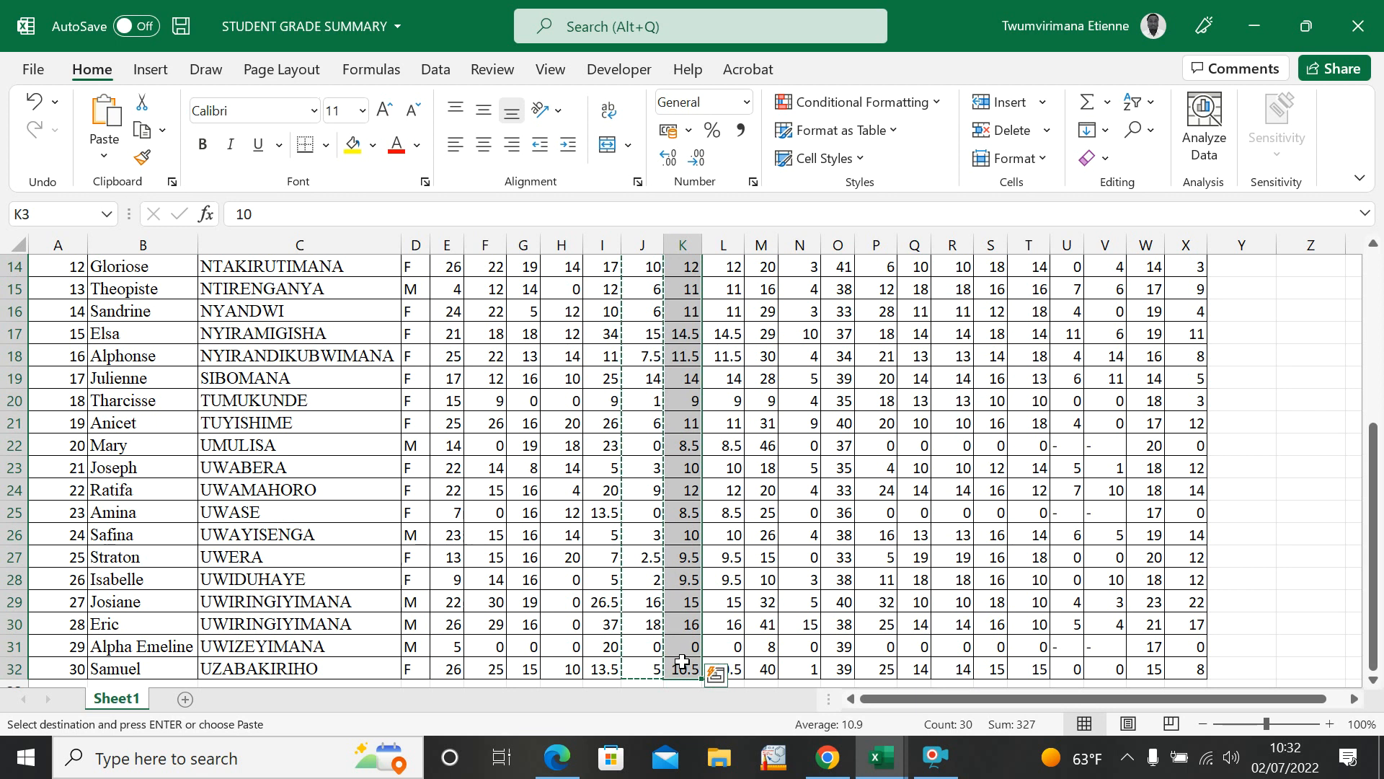
key("ctrl+c")
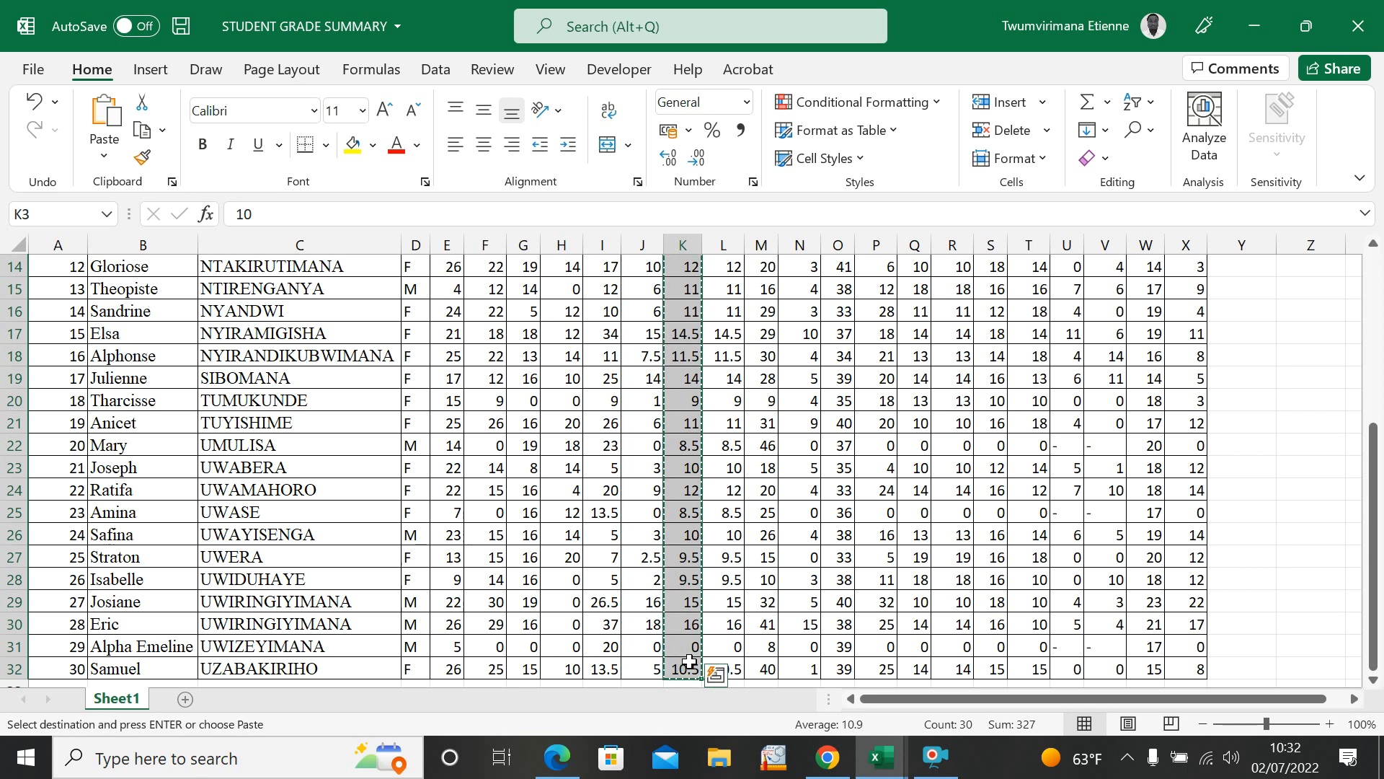
left_click(881, 757)
left_click(997, 635)
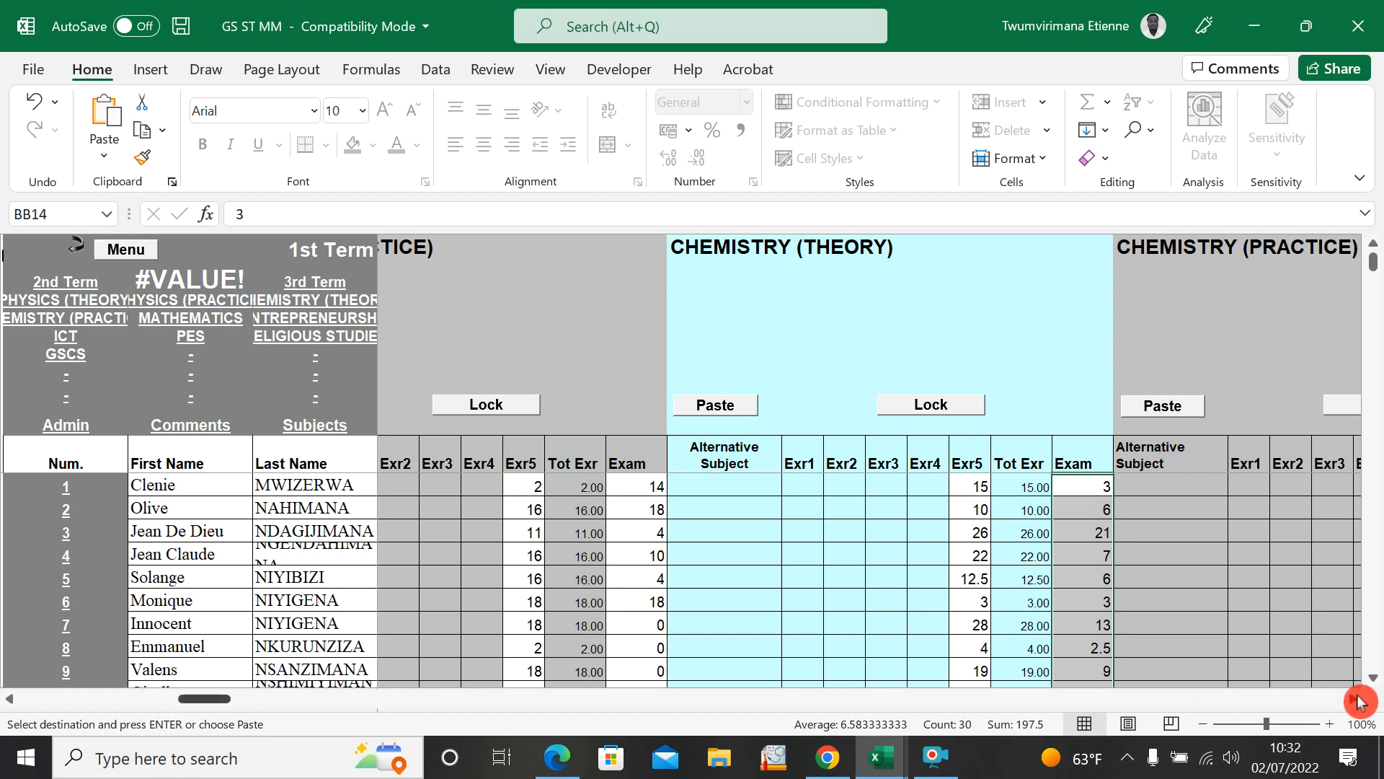
left_click_drag(1356, 702, 1342, 703)
left_click(964, 484)
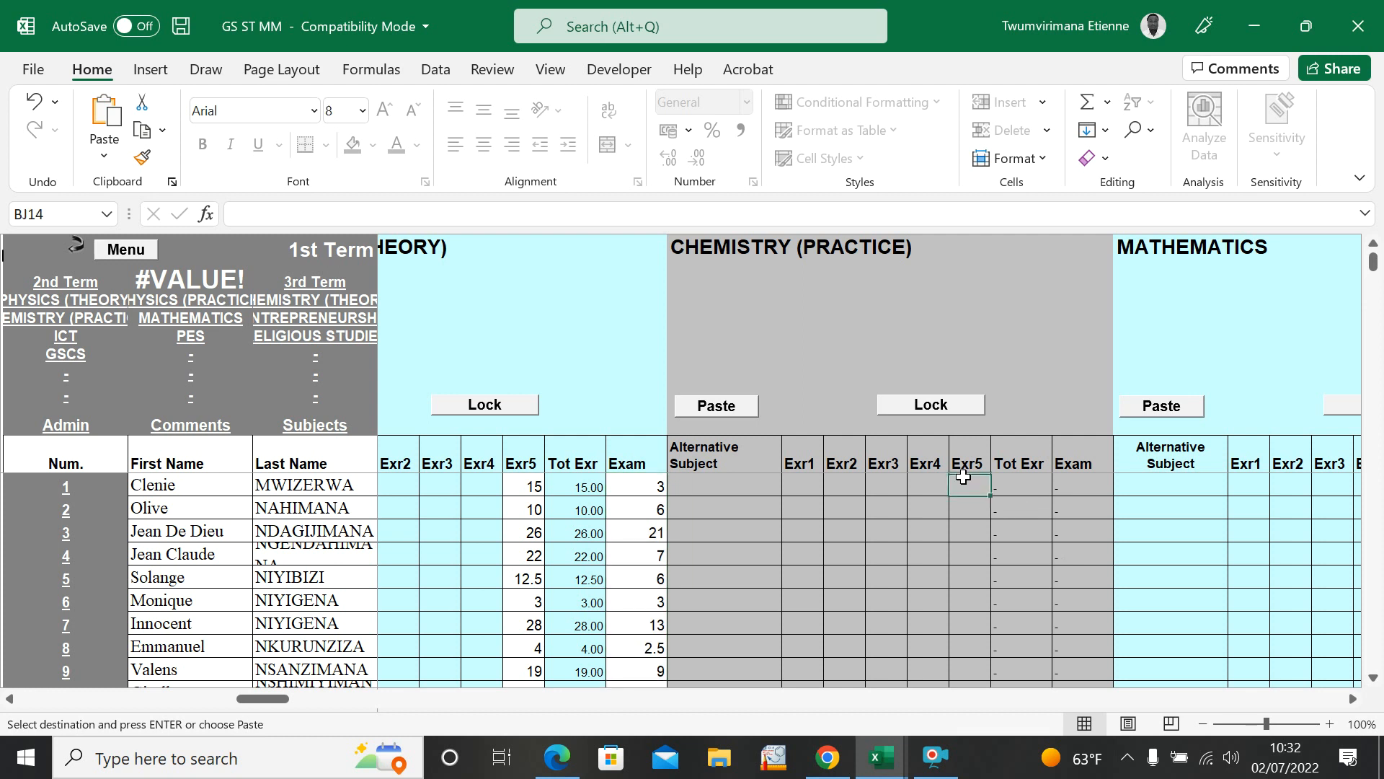
key("ctrl+v")
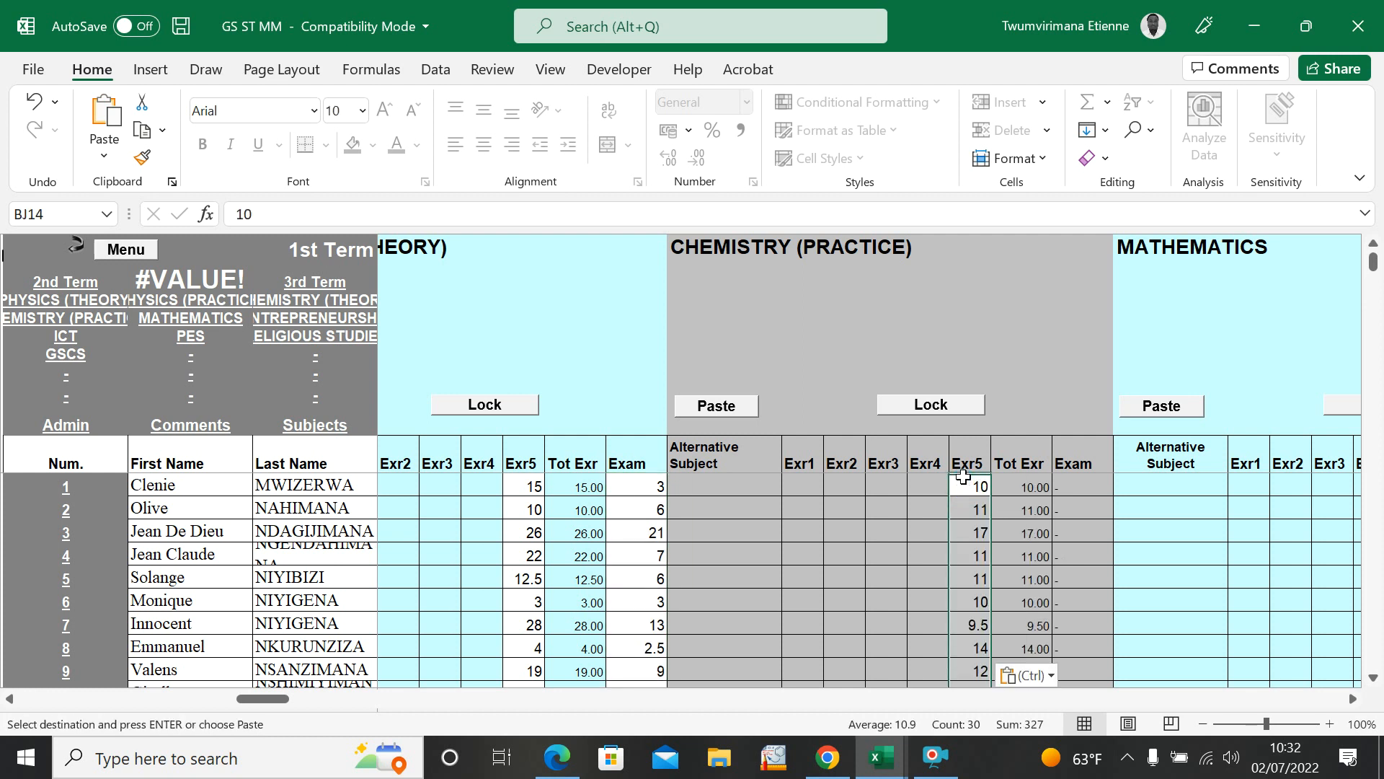
Step: Copy the CHEMISTRY (PRACTICE) exam marks, L3 to L32, from STUDENT GRADE SUMMARY into the subject's Exam column in GS ST MM
left_click(878, 754)
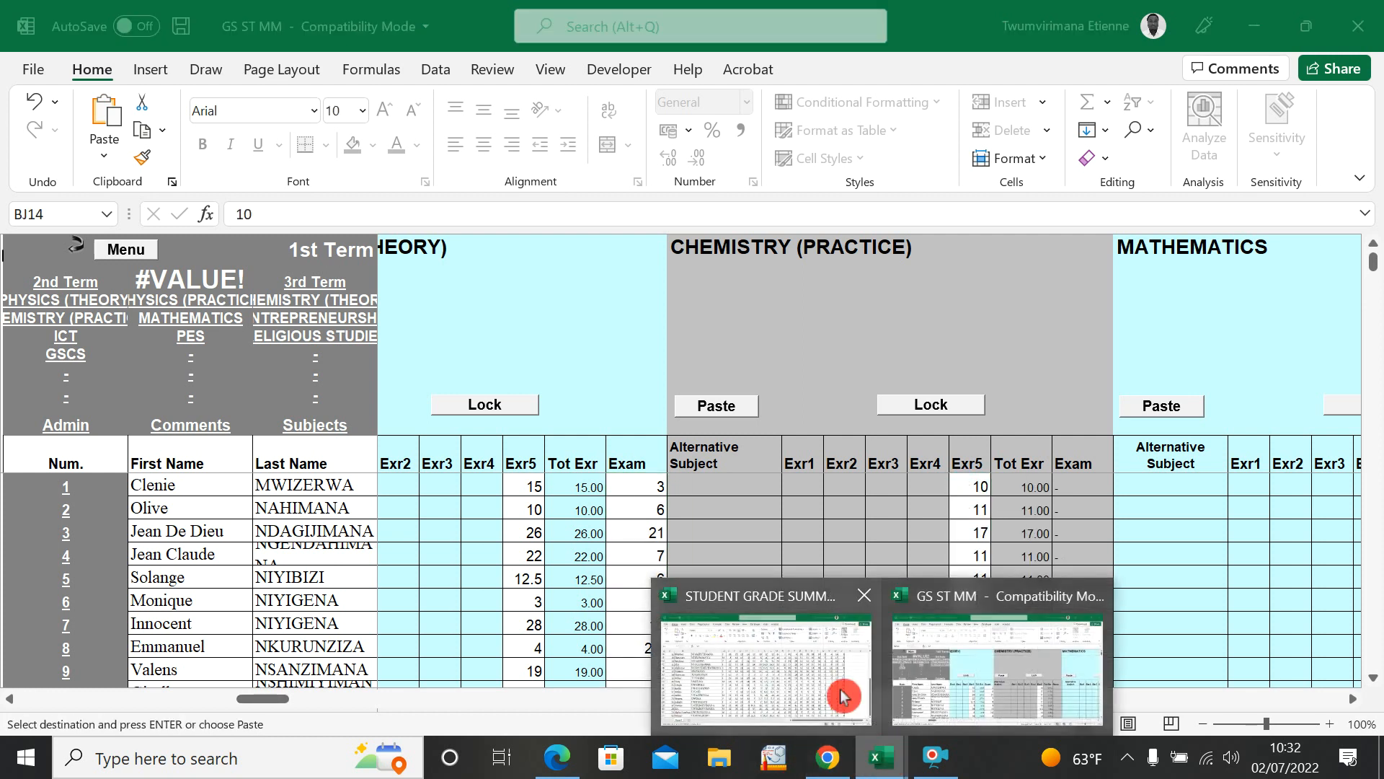
left_click(866, 633)
scroll(985, 470, "up", 2)
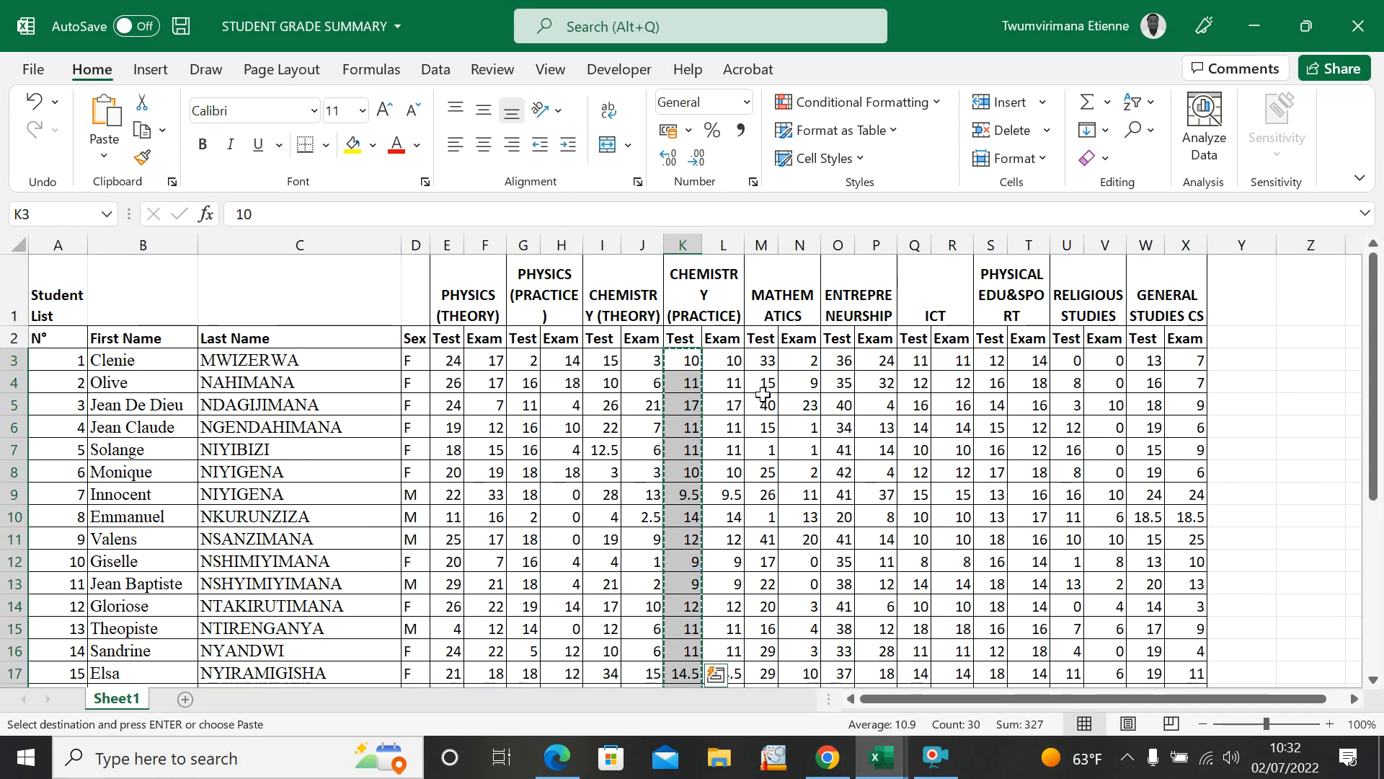
left_click(878, 756)
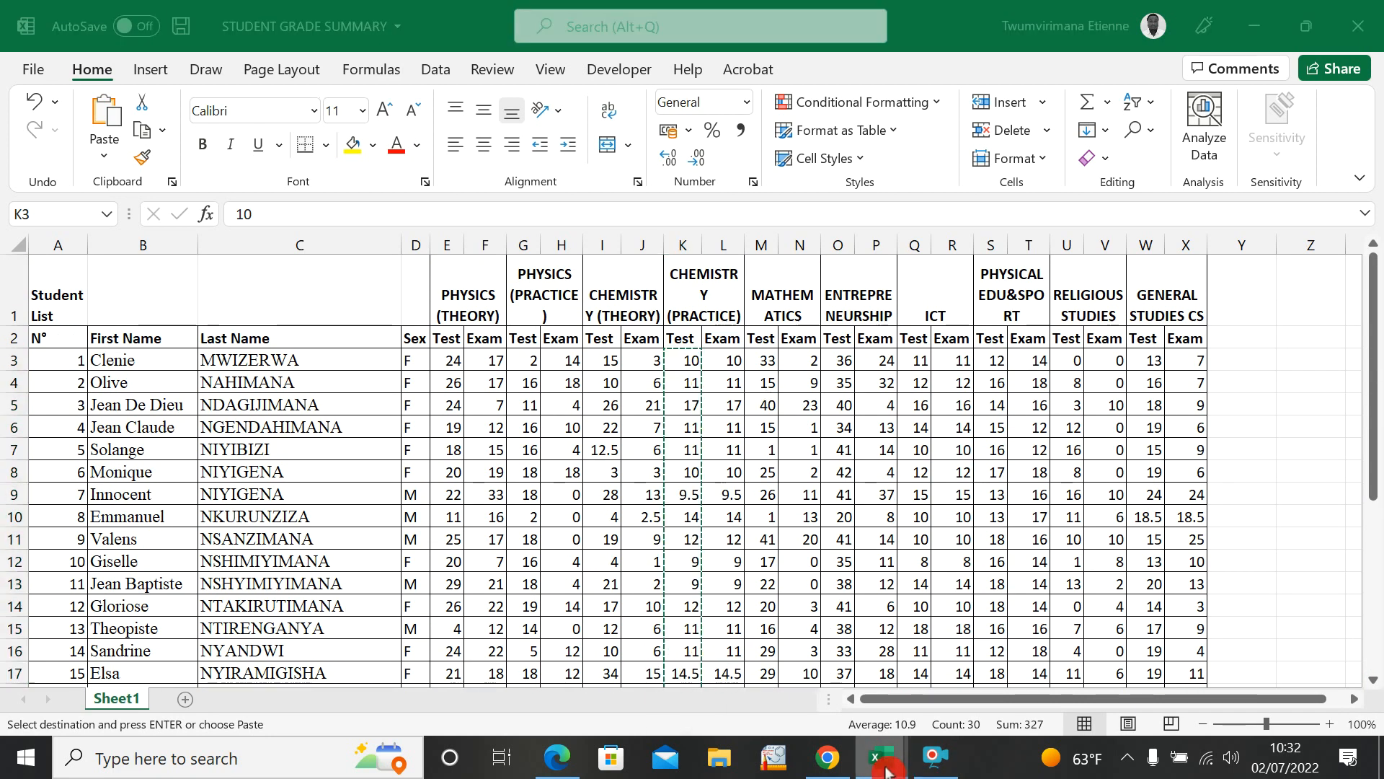
left_click(1012, 660)
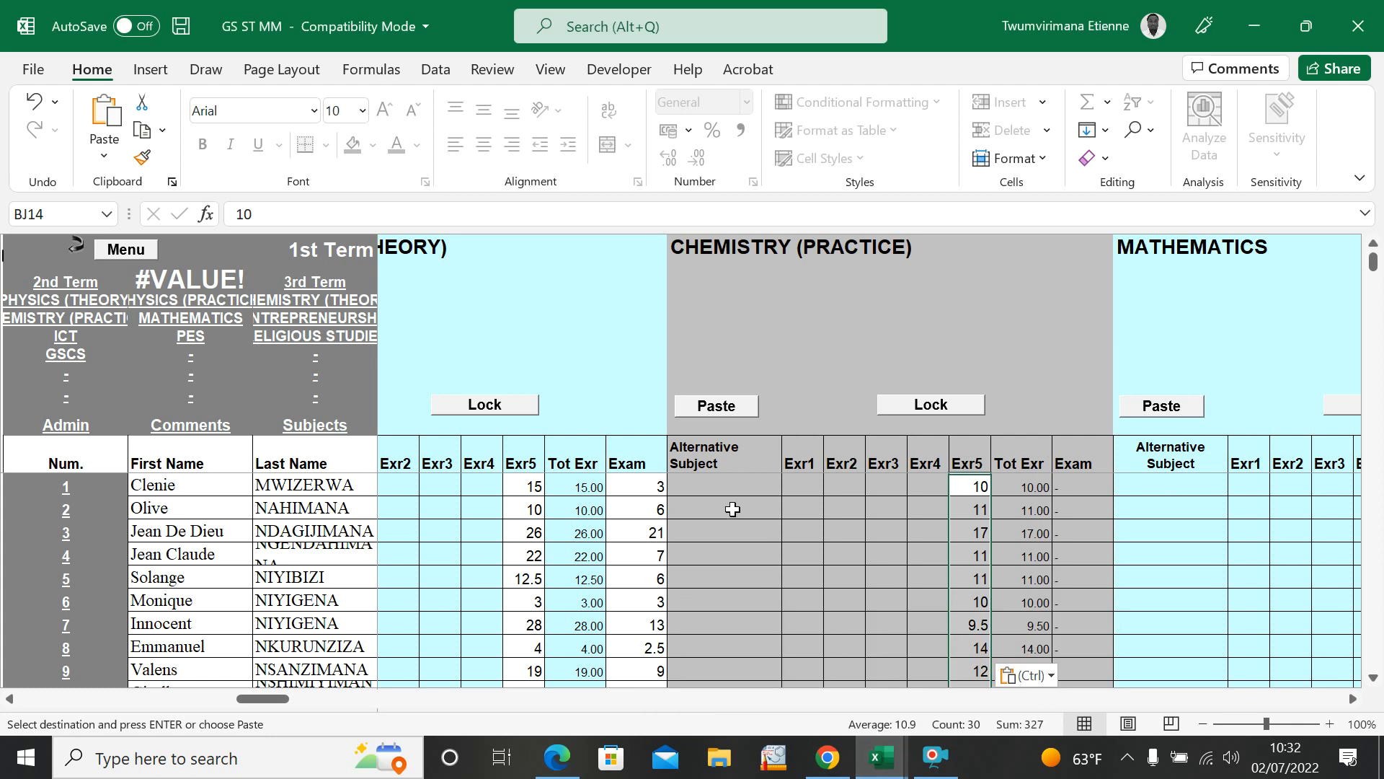
left_click(878, 755)
left_click(793, 650)
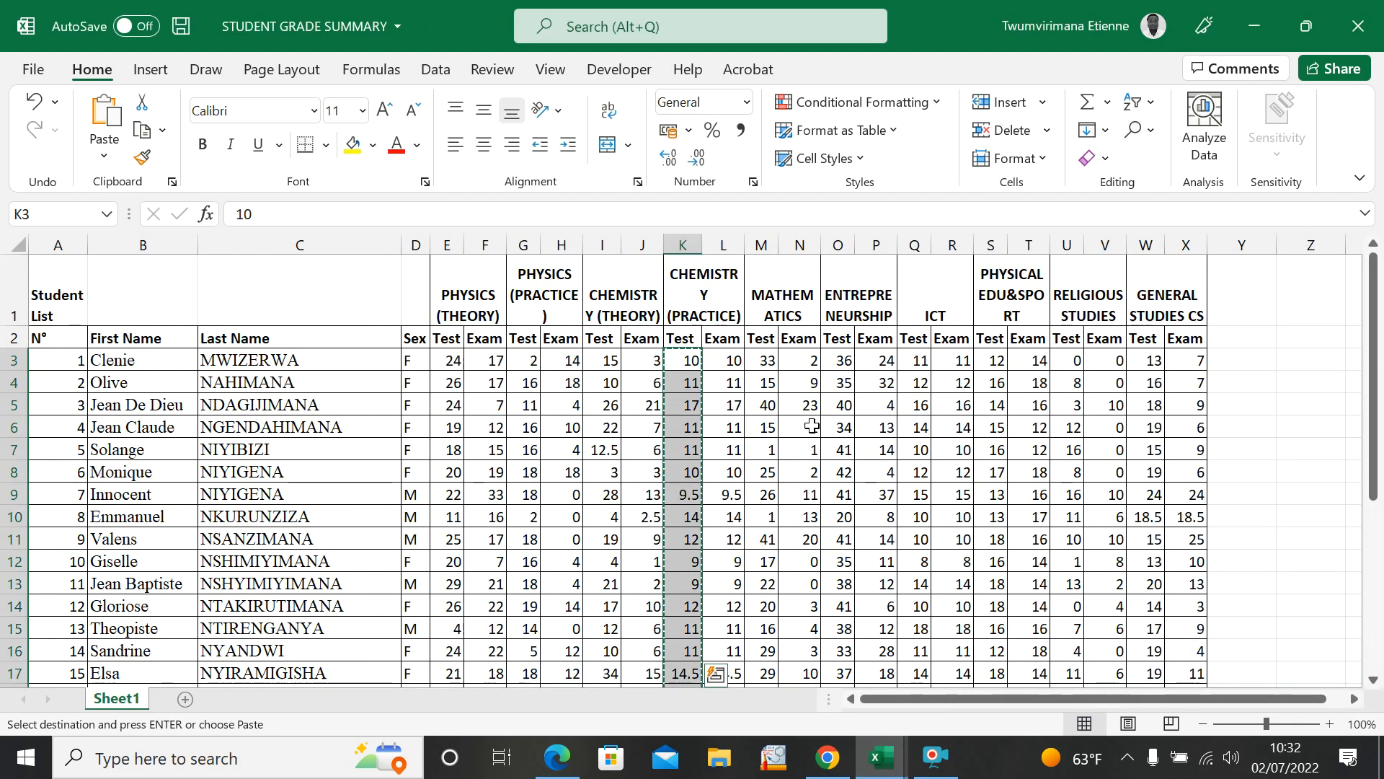
left_click_drag(722, 362, 730, 637)
key("ctrl+c")
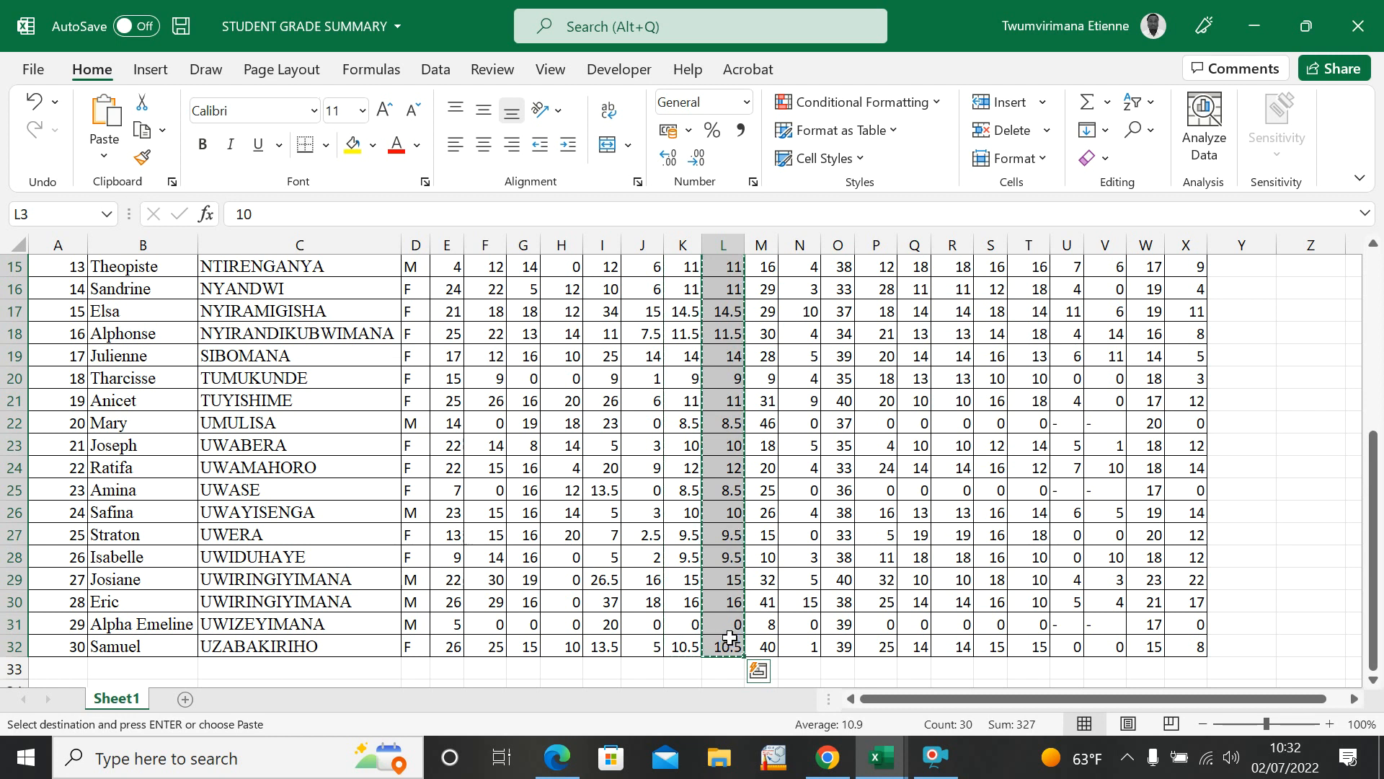
left_click(881, 757)
left_click(917, 663)
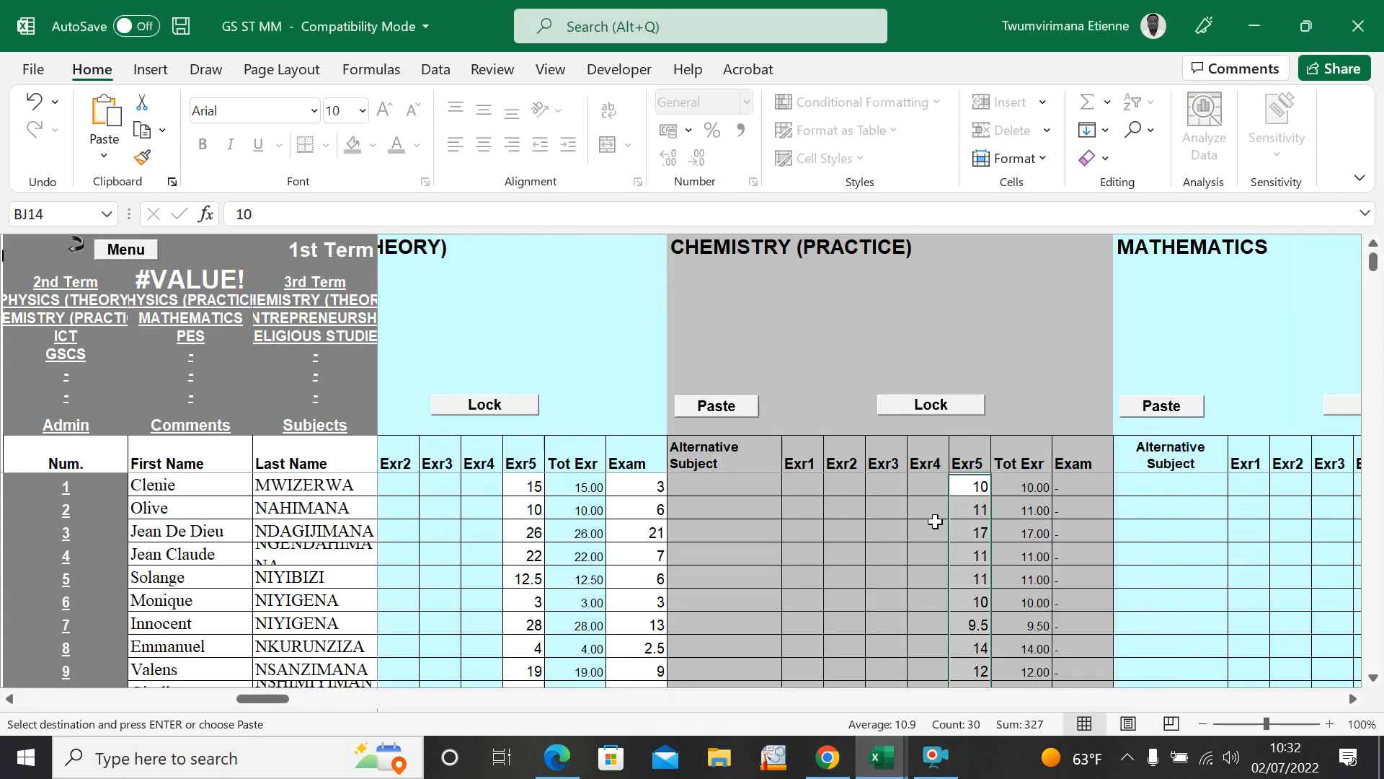
left_click(1071, 477)
key("ctrl+v")
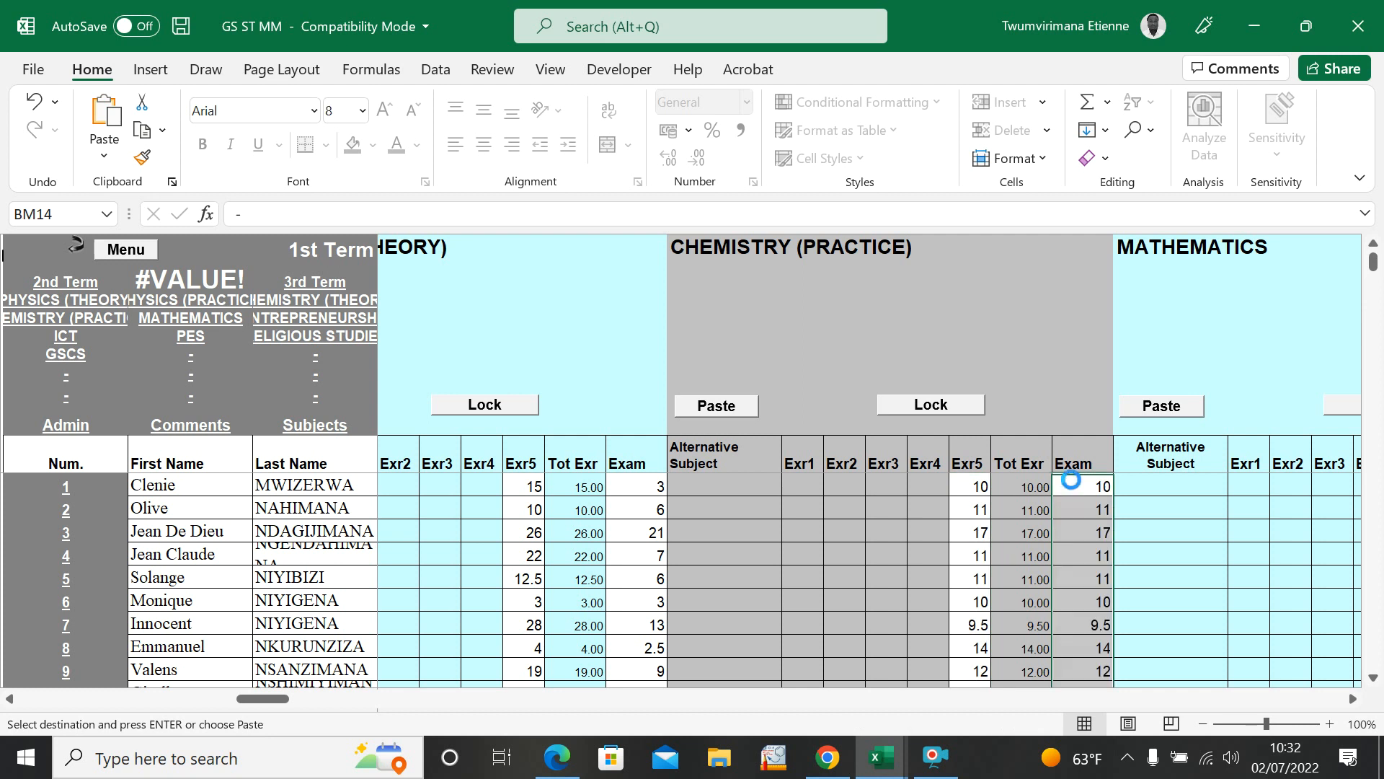
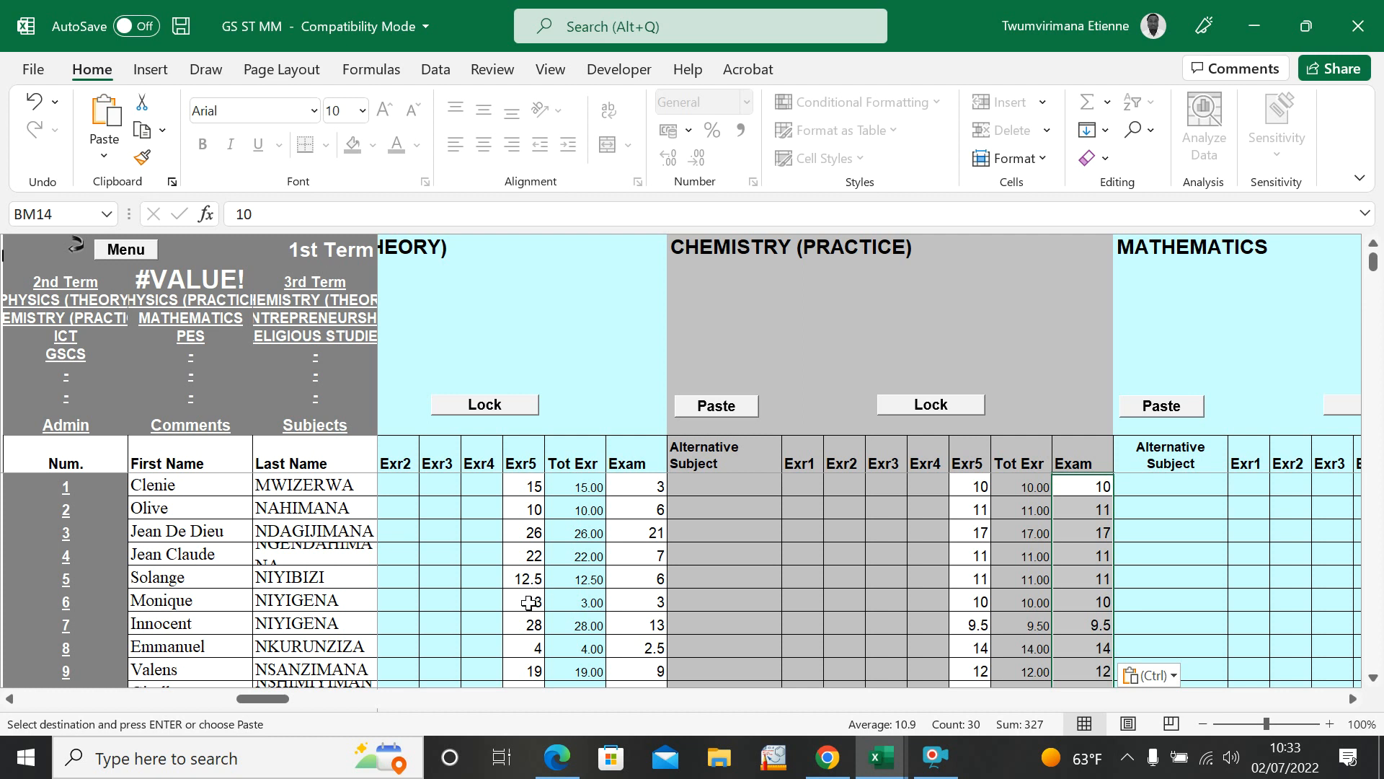
Step: Copy the MATHEMATICS test marks, M3 to M32, from STUDENT GRADE SUMMARY into the subject's Exr5 column in GS ST MM
left_click(531, 604)
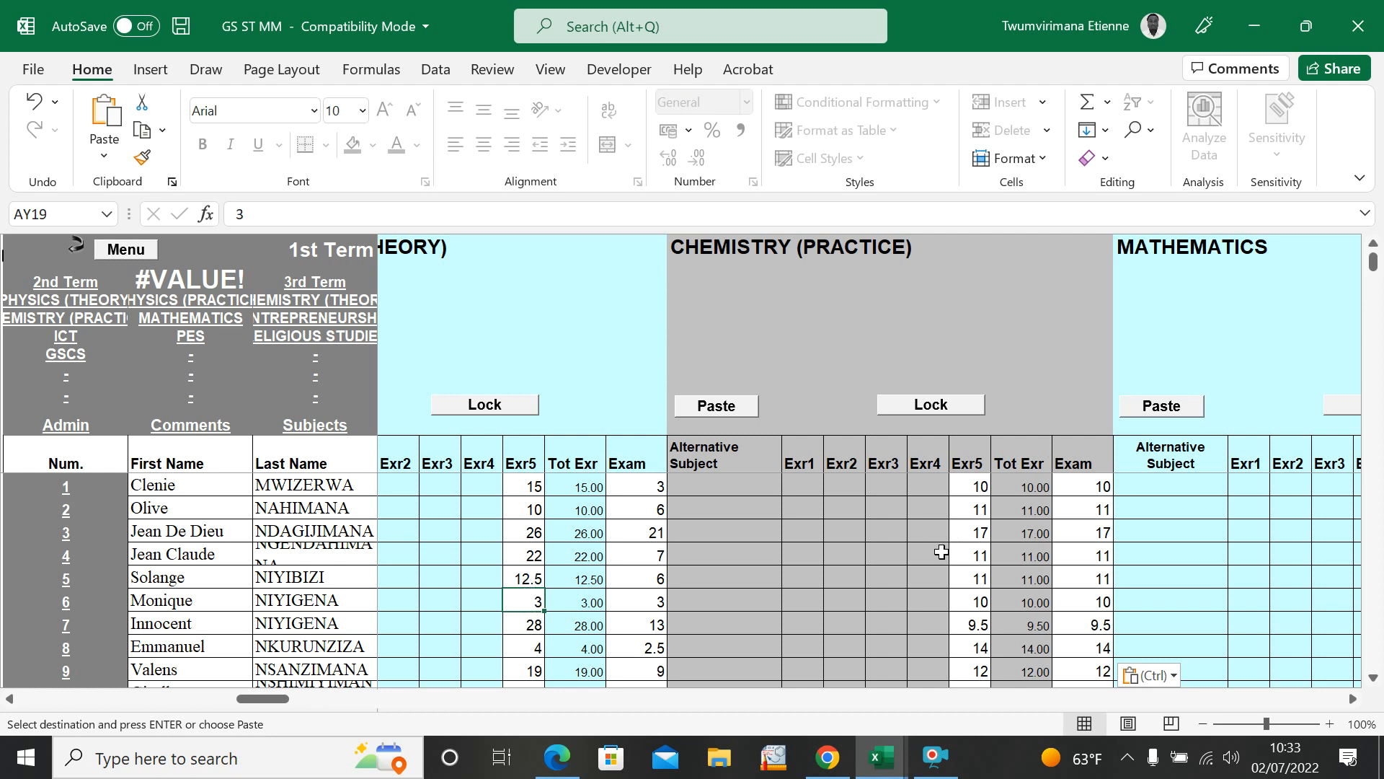
left_click(878, 757)
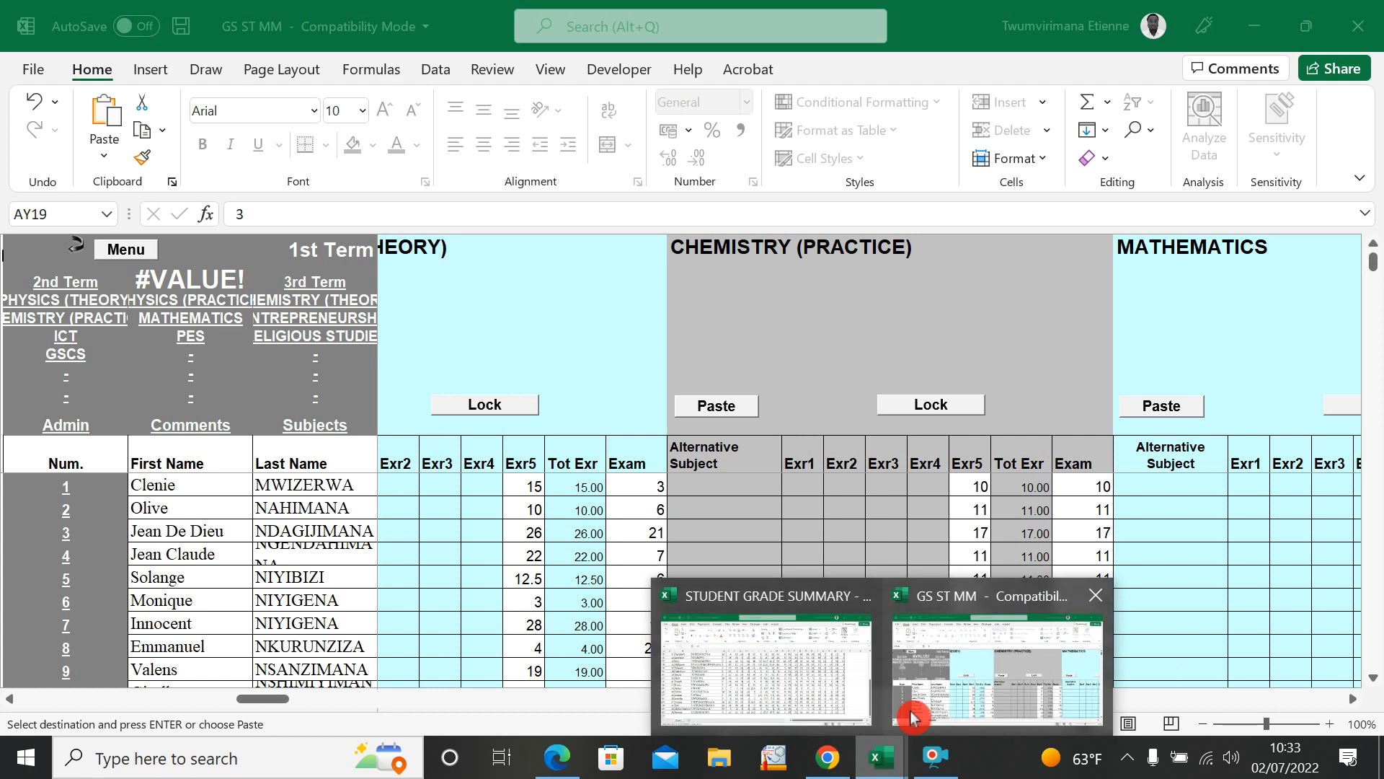
left_click(838, 696)
scroll(800, 602, "up", 5)
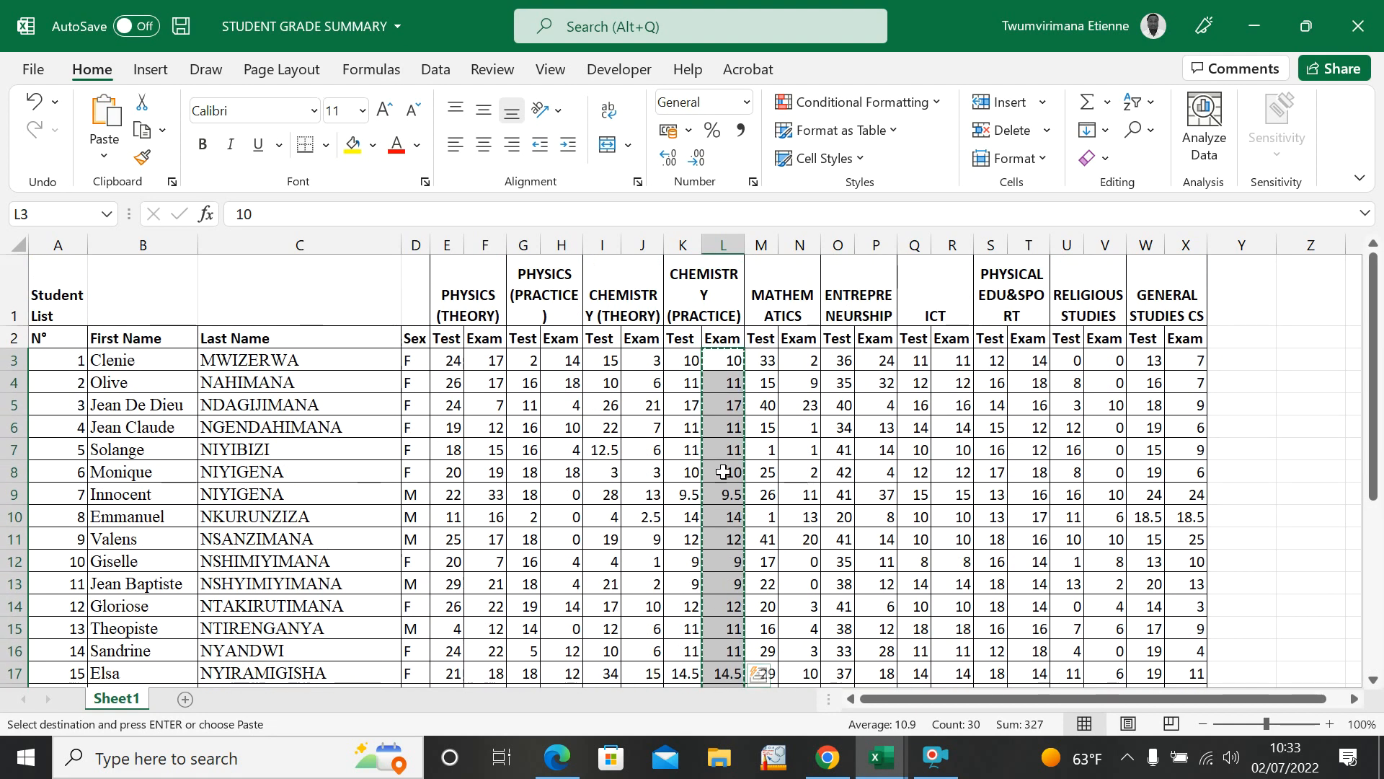
left_click_drag(767, 355, 754, 659)
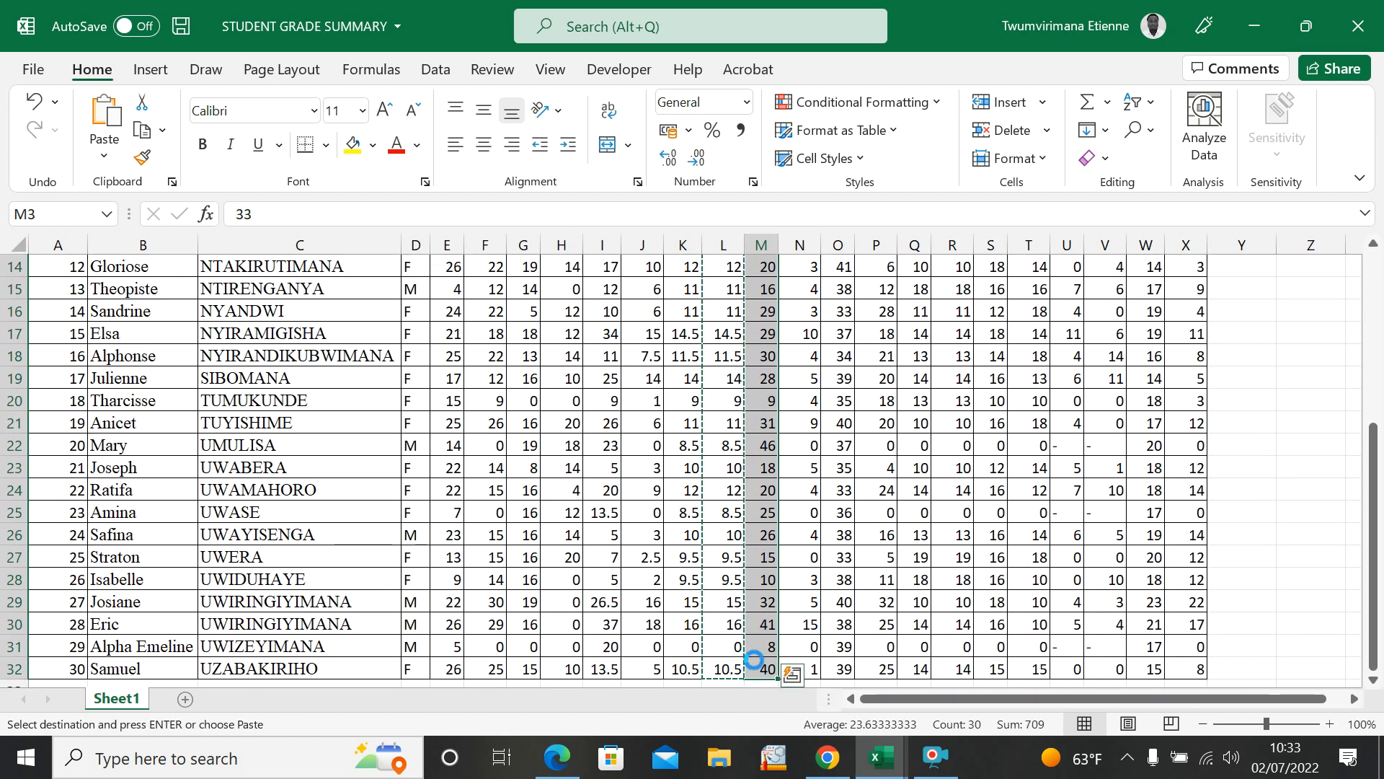
left_click(872, 764)
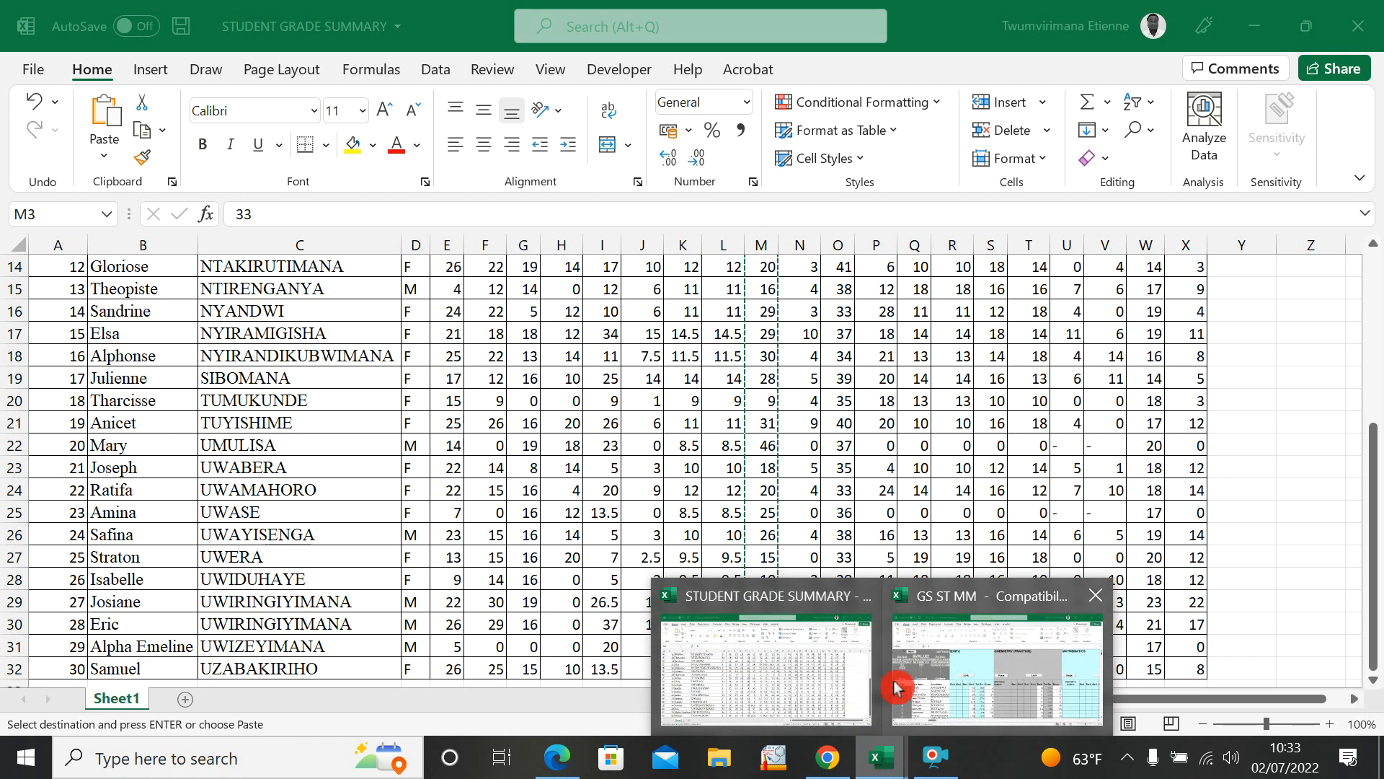
left_click(949, 661)
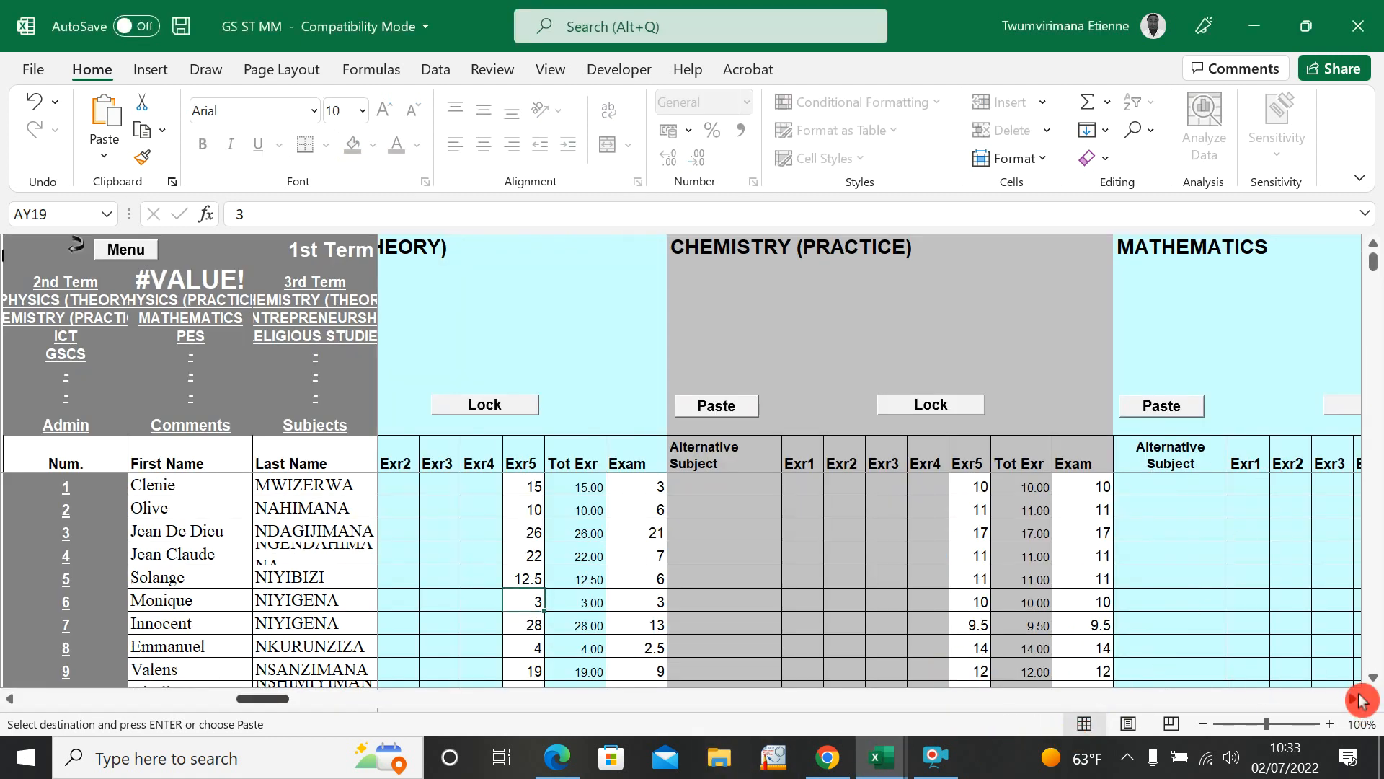
left_click(1355, 700)
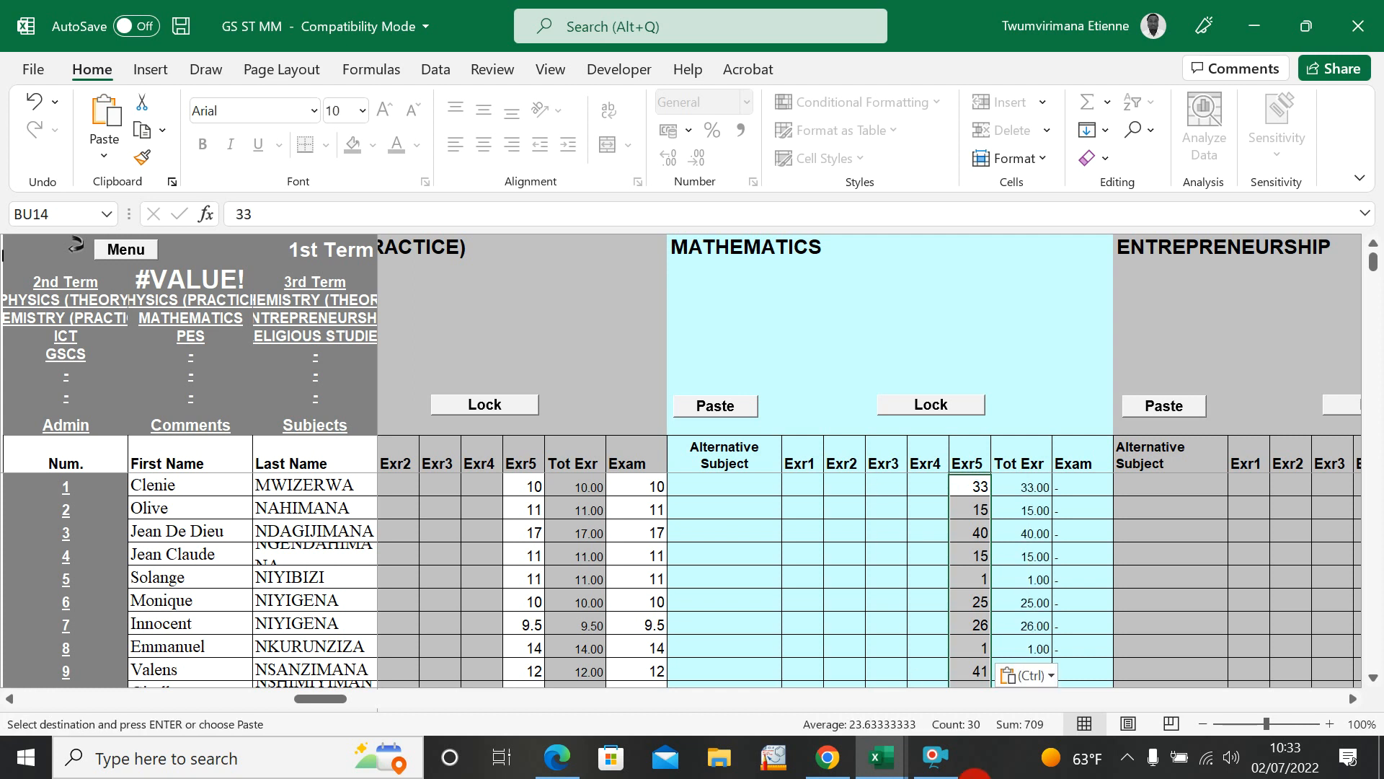
Step: Copy the MATHEMATICS exam marks, N3 to N32, from STUDENT GRADE SUMMARY into the subject's Exam column in GS ST MM
mouse_move(881, 757)
left_click(767, 675)
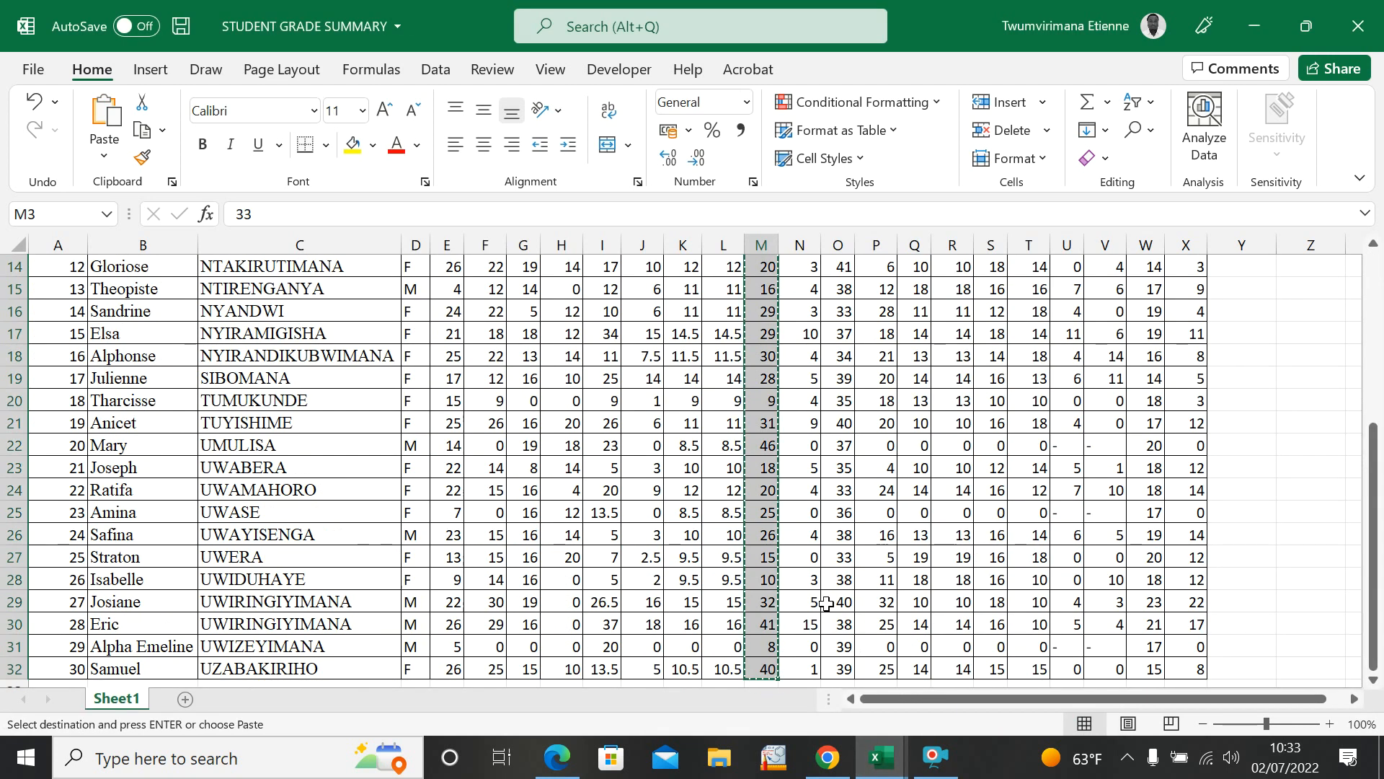
scroll(863, 449, "up", 4)
left_click_drag(798, 360, 792, 653)
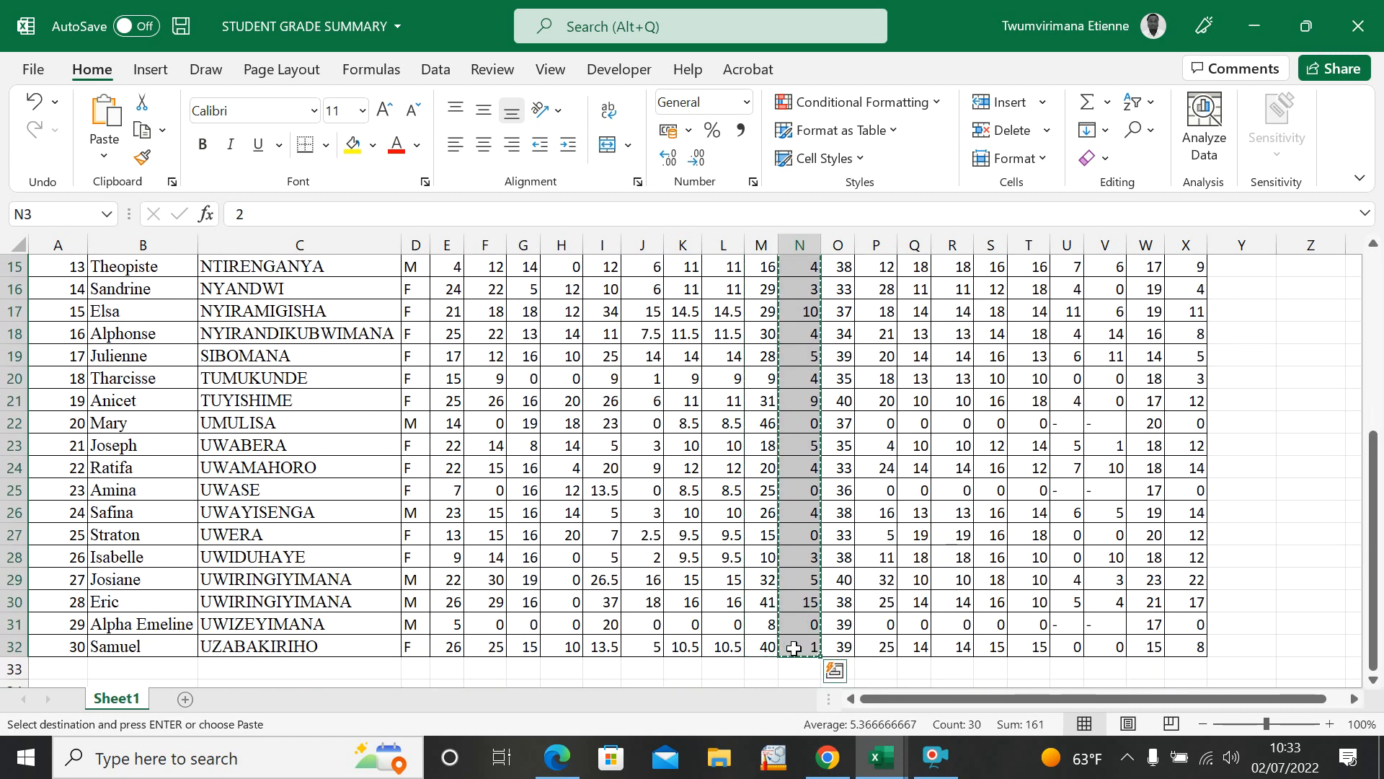
mouse_move(887, 761)
left_click(970, 671)
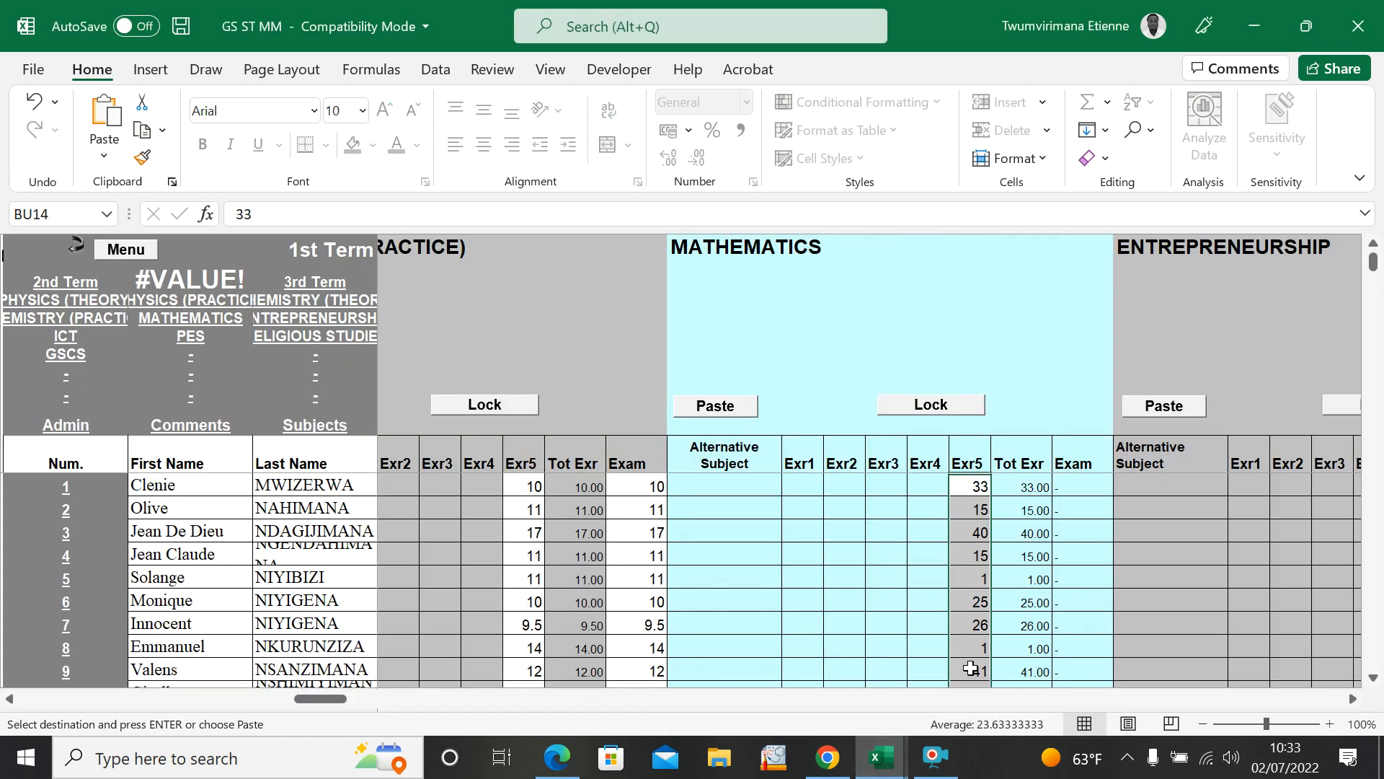
left_click(1098, 478)
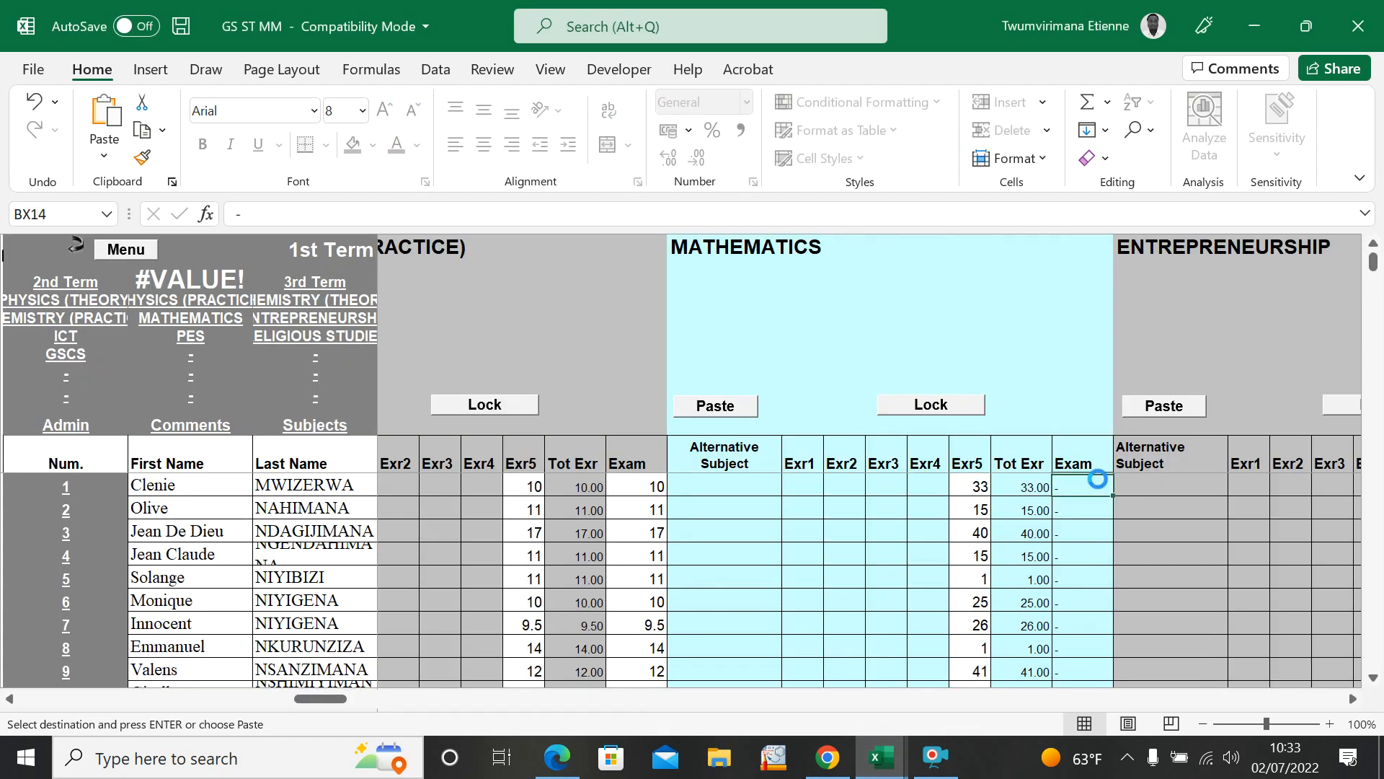
key("ctrl+v")
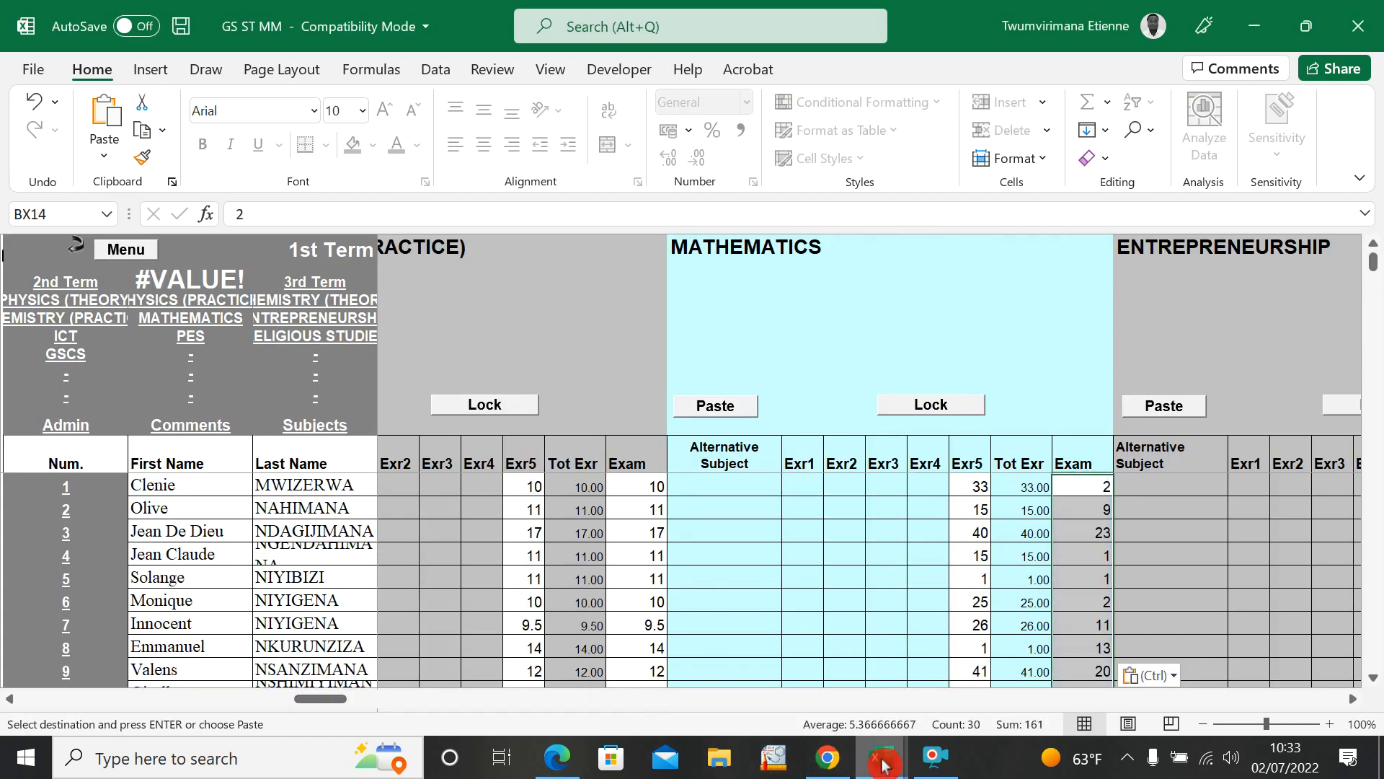
Step: Copy the ENTREPRENEURSHIP test marks, O3 to O32, from STUDENT GRADE SUMMARY into the subject's Exr5 column in GS ST MM
mouse_move(884, 763)
left_click(771, 649)
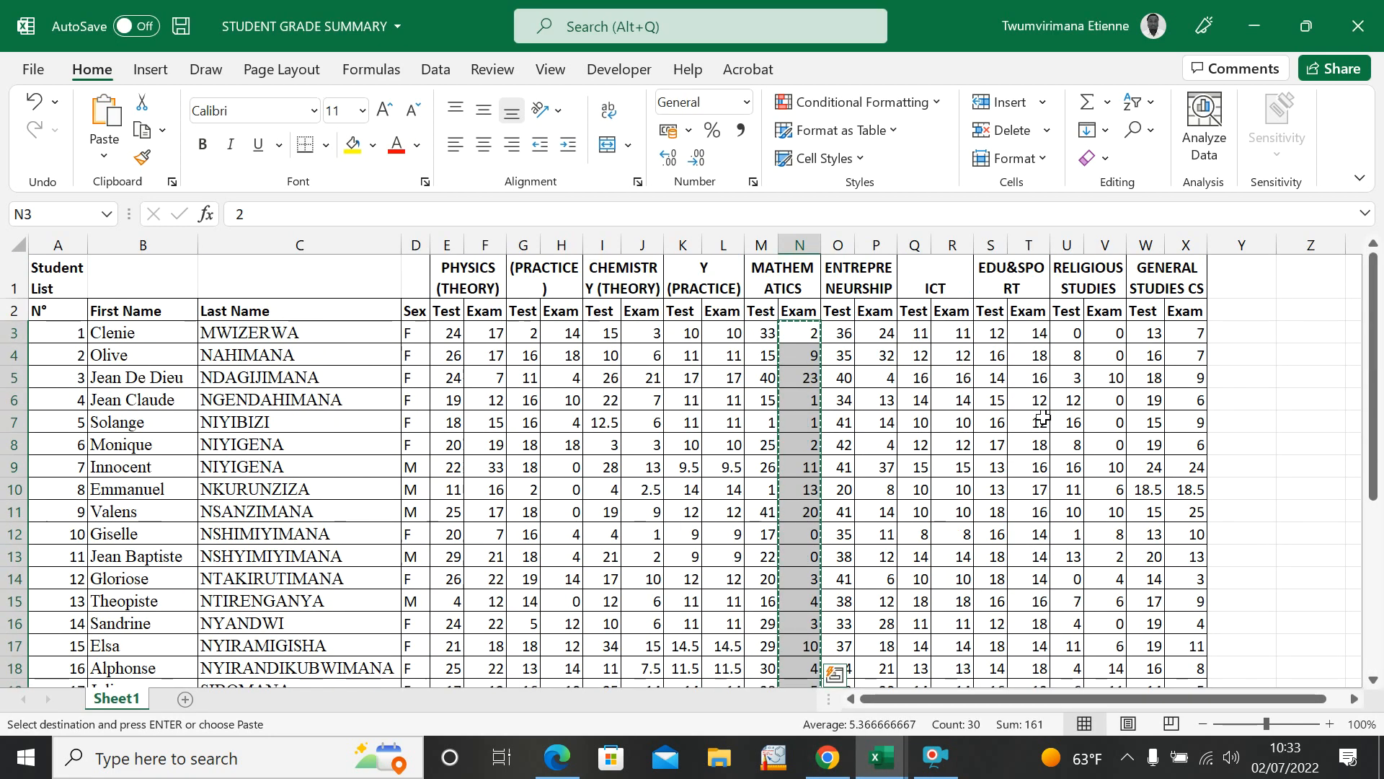
left_click_drag(842, 360, 847, 682)
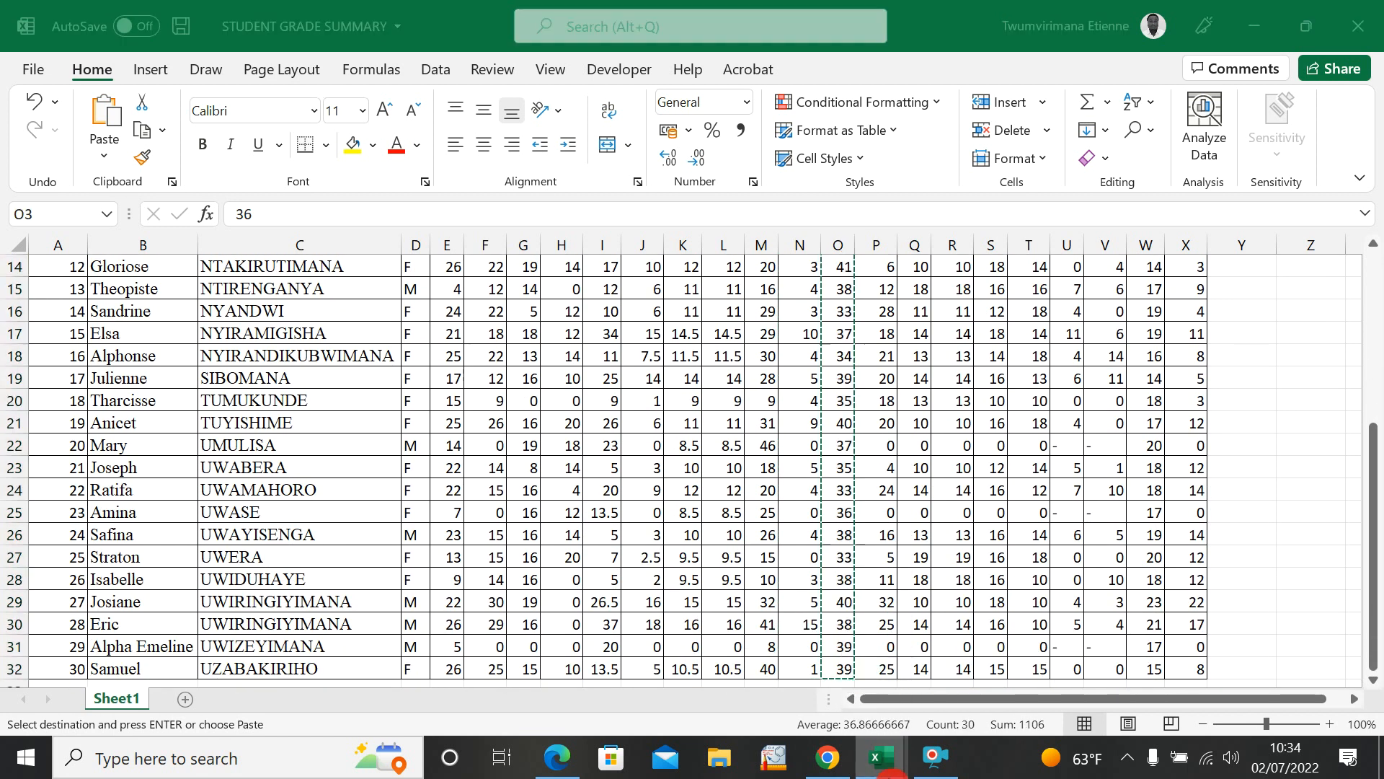
mouse_move(881, 757)
left_click(971, 663)
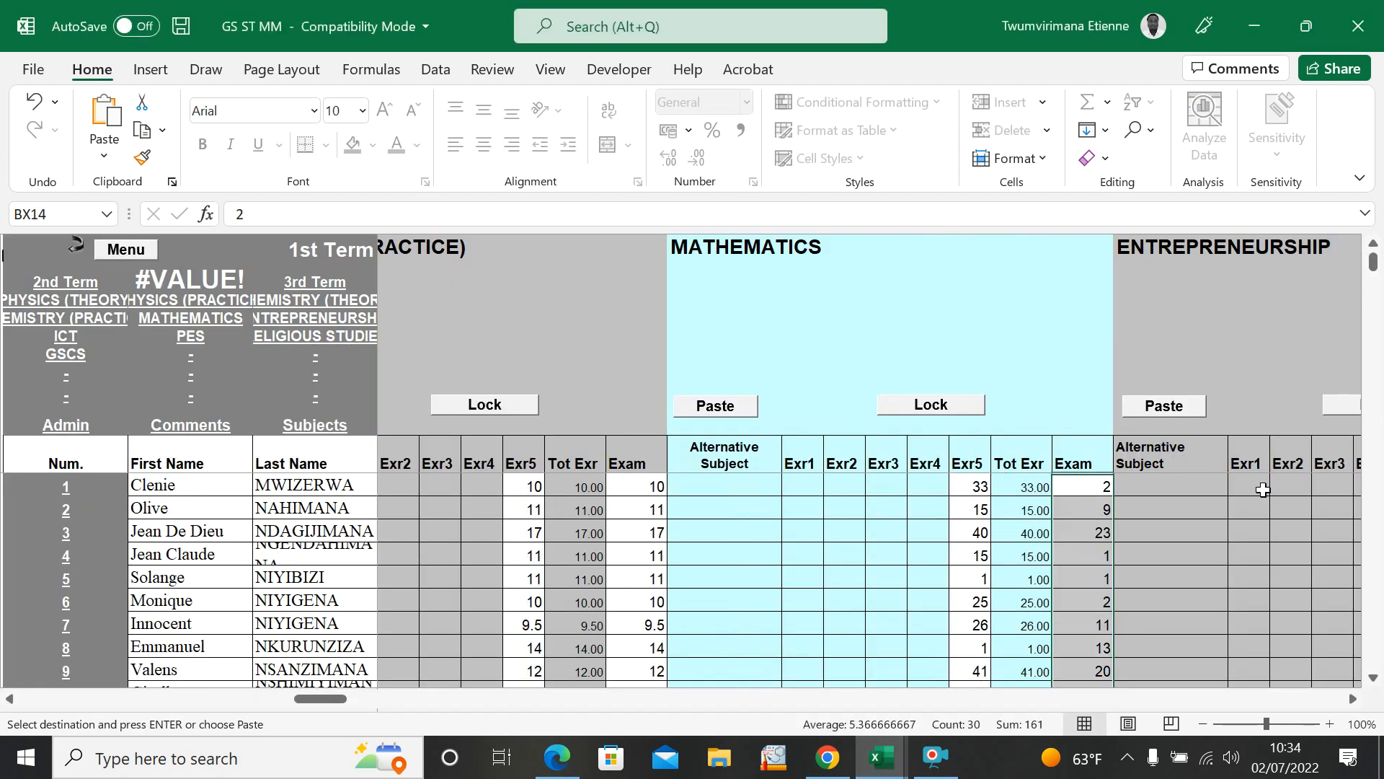
left_click(1353, 698)
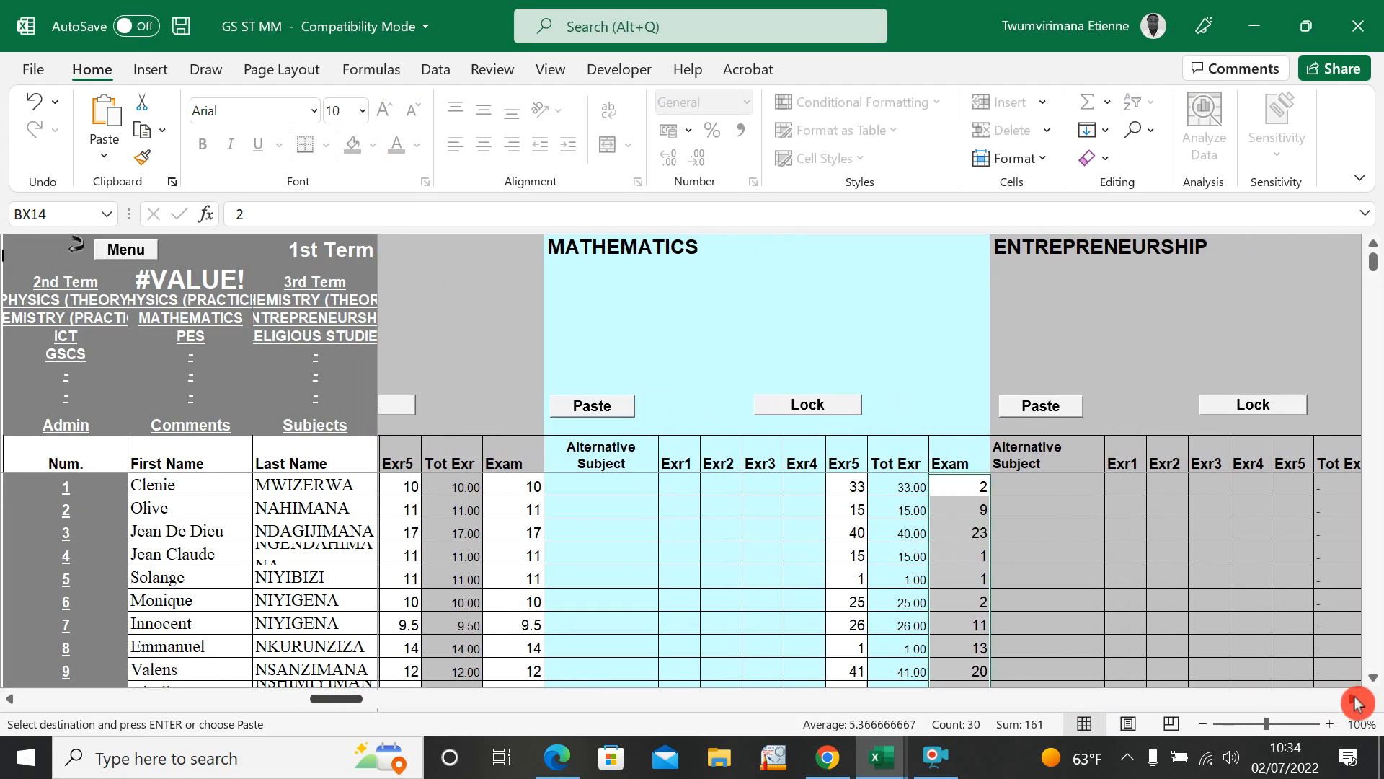
left_click(1354, 699)
left_click(1011, 483)
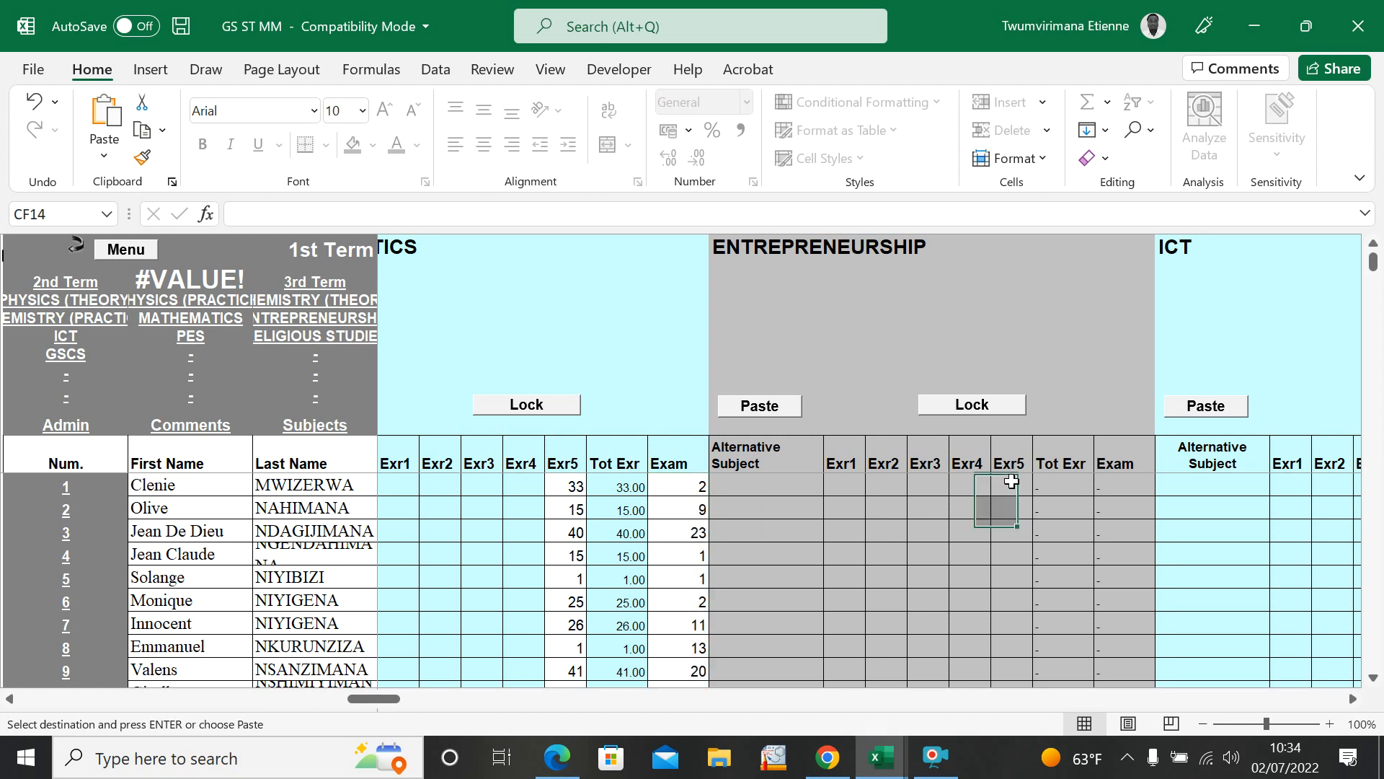
key("ctrl+v")
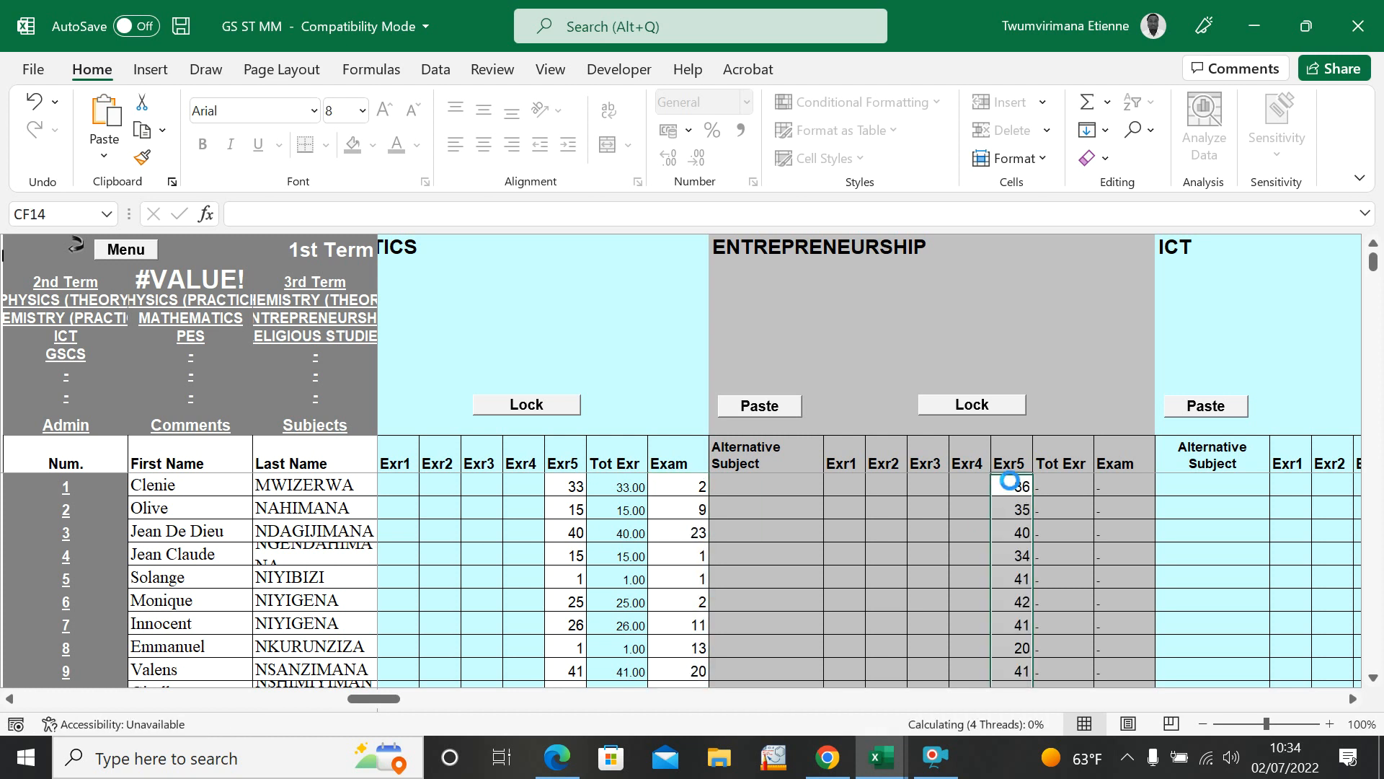
Step: Copy the ENTREPRENEURSHIP exam marks, P3 to P32, from STUDENT GRADE SUMMARY into the subject's Exam column in GS ST MM
mouse_move(891, 772)
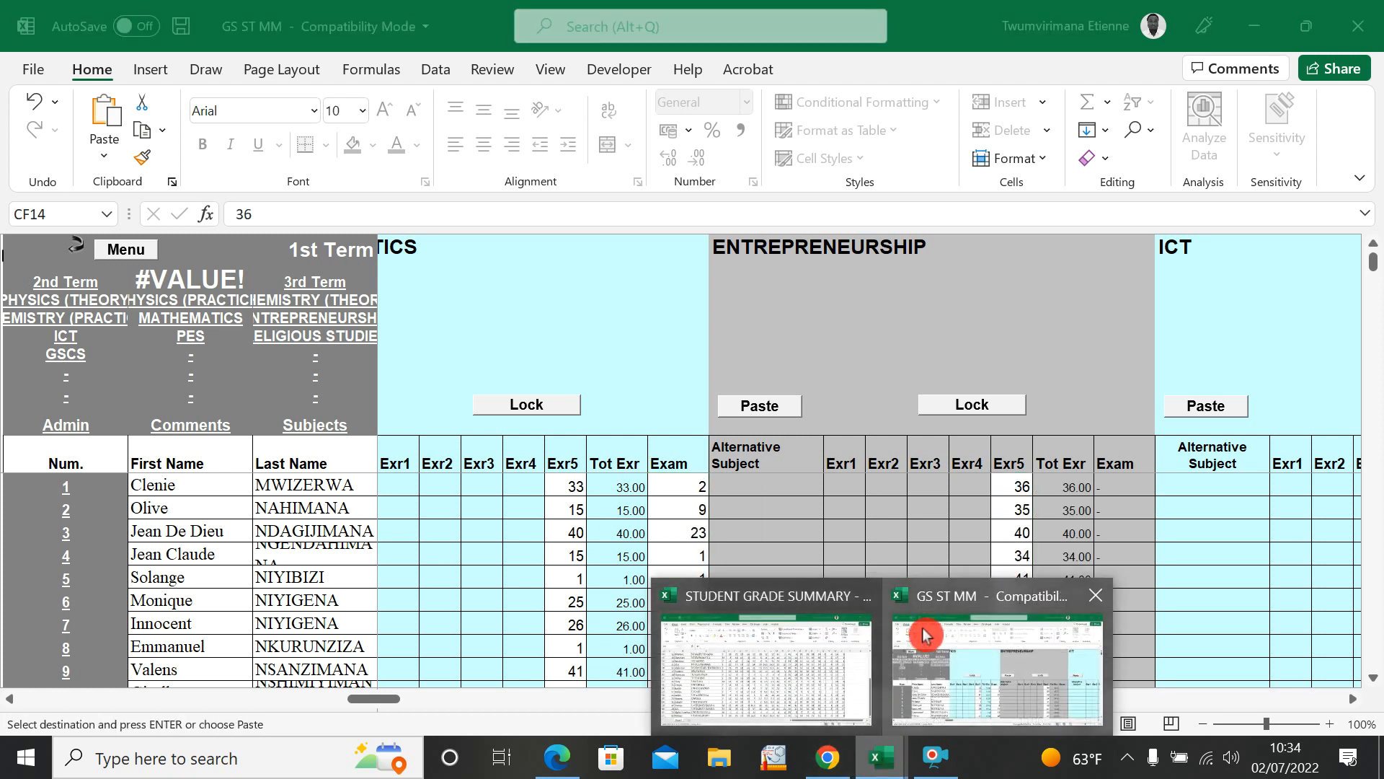
left_click(793, 673)
scroll(904, 501, "up", 5)
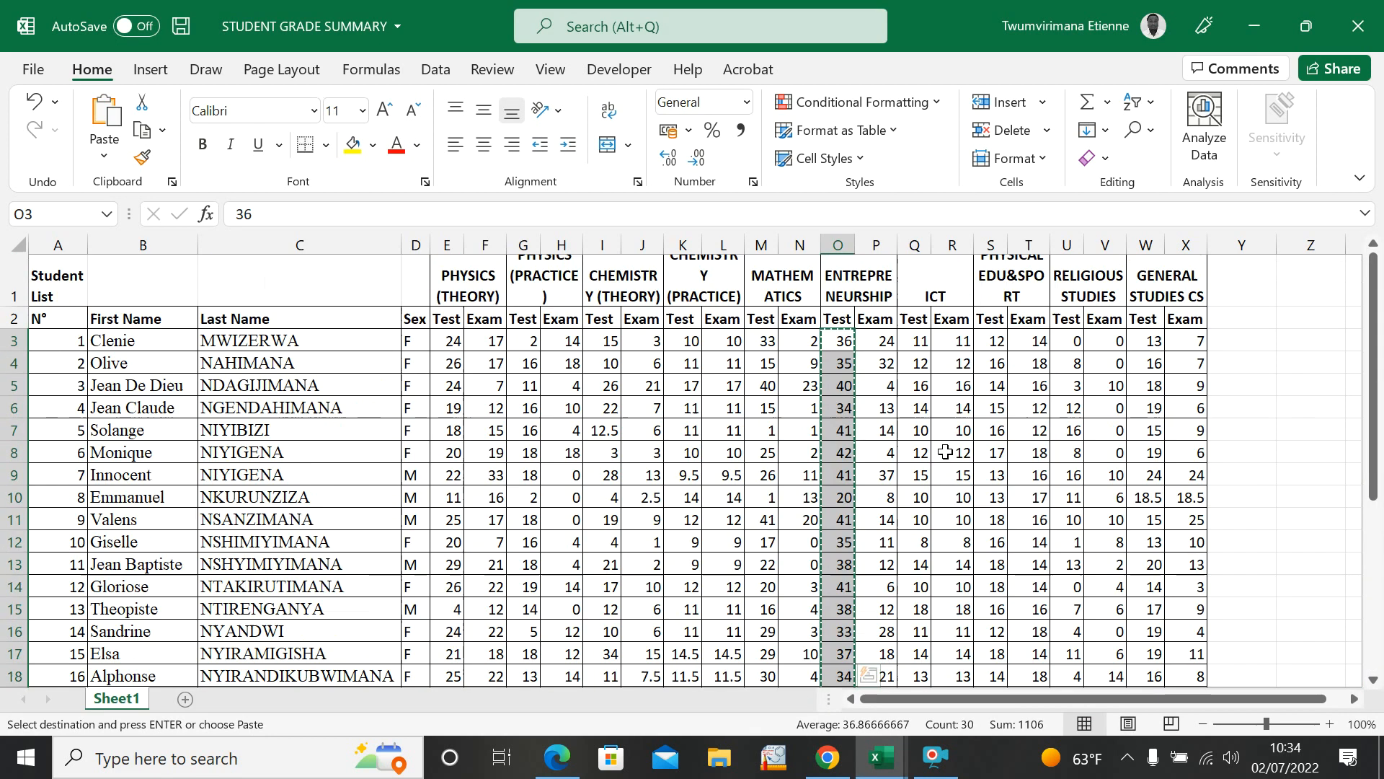
left_click_drag(872, 356, 881, 701)
left_click_drag(862, 633, 863, 633)
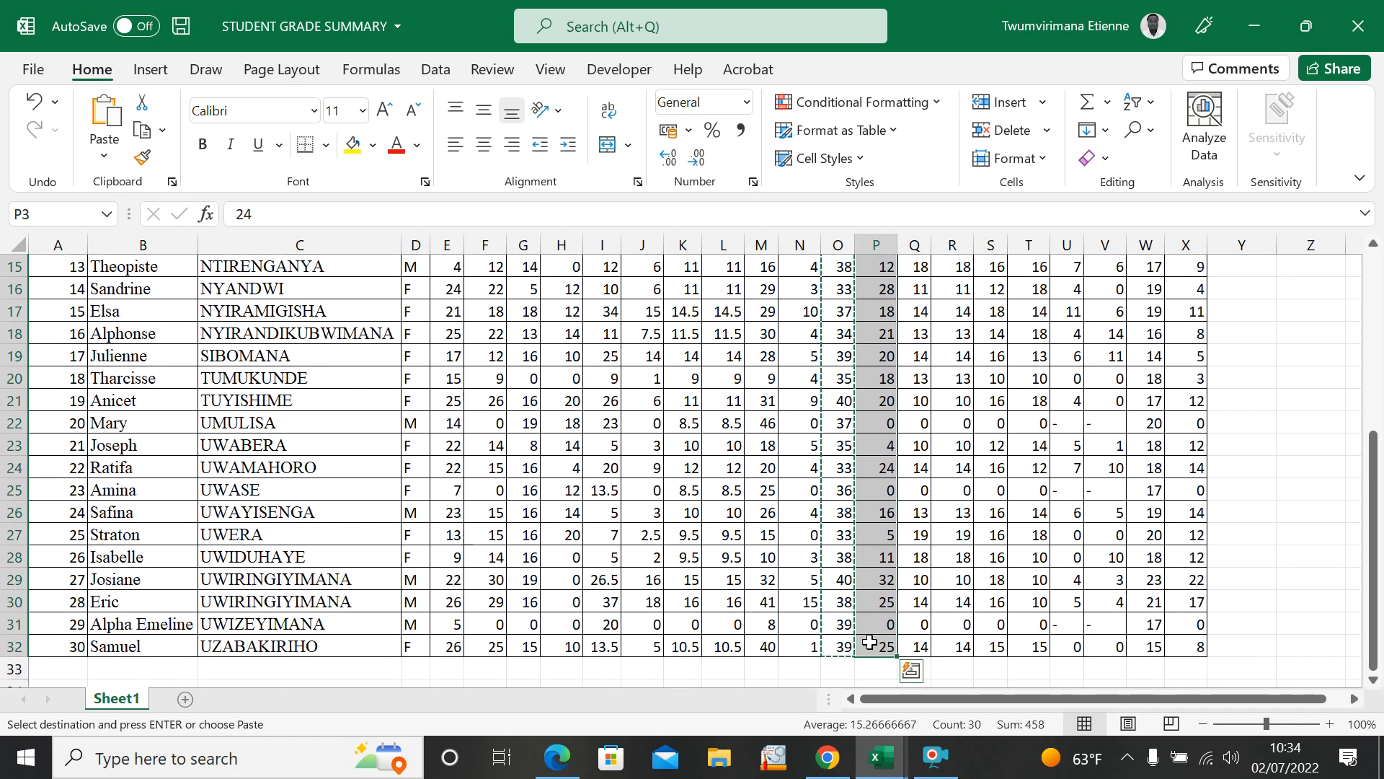
scroll(917, 452, "up", 5)
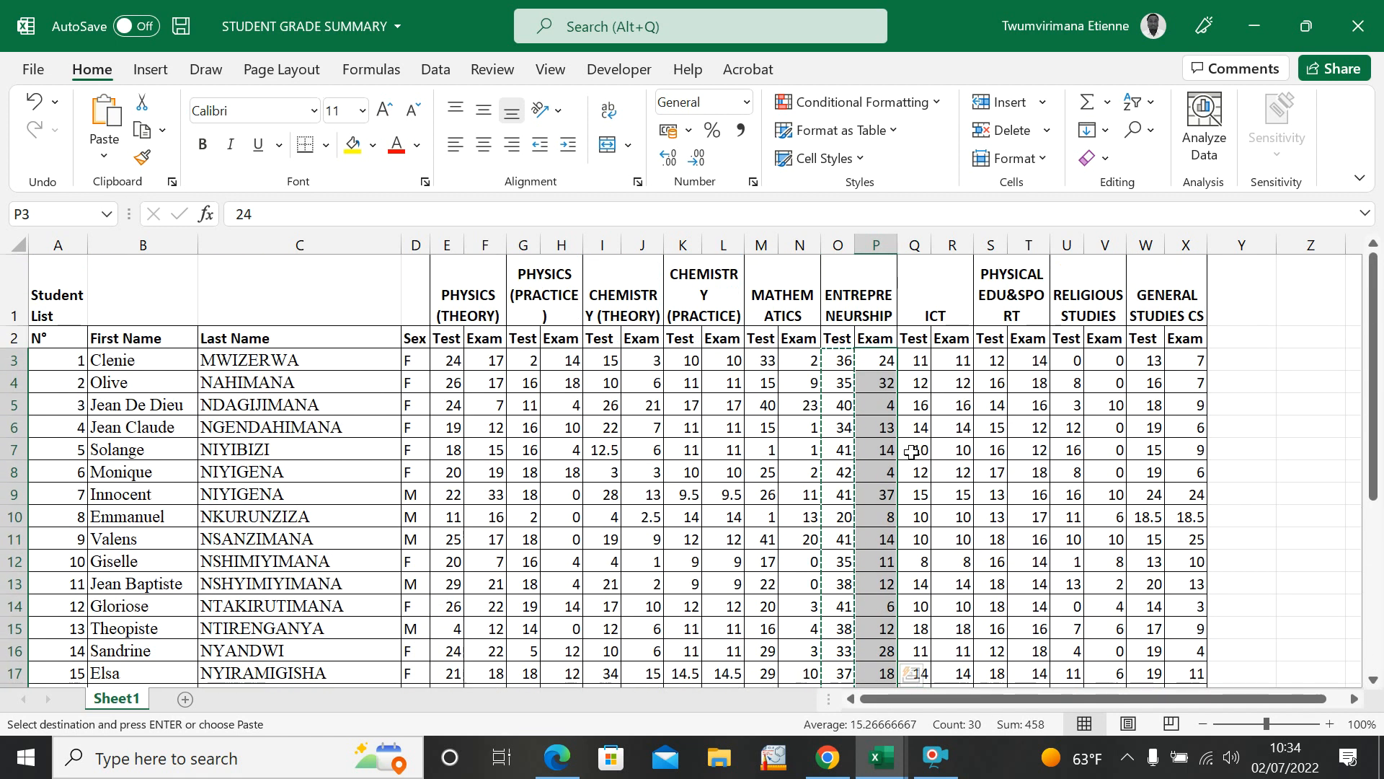
key("ctrl+c")
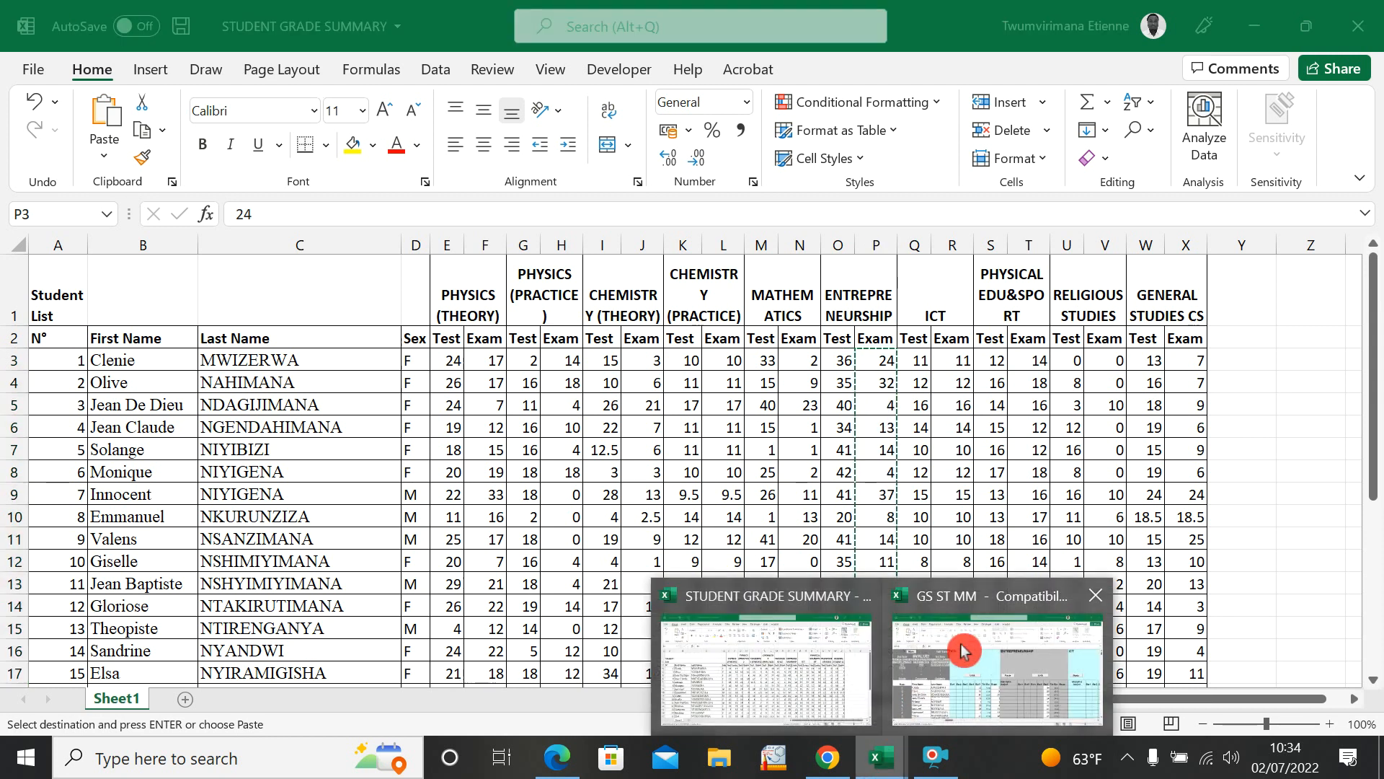
left_click(959, 653)
left_click(1120, 488)
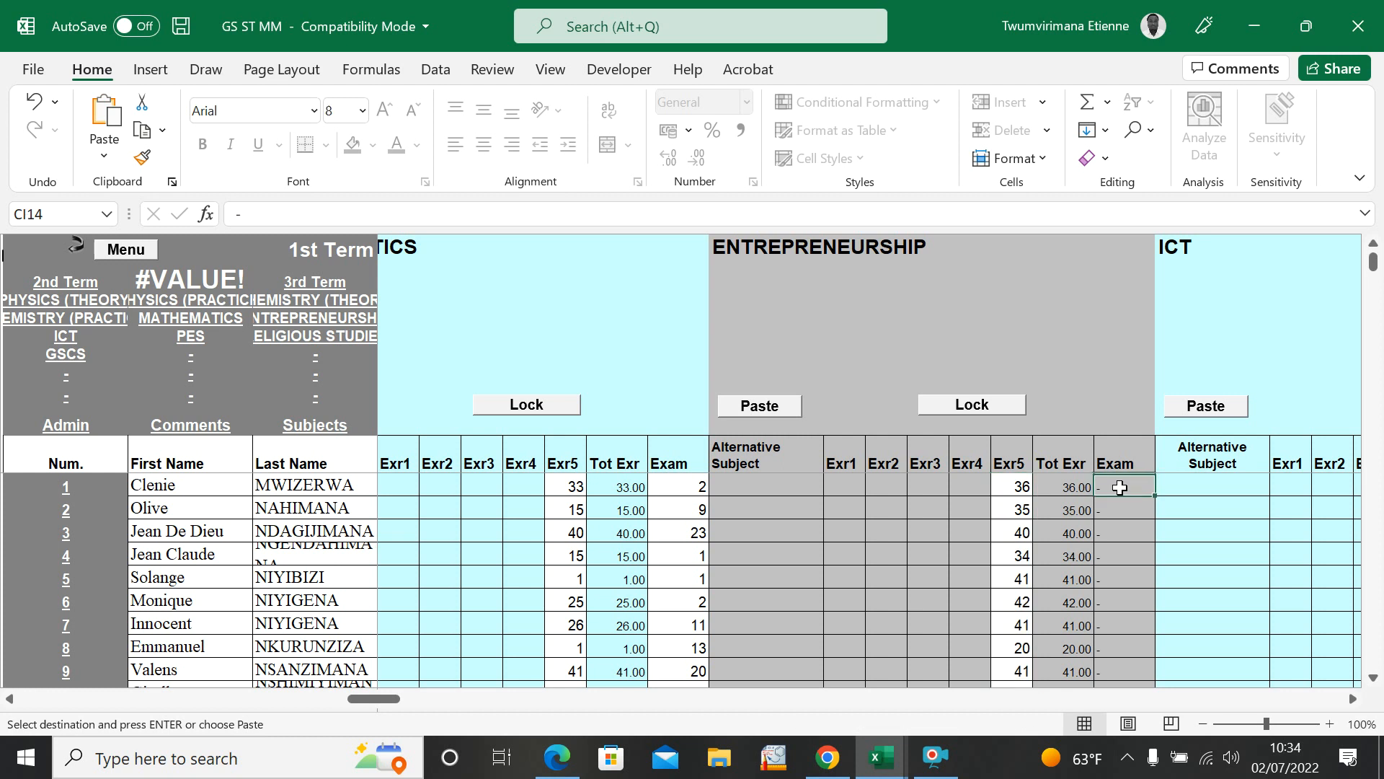
key("ctrl+v")
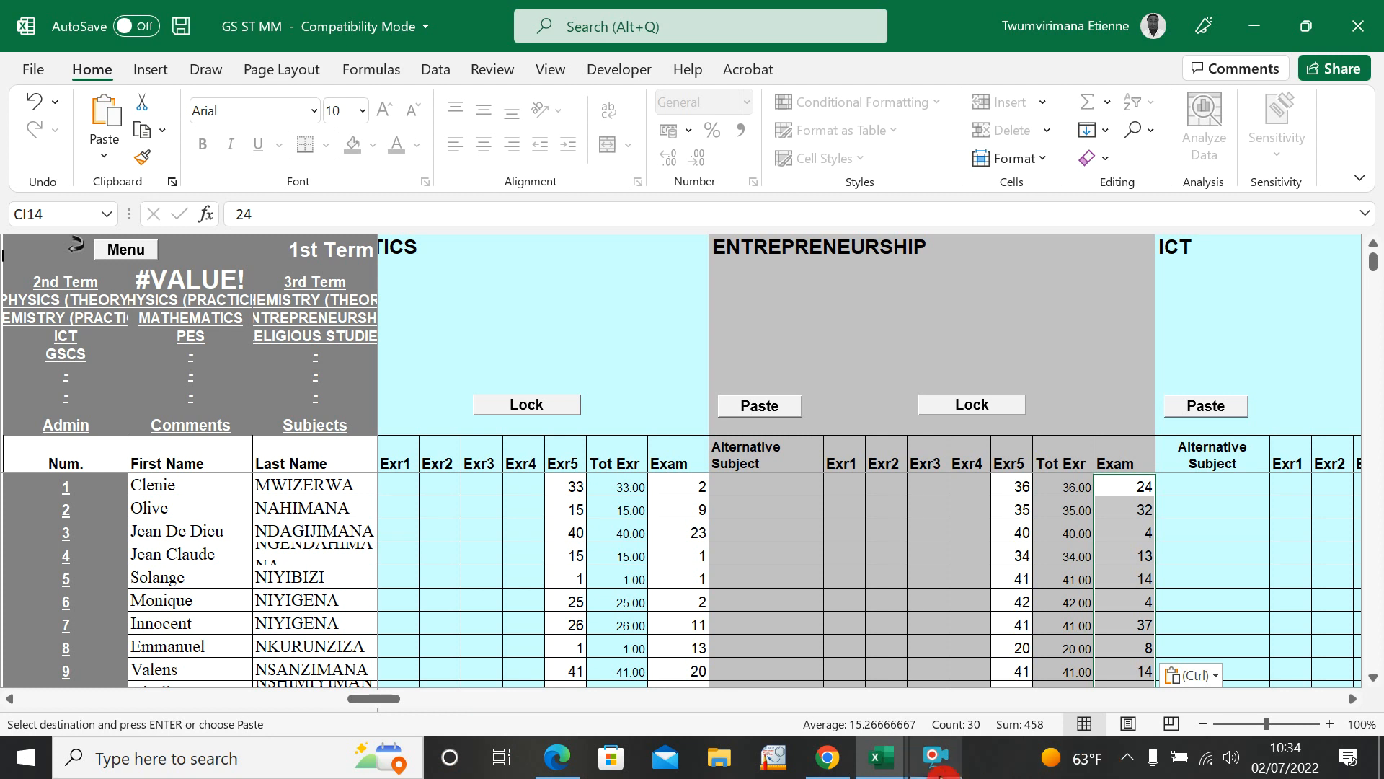
Step: Copy the ICT test marks, Q3 to Q32, from STUDENT GRADE SUMMARY into the subject's Exr5 column in GS ST MM
left_click(878, 769)
left_click(819, 657)
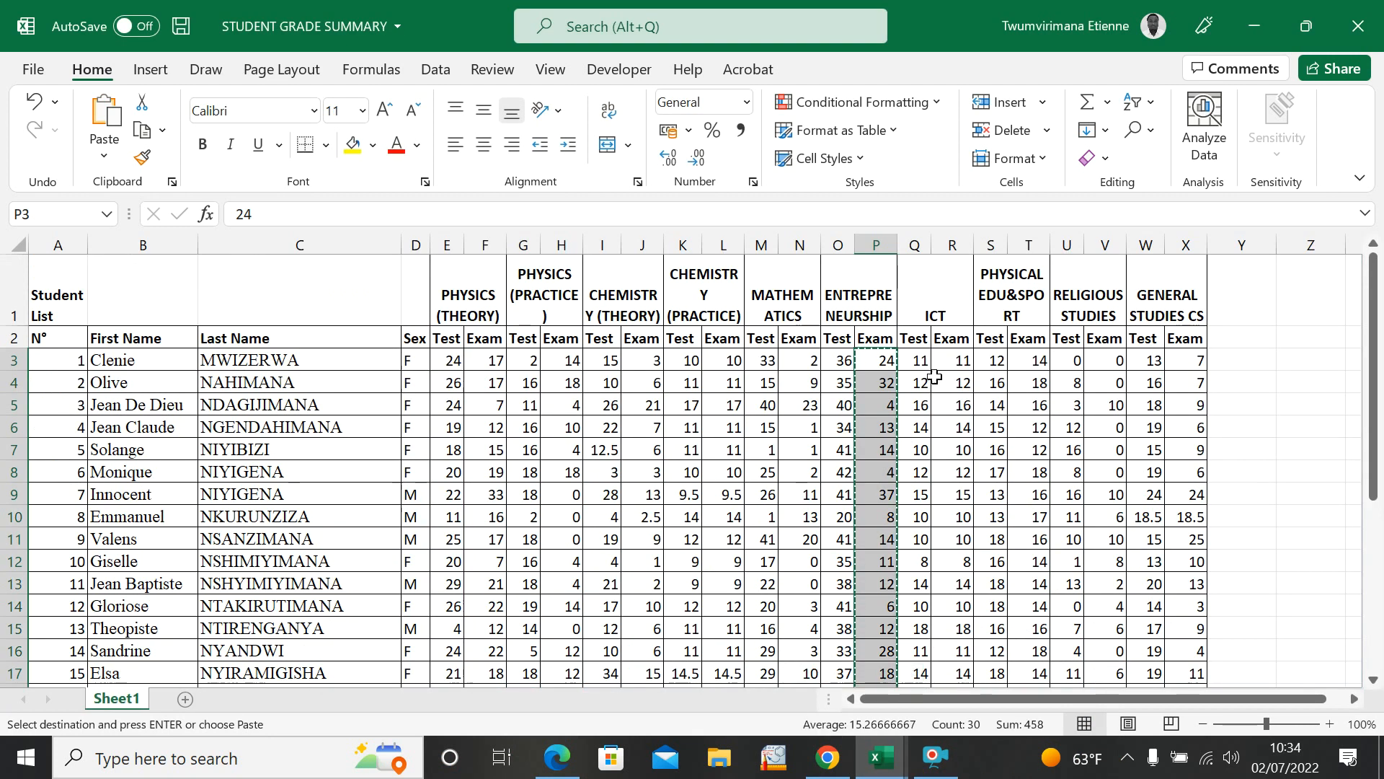
left_click_drag(935, 358, 908, 648)
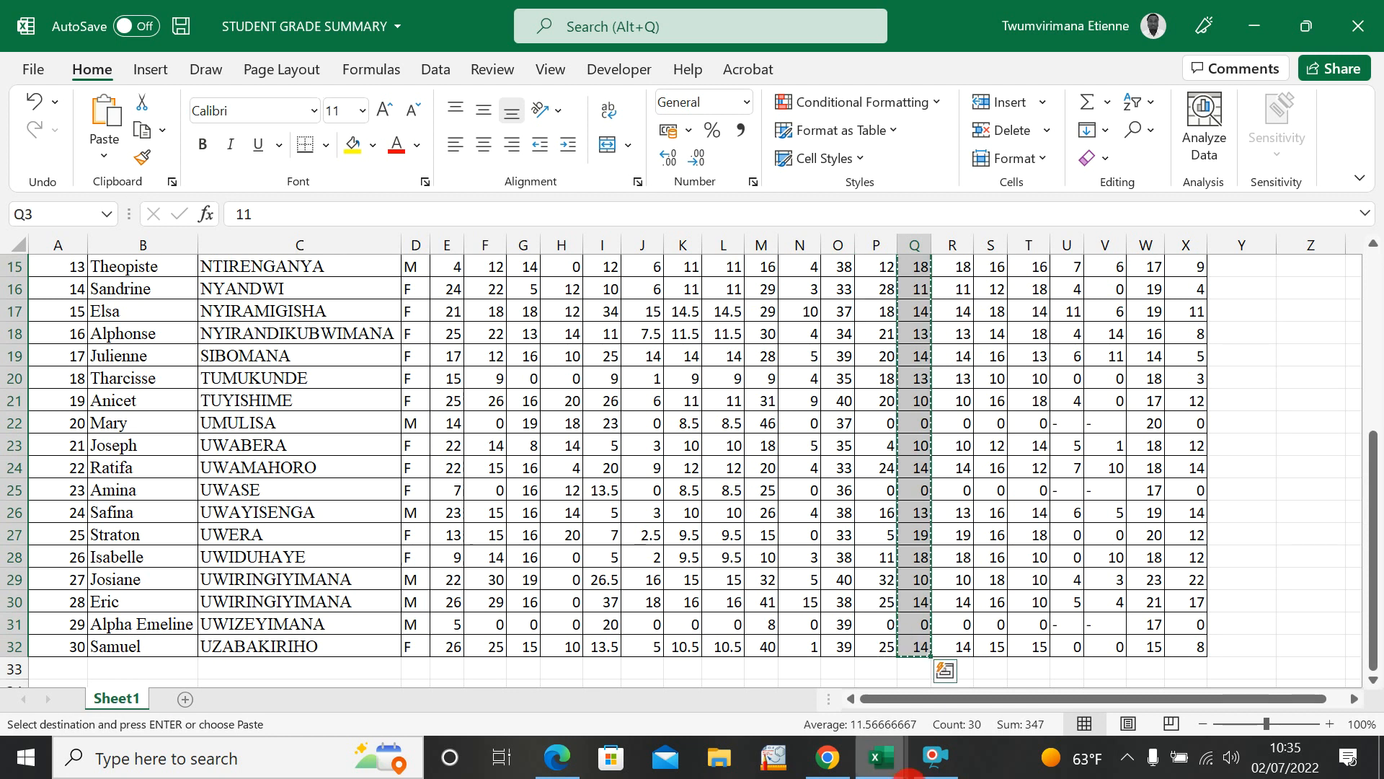
left_click(888, 765)
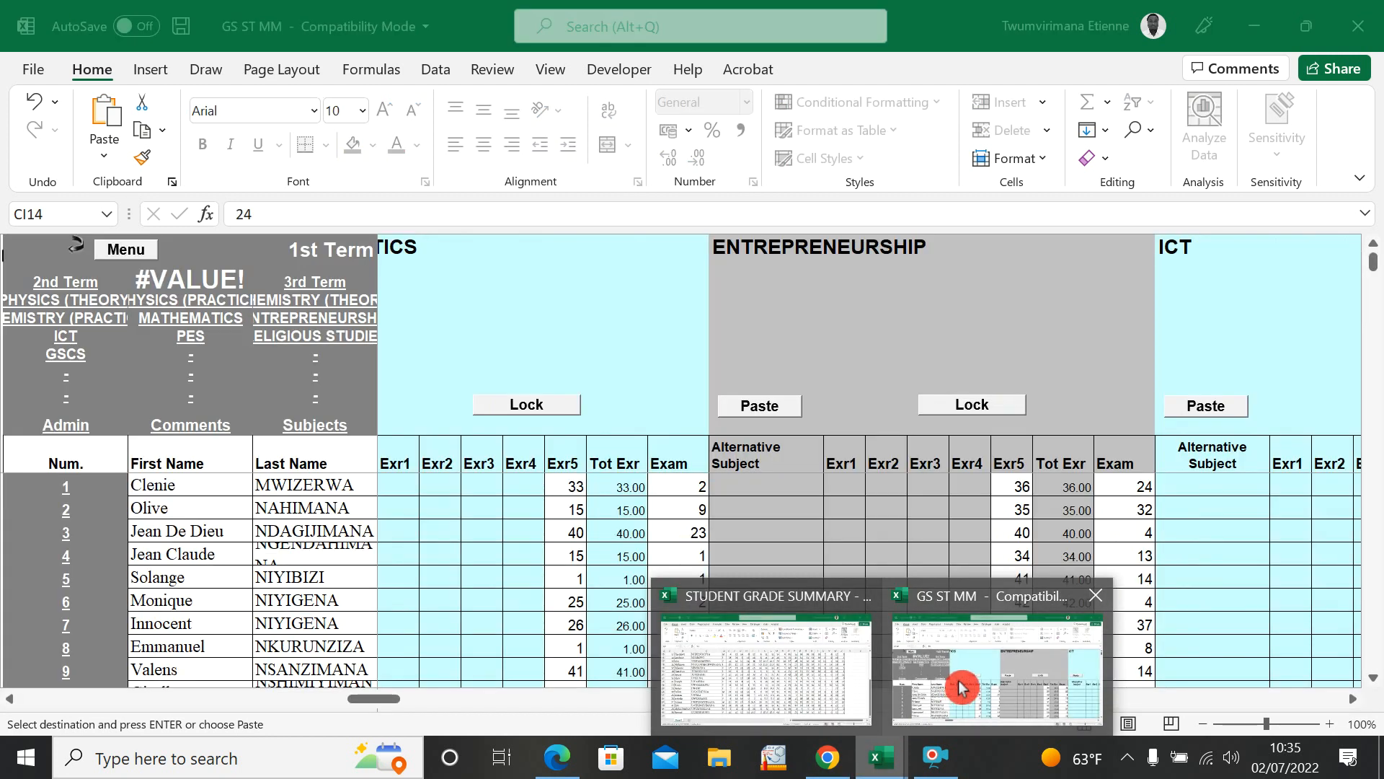
left_click(958, 680)
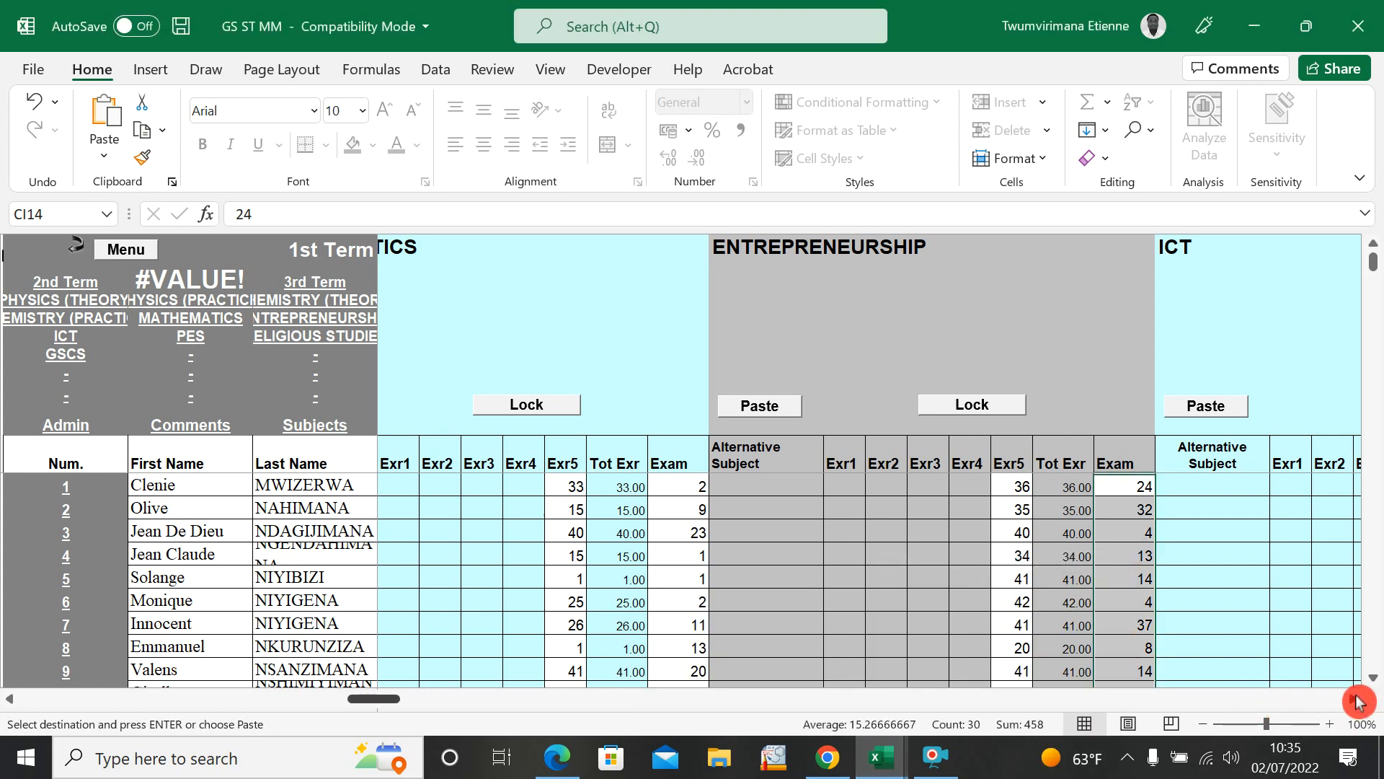
left_click(1352, 700)
left_click(1353, 699)
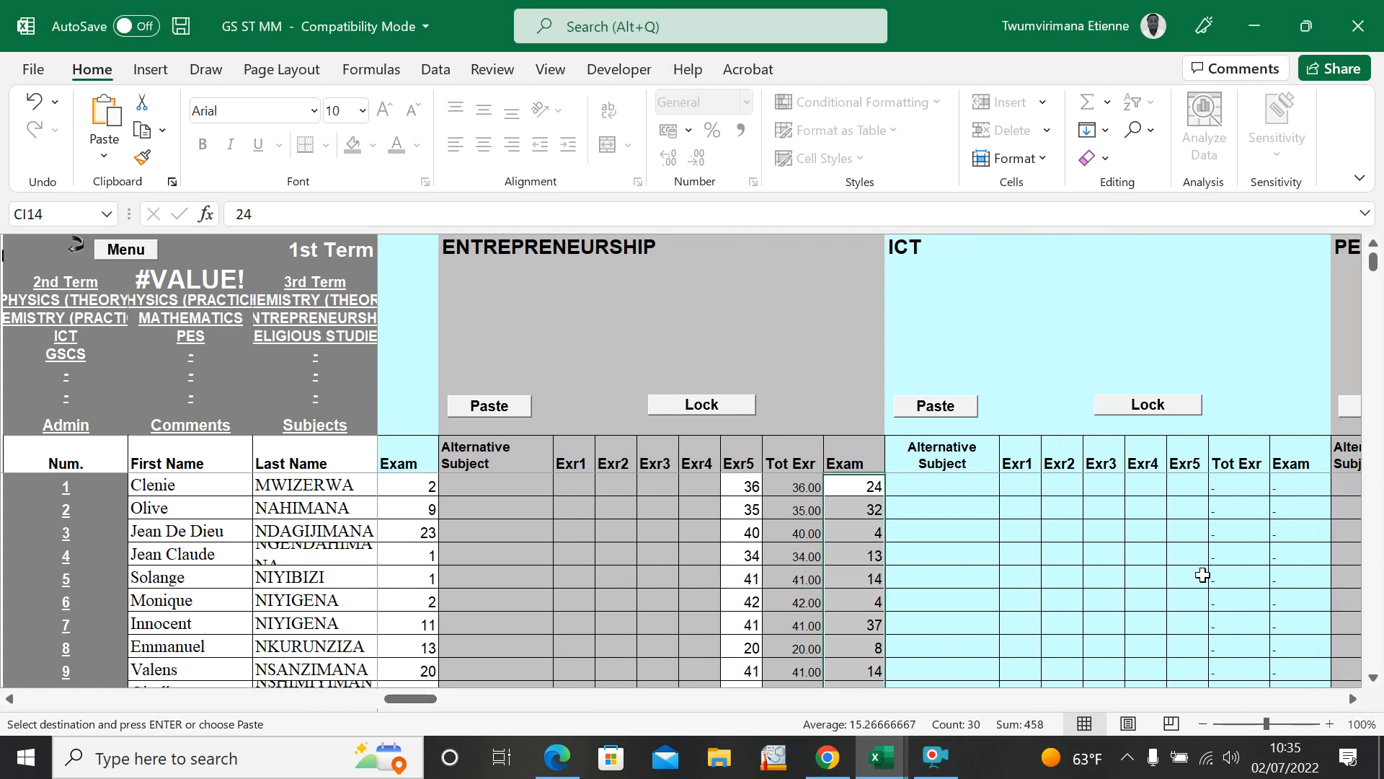
left_click(1186, 488)
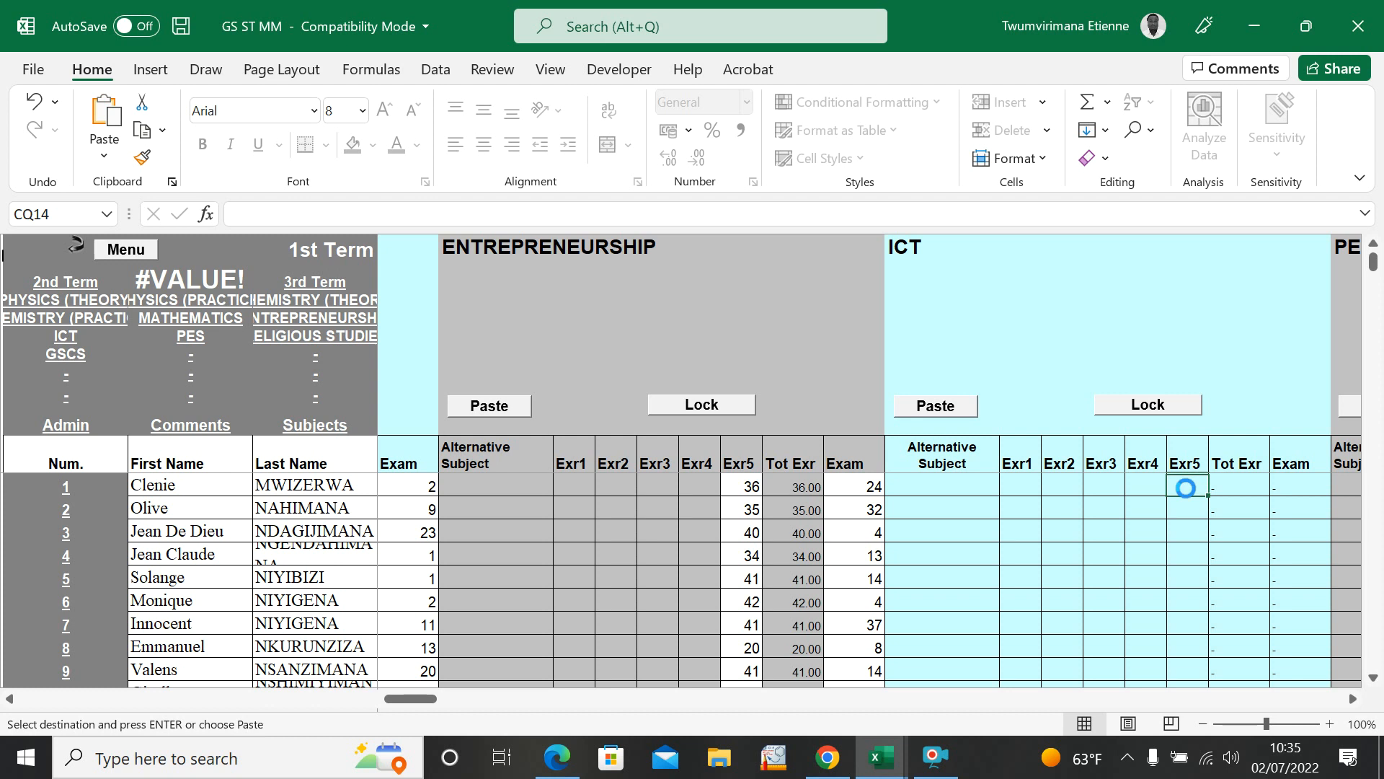
key("ctrl+v")
Step: Copy the ICT exam marks, R3 to R32, from STUDENT GRADE SUMMARY into the subject's Exam column in GS ST MM
mouse_move(872, 773)
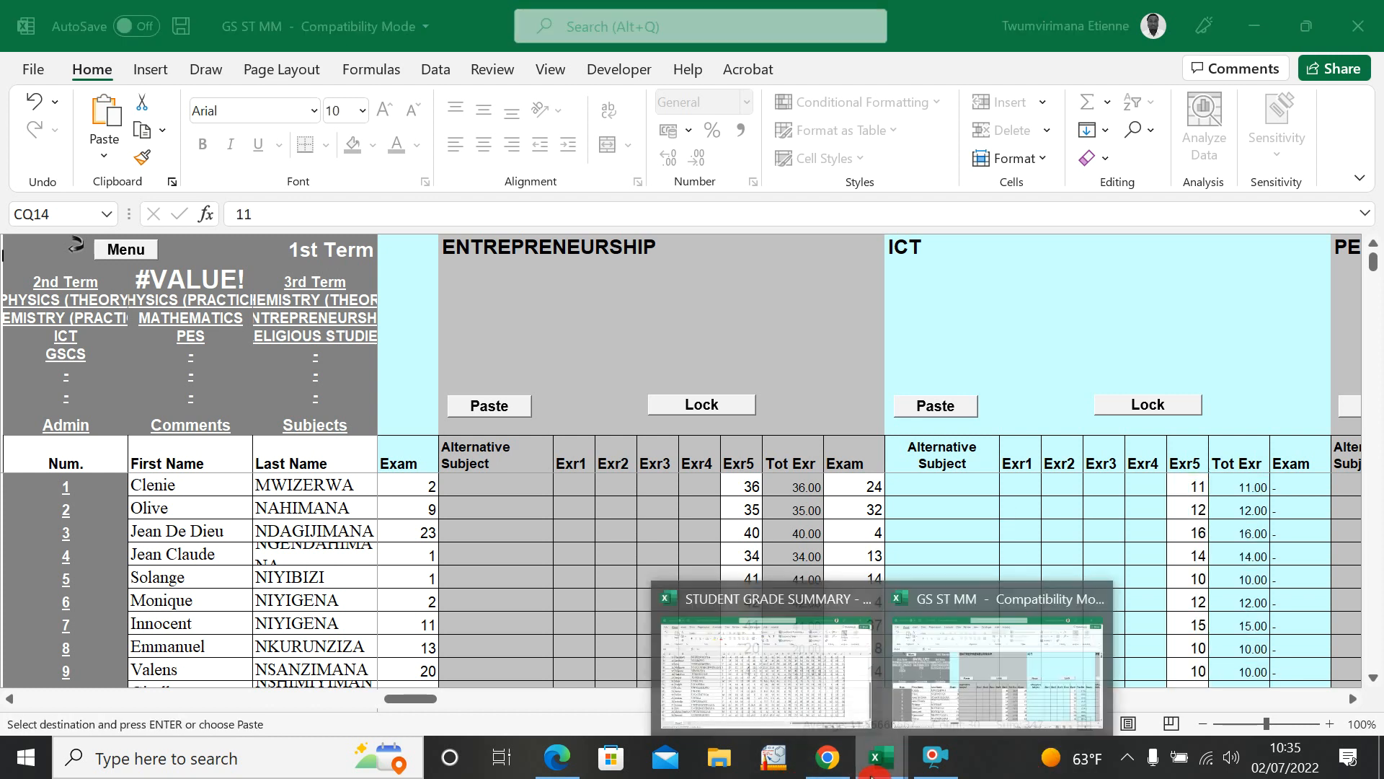
left_click(757, 664)
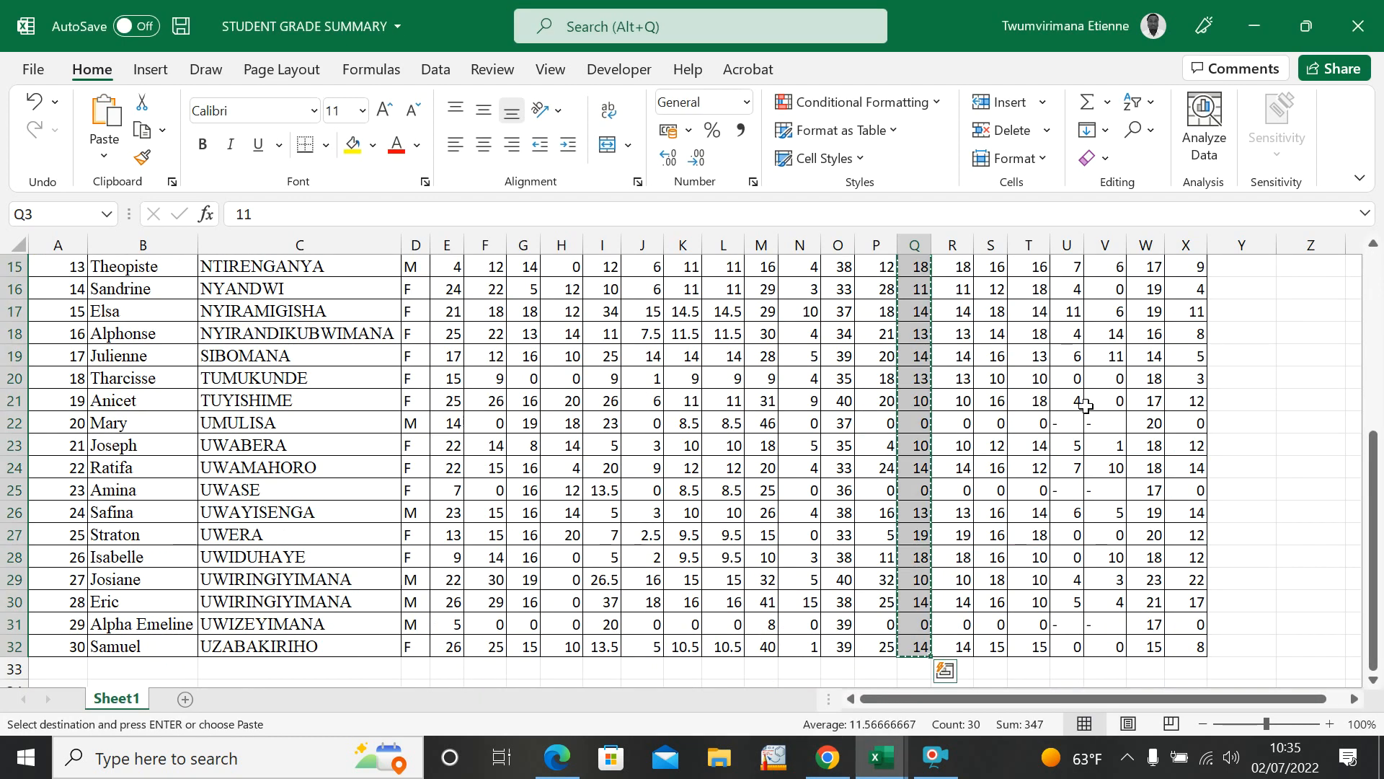
scroll(1035, 463, "up", 5)
left_click_drag(947, 366, 953, 622)
key("ctrl+c")
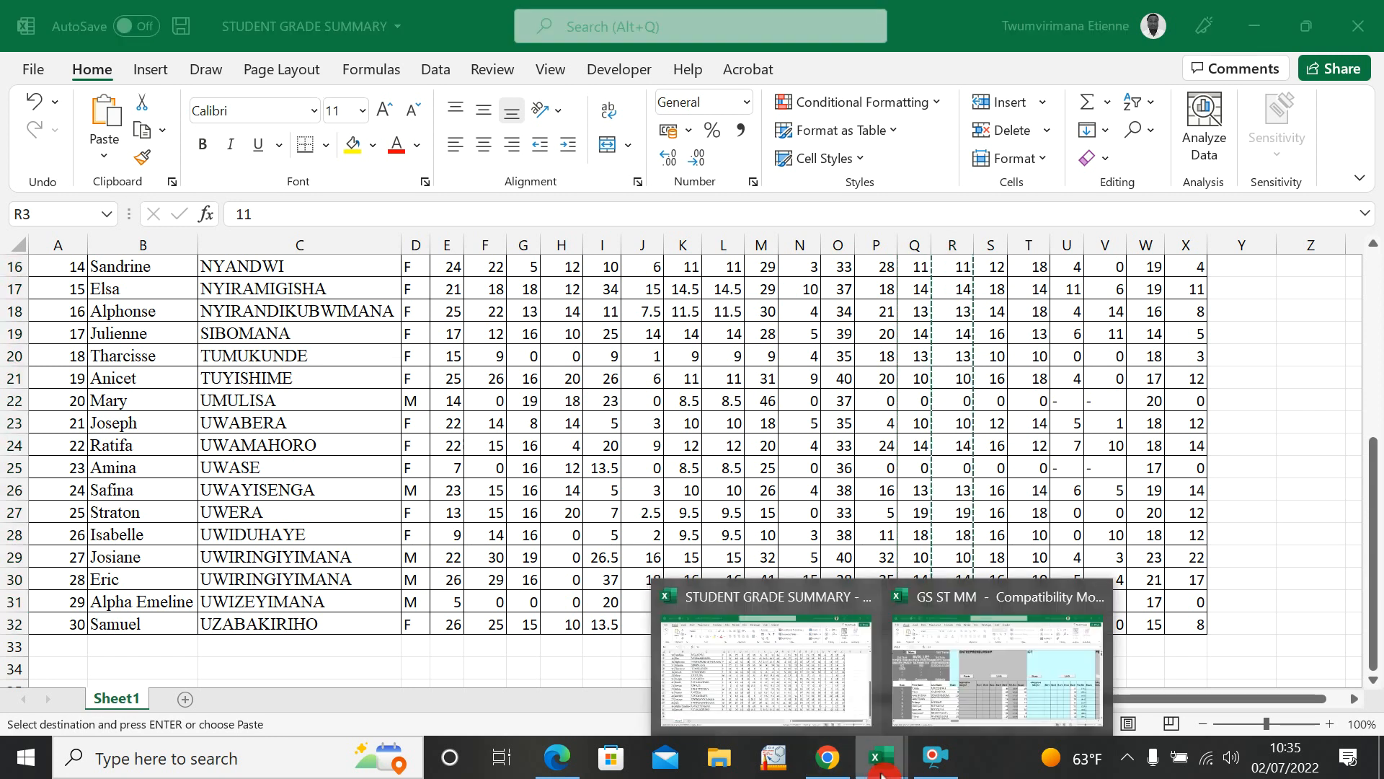
mouse_move(881, 757)
left_click(1019, 681)
left_click(1343, 699)
left_click(1355, 701)
left_click(1354, 700)
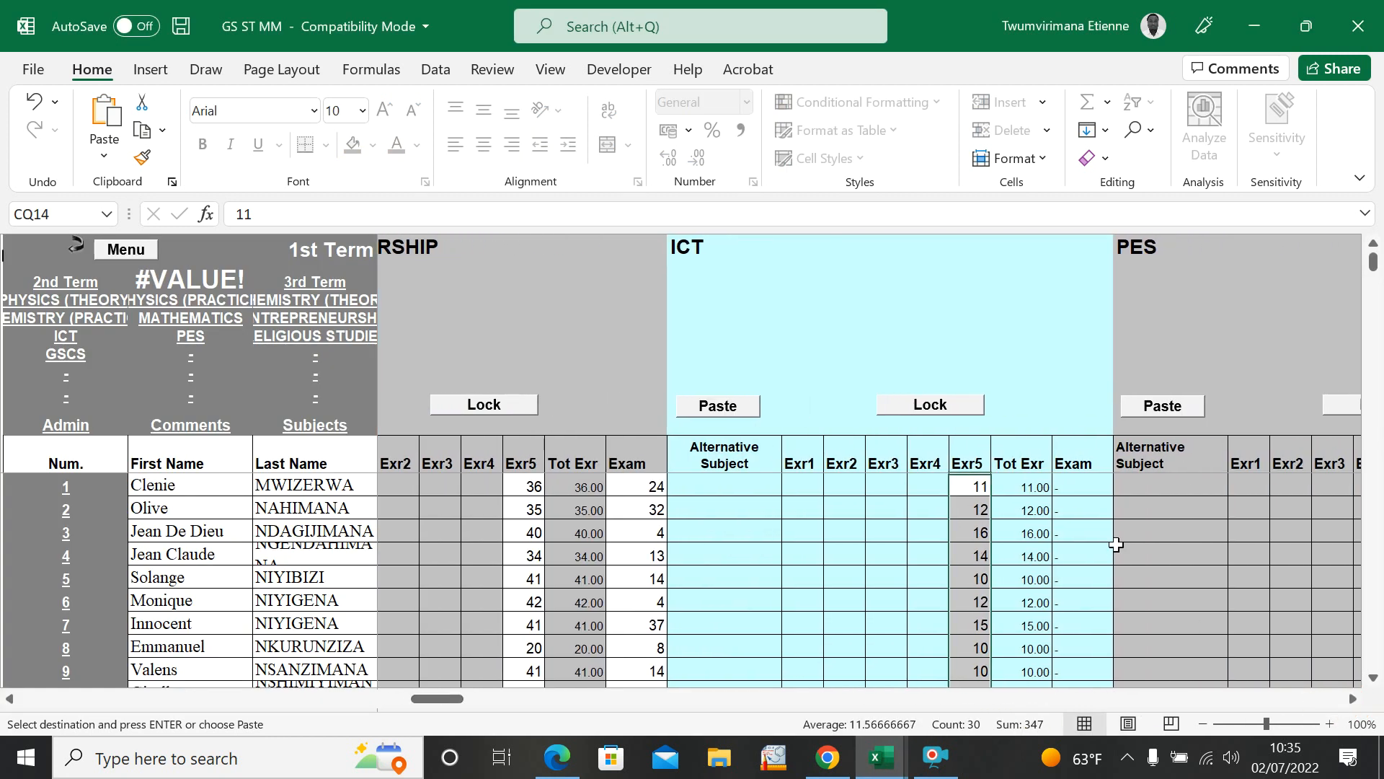
left_click(1073, 486)
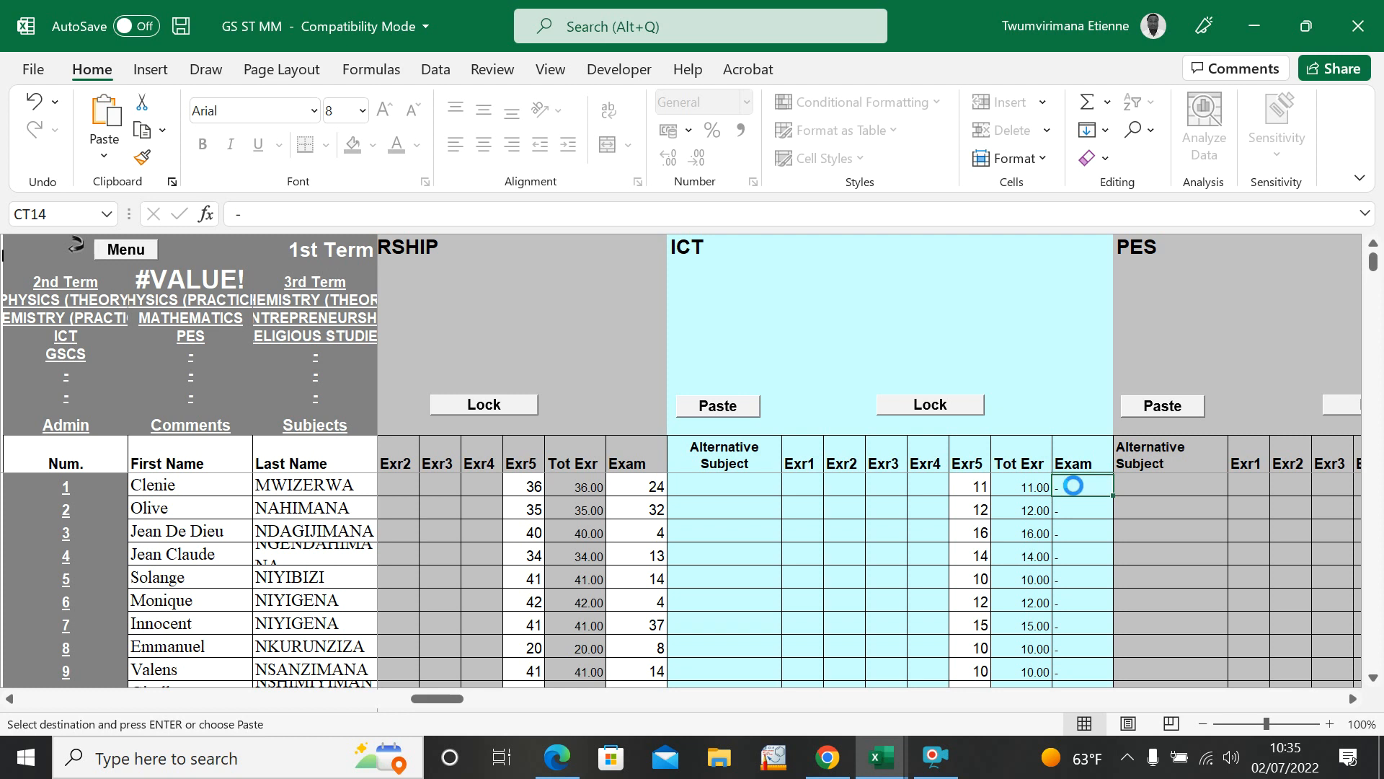
key("ctrl+v")
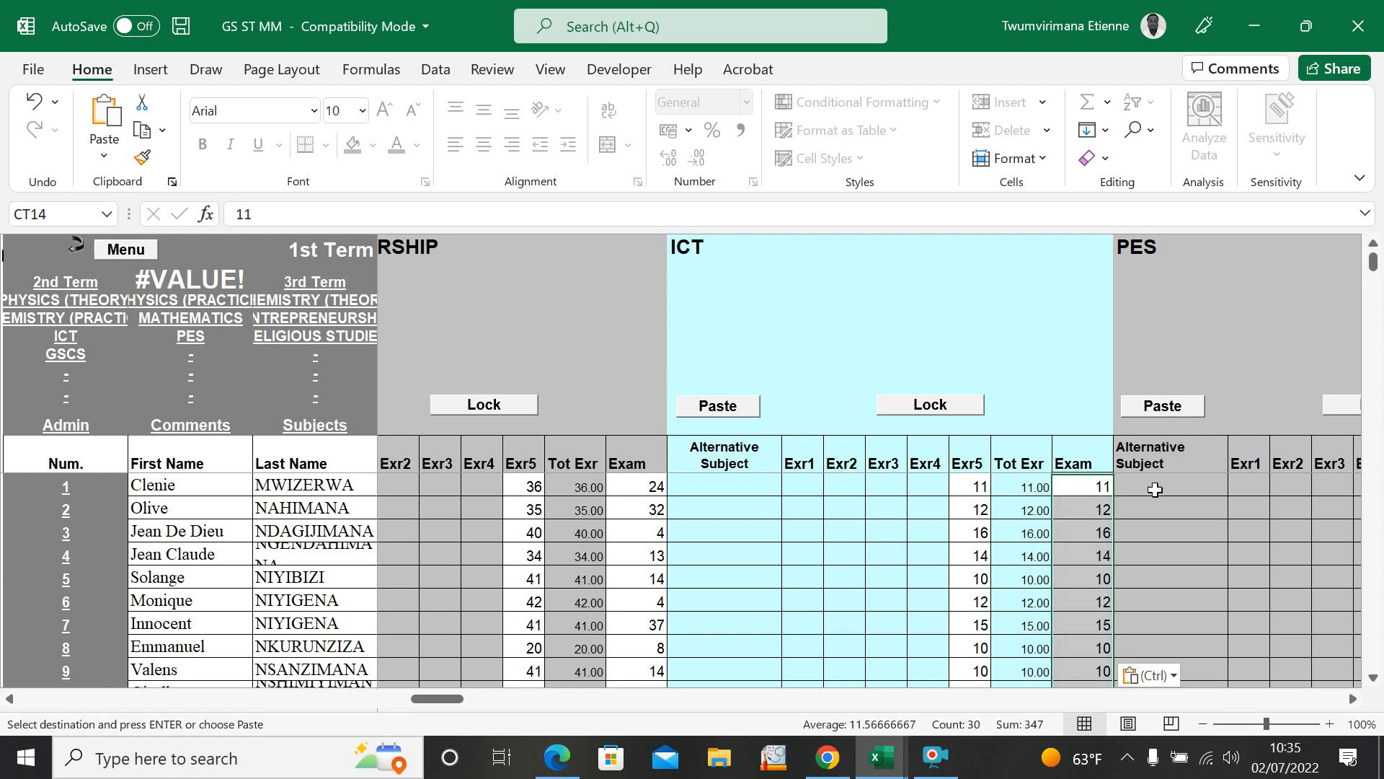
left_click(1169, 528)
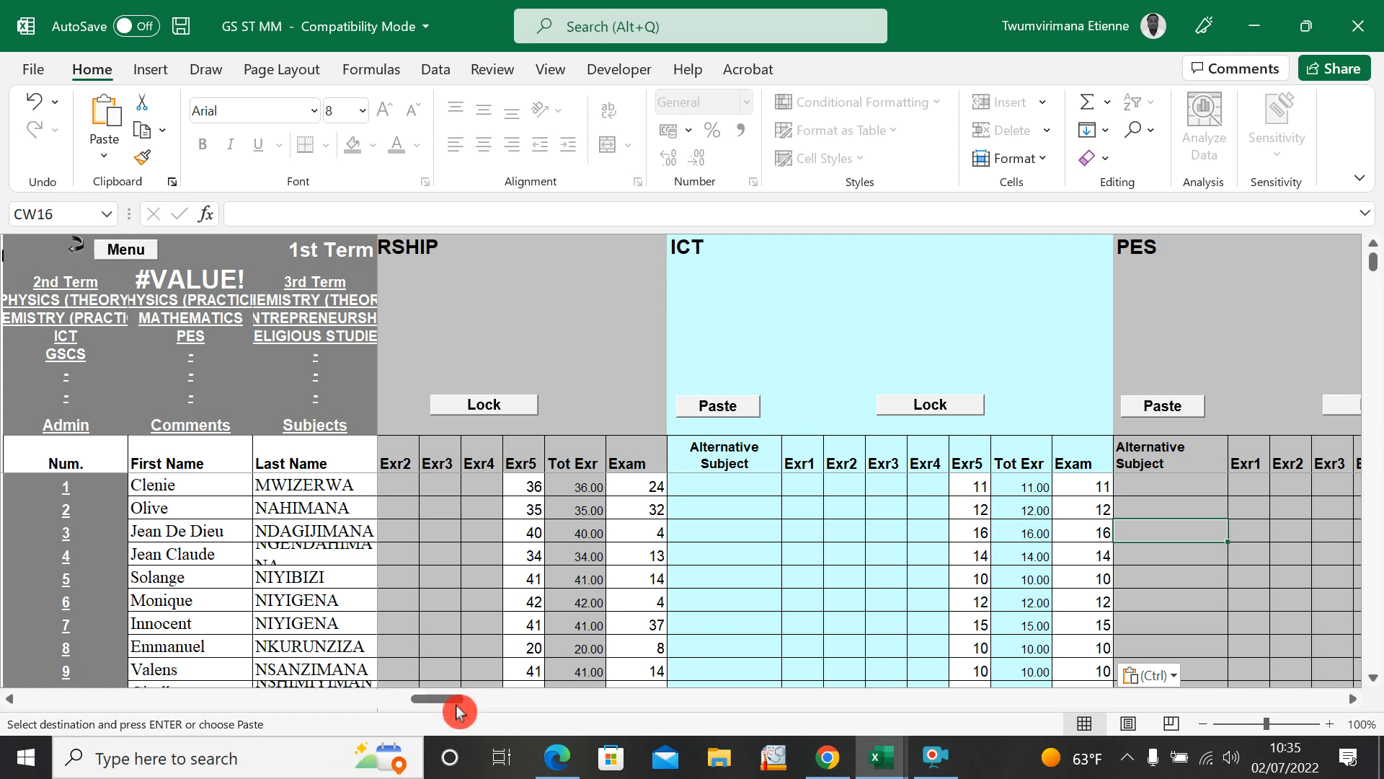
Step: Enter 0 and 7 as the PES Exr5 marks of the first two students
left_click_drag(454, 699, 379, 701)
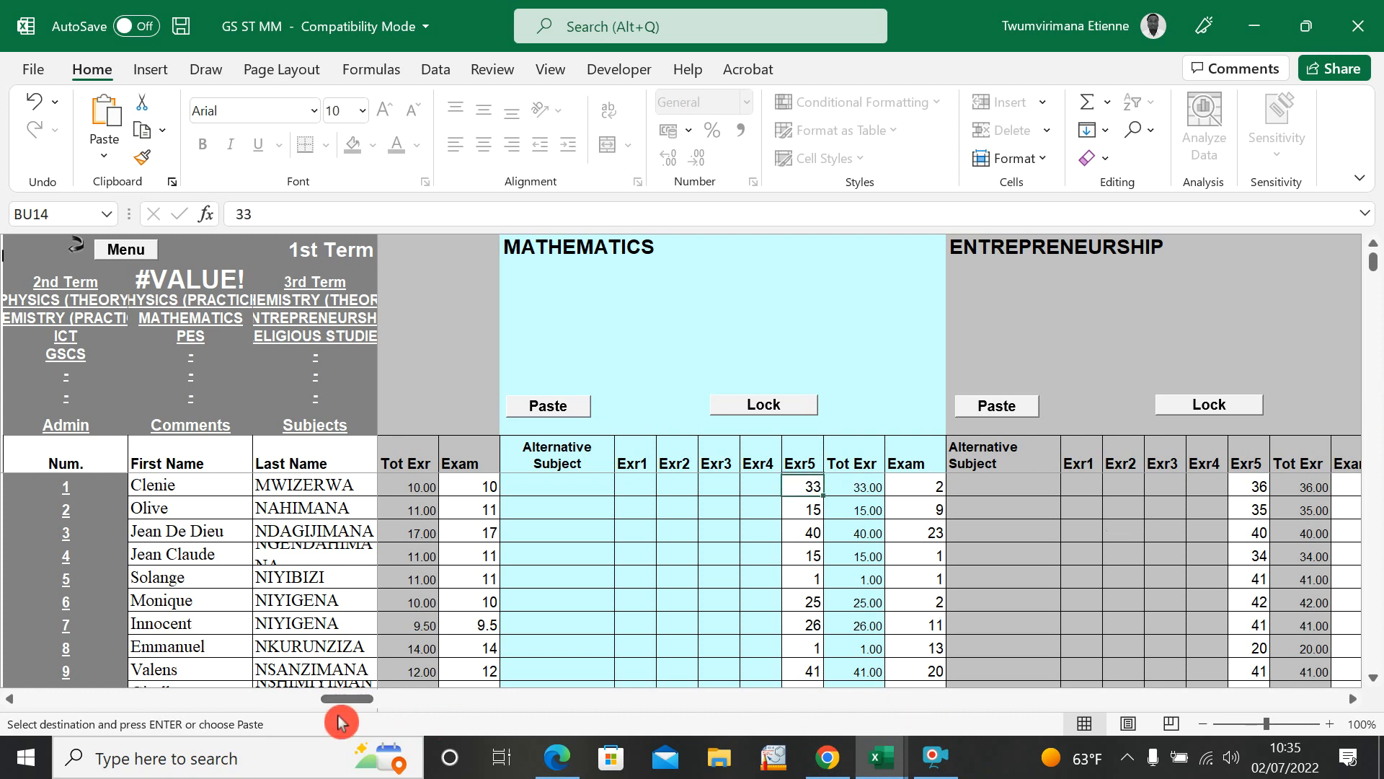
scroll(1358, 705, "right", 7)
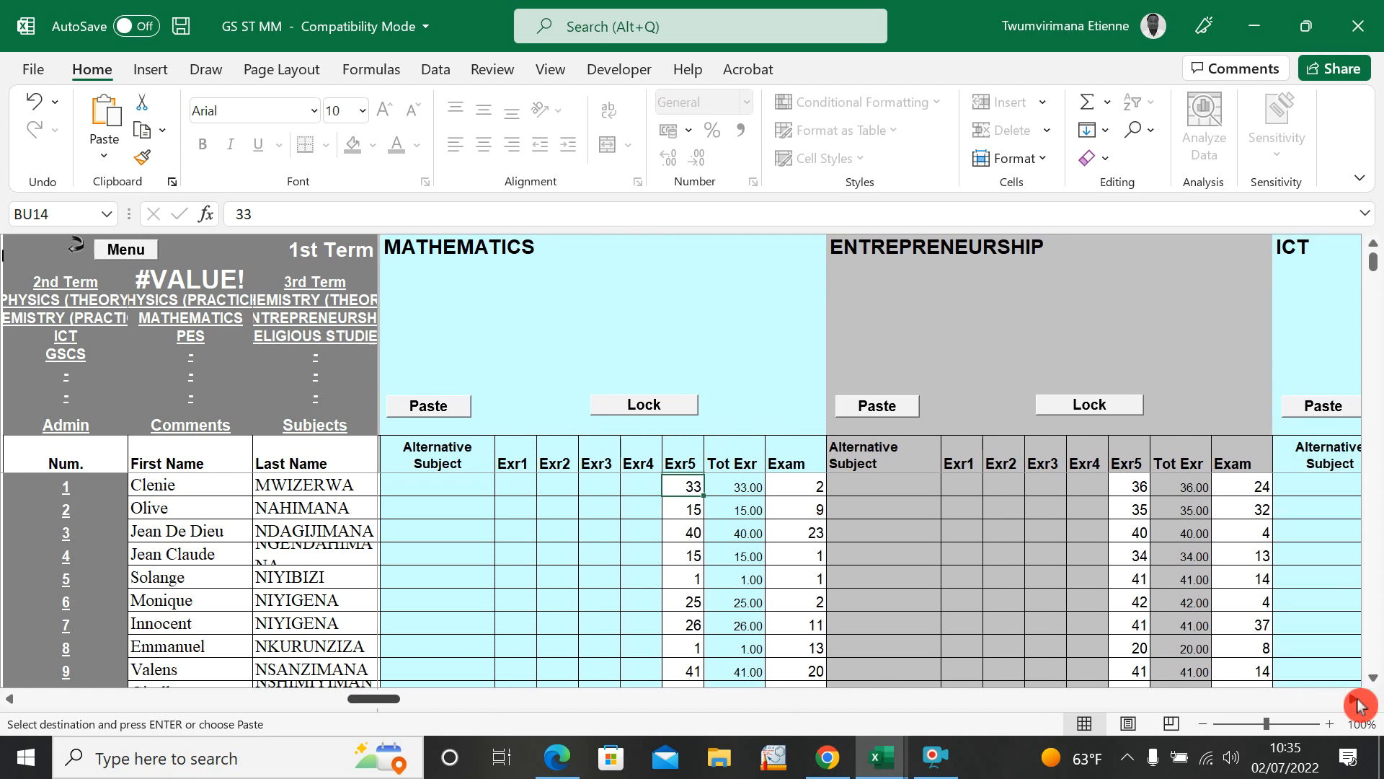
scroll(1359, 705, "right", 9)
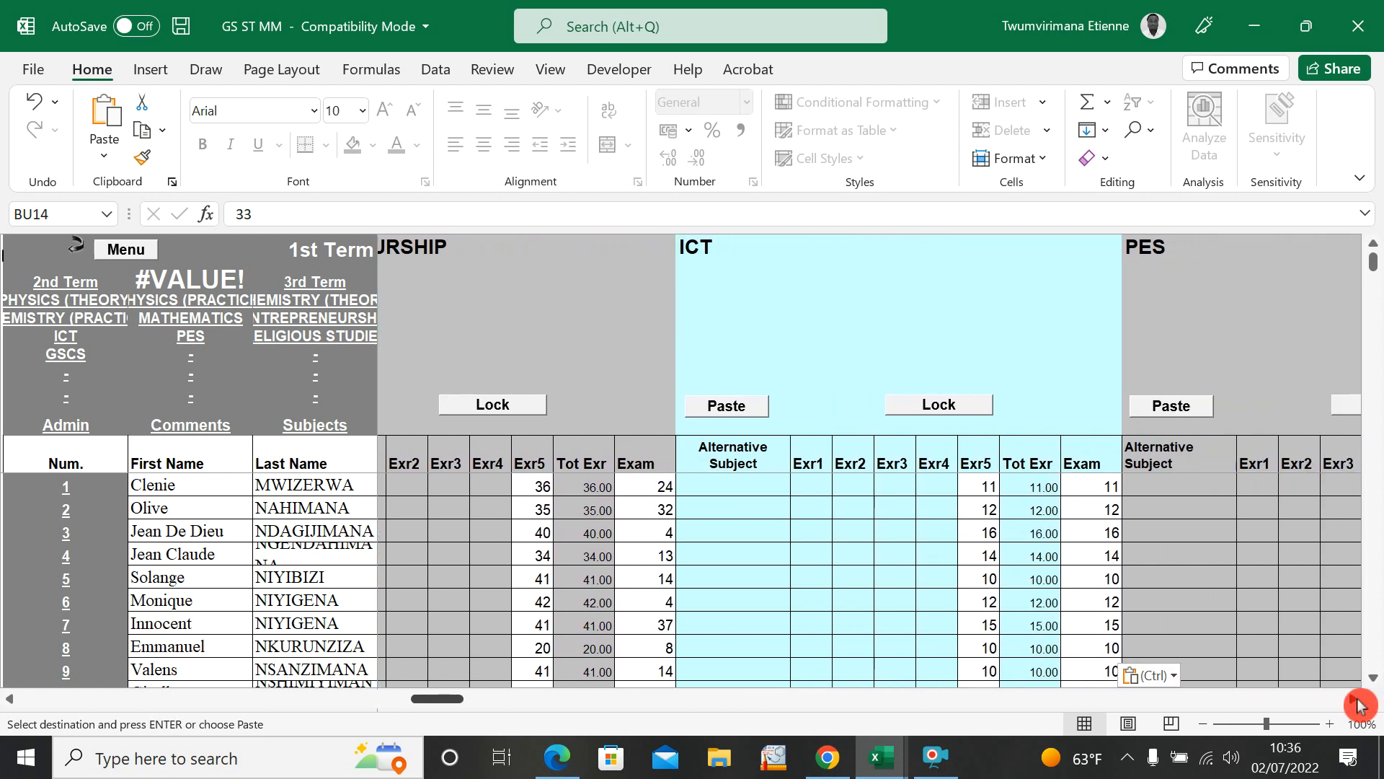
scroll(1359, 705, "right", 5)
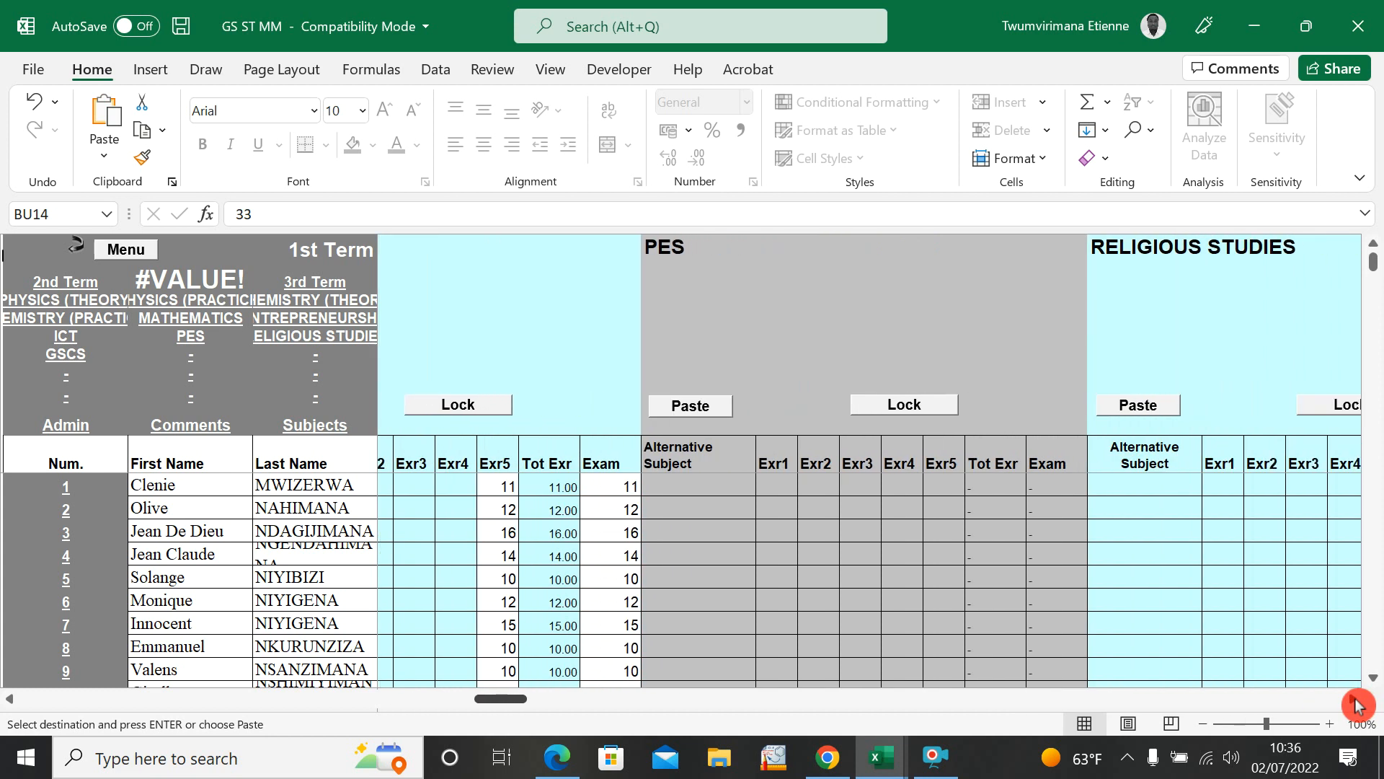
left_click(924, 432)
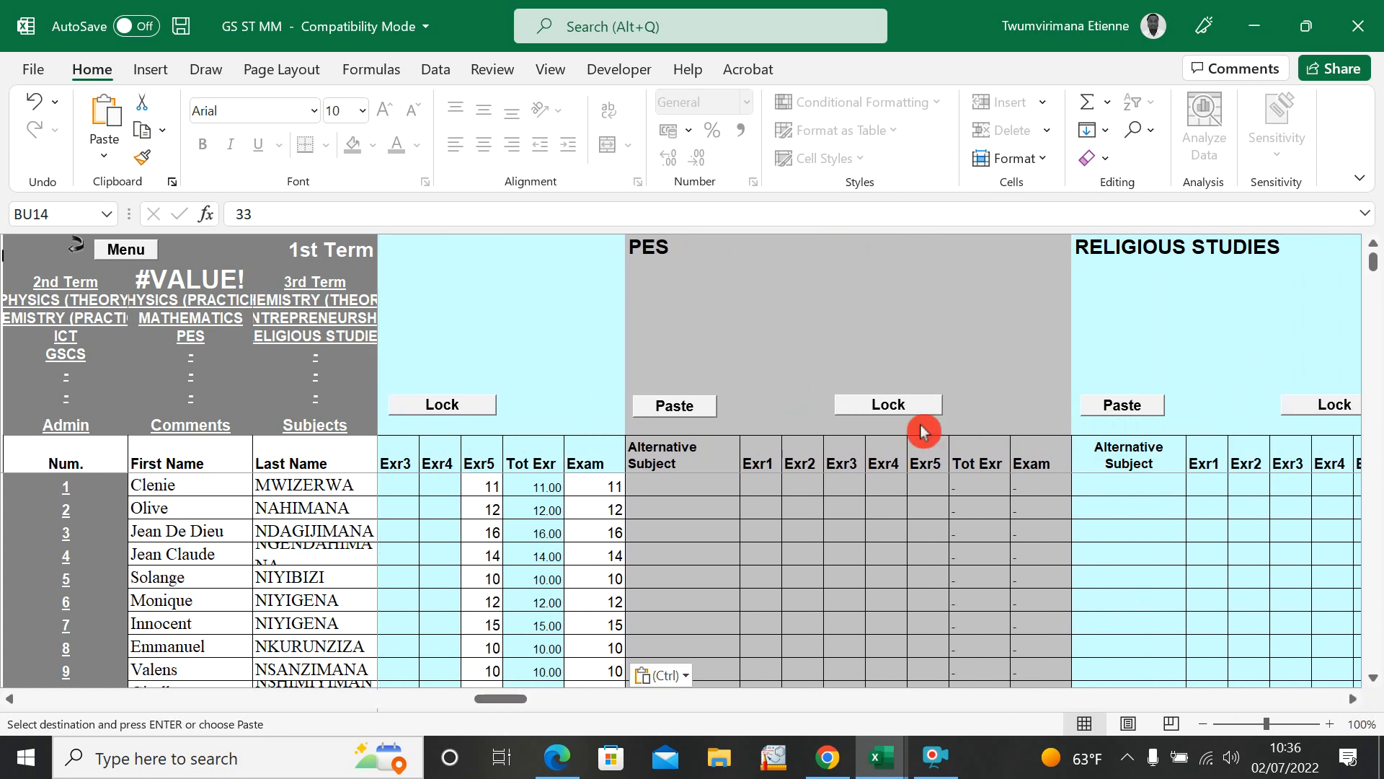
left_click(928, 484)
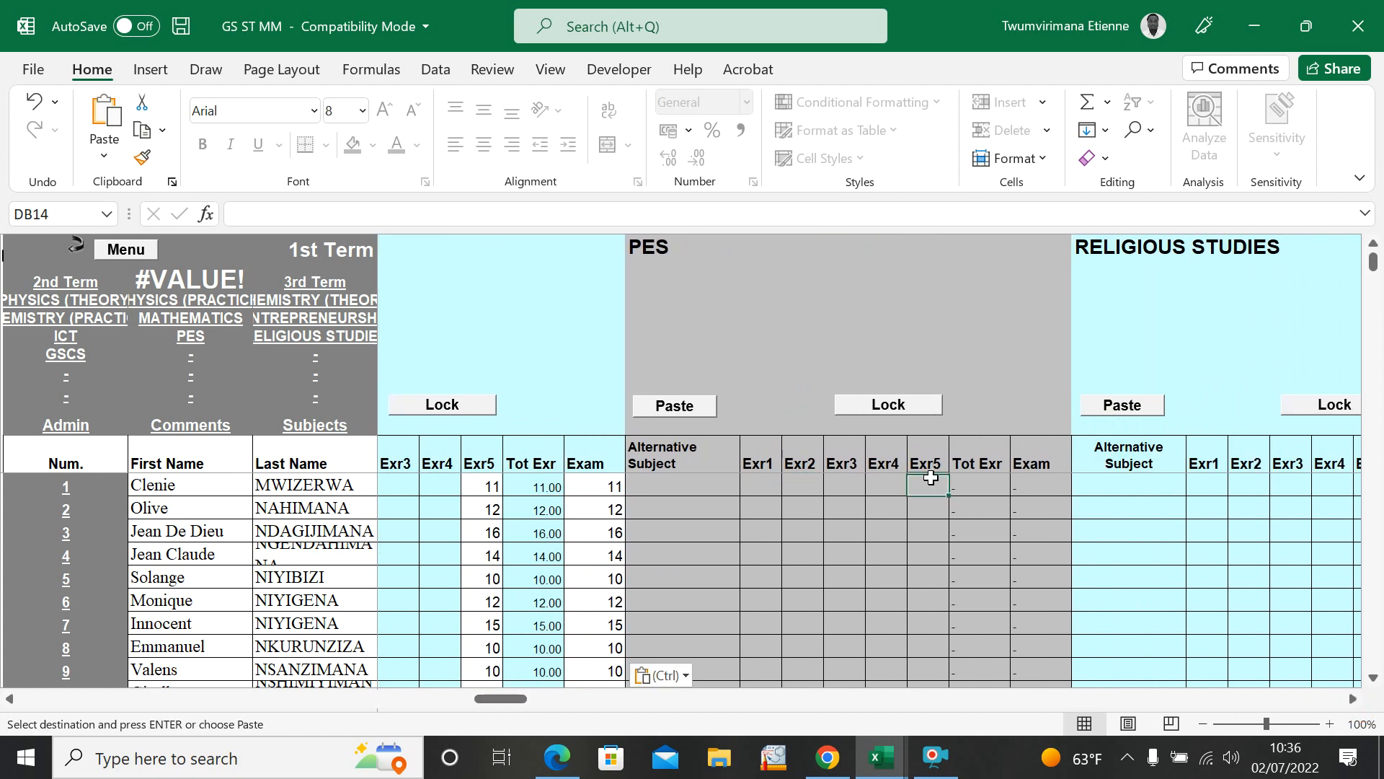
type("0")
key("Return")
type("7")
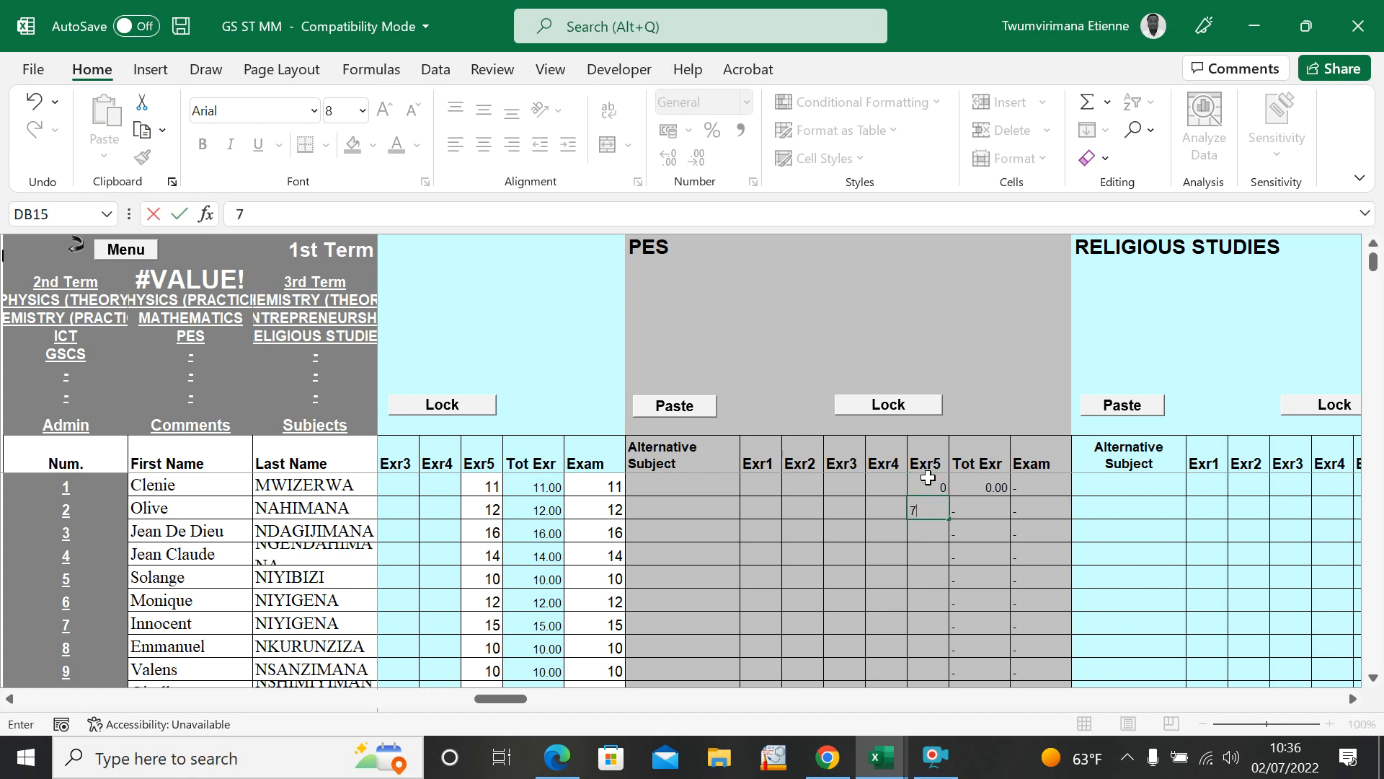
Step: Clear the first two students' marks from the PES Exr5 column
left_click(929, 485)
key("BackSpace")
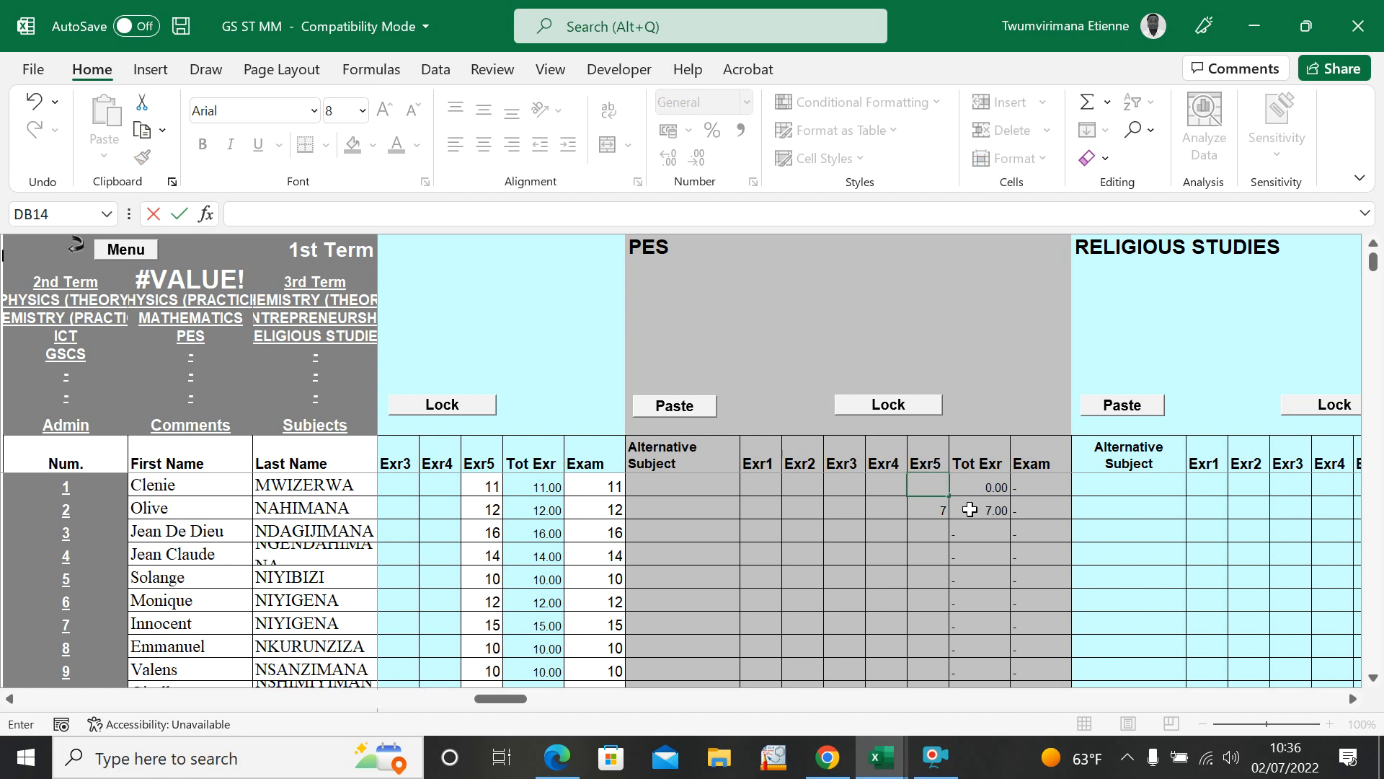
left_click(933, 513)
key("BackSpace")
left_click(853, 622)
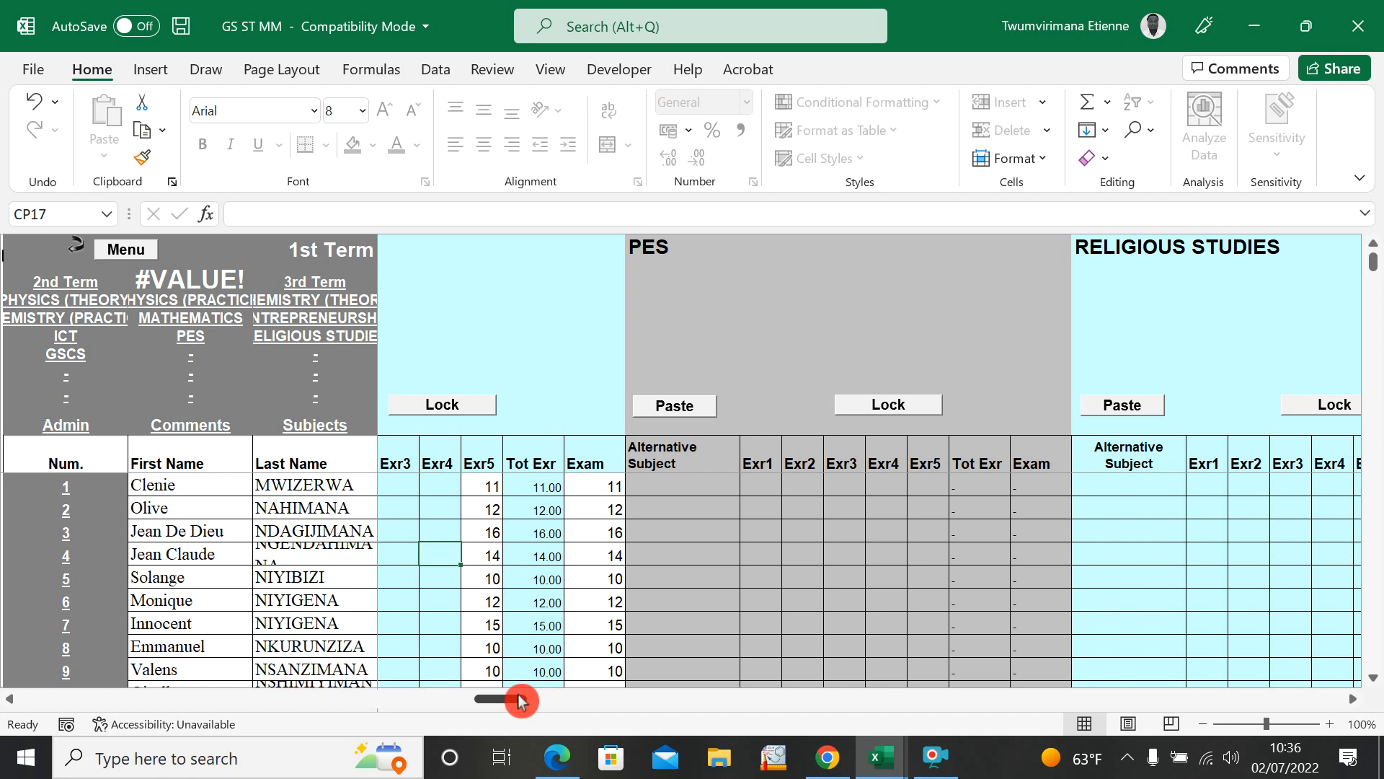
Step: Enter 38 and 36 as the Conduct marks of the first two students in the Comments section
left_click_drag(517, 701, 1164, 670)
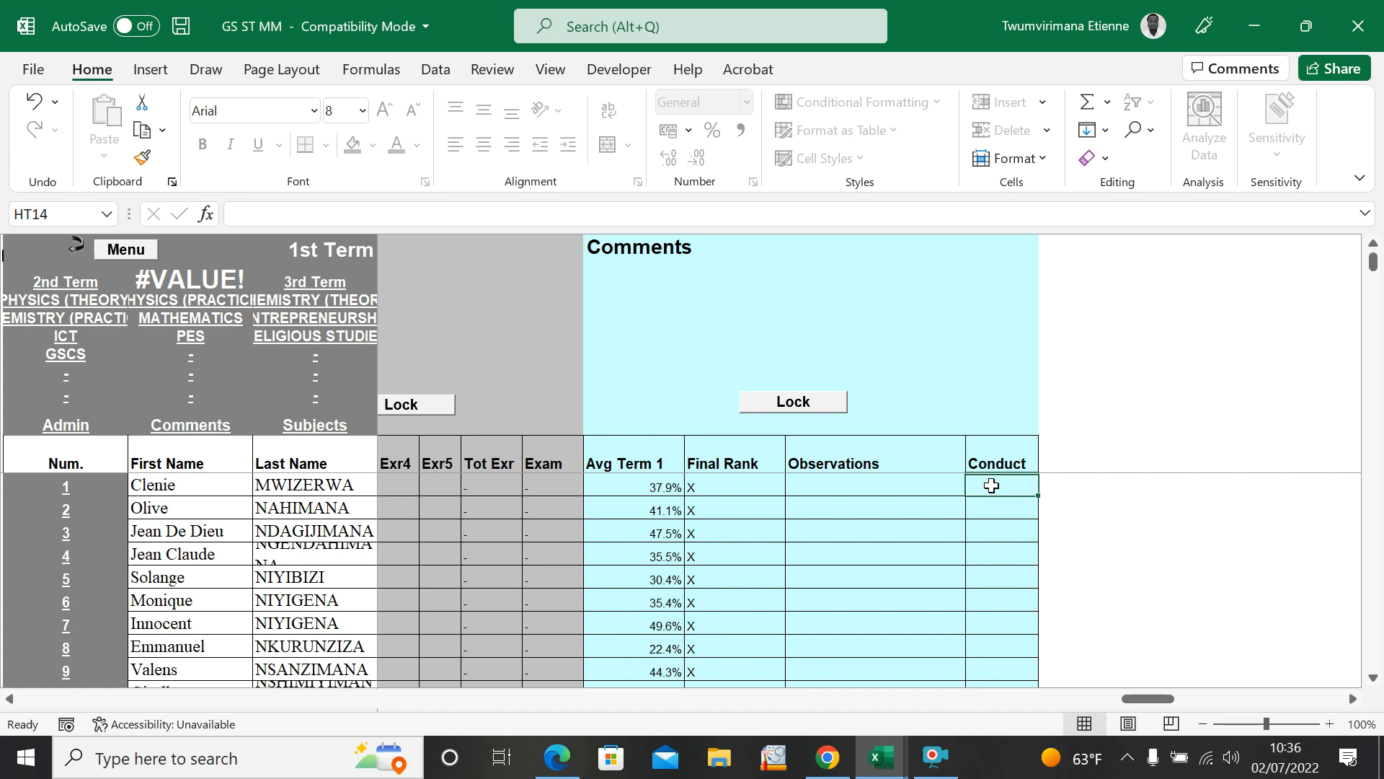
type("38")
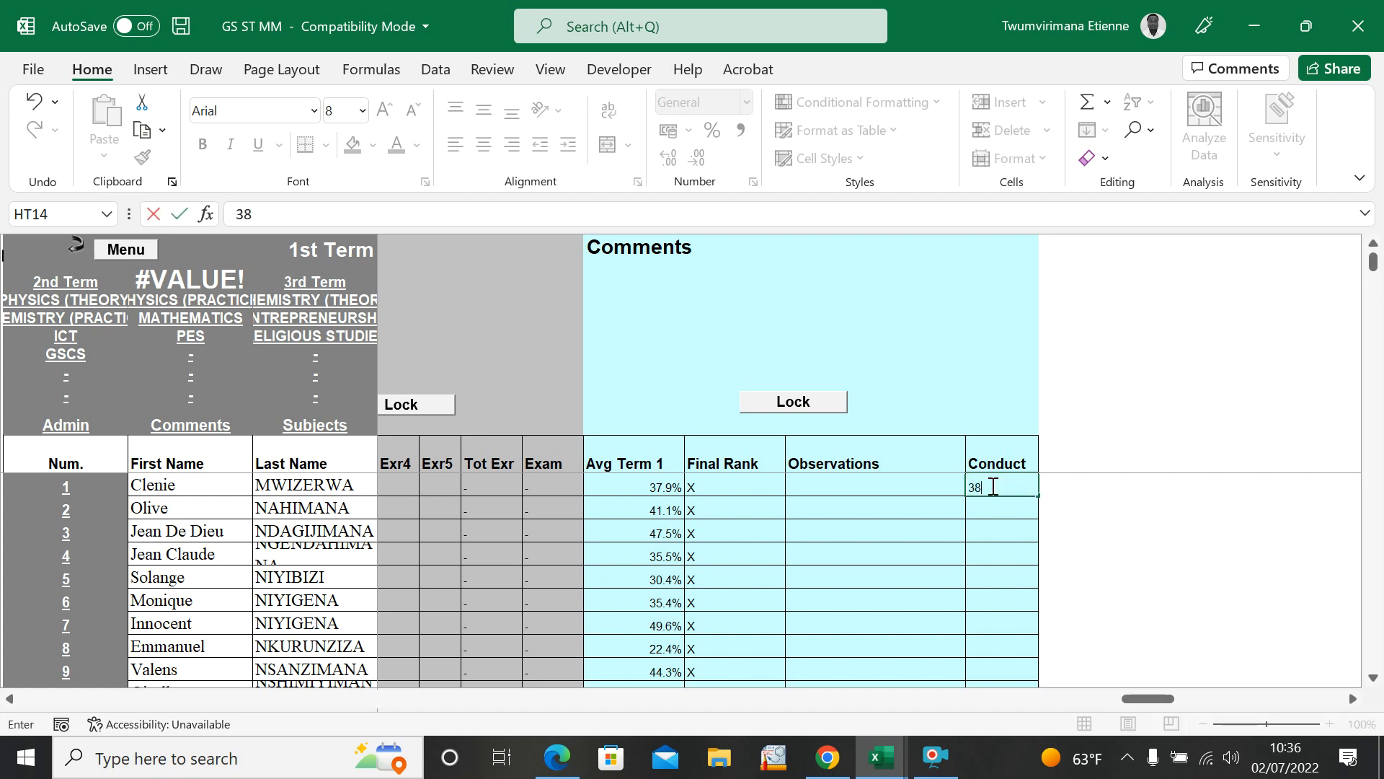
key("Return")
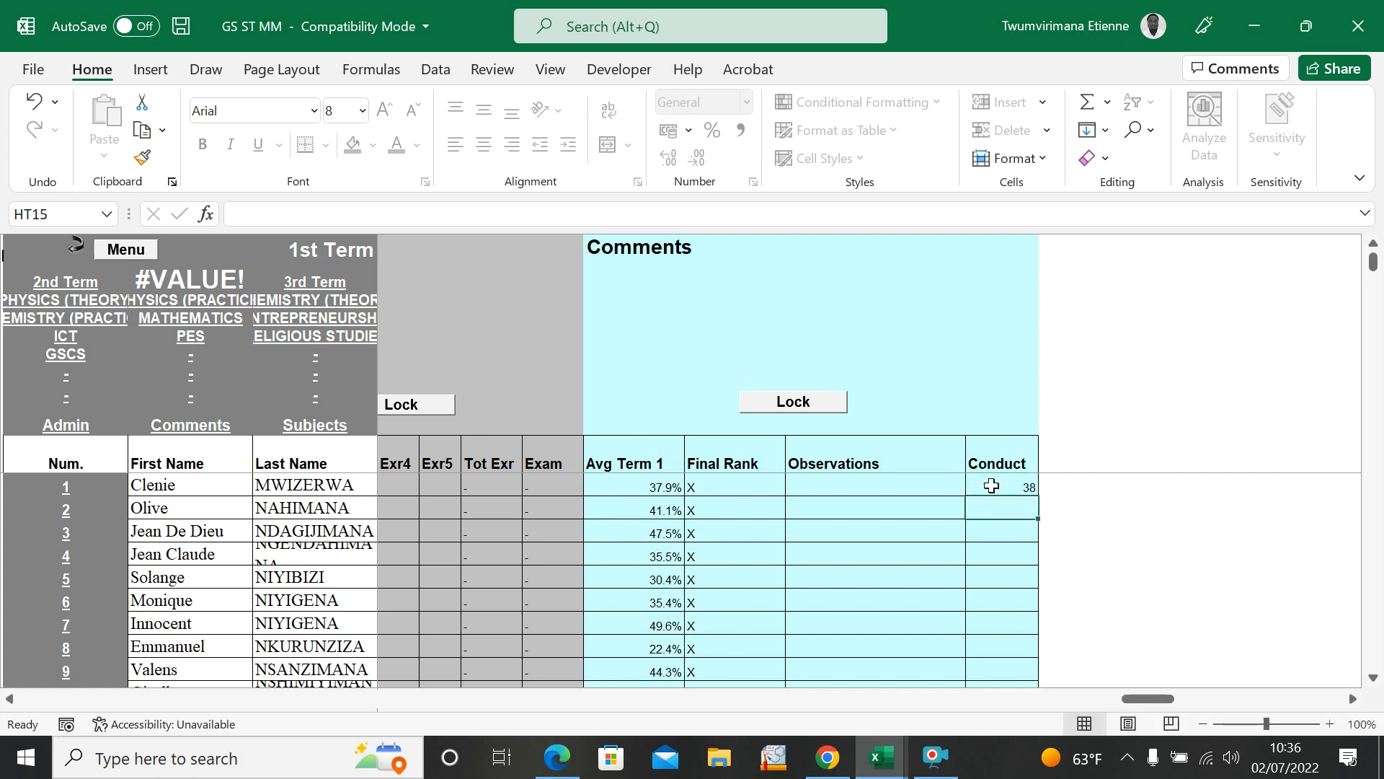
type("3")
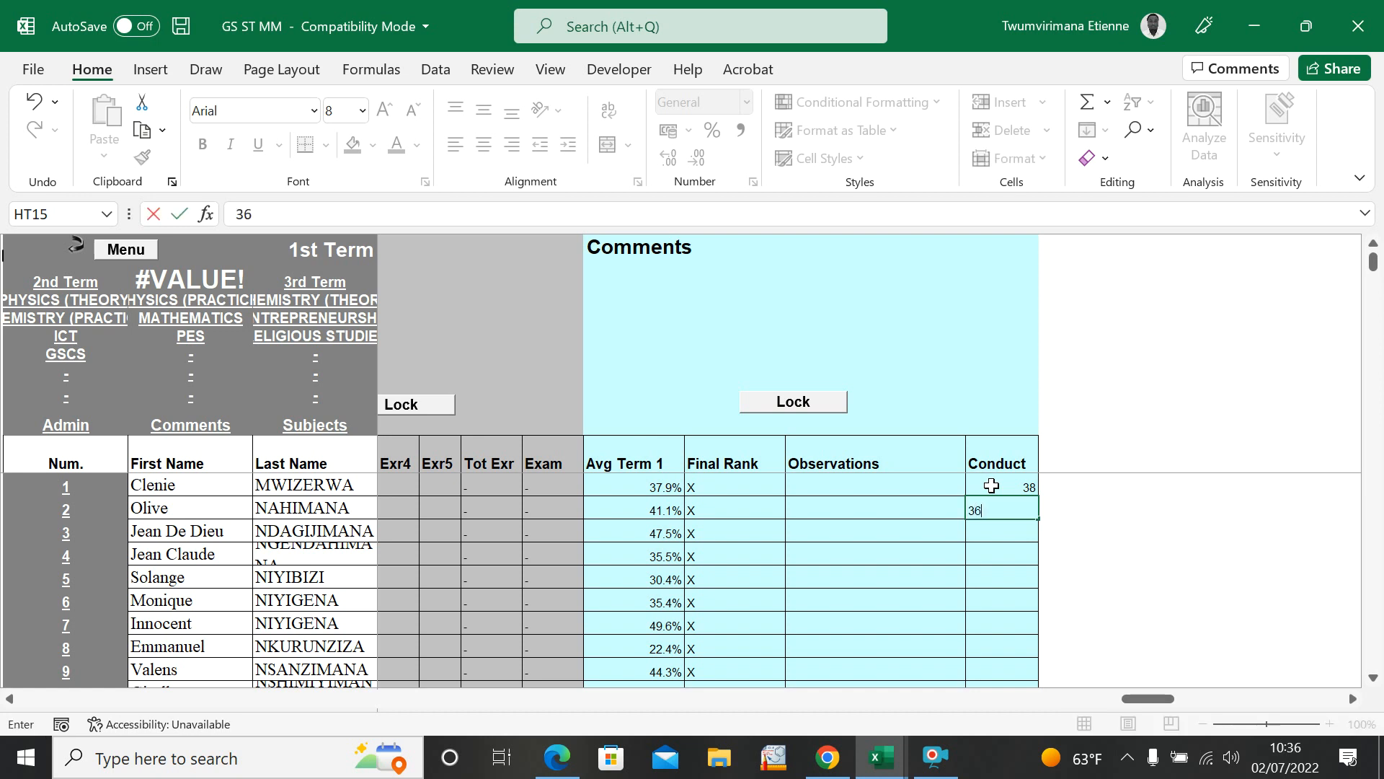
type("6")
left_click(1004, 648)
Step: Fill the Conduct mark 36 down from student 2 to student 30
left_click(1002, 469)
left_click(1015, 483)
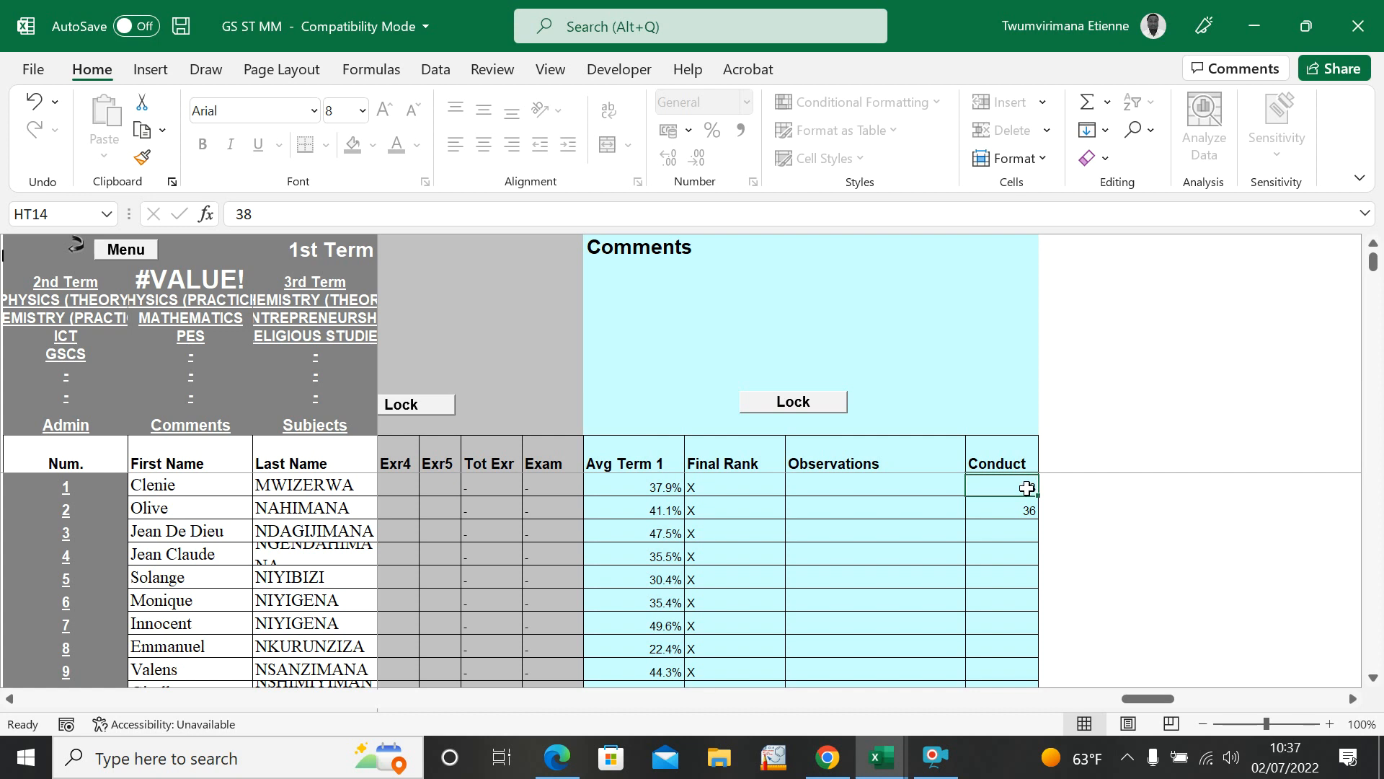
left_click_drag(1026, 488, 1022, 506)
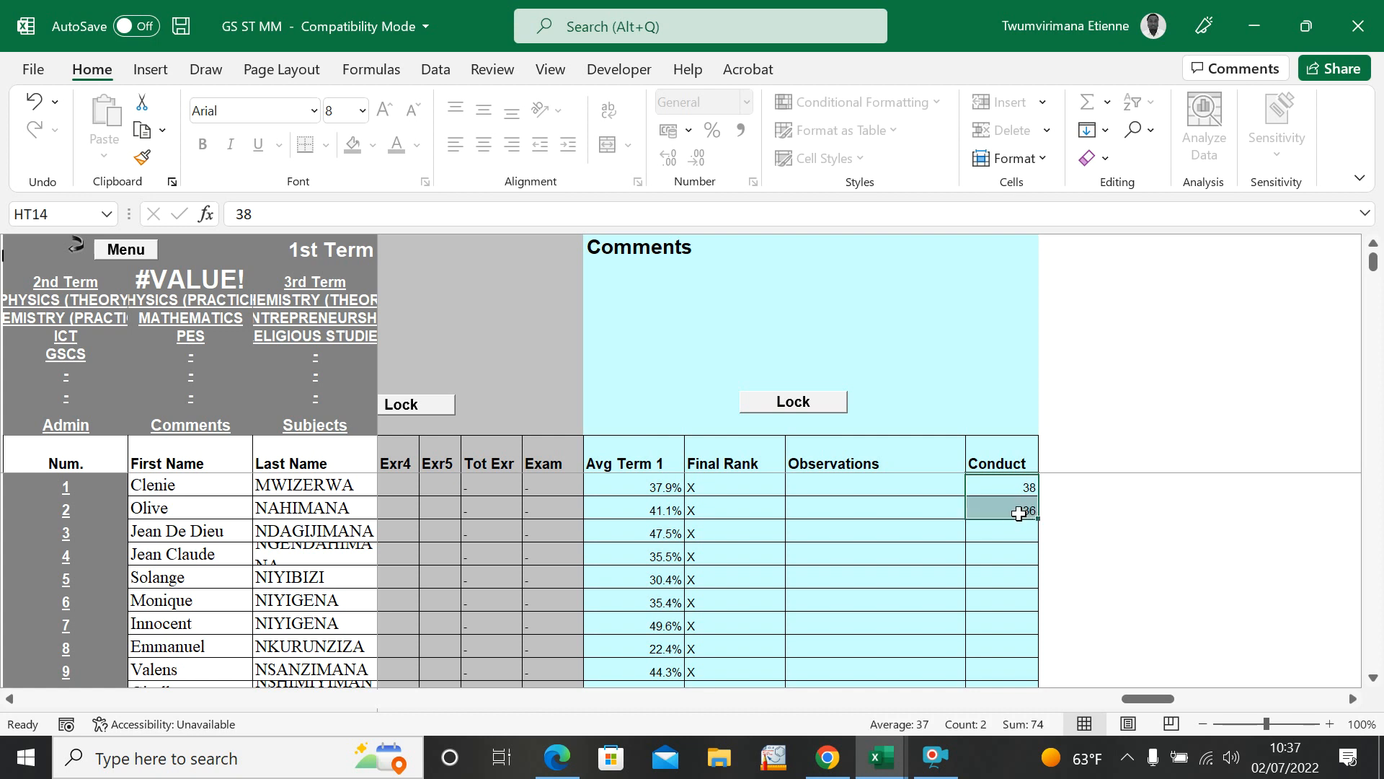
left_click(1028, 513)
left_click_drag(1036, 520, 1015, 541)
left_click(917, 594)
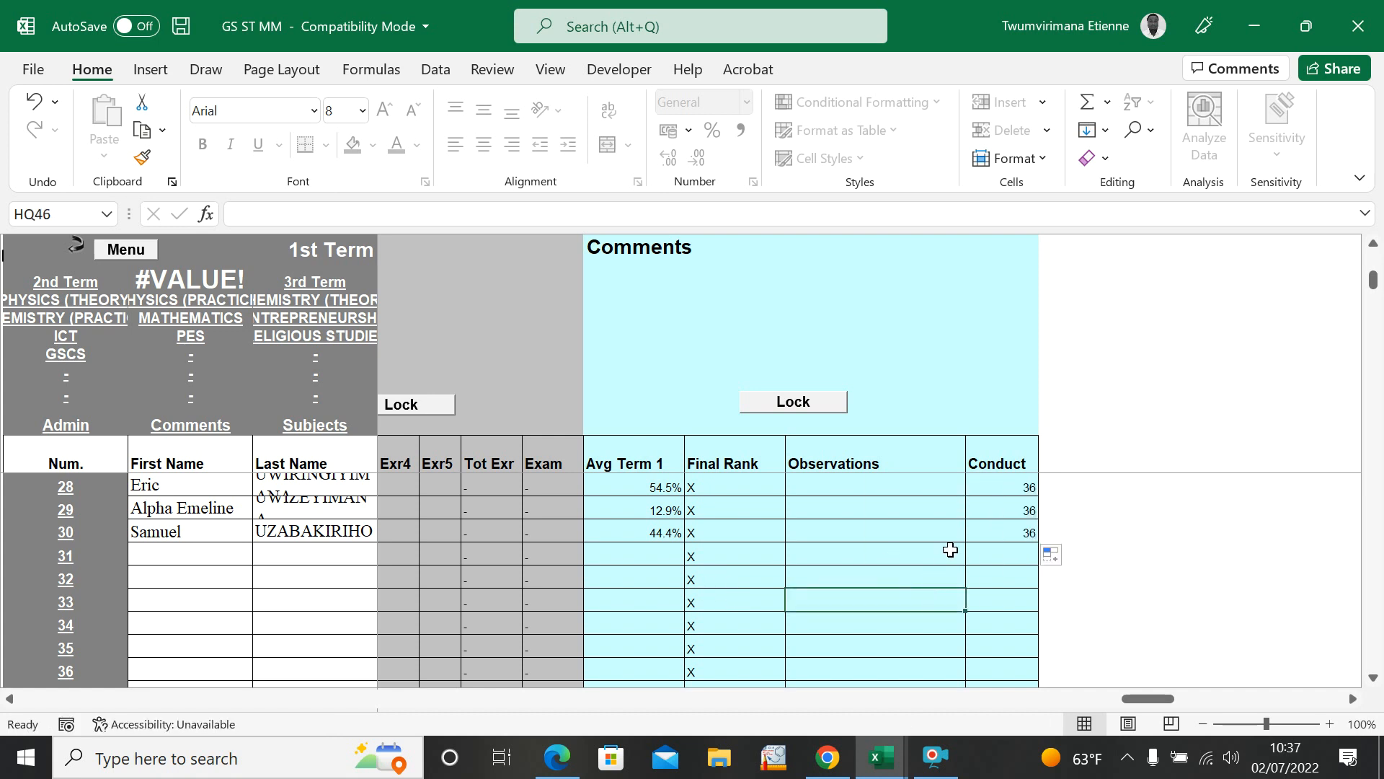
scroll(951, 549, "up", 9)
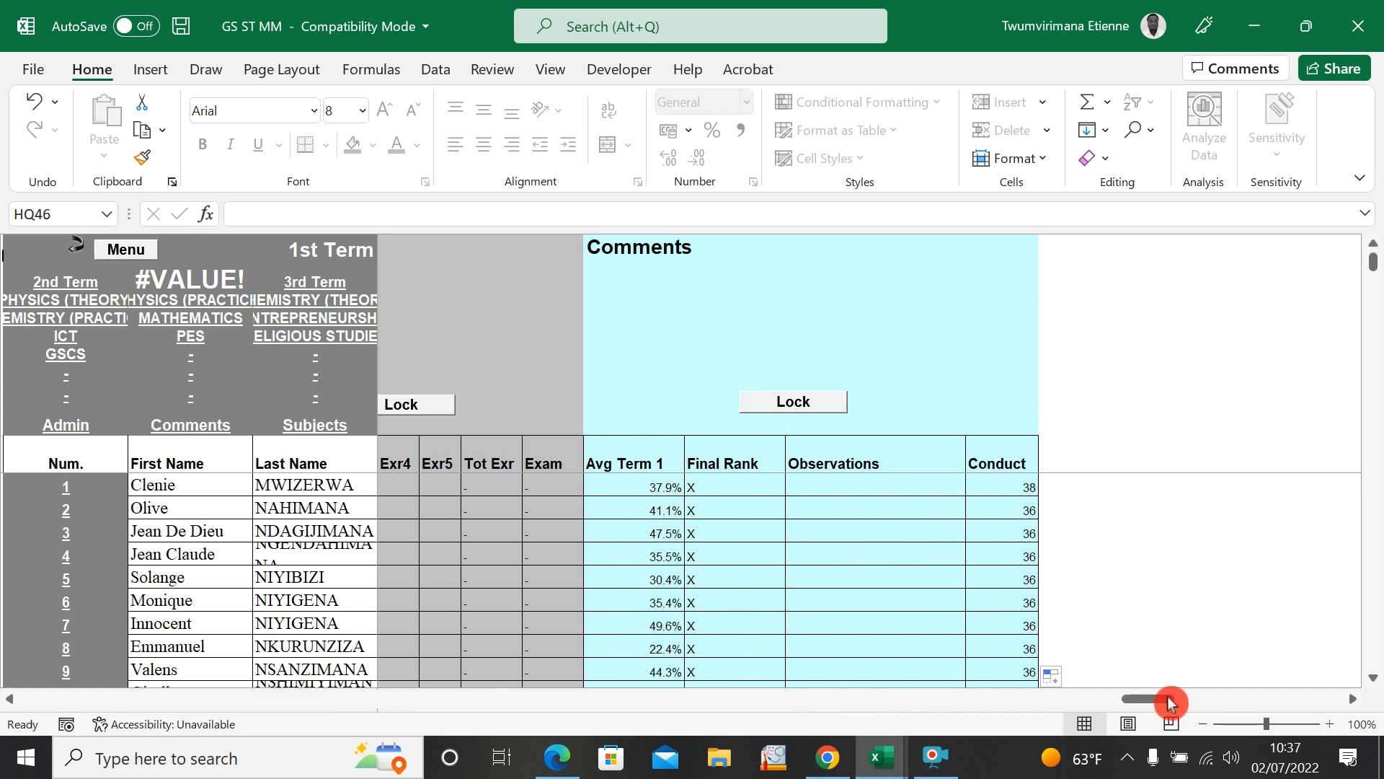
Step: Examine the Add Subjects table and the layout of the 2nd Term and 3rd Term sheets
left_click_drag(1171, 700, 1263, 715)
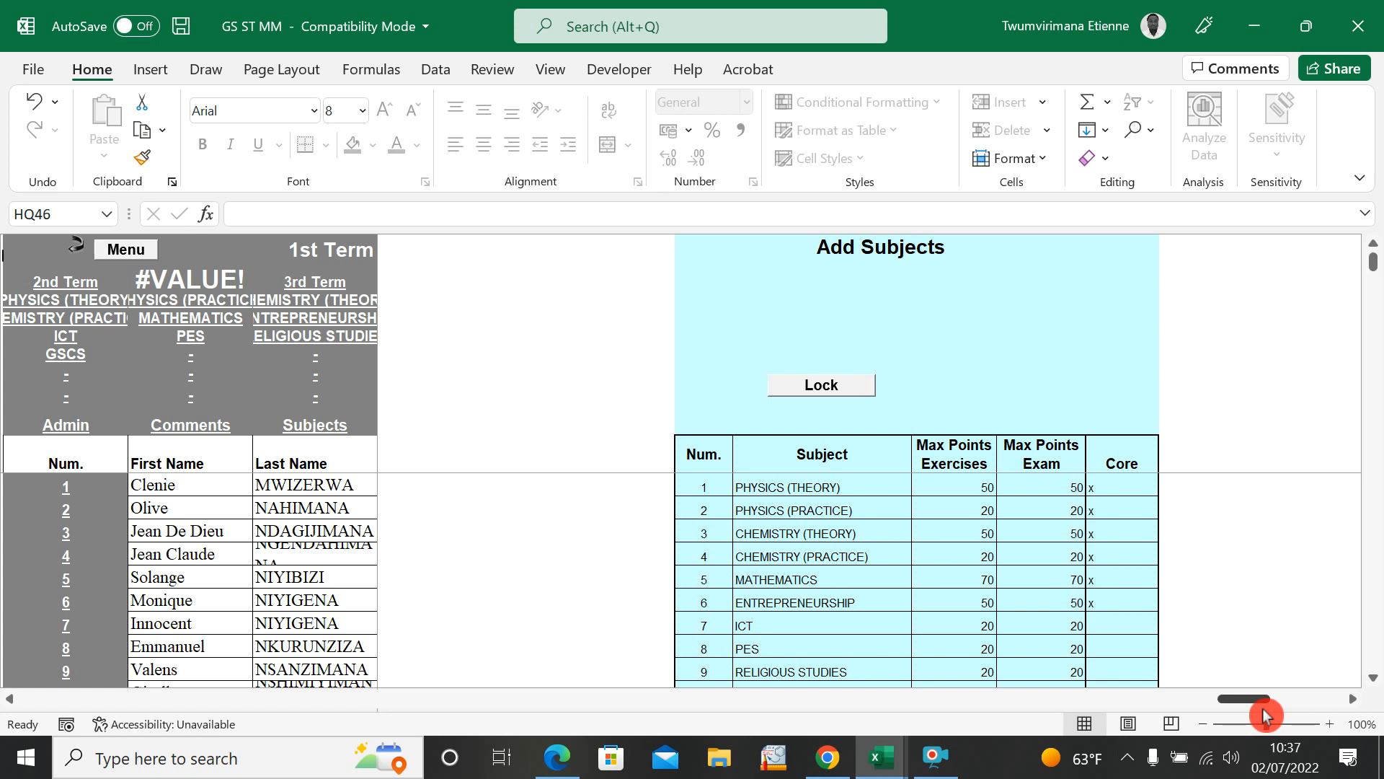
left_click_drag(1263, 716, 111, 620)
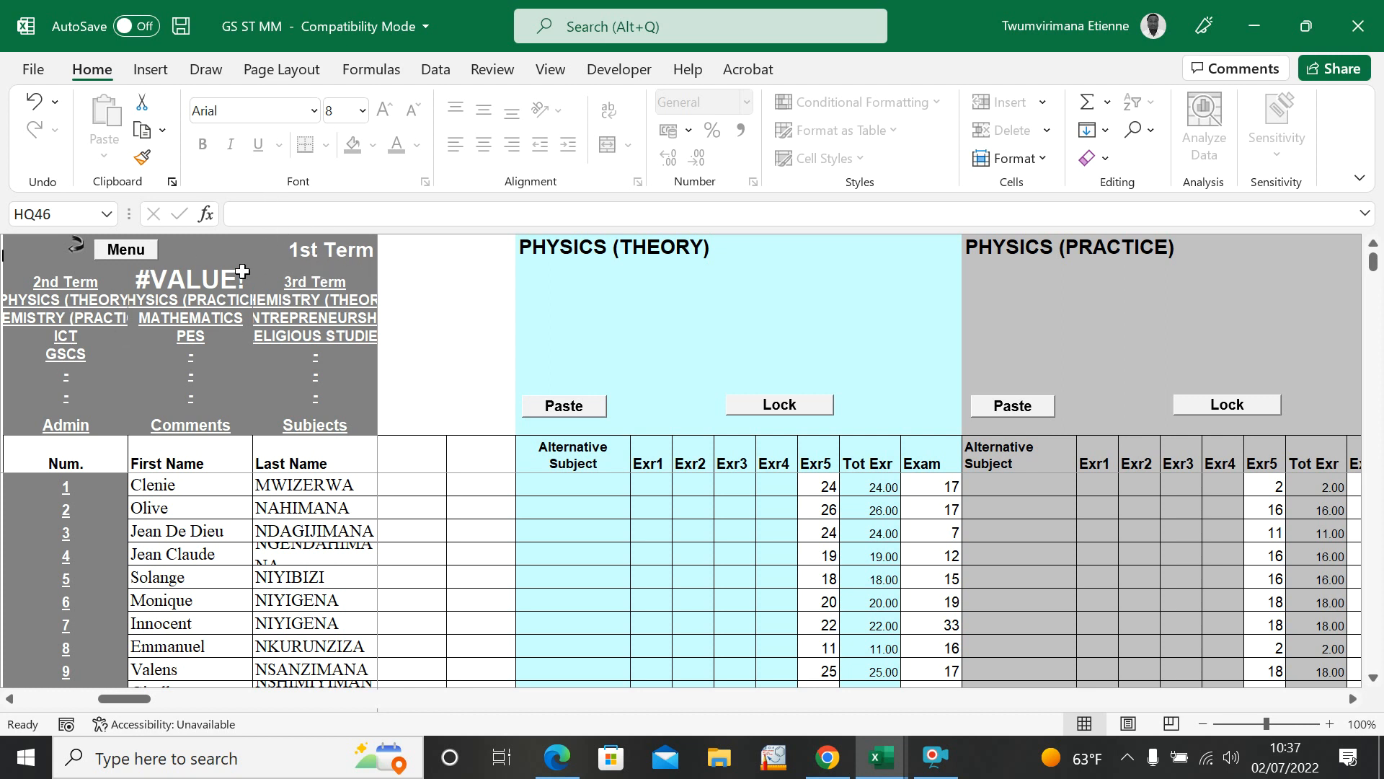
left_click(60, 285)
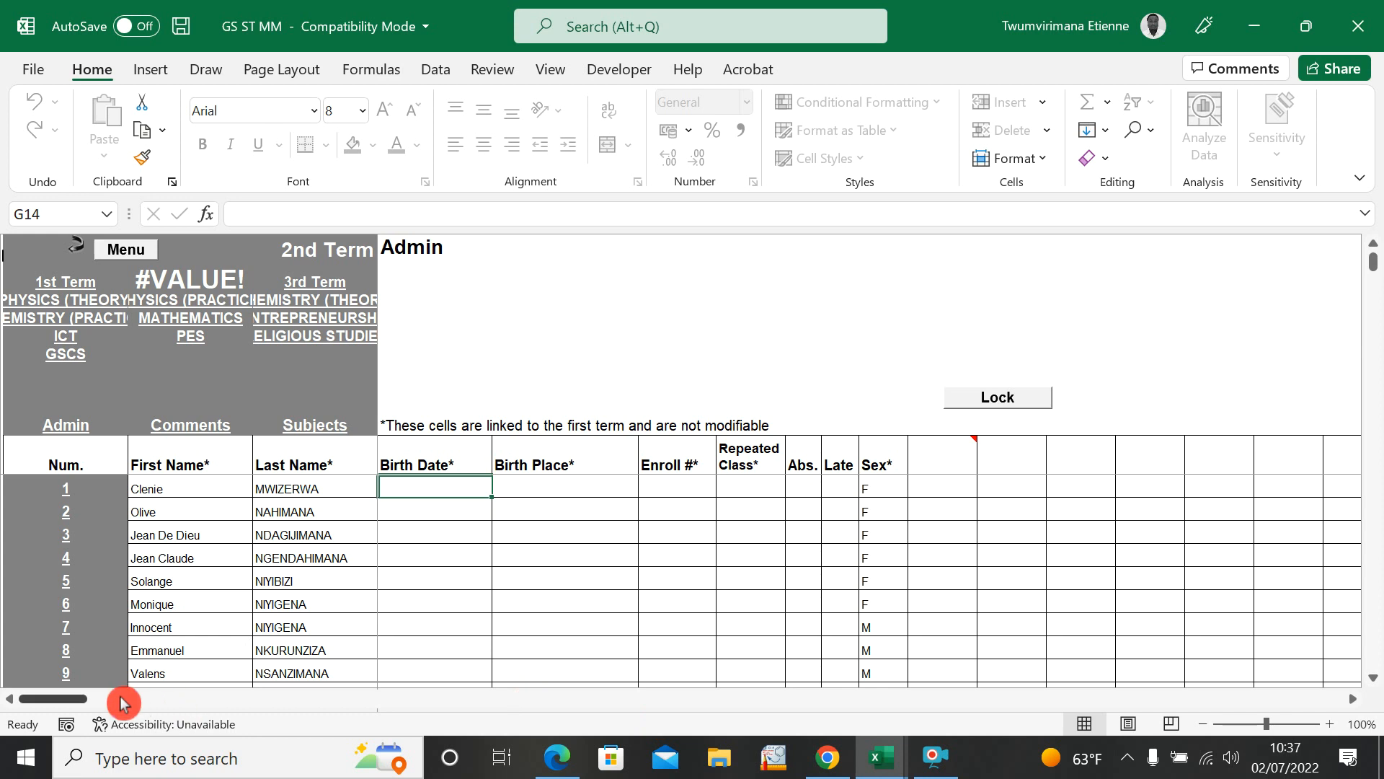
left_click_drag(70, 700, 19, 705)
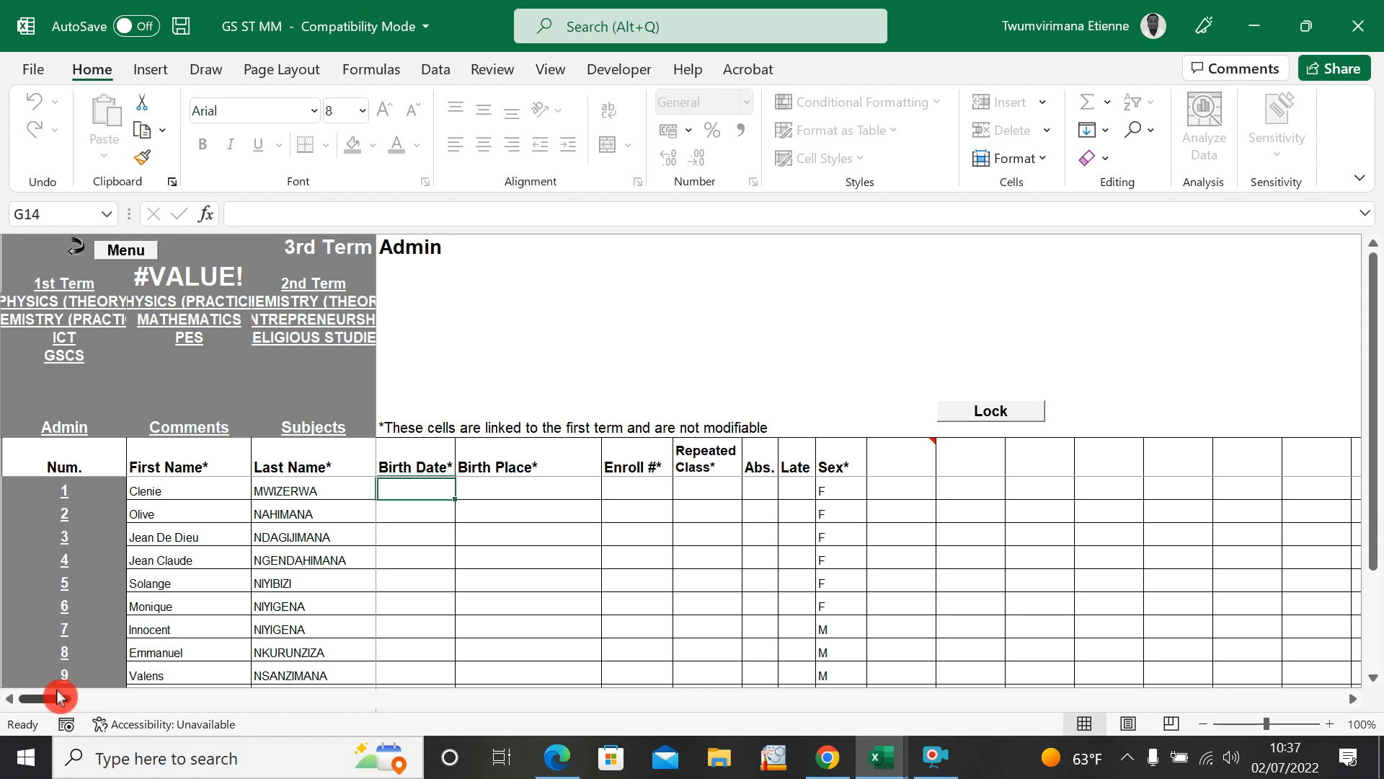
left_click(134, 238)
left_click(61, 295)
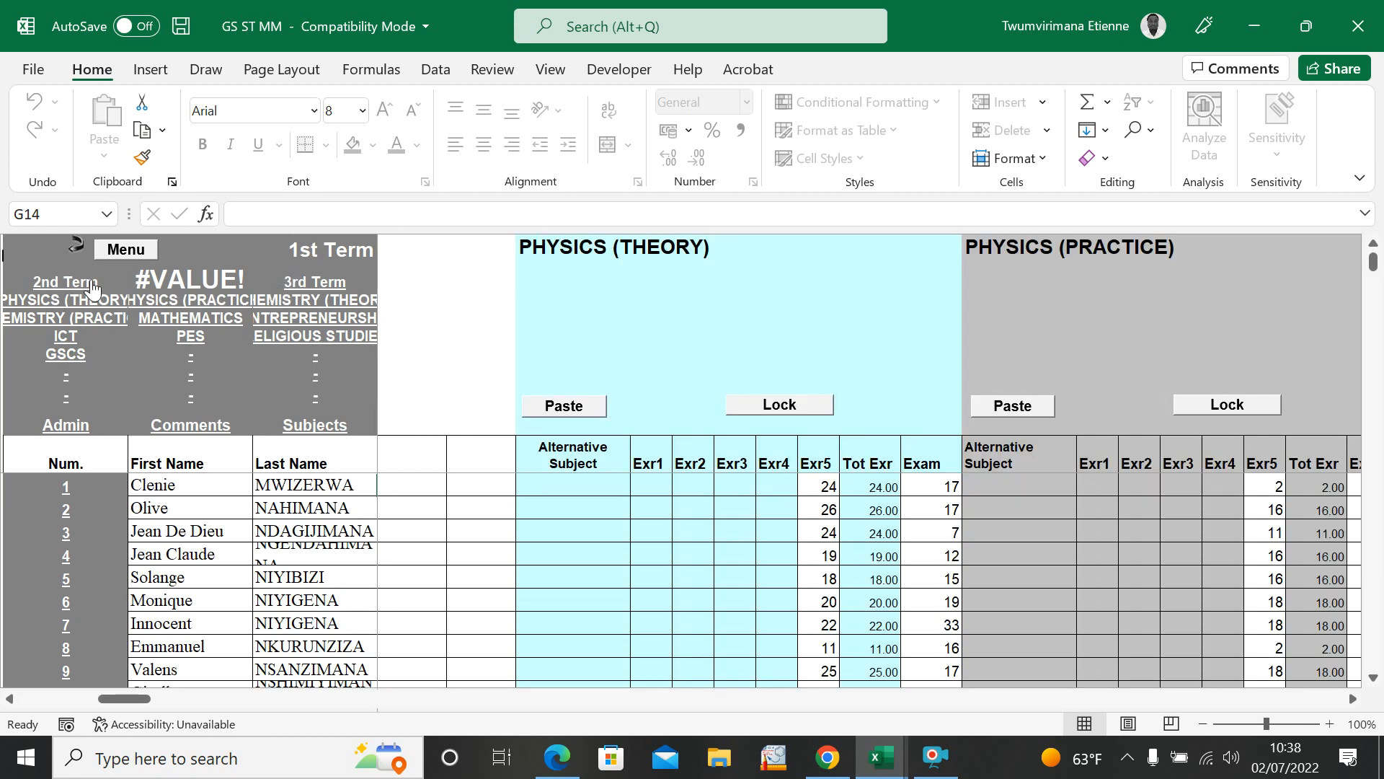
left_click(69, 289)
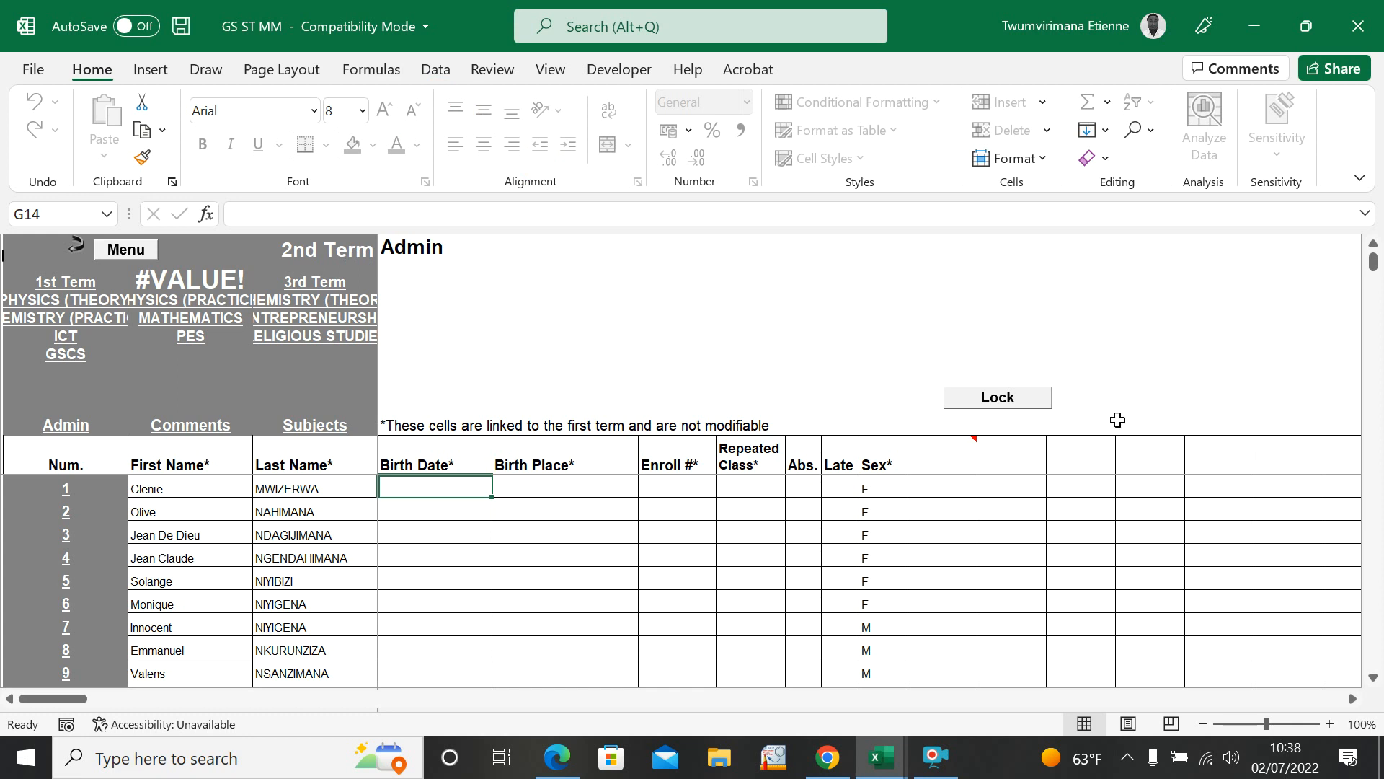
left_click_drag(85, 698, 216, 602)
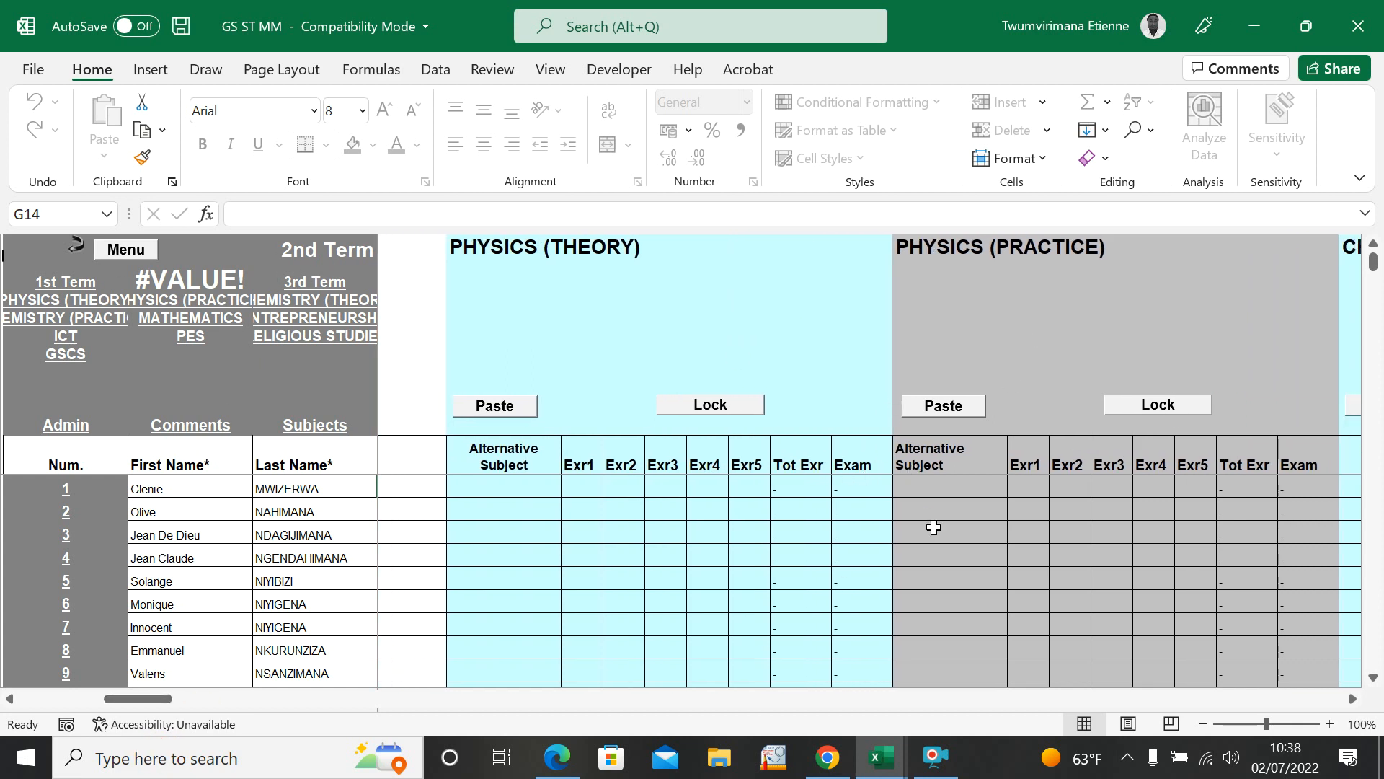
left_click_drag(144, 697, 48, 721)
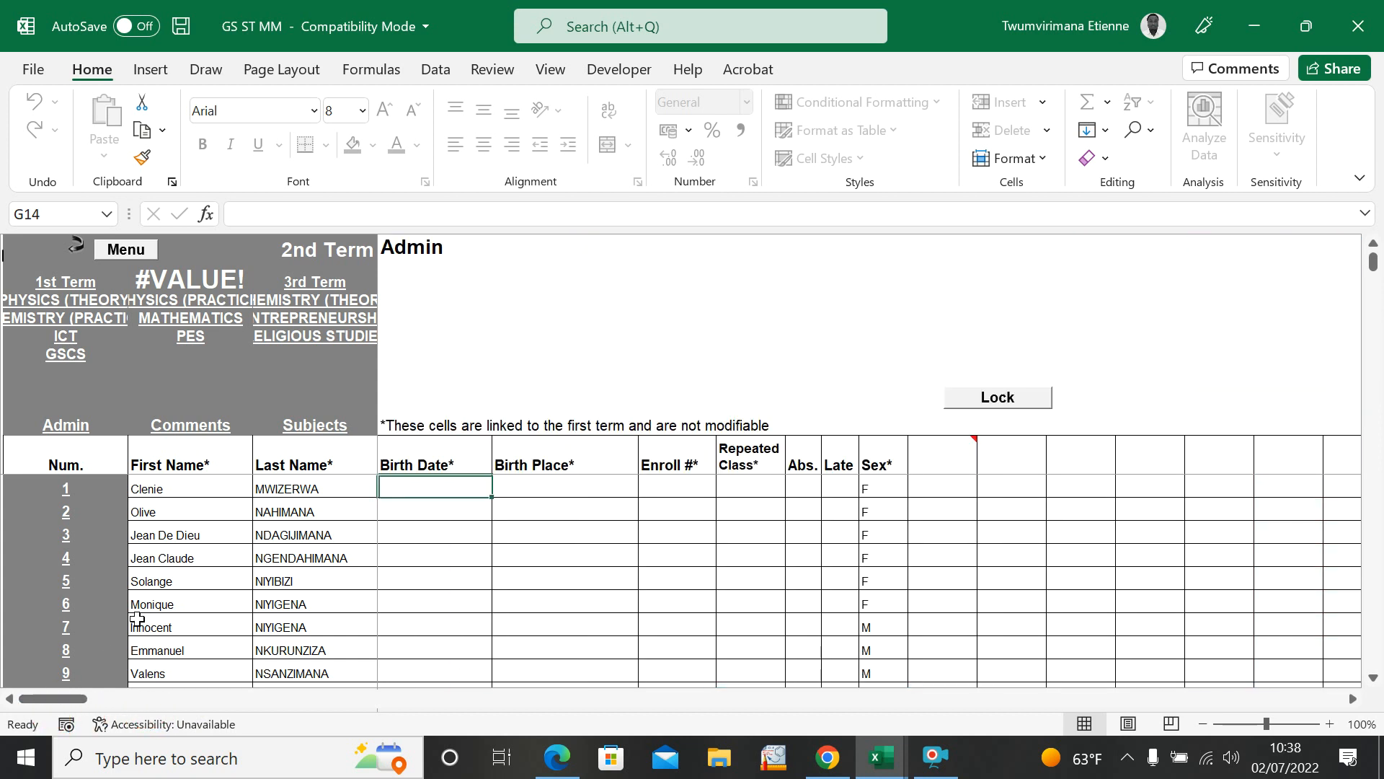
Step: Return to the 1st Term sheet and save the GS ST MM workbook
left_click(69, 299)
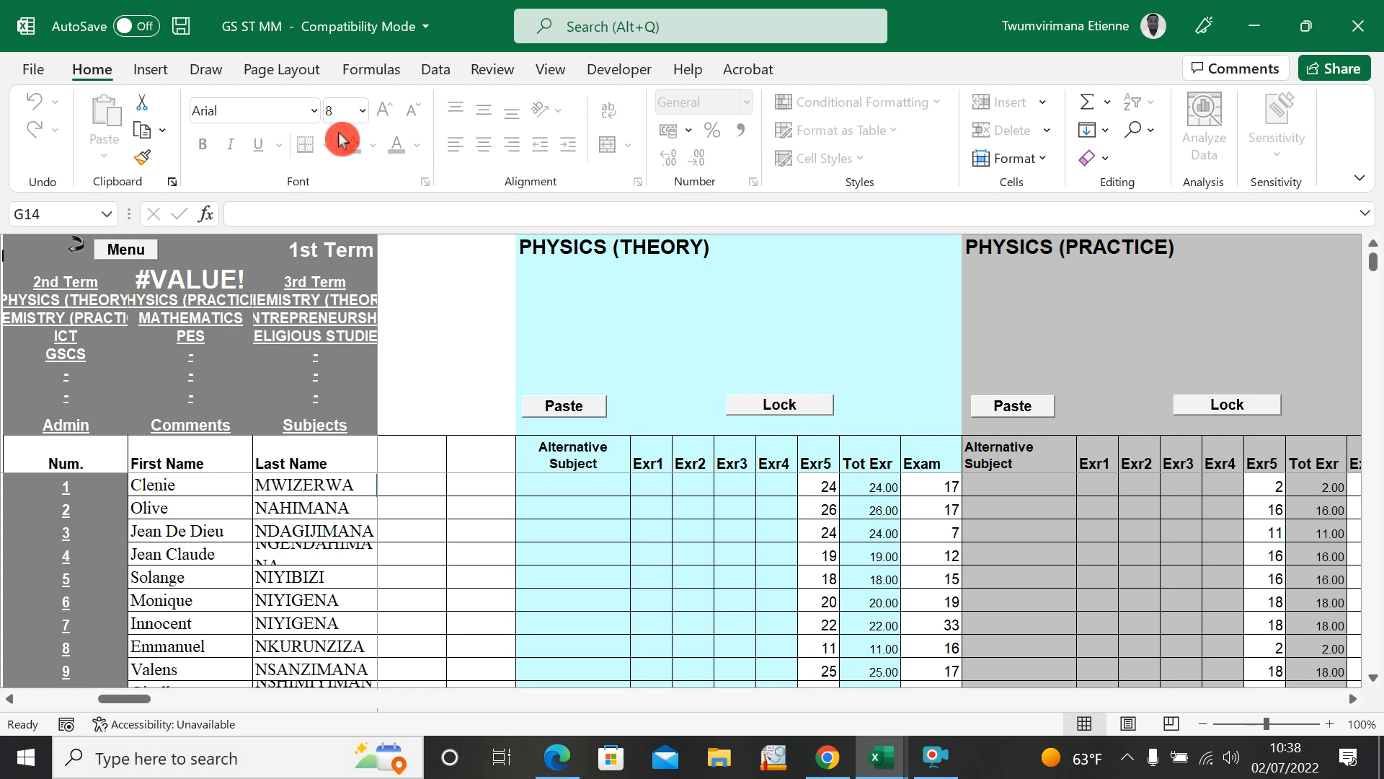
left_click(180, 29)
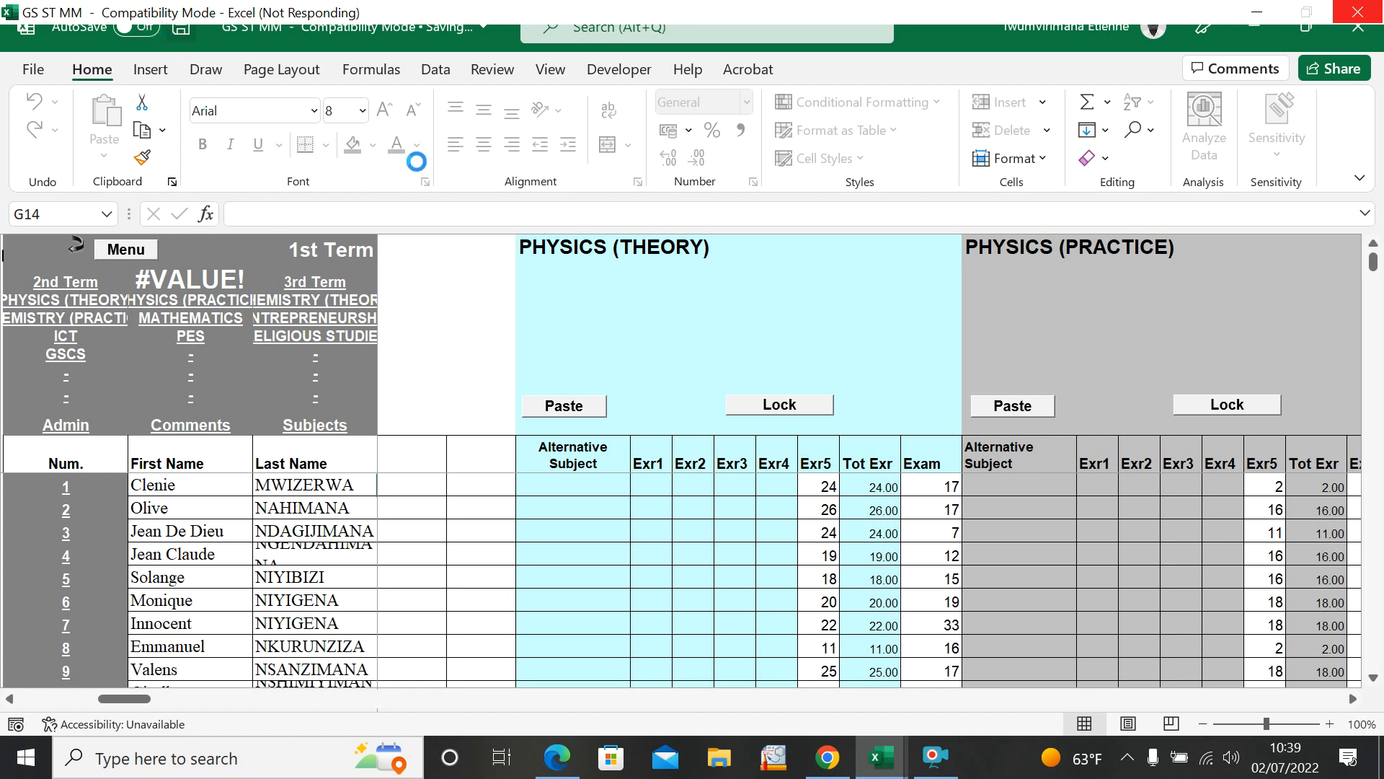
left_click(530, 258)
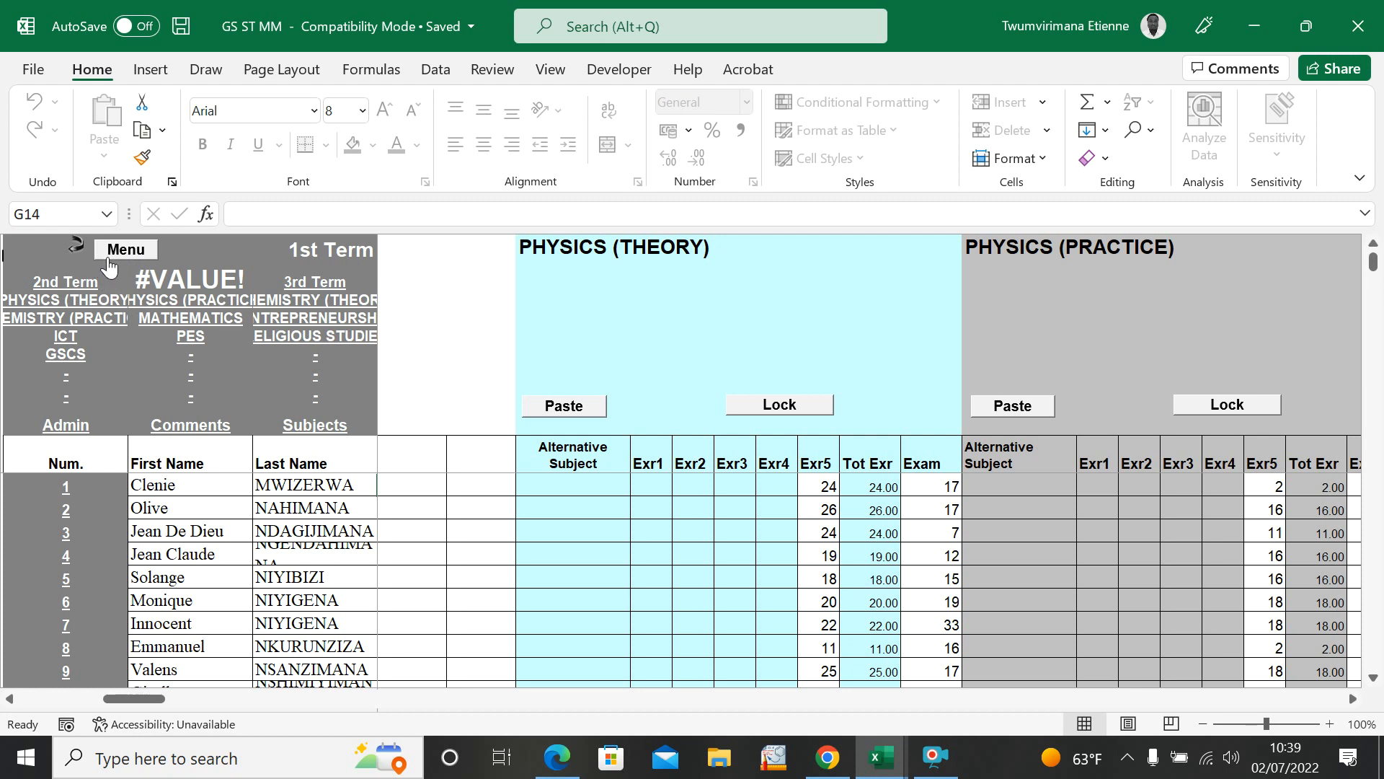
Step: Return to the Best Grade main menu and open the Basic Report Cards report
left_click(76, 254)
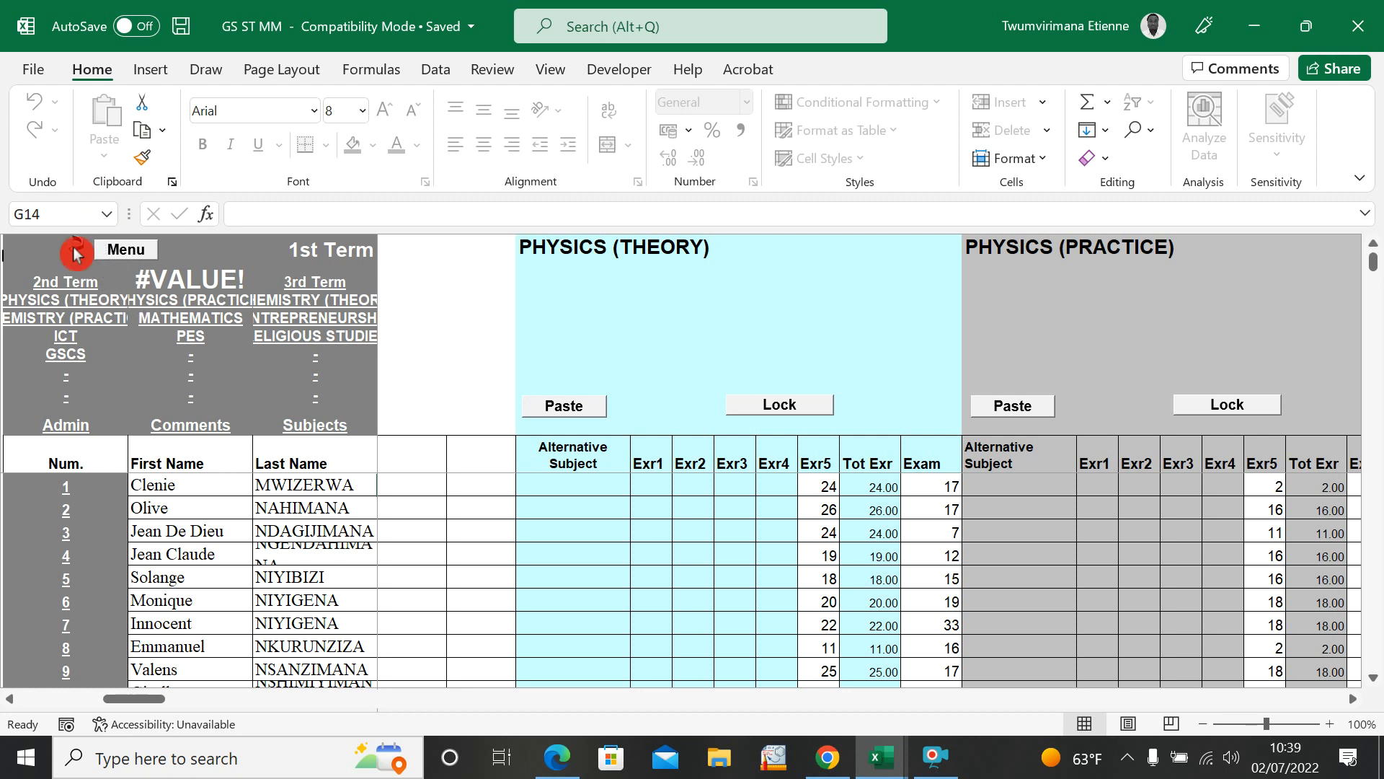
left_click(133, 254)
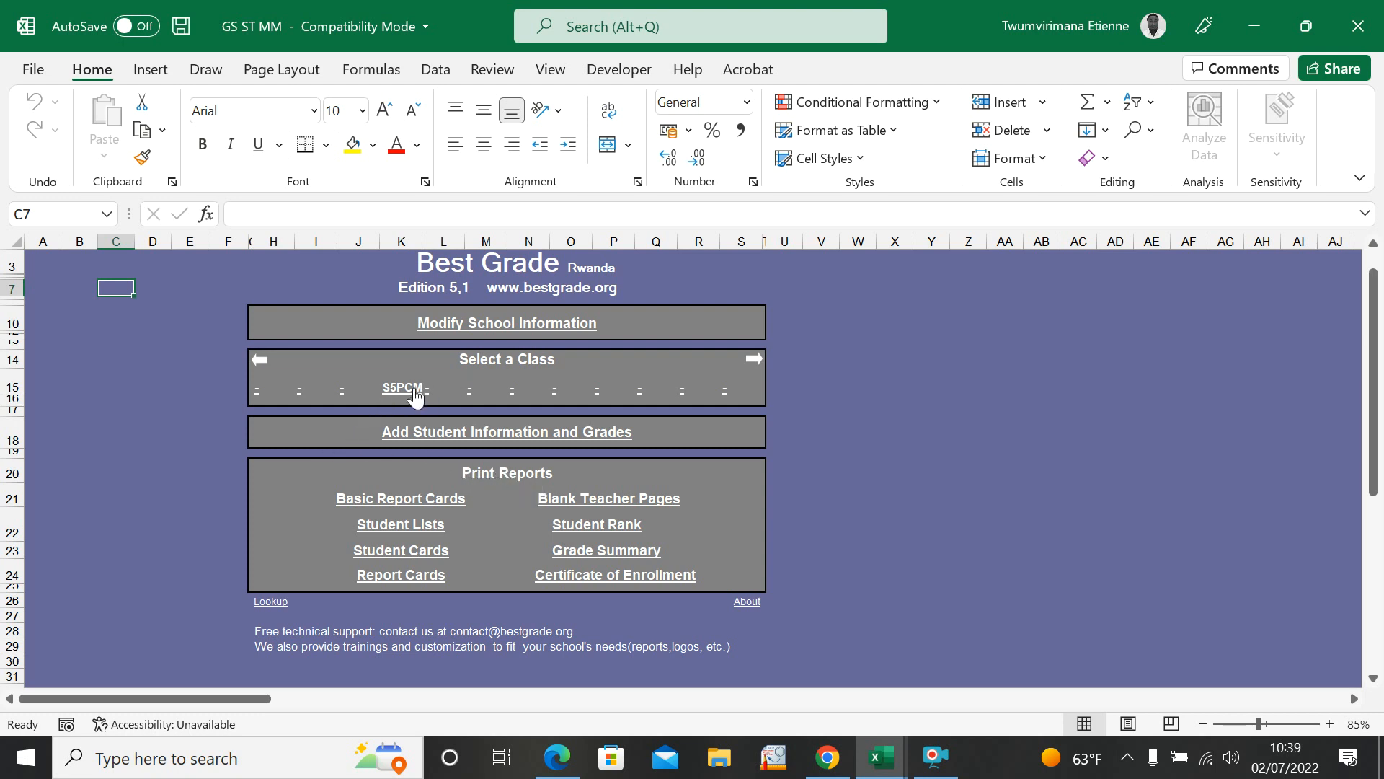
left_click(386, 505)
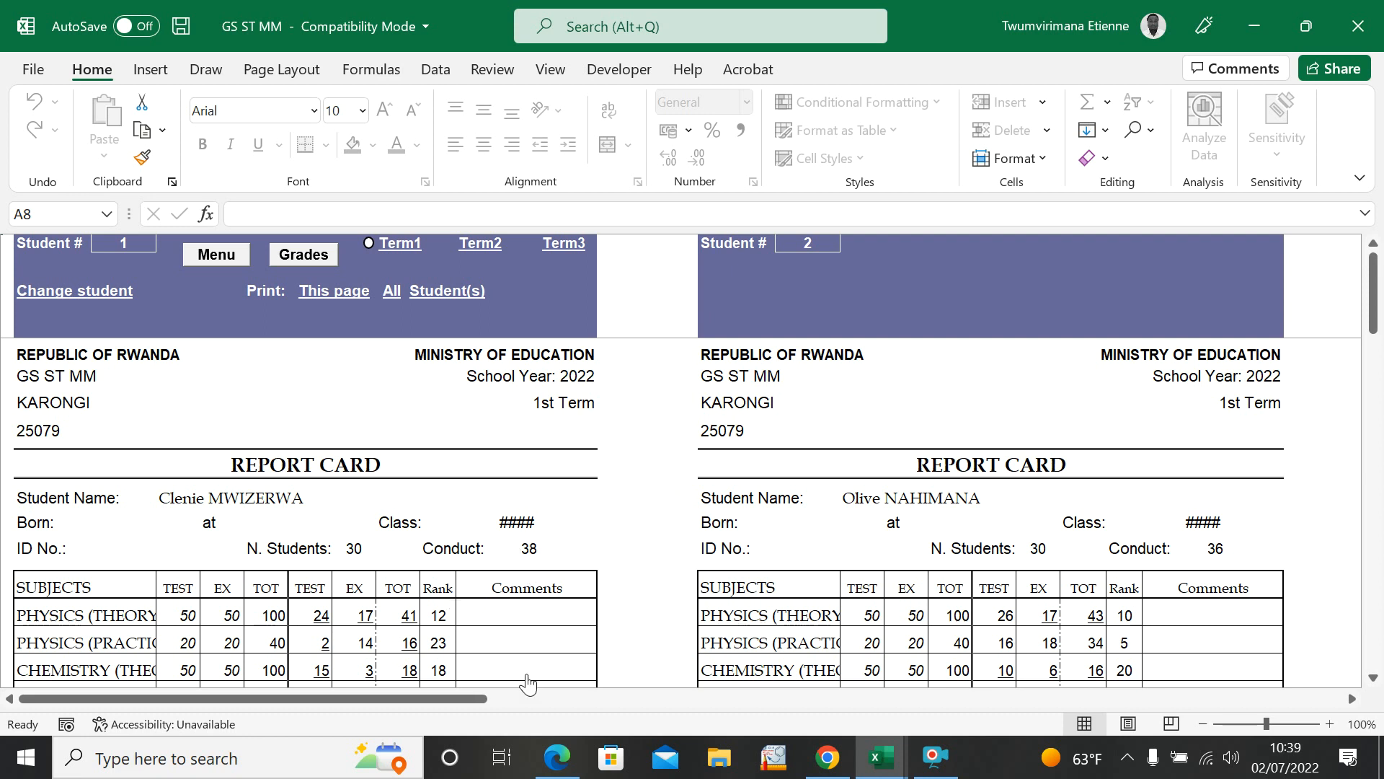
Step: Examine the first-term report cards of students 1 and 2, from the header and subject marks down to the averages and signature boxes
scroll(443, 548, "down", 10)
scroll(448, 537, "up", 10)
left_click_drag(1374, 302, 1376, 332)
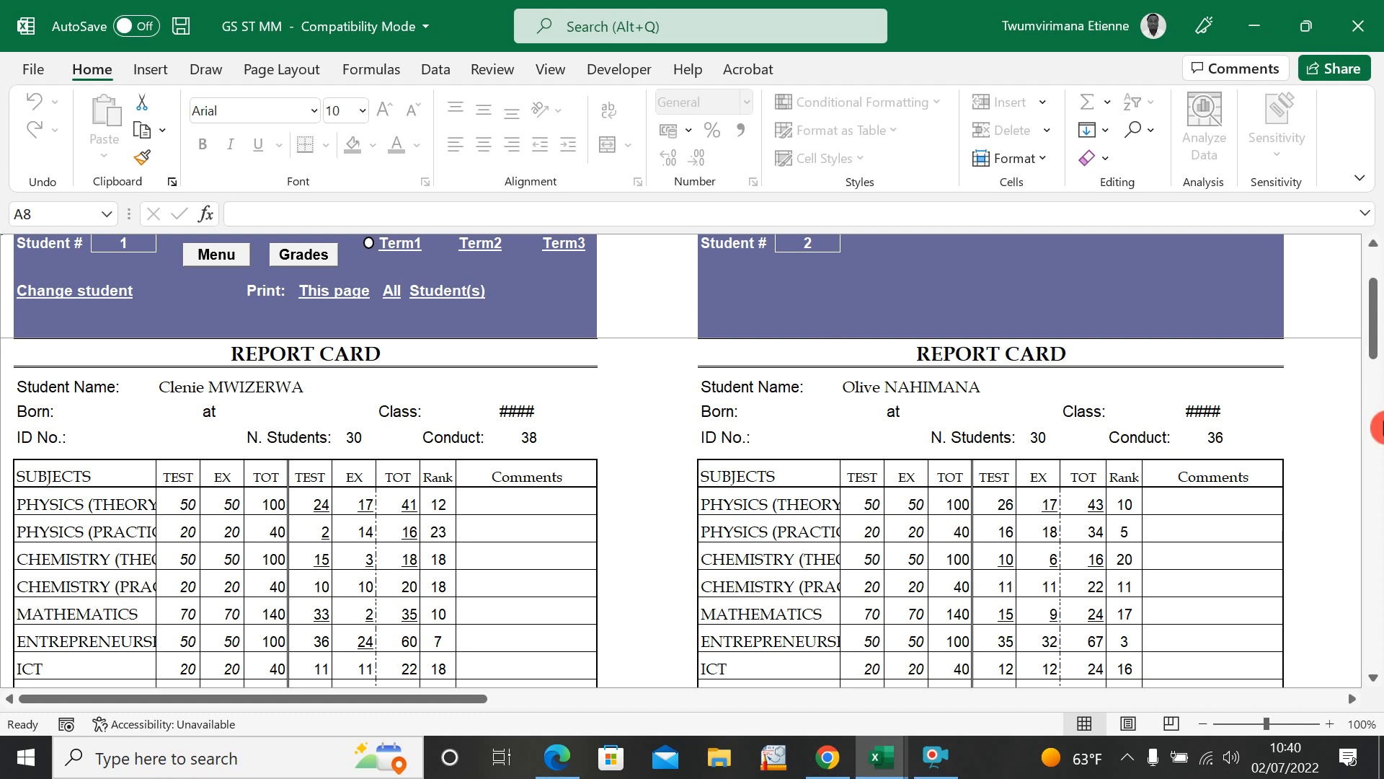
left_click_drag(1372, 324, 1373, 382)
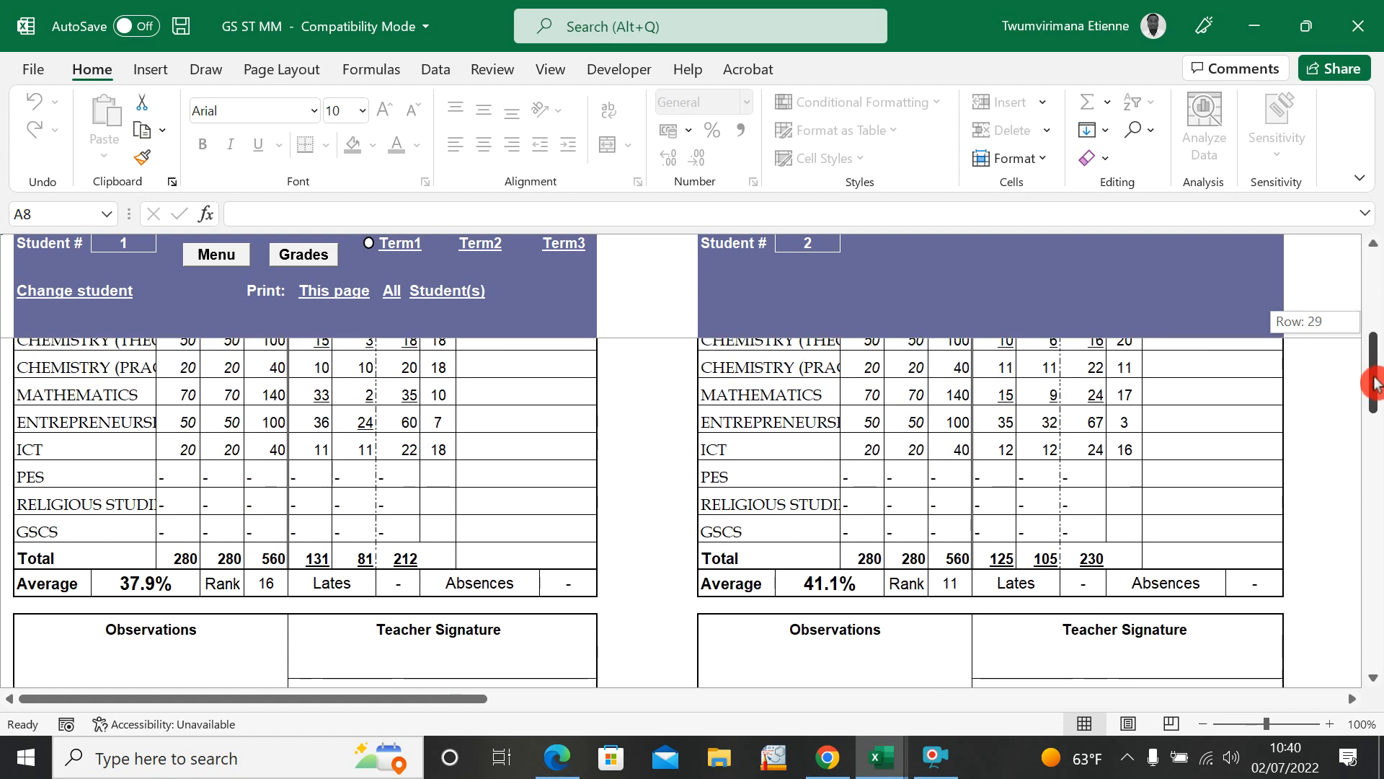
left_click_drag(1373, 382, 1373, 379)
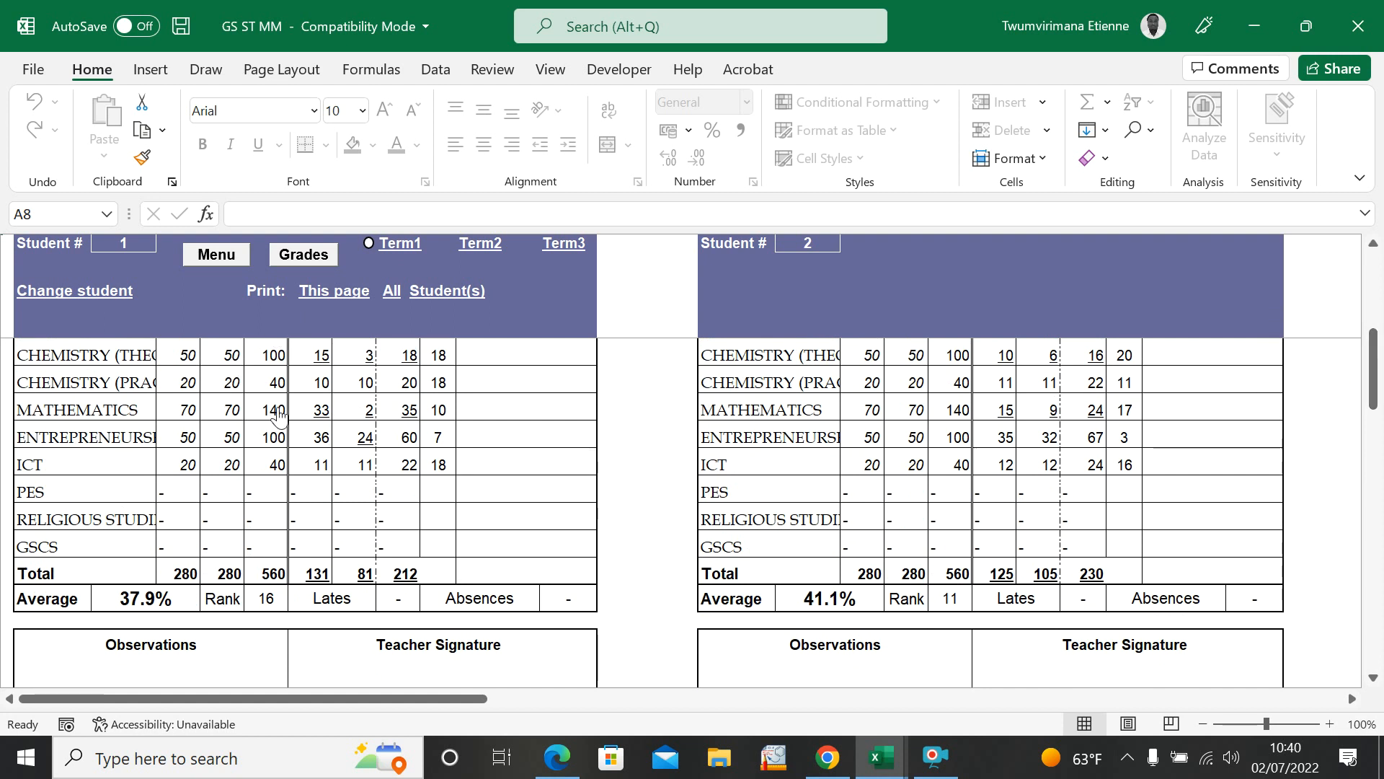
scroll(146, 449, "up", 4)
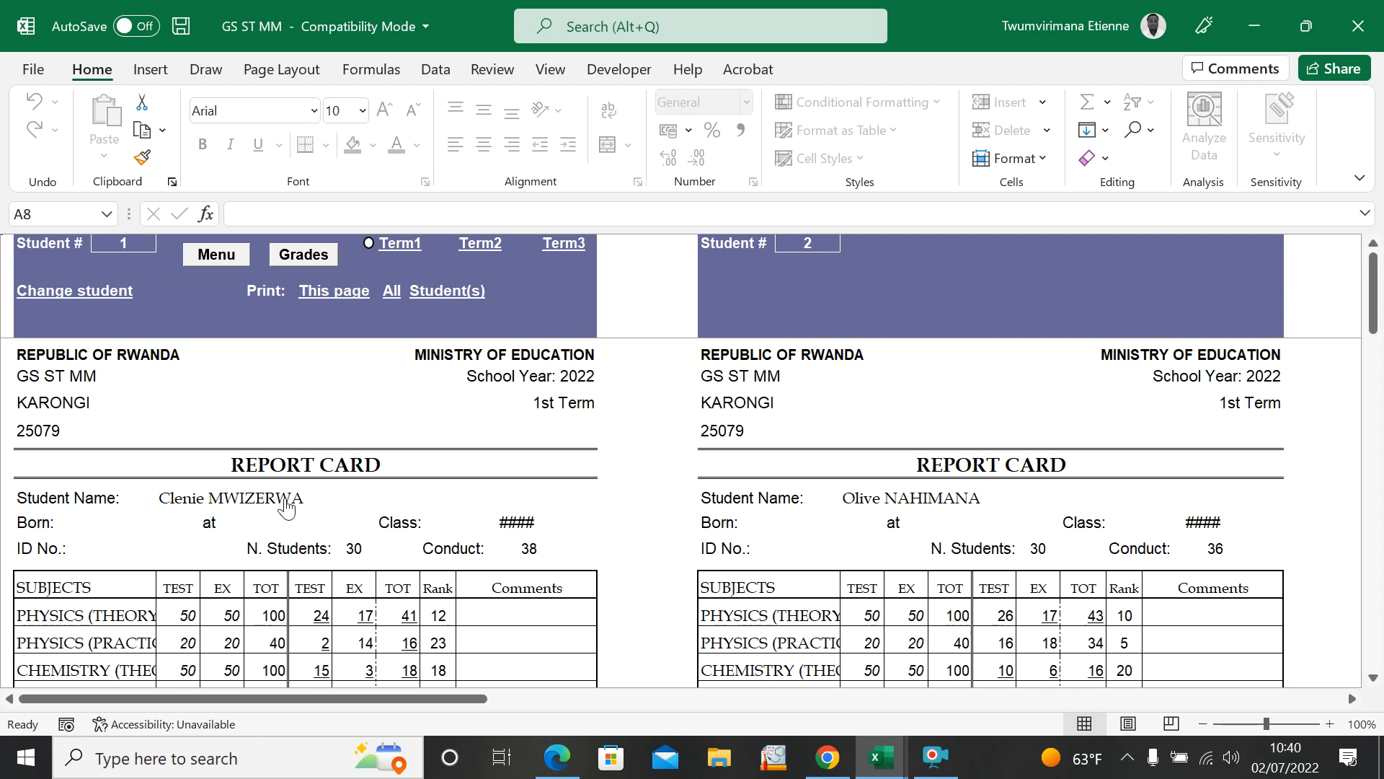
scroll(287, 492, "down", 6)
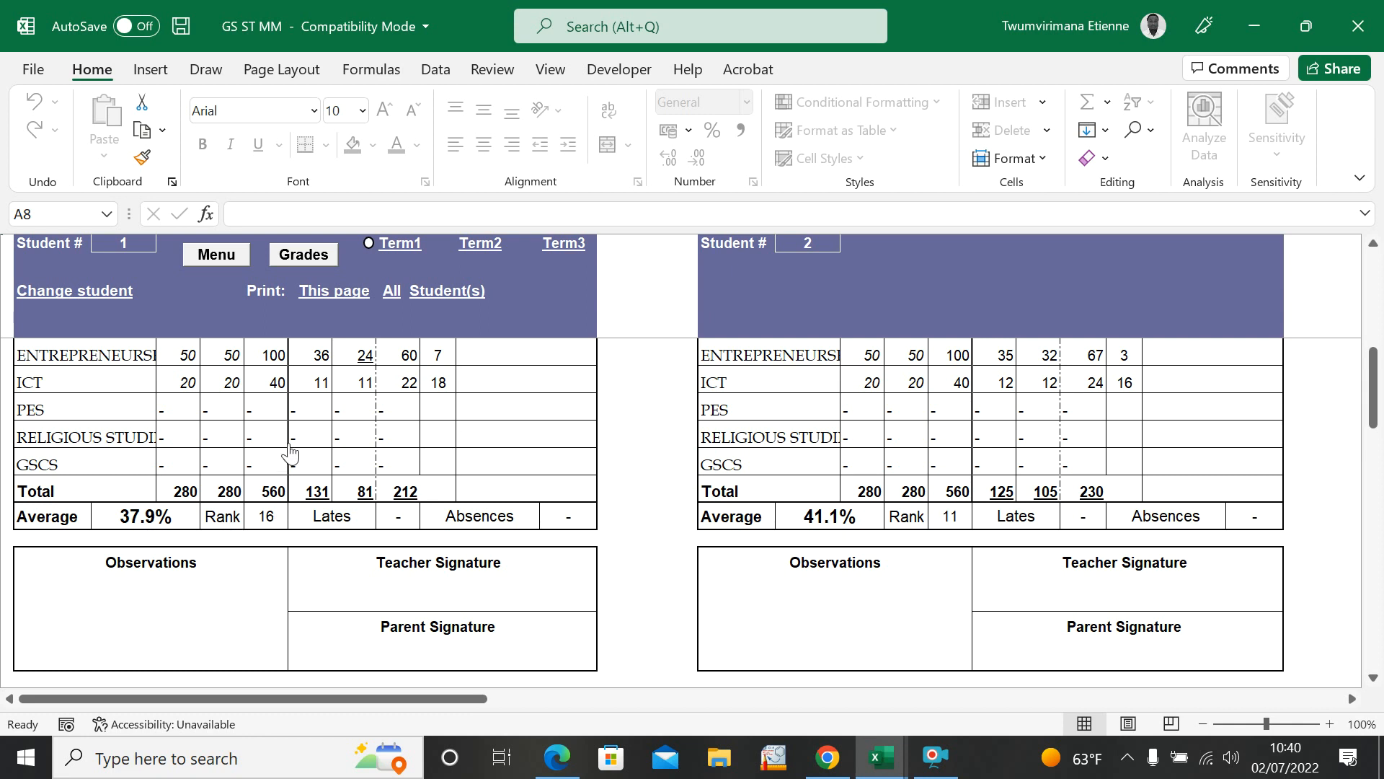
scroll(374, 485, "up", 6)
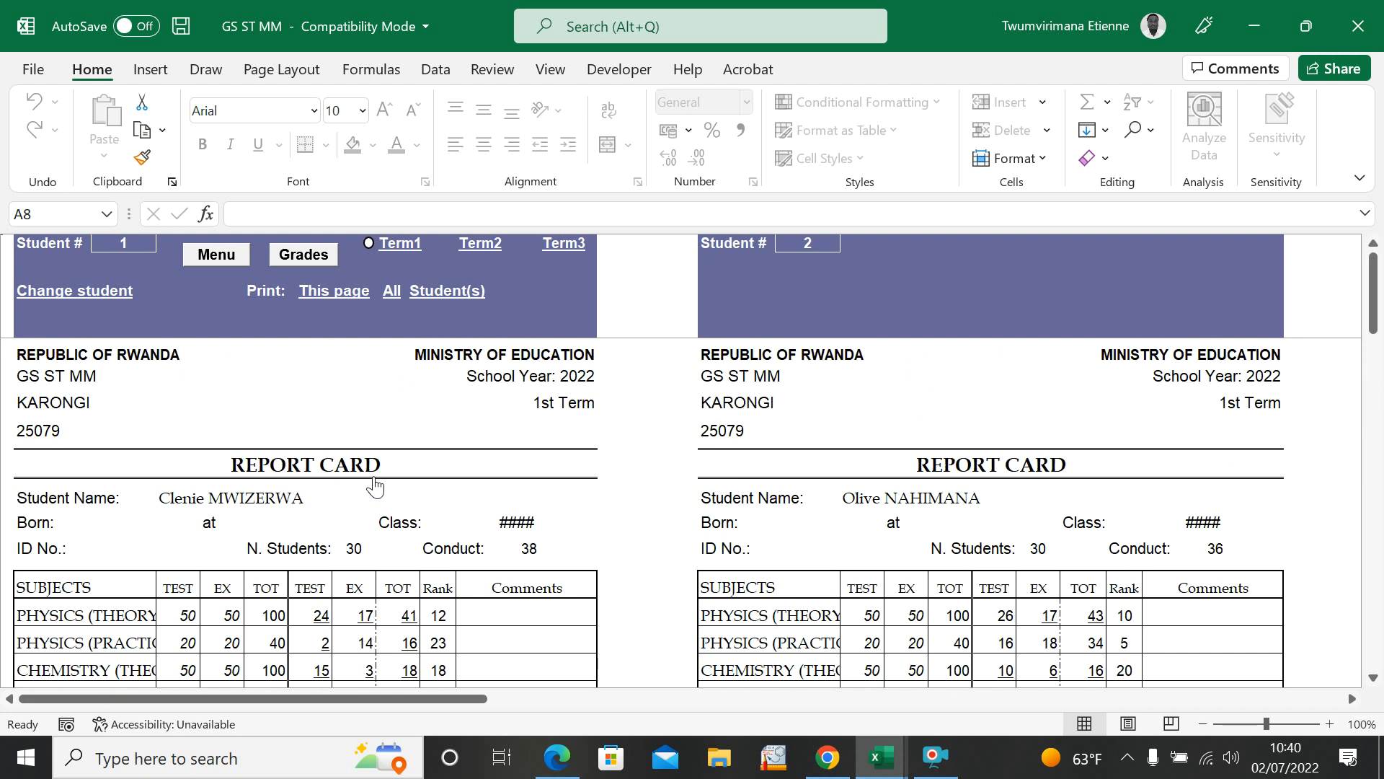
scroll(828, 529, "down", 8)
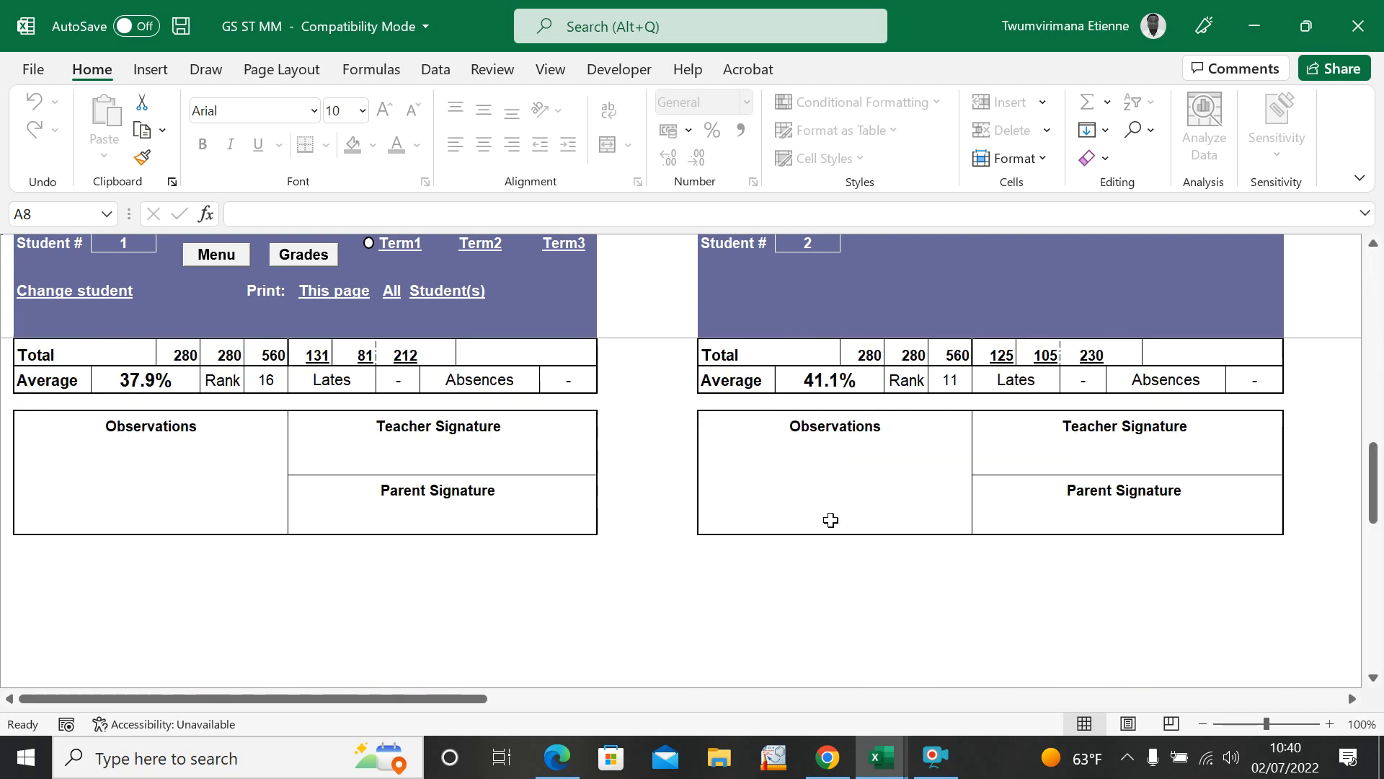
scroll(978, 449, "up", 8)
left_click_drag(1369, 287, 1378, 393)
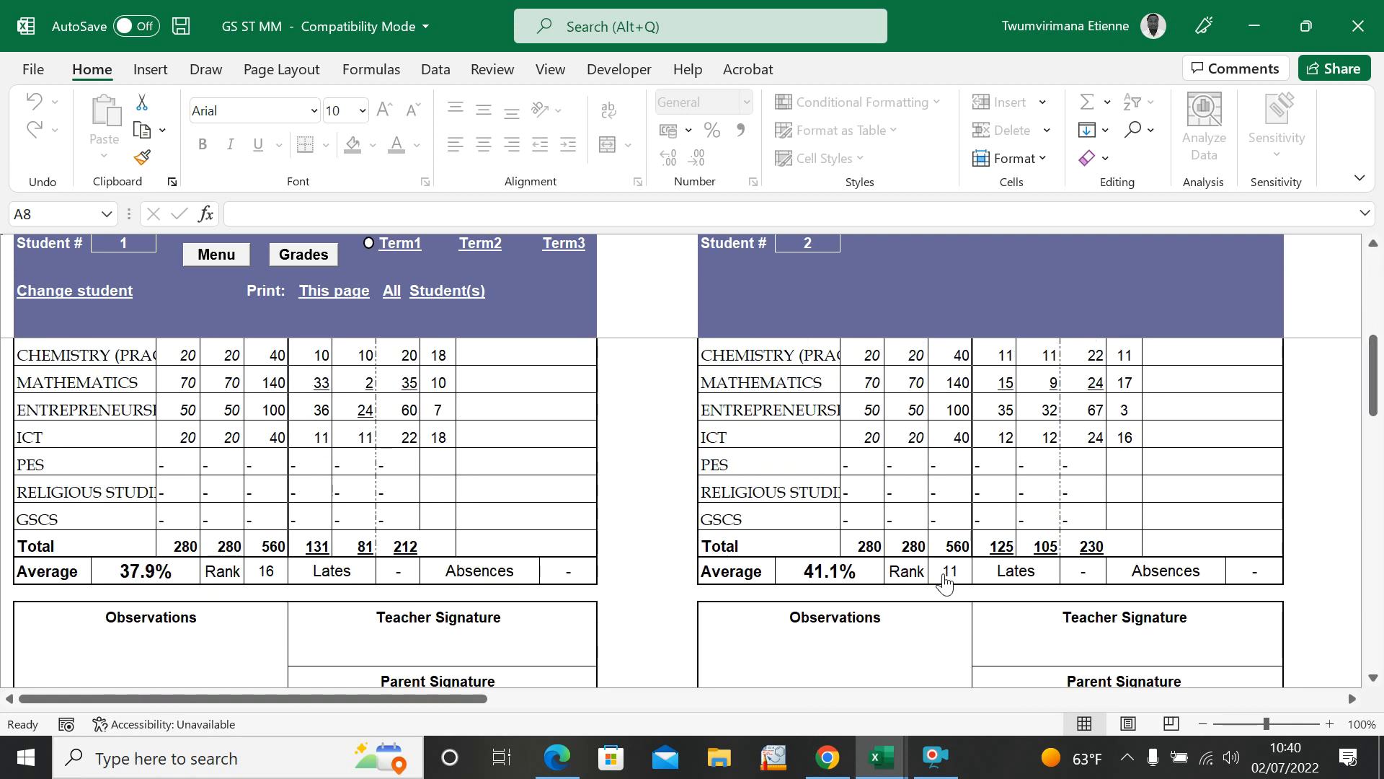
left_click(1372, 402)
left_click_drag(1376, 403, 1378, 283)
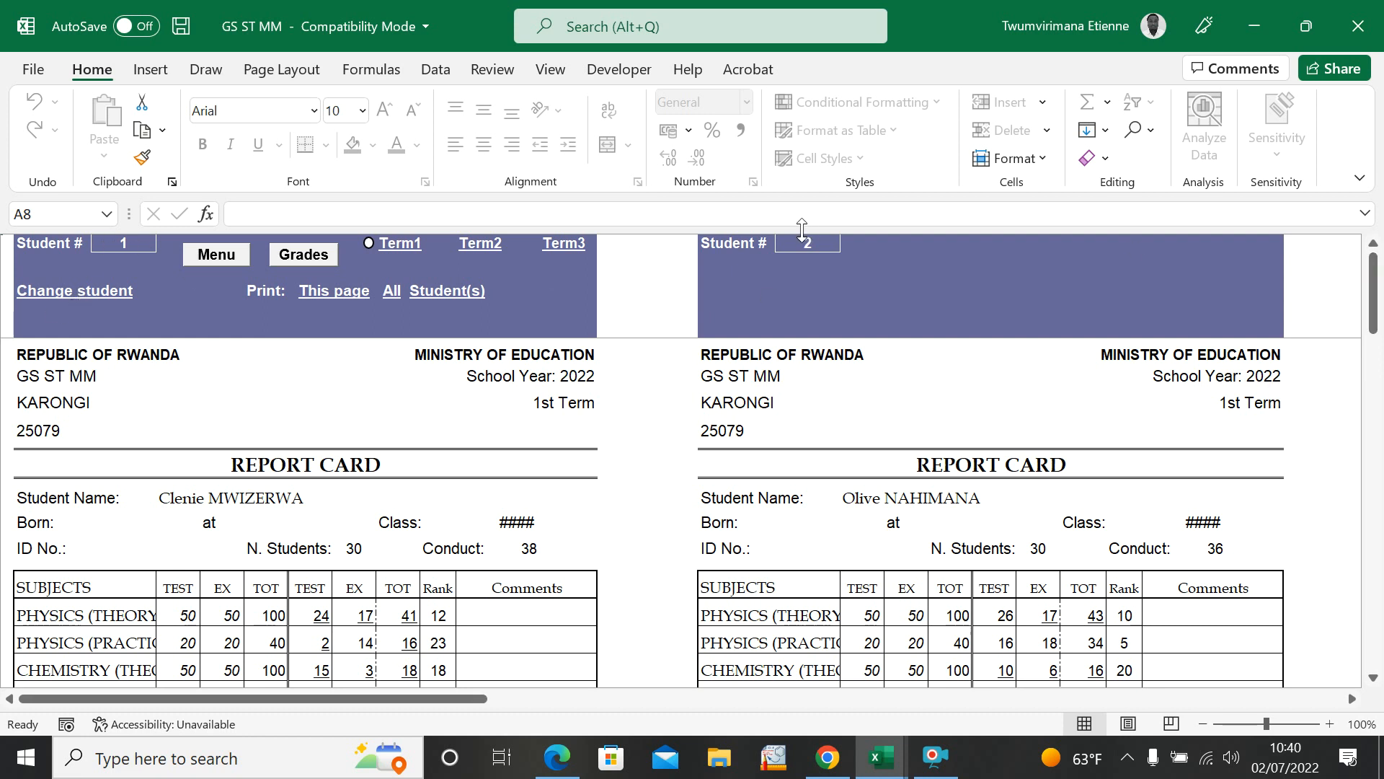
Step: Set the first report card to student 12 and review that student's marks and average
left_click(129, 239)
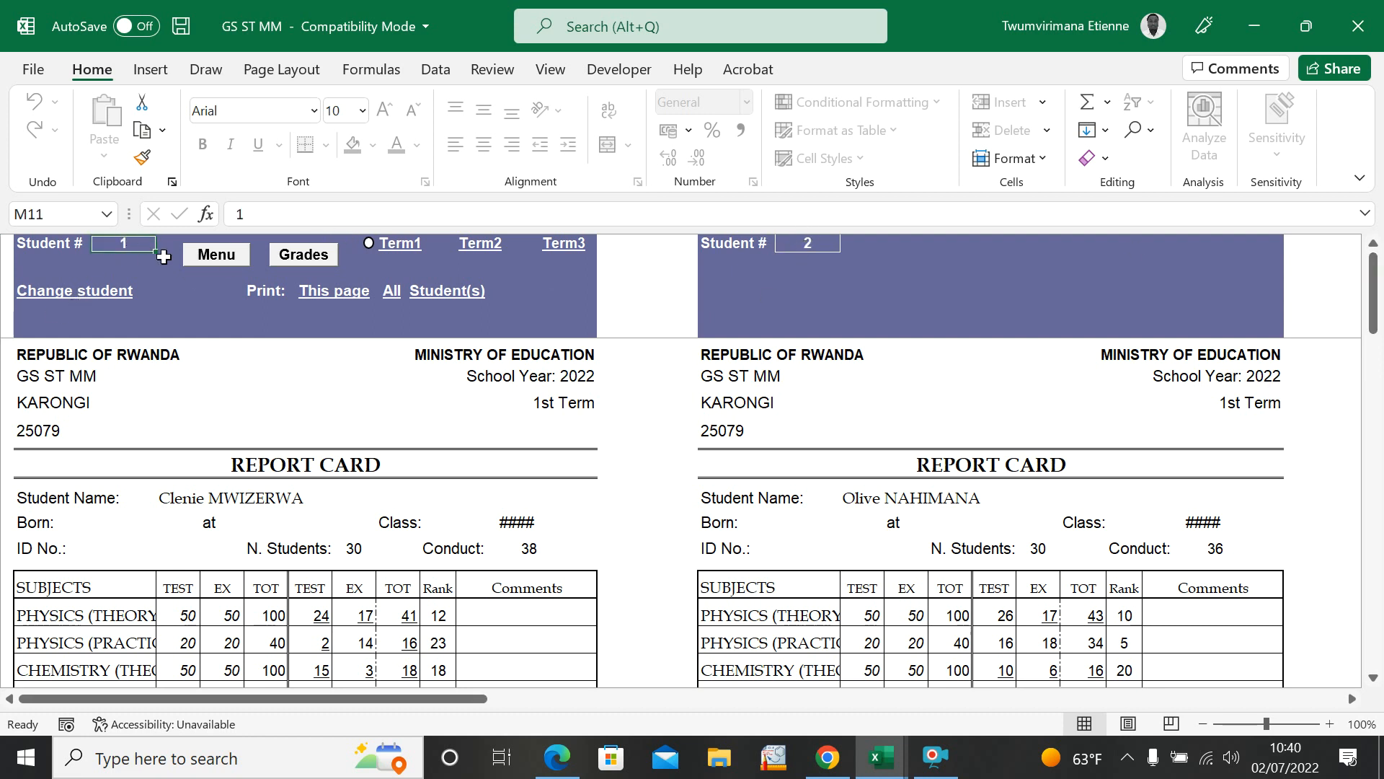
type("12")
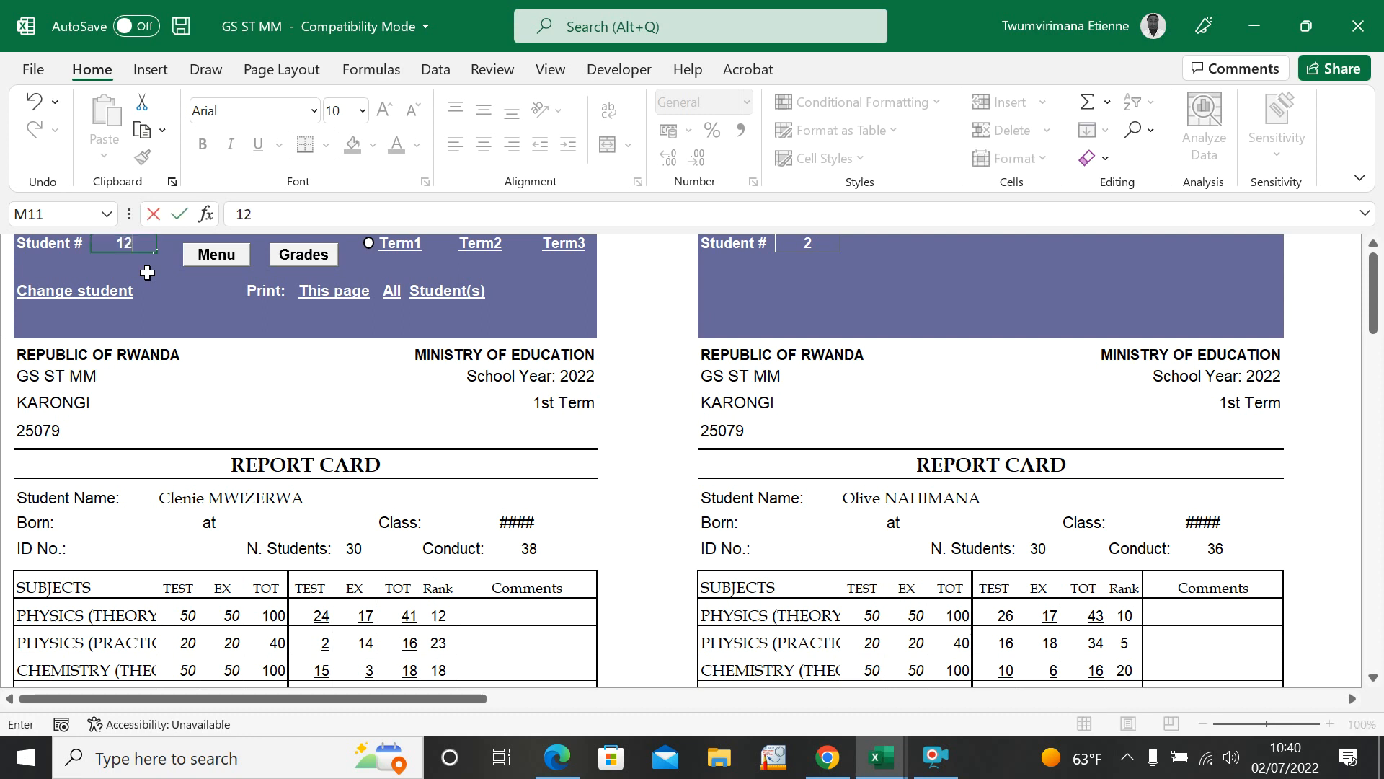
key("Return")
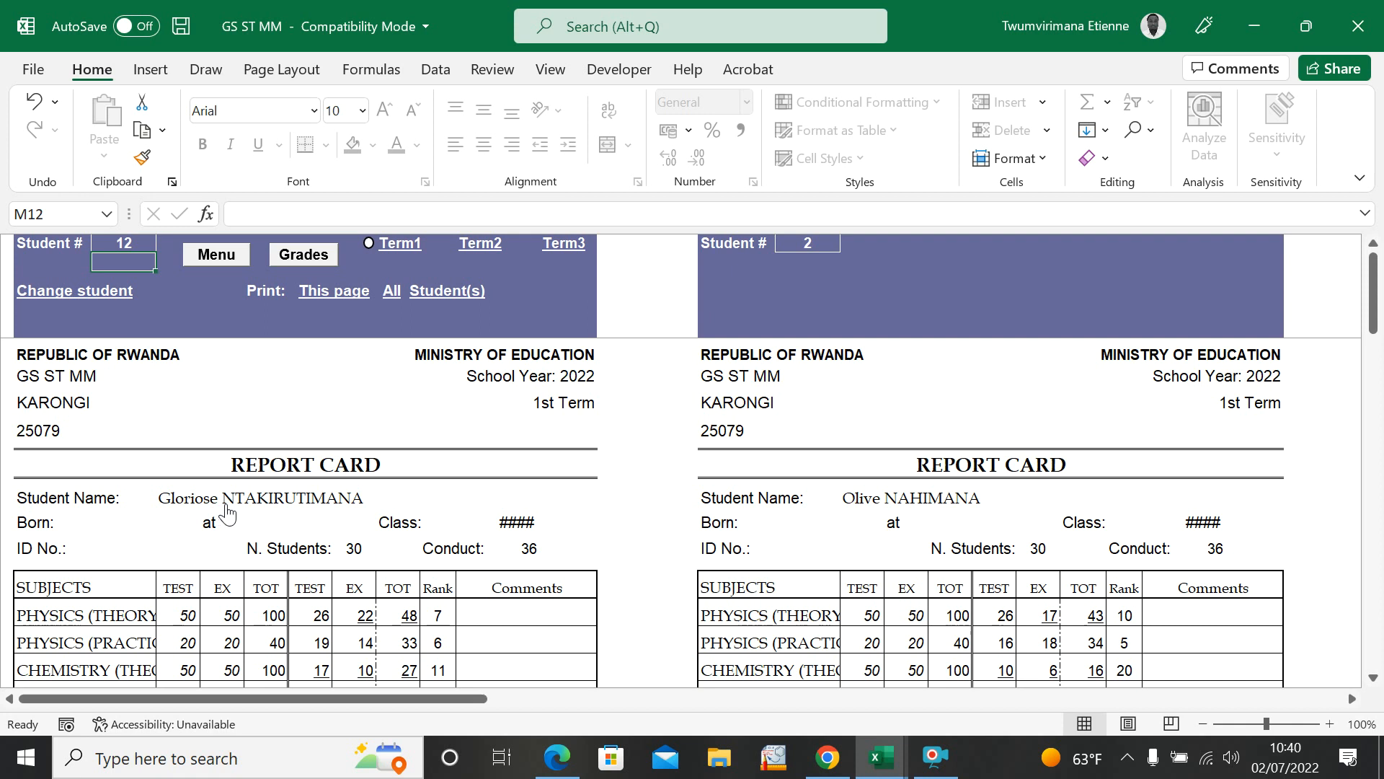
scroll(228, 582, "down", 6)
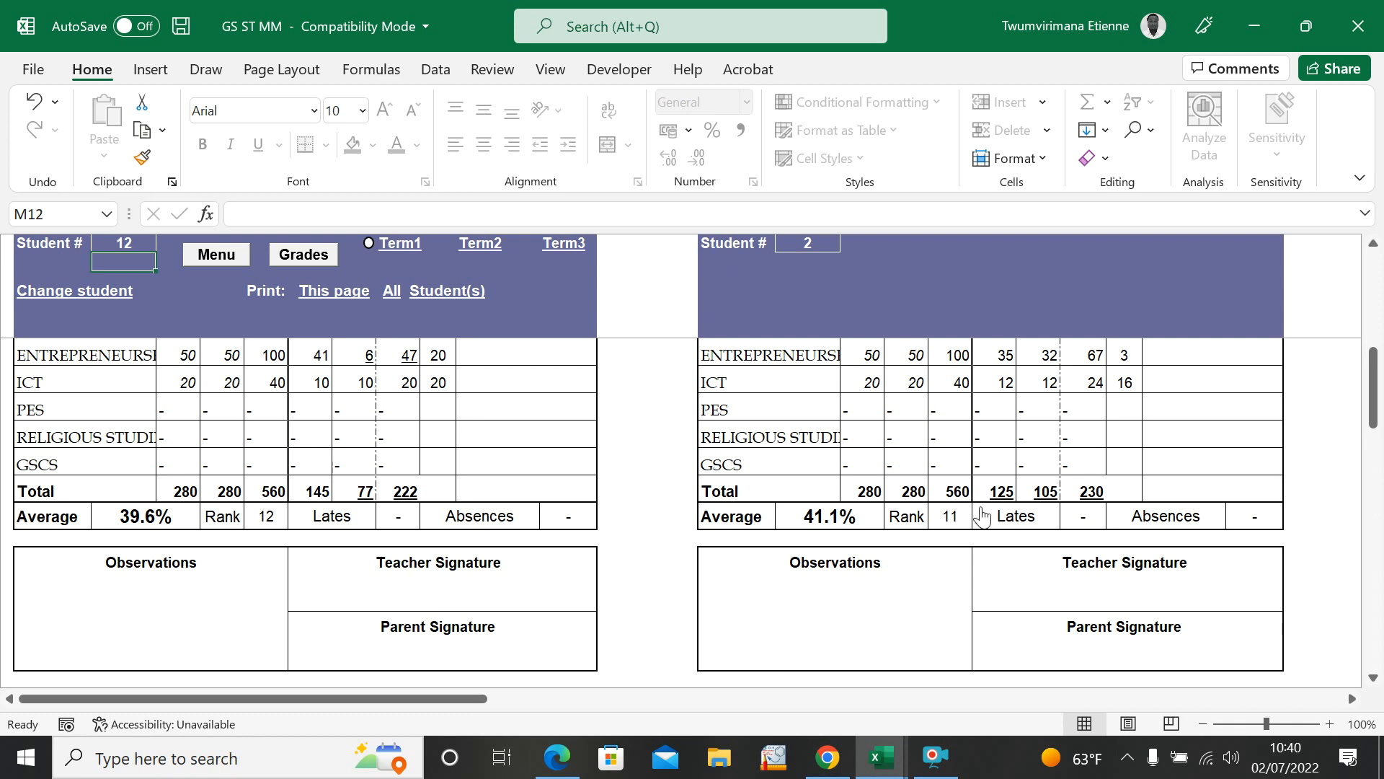
scroll(973, 526, "up", 6)
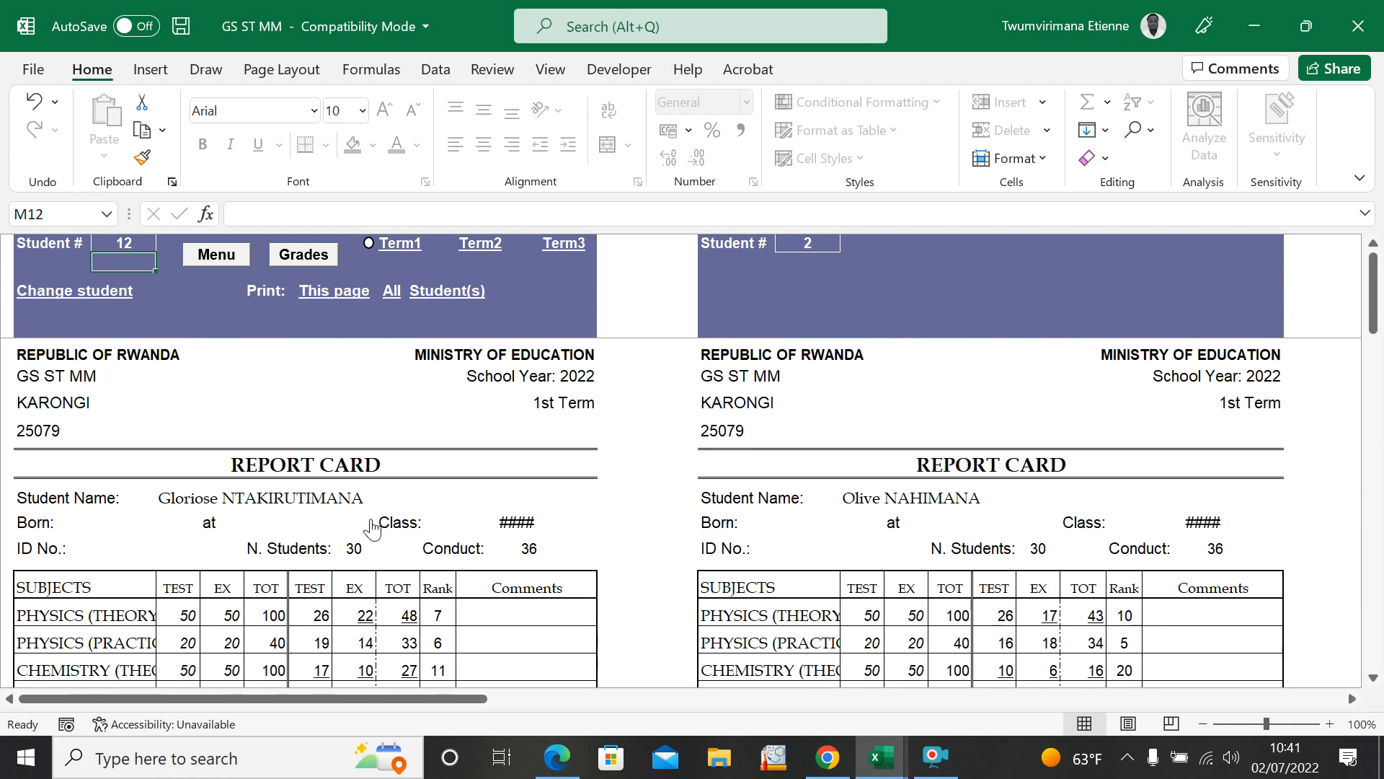
Step: Set the second report card to student 30 and review that student's marks and average
left_click(828, 246)
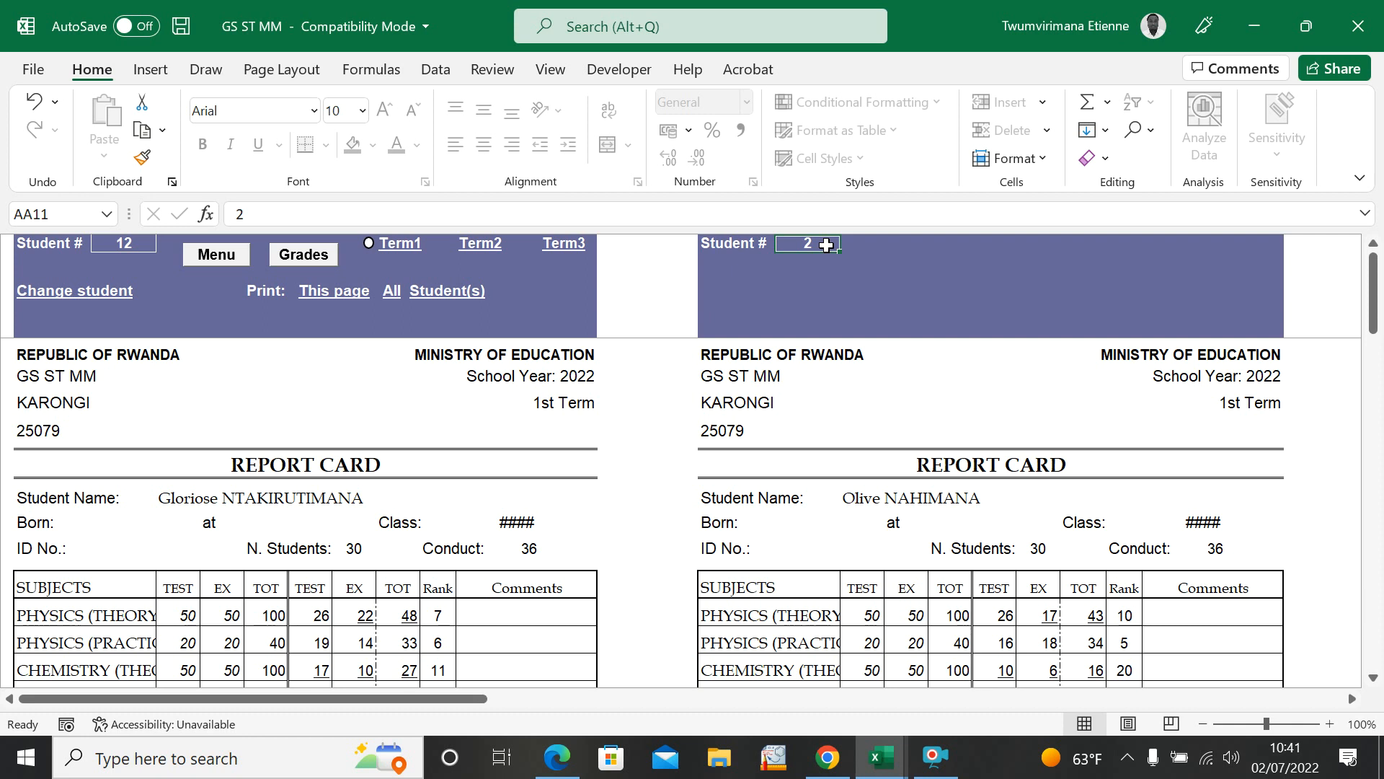
type("3")
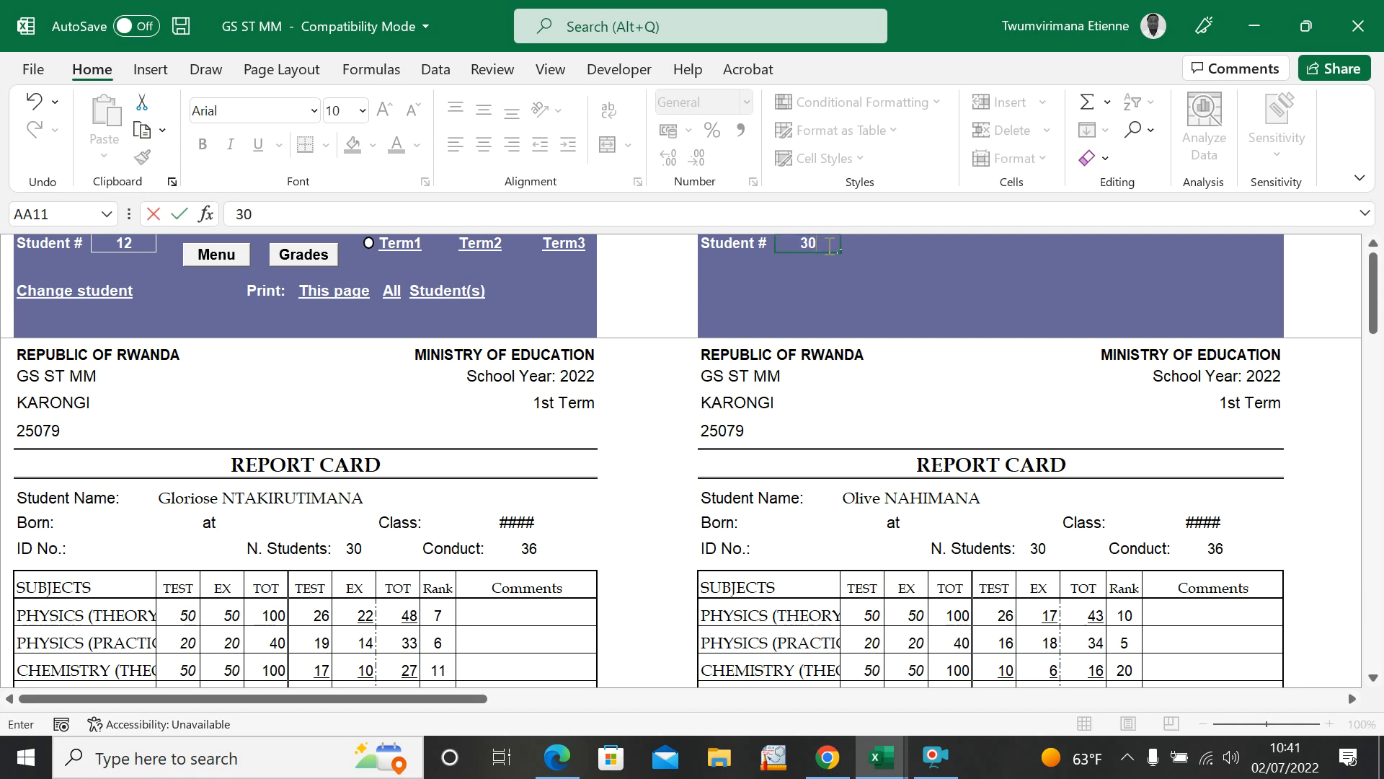
type("0")
key("Return")
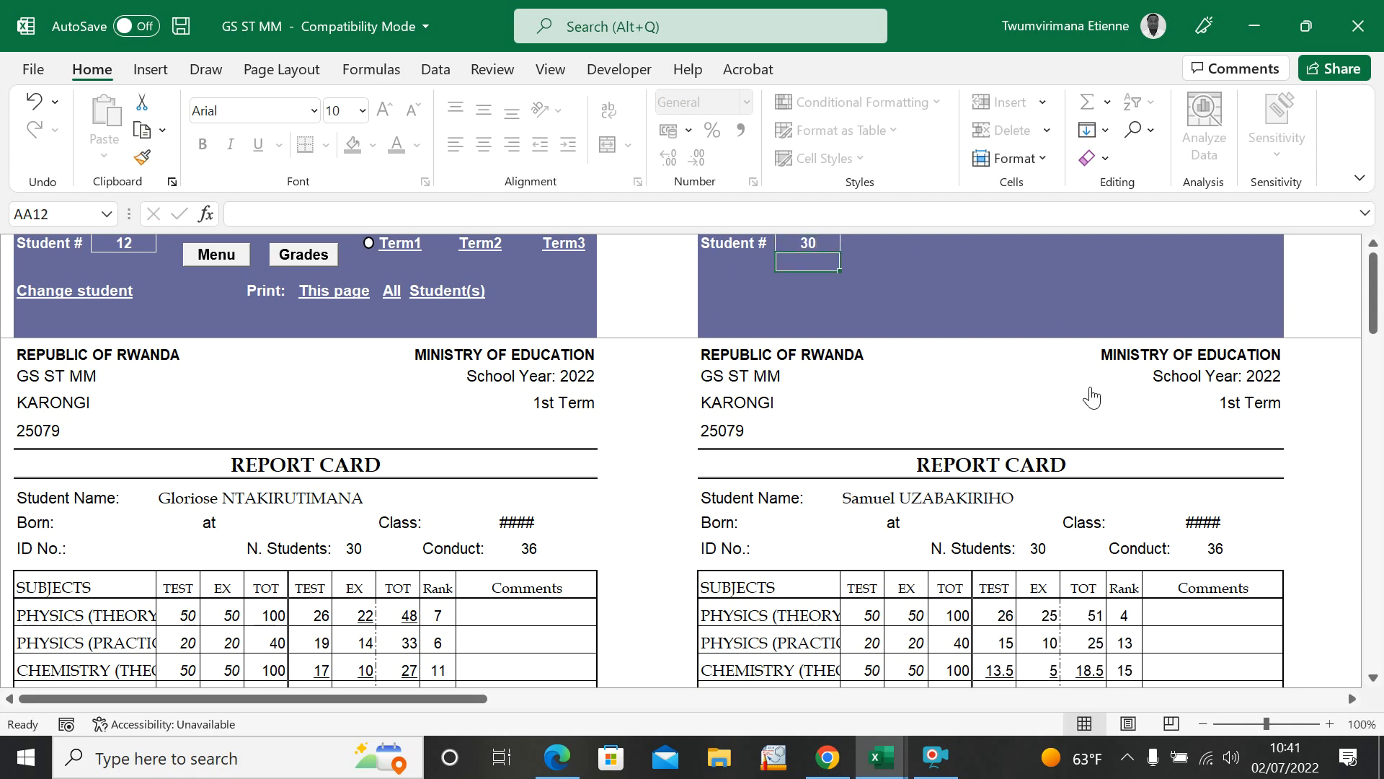
left_click_drag(1373, 332, 1370, 380)
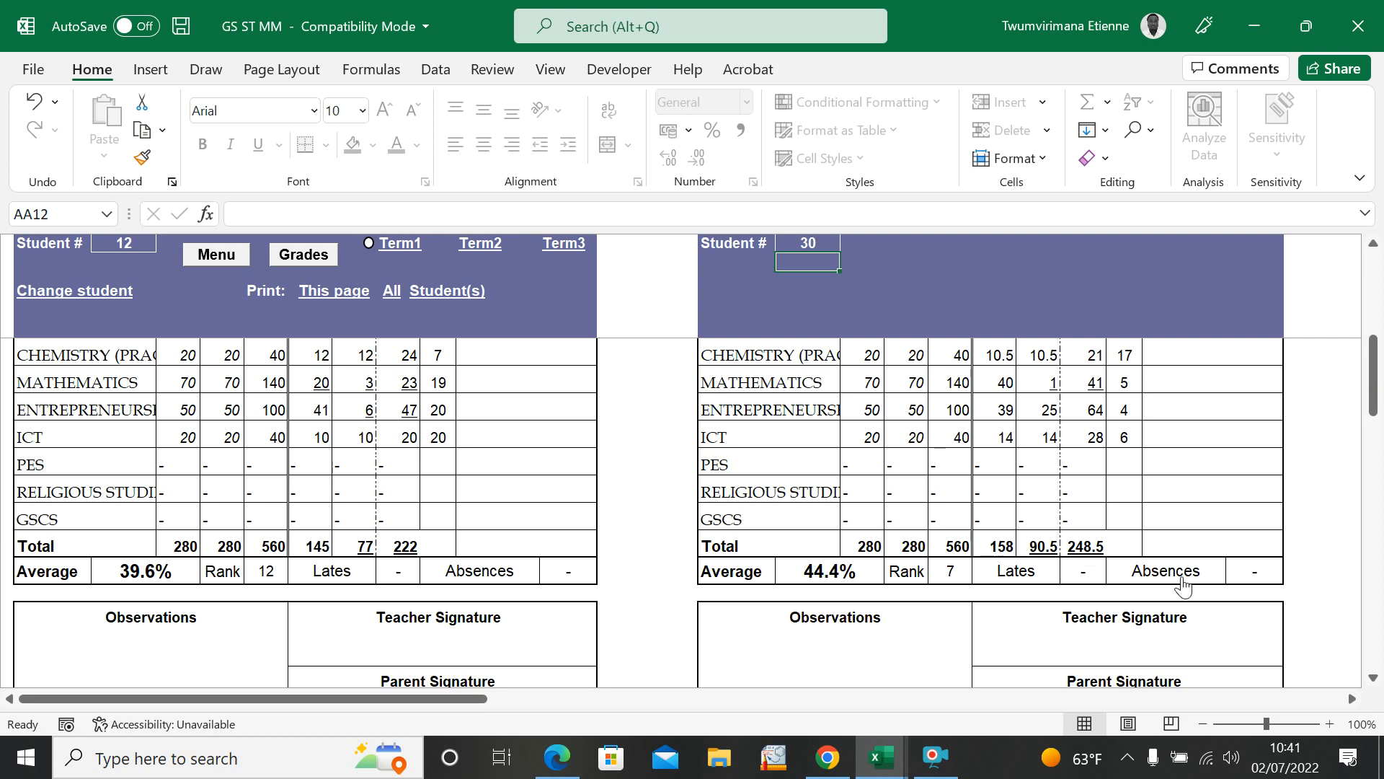
left_click_drag(1375, 401, 1379, 295)
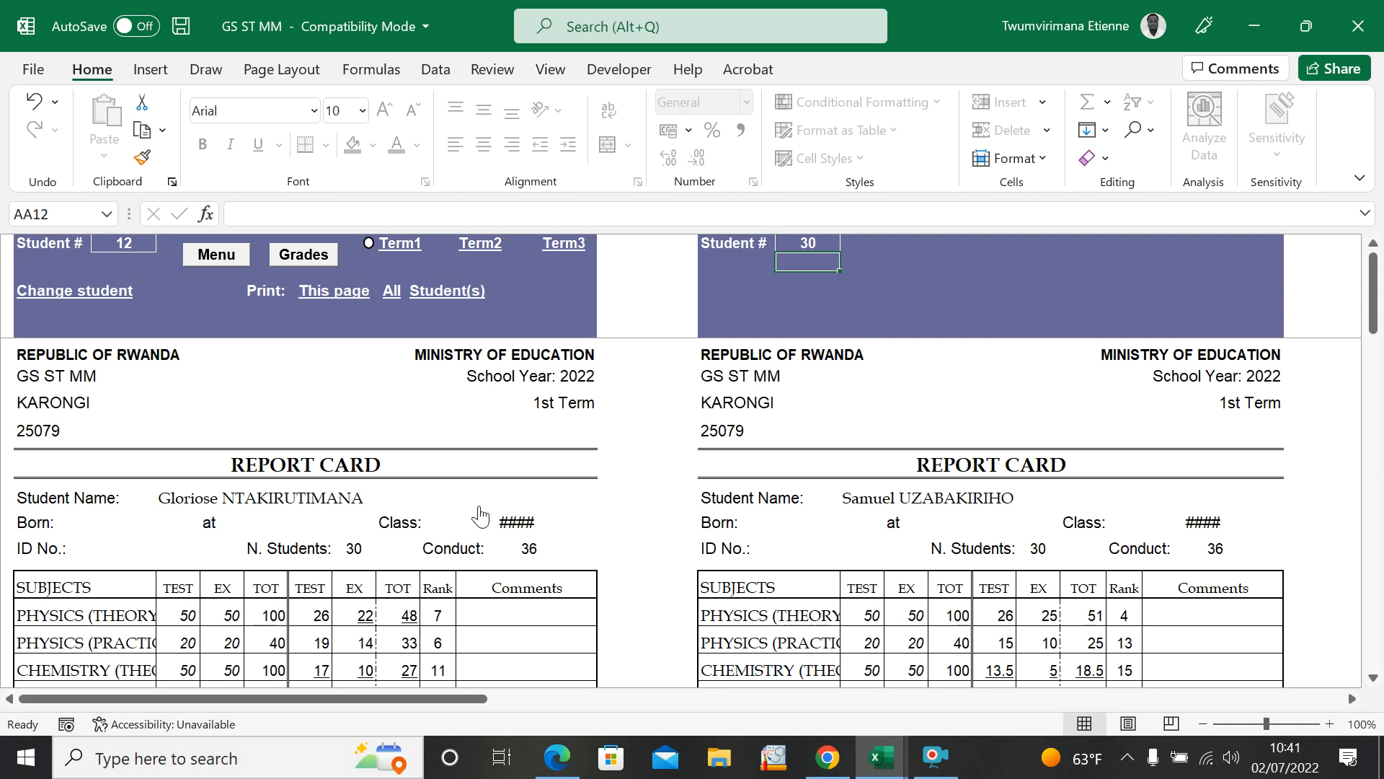
Step: Switch the first report card to student 7 using the Change student list
left_click(910, 608)
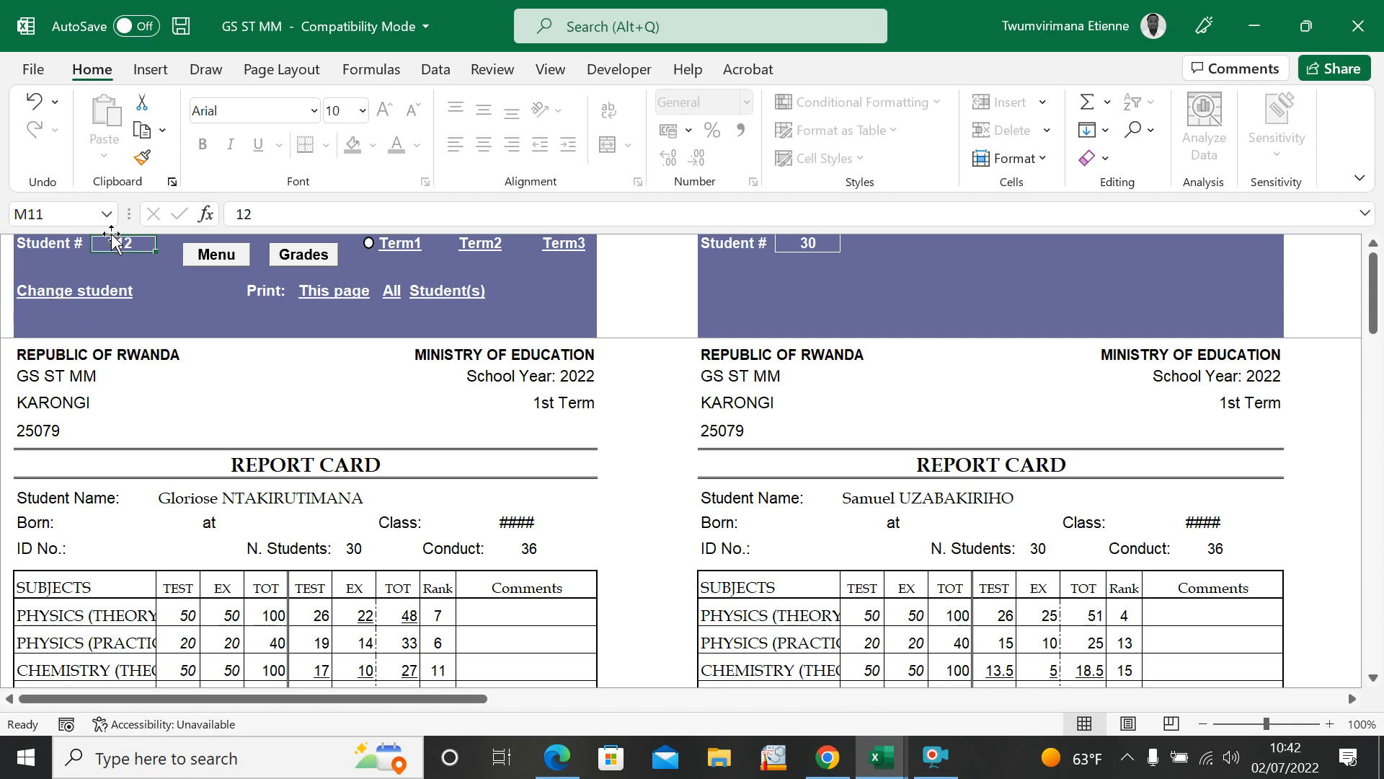
left_click(90, 290)
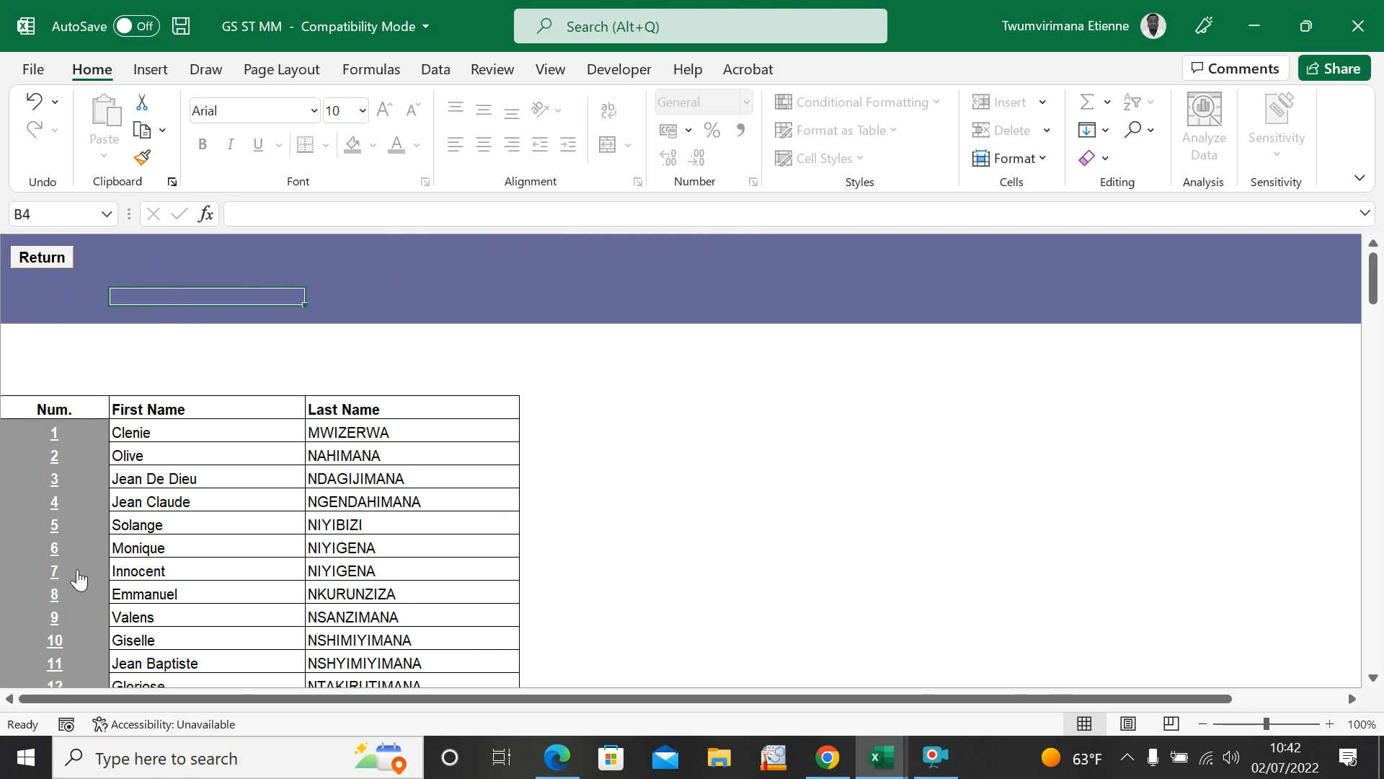
left_click(54, 572)
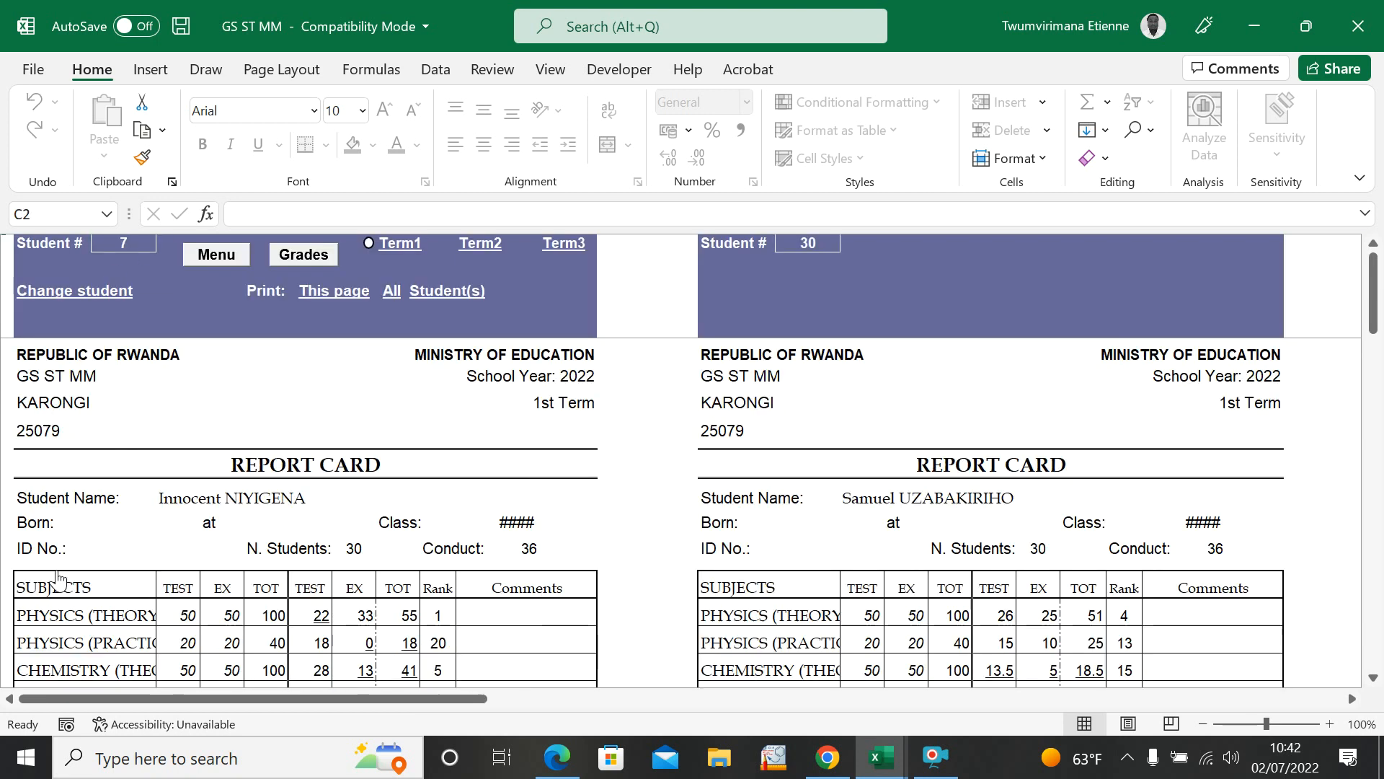
Step: Switch the first report card to student 13 using the Change student list
left_click(75, 291)
scroll(170, 461, "down", 9)
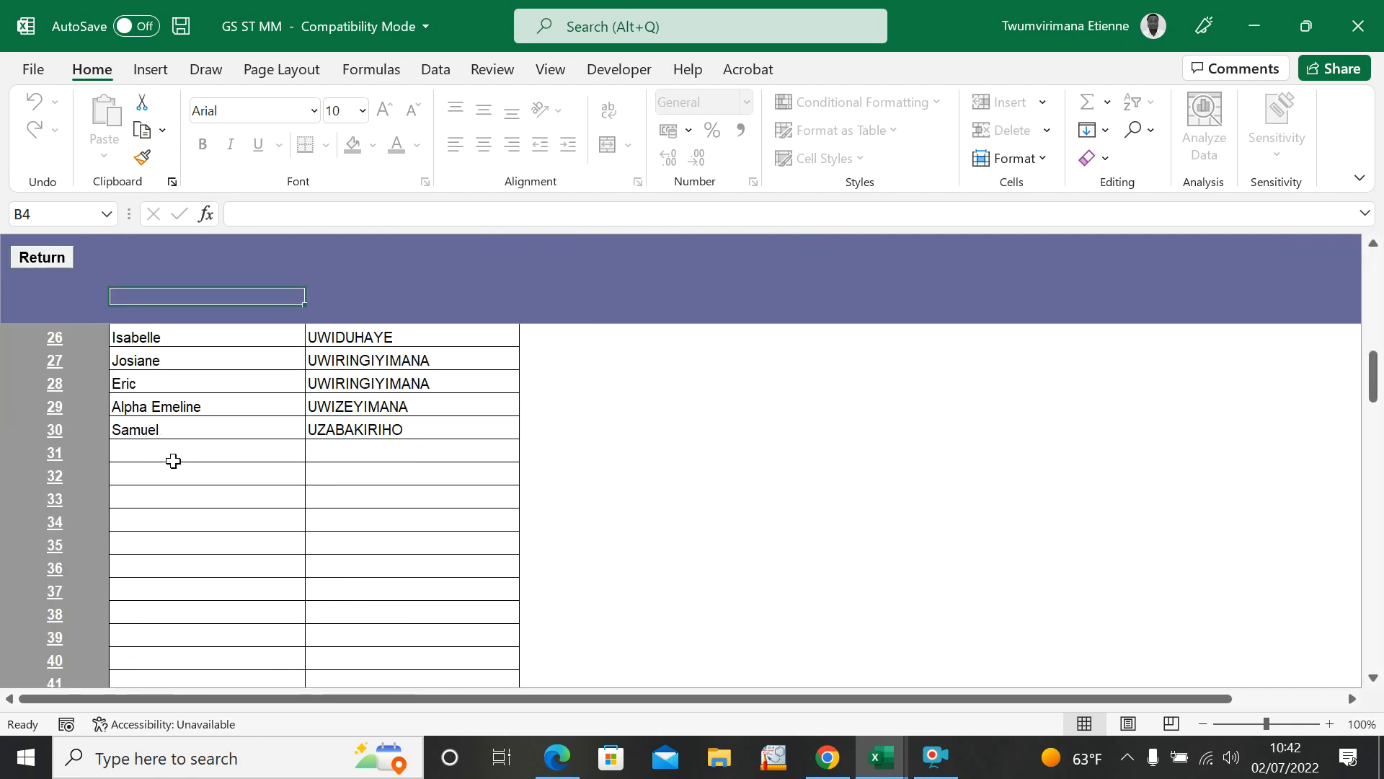
scroll(174, 447, "up", 5)
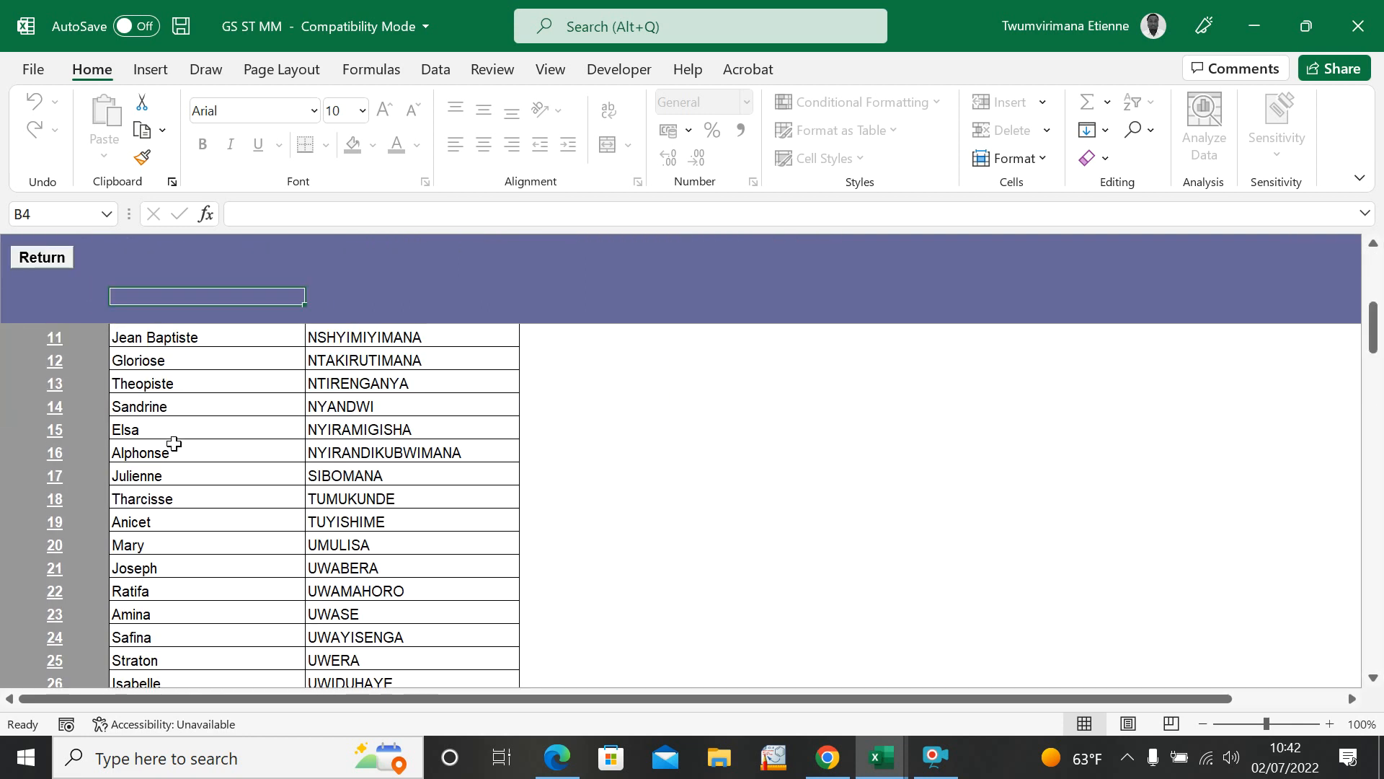
left_click(142, 390)
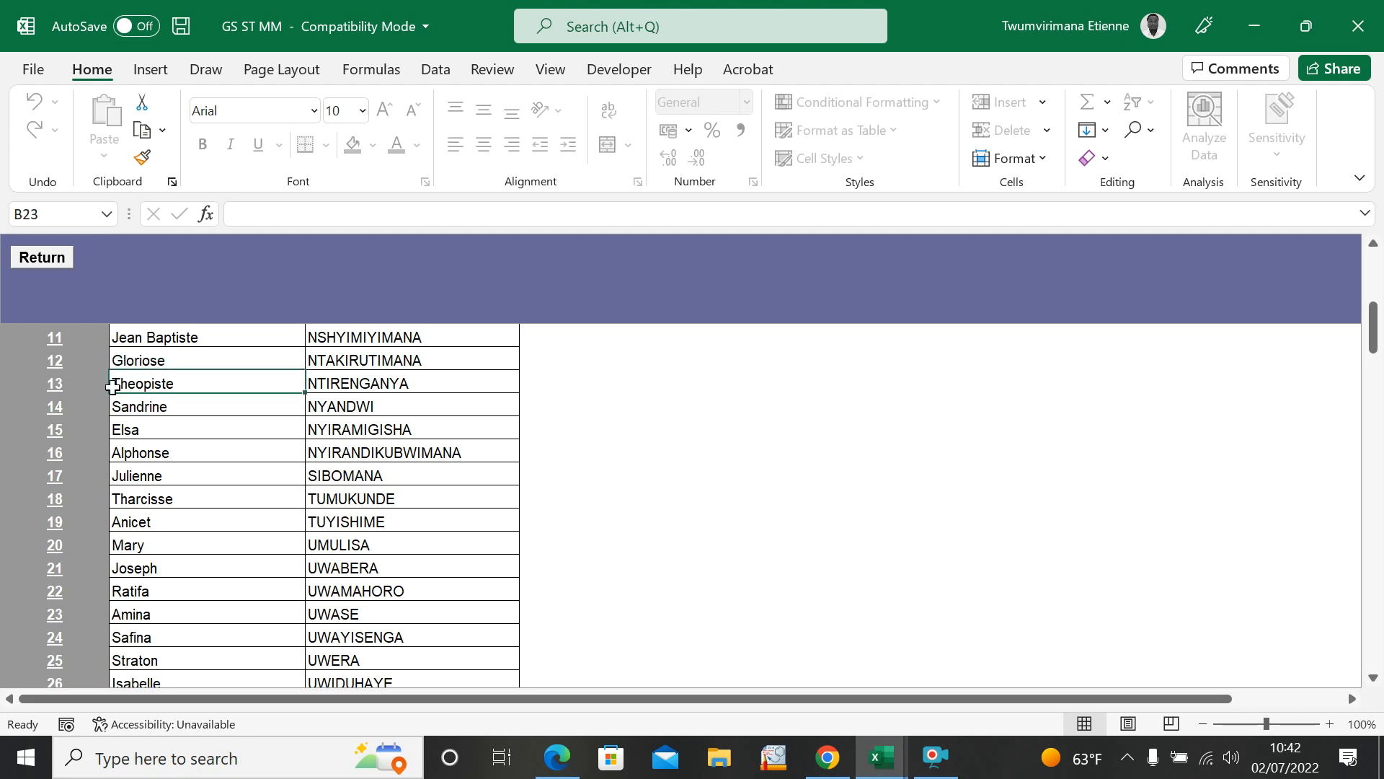
left_click(66, 393)
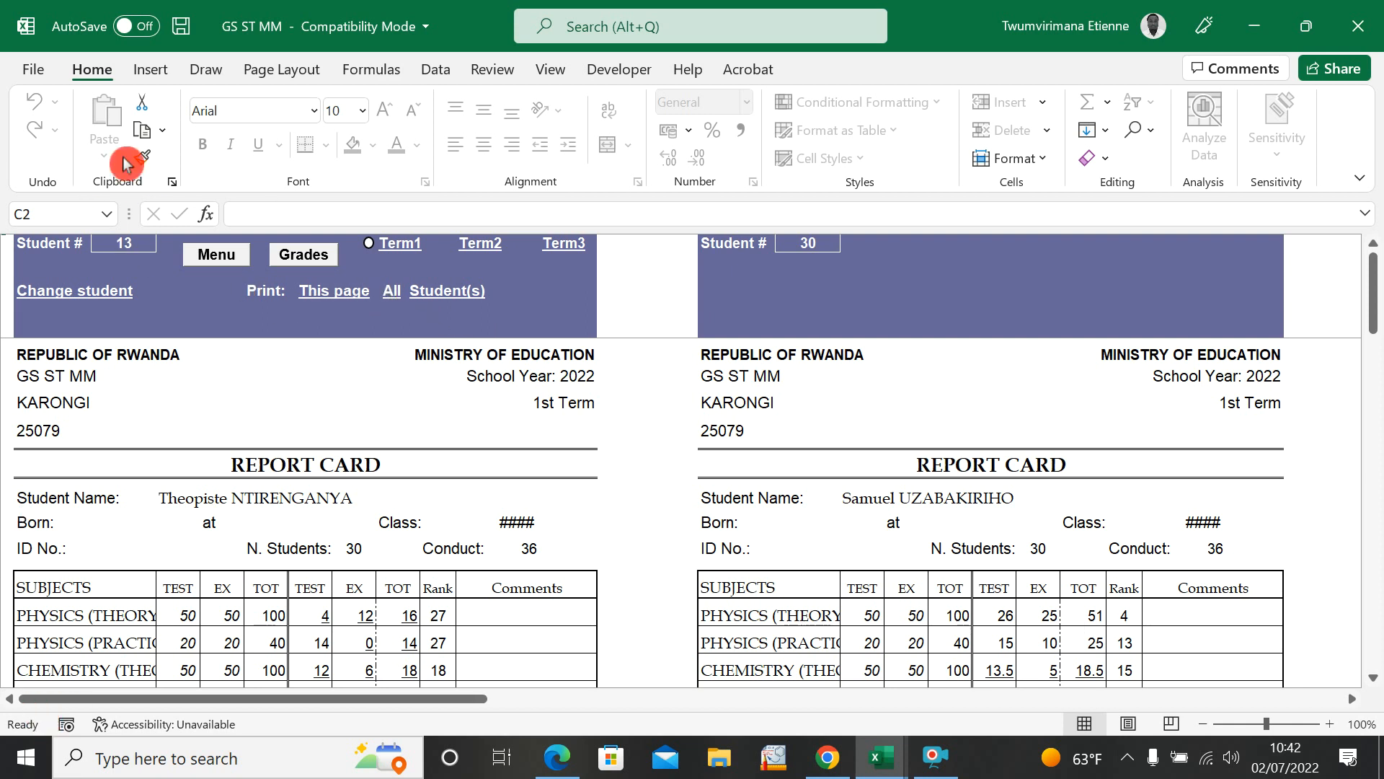
Step: Check the print preview of the two report cards and the available printers, and return to the sheet without printing
left_click(35, 72)
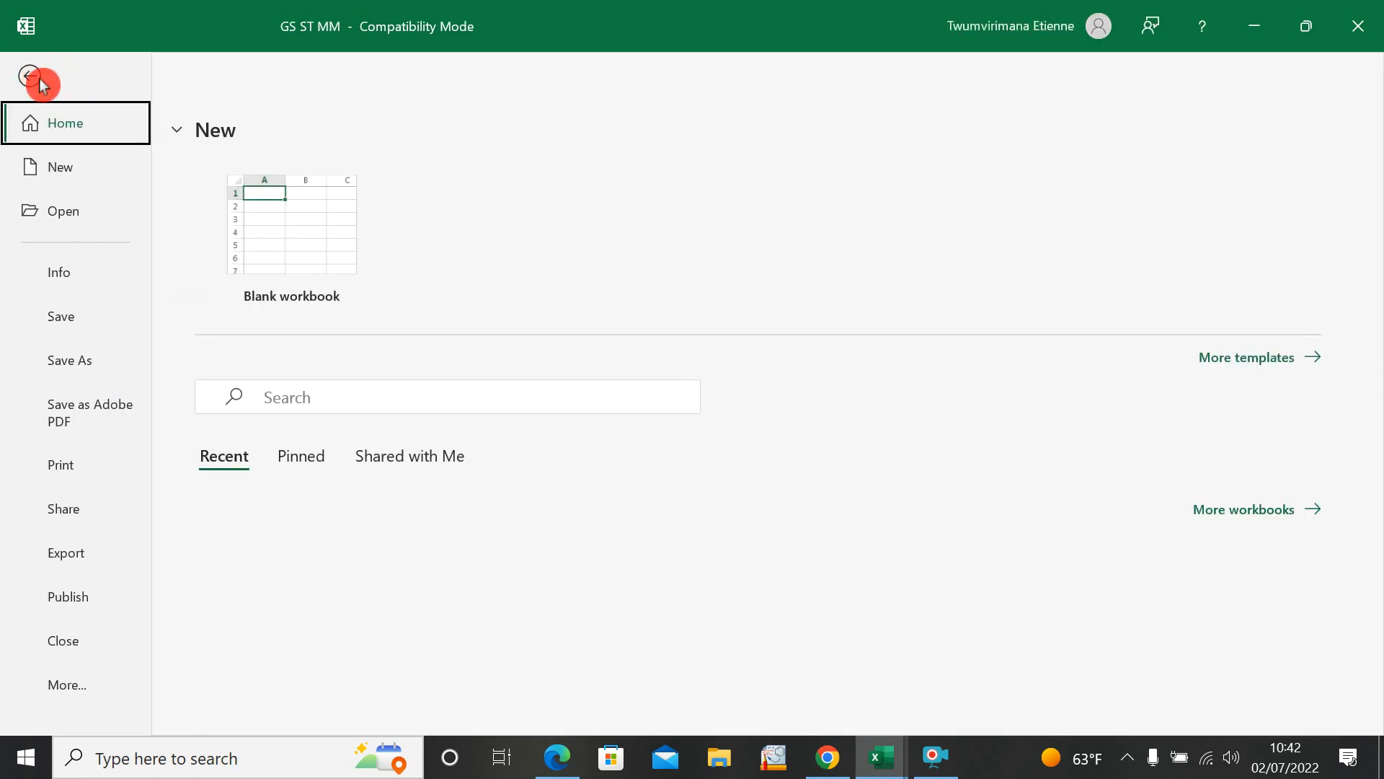
key("Escape")
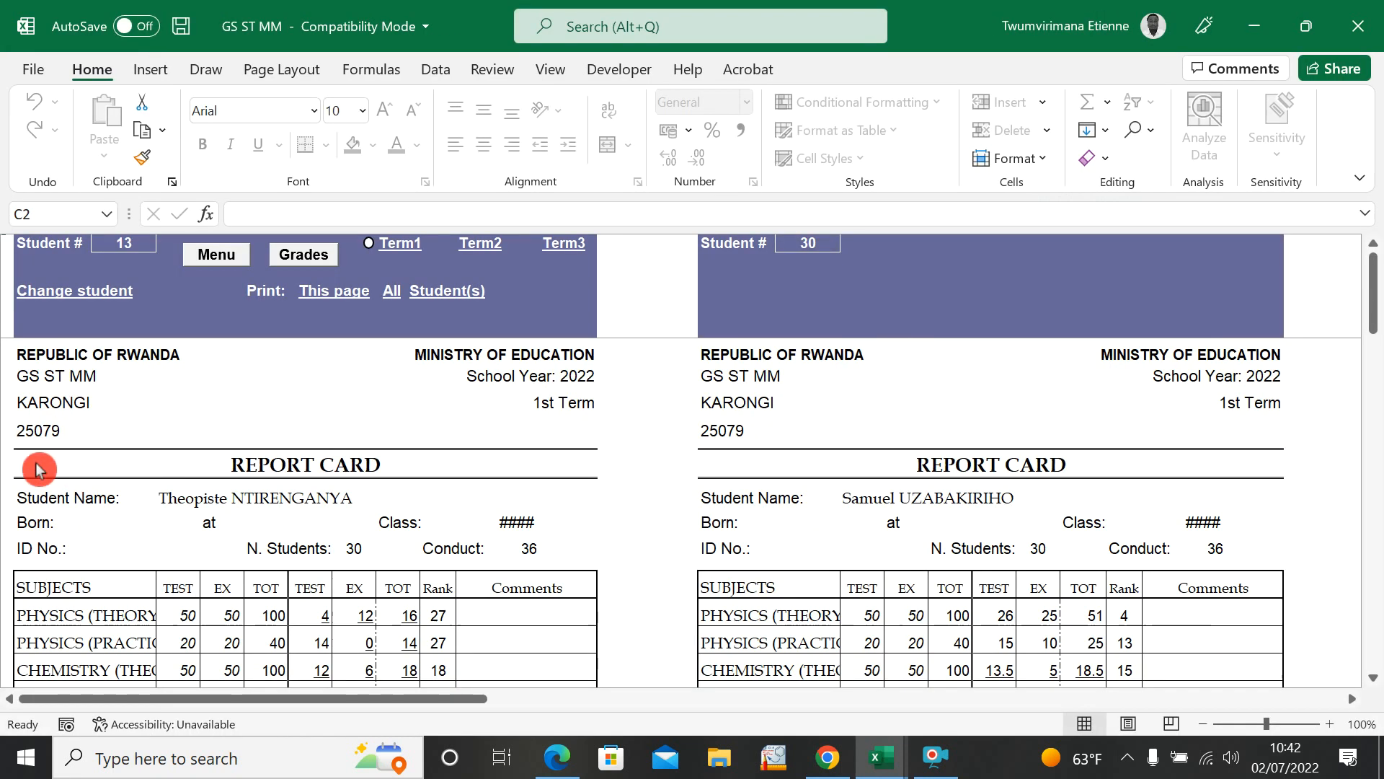
left_click(33, 71)
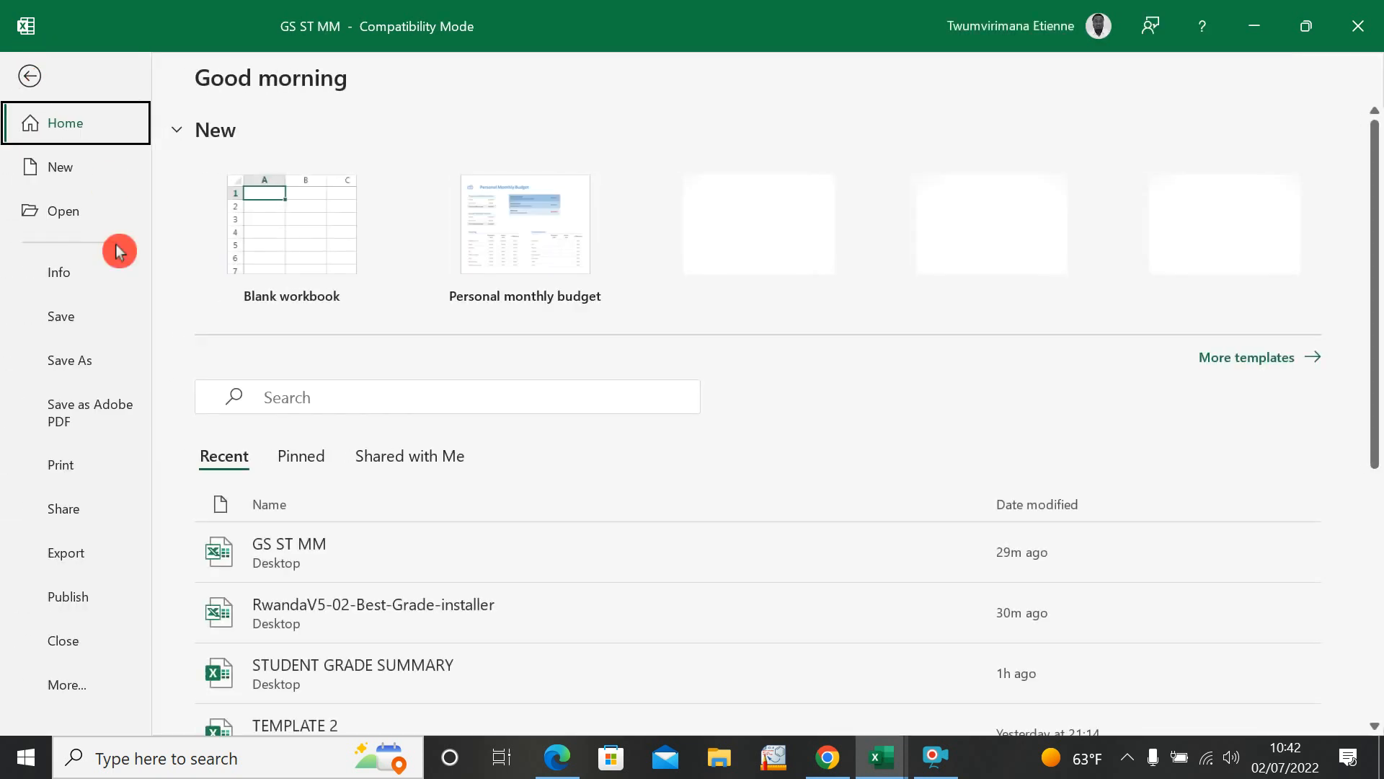
left_click(64, 467)
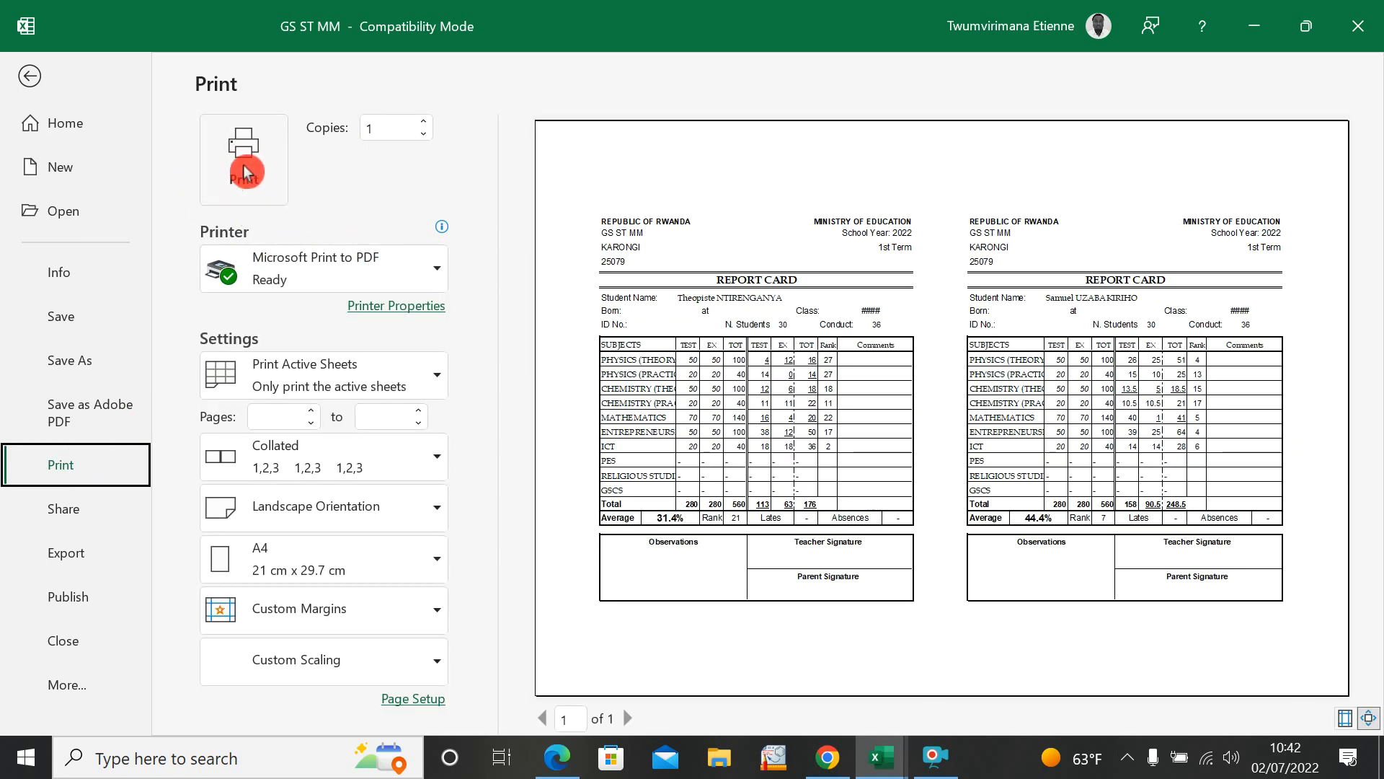
left_click(440, 279)
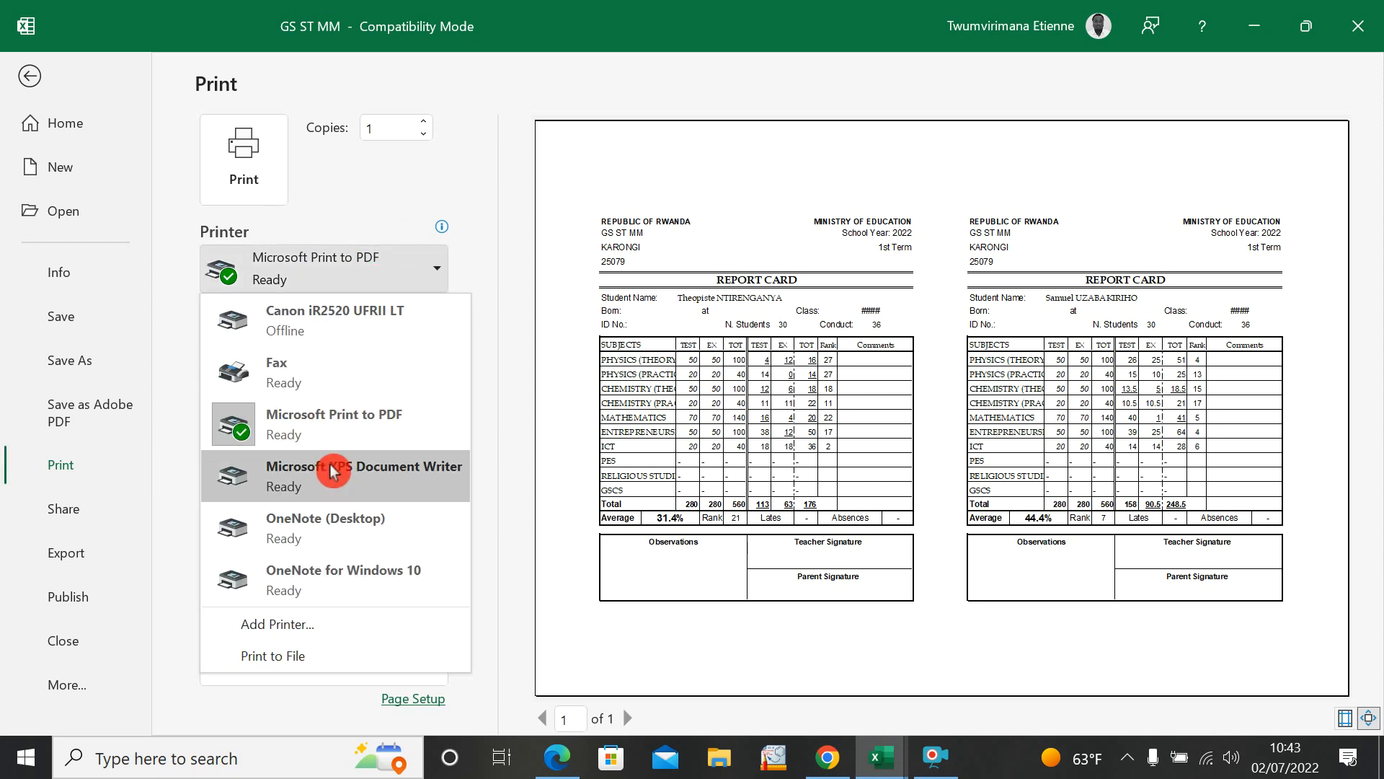
left_click(442, 274)
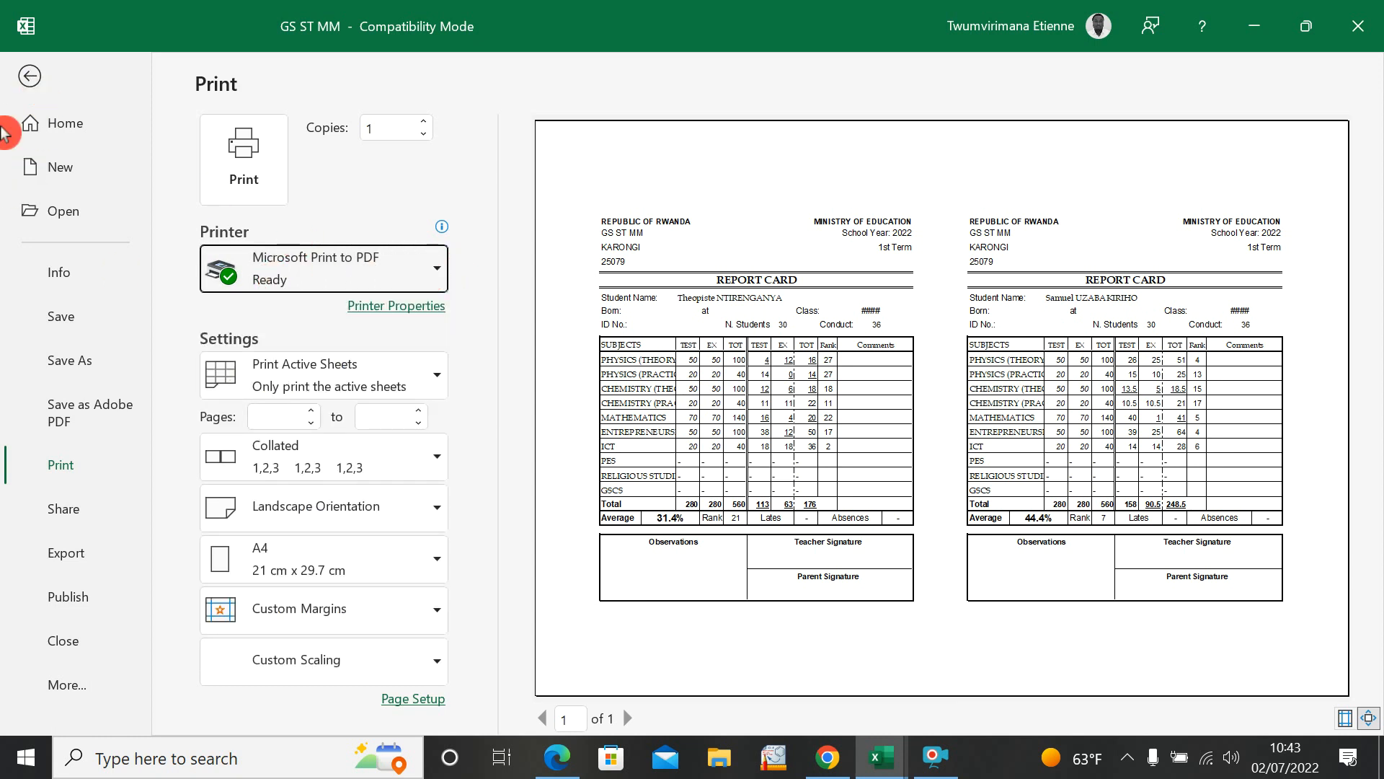
left_click(23, 76)
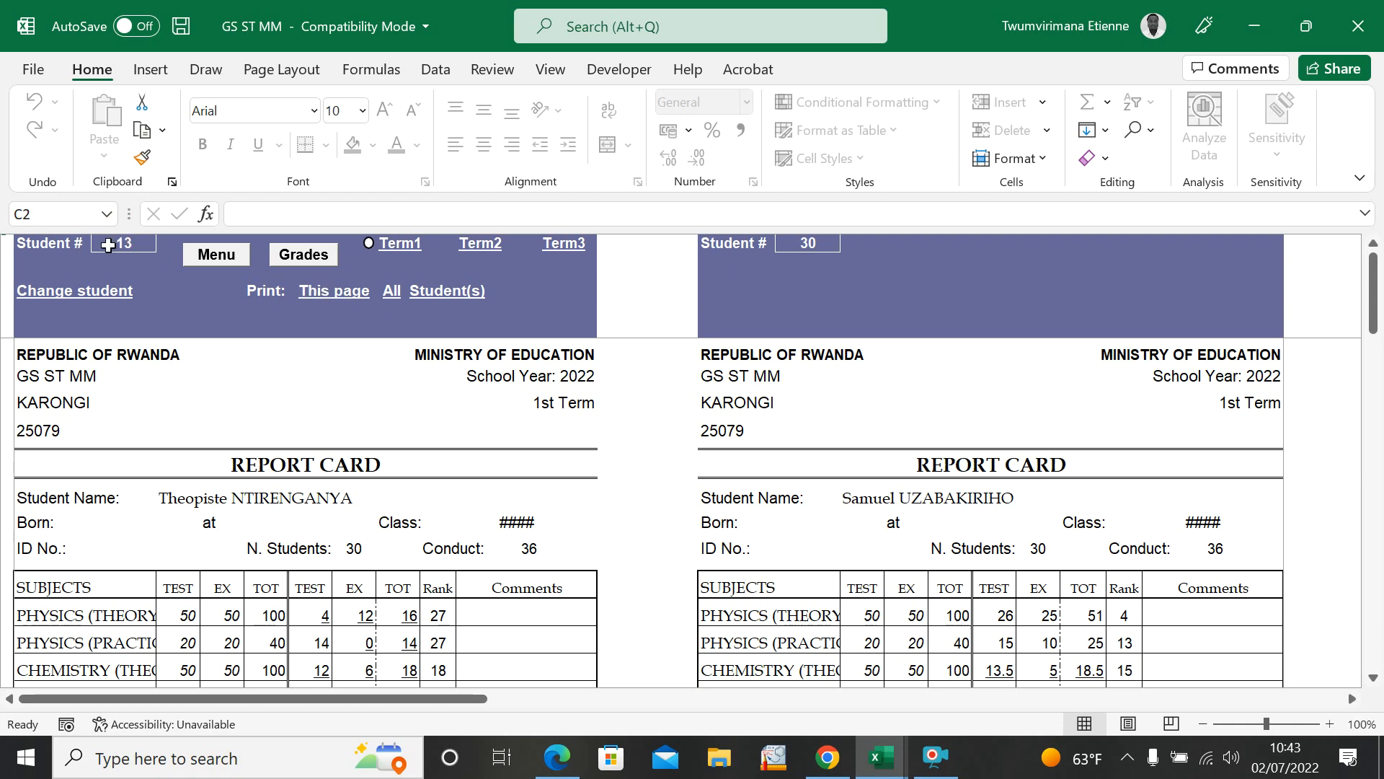
Step: Preview the report card page for printing and return to the sheet
left_click(33, 69)
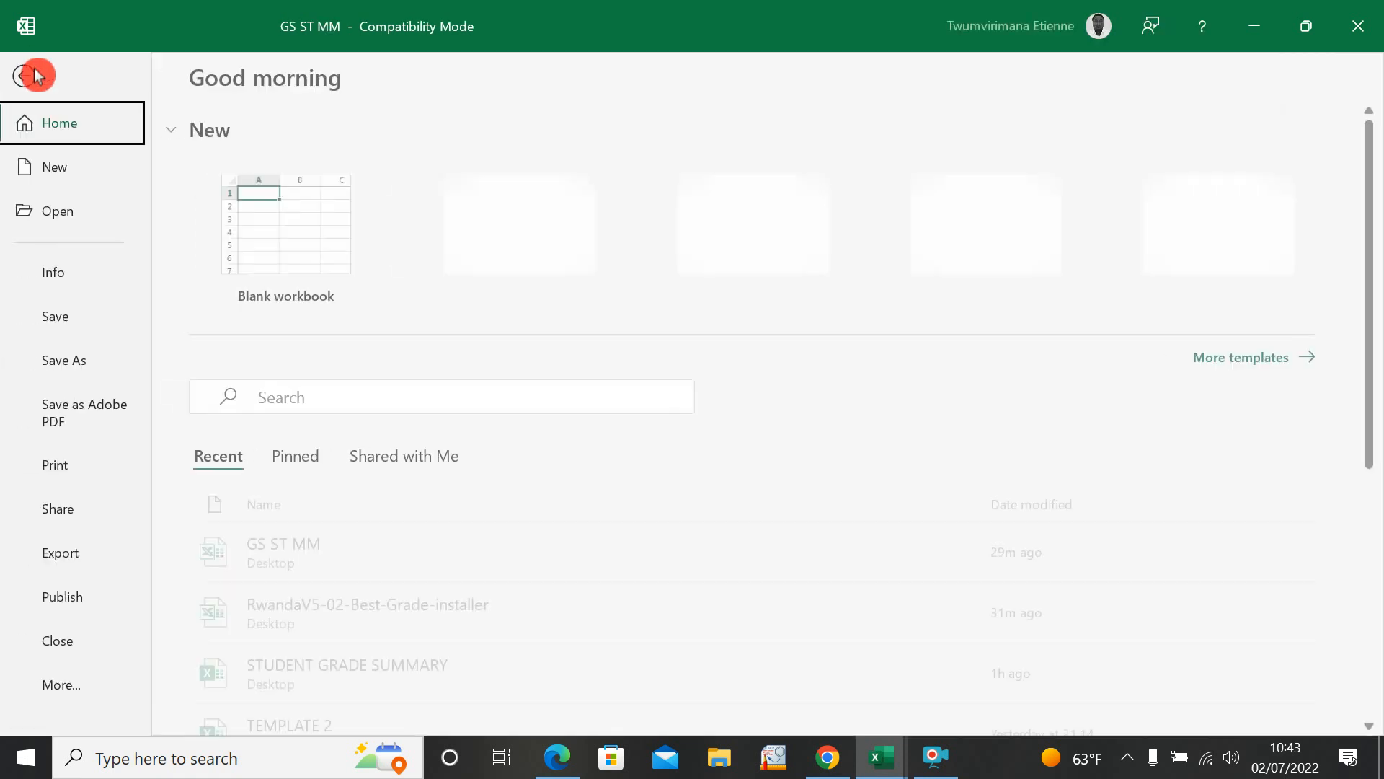
left_click(85, 464)
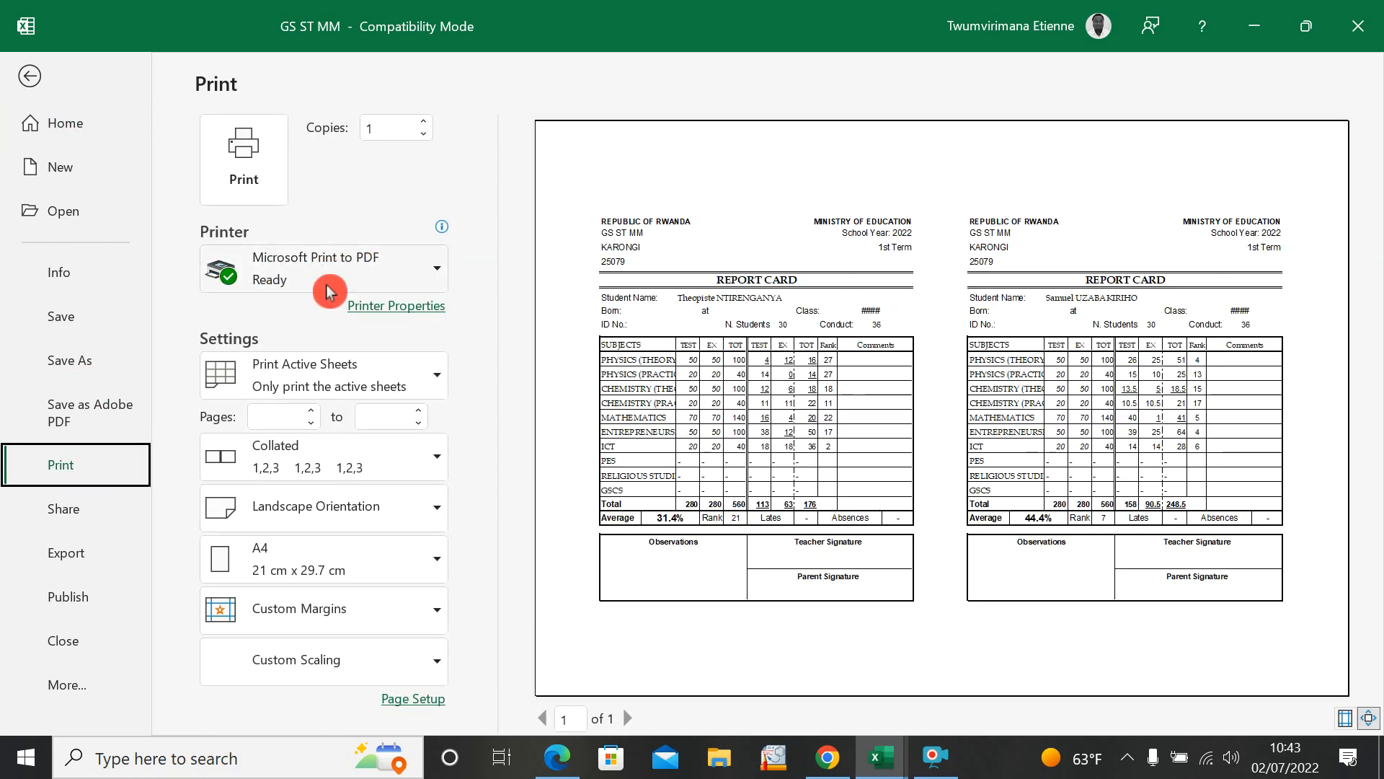
left_click(31, 73)
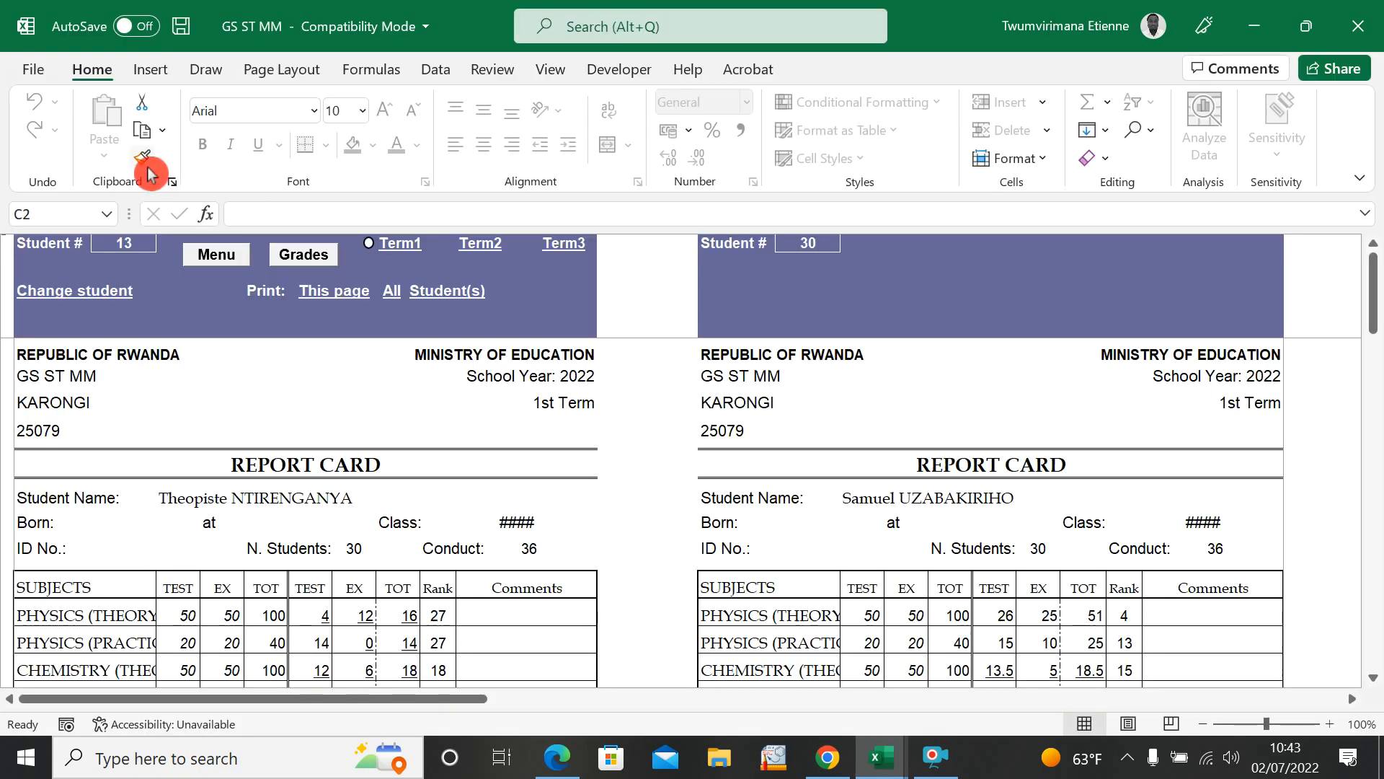
Step: Print the two report cards with Microsoft Print to PDF, saving the file in Downloads under the first student's first name
left_click(41, 64)
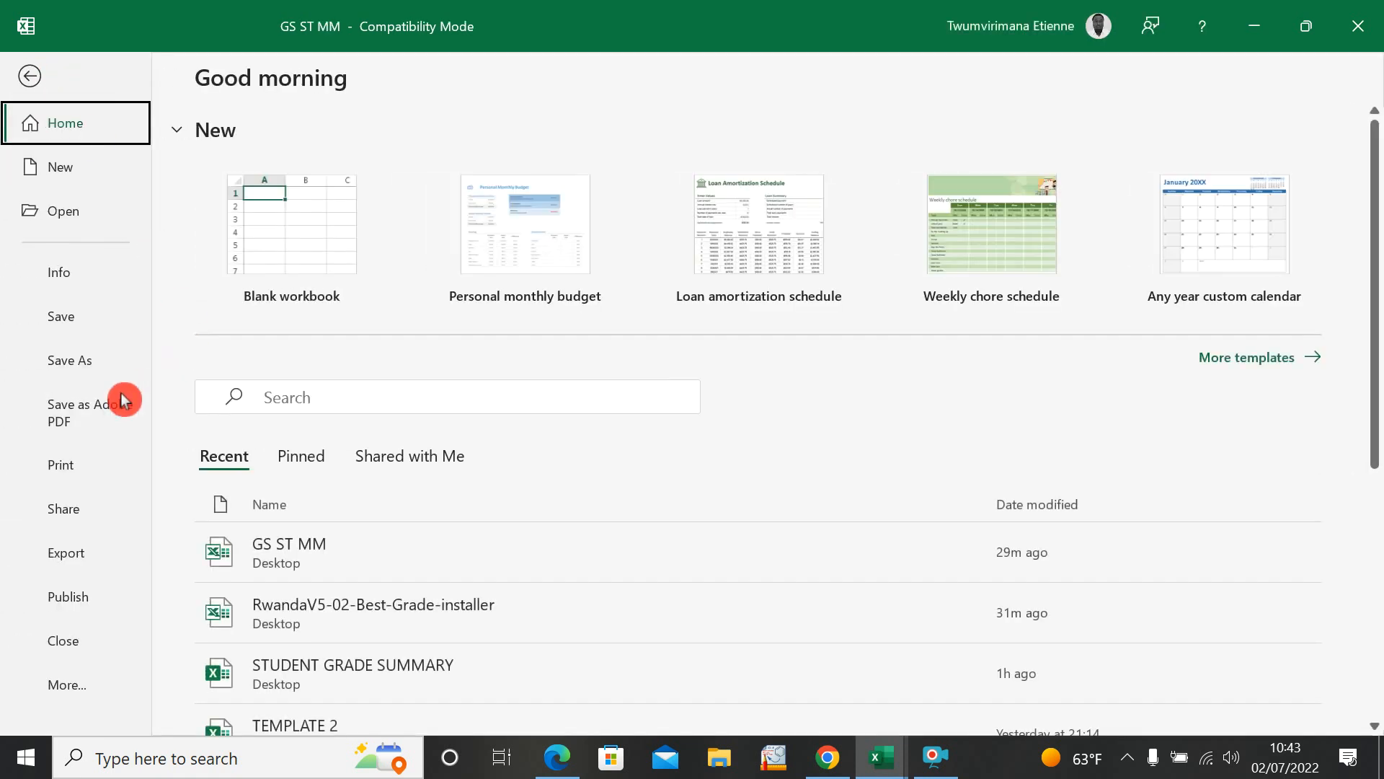
left_click(70, 466)
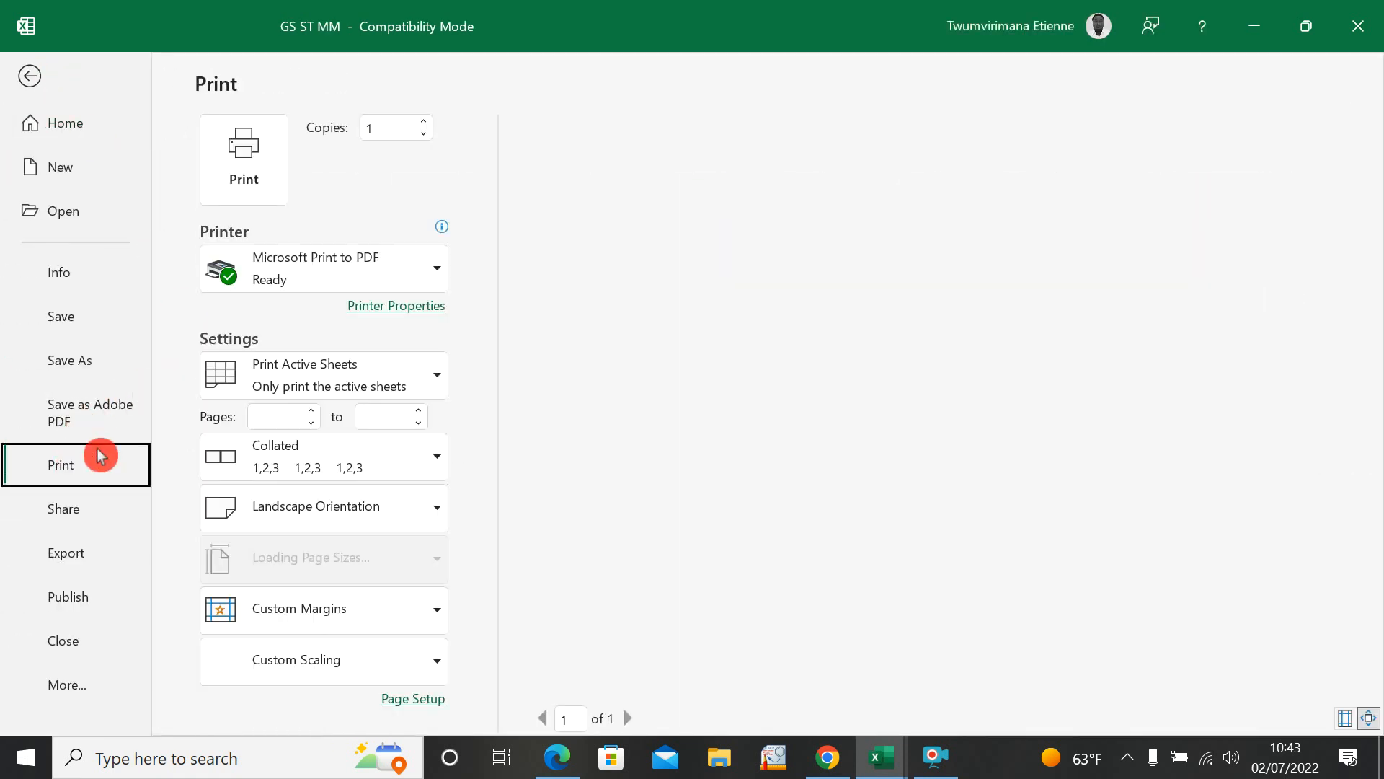
left_click(445, 277)
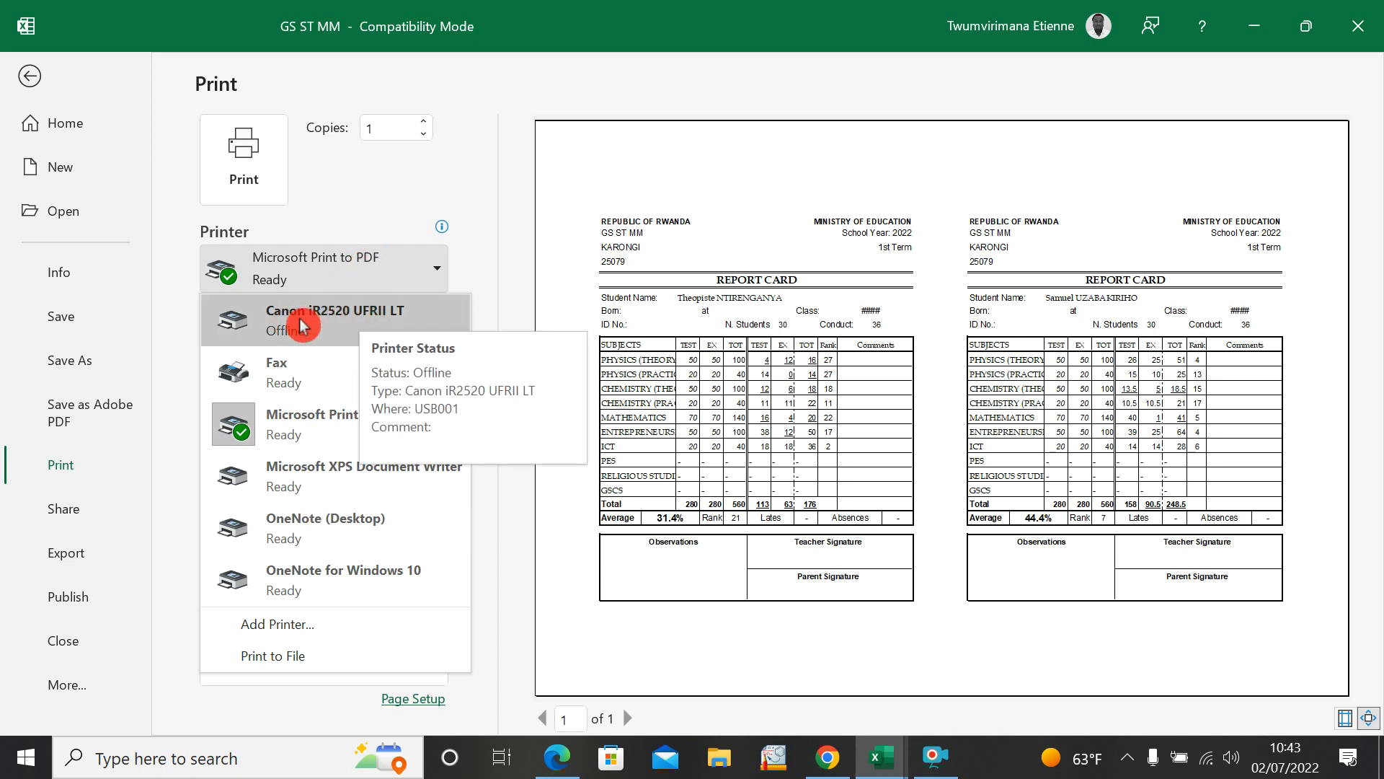
left_click(440, 270)
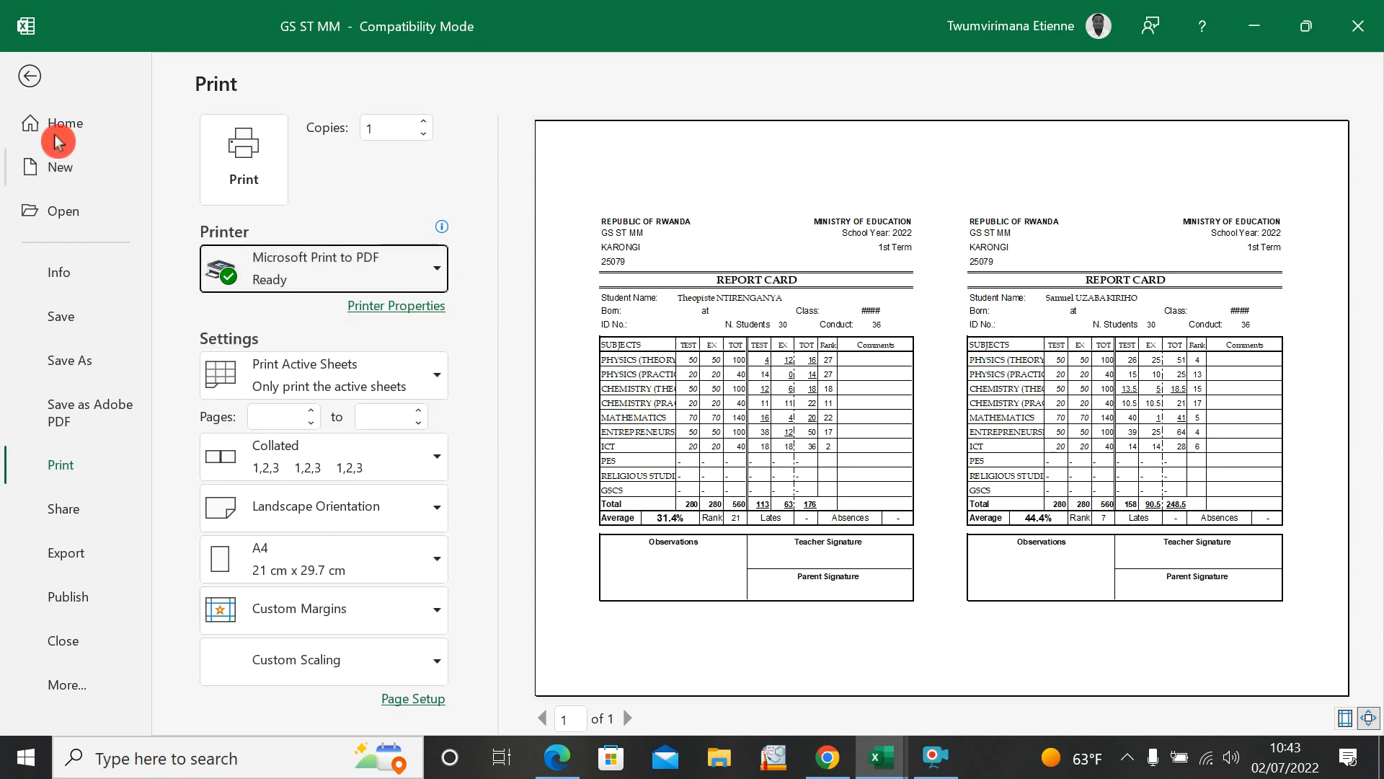
left_click(29, 75)
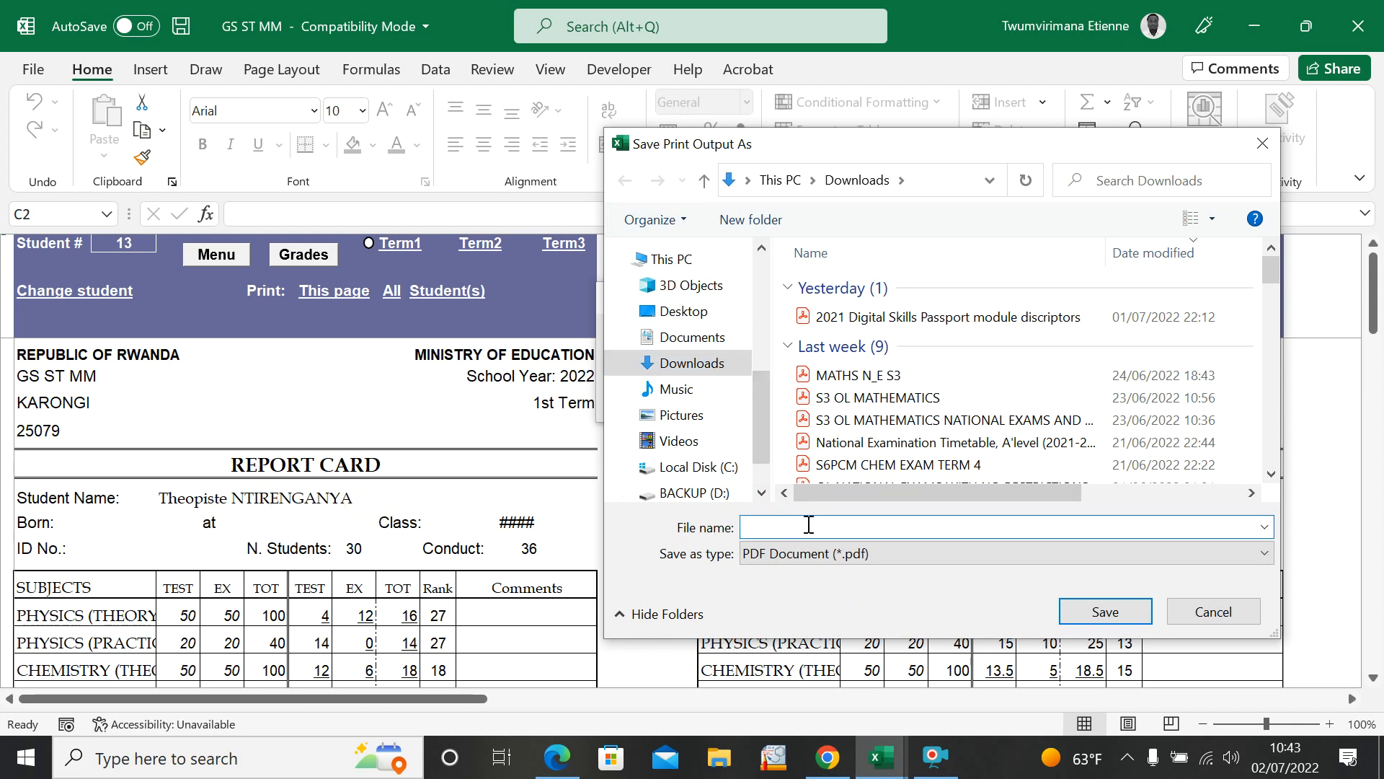
type("THEOPISTE")
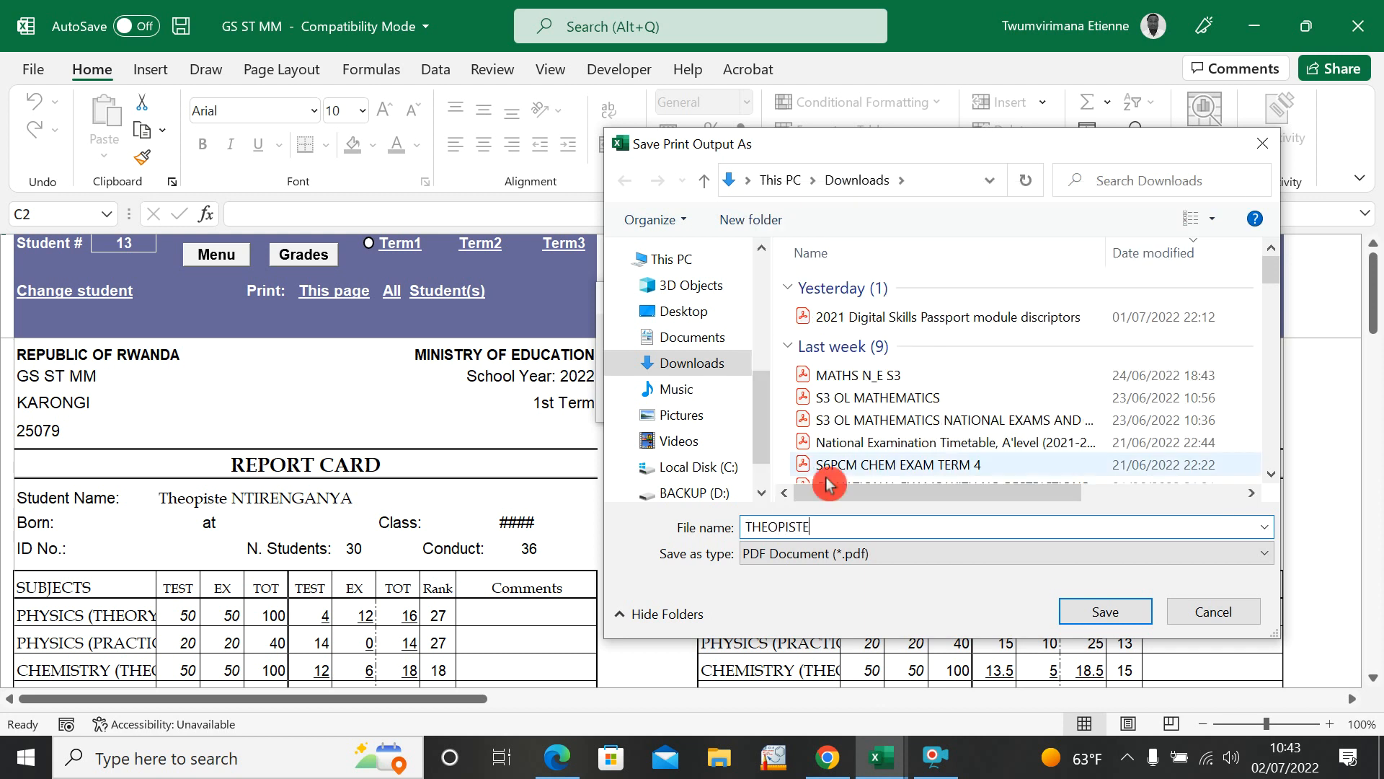
left_click(1111, 610)
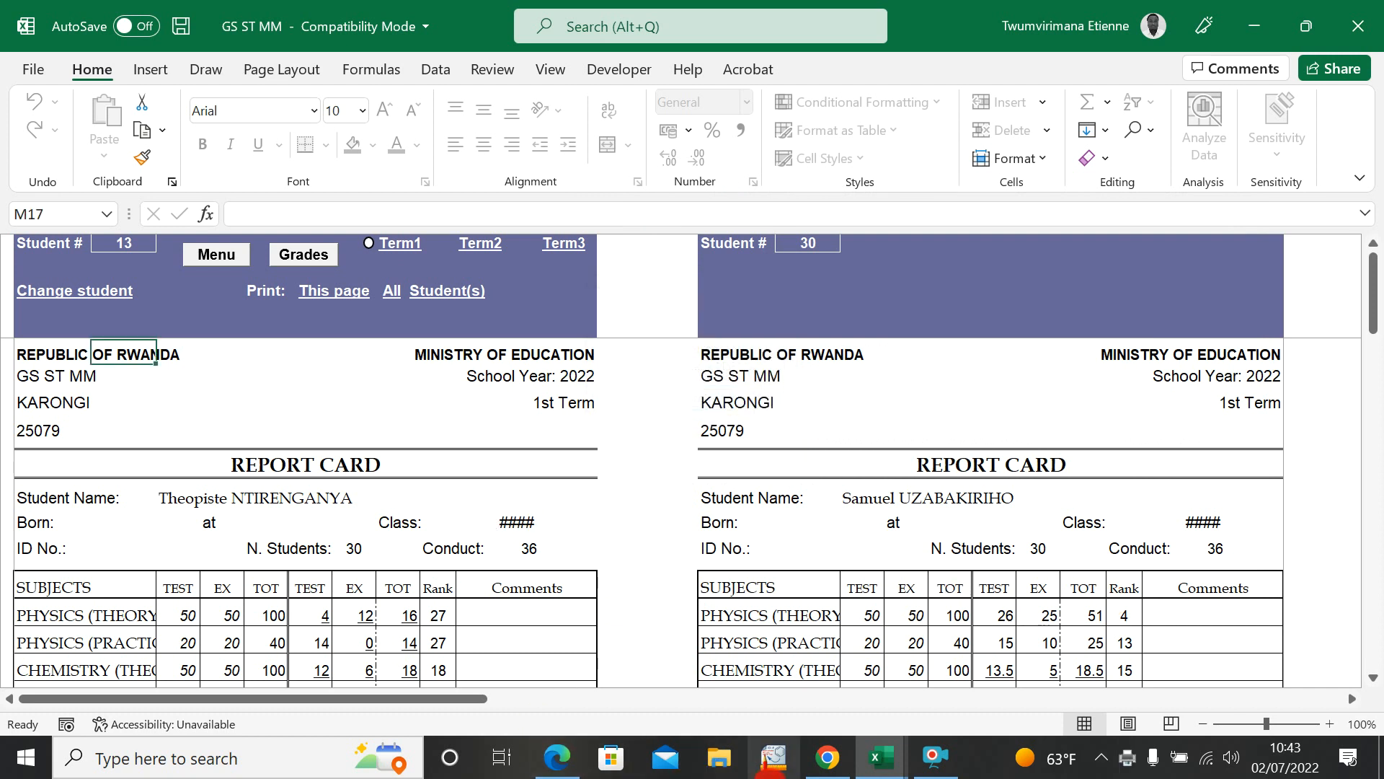
Step: Switch to File Explorer and open the newly saved report card PDF from Downloads in Adobe Acrobat DC
left_click(718, 757)
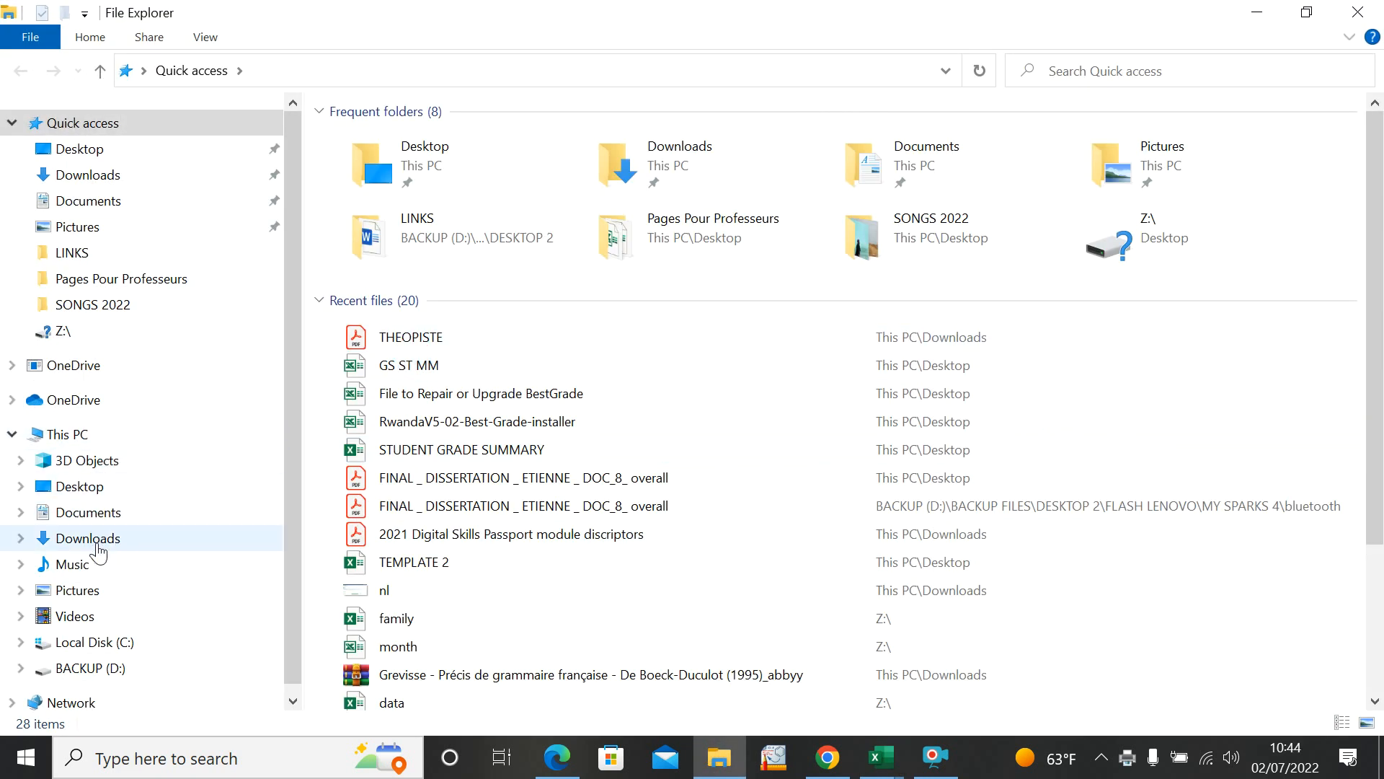
left_click(98, 549)
double_click(376, 171)
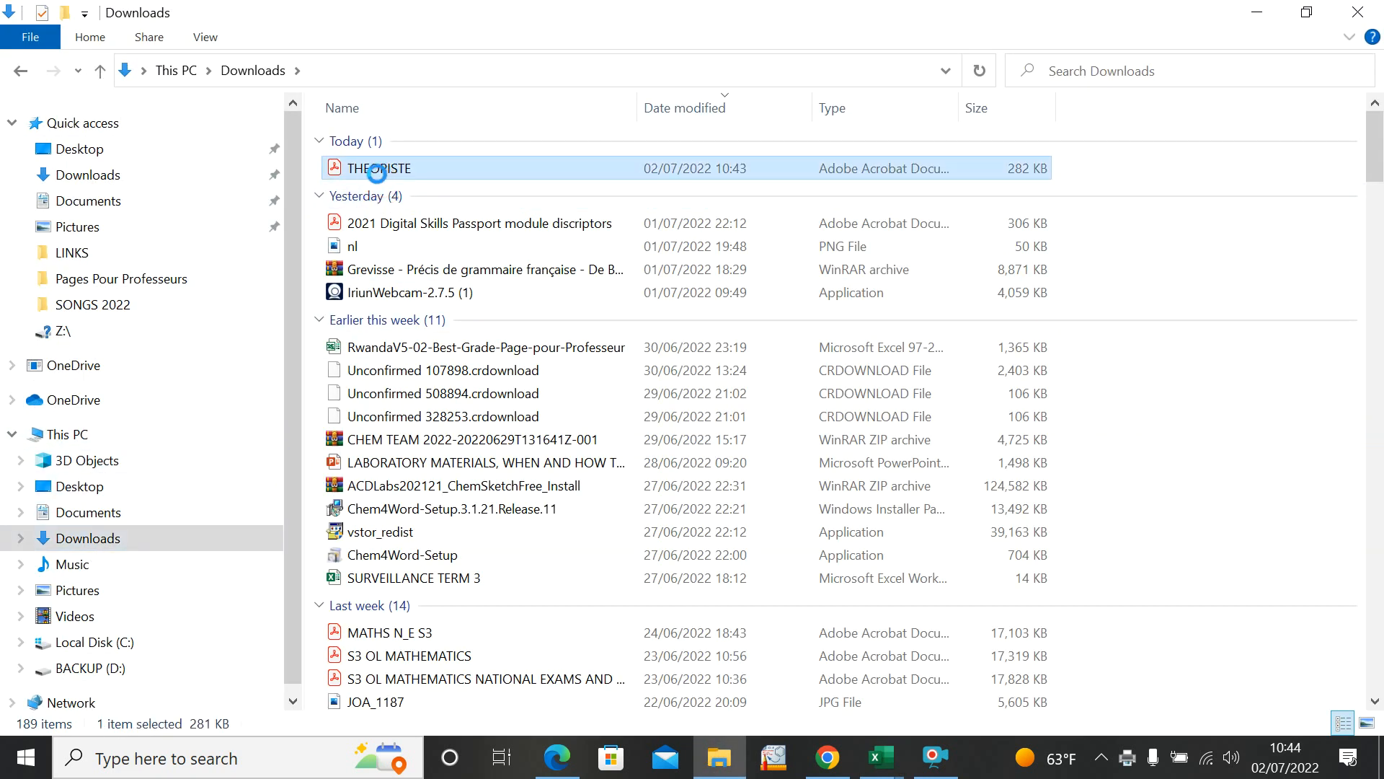
right_click(376, 171)
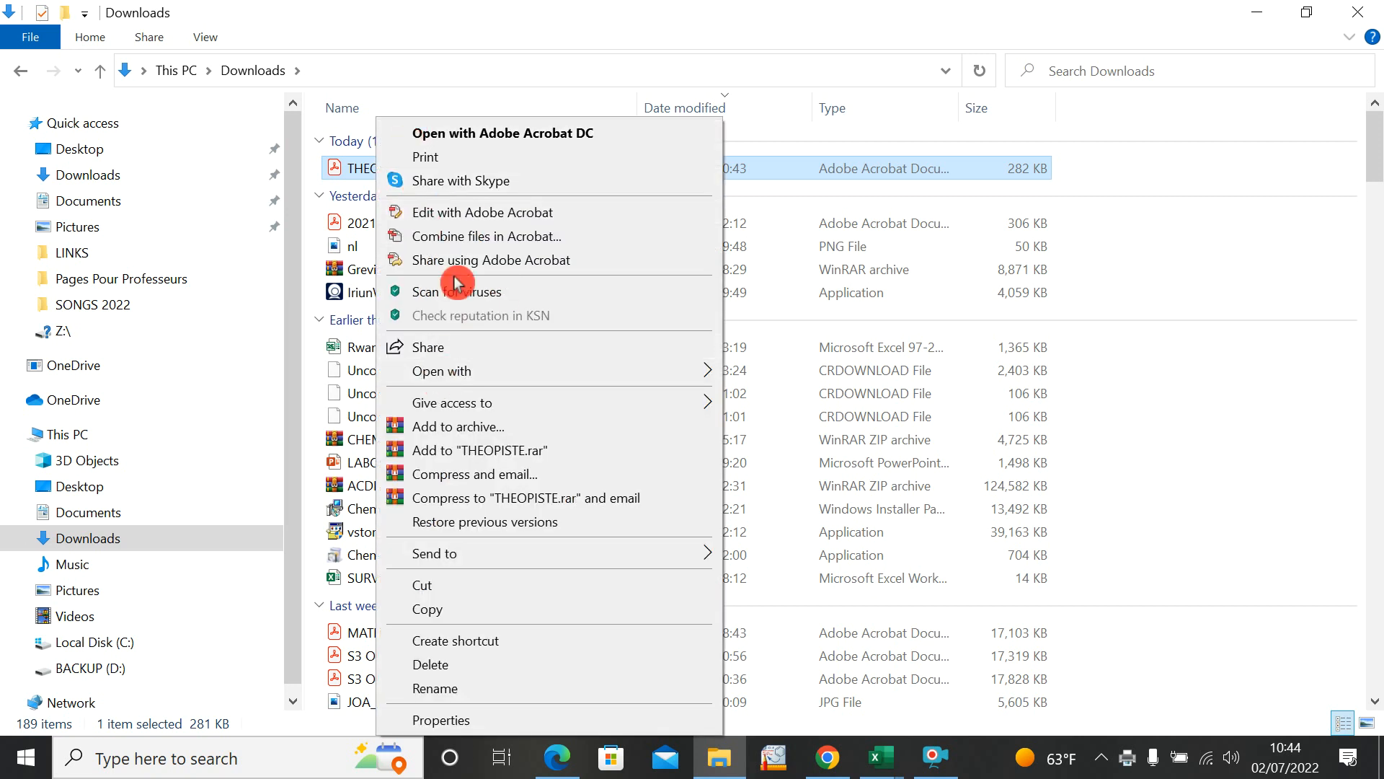
mouse_move(447, 370)
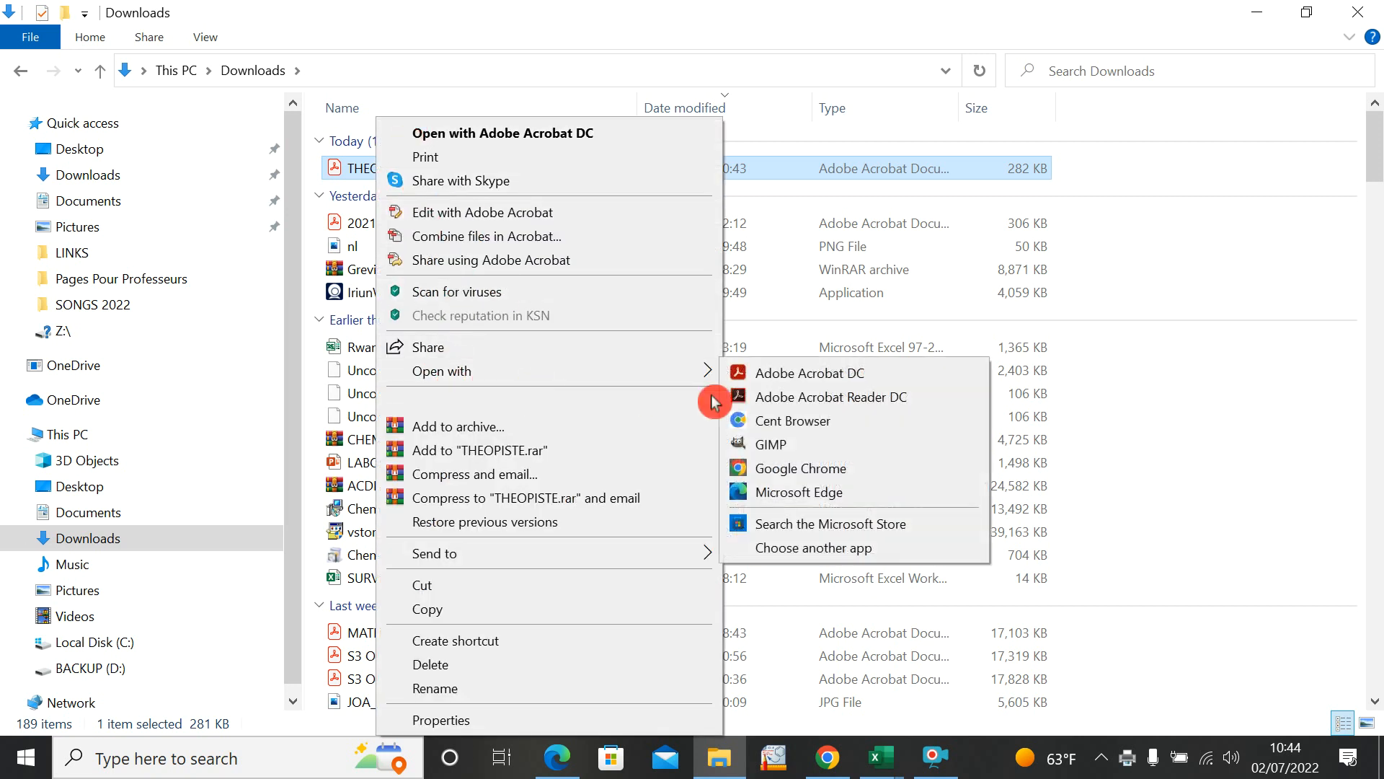
left_click(773, 382)
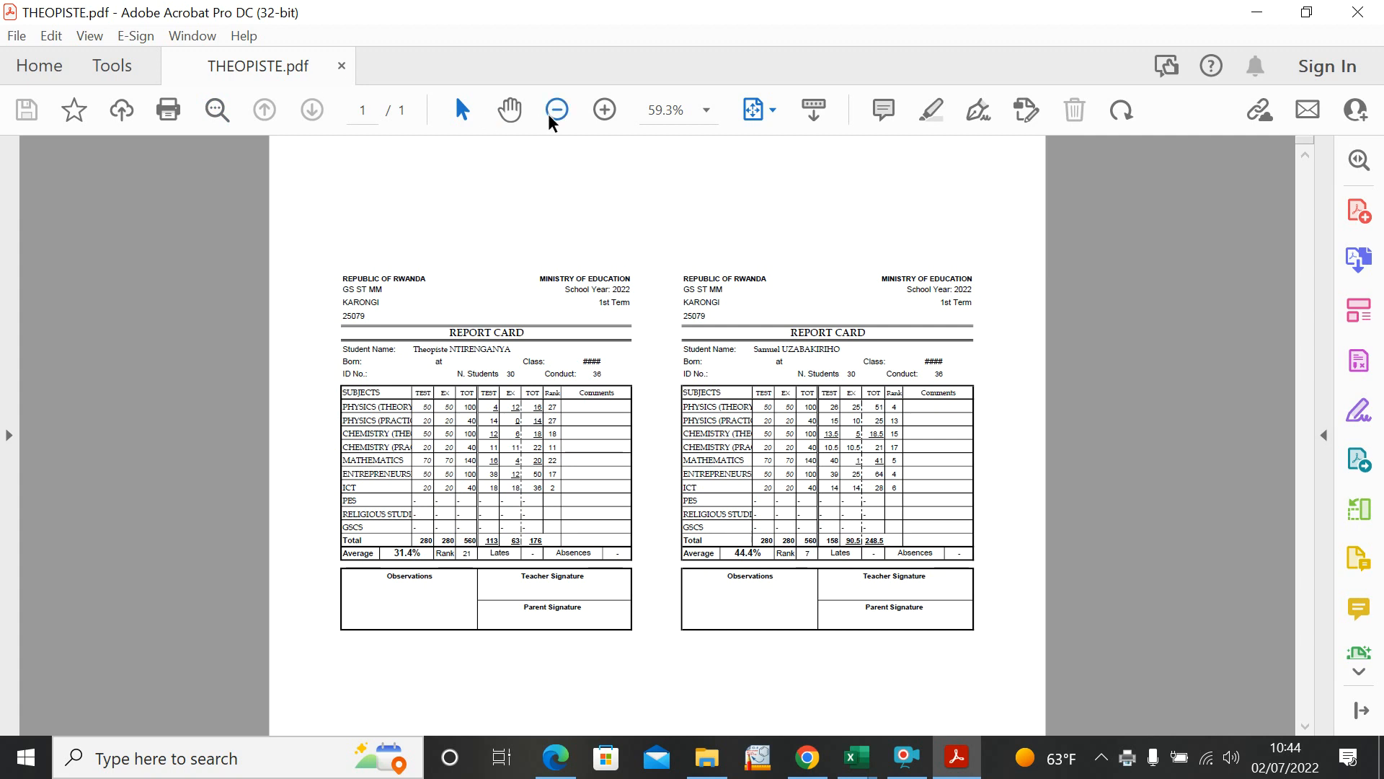
Step: Examine the marks, averages and signature areas of both report cards in the PDF, close it and return to the Excel workbook
left_click(605, 110)
left_click(604, 109)
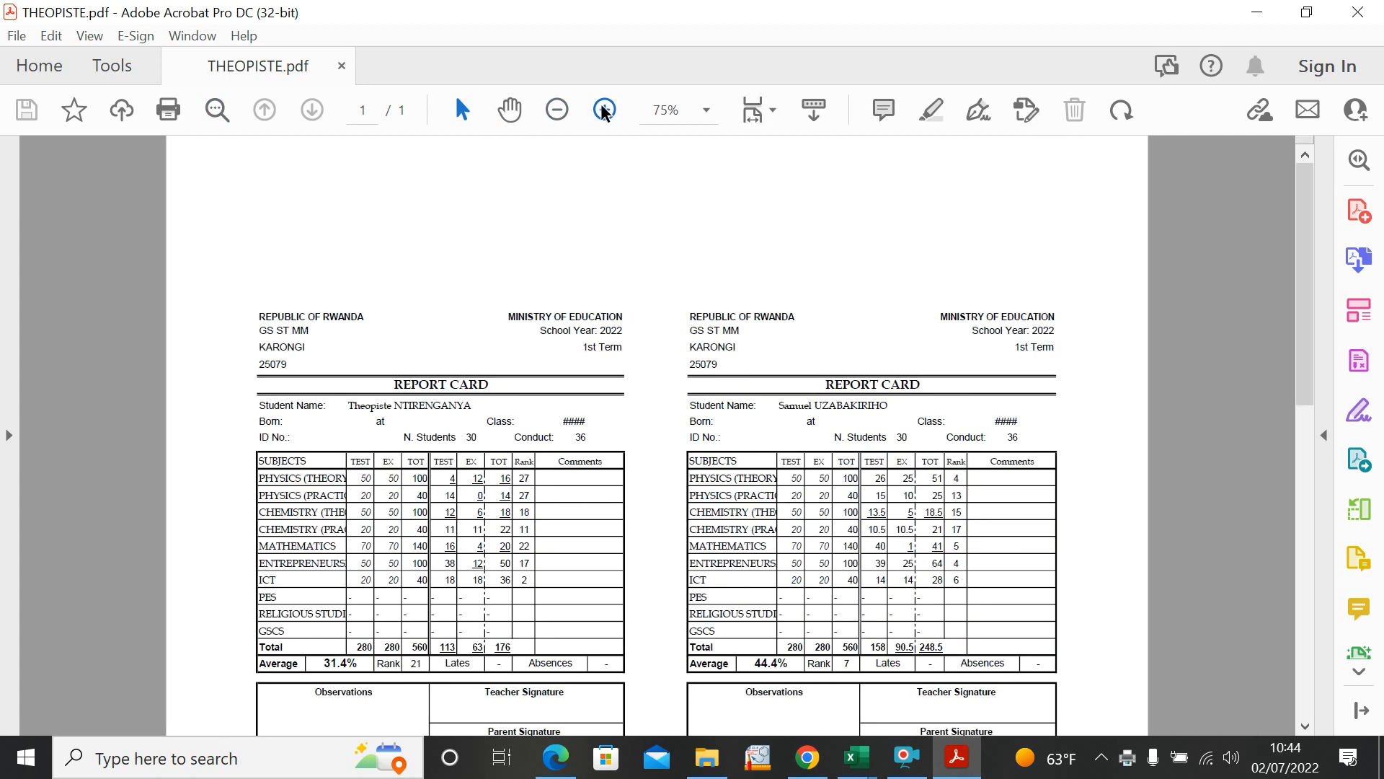
left_click(604, 109)
scroll(639, 333, "down", 5)
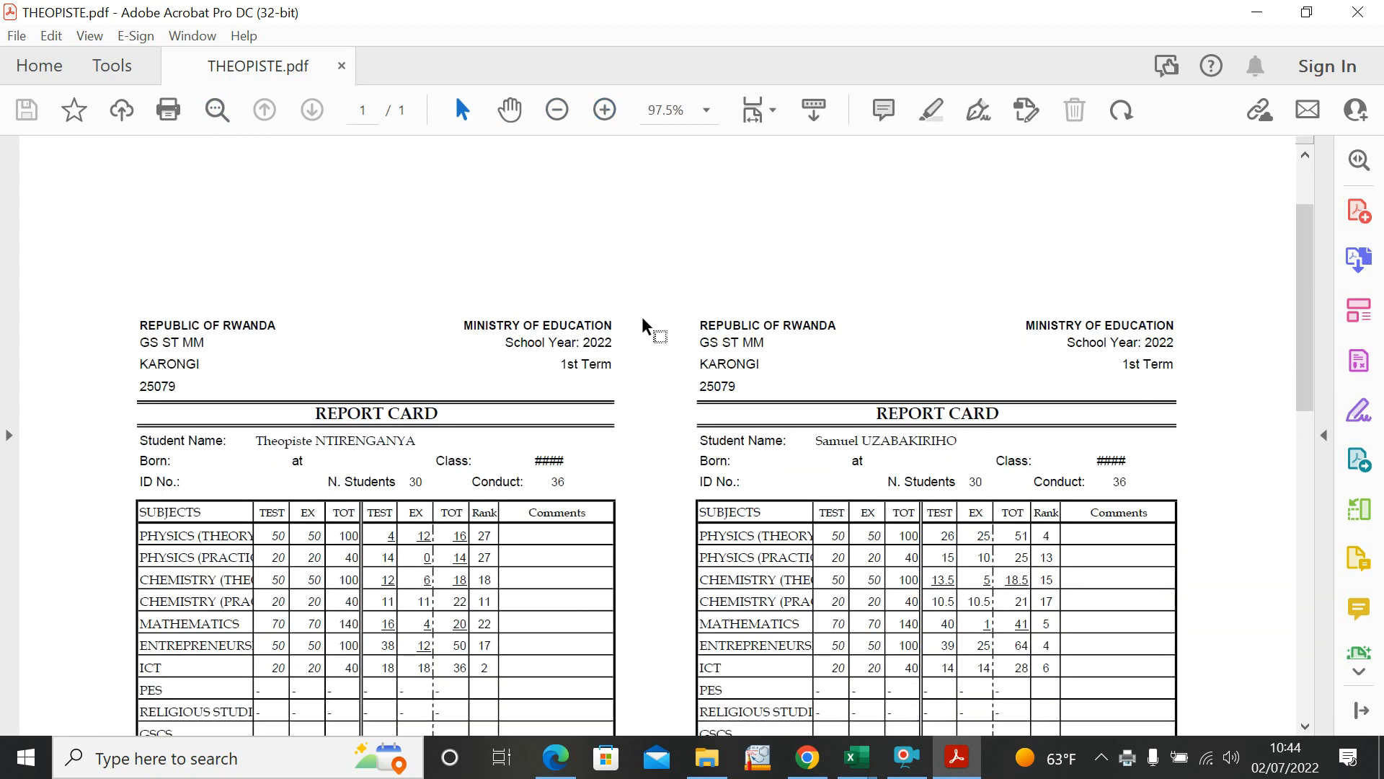
scroll(664, 316, "down", 3)
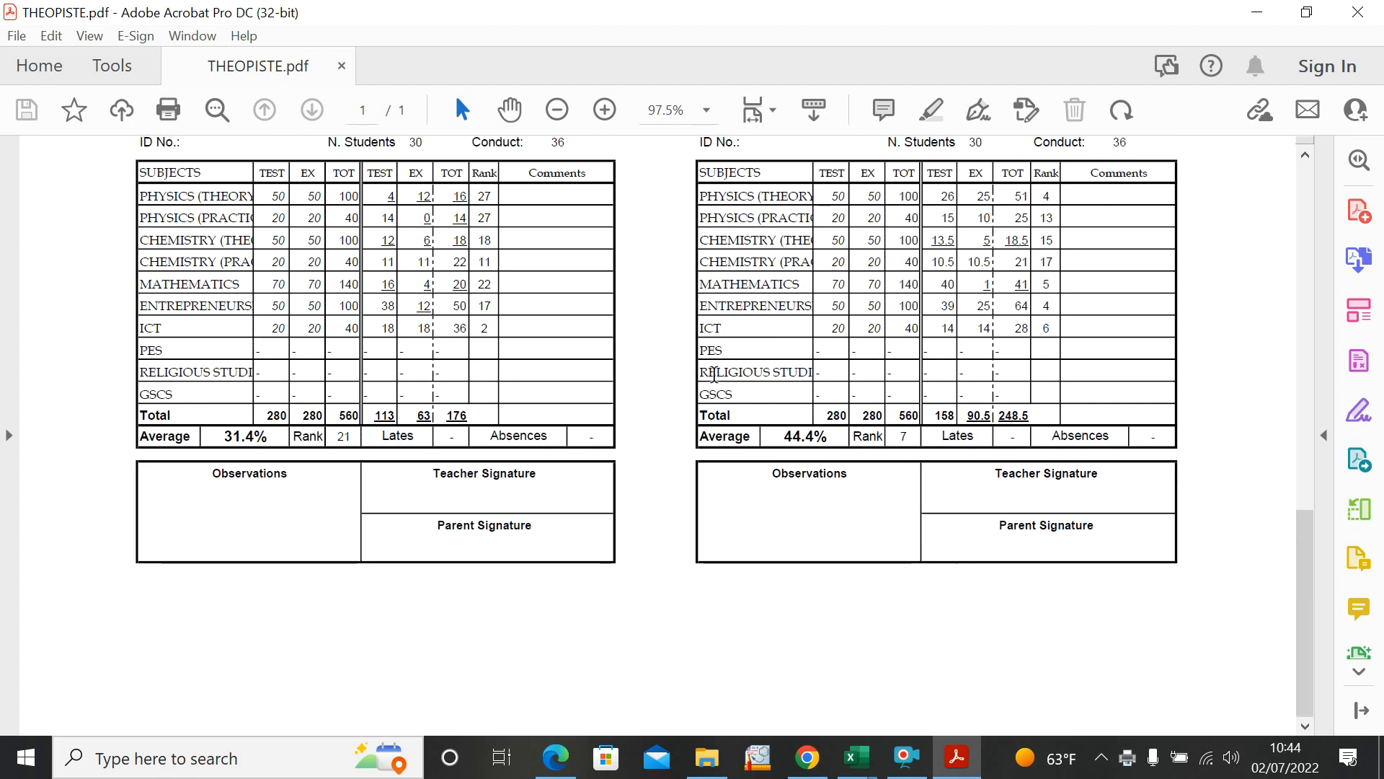
scroll(437, 348, "up", 3)
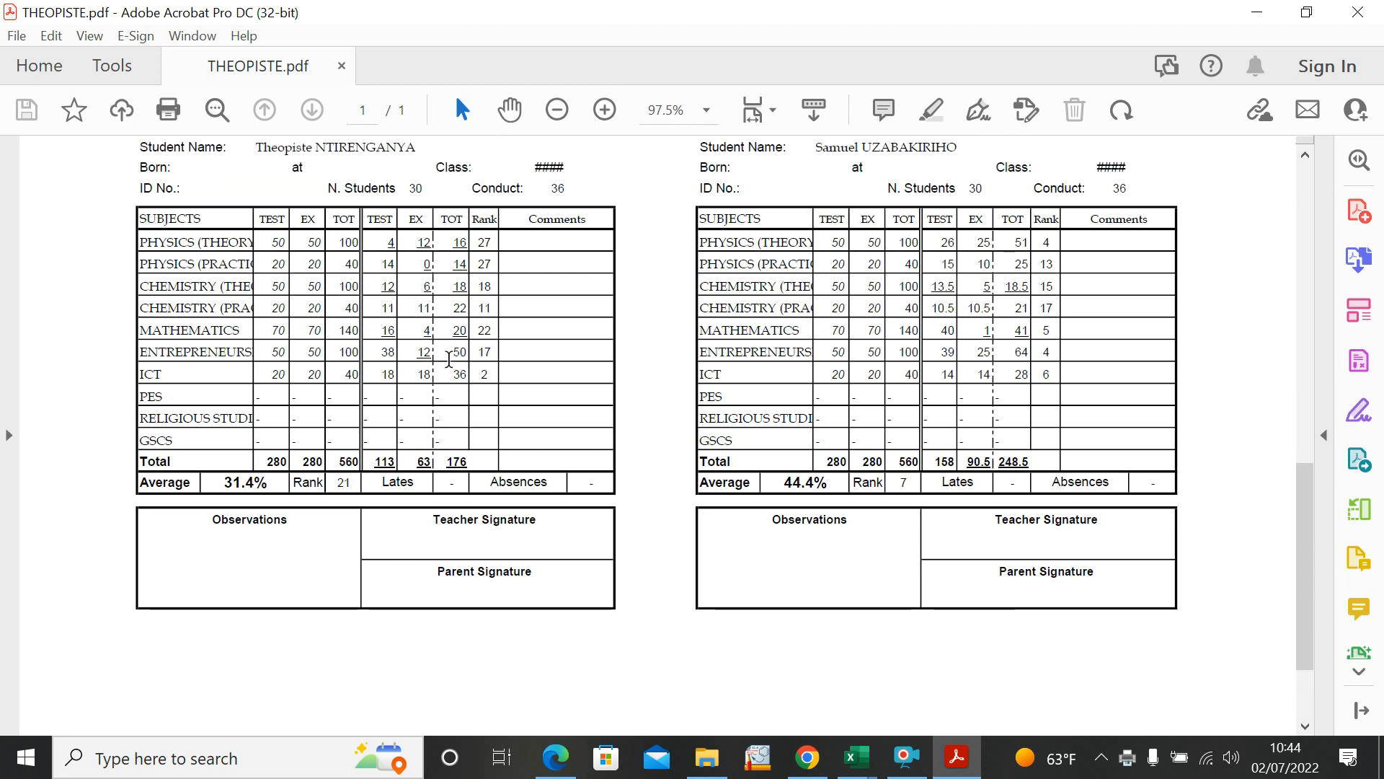
scroll(437, 349, "up", 1)
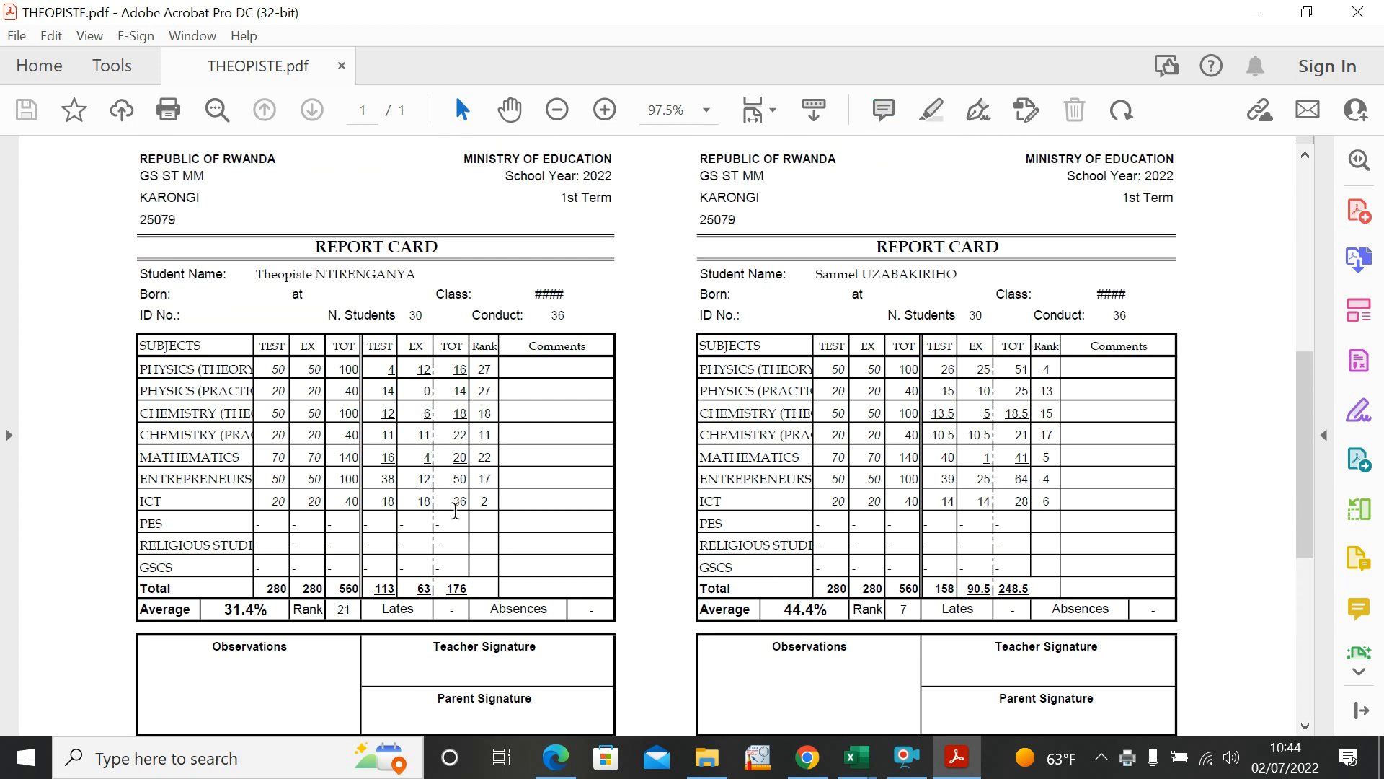
scroll(457, 505, "down", 1)
scroll(461, 517, "down", 2)
left_click(311, 10)
left_click(1357, 11)
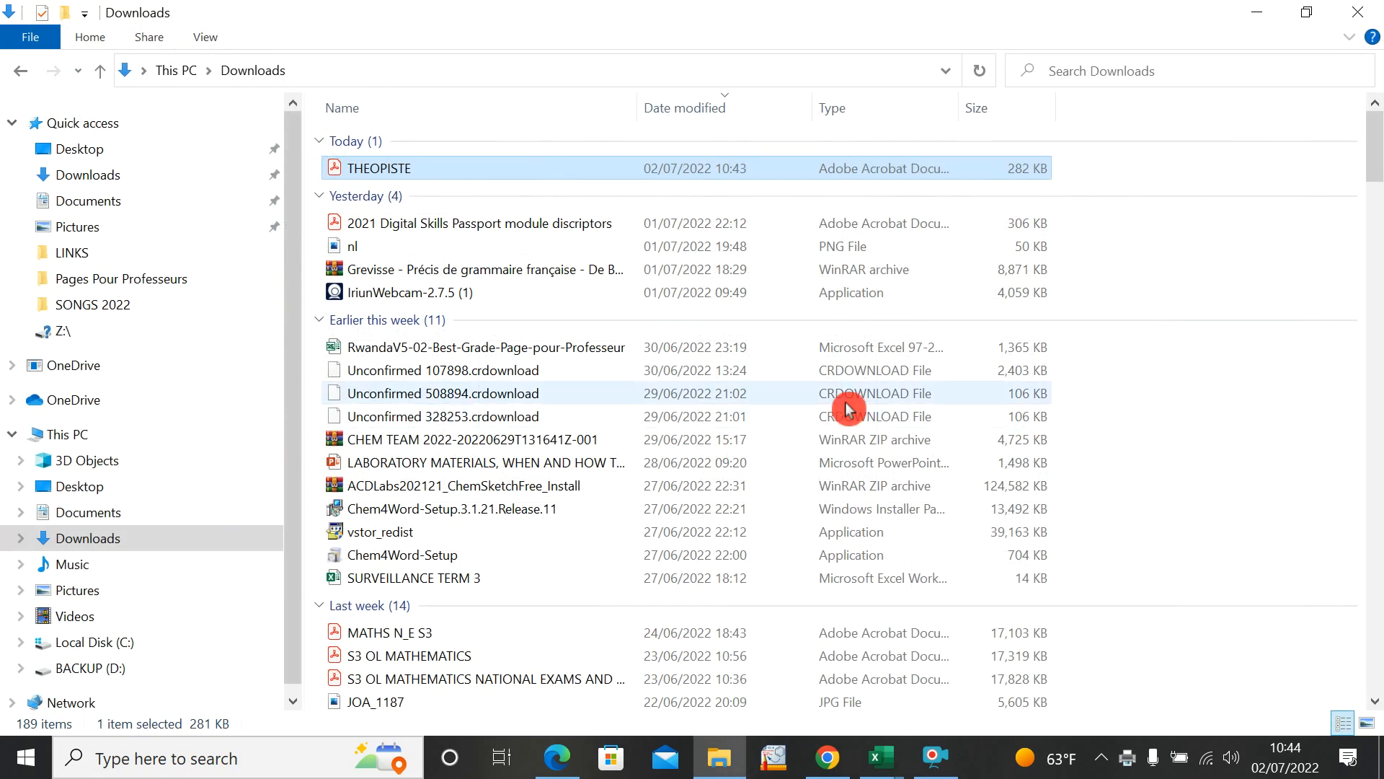
left_click(1240, 10)
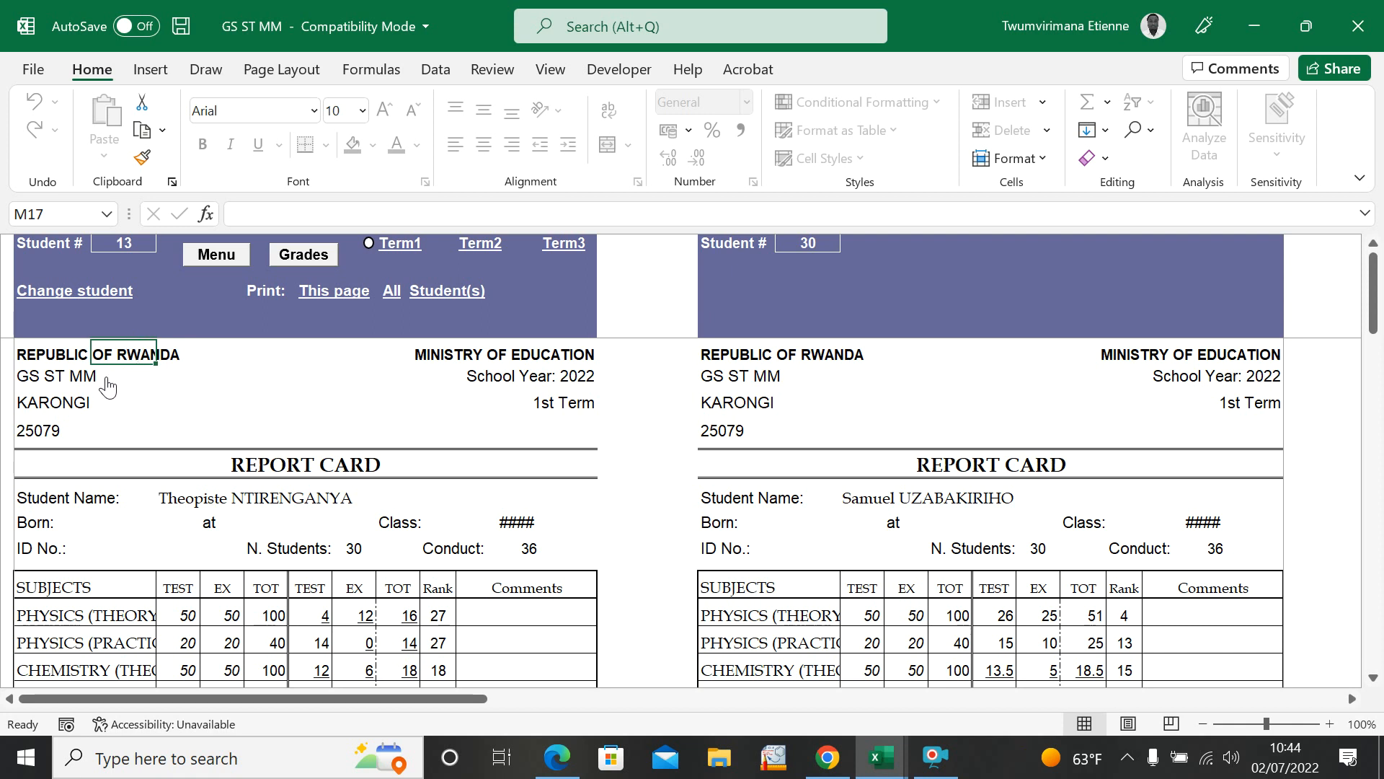
Step: Review the Student Lists report with averages and ranks from the Best Grade menu, and return to the menu
scroll(358, 494, "down", 10)
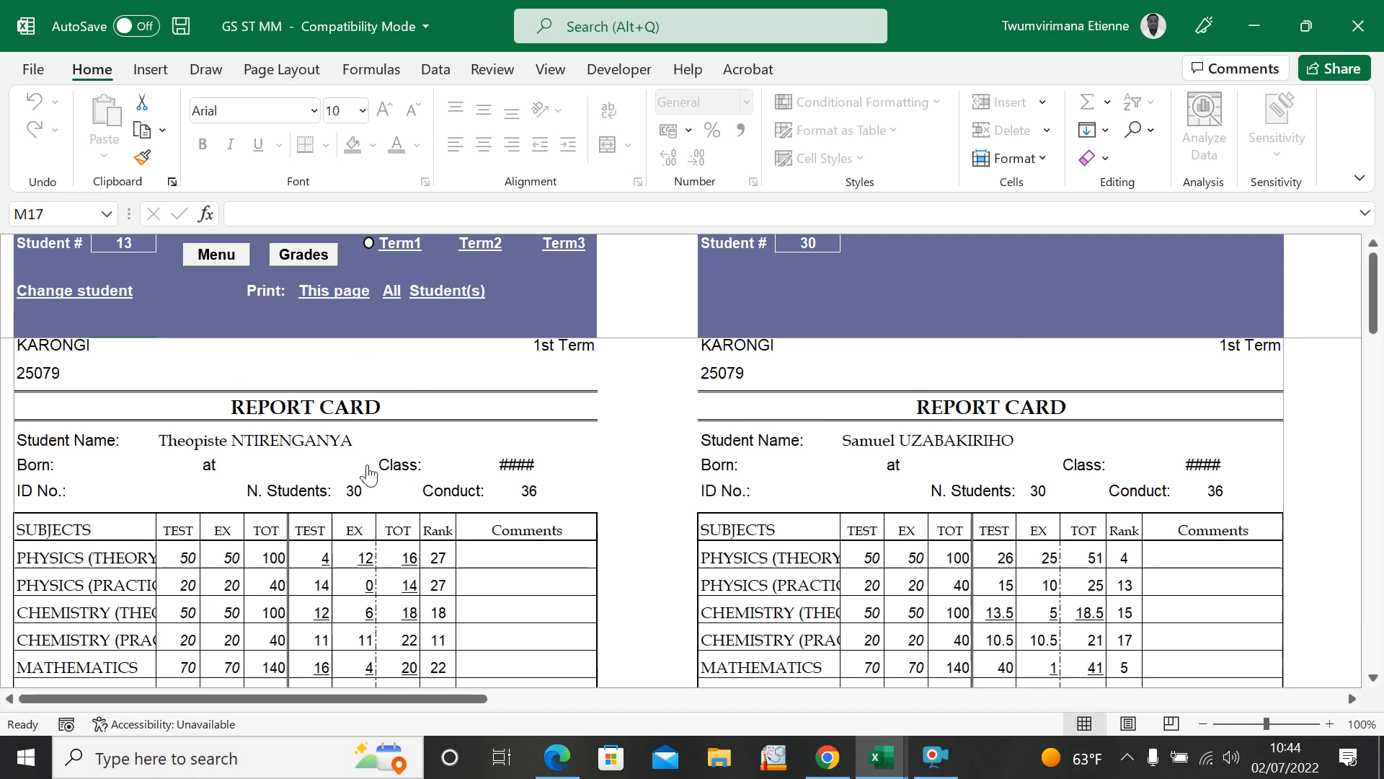
scroll(371, 461, "up", 10)
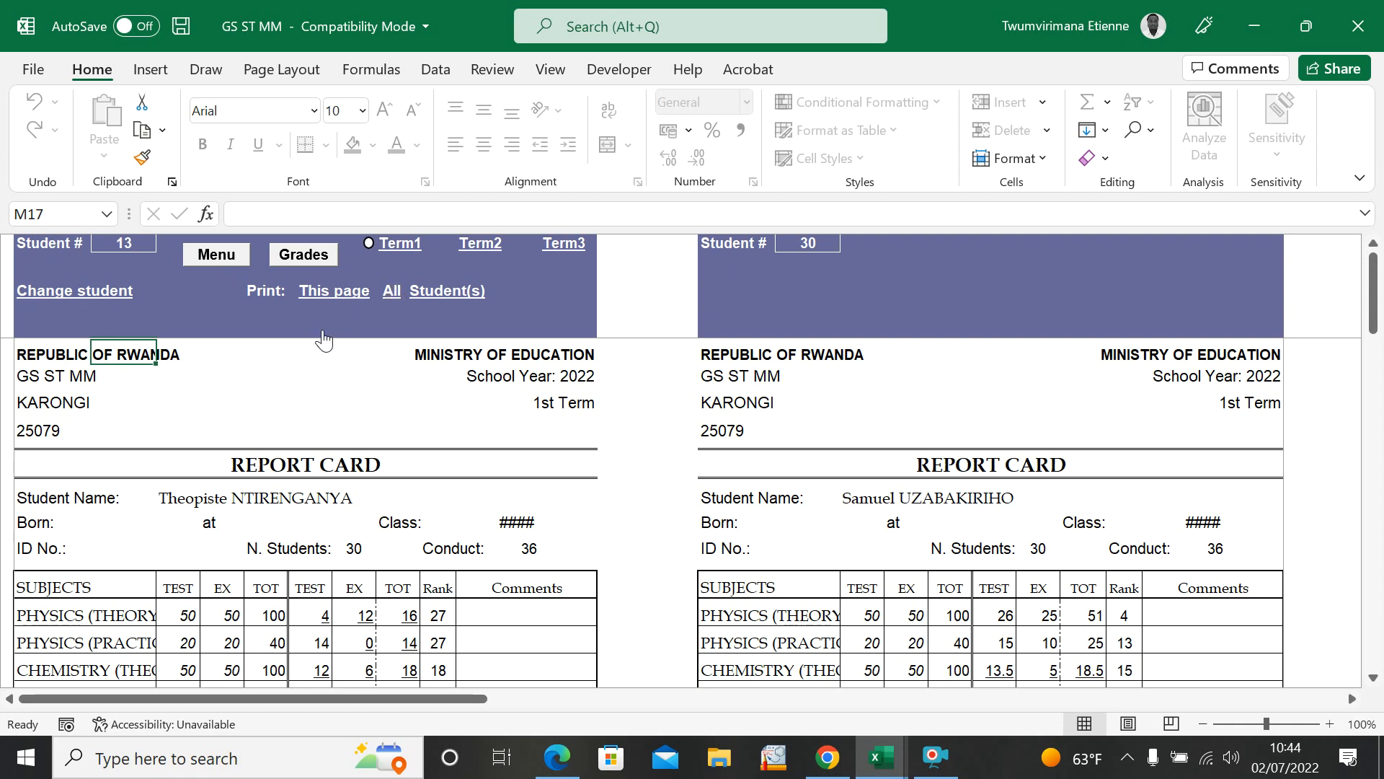
left_click(218, 256)
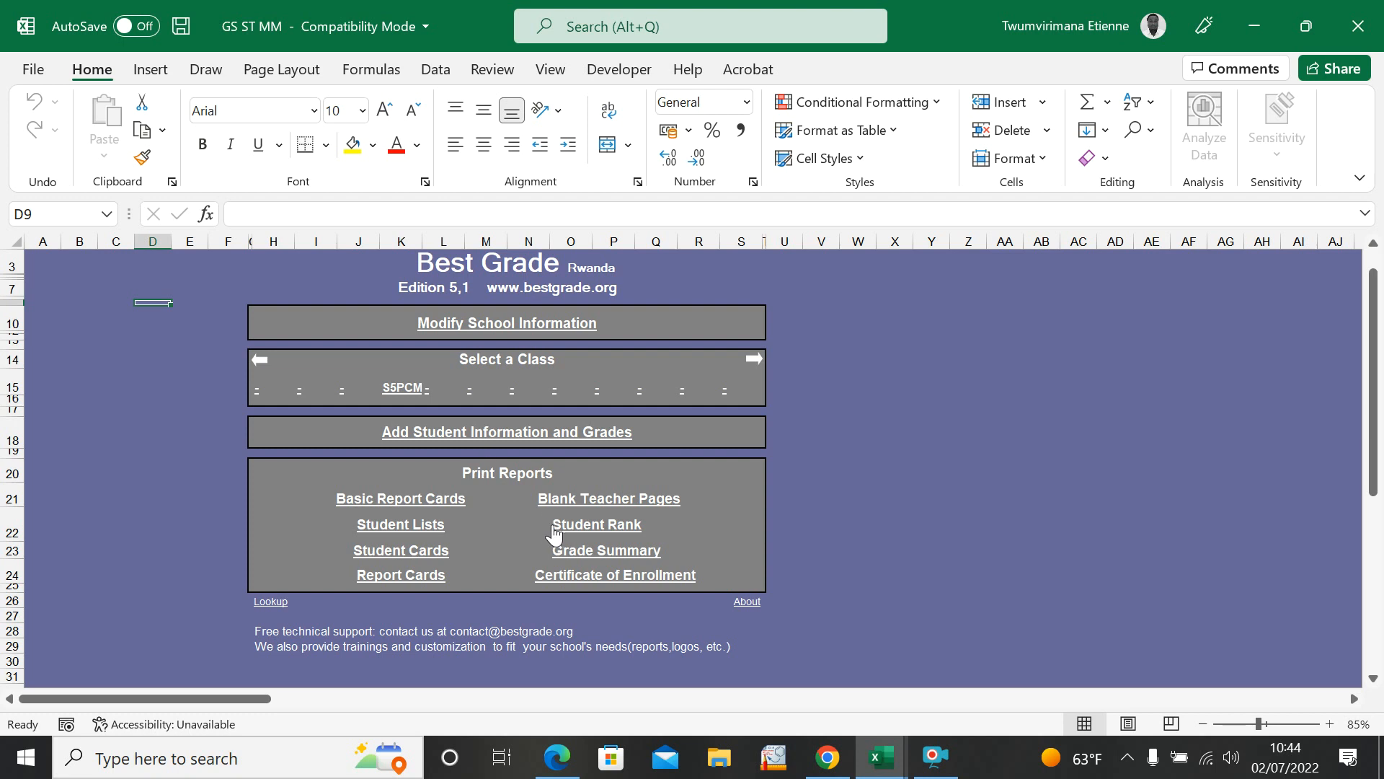
left_click(385, 534)
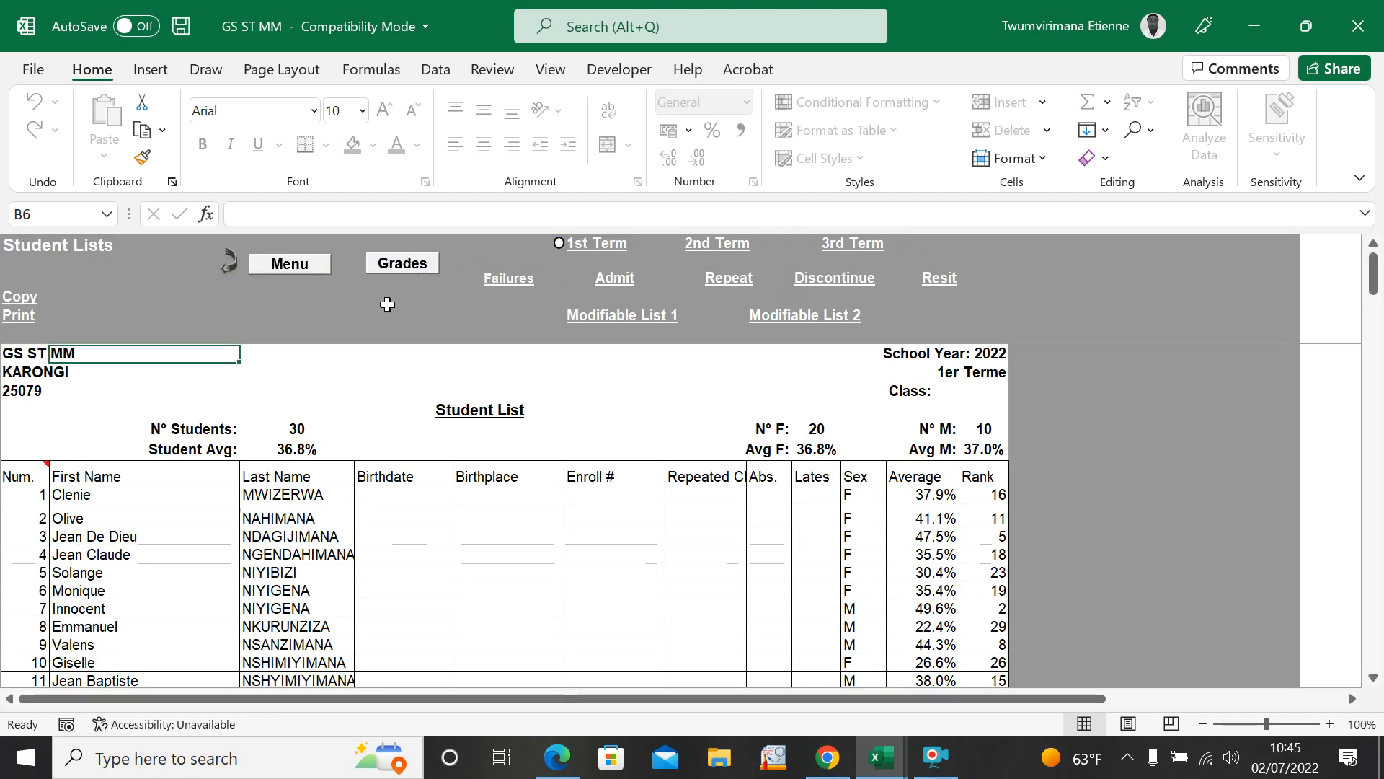
scroll(230, 521, "down", 20)
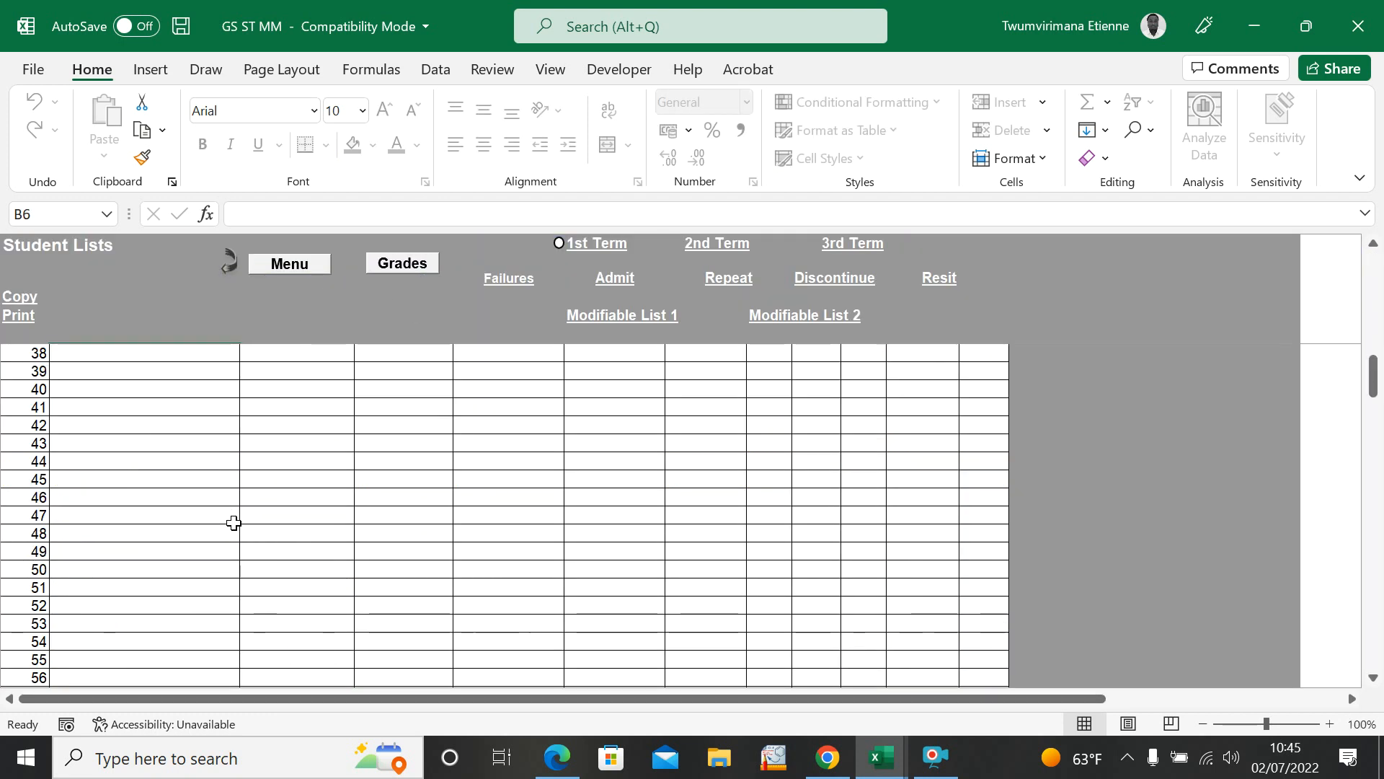
scroll(284, 441, "up", 20)
left_click(288, 264)
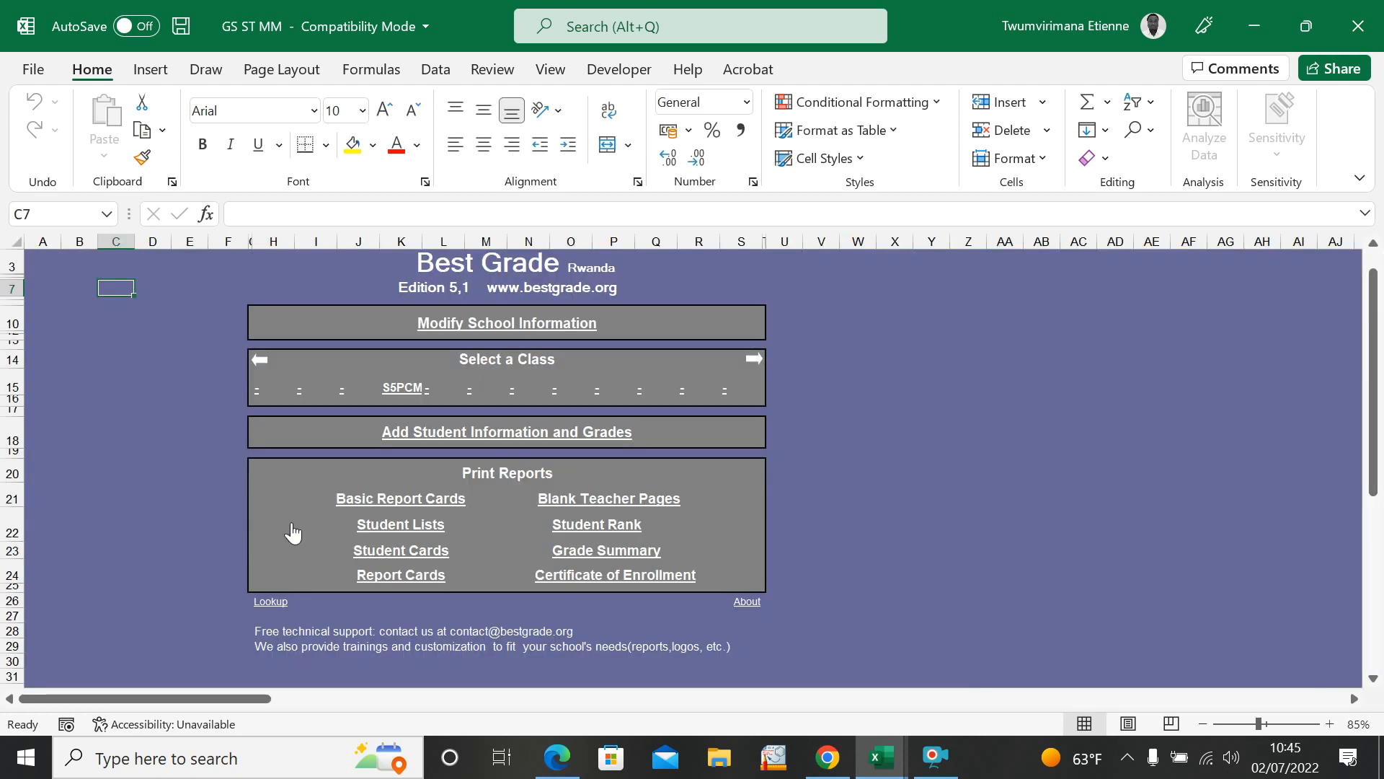
Step: View the Student Cards report and its Modify the Design page, and return to the main menu without changes
left_click(401, 549)
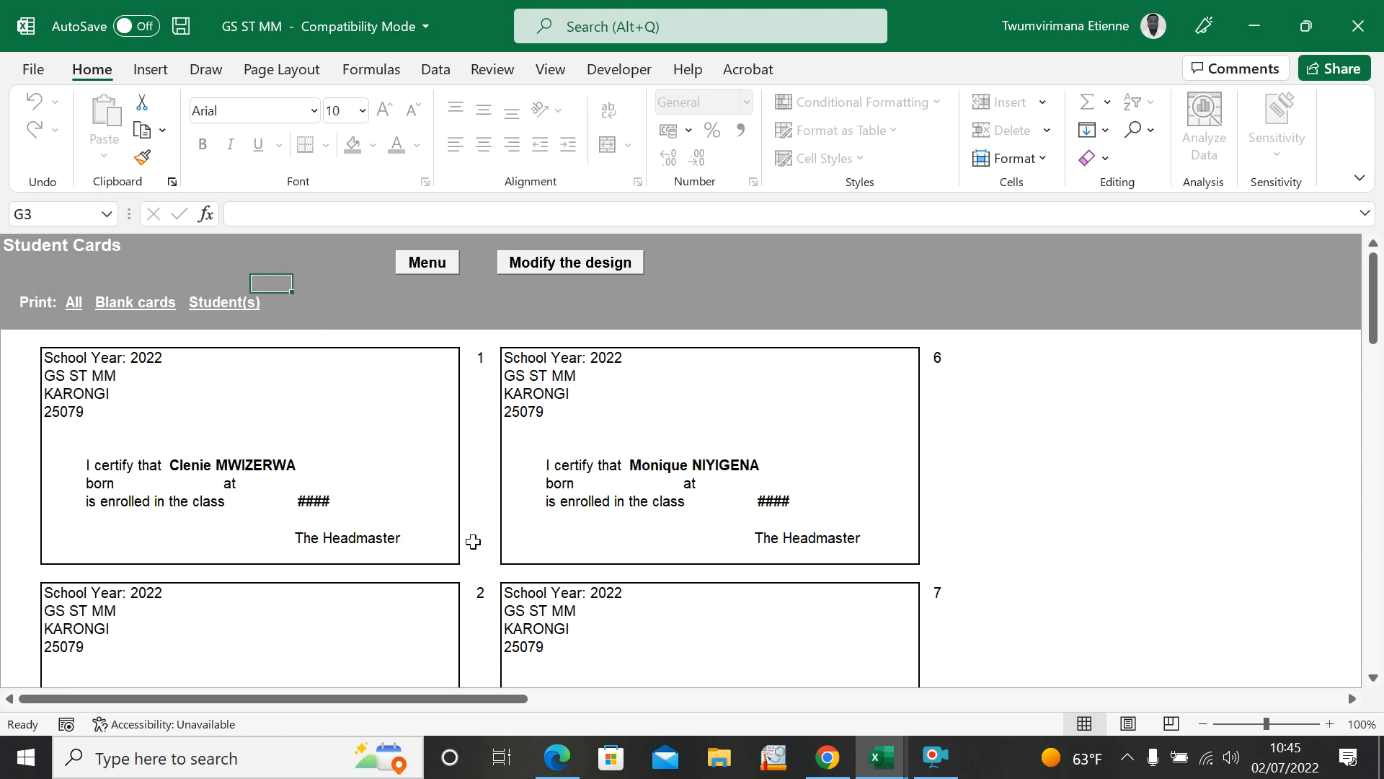
scroll(490, 534, "down", 20)
scroll(584, 494, "up", 20)
left_click(548, 273)
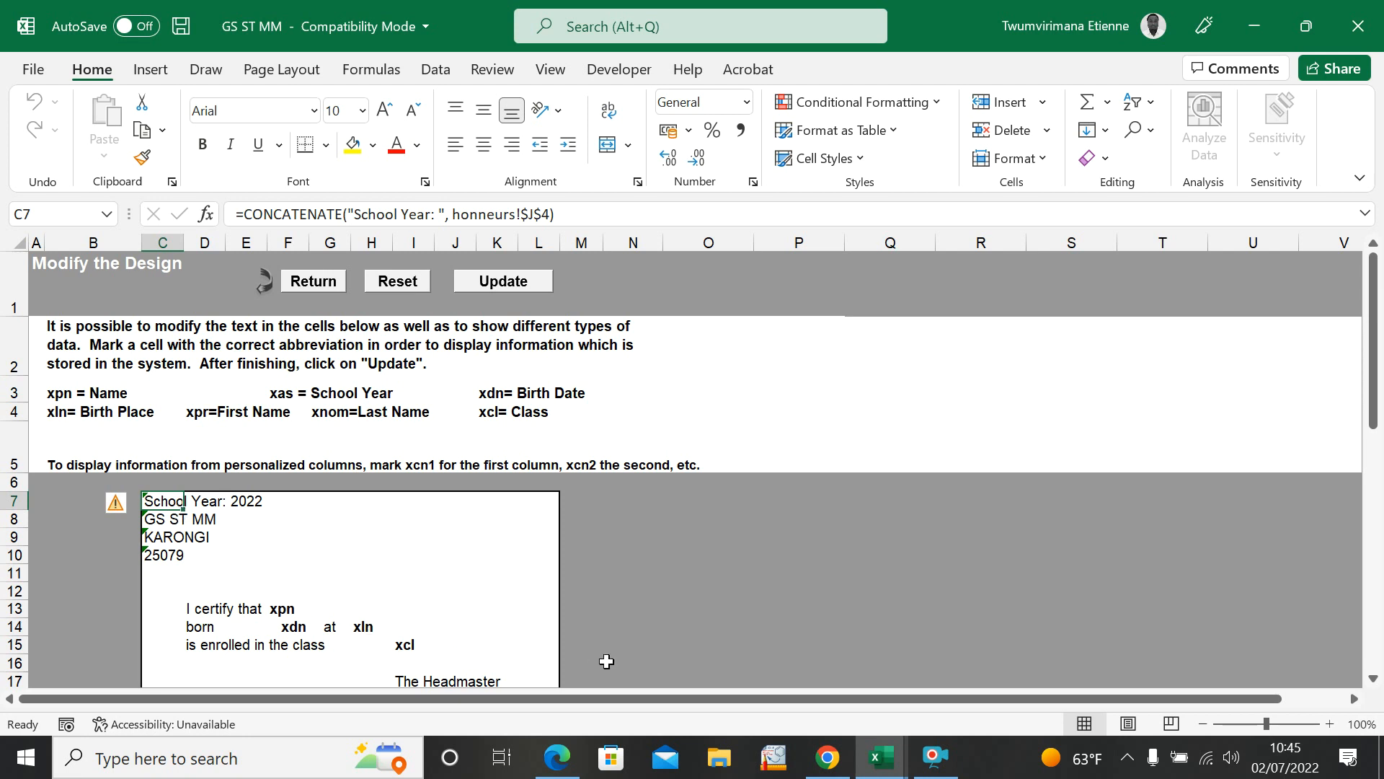
left_click(310, 280)
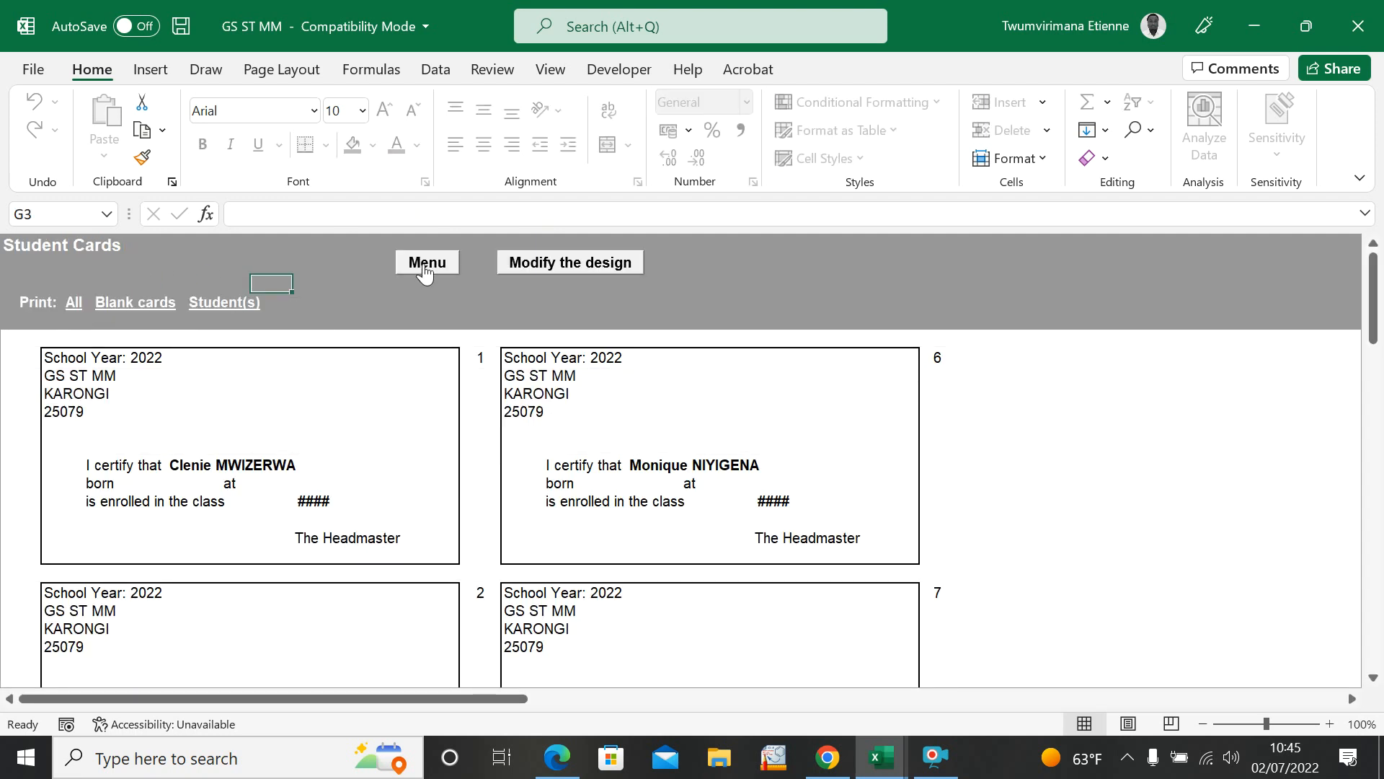
left_click(417, 263)
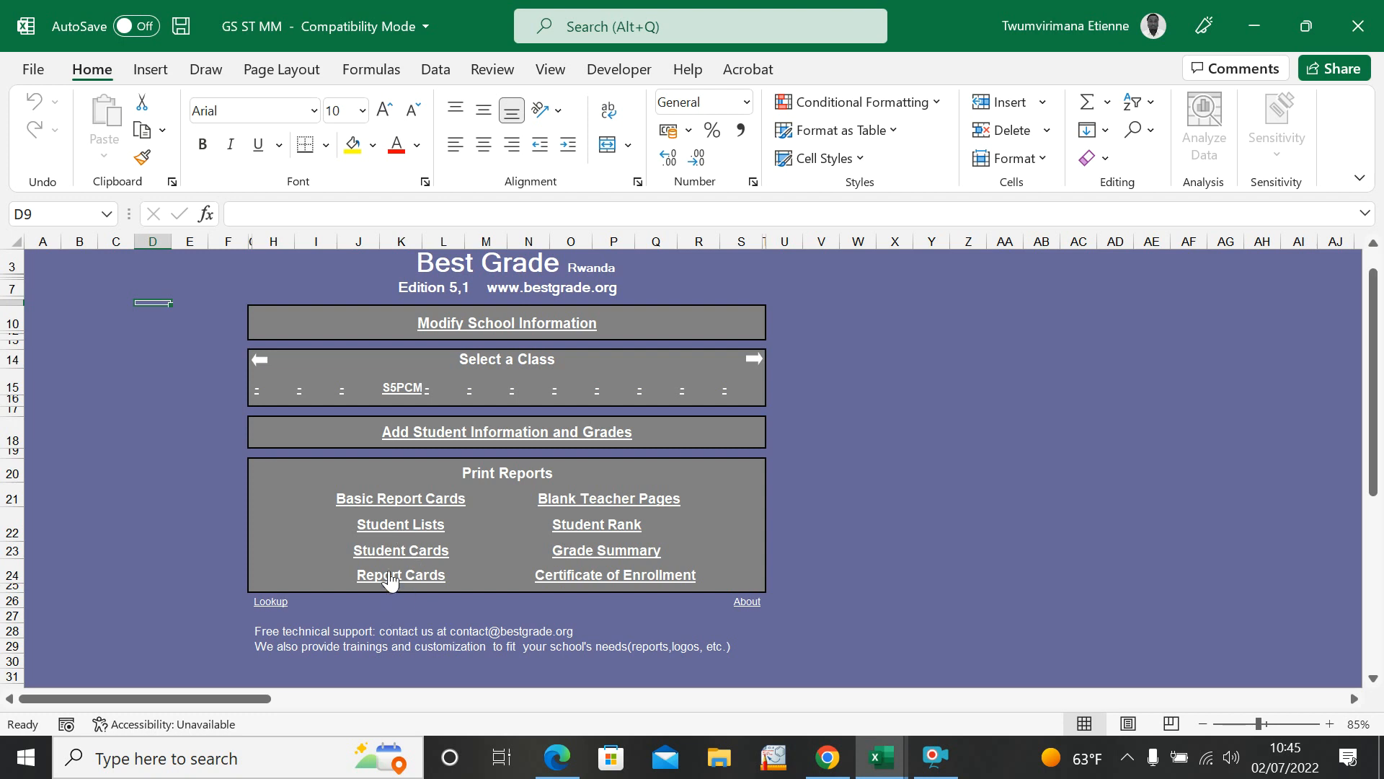
Step: Review the detailed Report Card of student 1 down to its totals and position, and return to the main menu
left_click(401, 575)
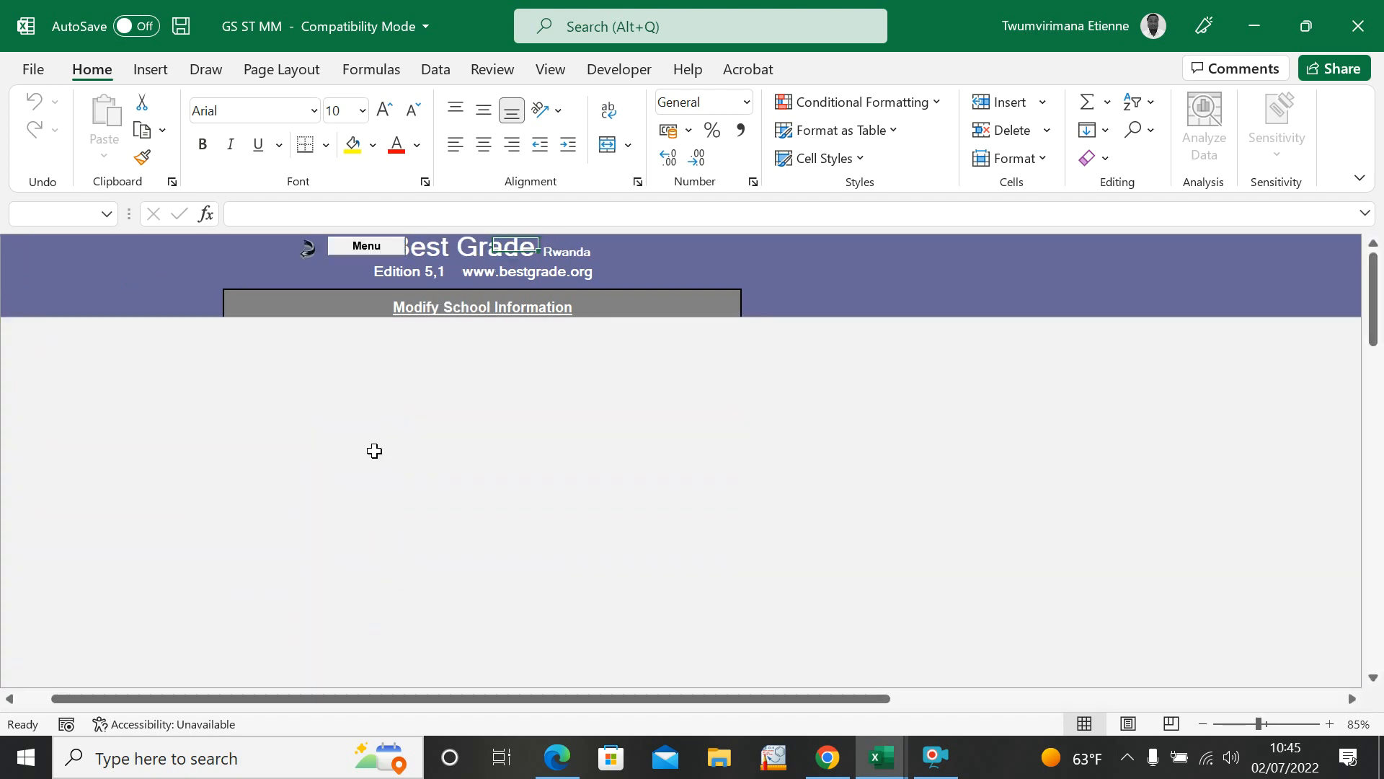
mouse_move(1377, 306)
left_mouse_down()
mouse_move(1377, 546)
mouse_move(1377, 320)
mouse_move(1376, 423)
mouse_move(1377, 389)
mouse_move(1350, 398)
left_mouse_up()
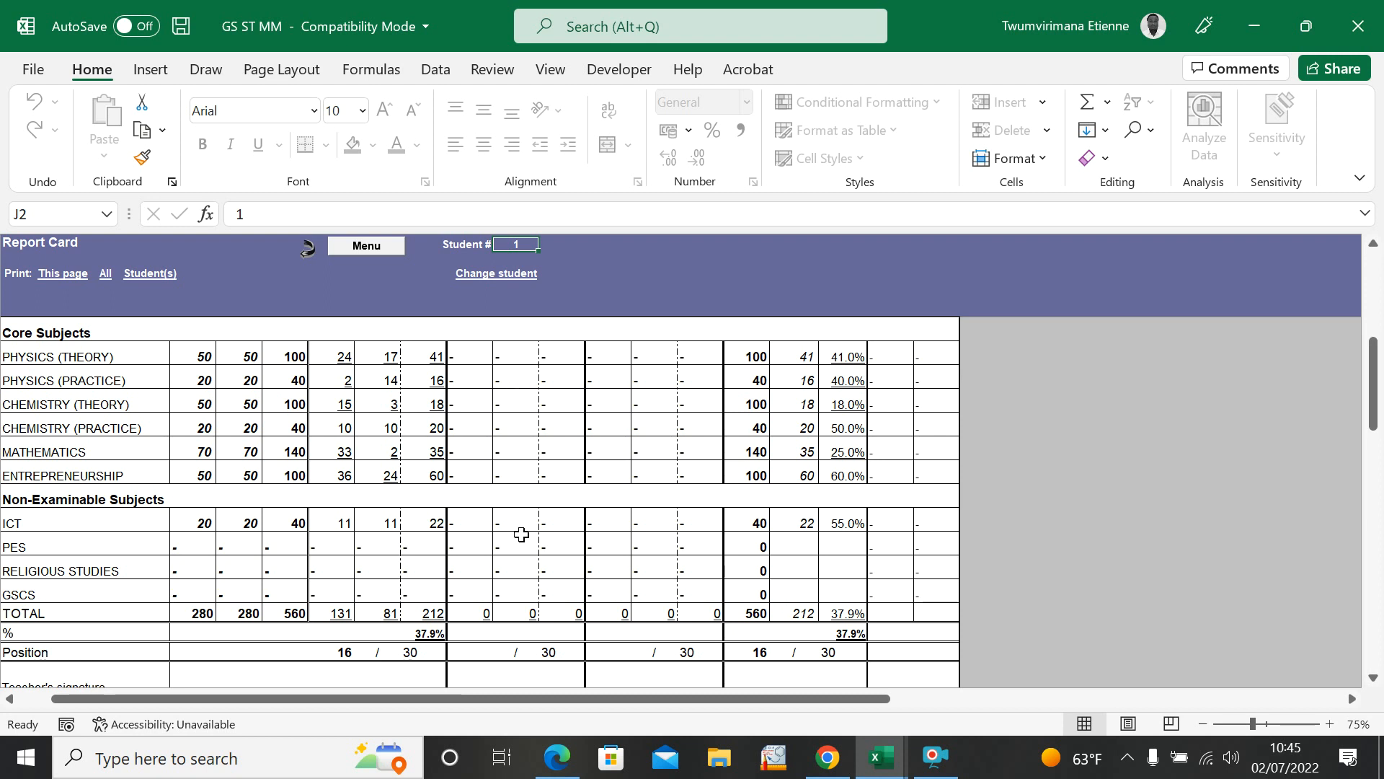
left_click(154, 209)
left_click(375, 250)
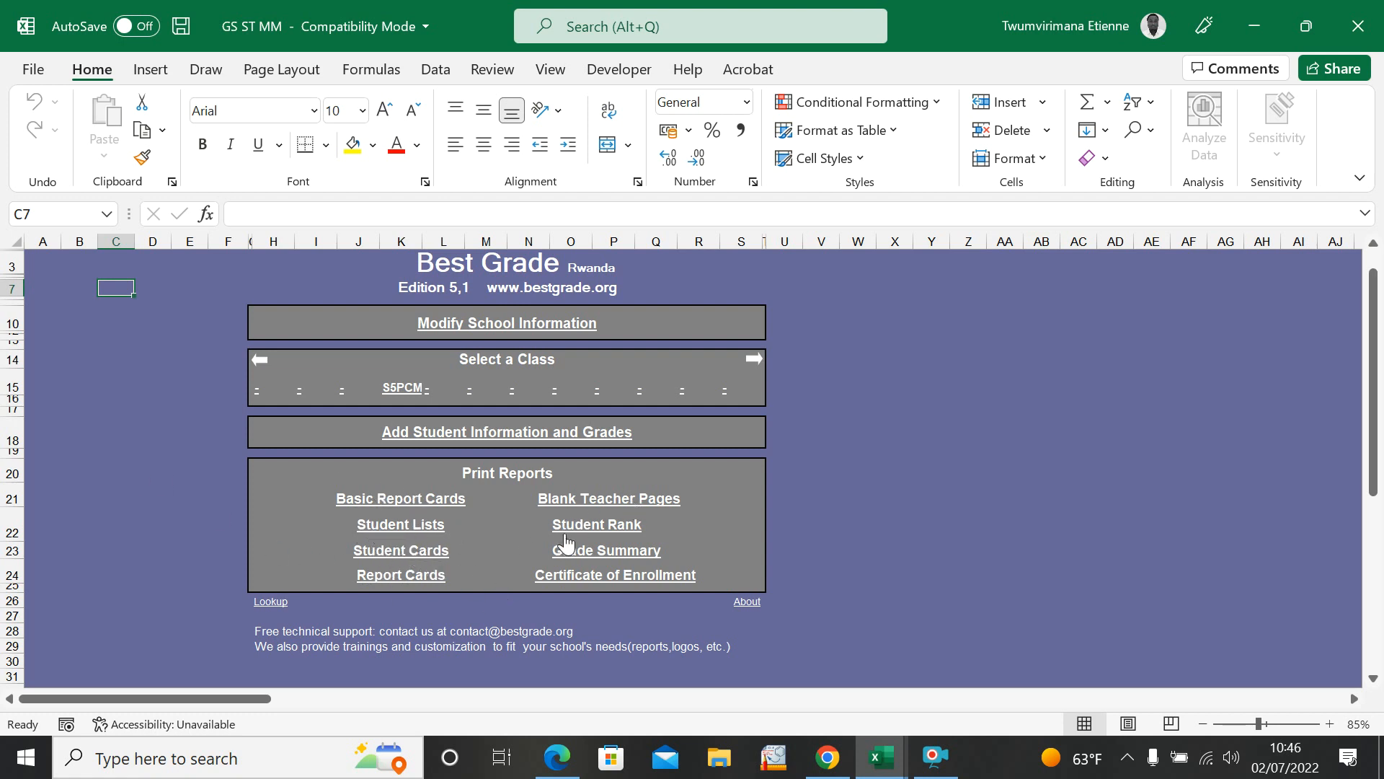
Step: Review the Blank Teacher Pages report with its student list and empty exercise and exam columns, and return to the menu
left_click(605, 505)
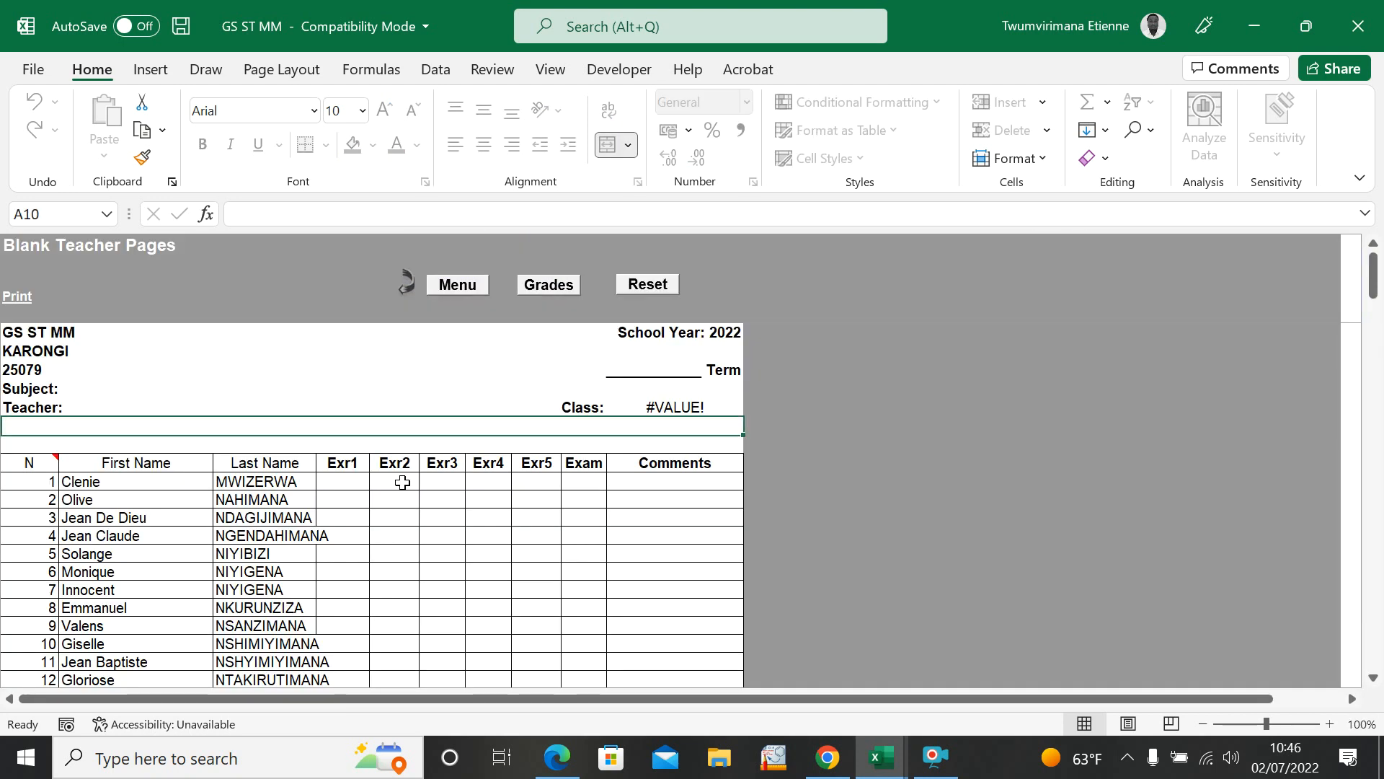
scroll(490, 503, "down", 10)
scroll(489, 503, "up", 10)
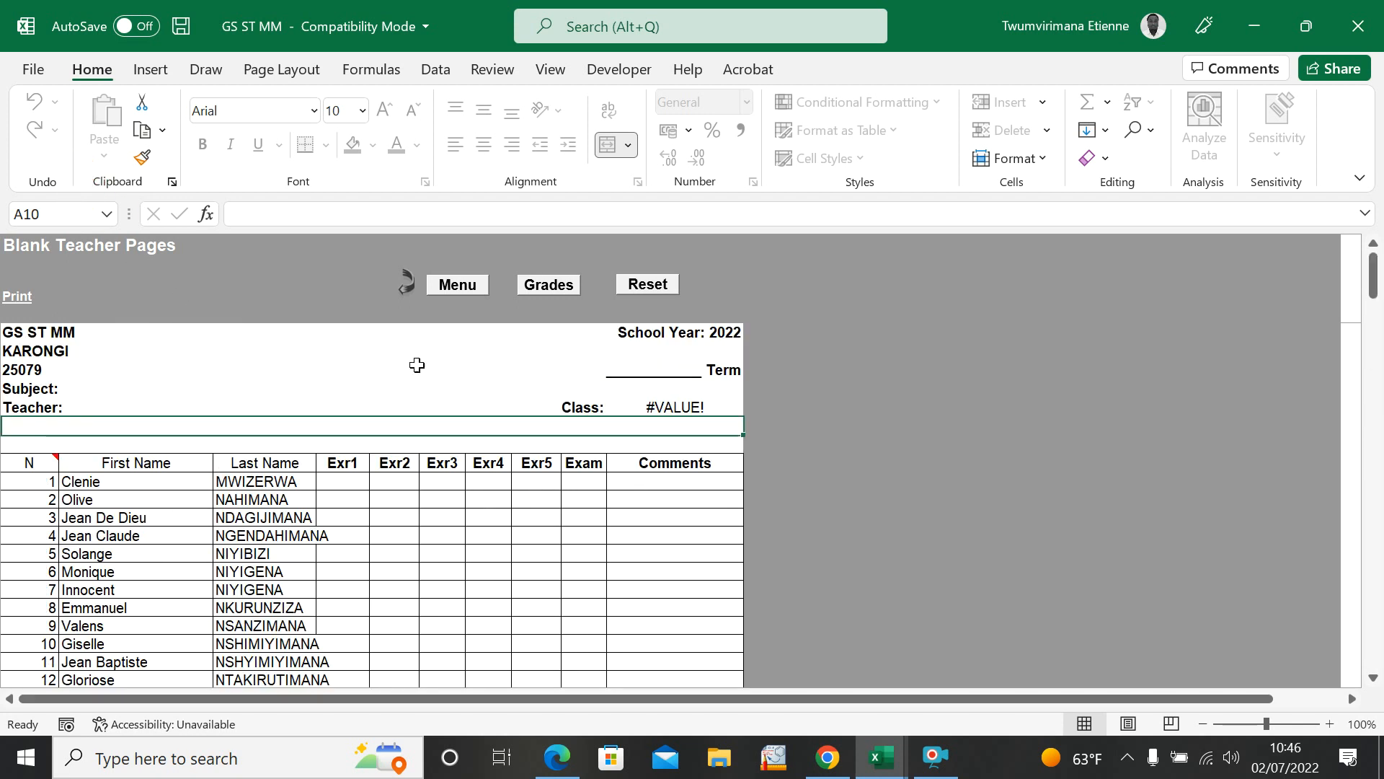
left_click(476, 292)
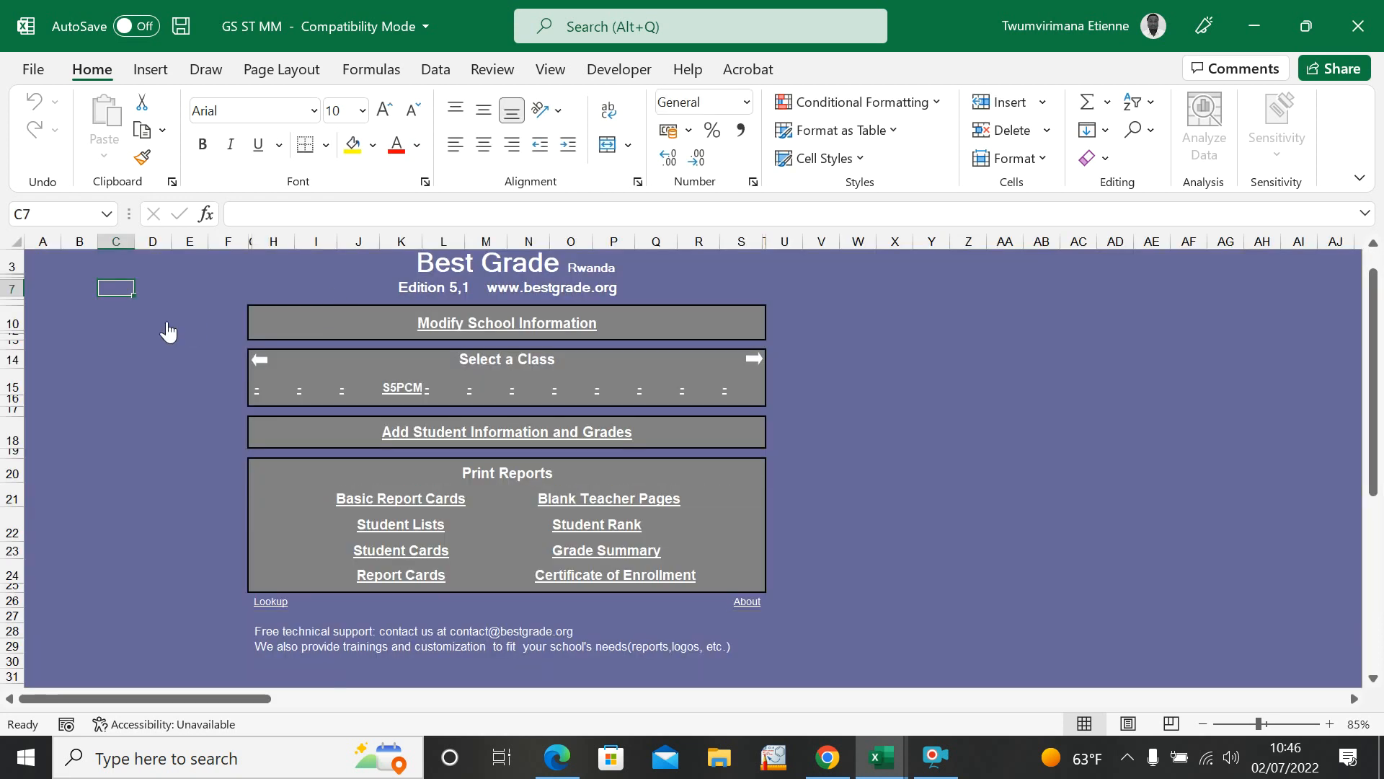
Step: Review the Student Rank report for the 2nd Term and the 1st Term, and return to the menu
left_click(589, 532)
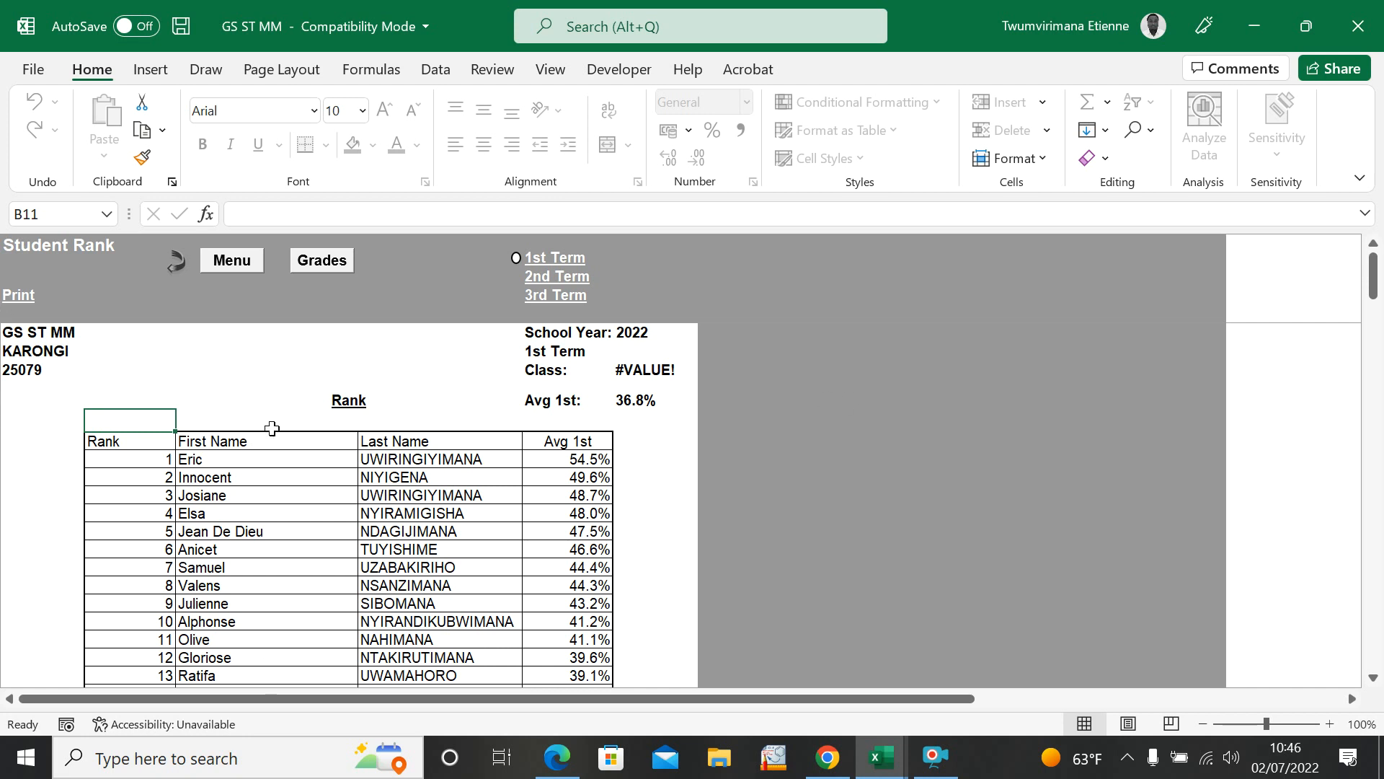
left_click(534, 278)
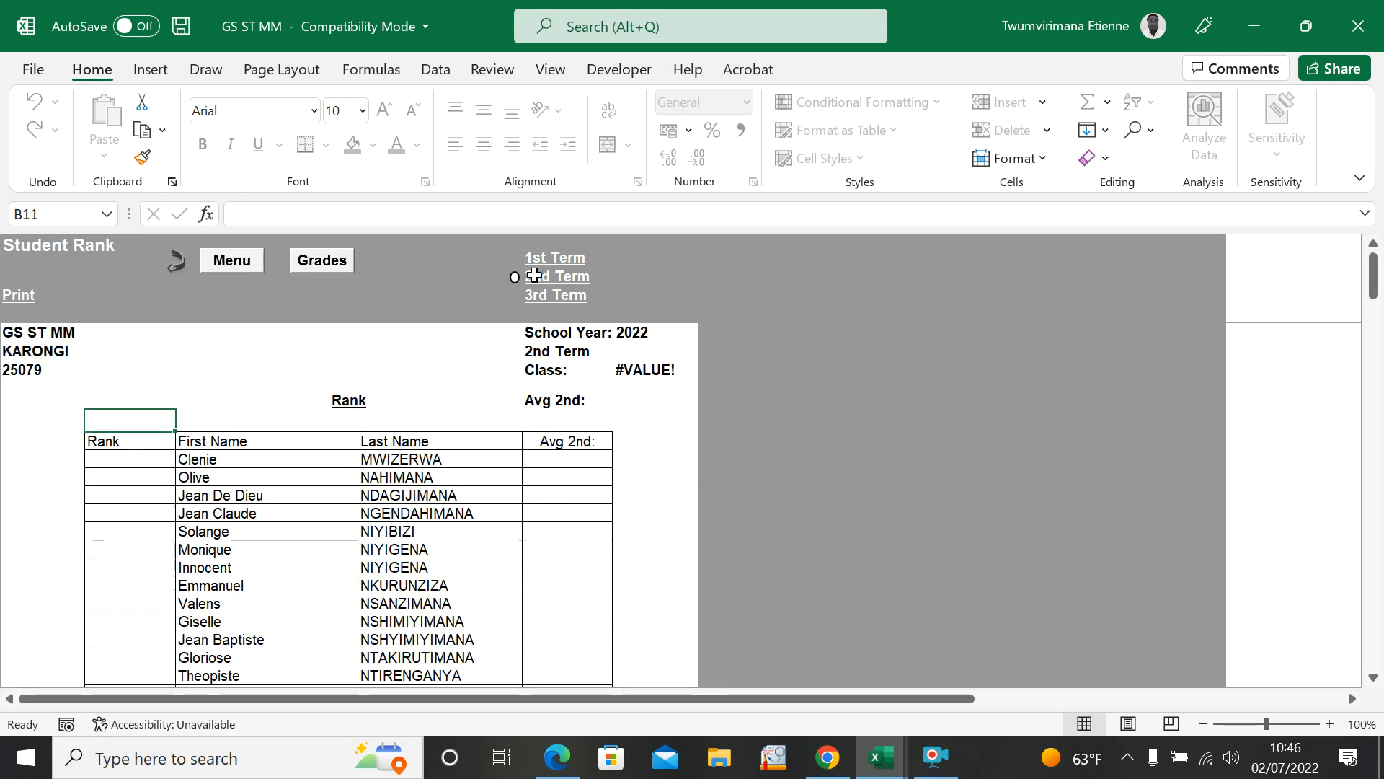
left_click(537, 257)
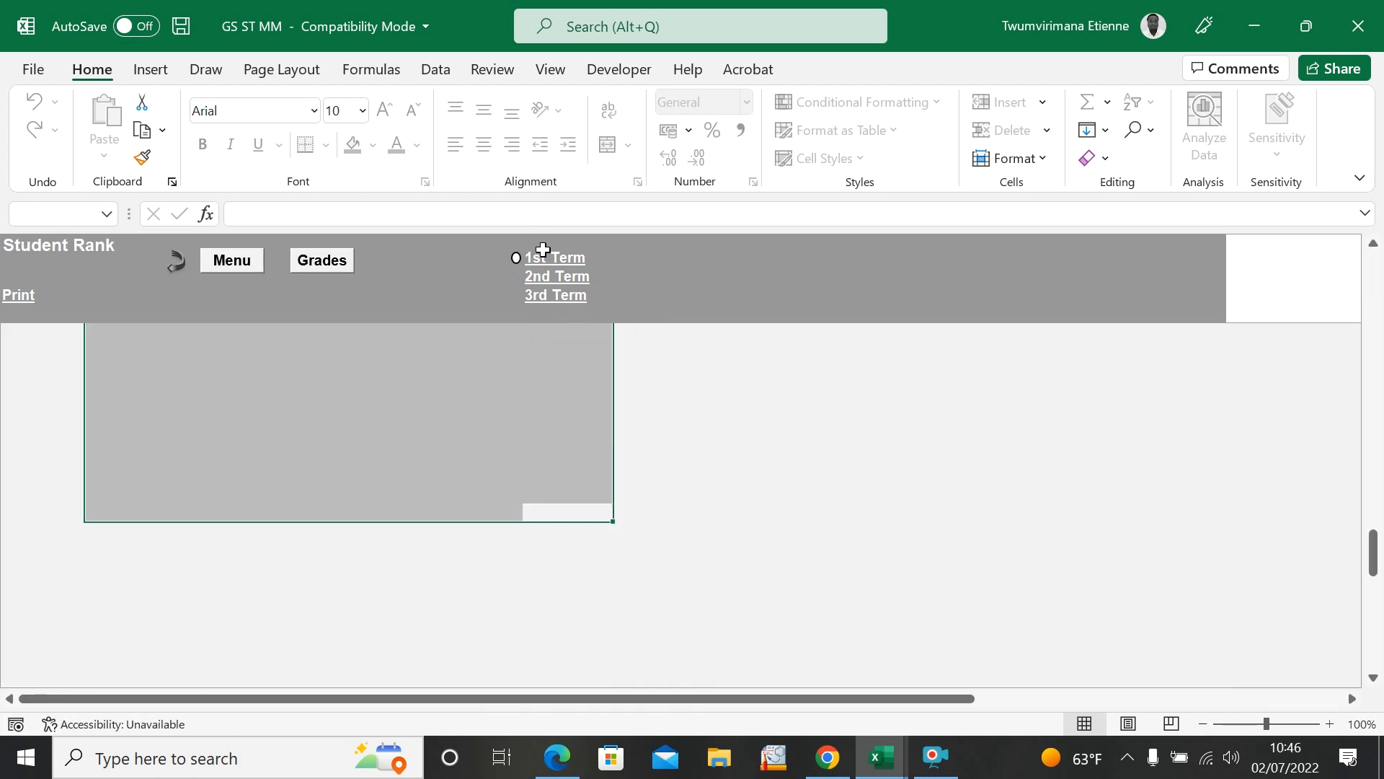
left_click(218, 470)
left_click(229, 460)
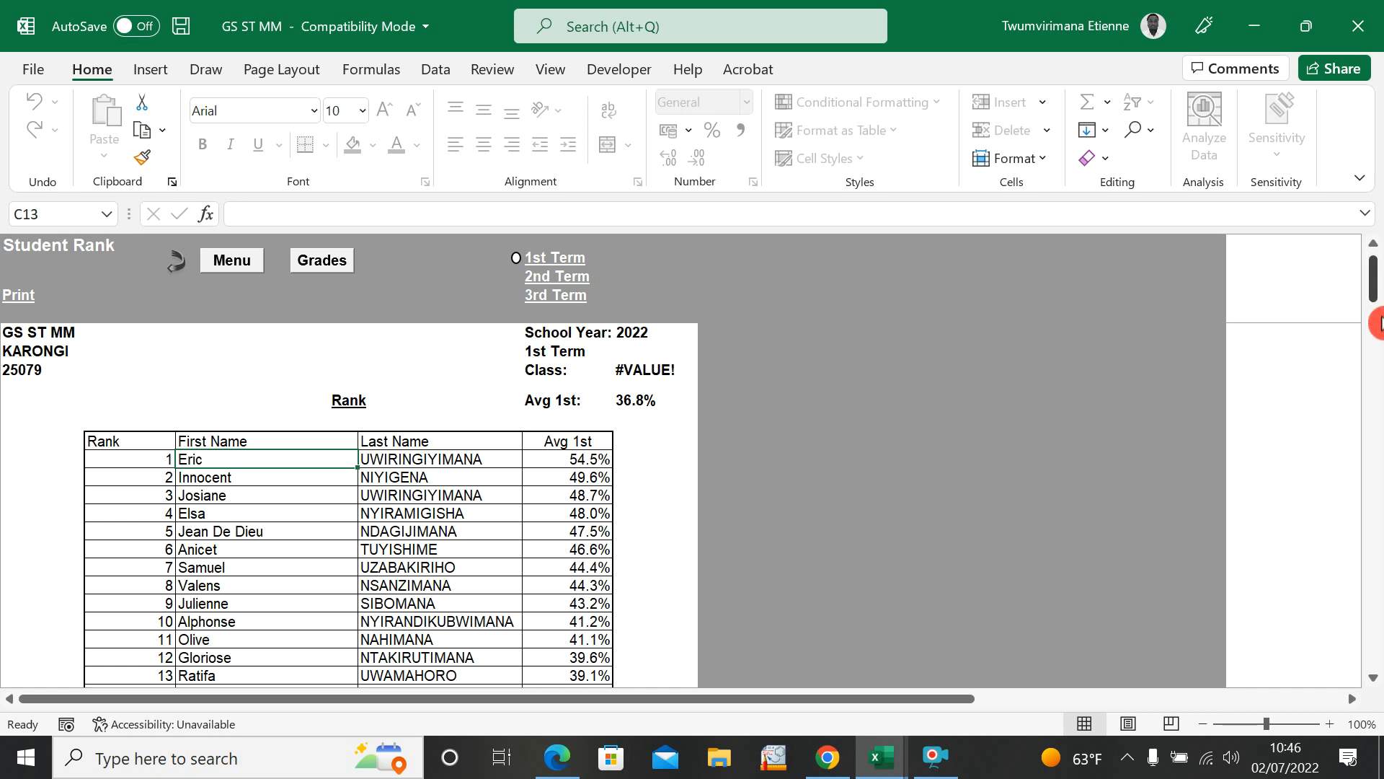
left_click(1377, 355)
left_click_drag(1378, 398, 1379, 284)
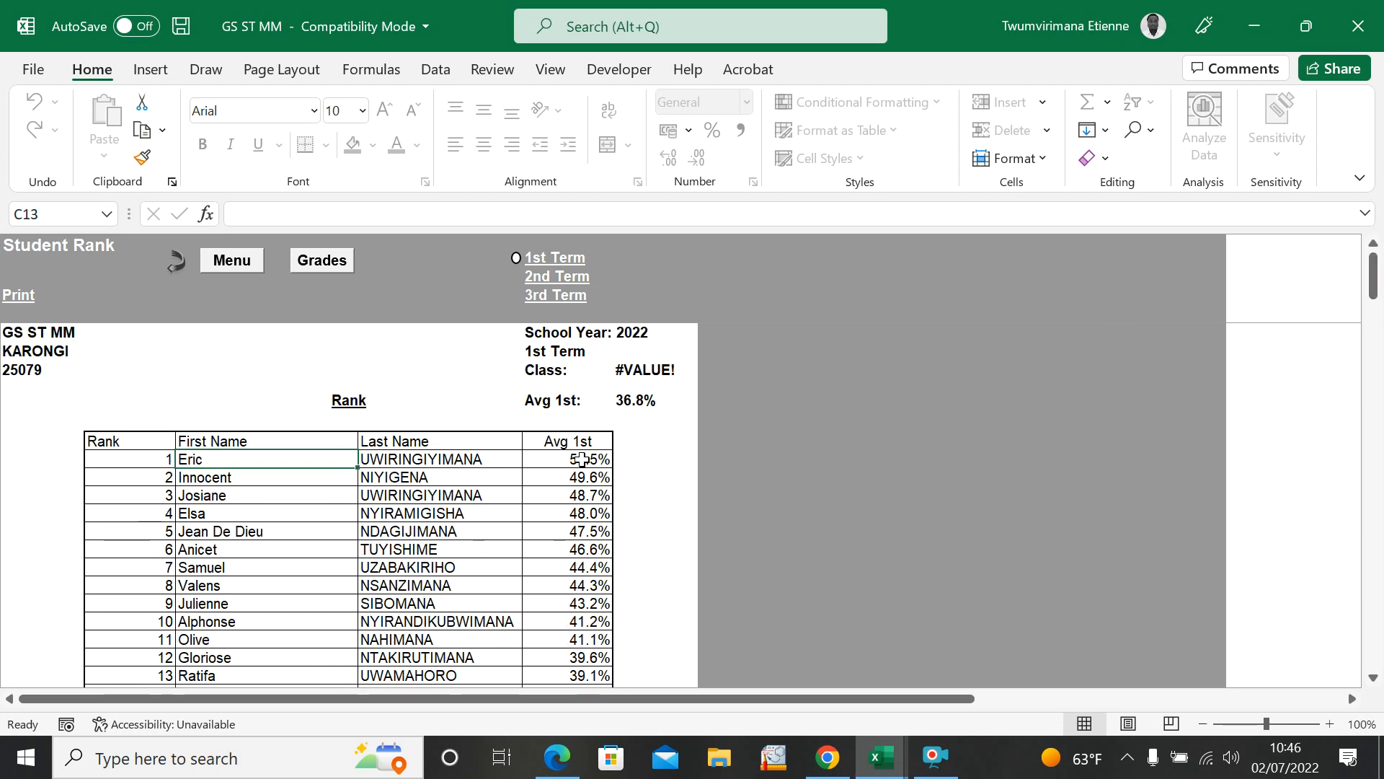
left_click(423, 463)
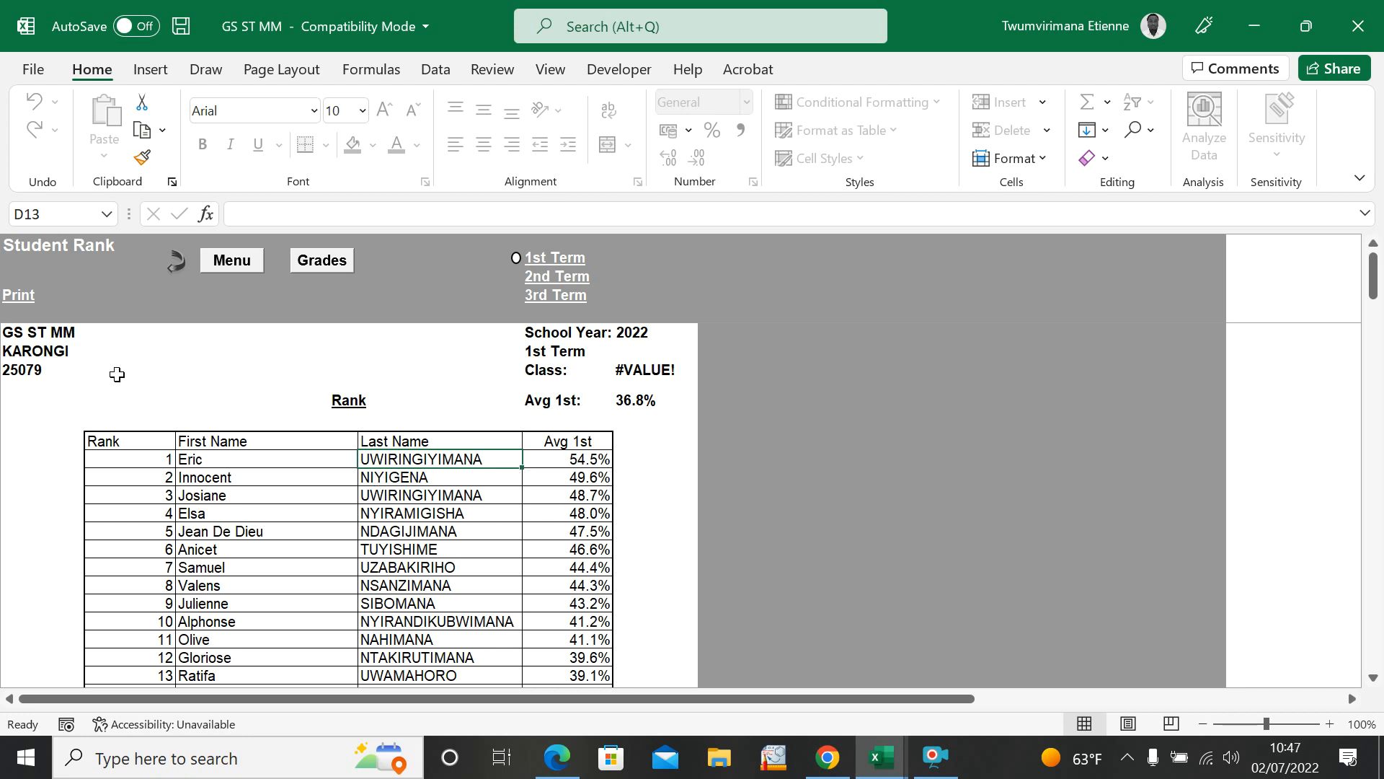
left_click(228, 263)
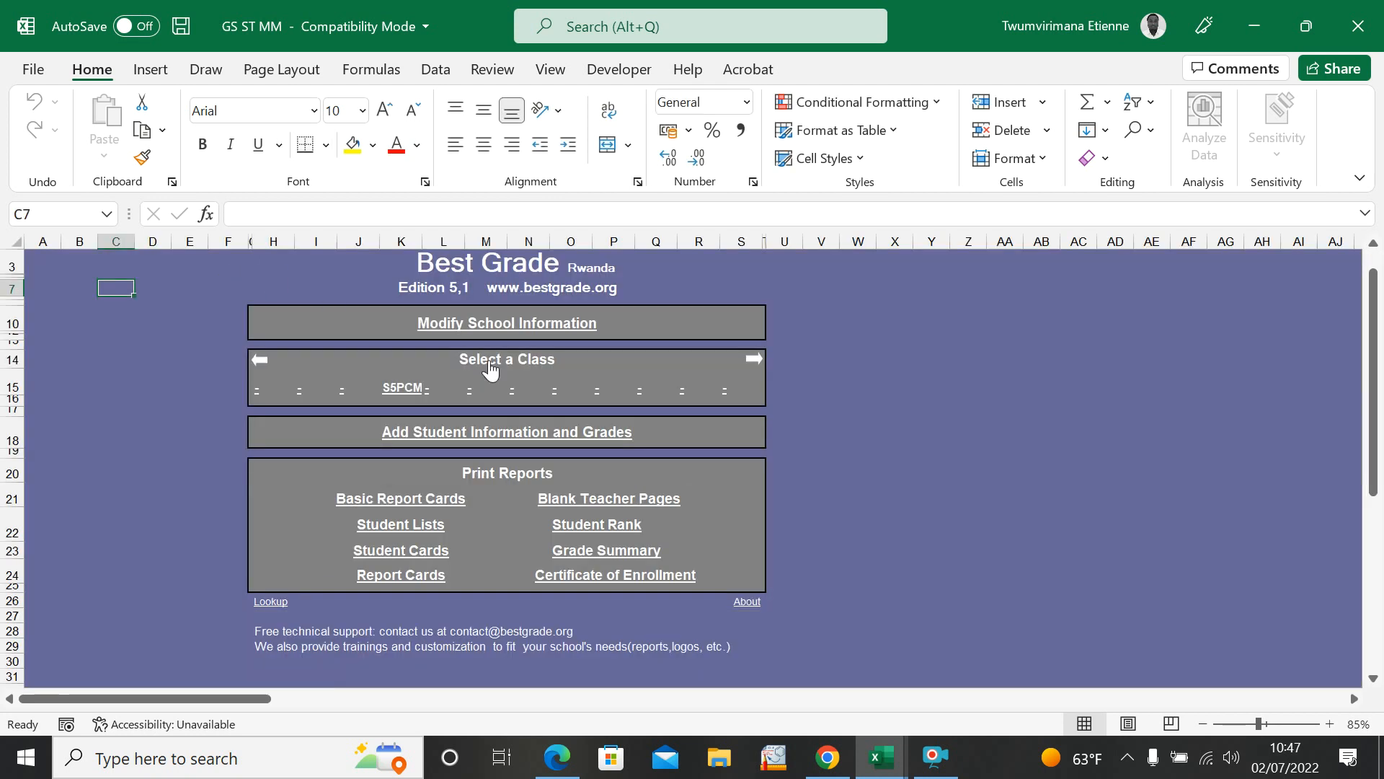
Step: View the Grade Summary report of test and exam marks by subject, and return to the menu
left_click(595, 555)
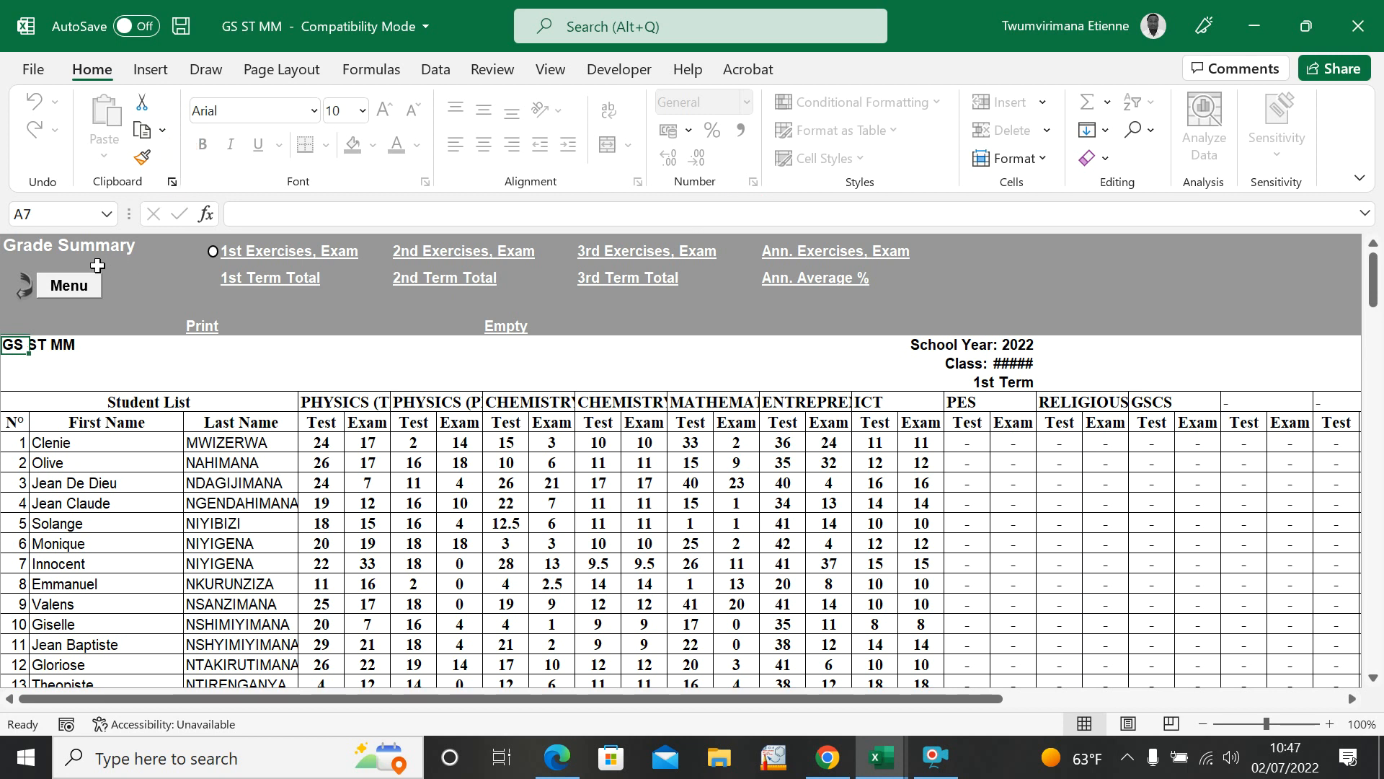
left_click(71, 287)
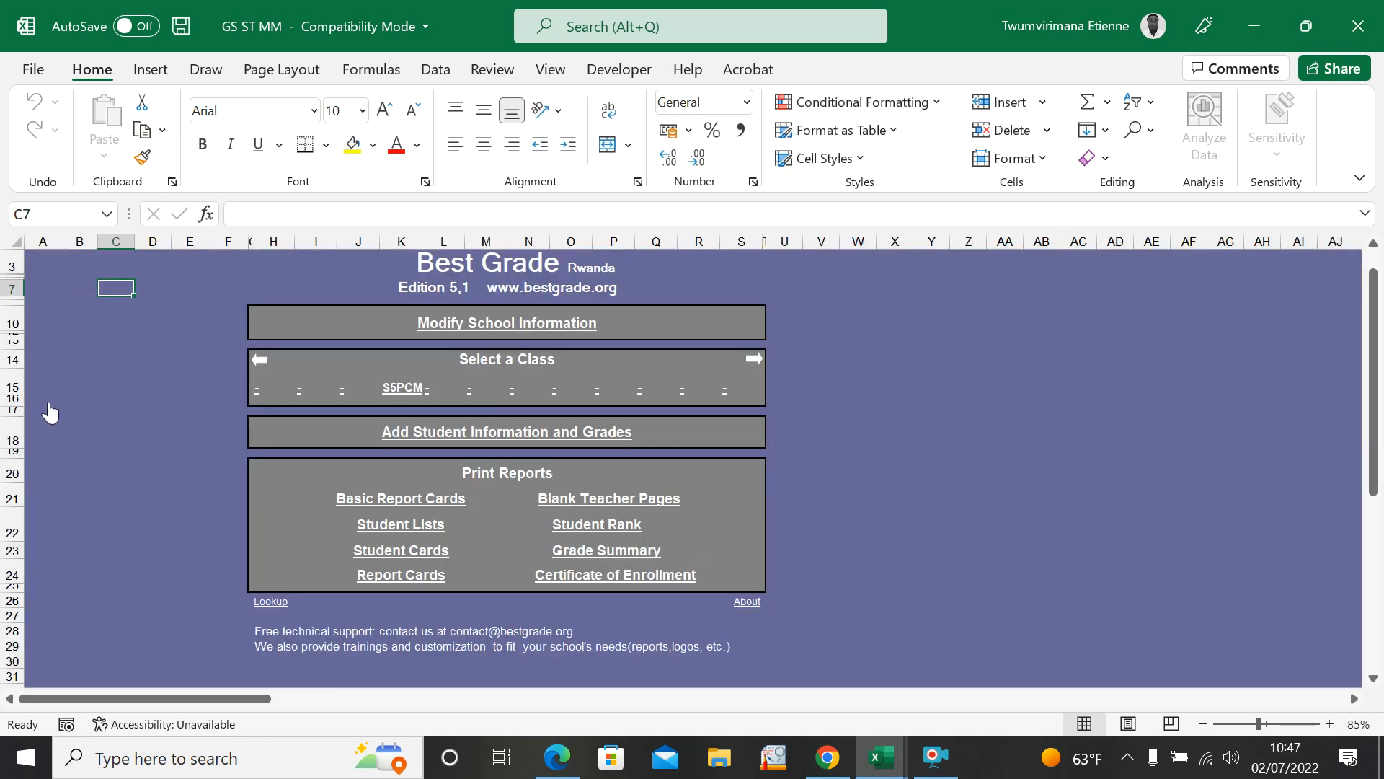
Step: In the school information, add the classes P1 and S4PCM in the two cells before S5PCM
left_click(516, 338)
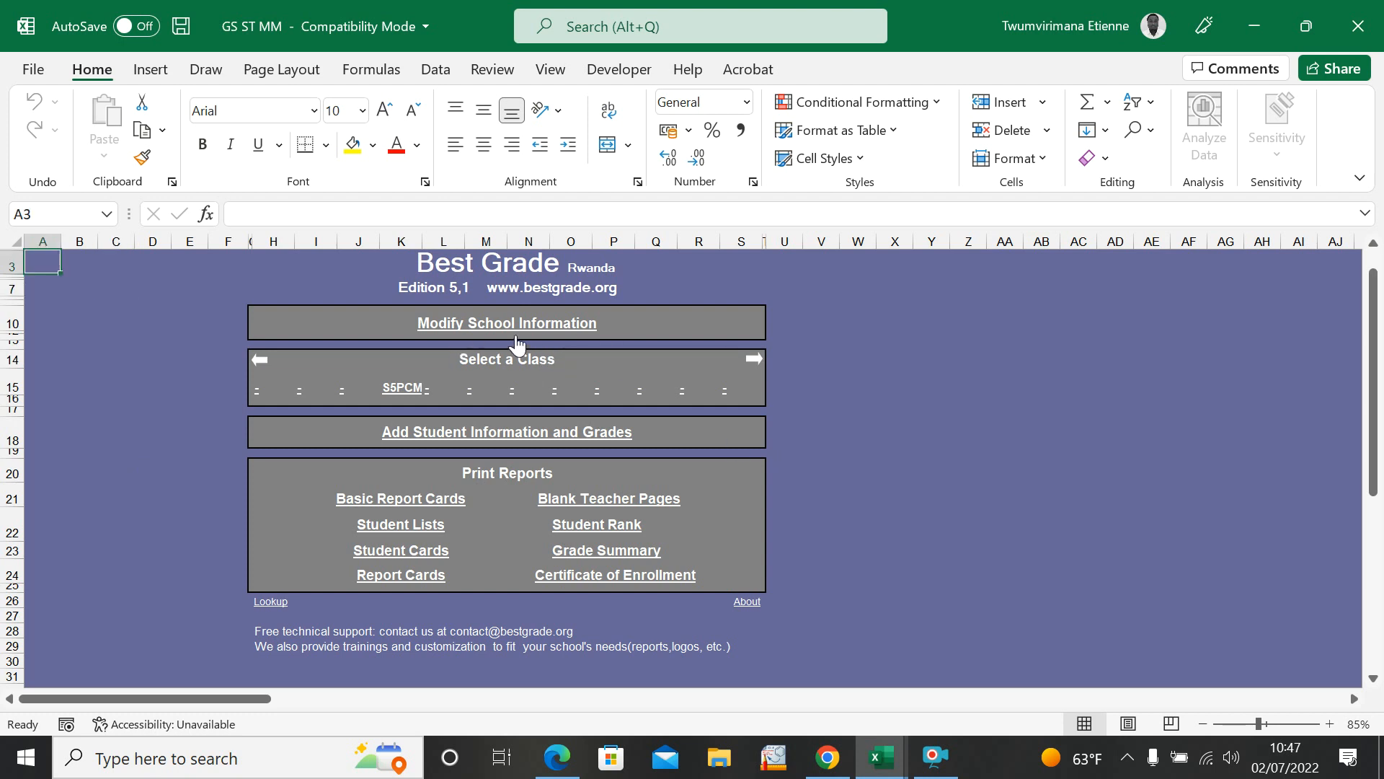
left_click(504, 324)
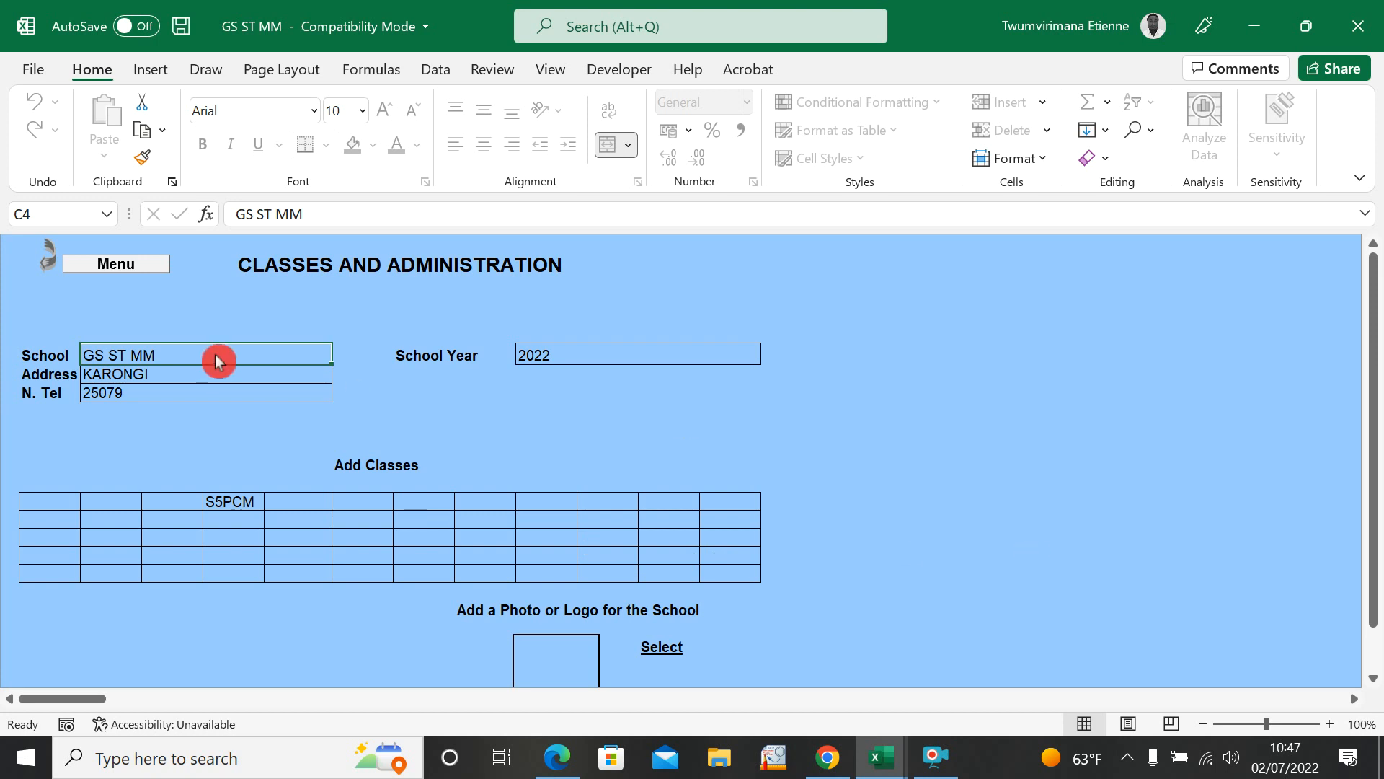
left_click(225, 498)
left_click(291, 499)
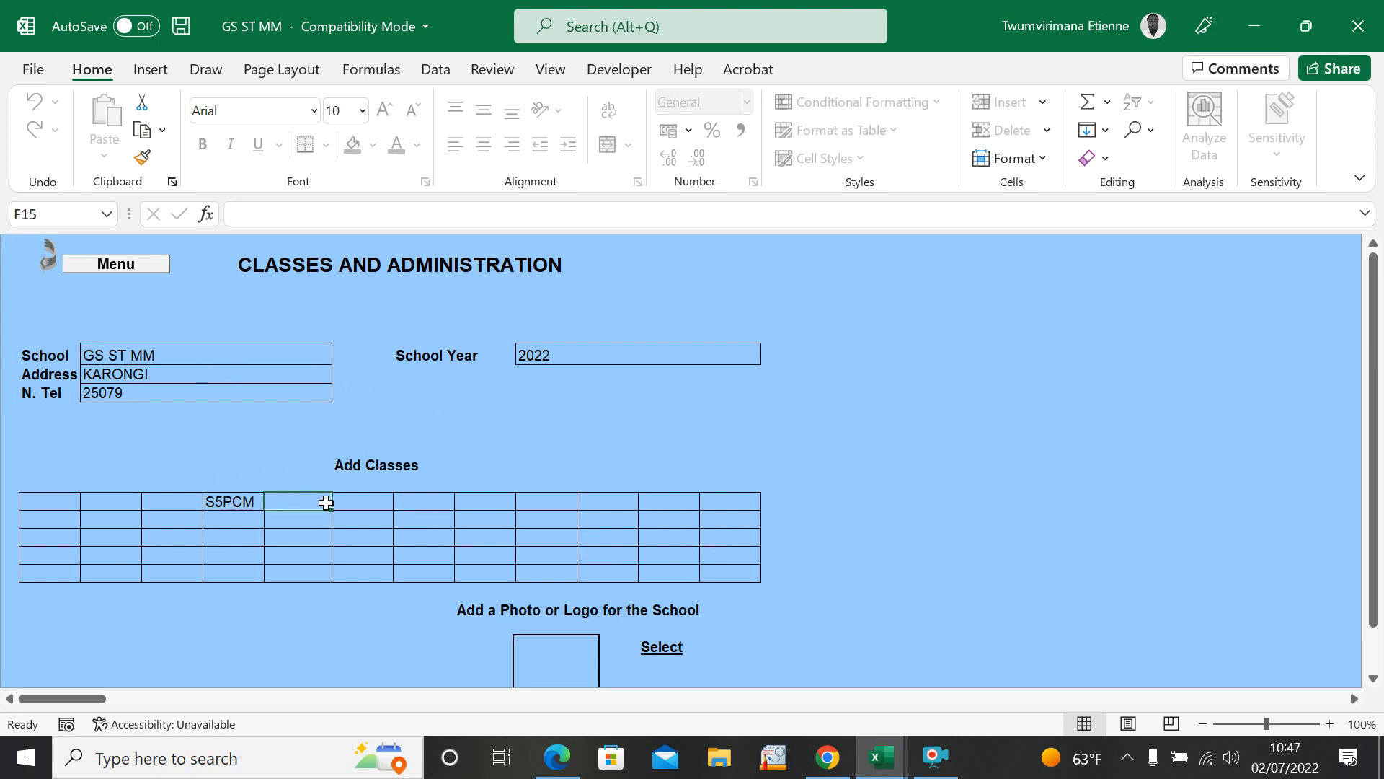
left_click(116, 501)
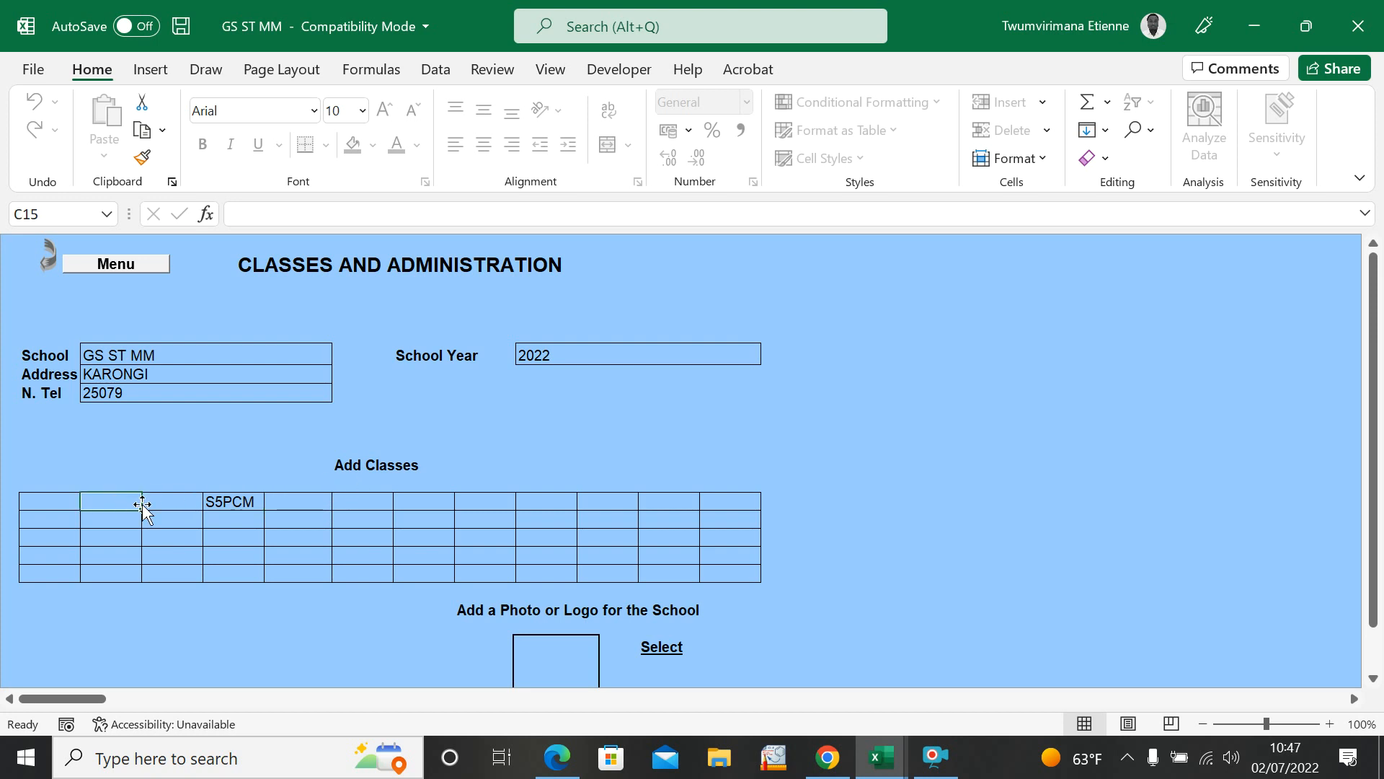
type("P1")
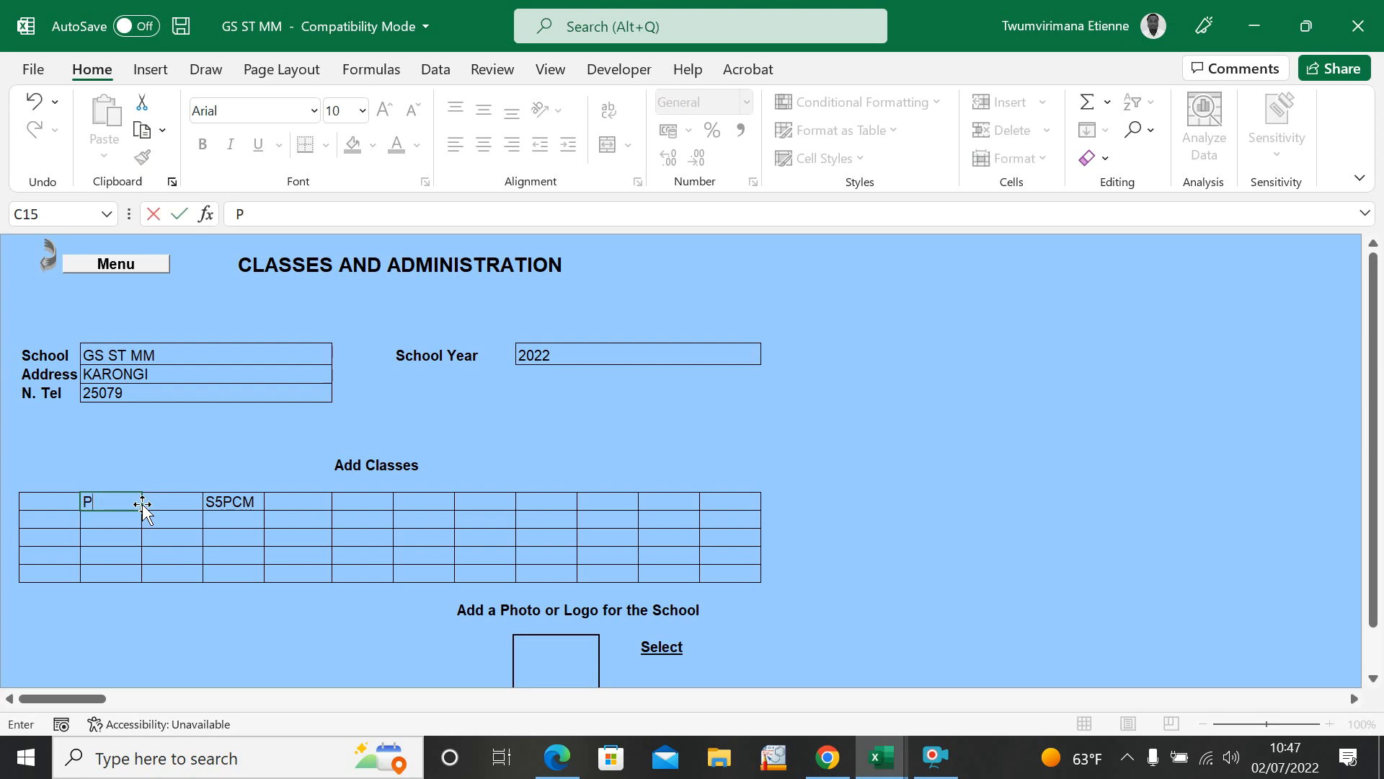
left_click(183, 505)
type("S4PCM")
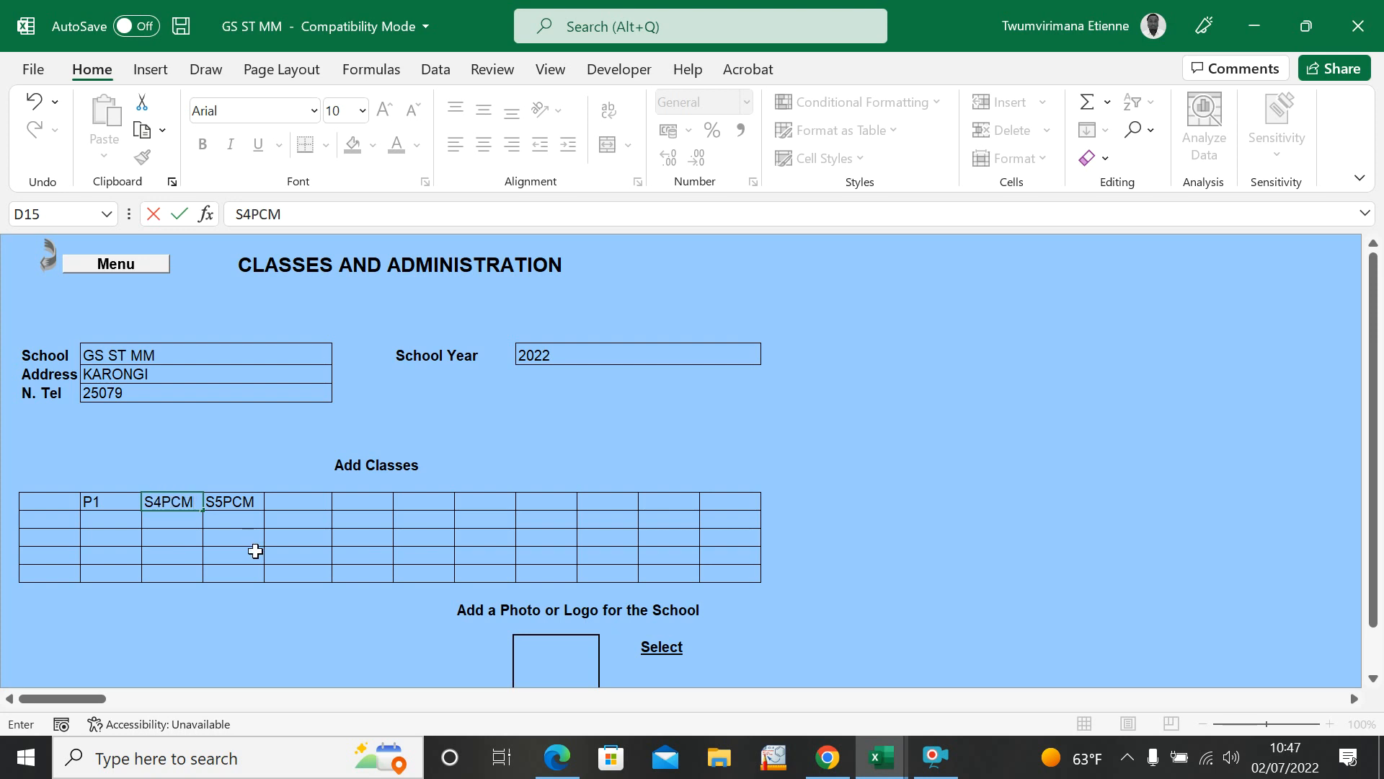
left_click(317, 521)
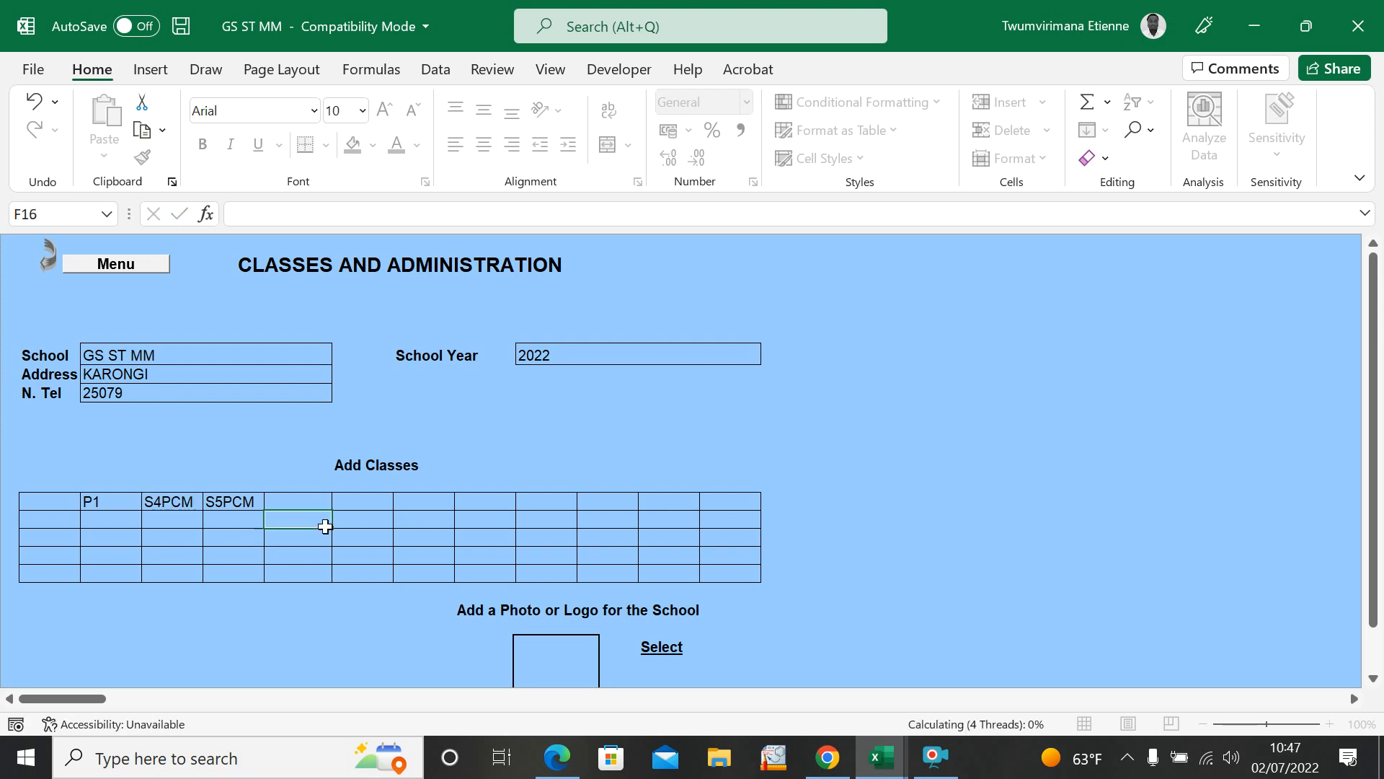
Step: Add the class S6BCG three columns after S5PCM in the class table, save the workbook and return to the menu
left_click(287, 501)
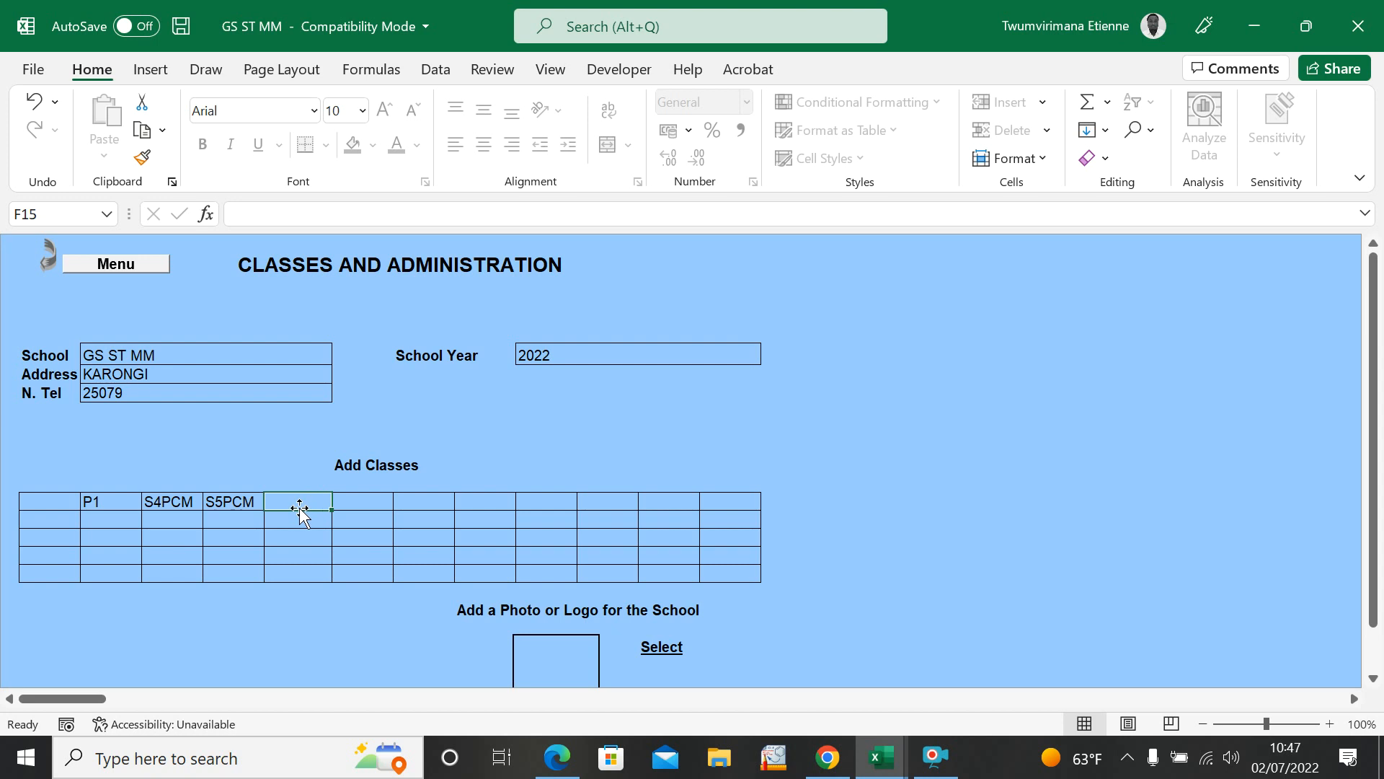
type("2")
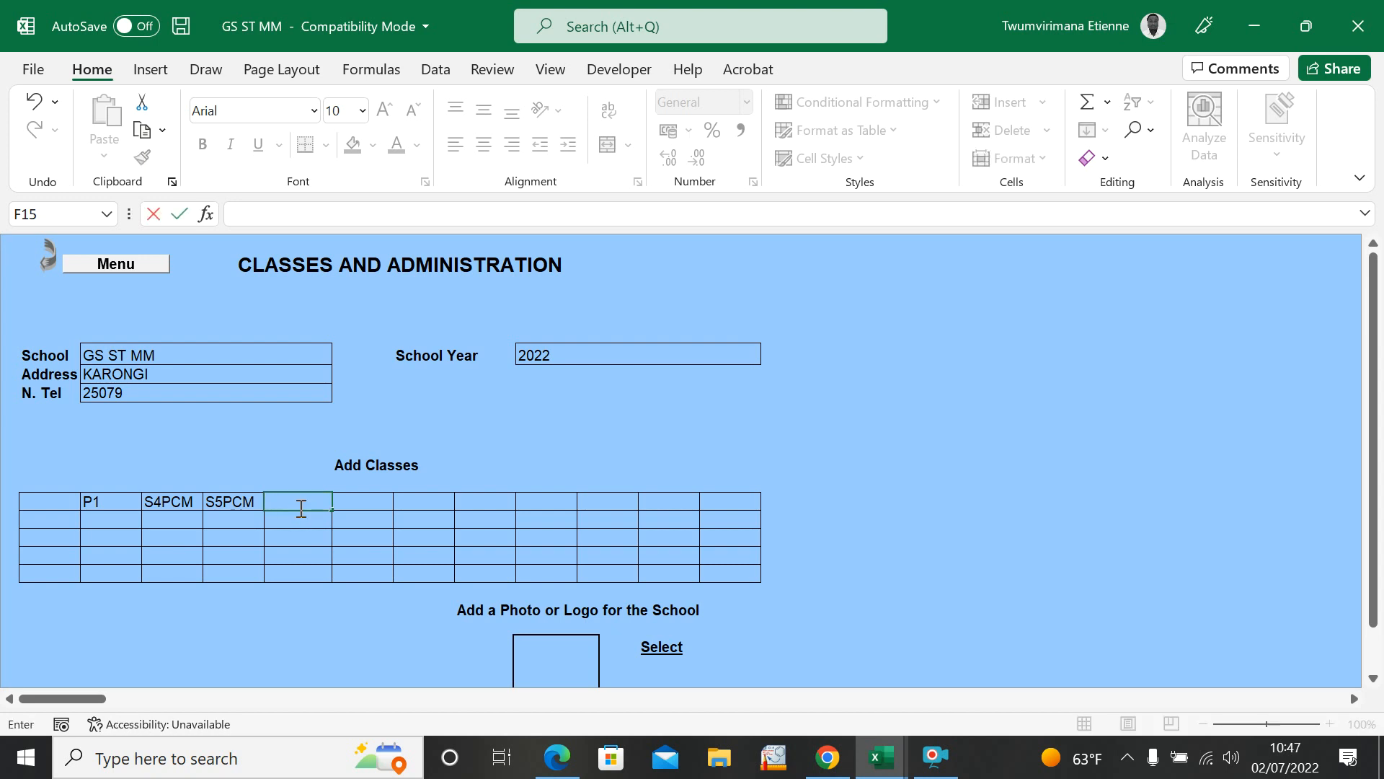
left_click(401, 500)
type("S6BCG")
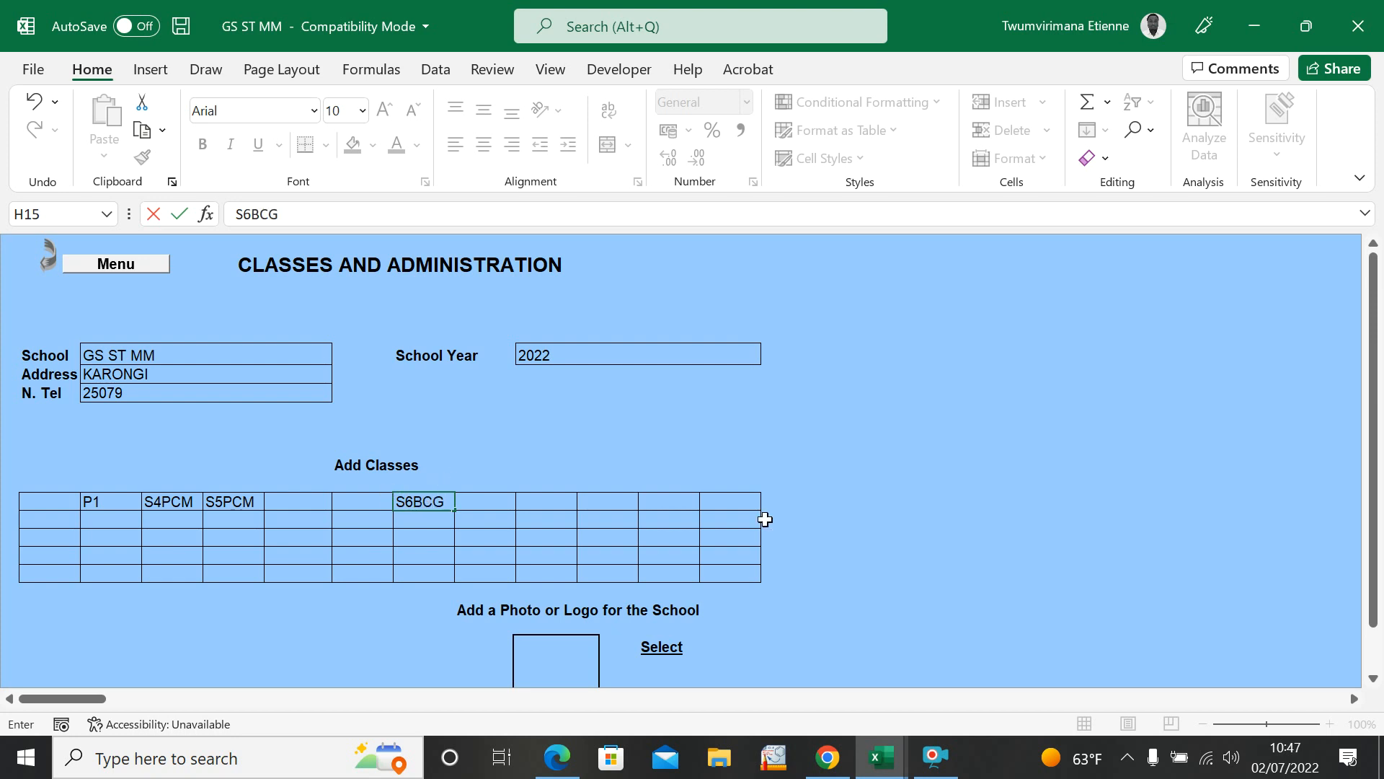
left_click(844, 448)
left_click(180, 30)
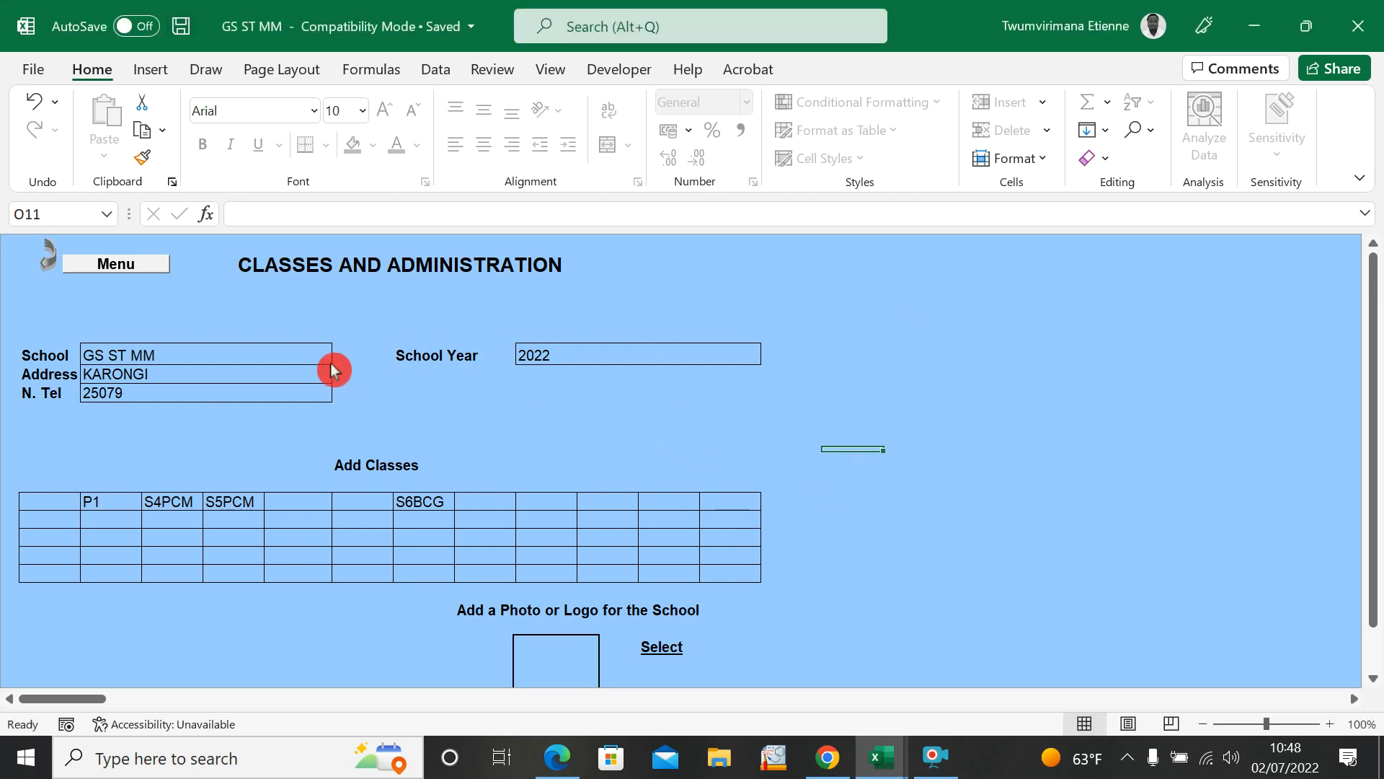
left_click(145, 272)
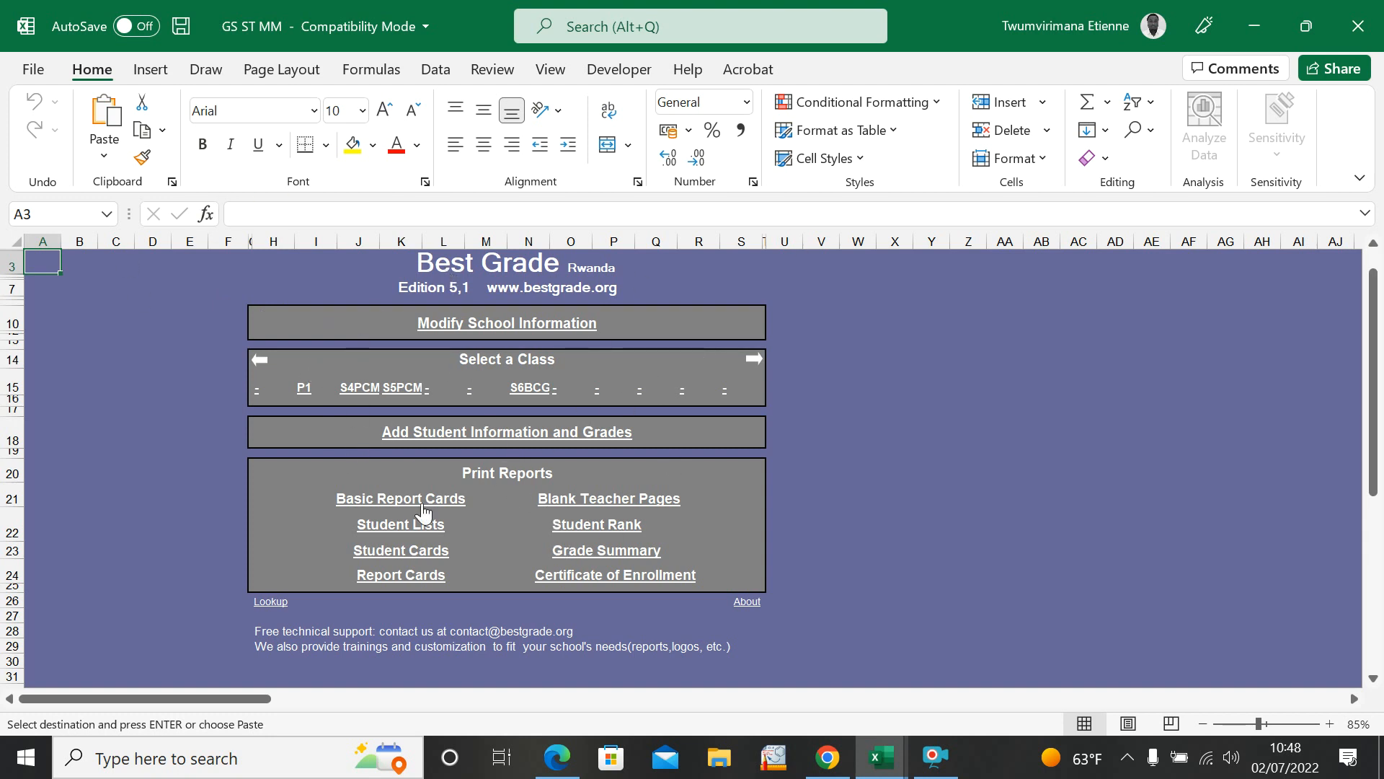
Step: View the current student information and grades page and the one for class S5PCM, returning to the menu
left_click(451, 432)
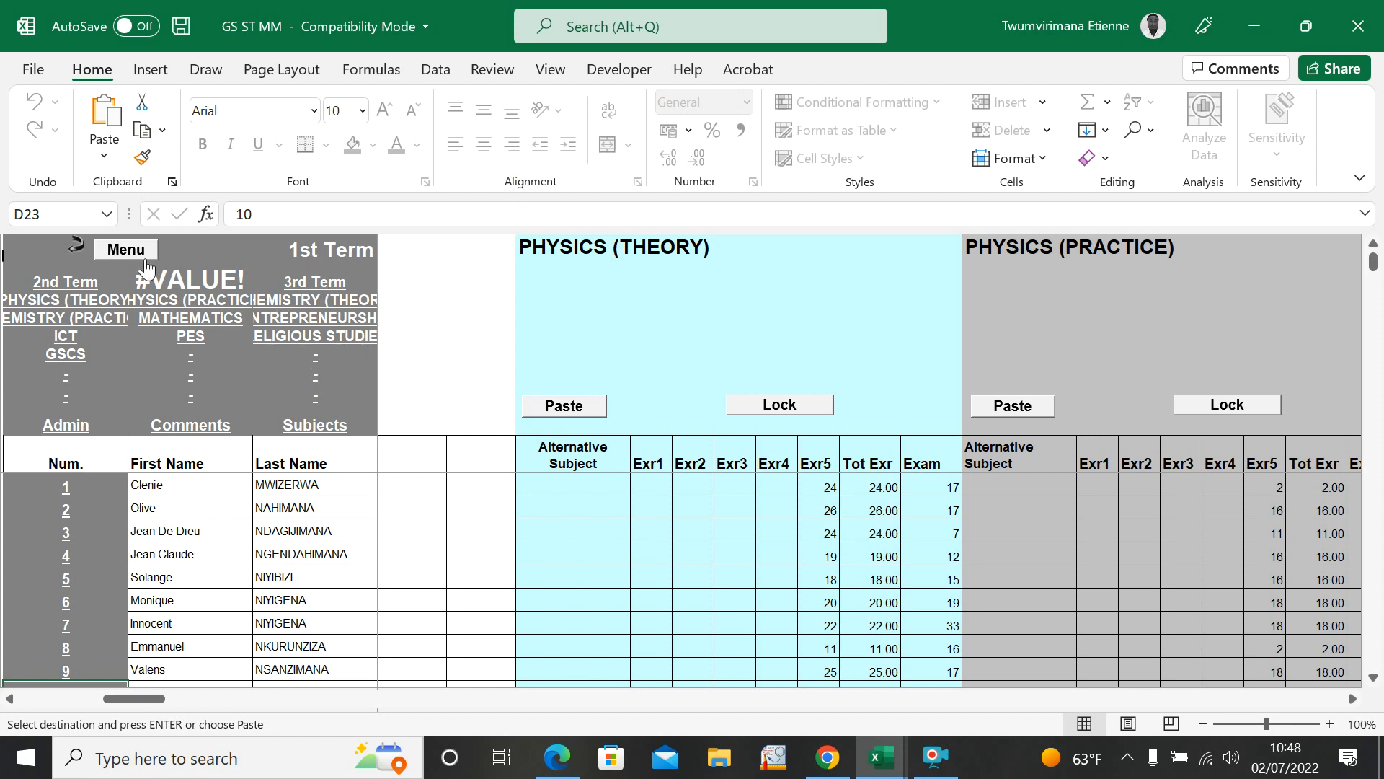
left_click(126, 250)
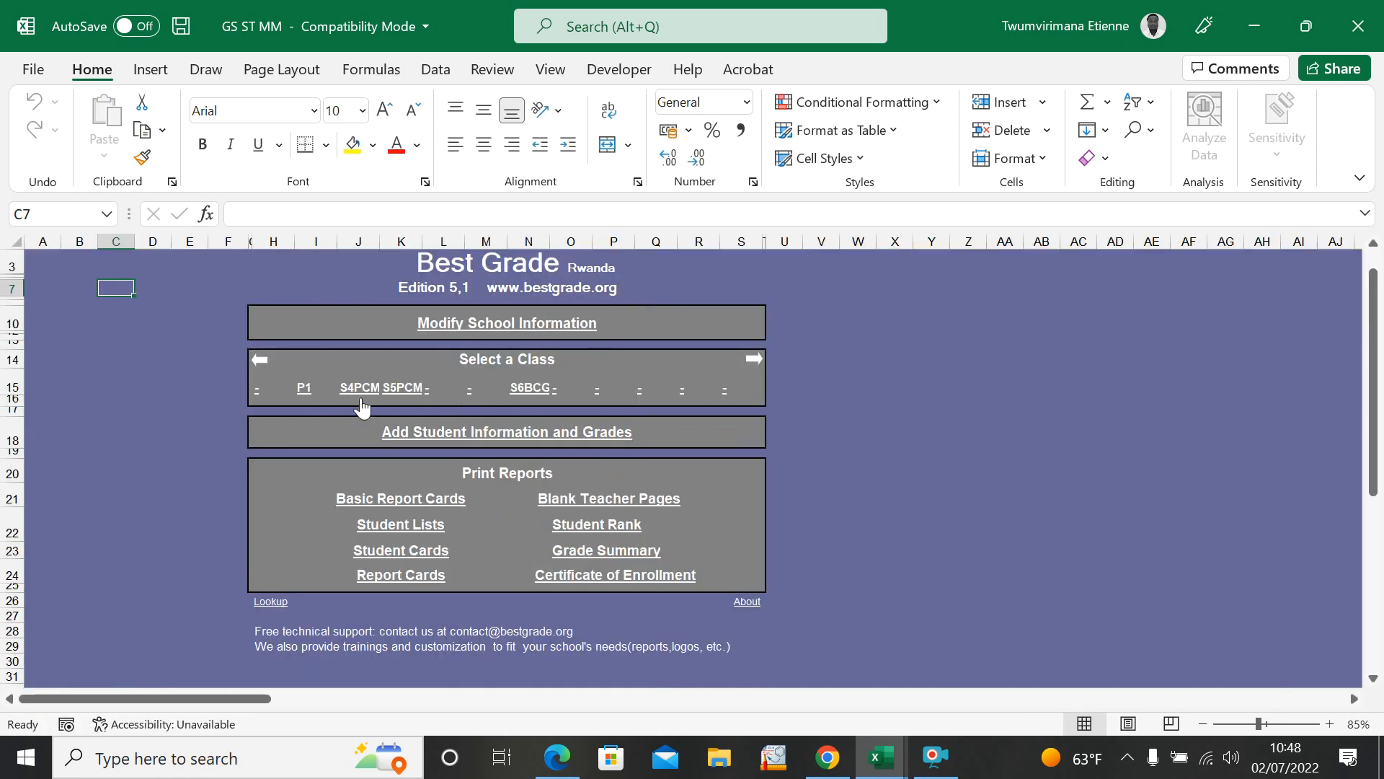
left_click(404, 388)
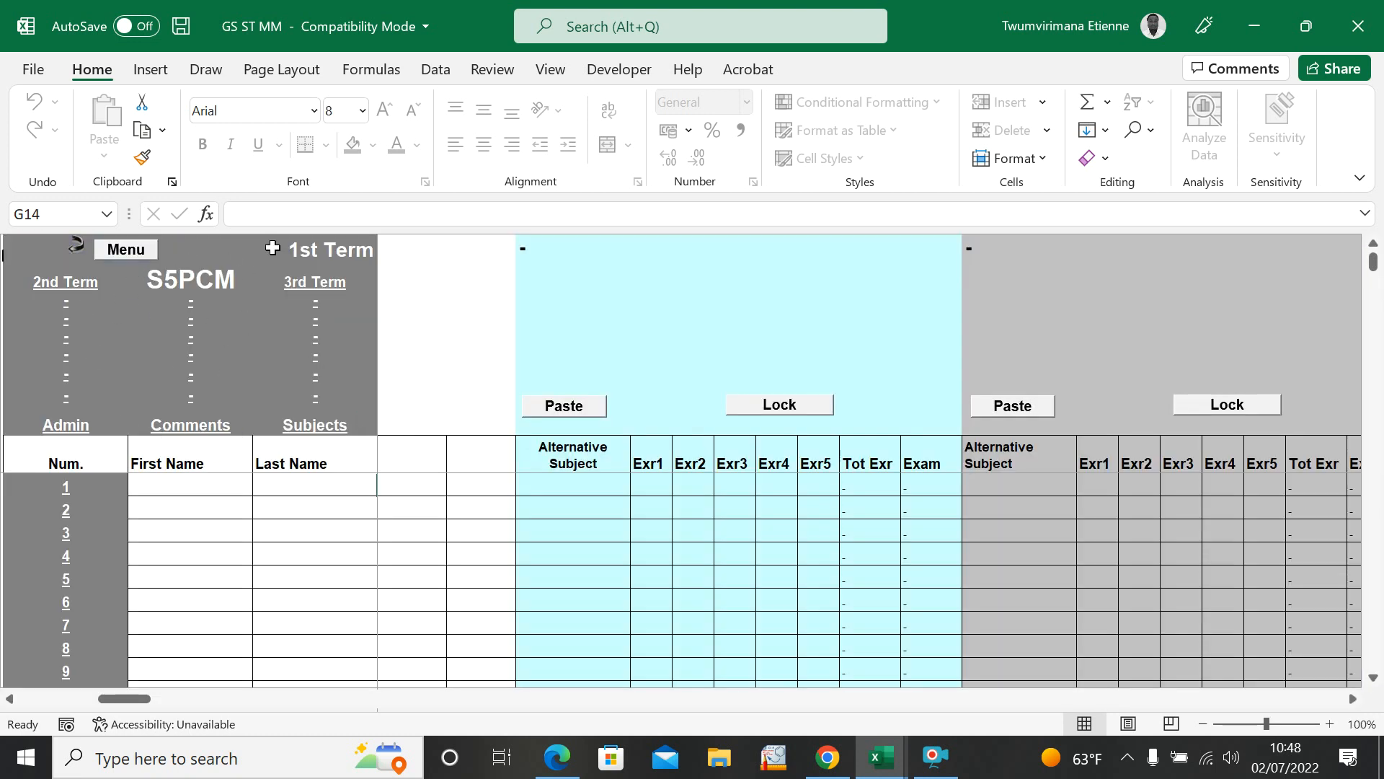
left_click(124, 249)
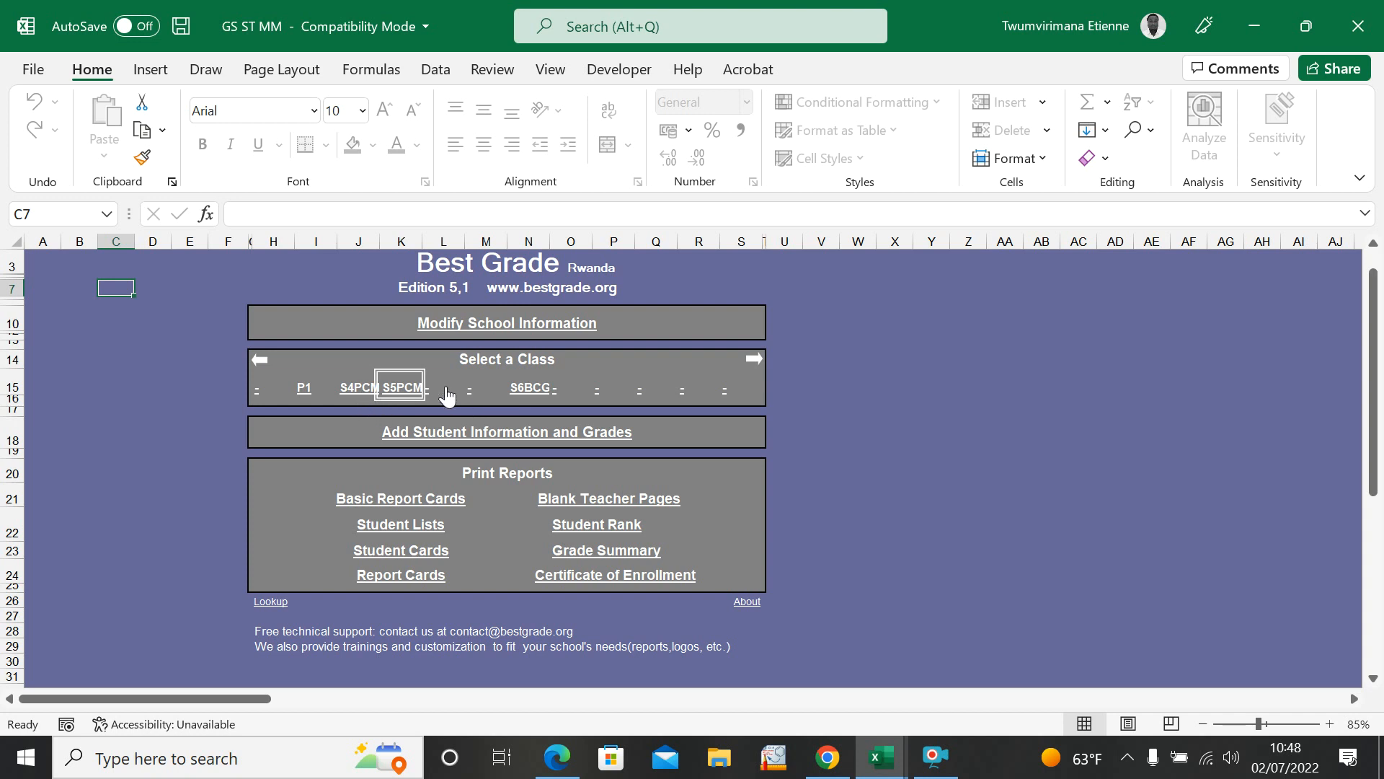
Step: Check the S5PCM entry in the class table of the school information, and return to the menu
left_click(455, 324)
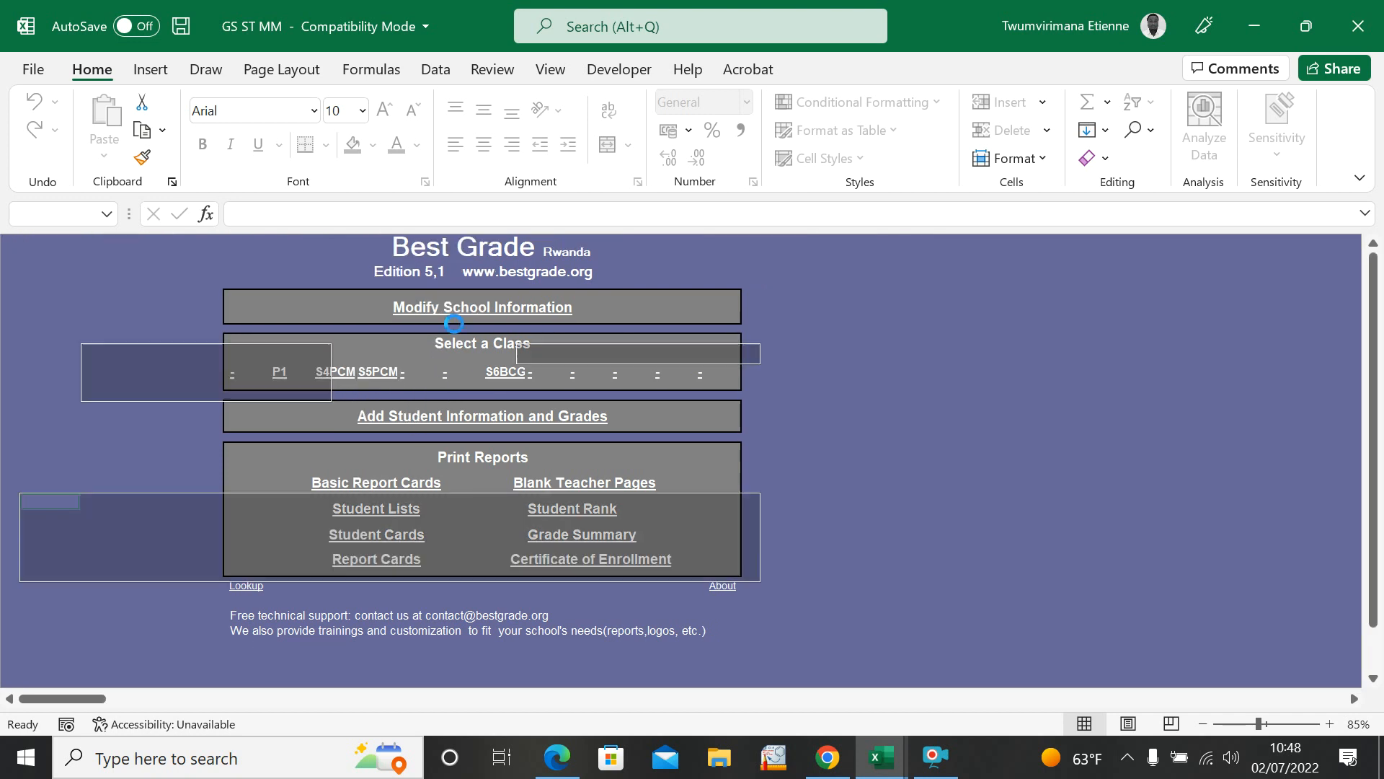
left_click(219, 498)
left_click(50, 278)
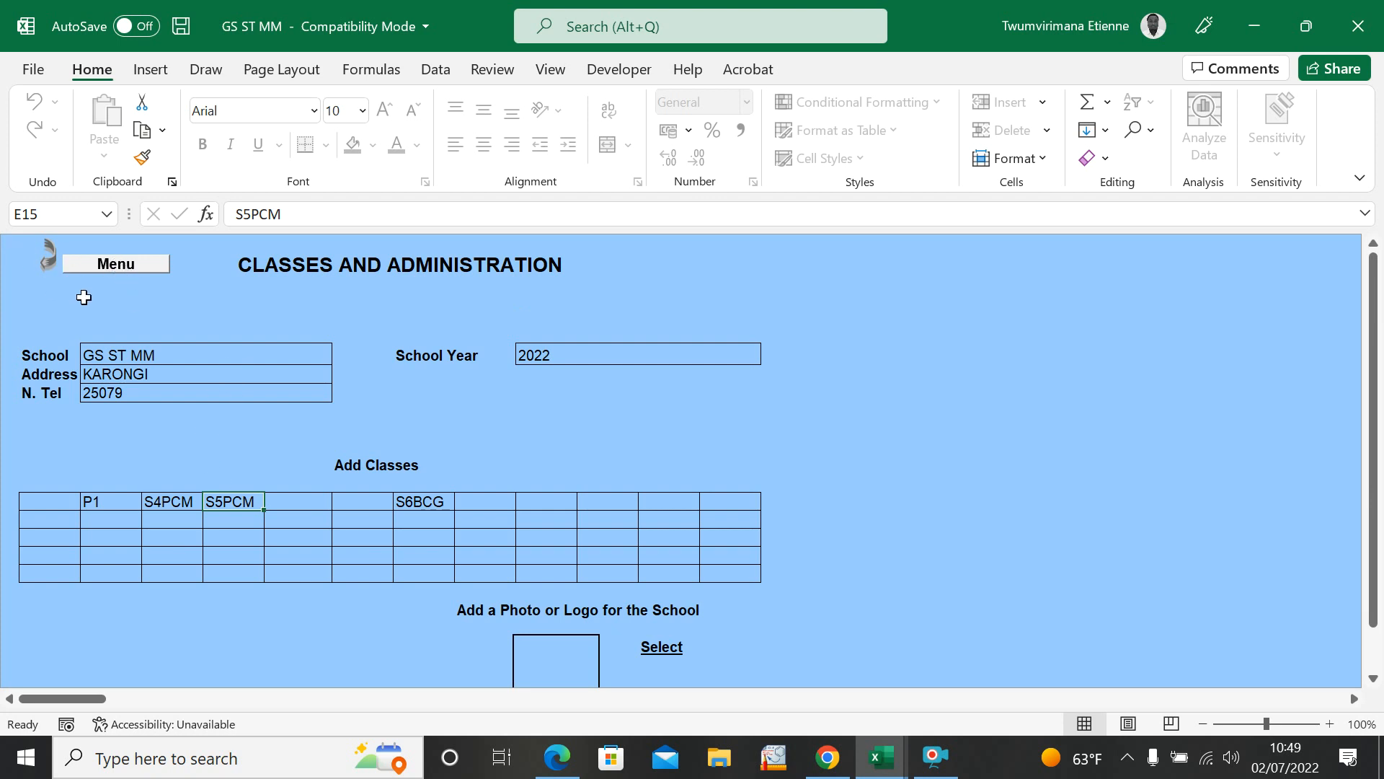
left_click(127, 267)
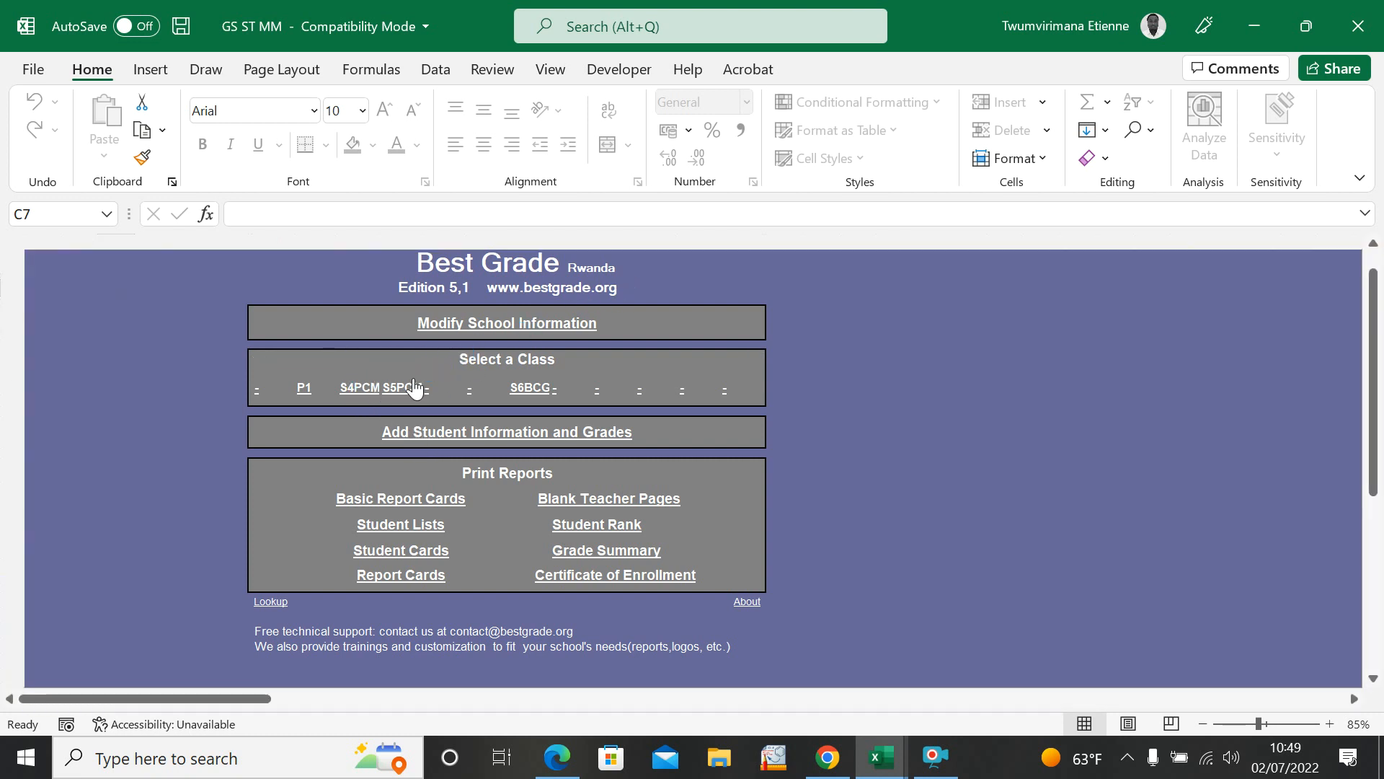
Step: View the student information and grades page of class S4PCM, and open the one for class S5PCM
left_click(475, 432)
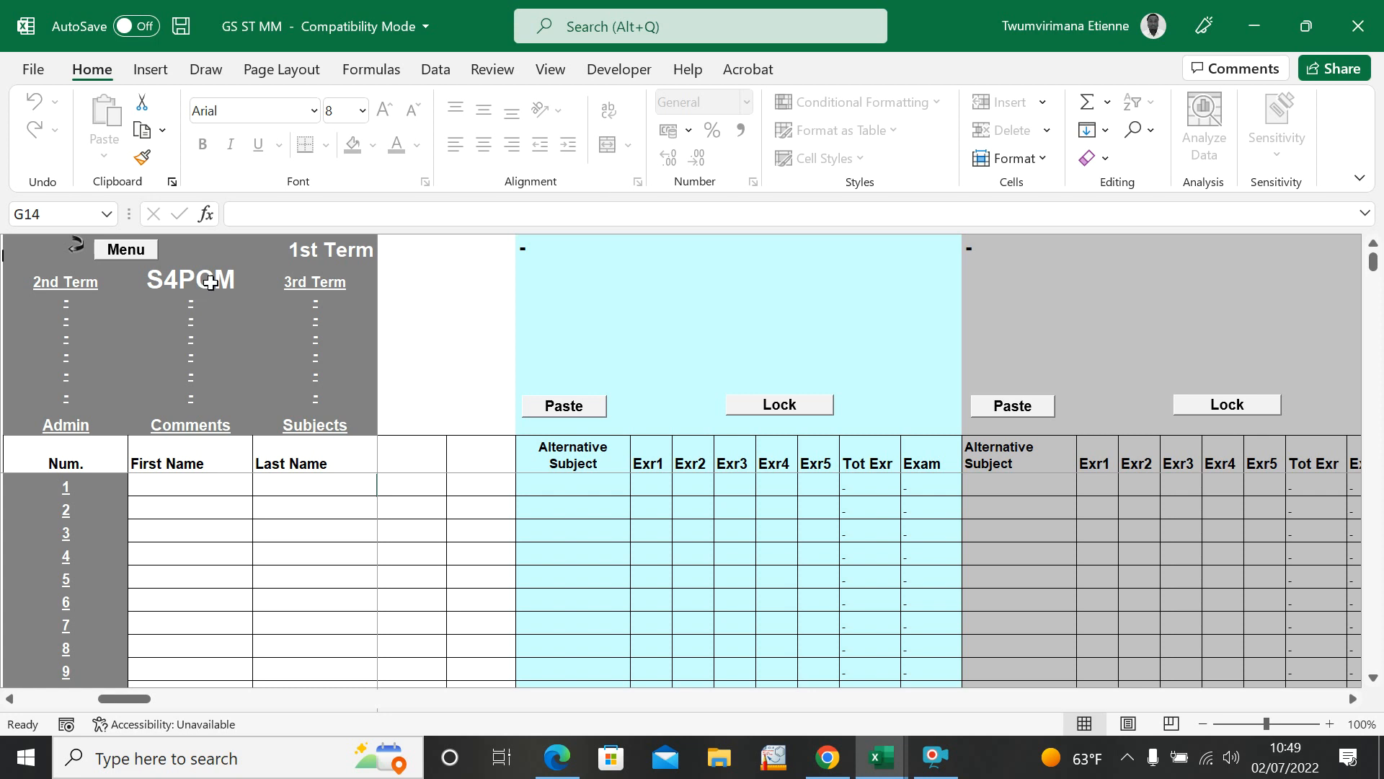
left_click(127, 250)
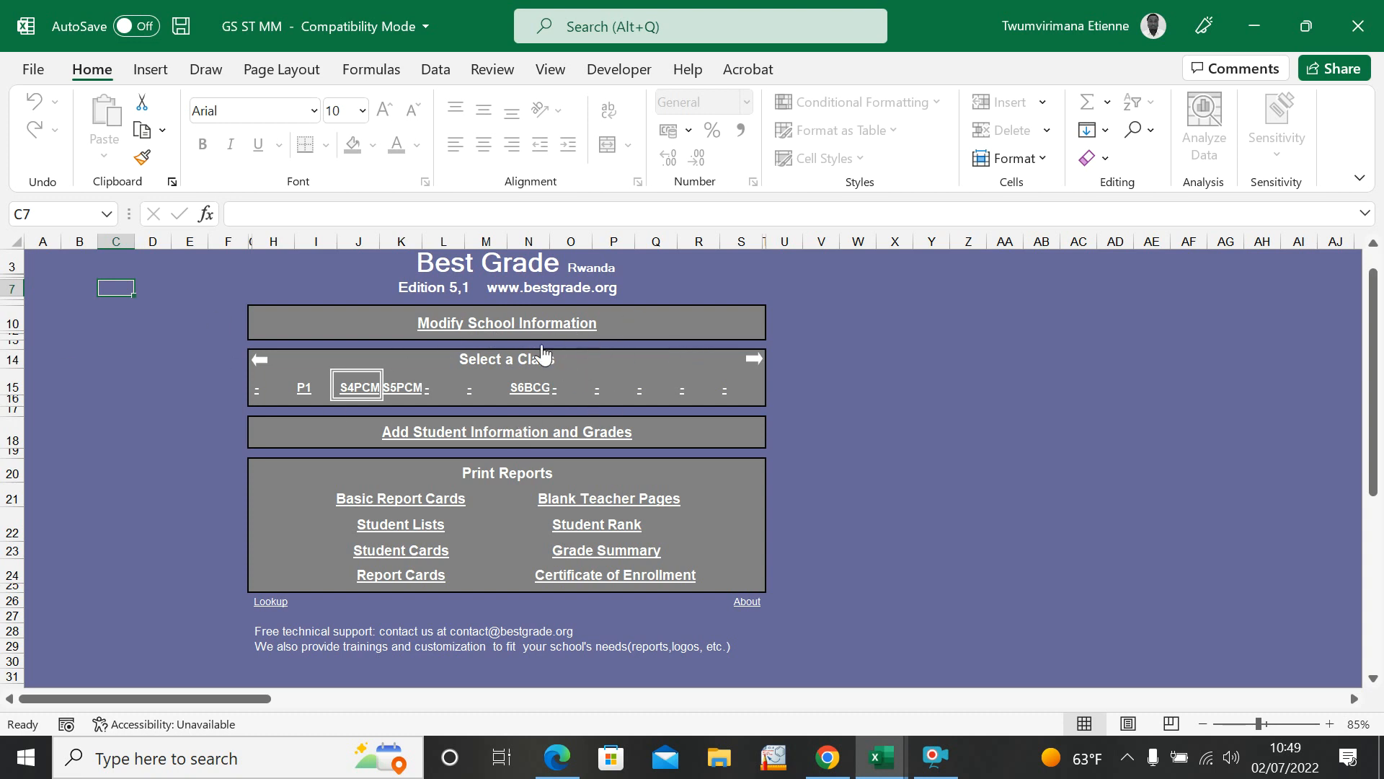
left_click(398, 383)
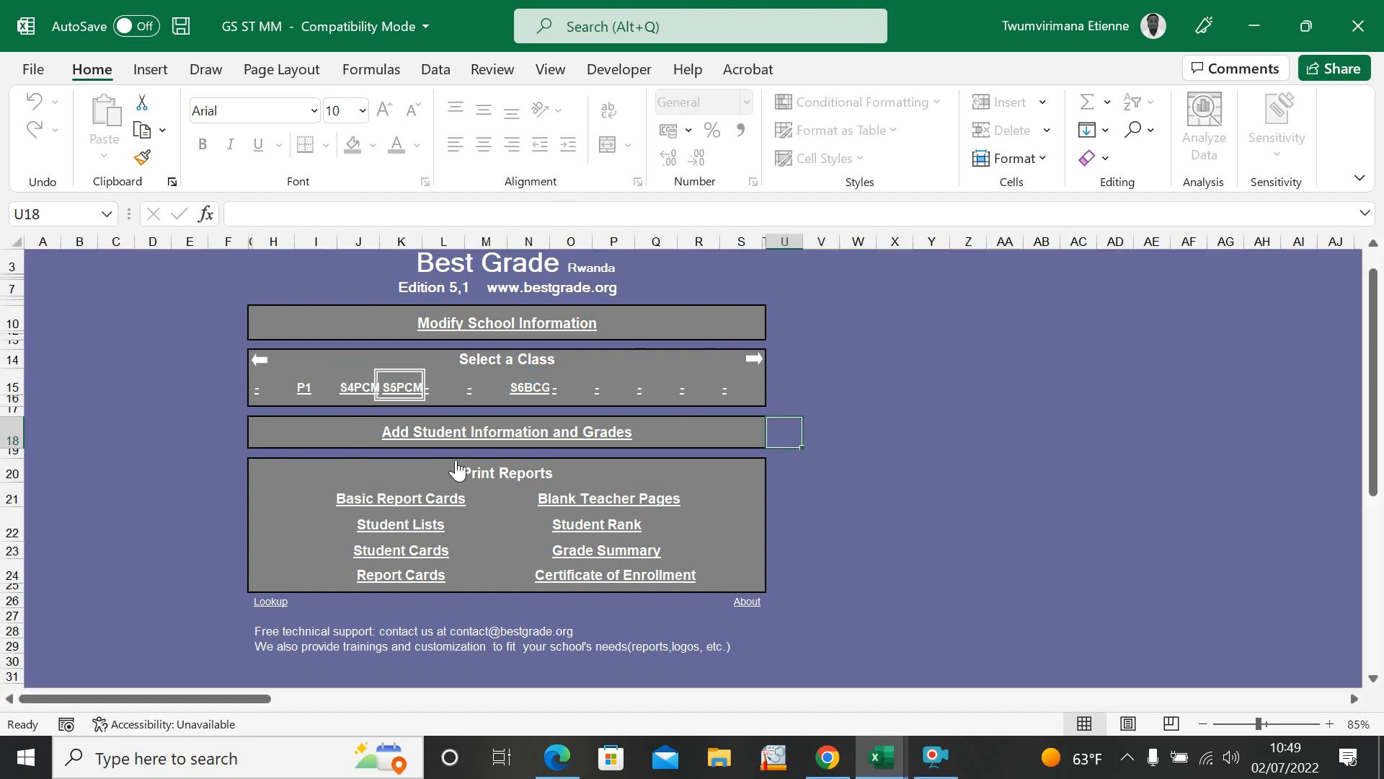
left_click(457, 435)
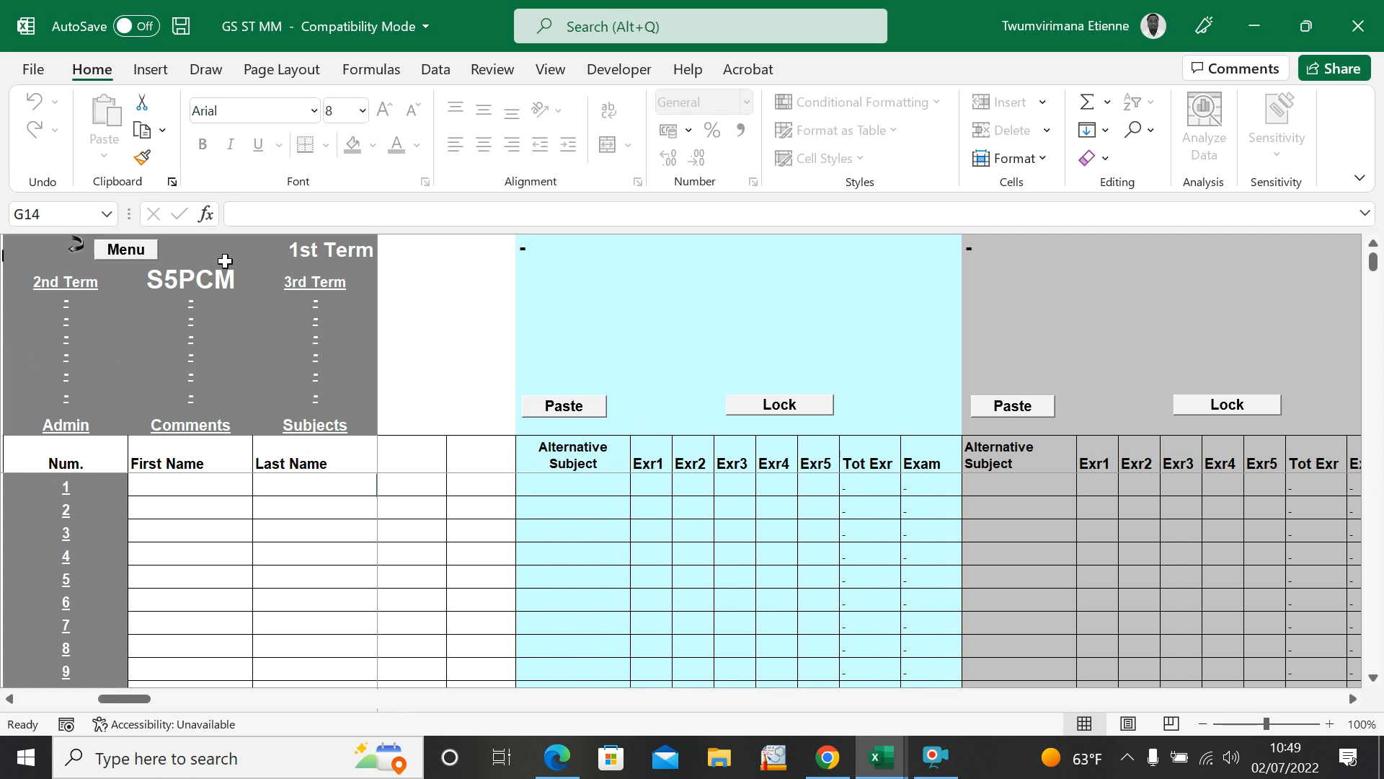
Step: Try to open the 2nd Term page of class S5PCM
left_click(116, 292)
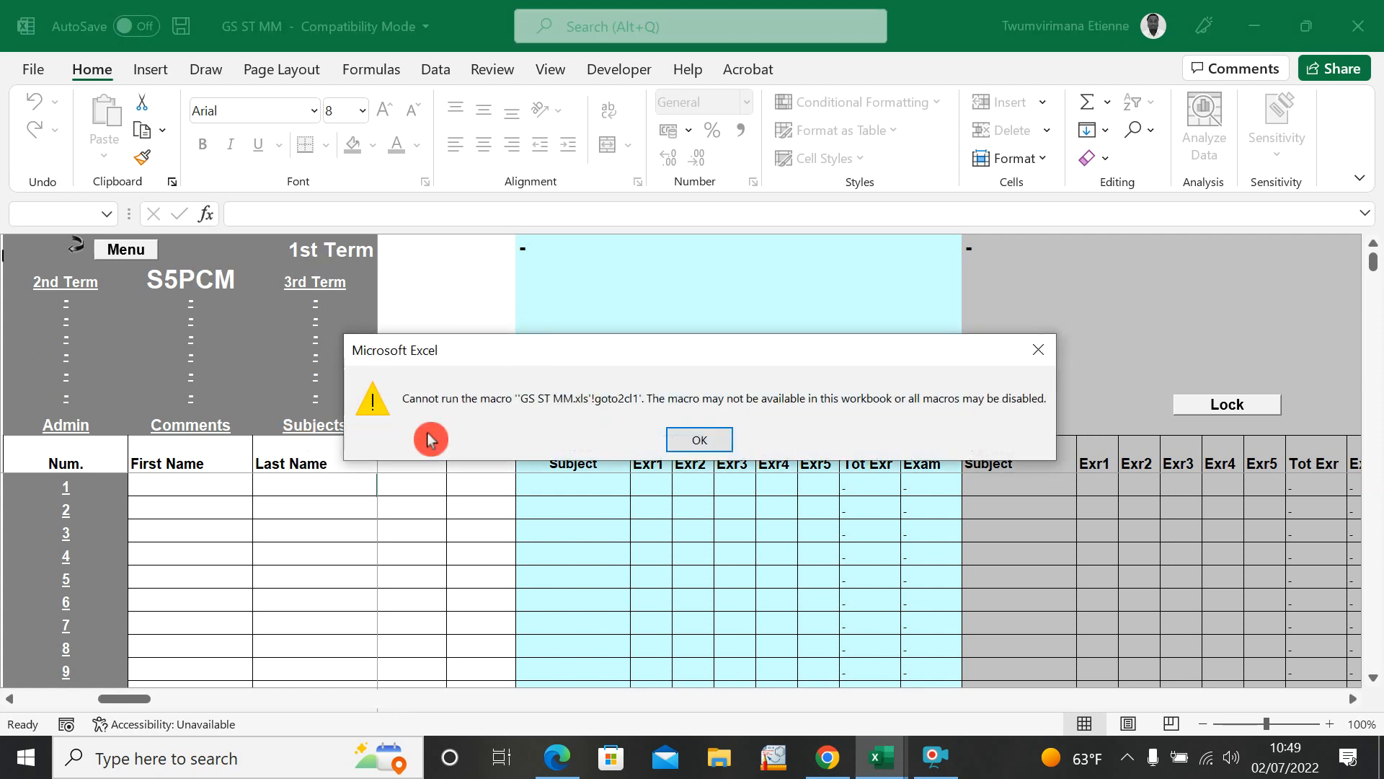
left_click(1038, 350)
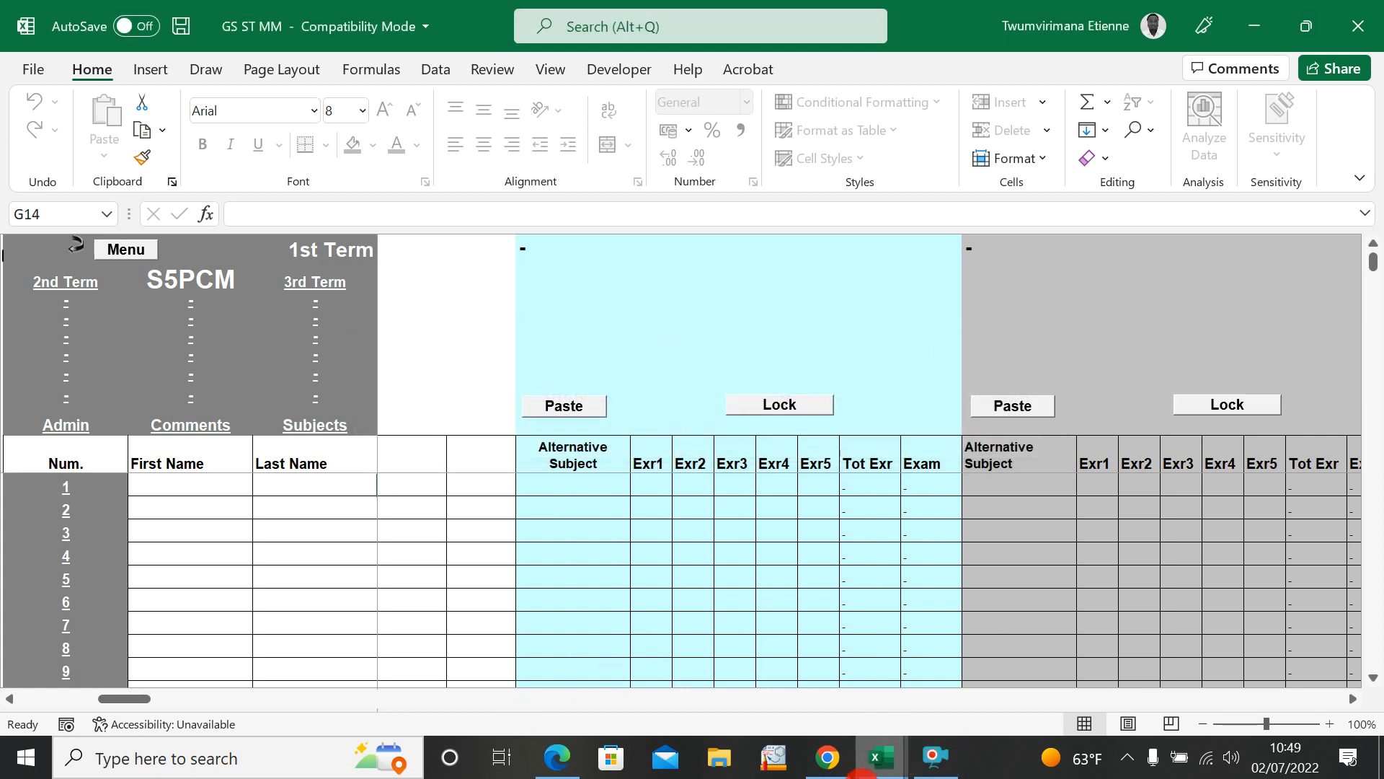
Step: Switch to the STUDENT GRADE SUMMARY workbook and view its student list from the header rows
left_click(873, 770)
left_click(809, 677)
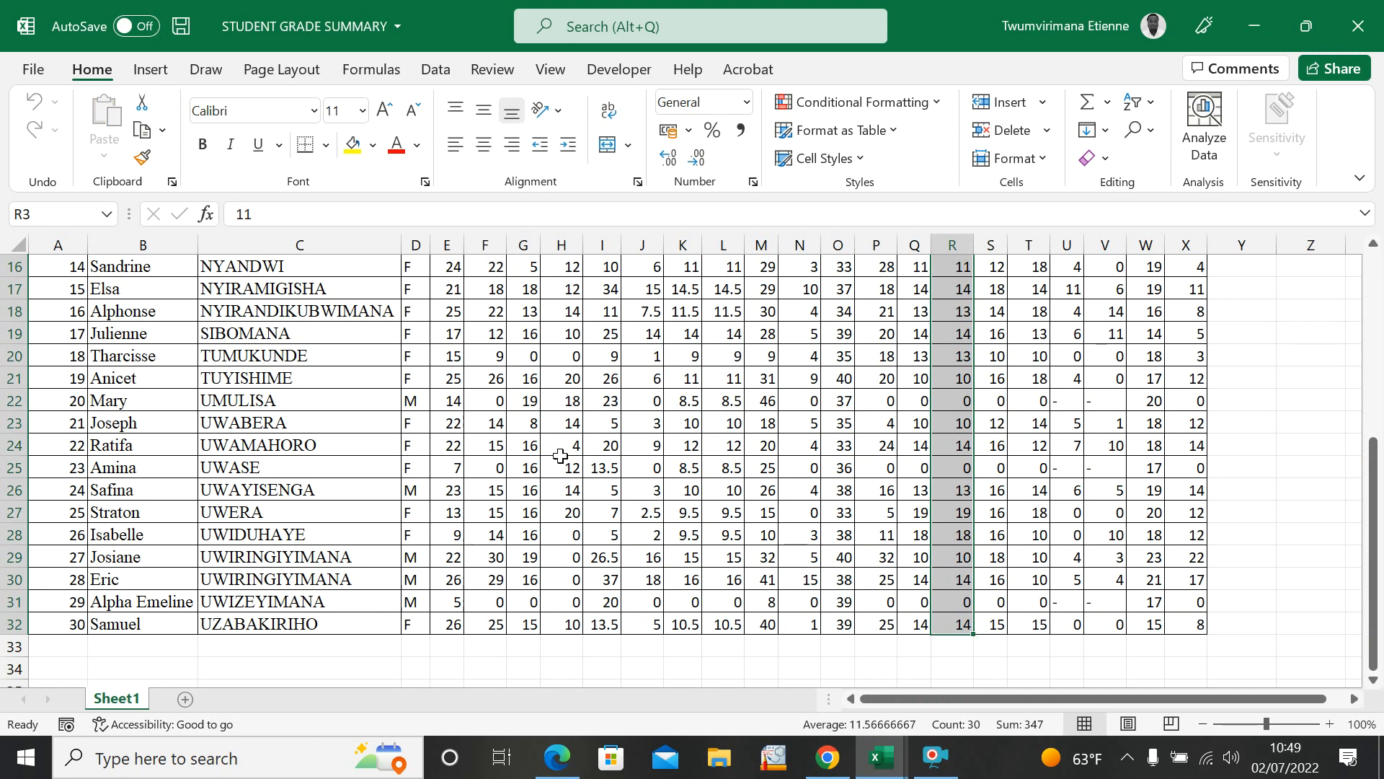
left_click(729, 541)
left_click(1213, 466)
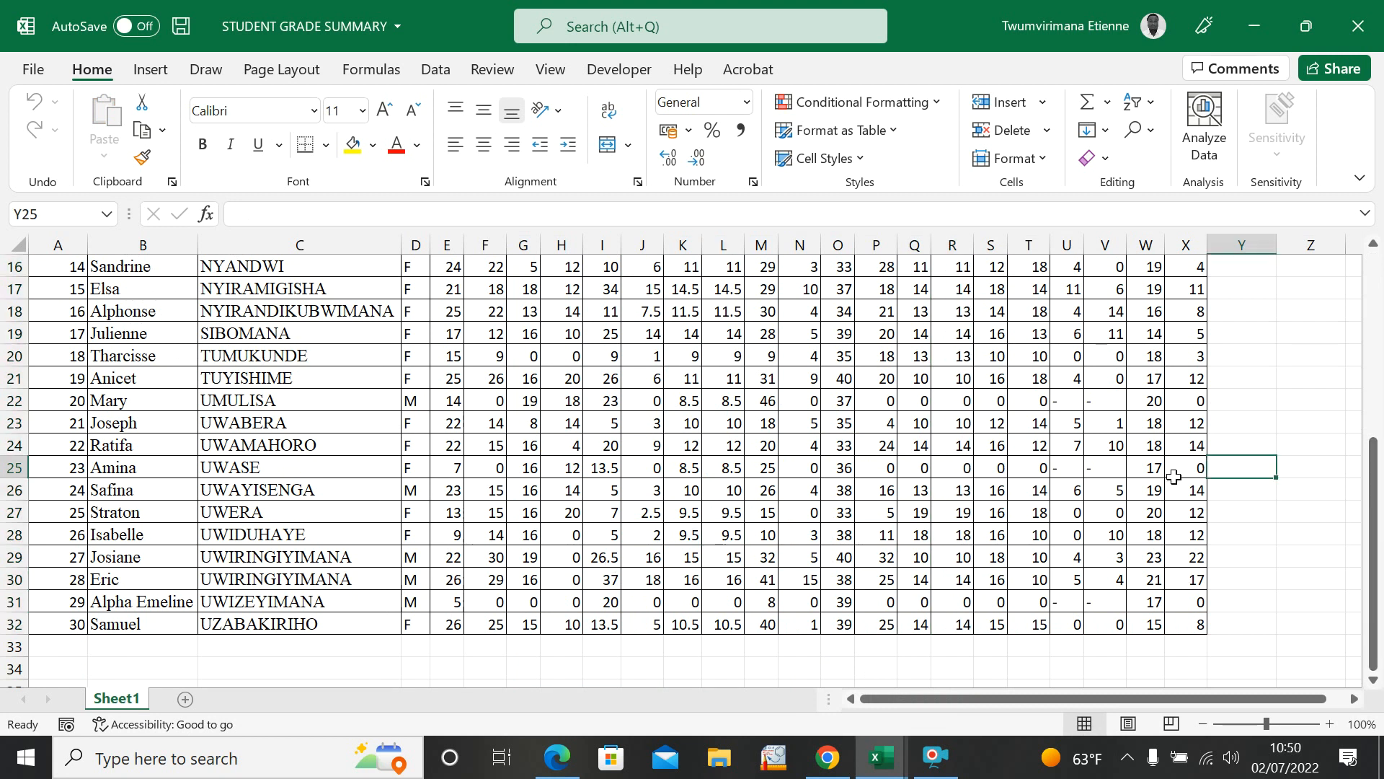
left_click(1271, 508)
left_click(1190, 424)
scroll(1178, 403, "up", 5)
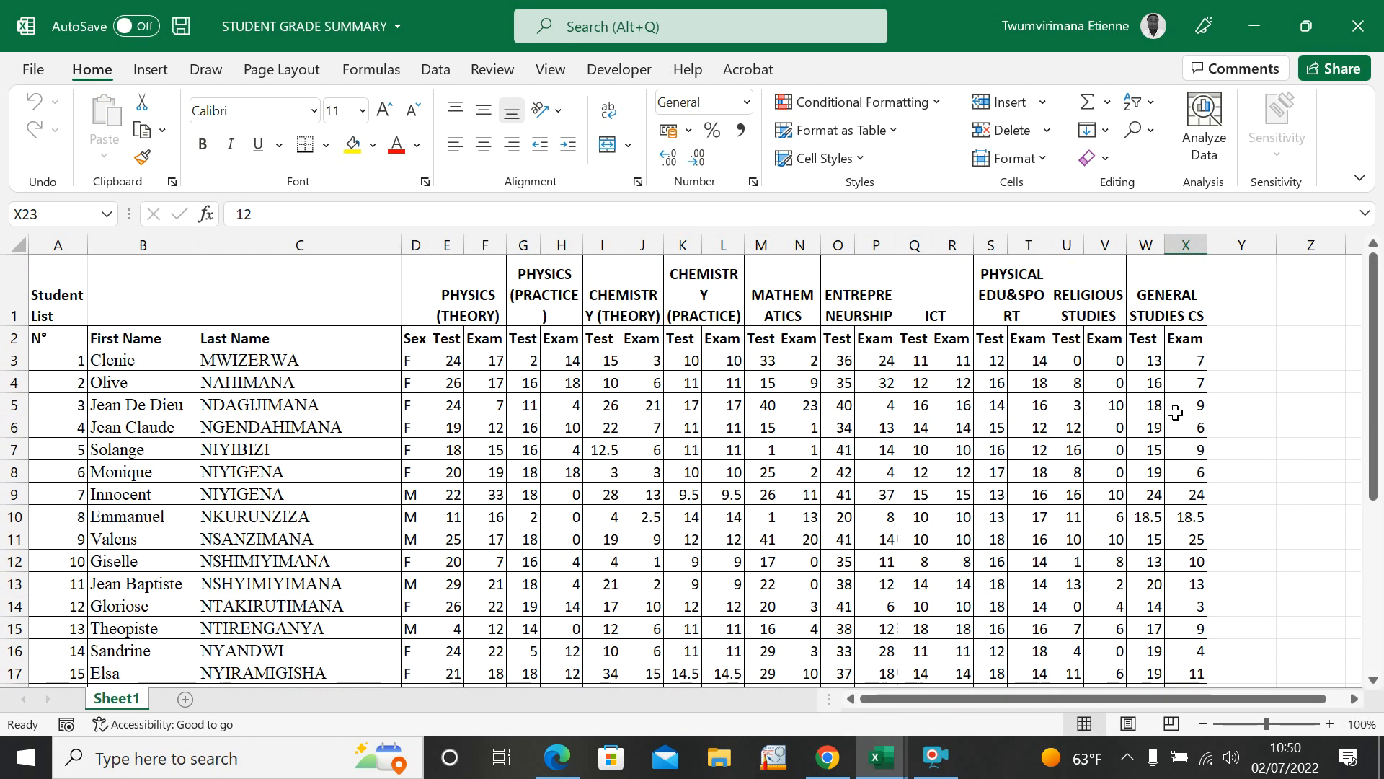
Step: Examine the Chemistry (Practice) test marks of the first students in the grade summary
left_click(796, 497)
left_click(695, 531)
left_click(674, 518)
left_click(685, 495)
left_click(685, 473)
left_click(687, 451)
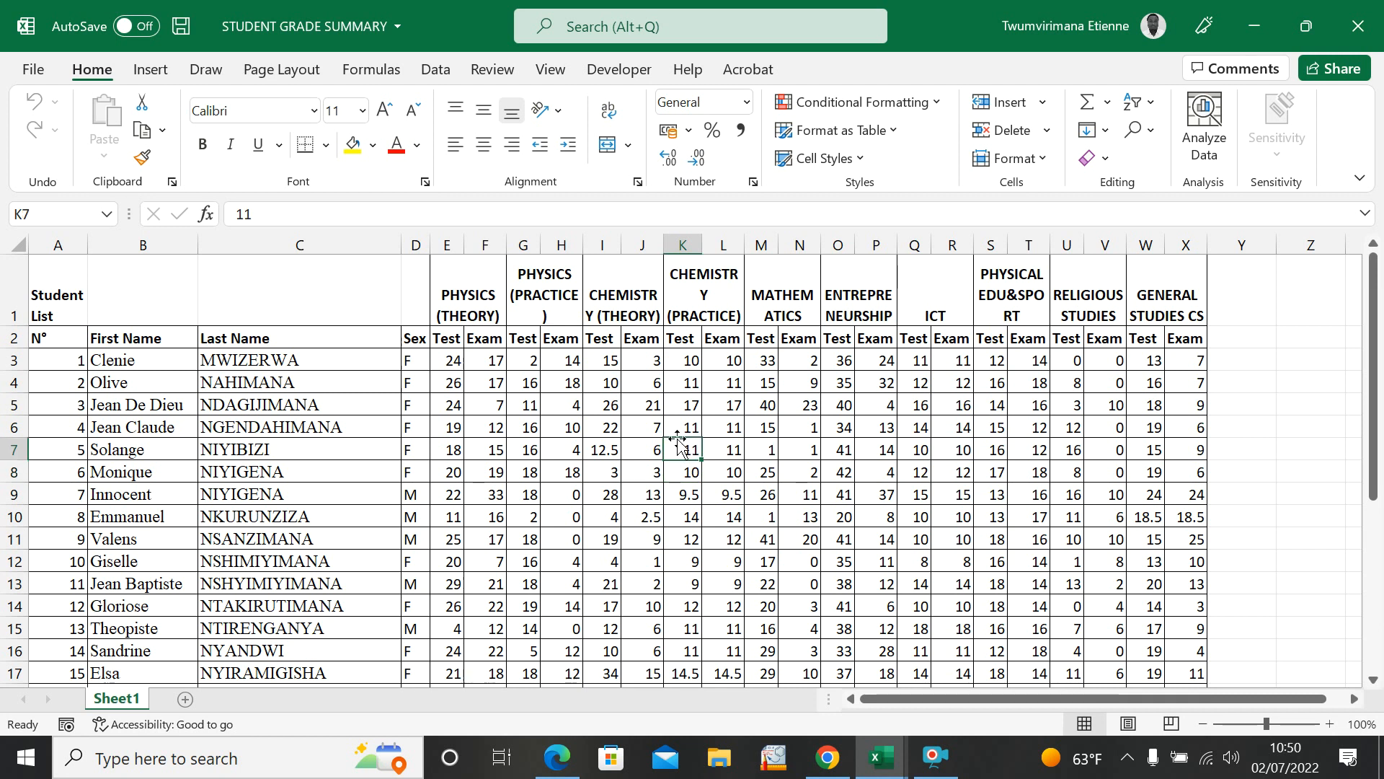
left_click(690, 398)
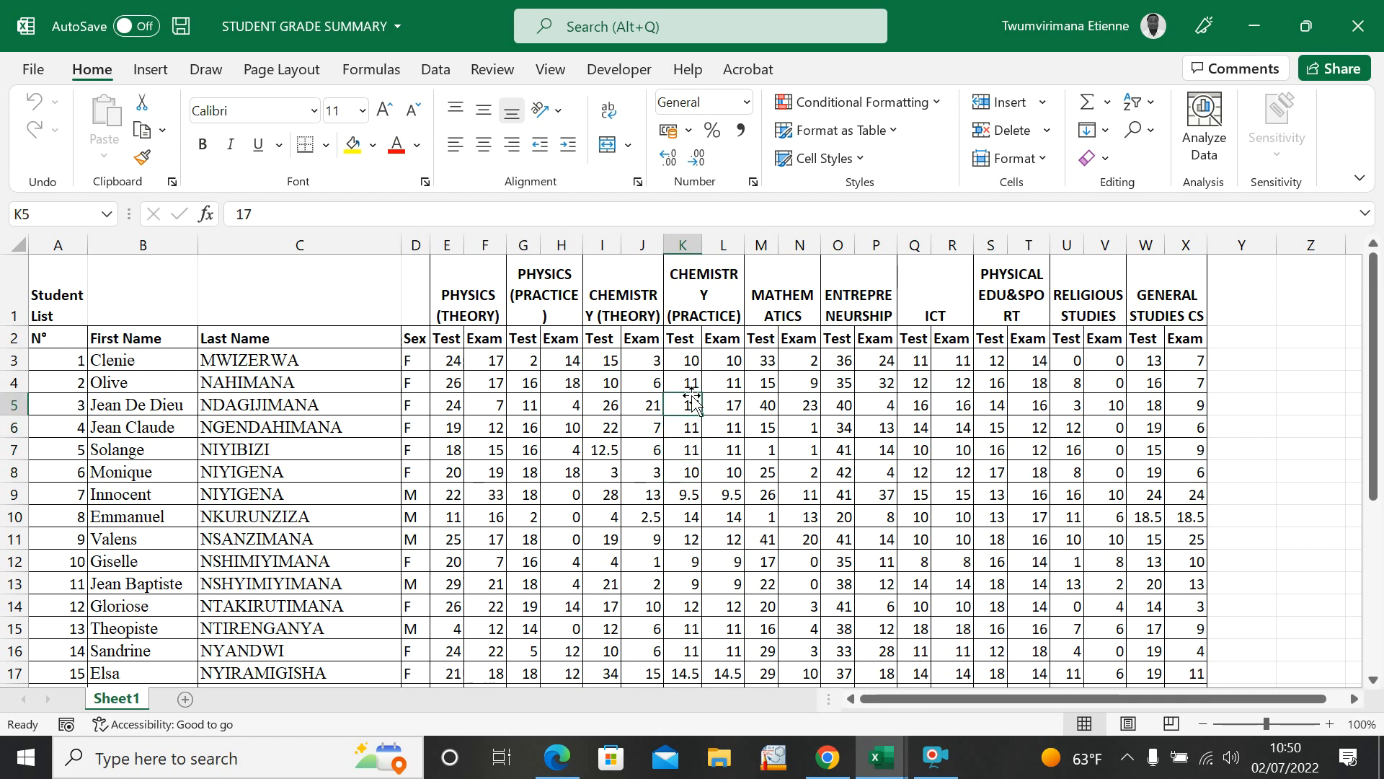
left_click(686, 383)
left_click(686, 362)
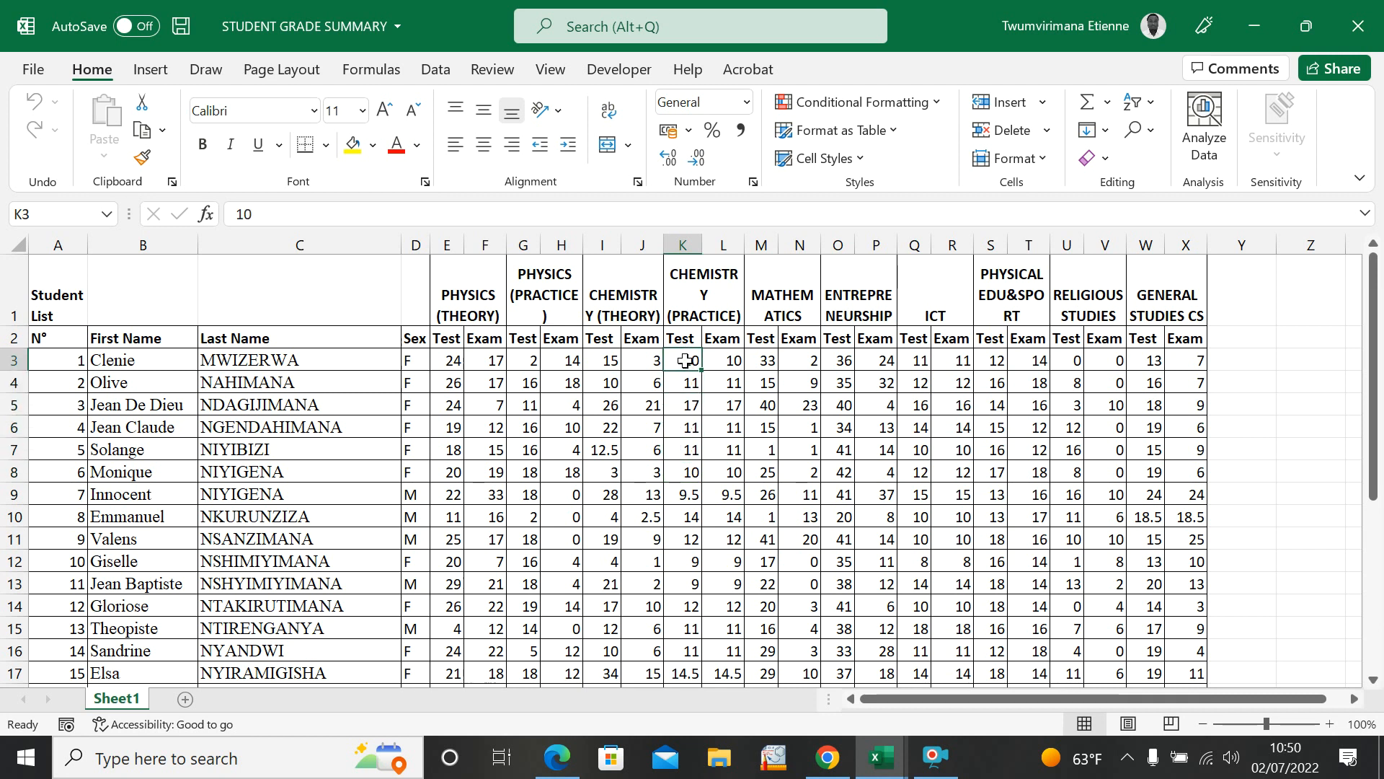
Step: Examine the students' test and exam marks across the other subjects in the grade summary
left_click(750, 425)
left_click(804, 464)
left_click(891, 465)
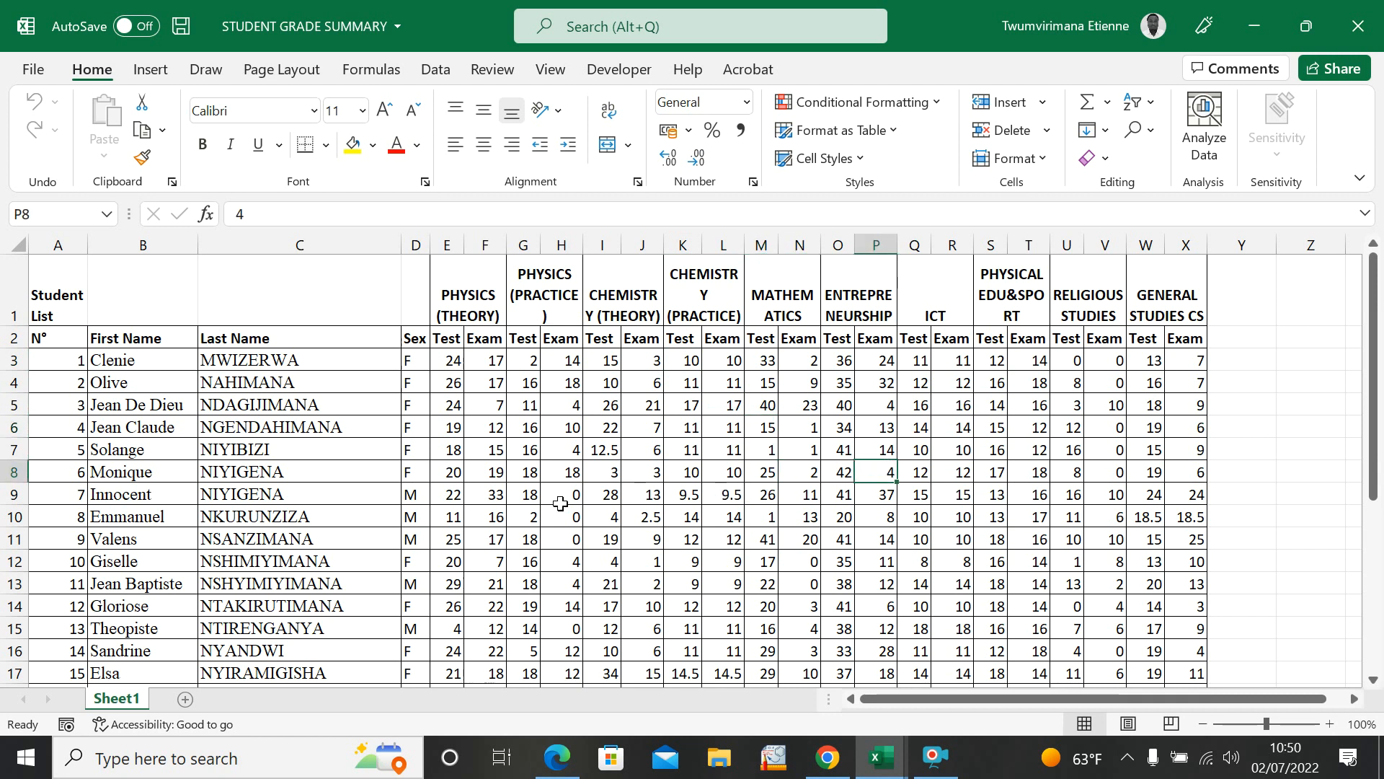
left_click(590, 585)
left_click(482, 583)
left_click(451, 495)
left_click(443, 447)
left_click_drag(534, 403, 545, 404)
left_click(573, 469)
left_click_drag(638, 494, 696, 512)
left_click(765, 585)
left_click_drag(925, 563, 955, 562)
left_click(1074, 563)
left_click(1090, 562)
left_click(1157, 545)
left_click(866, 599)
left_click(765, 584)
left_click(694, 583)
left_click(607, 583)
left_click(519, 582)
left_click(418, 585)
left_click(644, 581)
left_click(698, 583)
left_click(727, 584)
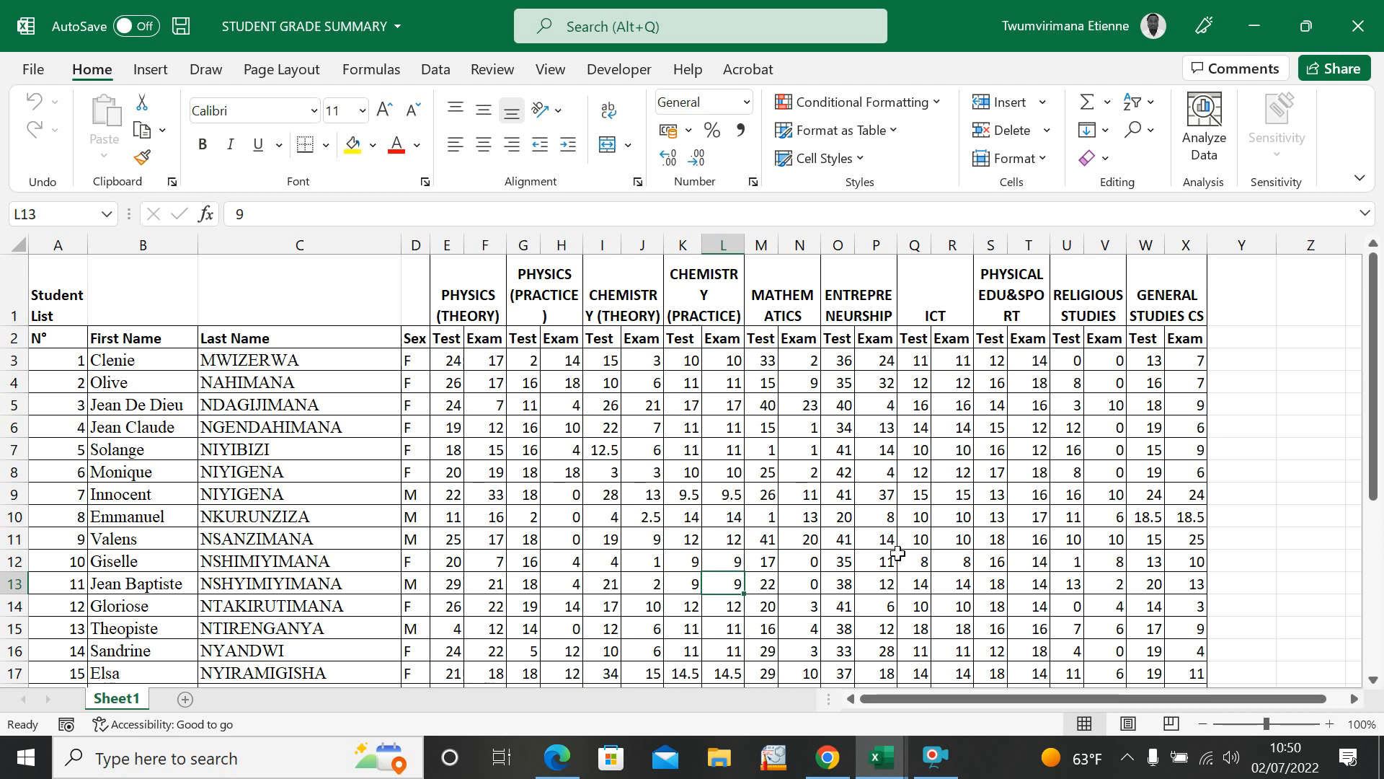
left_click(1193, 450)
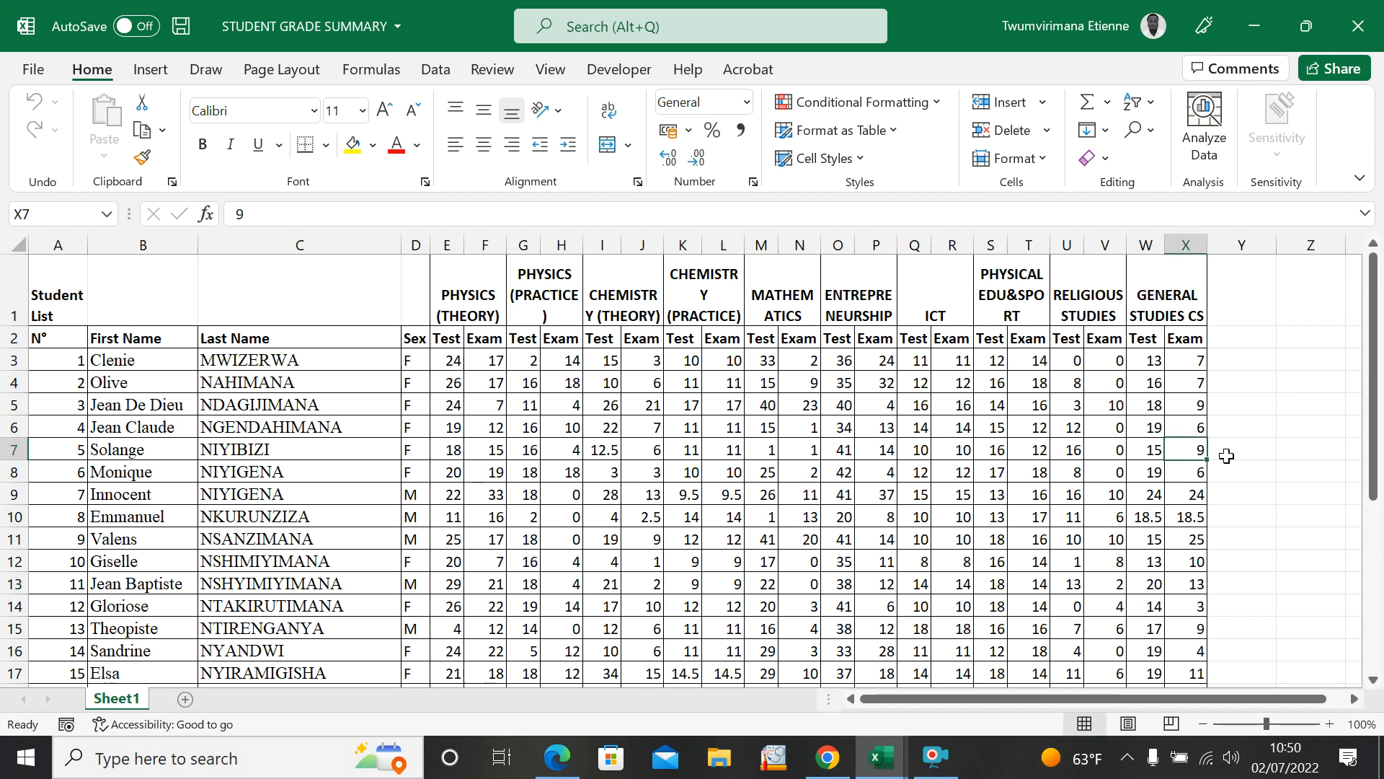
left_click(1218, 450)
left_click(1253, 511)
left_click(1278, 541)
left_click(1255, 542)
left_click(1256, 581)
left_click(1267, 496)
left_click_drag(1271, 540, 1326, 532)
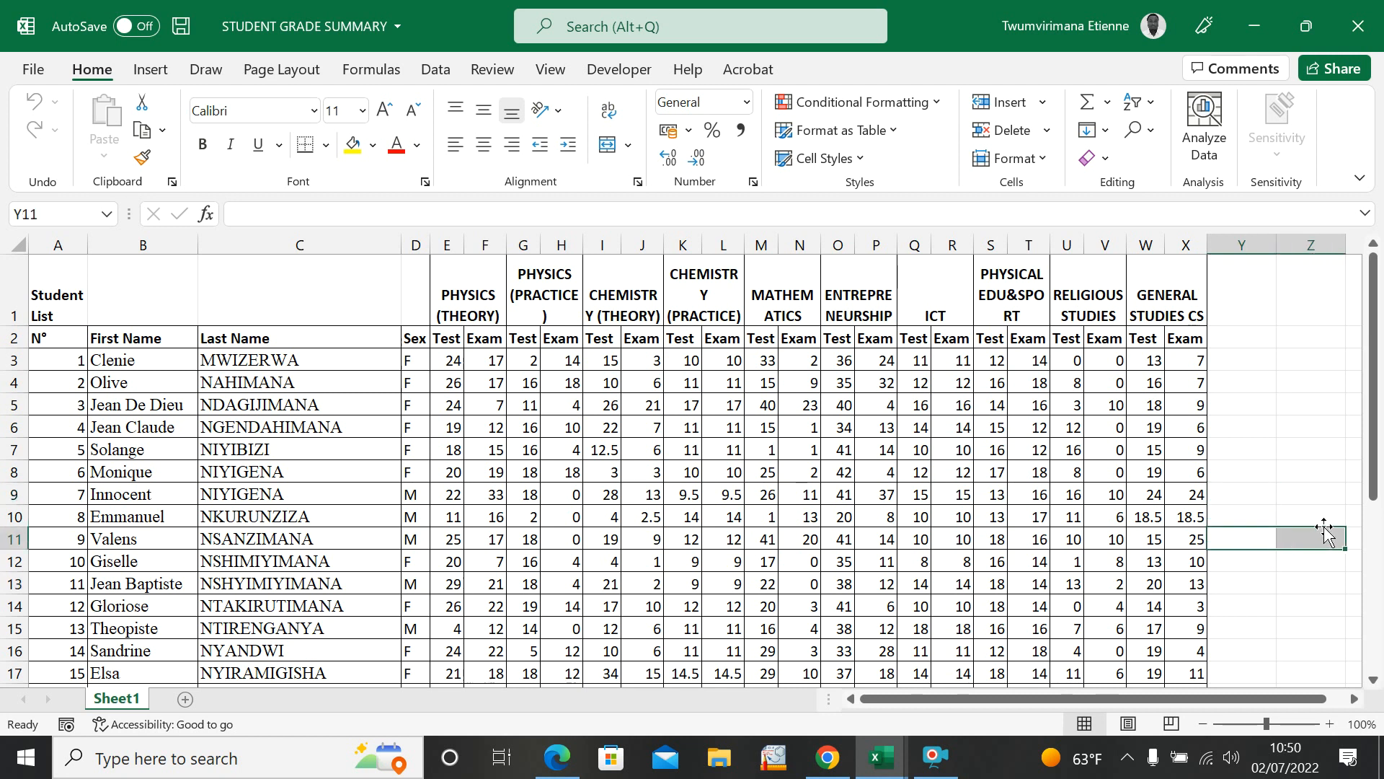
left_click(1302, 532)
left_click(1288, 492)
left_click(1269, 512)
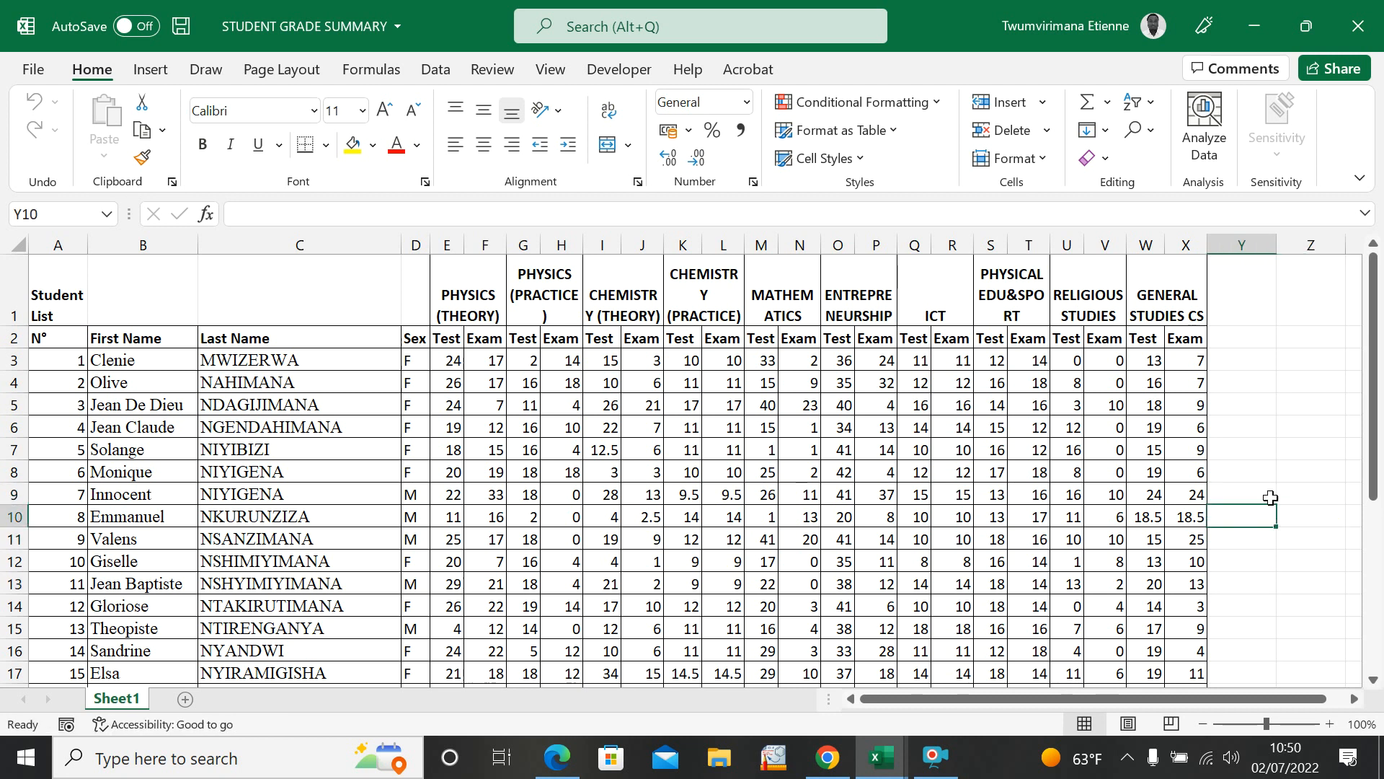
left_click(1328, 535)
left_click(1264, 534)
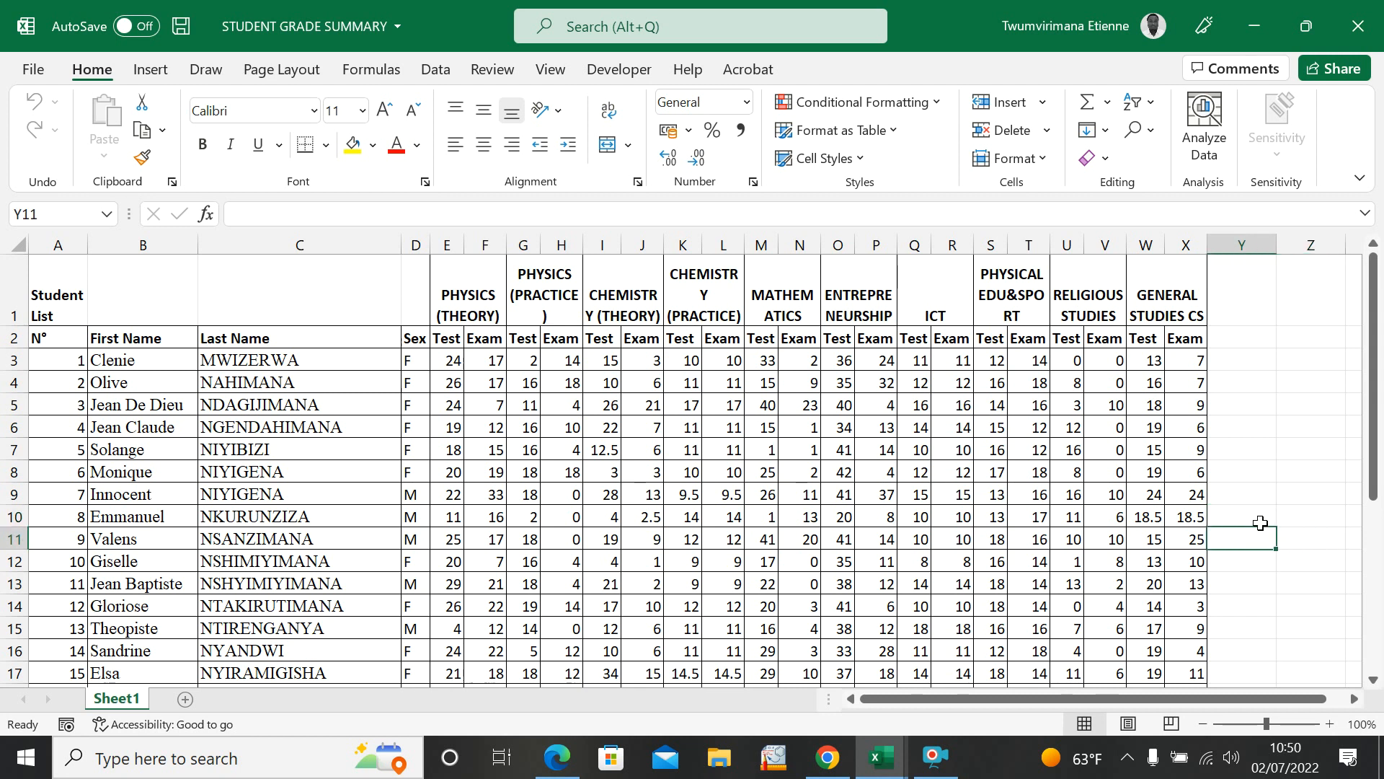
left_click(1260, 519)
left_click(1286, 490)
left_click(1231, 428)
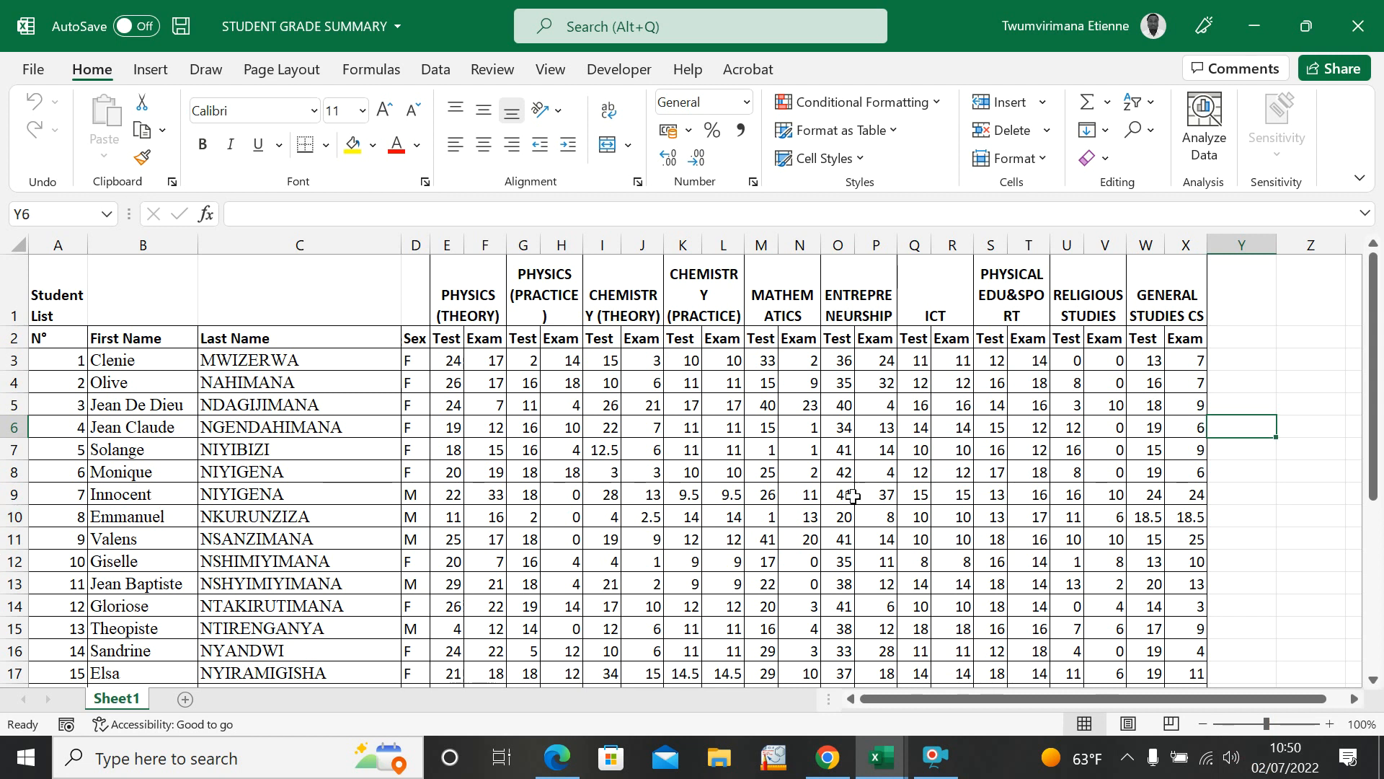
left_click(762, 515)
scroll(764, 548, "down", 4)
scroll(764, 570, "up", 4)
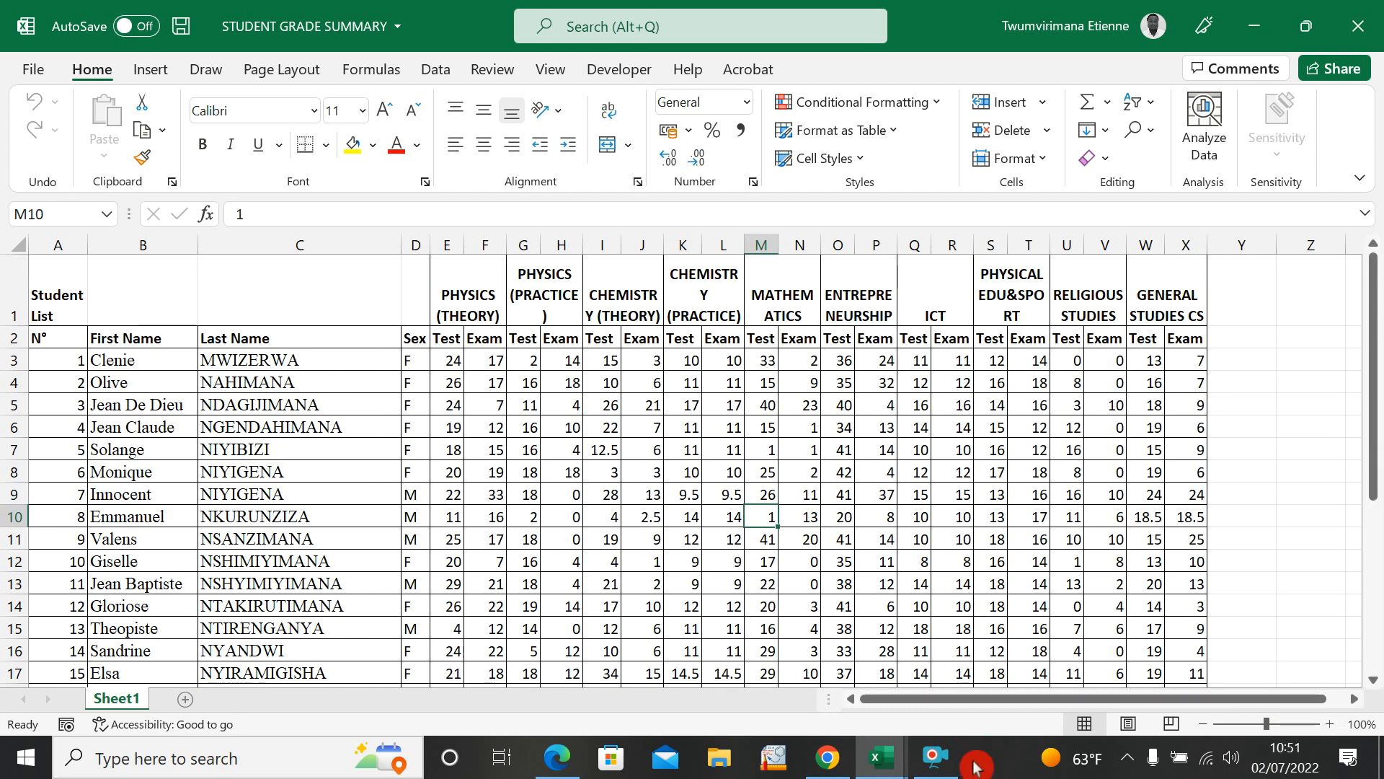